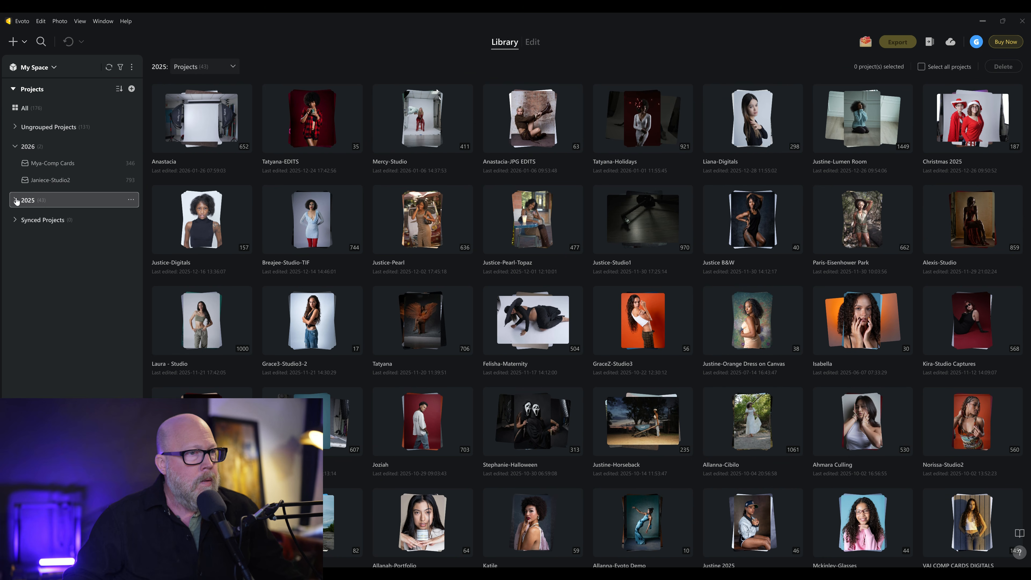
Expand the 2025 group to browse its projects and display the Ungrouped Projects collection
{"action": "left_click", "coordinate": [15, 200]}
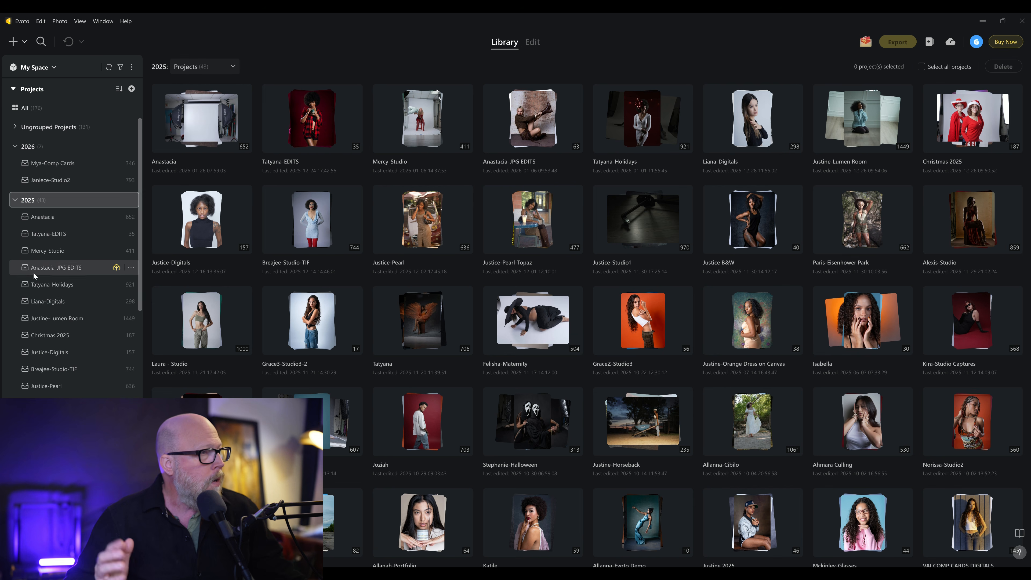
{"action": "scroll", "coordinate": [33, 306], "scroll_direction": "down", "scroll_amount": 2}
{"action": "scroll", "coordinate": [59, 235], "scroll_direction": "up", "scroll_amount": 3}
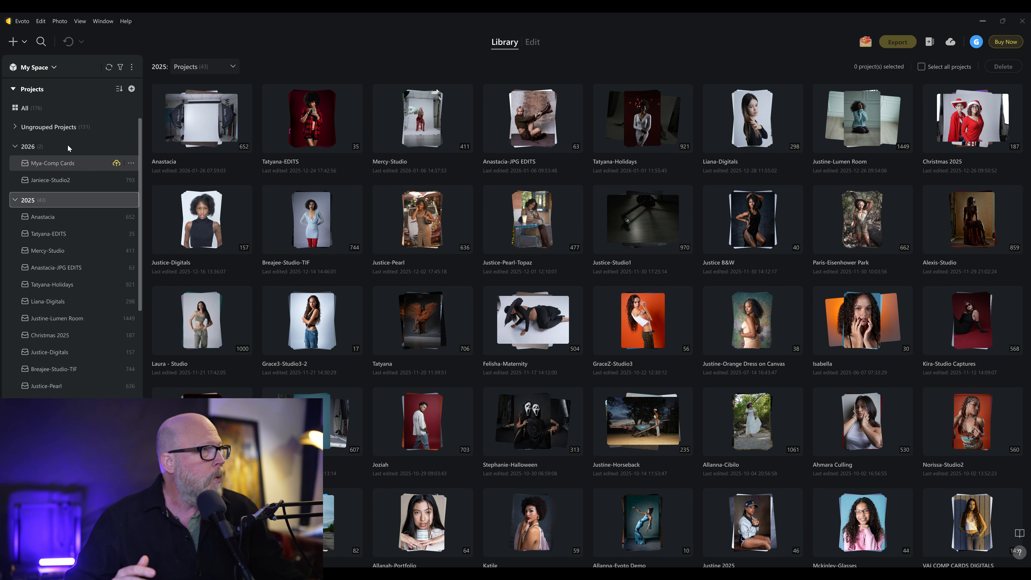
{"action": "left_click", "coordinate": [82, 129]}
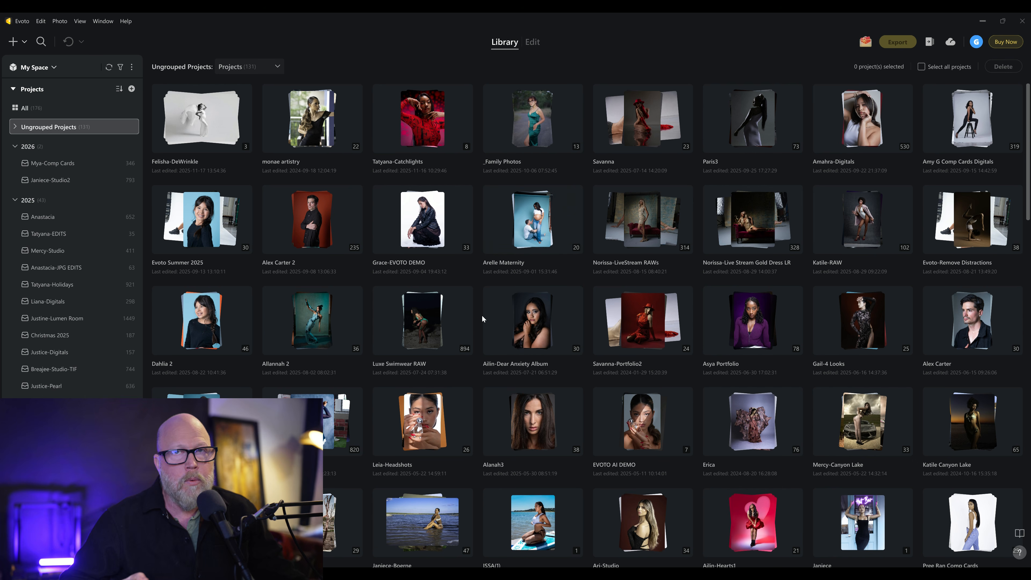
Open the comp cards project in the 2026 group and compare its Library and Edit workspaces, ending in Library
{"action": "left_click", "coordinate": [59, 219]}
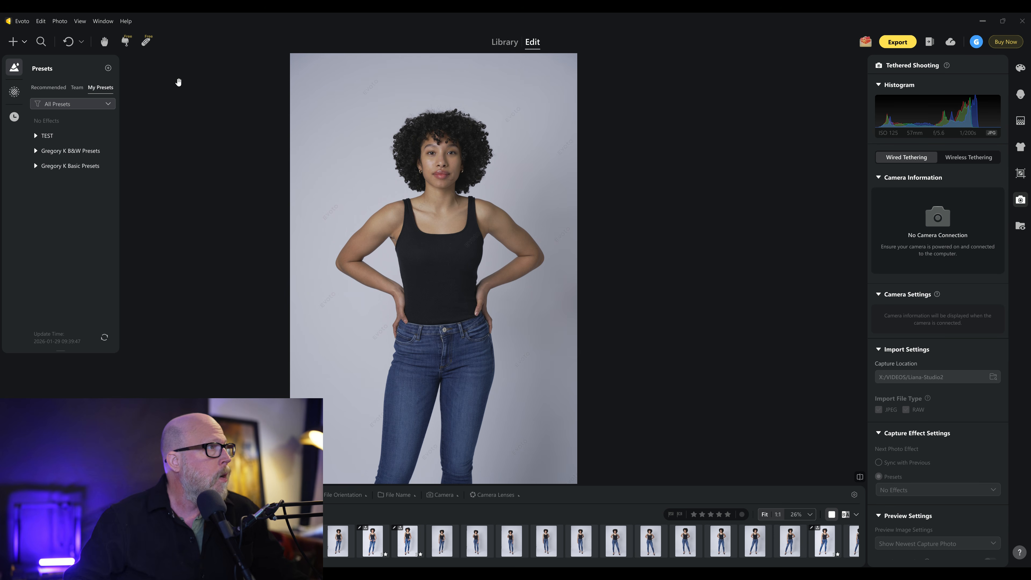
{"action": "left_click", "coordinate": [497, 42]}
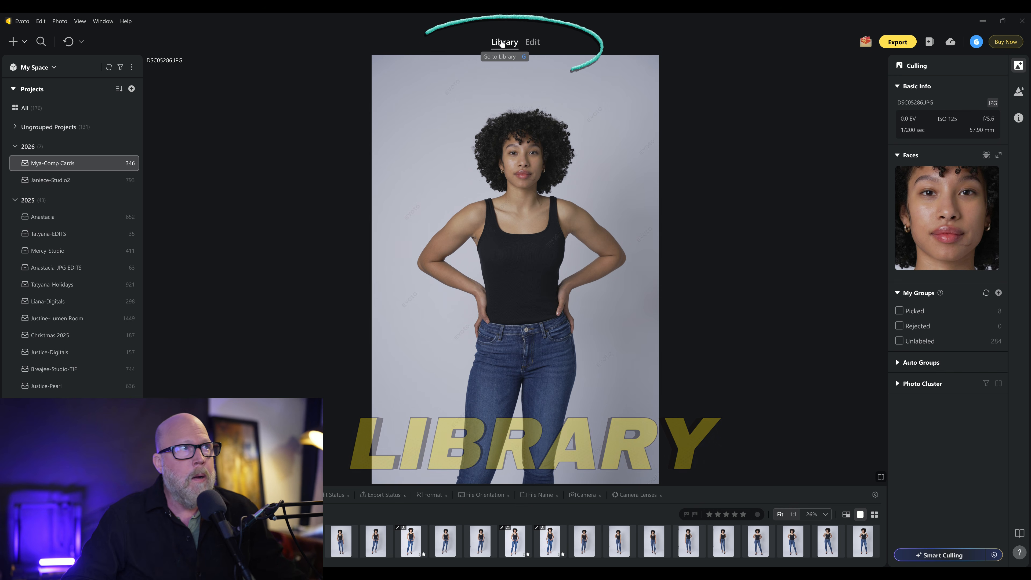
{"action": "left_click", "coordinate": [533, 42]}
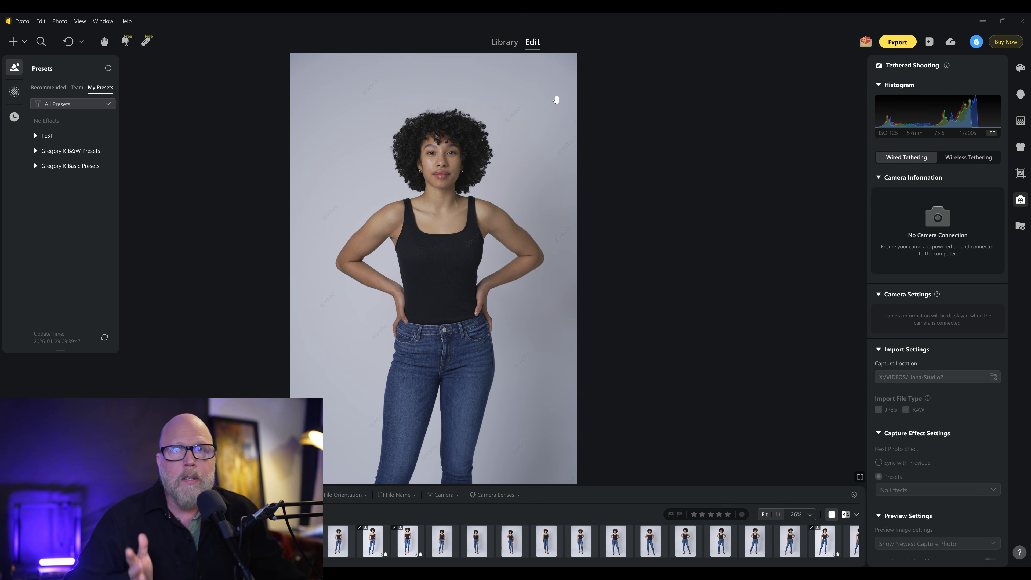
{"action": "left_click", "coordinate": [499, 49]}
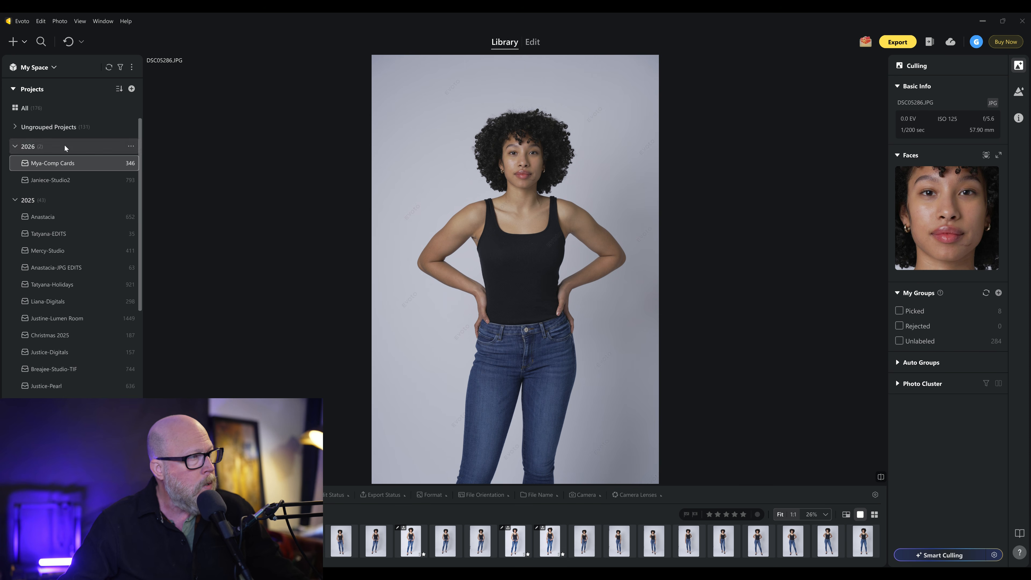
Create a project in the 2026 group, named with the model's first name followed by "Test", with multi-device sync off
{"action": "left_click", "coordinate": [131, 91]}
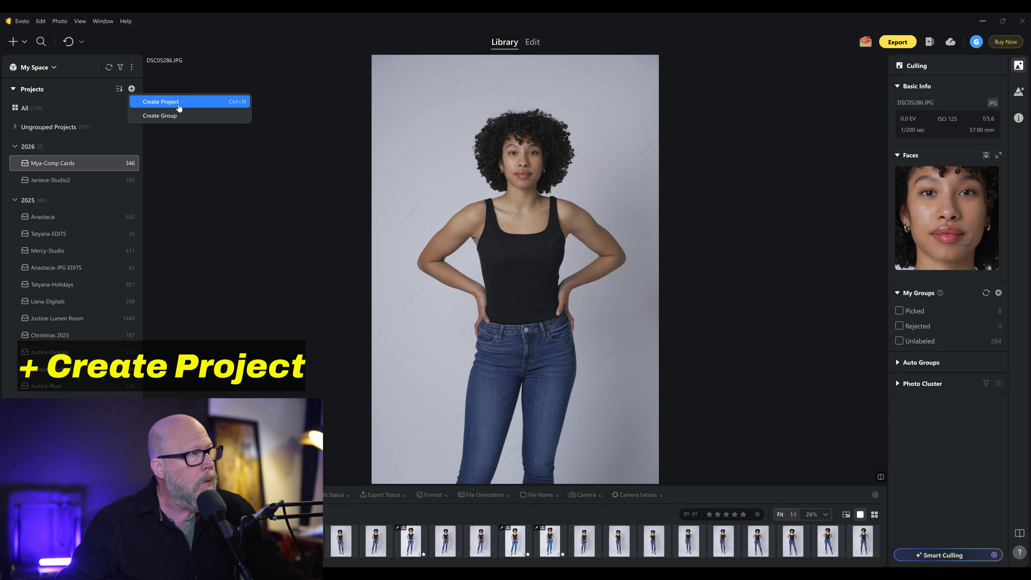
{"action": "left_click", "coordinate": [35, 150]}
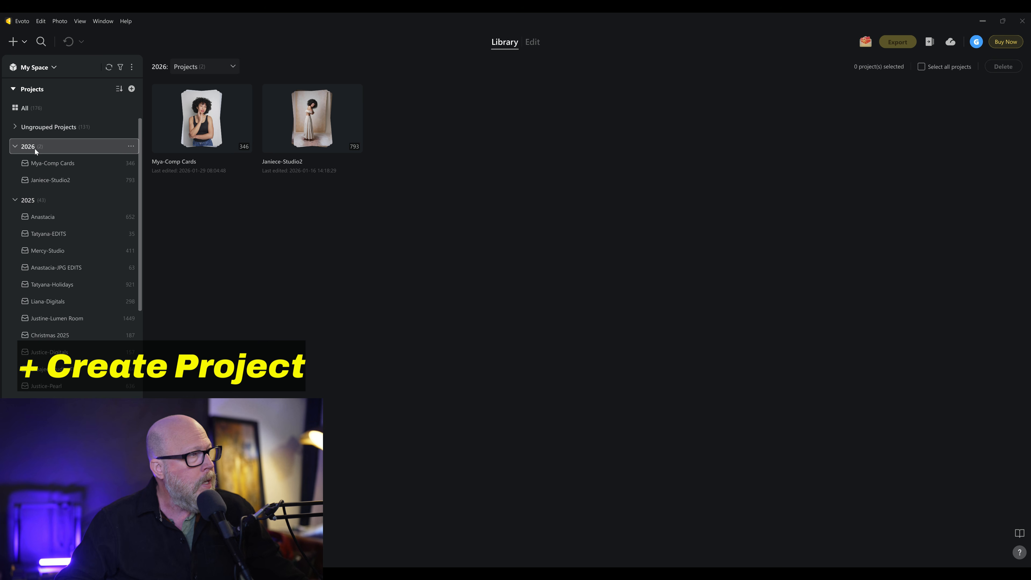
{"action": "left_click", "coordinate": [132, 88]}
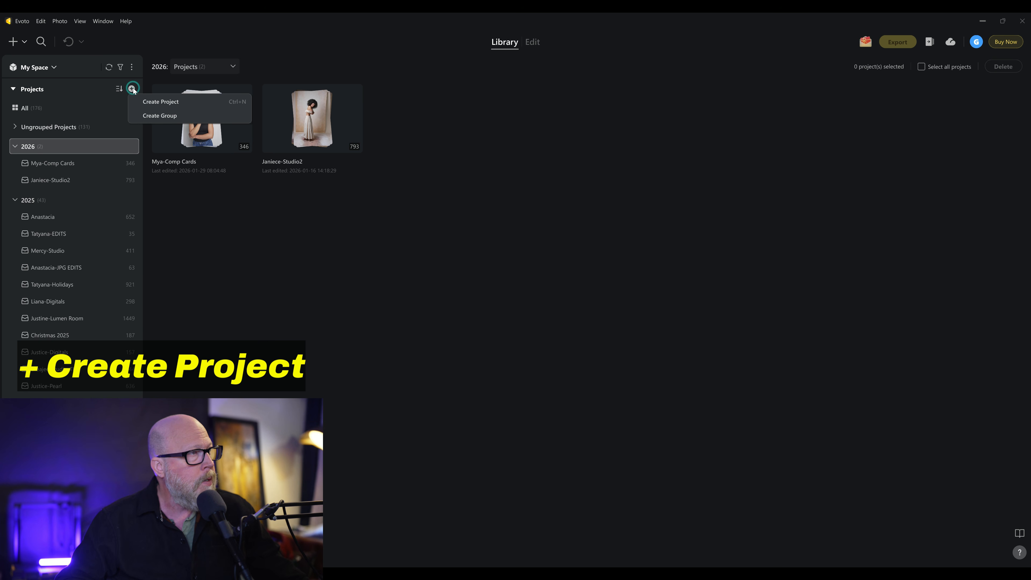
{"action": "left_click", "coordinate": [145, 102]}
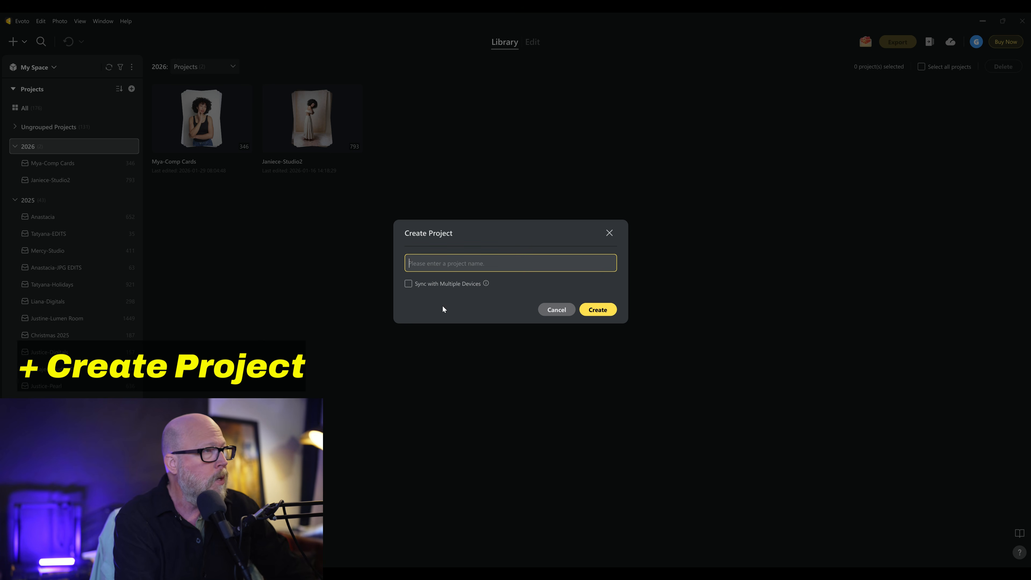
{"action": "type", "text": "Mya"}
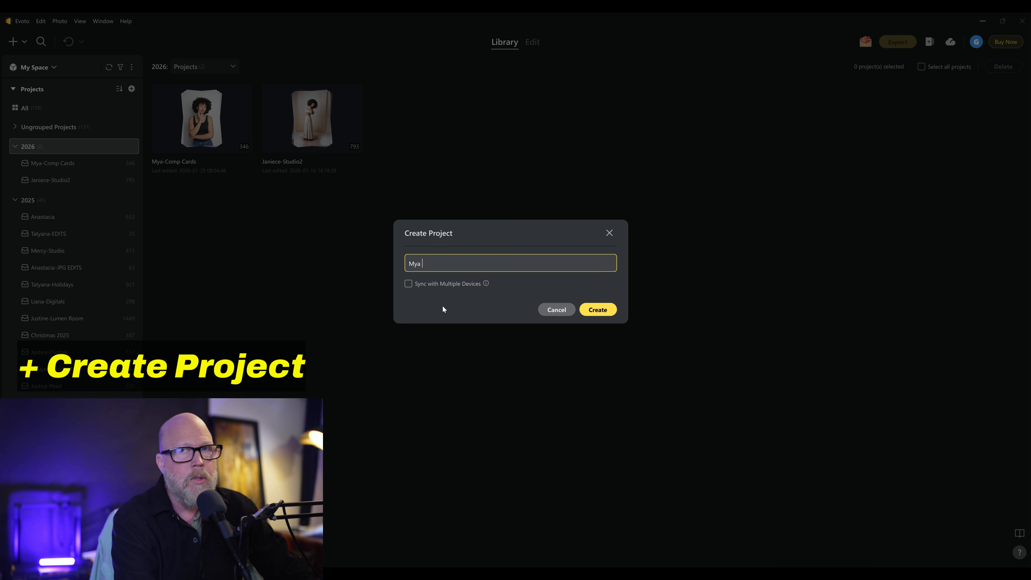
{"action": "type", "text": "Test"}
{"action": "left_click", "coordinate": [596, 304]}
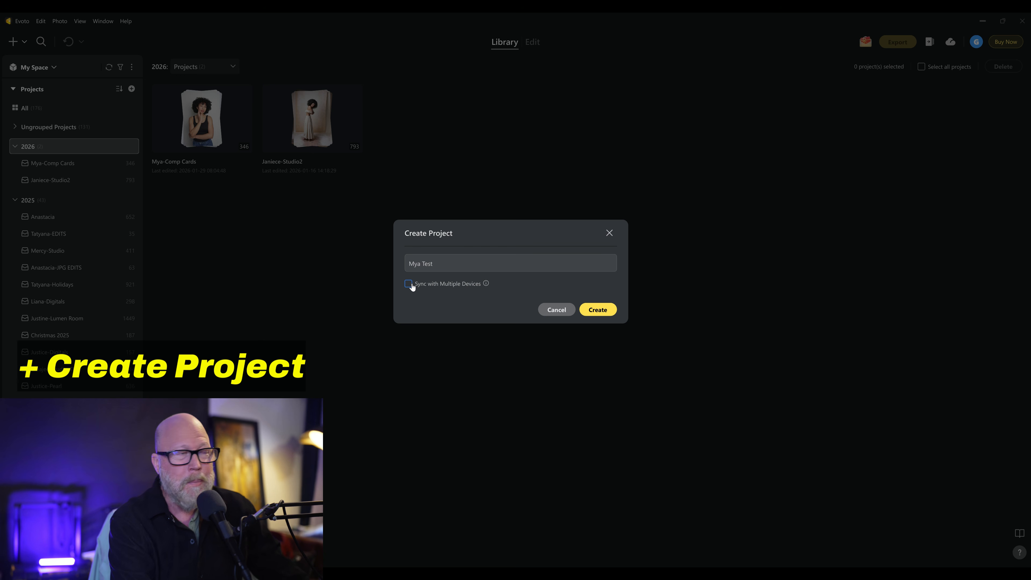
{"action": "left_click", "coordinate": [597, 311]}
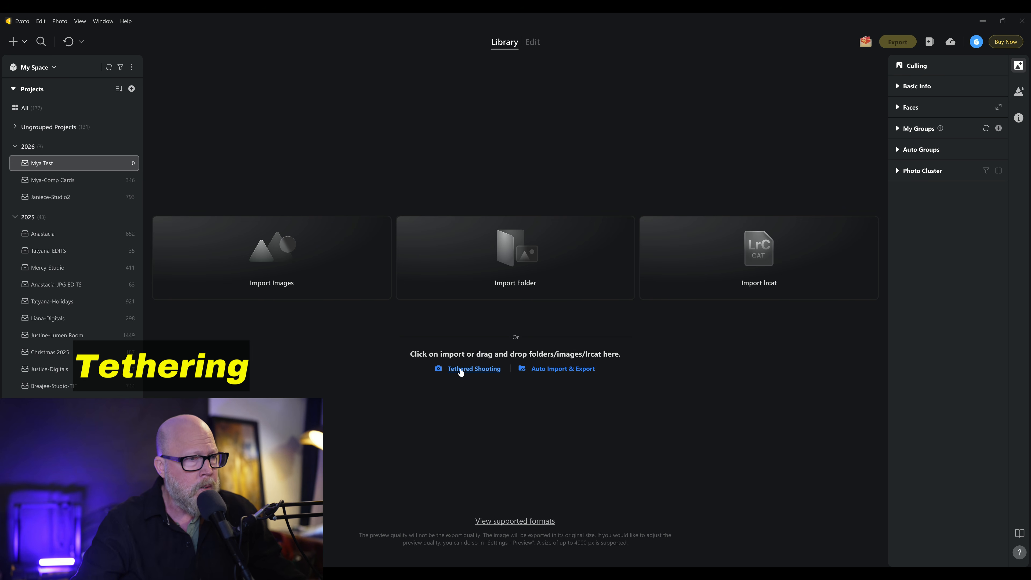
Switch to File Explorer, select every file in the model's digitals folder and move the window clear of the import area
{"action": "key", "text": "alt+Tab"}
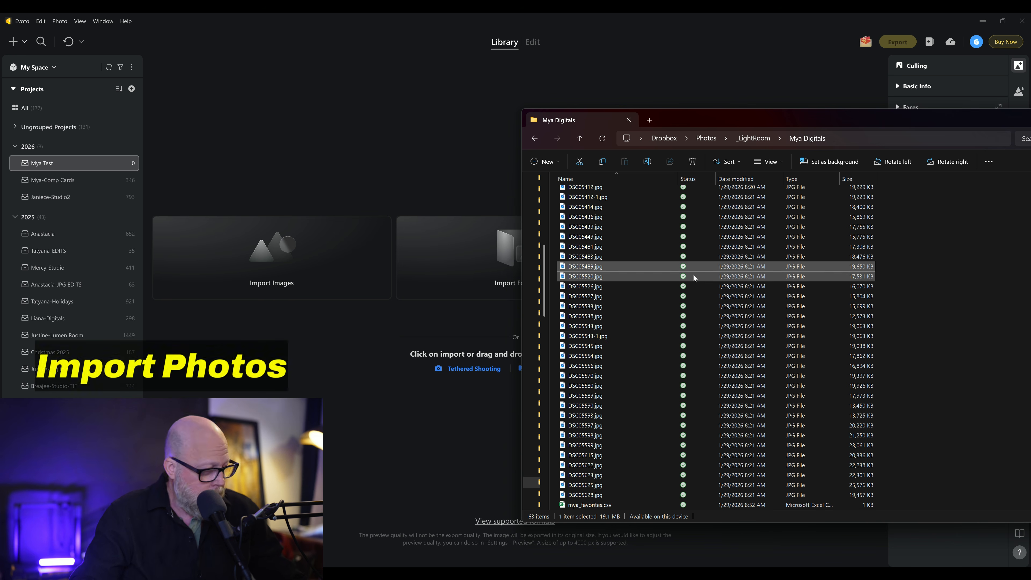
{"action": "key", "text": "ctrl+a"}
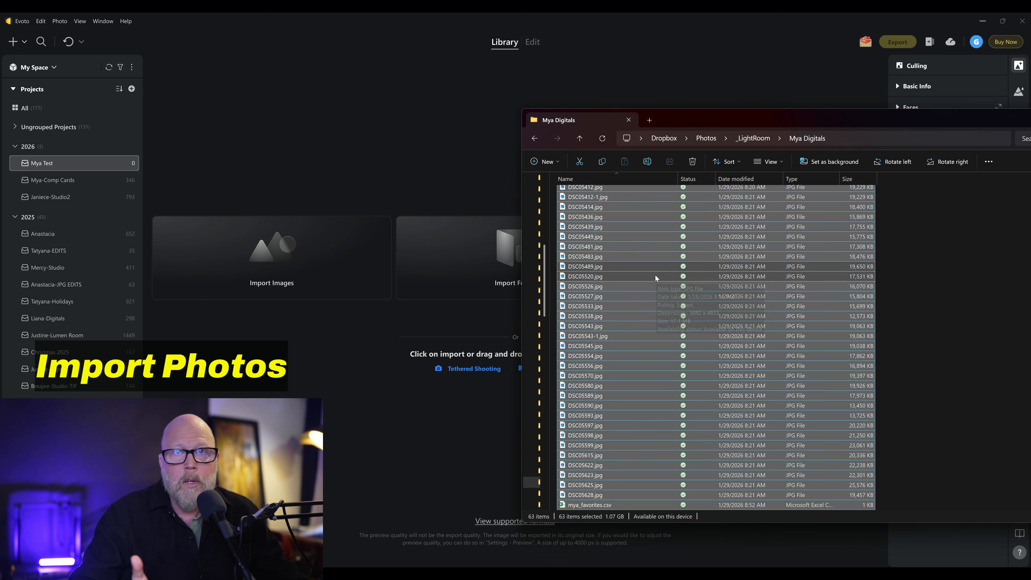
{"action": "left_click_drag", "start_coordinate": [647, 267], "coordinate": [750, 309]}
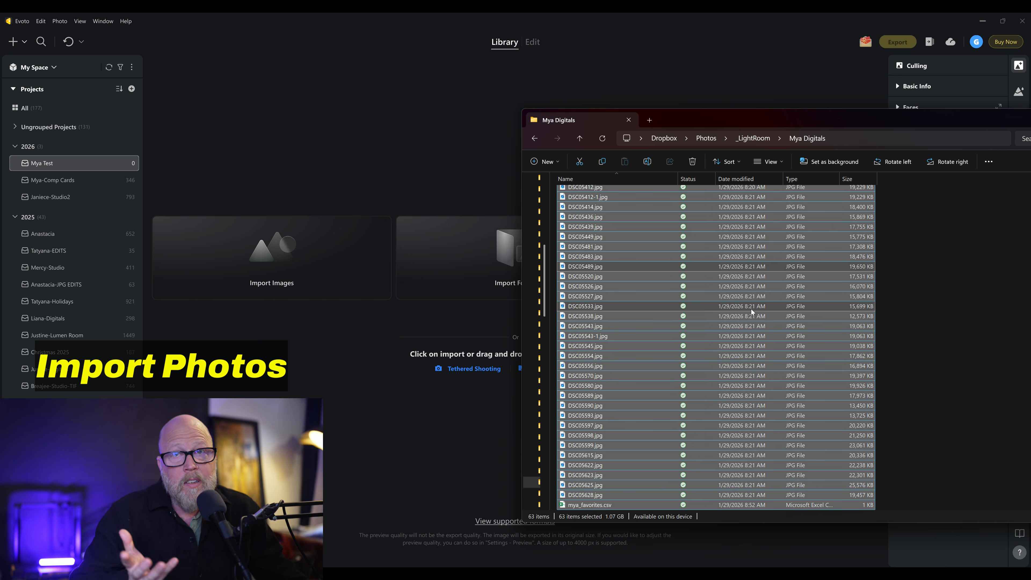
{"action": "left_click_drag", "start_coordinate": [748, 117], "coordinate": [820, 124]}
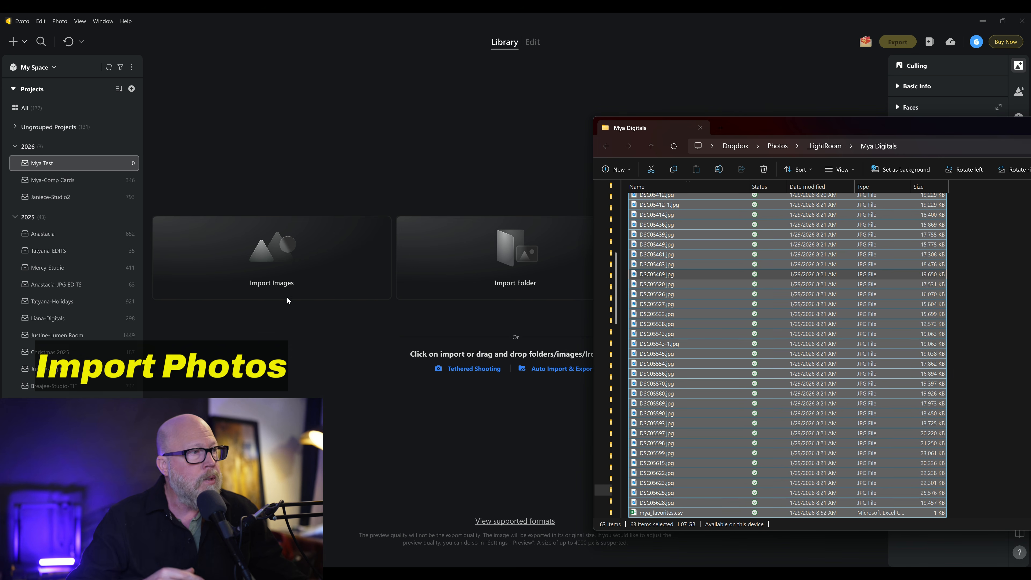
{"action": "left_click", "coordinate": [399, 397]}
Start tethered shooting for the new project in Evoto and connect the Sony ILCE-7RM5 through wireless tethering
{"action": "left_click", "coordinate": [474, 370]}
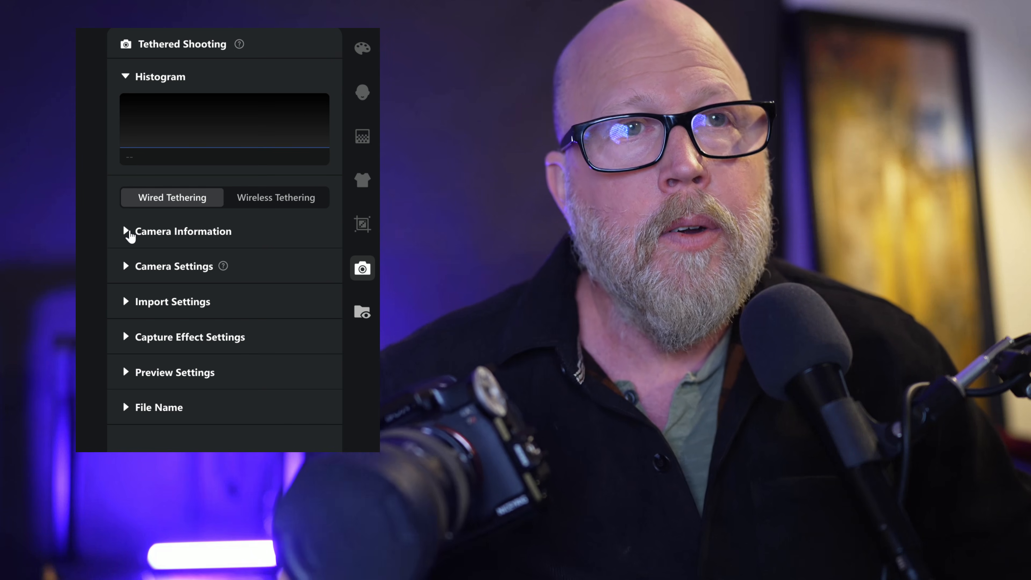
{"action": "left_click", "coordinate": [251, 197]}
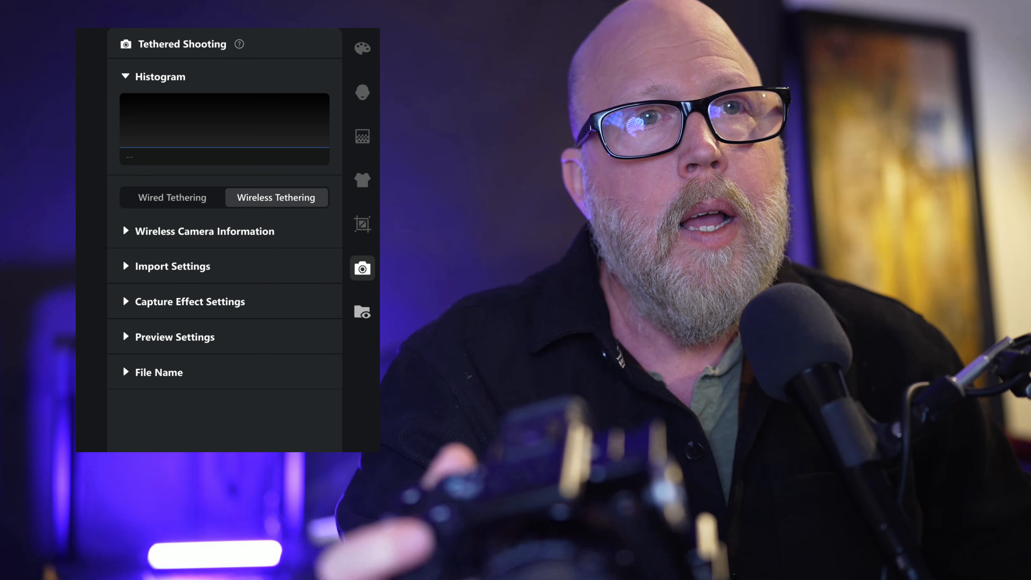
{"action": "left_click", "coordinate": [125, 232]}
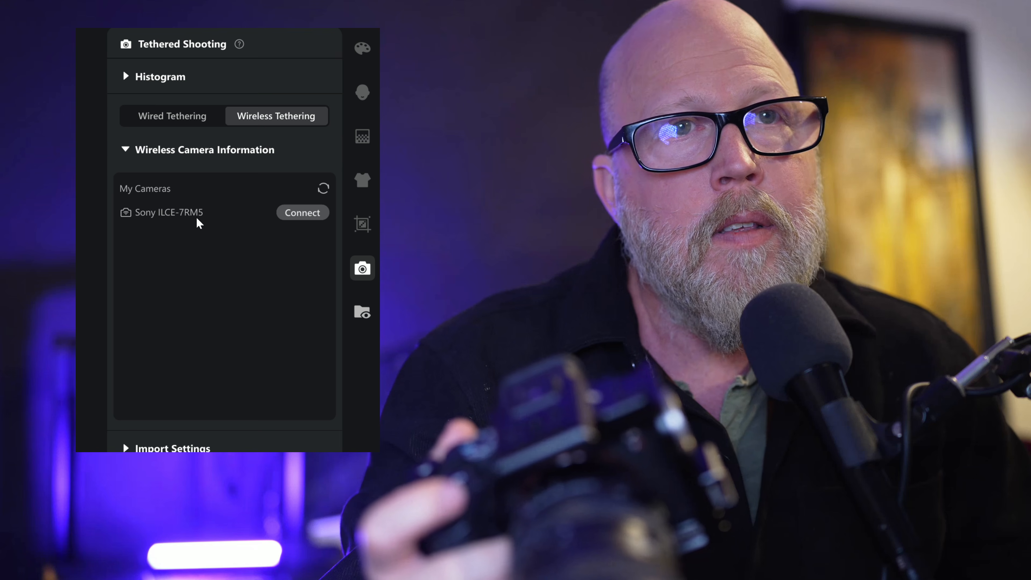
{"action": "left_click", "coordinate": [300, 211]}
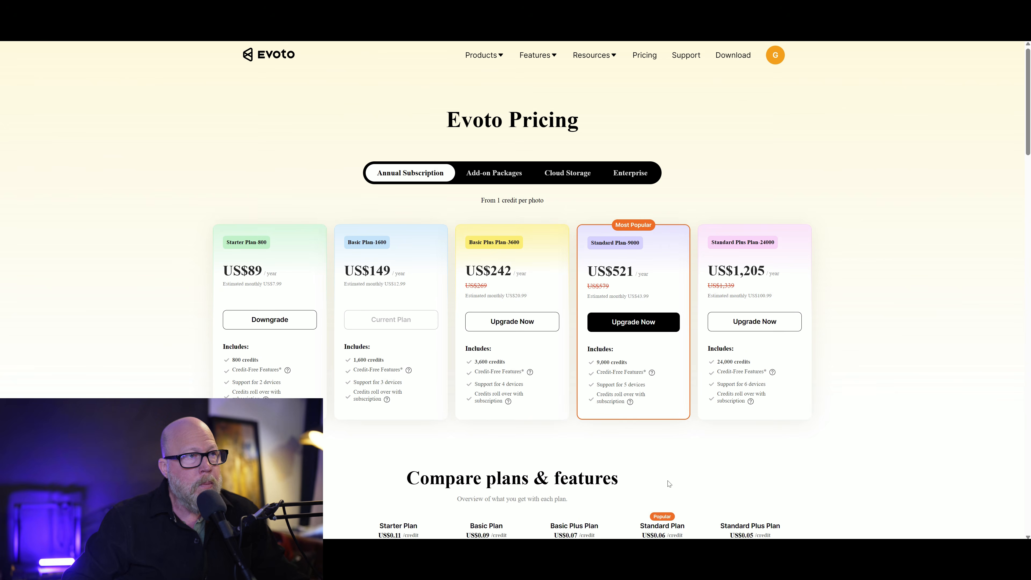
Open the support knowledge base on the Evoto website and search it for "tethering"
{"action": "left_click", "coordinate": [682, 59]}
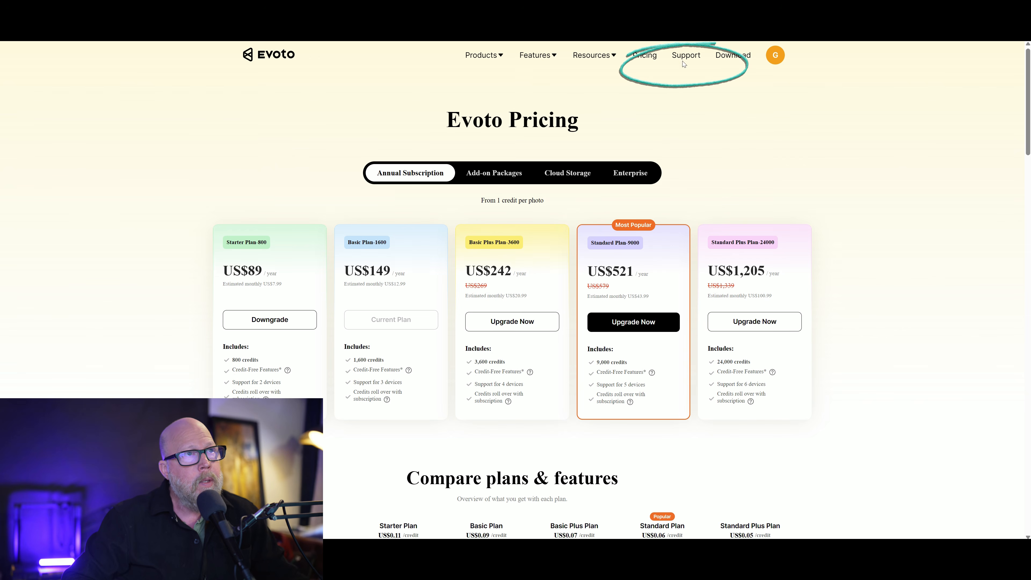
{"action": "left_click", "coordinate": [465, 167]}
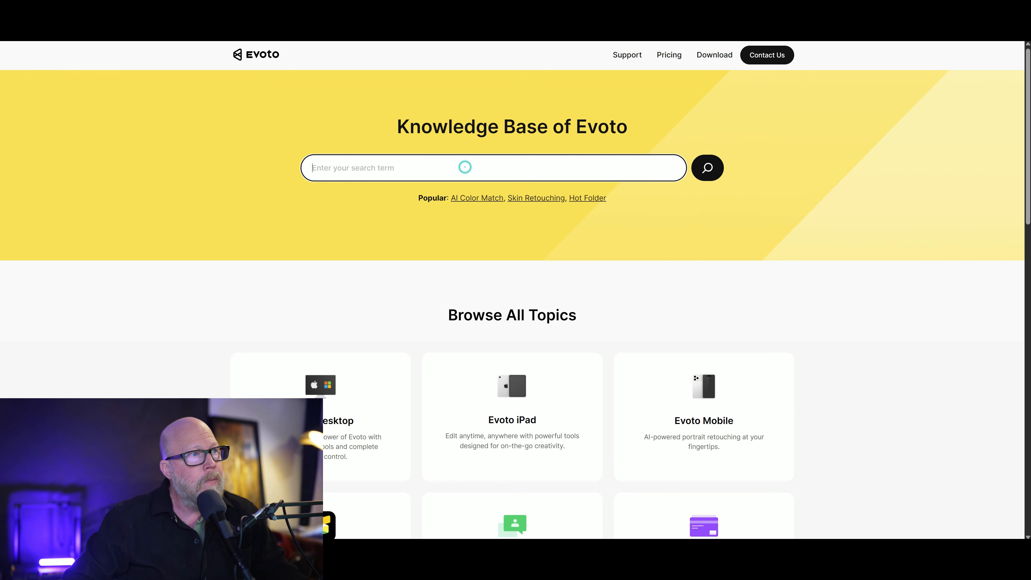
{"action": "type", "text": "tethering"}
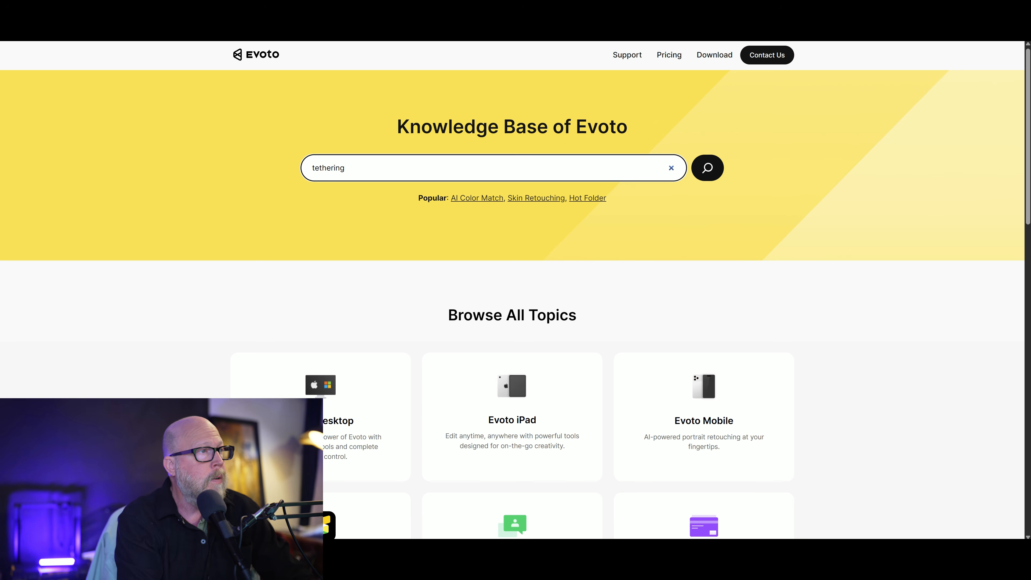
{"action": "key", "text": "Return"}
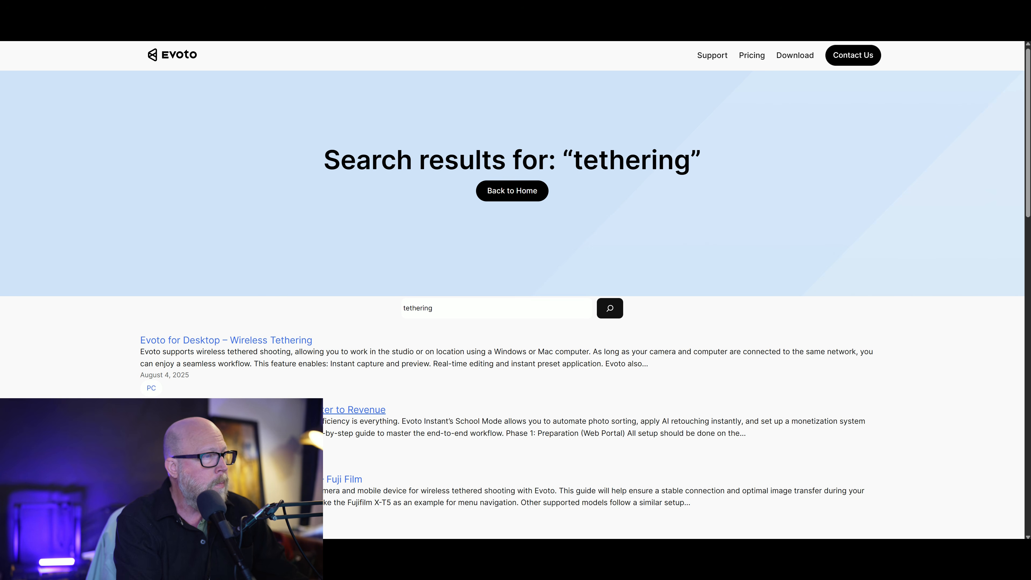
Look through the tethering articles and examine the supported Nikon and Canon camera models for wireless shooting
{"action": "scroll", "coordinate": [515, 284], "scroll_direction": "down", "scroll_amount": 15}
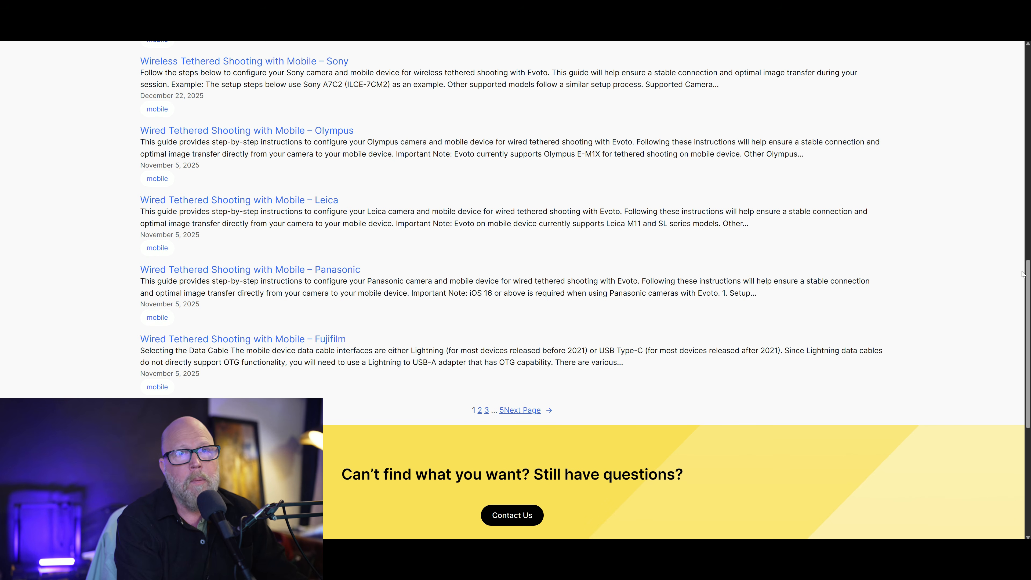
{"action": "scroll", "coordinate": [1021, 274], "scroll_direction": "up", "scroll_amount": 5}
{"action": "scroll", "coordinate": [512, 290], "scroll_direction": "up", "scroll_amount": 4}
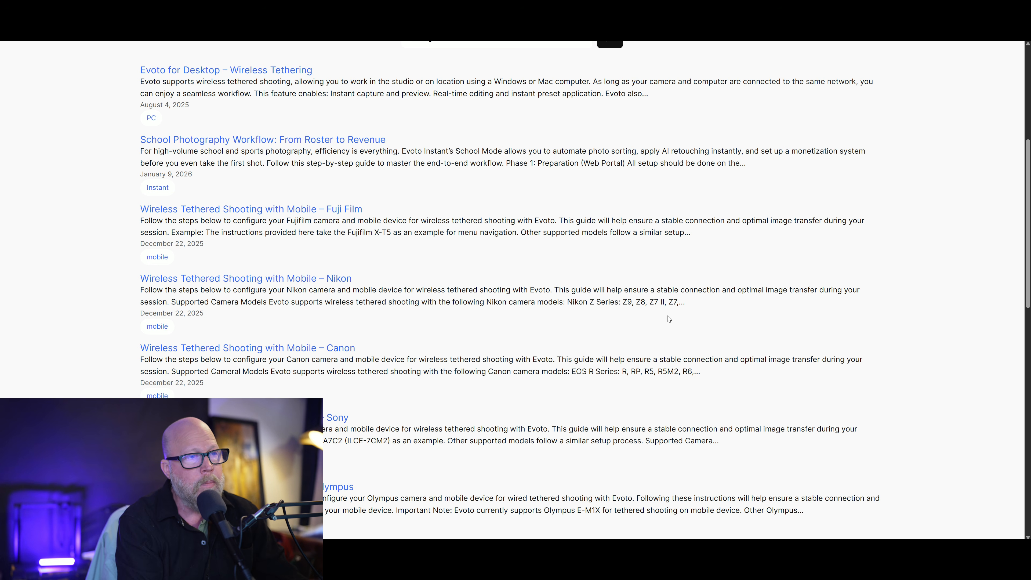
{"action": "left_click_drag", "start_coordinate": [683, 304], "coordinate": [578, 311]}
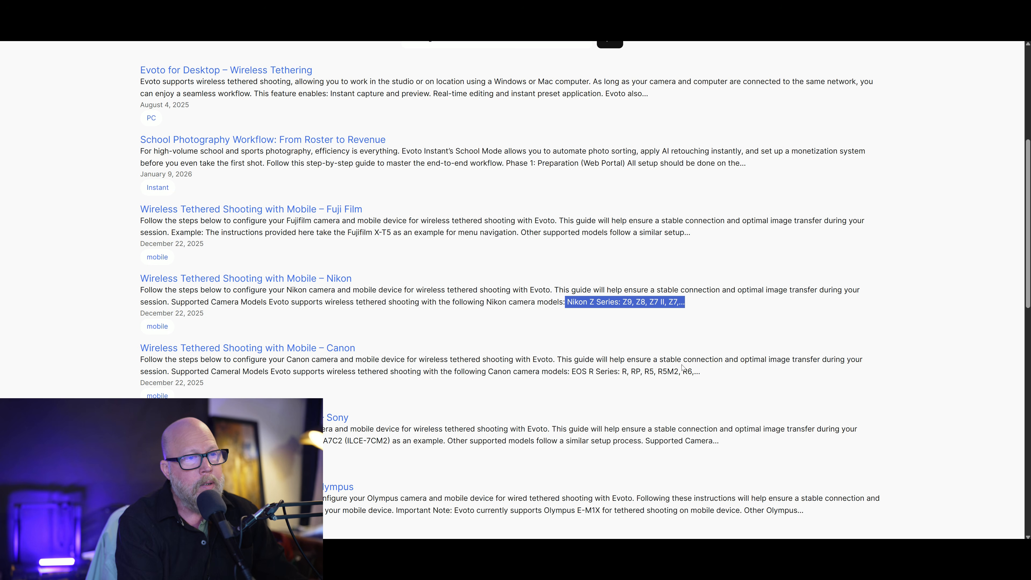
{"action": "left_click_drag", "start_coordinate": [695, 372], "coordinate": [568, 382]}
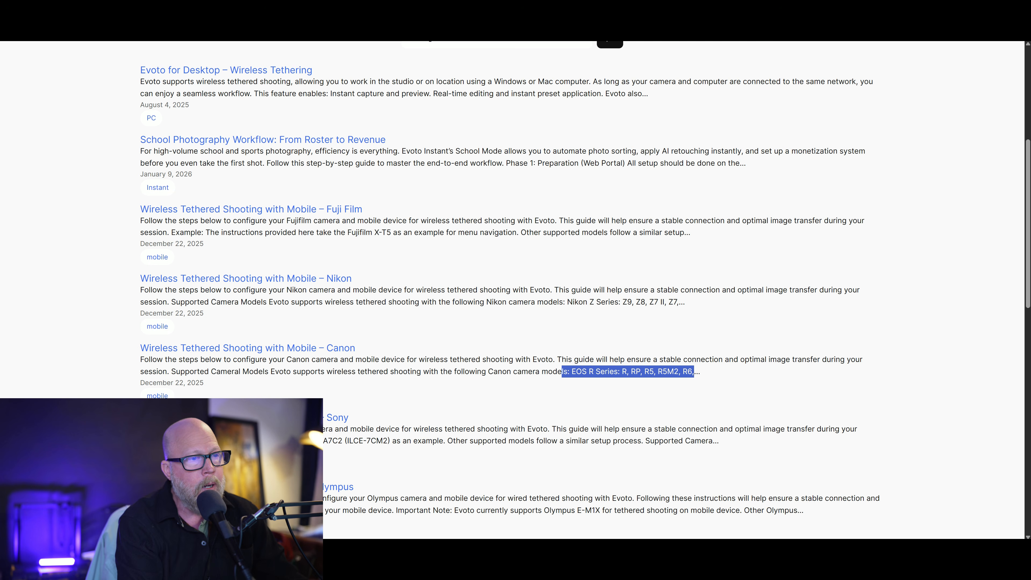
{"action": "left_click", "coordinate": [635, 407]}
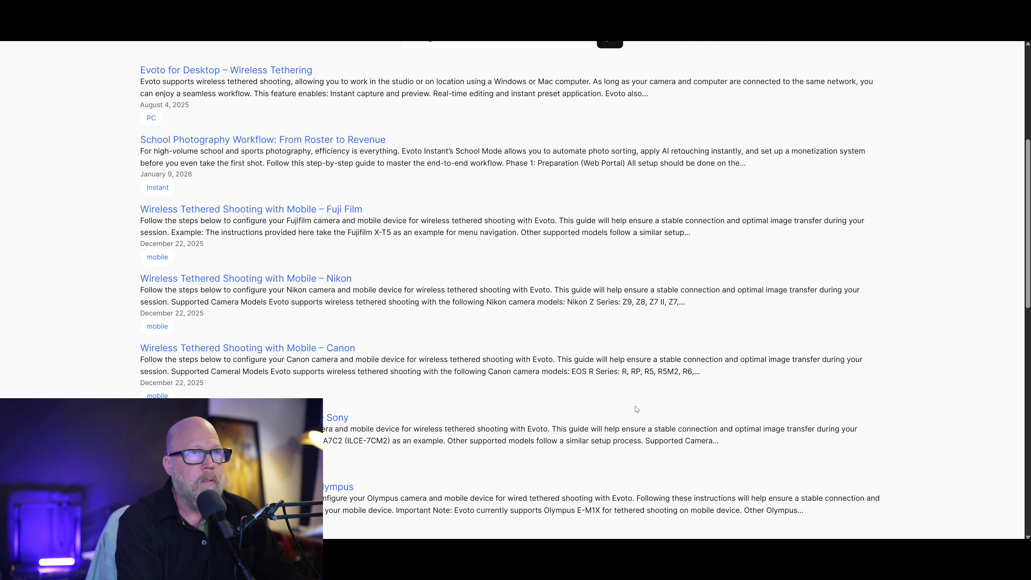
Review the import, capture effect, preview and file name settings for wireless tethering in Evoto
{"action": "left_click", "coordinate": [882, 201]}
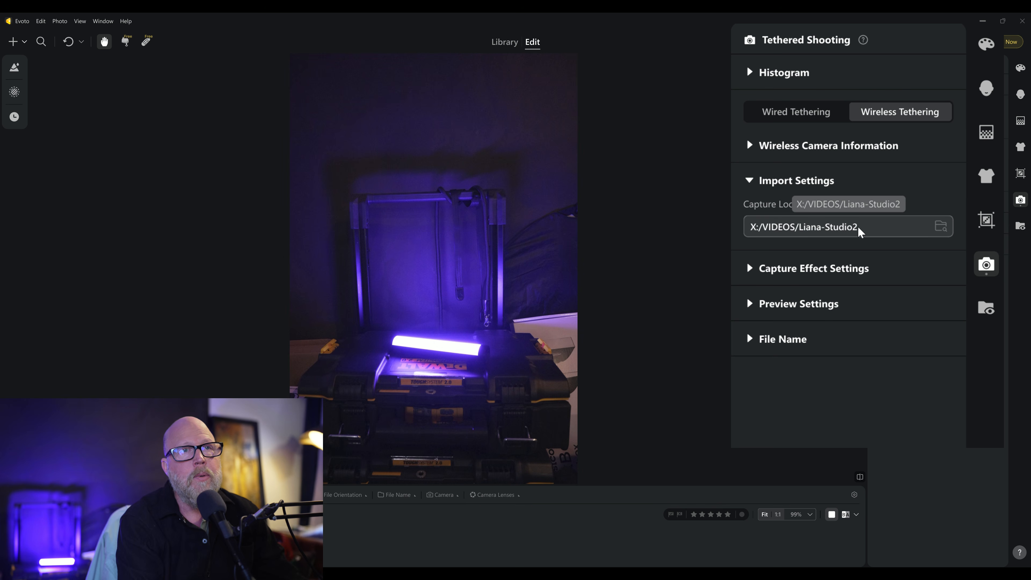
{"action": "left_click", "coordinate": [749, 273]}
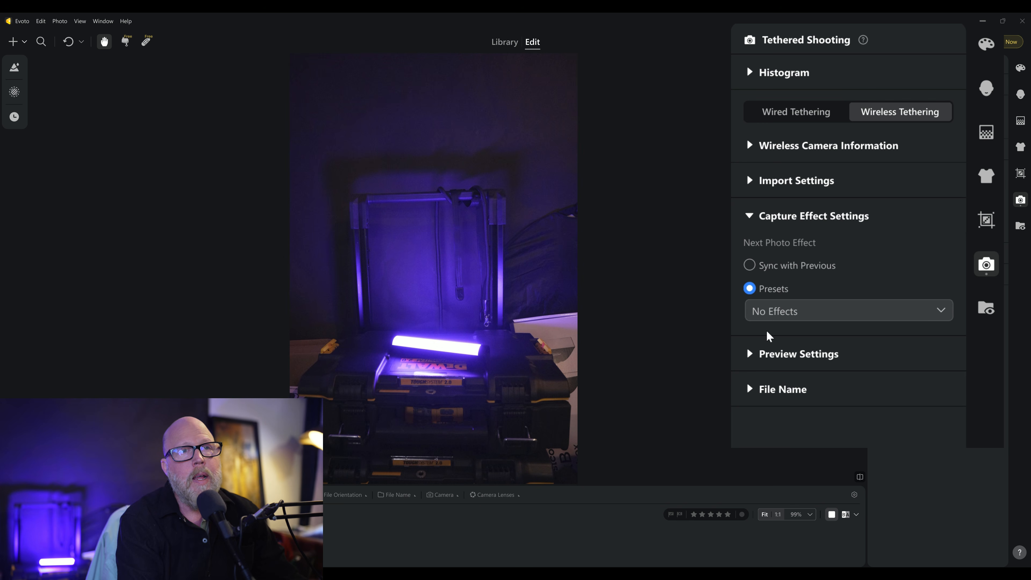
{"action": "left_click", "coordinate": [749, 353]}
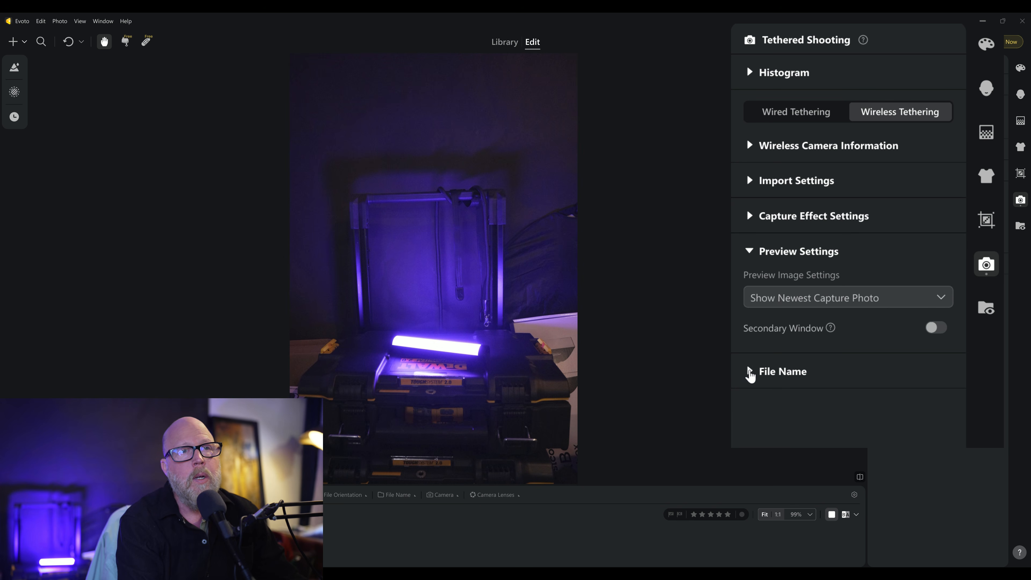
{"action": "left_click", "coordinate": [749, 371]}
{"action": "left_click", "coordinate": [750, 251]}
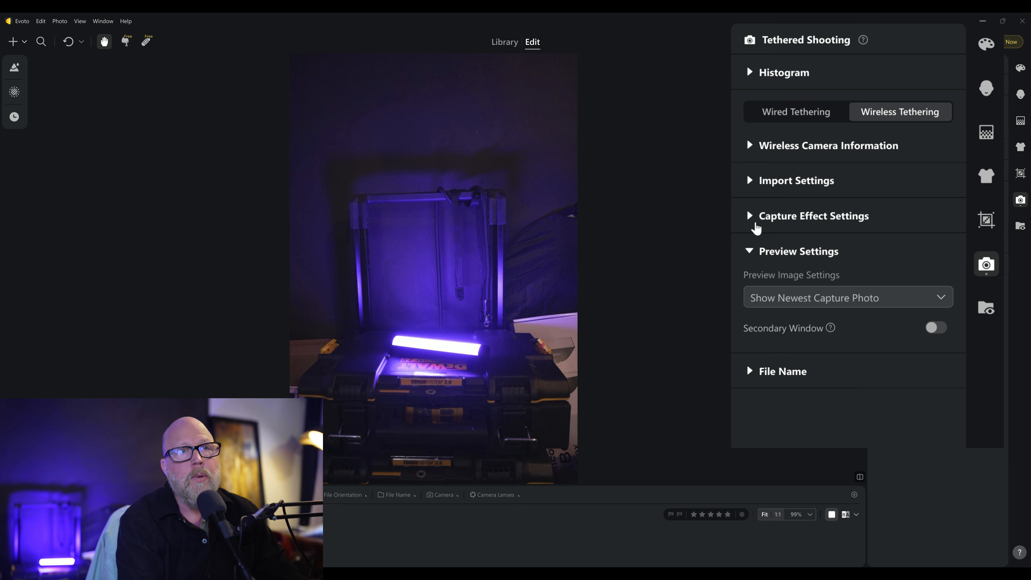
{"action": "left_click", "coordinate": [754, 220]}
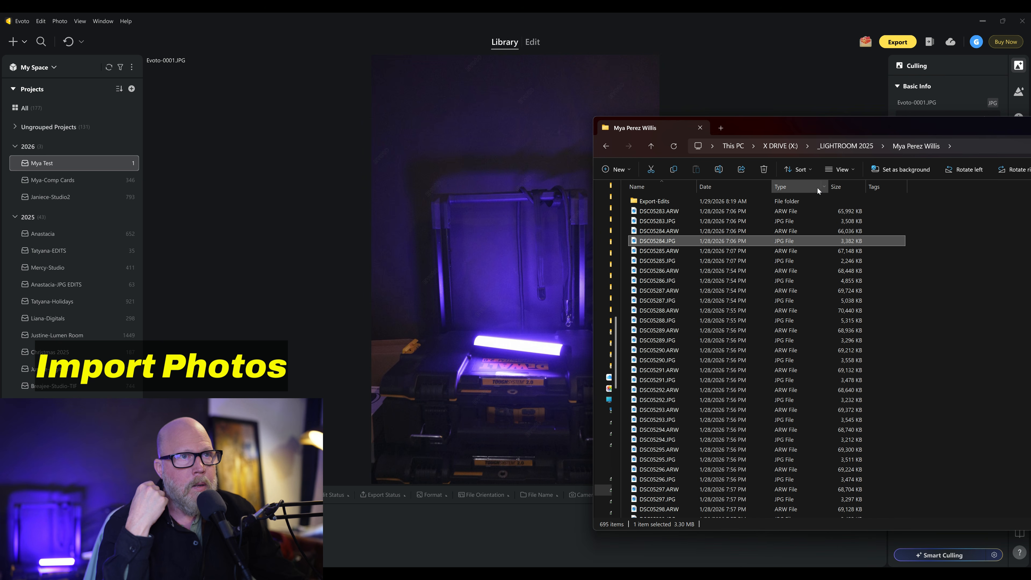
In the shoot folder in File Explorer, sort the files by type, select all the JPG files and import them into the open Evoto test project
{"action": "left_click", "coordinate": [801, 188]}
{"action": "scroll", "coordinate": [810, 248], "scroll_direction": "down", "scroll_amount": 20}
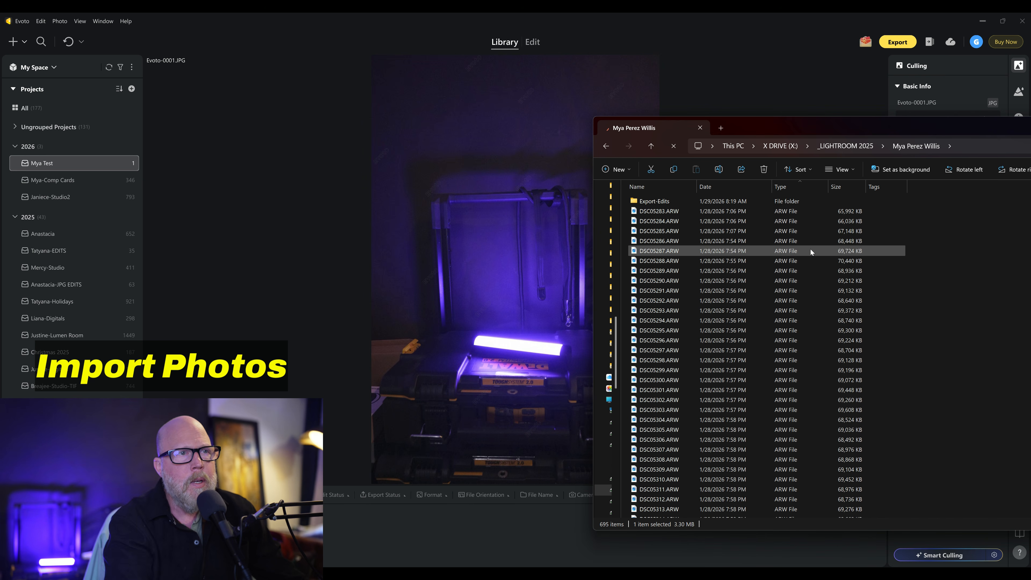
{"action": "left_click", "coordinate": [752, 213]}
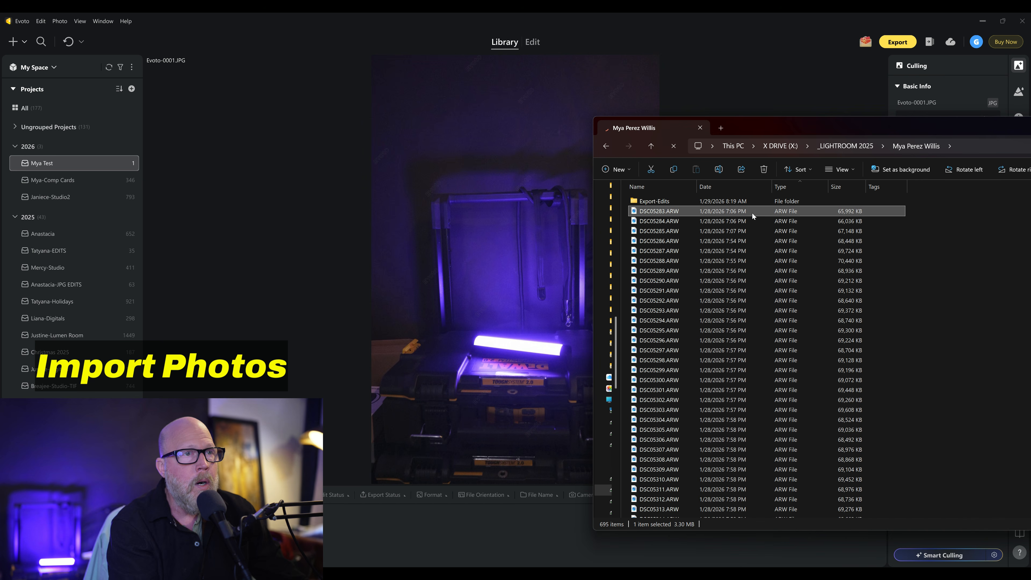
{"action": "scroll", "coordinate": [895, 289], "scroll_direction": "down", "scroll_amount": 20}
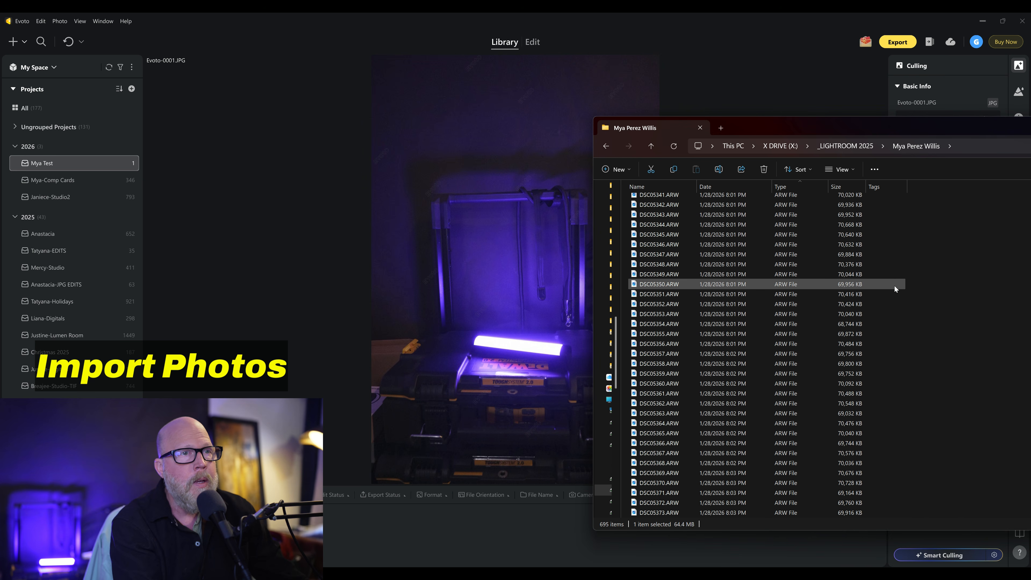
{"action": "scroll", "coordinate": [895, 286], "scroll_direction": "down", "scroll_amount": 20}
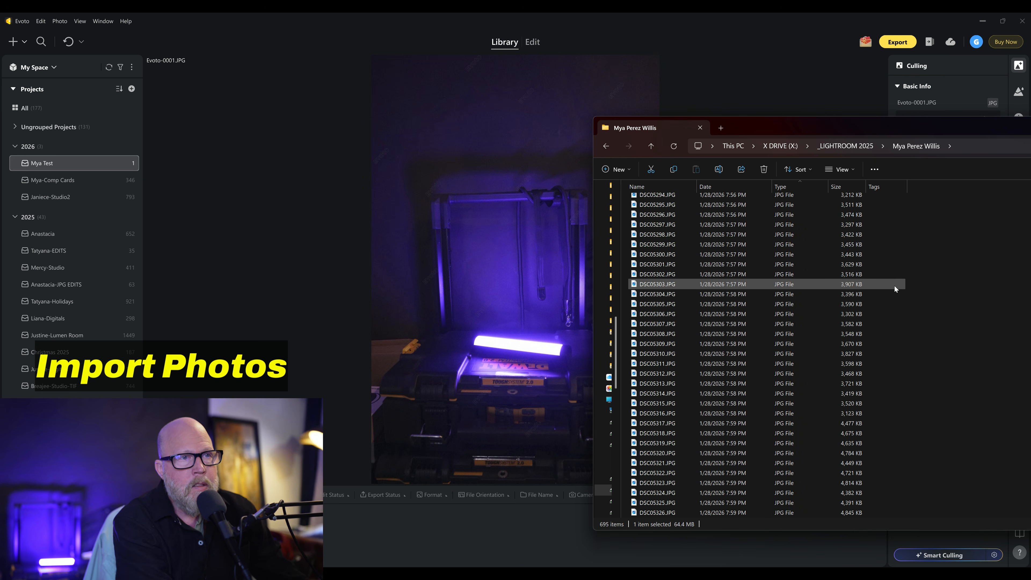
{"action": "left_click", "coordinate": [826, 280]}
{"action": "scroll", "coordinate": [772, 387], "scroll_direction": "down", "scroll_amount": 20}
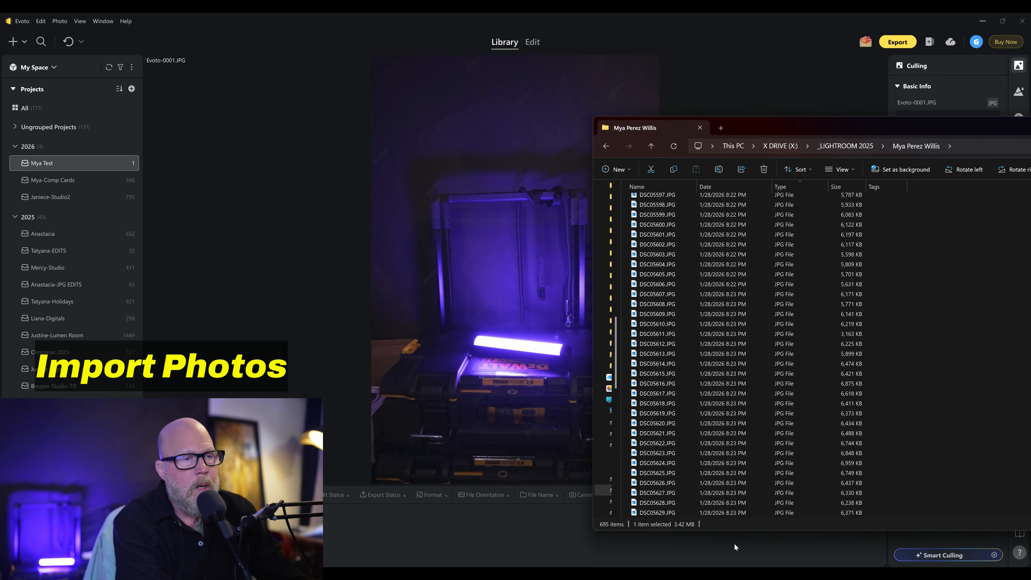
{"action": "left_click", "coordinate": [724, 514], "text": "shift"}
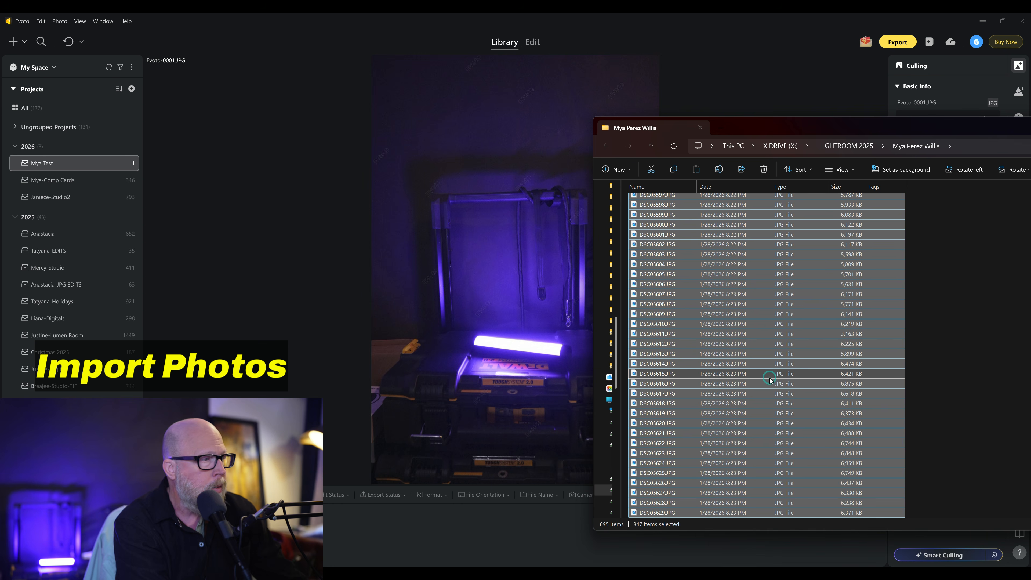
{"action": "left_click_drag", "start_coordinate": [770, 381], "coordinate": [419, 343]}
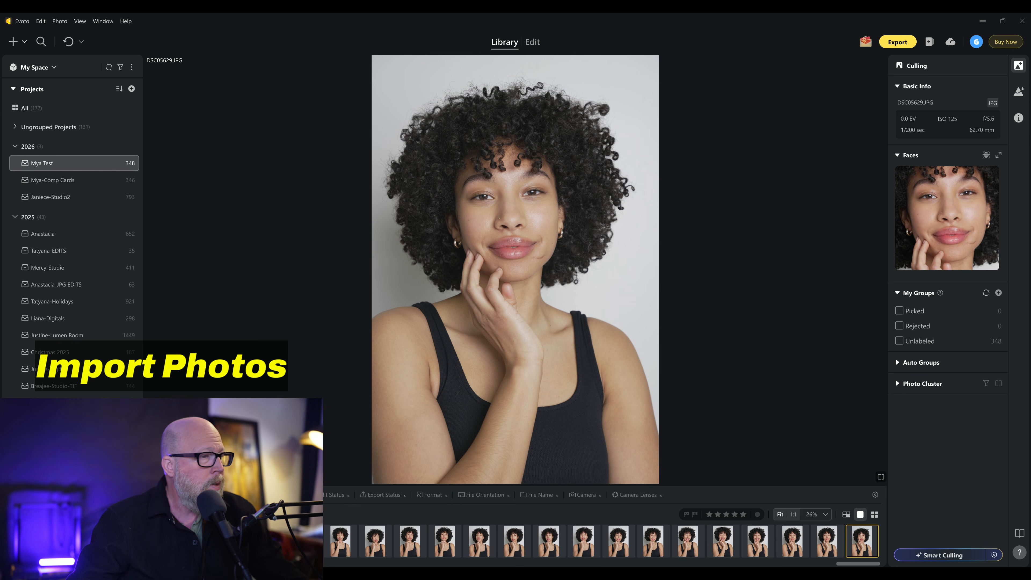
Look through several of the imported portraits one after another in the single-photo view
{"action": "left_click", "coordinate": [271, 541]}
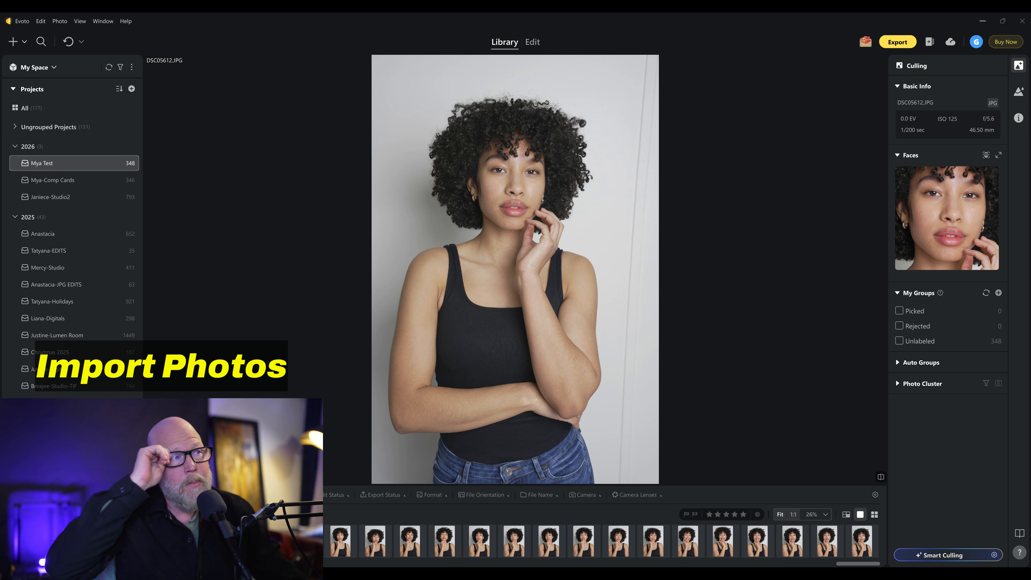
{"action": "key", "text": "Right"}
{"action": "key", "text": "Right"}
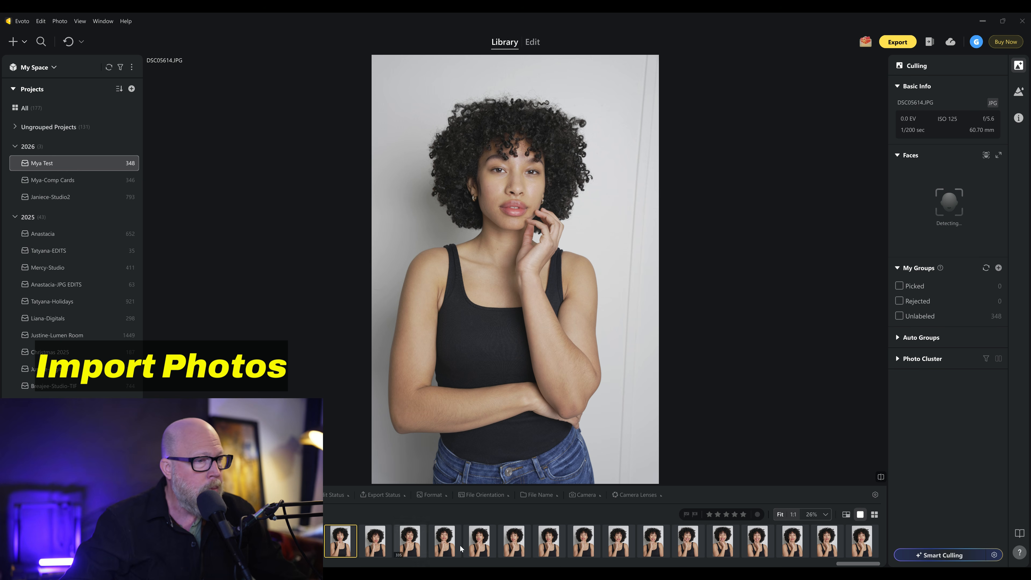
{"action": "left_click", "coordinate": [514, 542]}
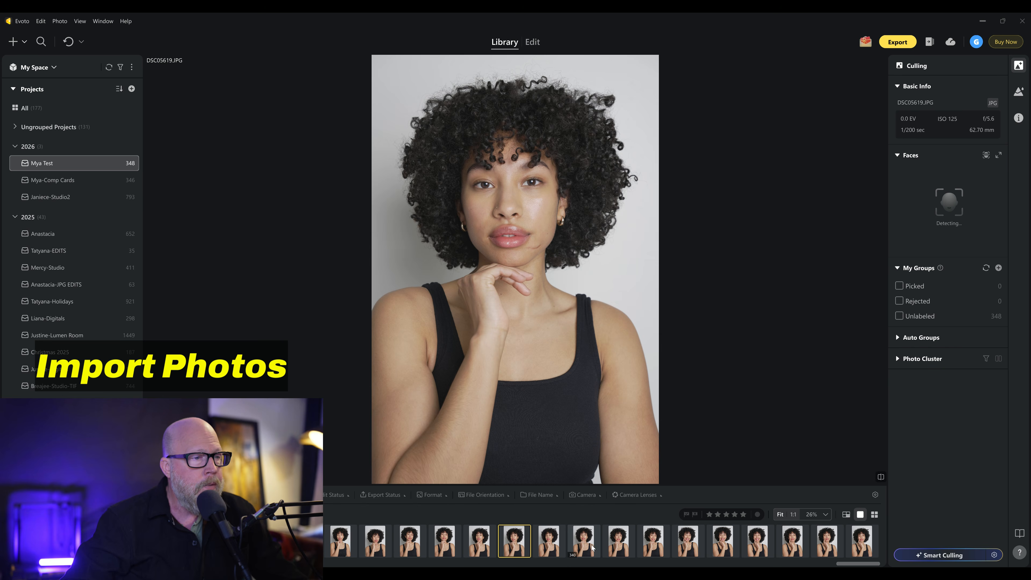
{"action": "left_click", "coordinate": [593, 548]}
{"action": "left_click", "coordinate": [634, 549]}
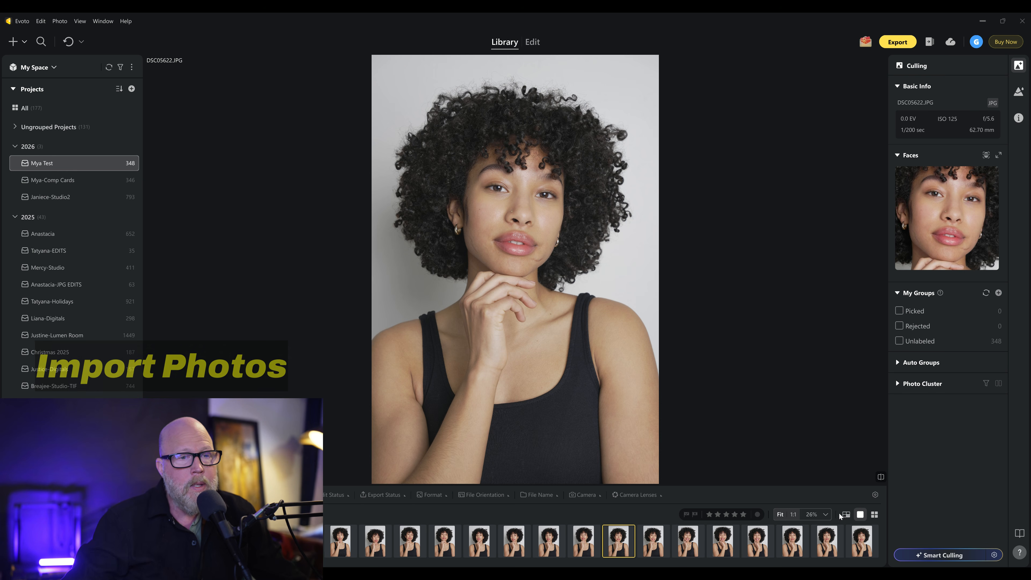
View the photos as a grid, return to the loupe view on DSC05328.JPG and enlarge the filmstrip thumbnails
{"action": "key", "text": "g"}
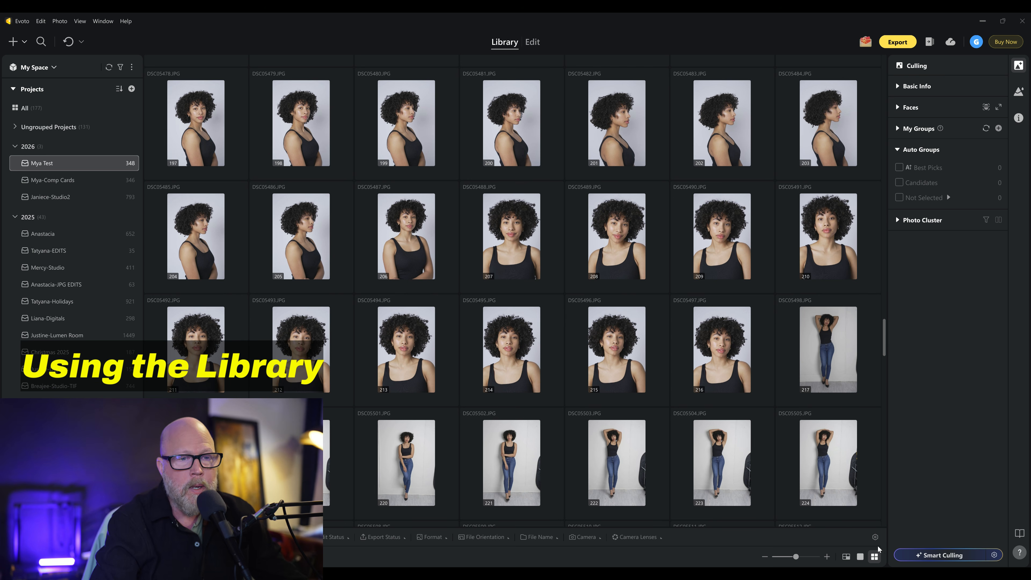
{"action": "left_click", "coordinate": [861, 558]}
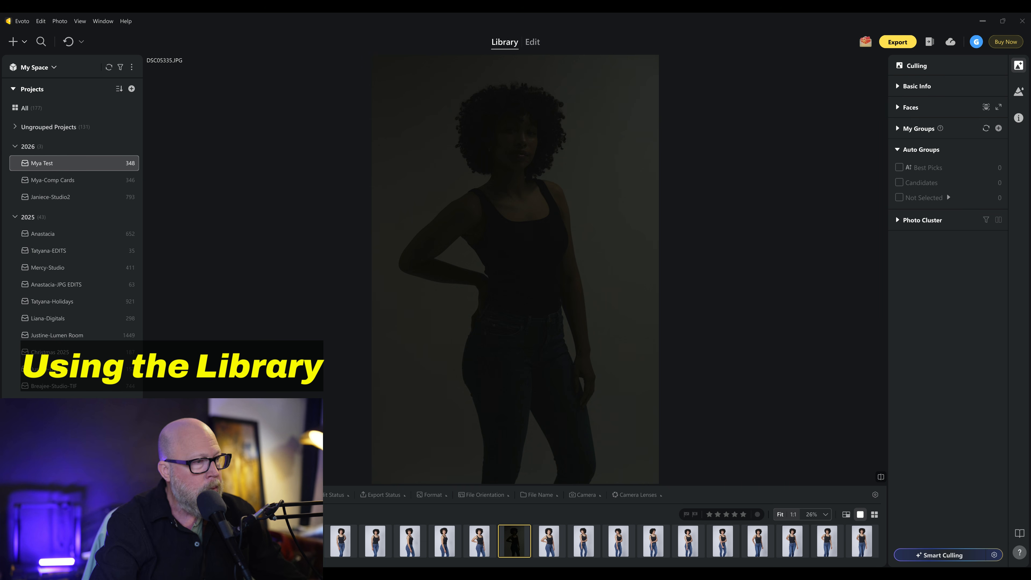
{"action": "left_click", "coordinate": [306, 541]}
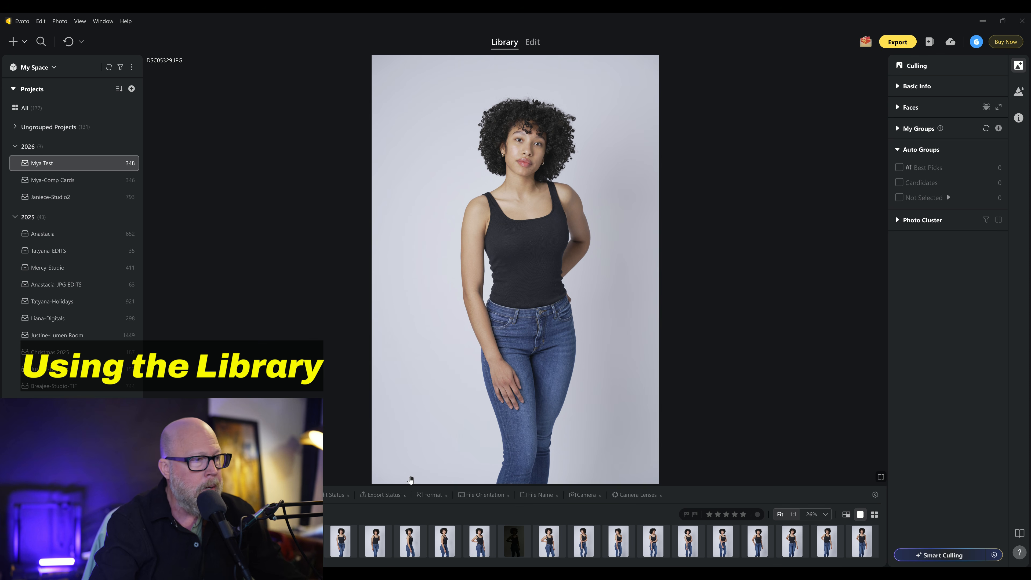
{"action": "left_click", "coordinate": [457, 542]}
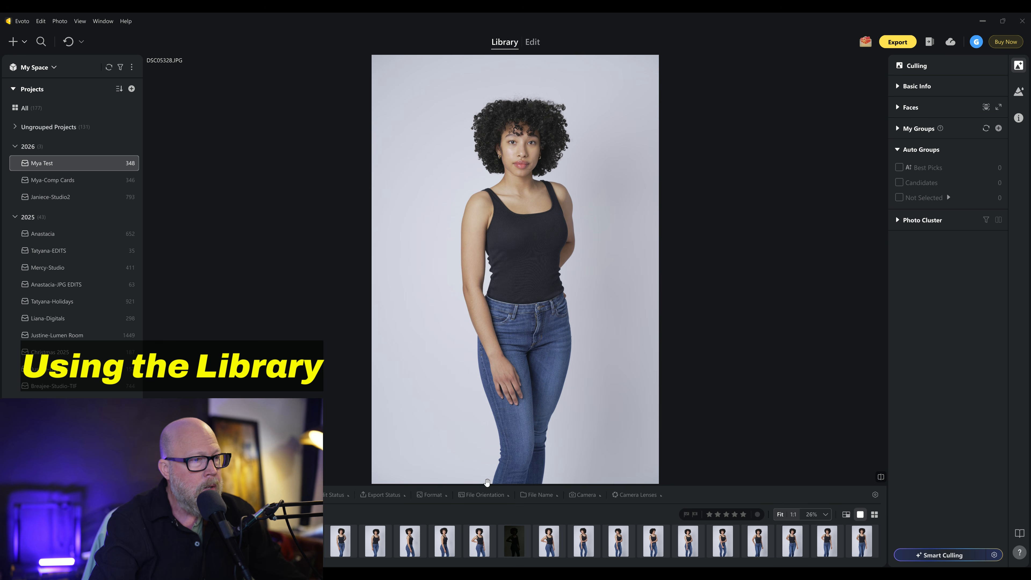
{"action": "left_click_drag", "start_coordinate": [487, 484], "coordinate": [491, 463]}
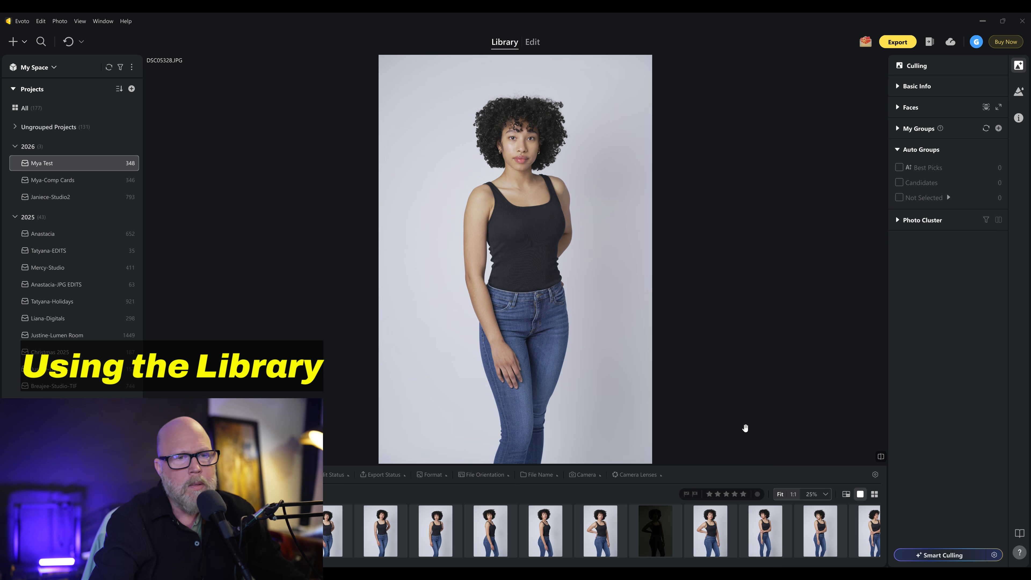
Compare DSC05328.JPG side by side with DSC05331, DSC05333 and DSC05334, and clear the added photos from the comparison
{"action": "left_click", "coordinate": [847, 495]}
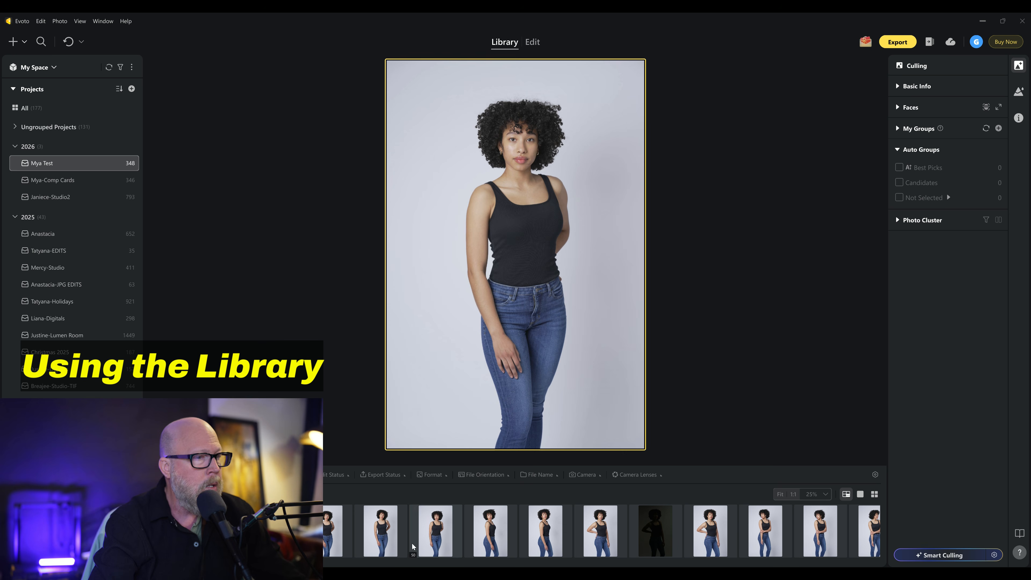
{"action": "left_click", "coordinate": [436, 536], "text": "ctrl"}
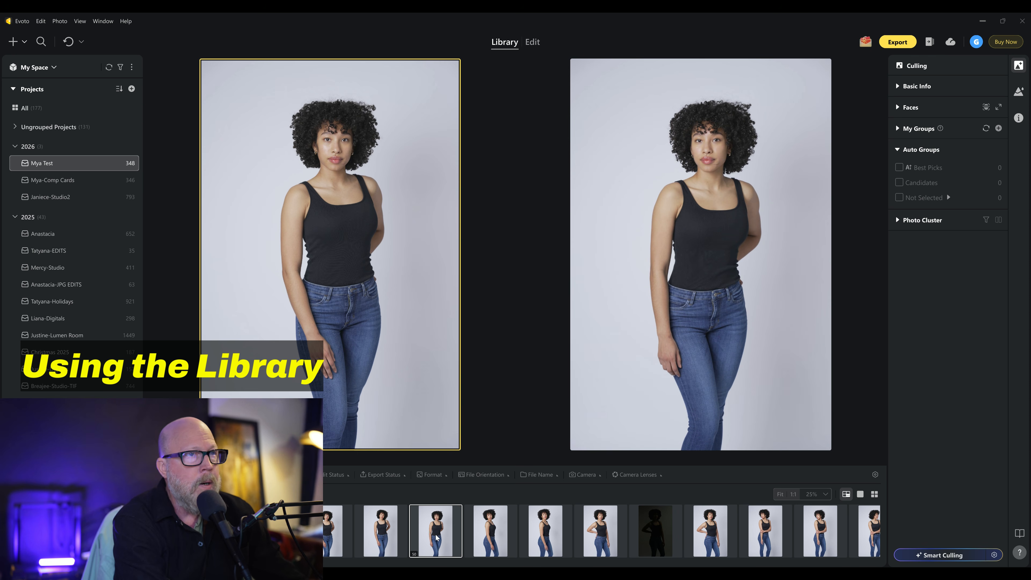
{"action": "left_click", "coordinate": [436, 537], "text": "ctrl"}
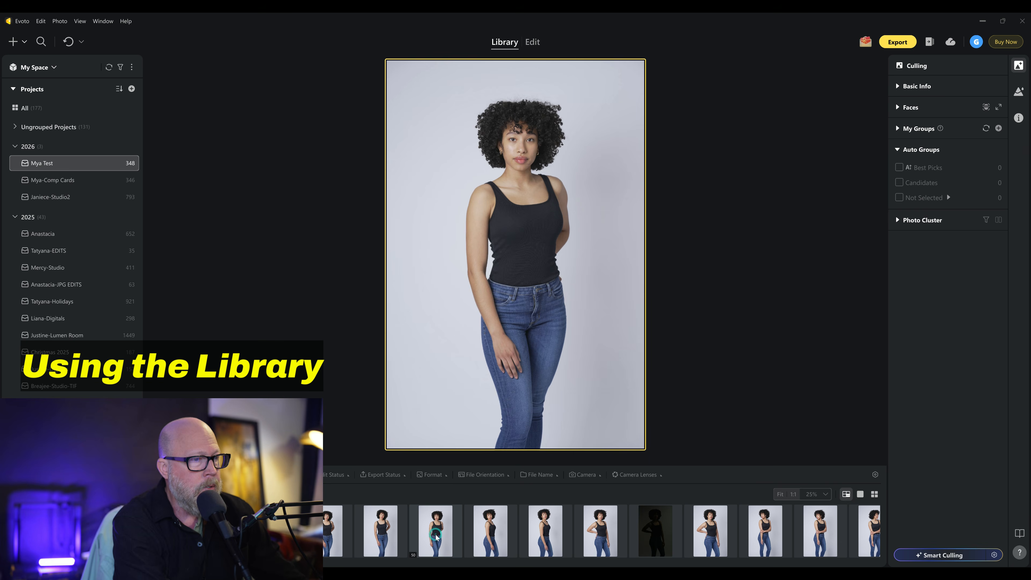
{"action": "left_click", "coordinate": [604, 530], "text": "ctrl"}
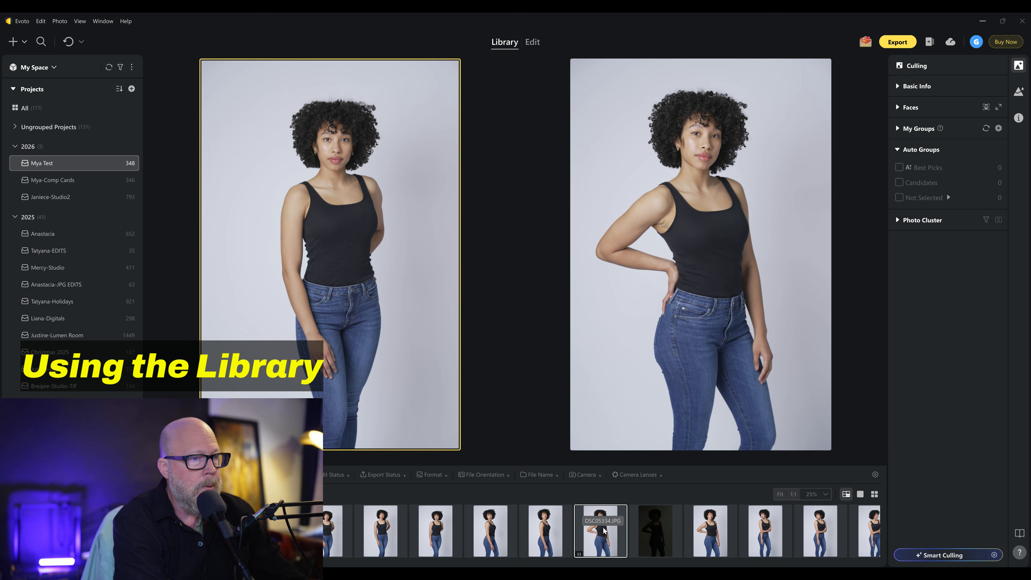
{"action": "left_click", "coordinate": [526, 546], "text": "ctrl"}
{"action": "left_click", "coordinate": [440, 542], "text": "ctrl"}
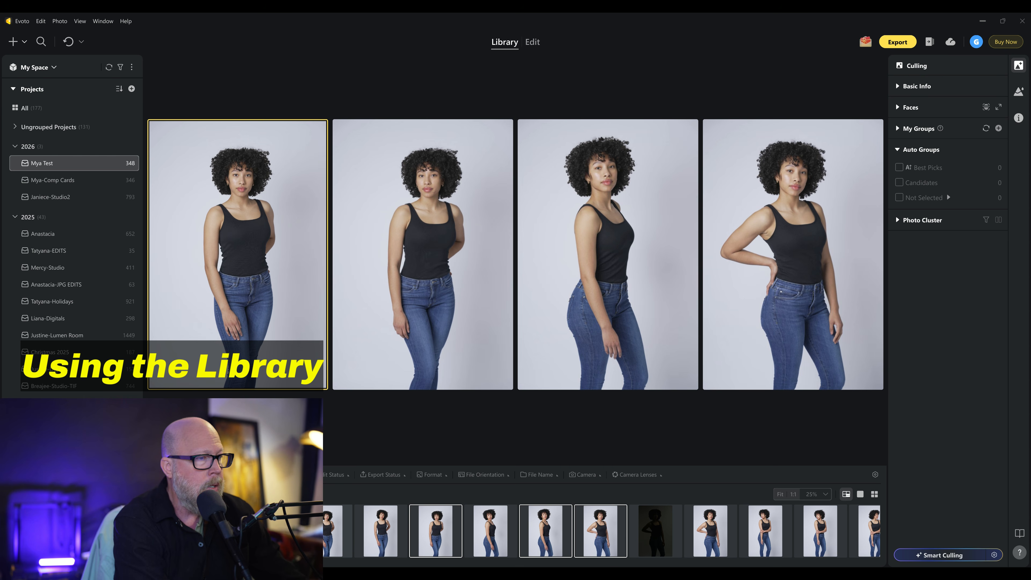
{"action": "key", "text": "ctrl+d"}
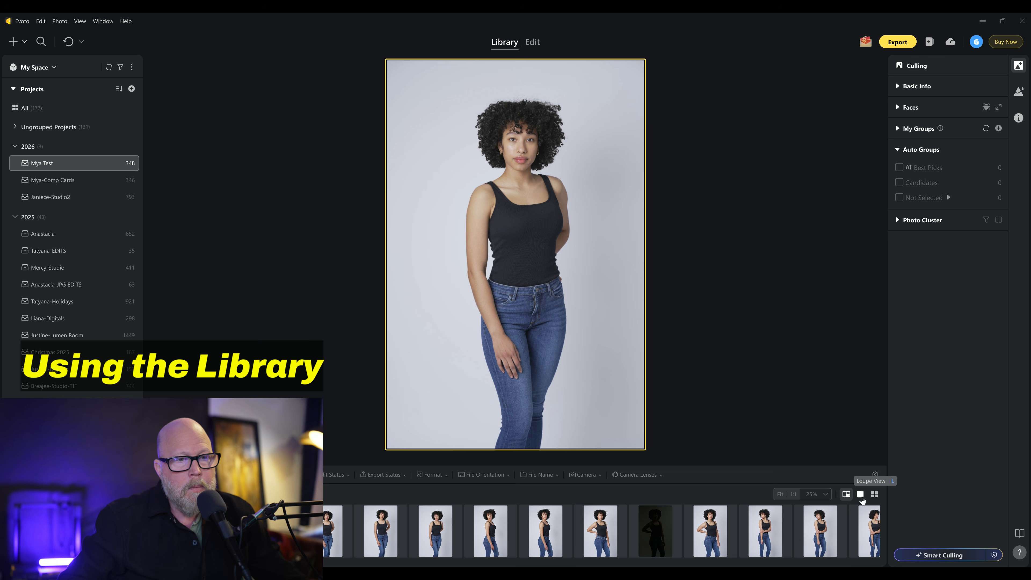
Show the project's photos as a grid and give DSC05324.JPG a five-star rating
{"action": "left_click", "coordinate": [875, 494]}
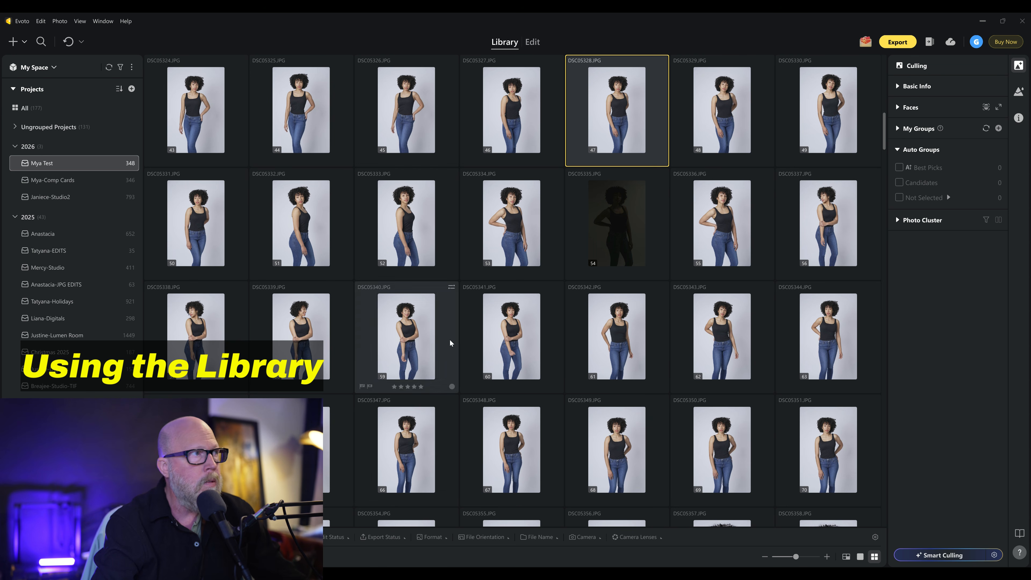
{"action": "left_click", "coordinate": [201, 121]}
{"action": "left_click", "coordinate": [280, 124]}
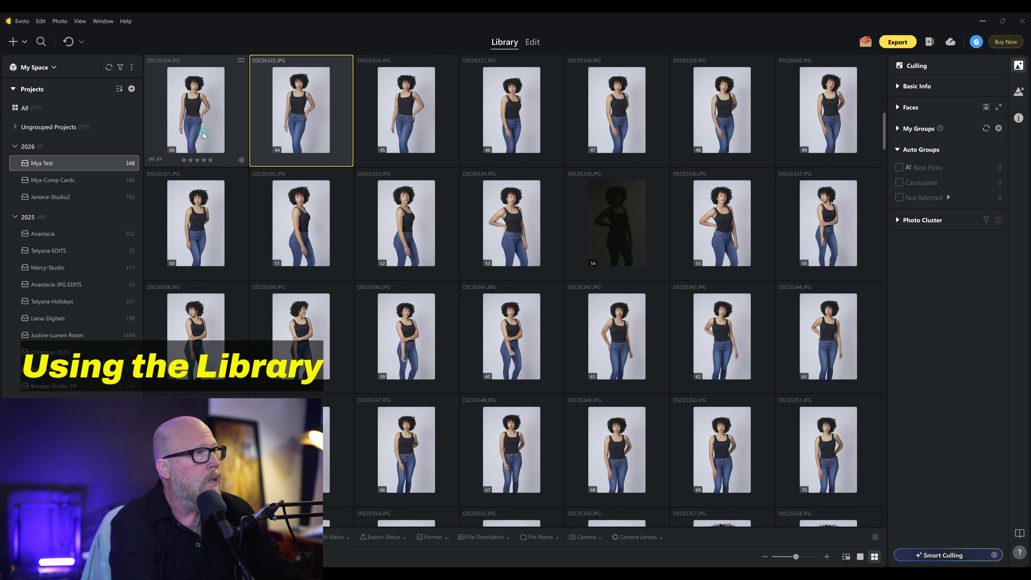
{"action": "left_click", "coordinate": [210, 159]}
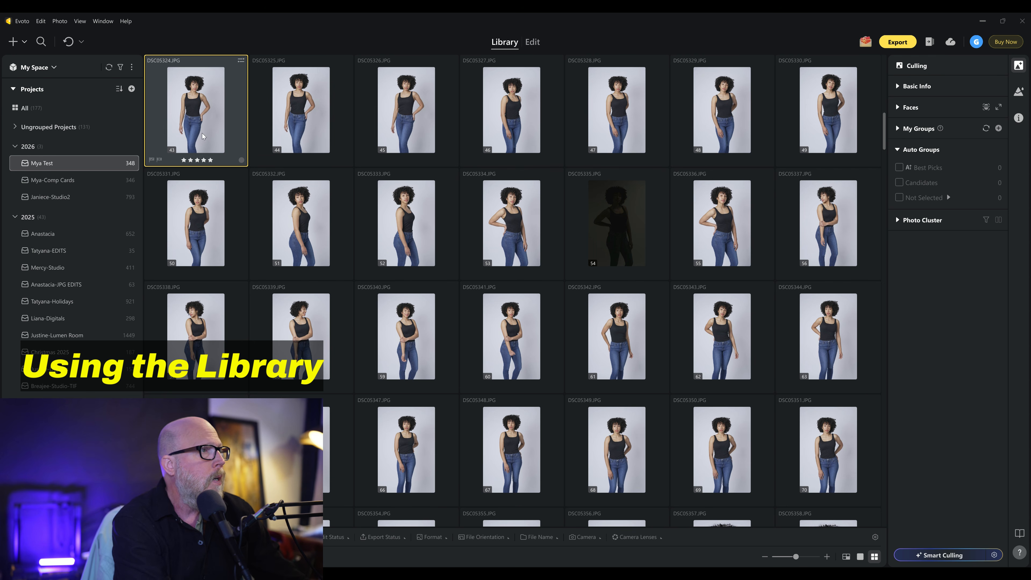
Select the whole row of photos from DSC05324.JPG to DSC05330.JPG and rate them all five stars
{"action": "left_click", "coordinate": [835, 92], "text": "shift"}
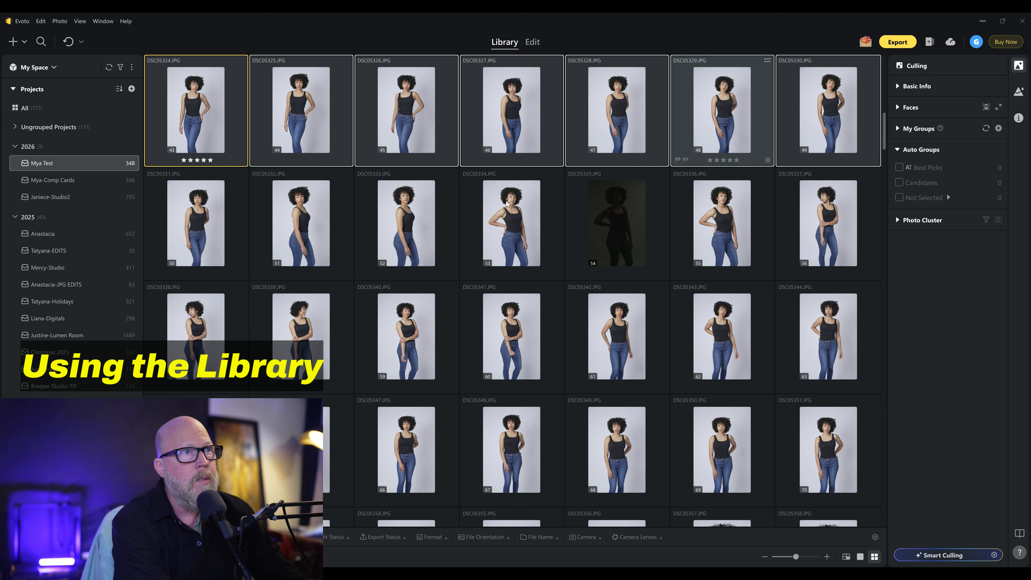
{"action": "left_click", "coordinate": [213, 161]}
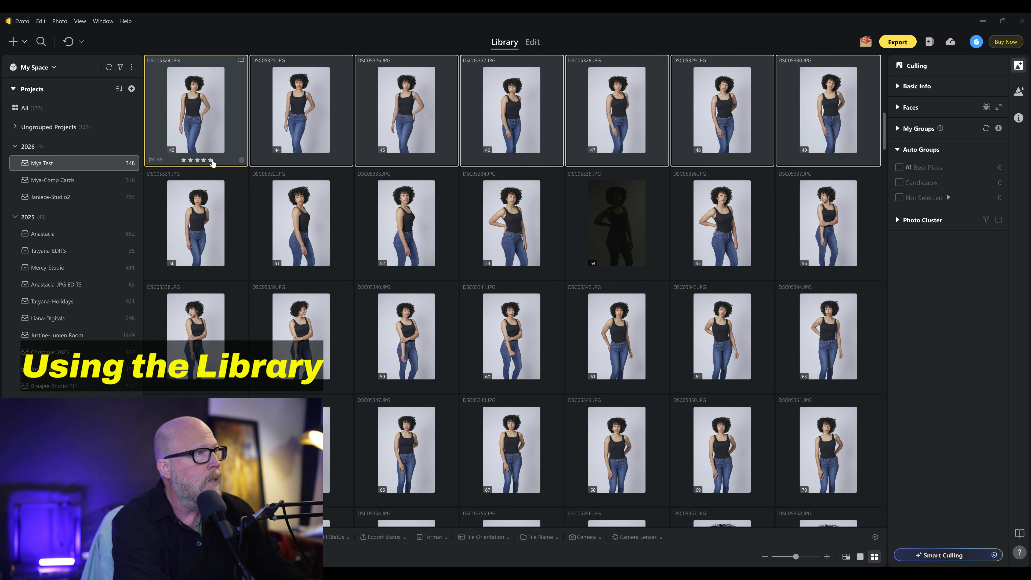
{"action": "left_click", "coordinate": [210, 160]}
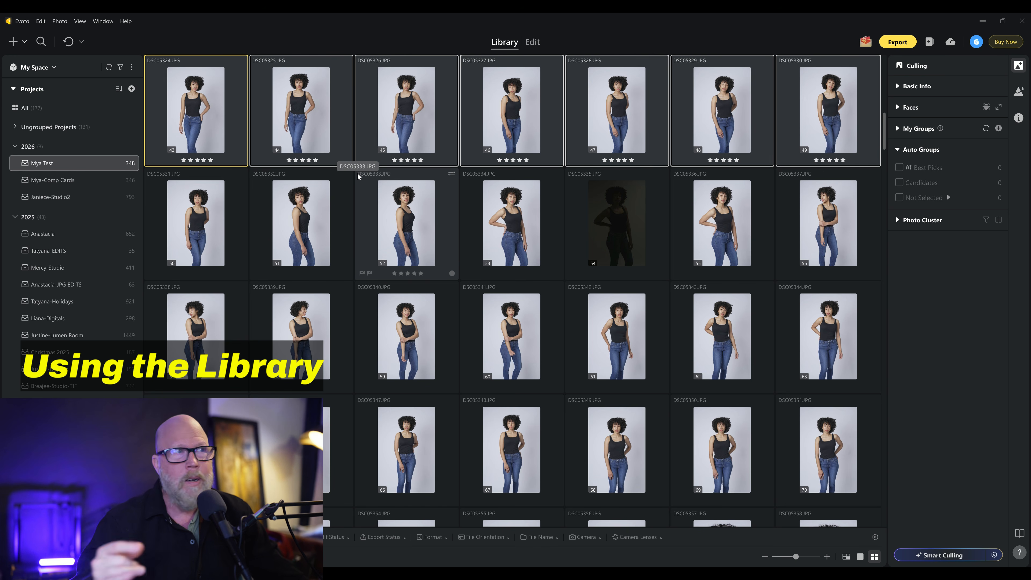
Select DSC05331, DSC05333 and DSC05336 together, rate them five stars and assign them the Red colour label
{"action": "left_click", "coordinate": [212, 236]}
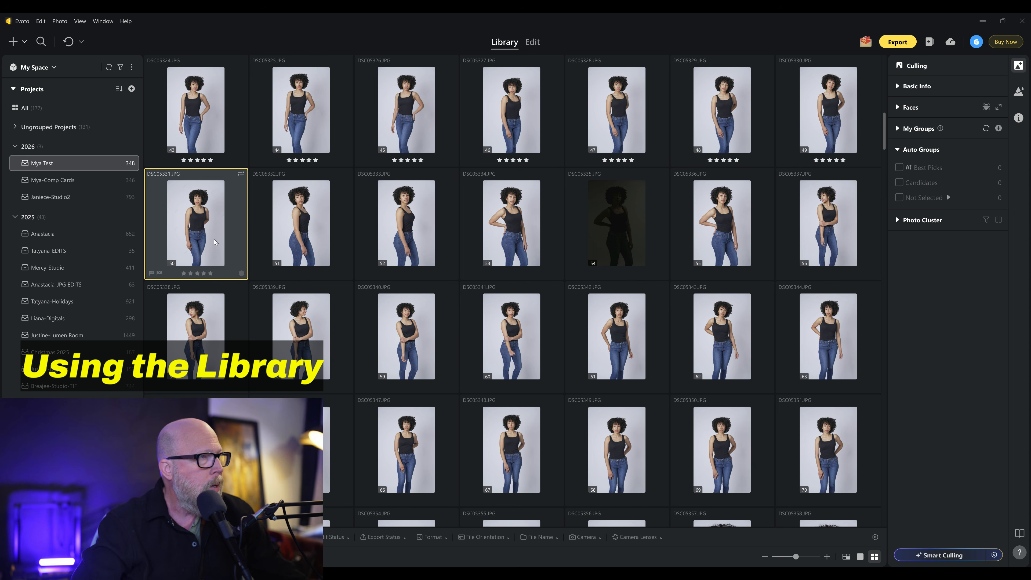
{"action": "left_click", "coordinate": [386, 233], "text": "ctrl"}
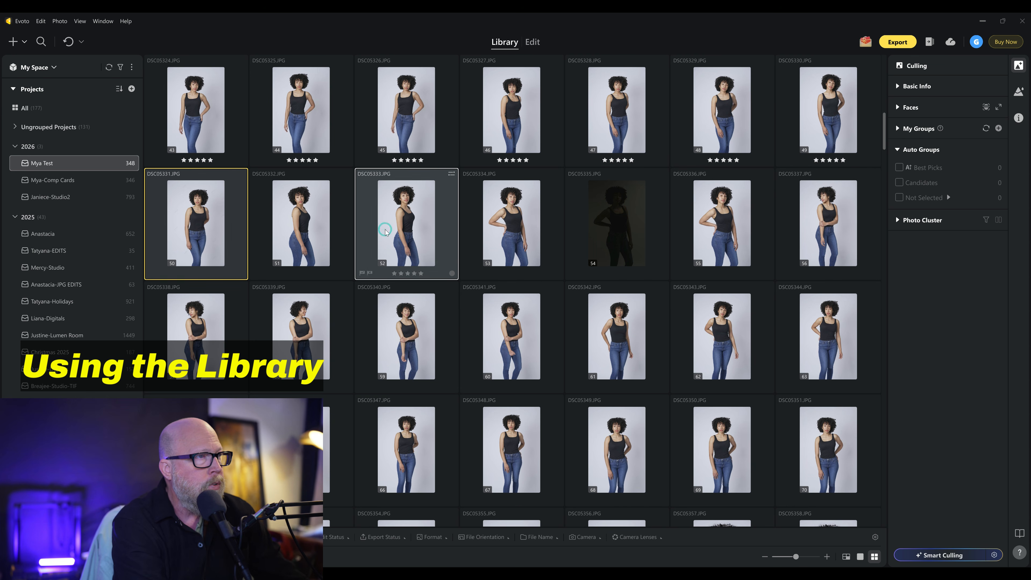
{"action": "left_click", "coordinate": [702, 224], "text": "ctrl"}
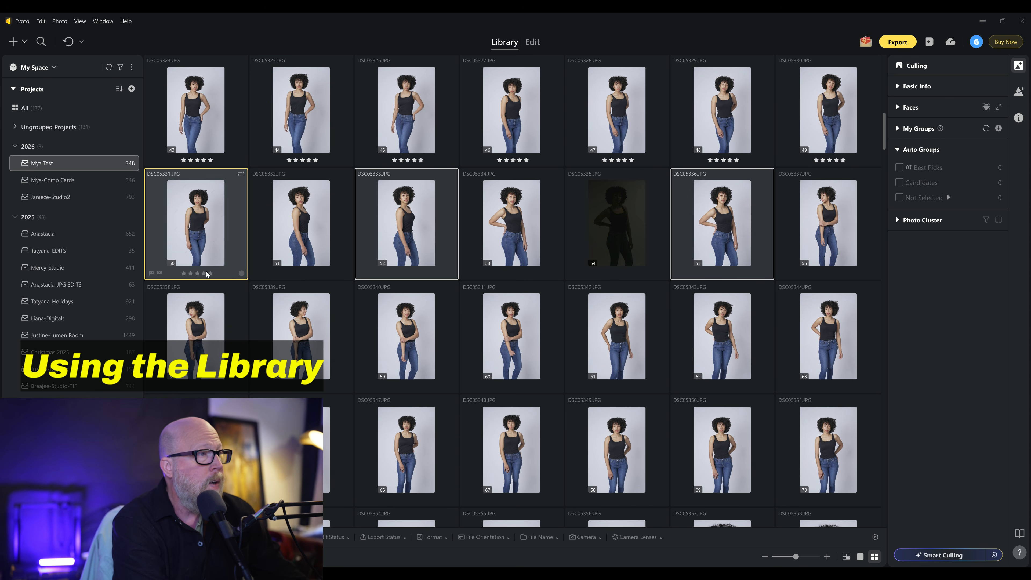
{"action": "left_click", "coordinate": [209, 273]}
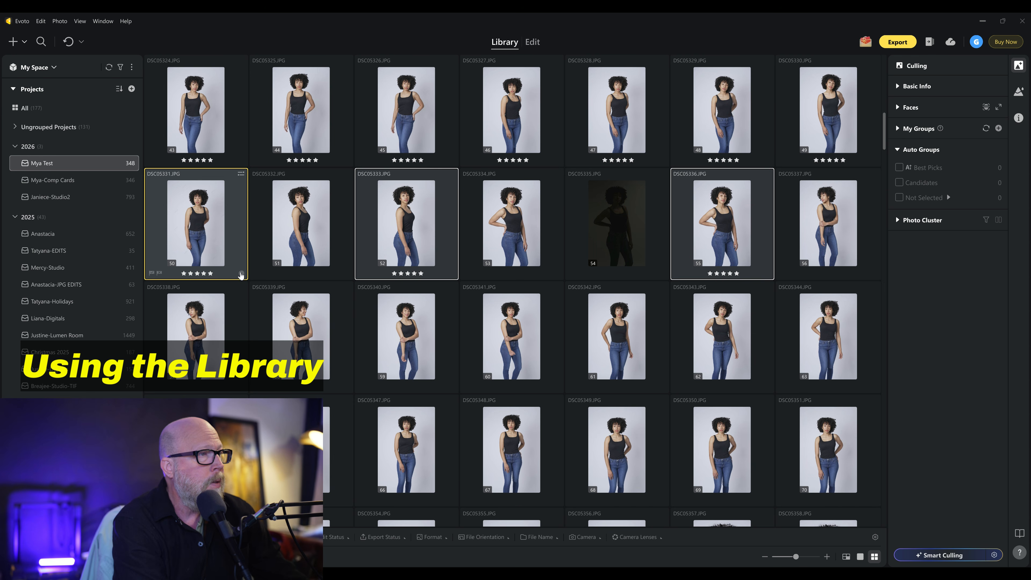
{"action": "left_click", "coordinate": [241, 272]}
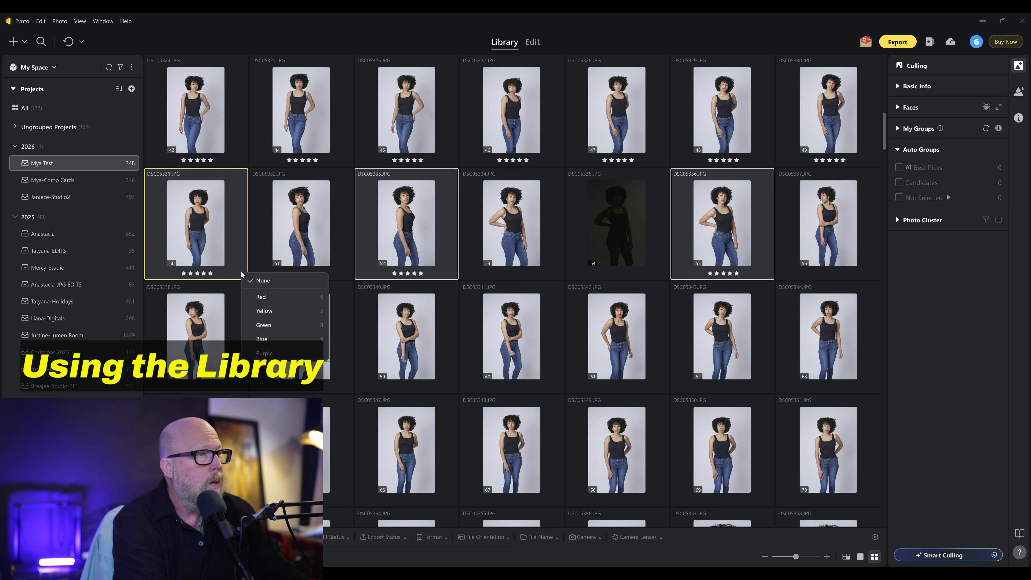
{"action": "left_click", "coordinate": [252, 297]}
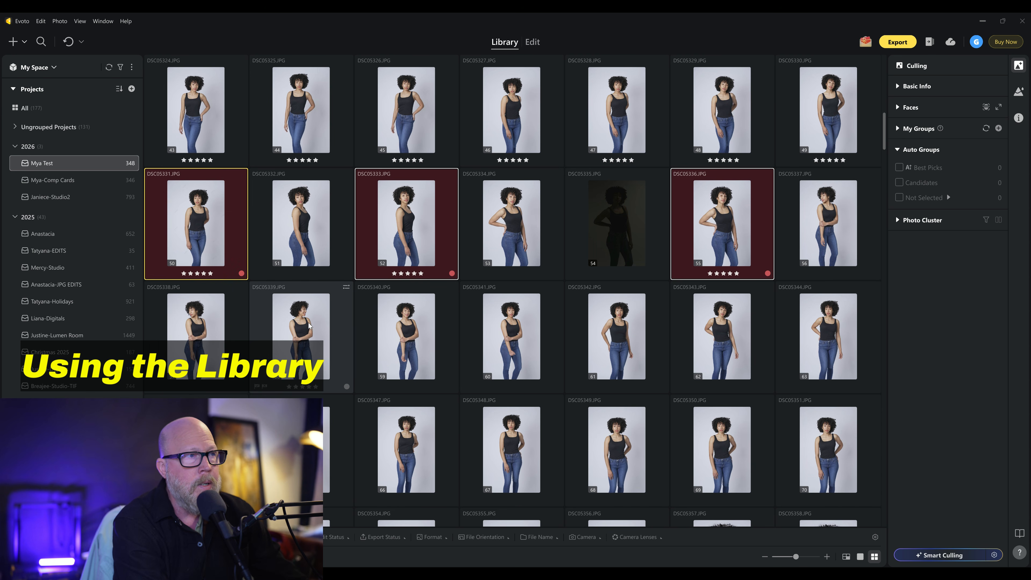
Select only DSC05339.JPG and enlarge the grid thumbnails to five photos per row
{"action": "left_click", "coordinate": [322, 357]}
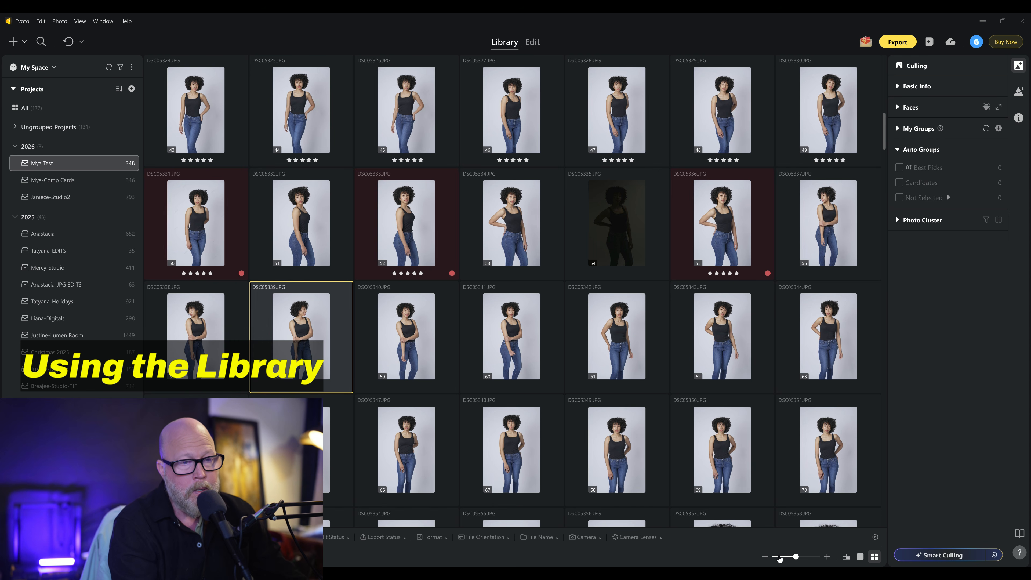
{"action": "scroll", "coordinate": [796, 558], "scroll_direction": "down", "scroll_amount": 1}
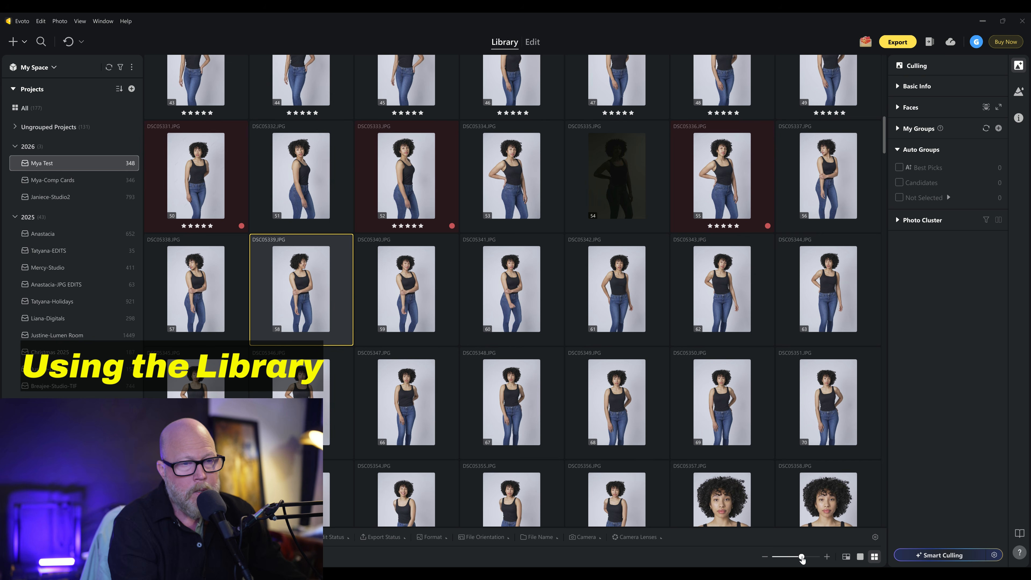
{"action": "left_click", "coordinate": [809, 558]}
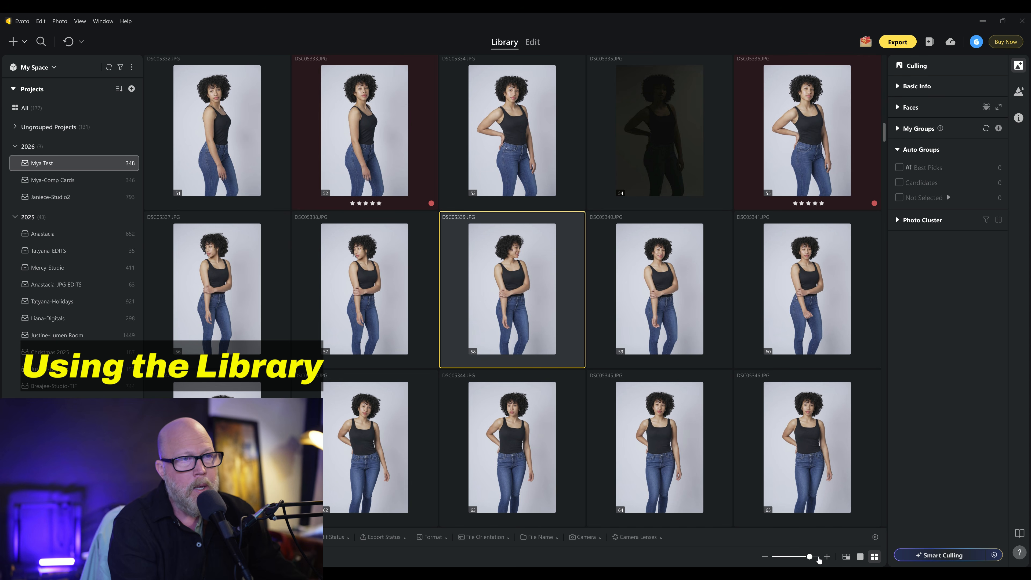
{"action": "left_click", "coordinate": [818, 557]}
{"action": "left_click", "coordinate": [808, 557]}
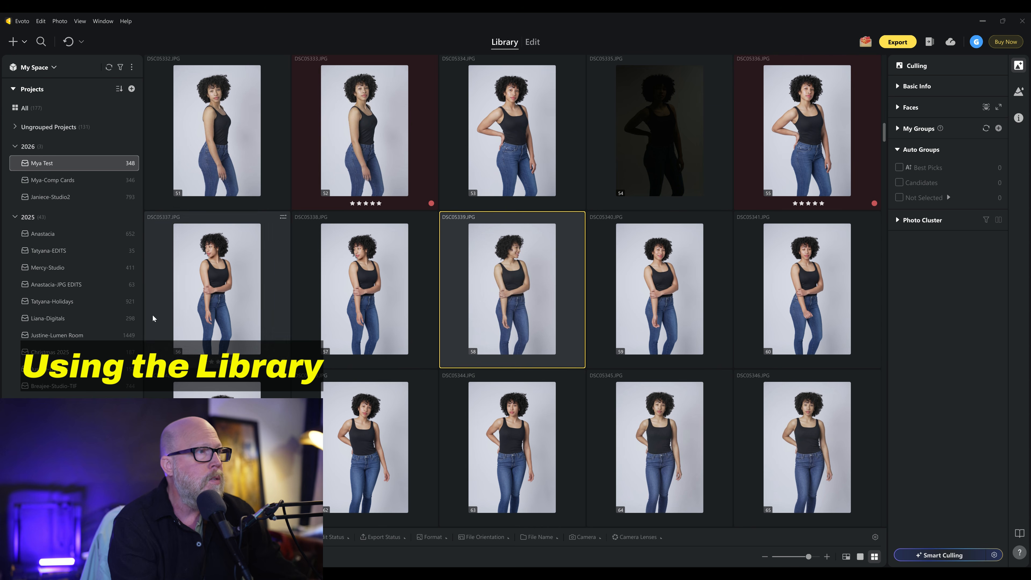
Move the selection from DSC05332.JPG through the grid to DSC05340.JPG and enlarge the thumbnails to three photos per row
{"action": "left_click", "coordinate": [199, 128]}
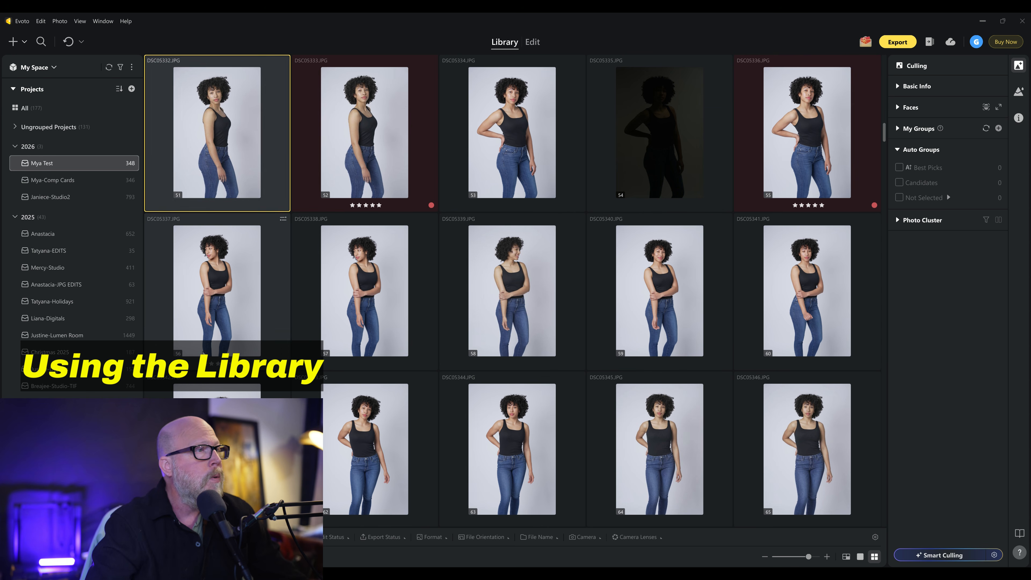
{"action": "key", "text": "Down"}
{"action": "key", "text": "Right"}
{"action": "key", "text": "Right"}
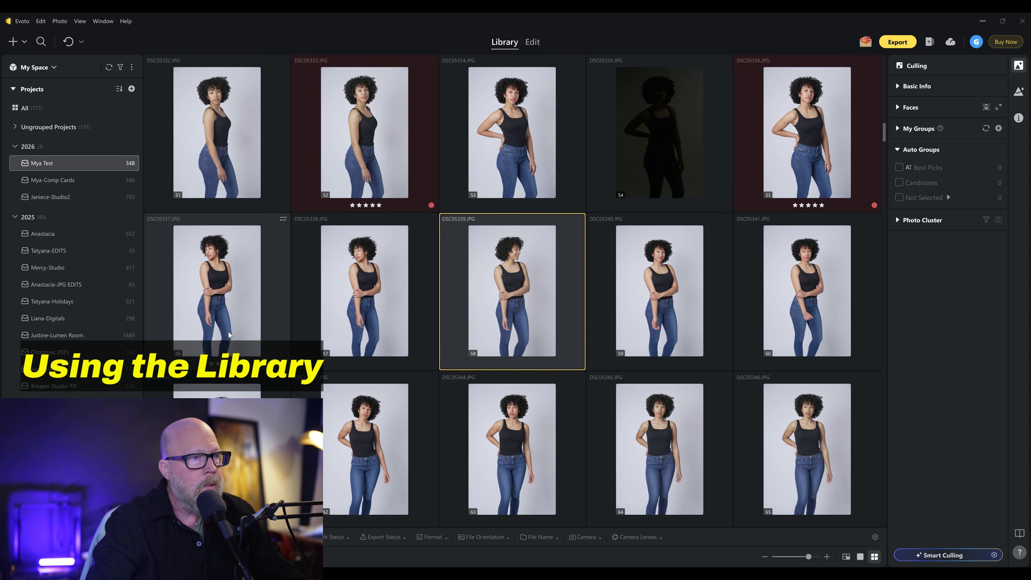
{"action": "key", "text": "Right"}
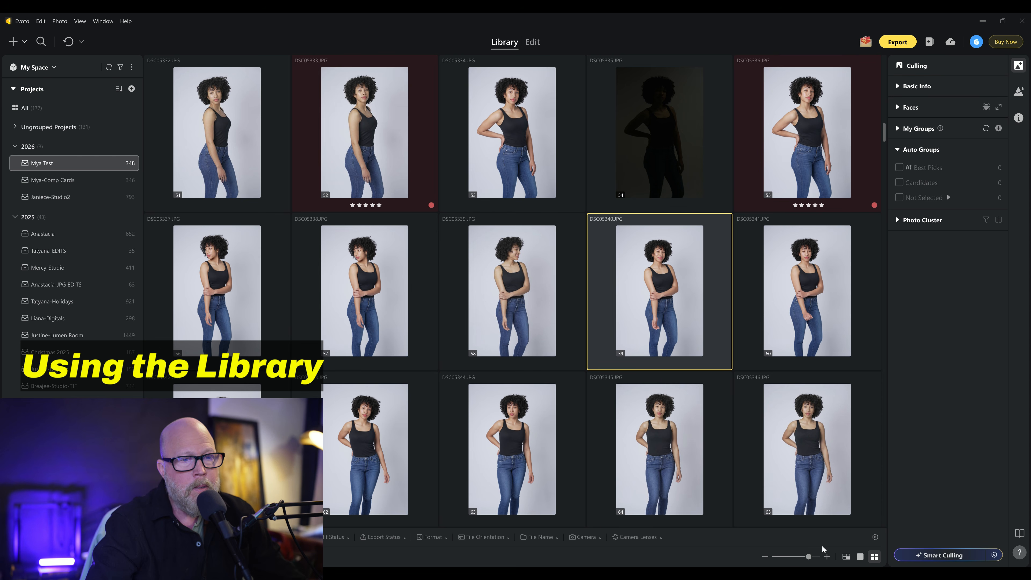
{"action": "left_click_drag", "start_coordinate": [810, 557], "coordinate": [812, 557]}
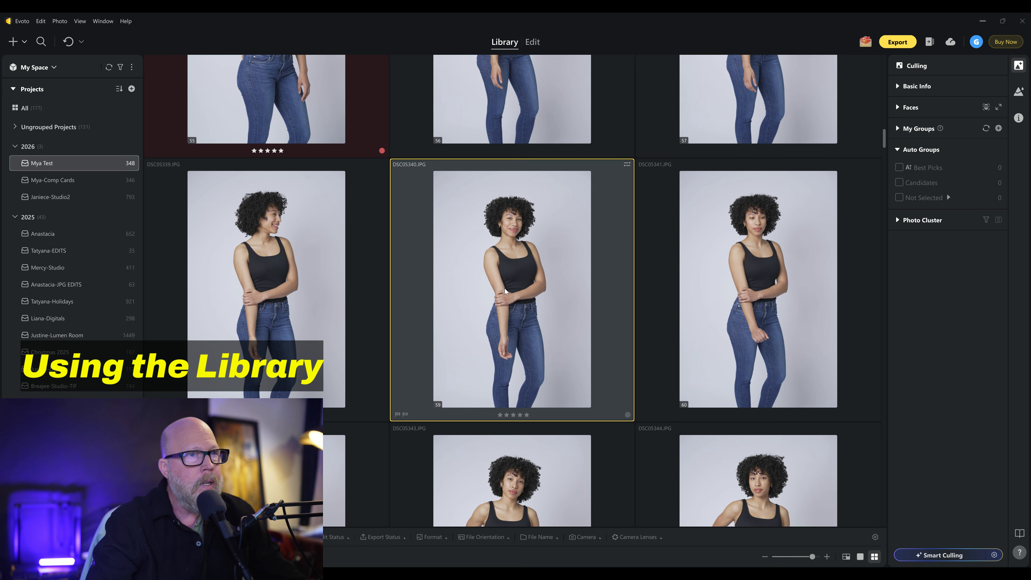
Go through the following full-length photos and give the smiling shot DSC05354.JPG a five-star rating
{"action": "key", "text": "Down"}
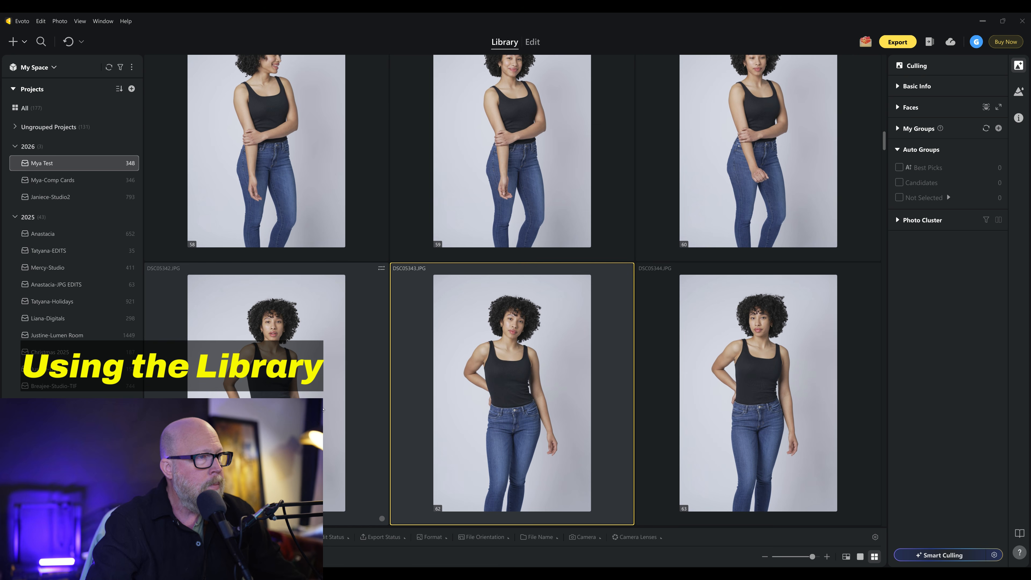
{"action": "key", "text": "Left"}
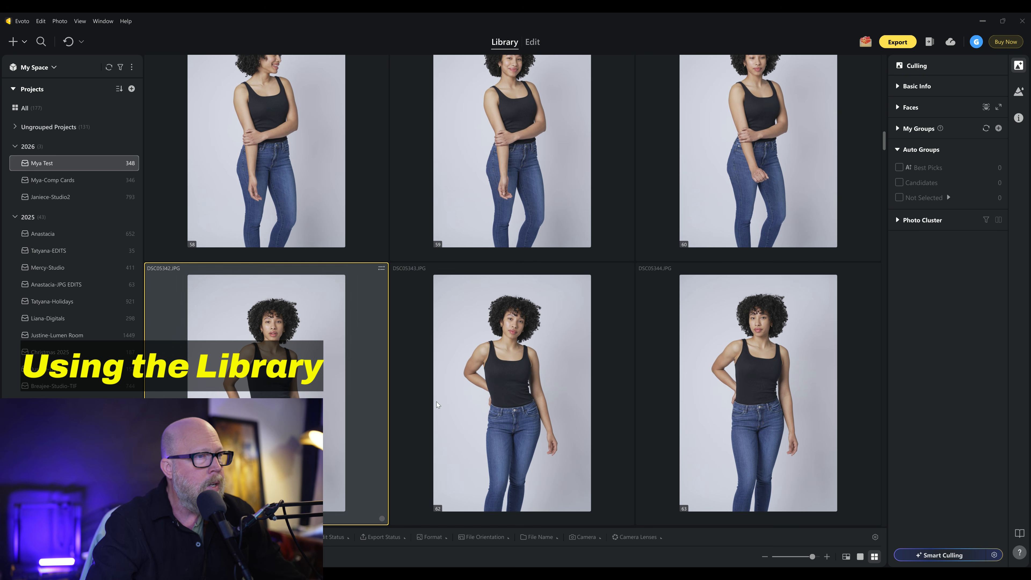
{"action": "key", "text": "Down"}
{"action": "key", "text": "Down"}
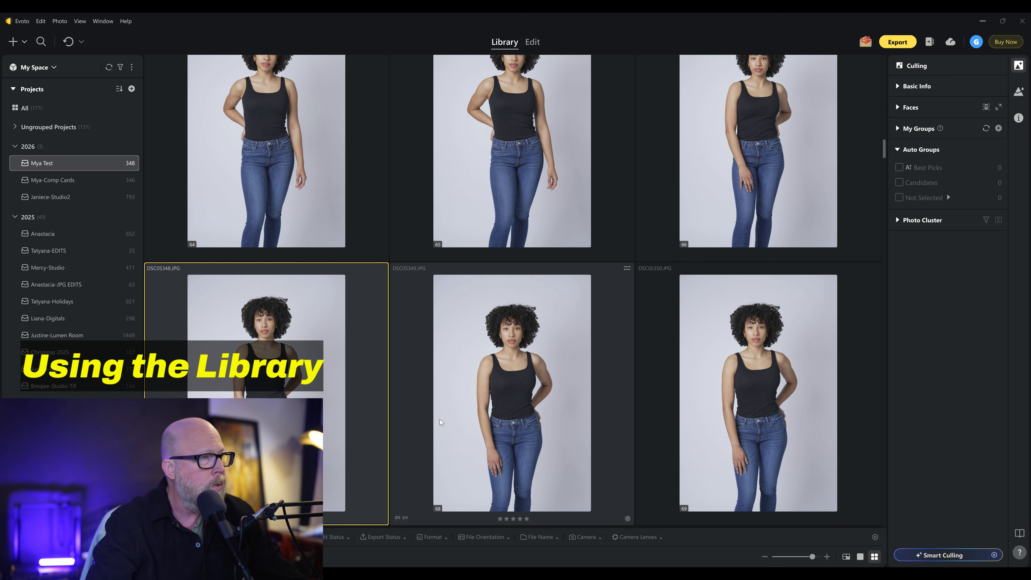
{"action": "key", "text": "Right"}
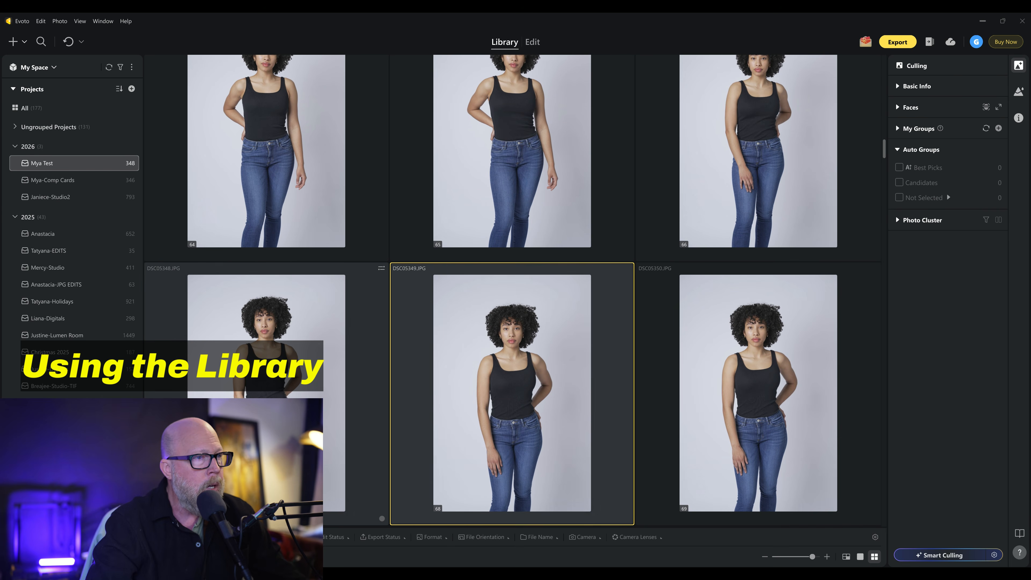
{"action": "key", "text": "Down"}
{"action": "key", "text": "Down"}
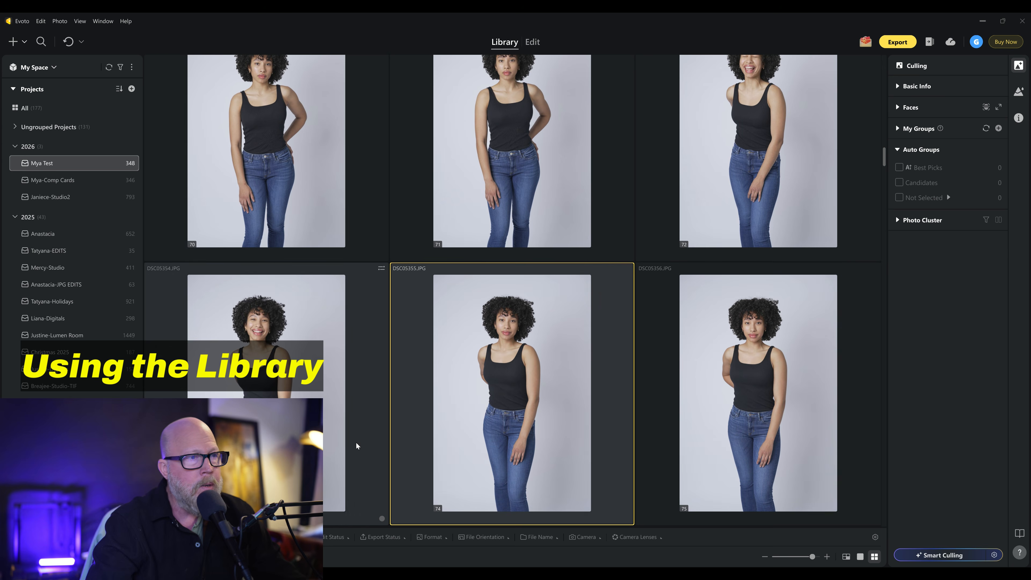
{"action": "key", "text": "Down"}
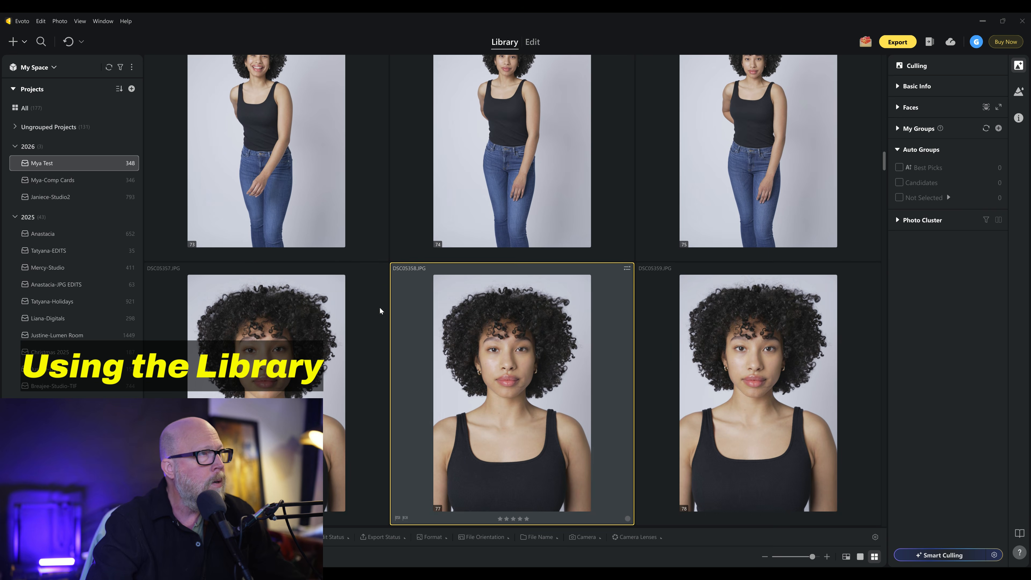
{"action": "key", "text": "Up"}
{"action": "left_click", "coordinate": [270, 222]}
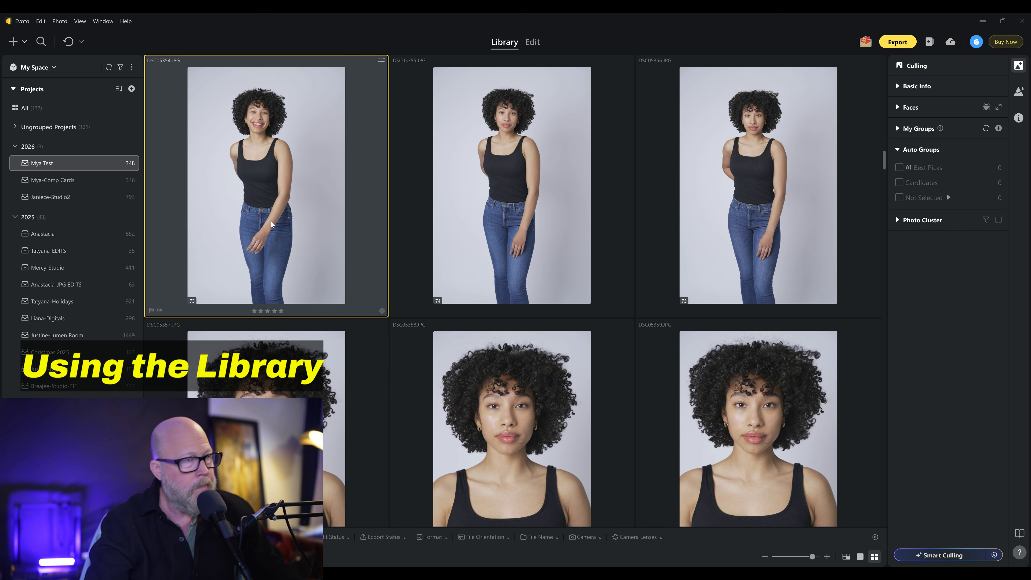
{"action": "key", "text": "5"}
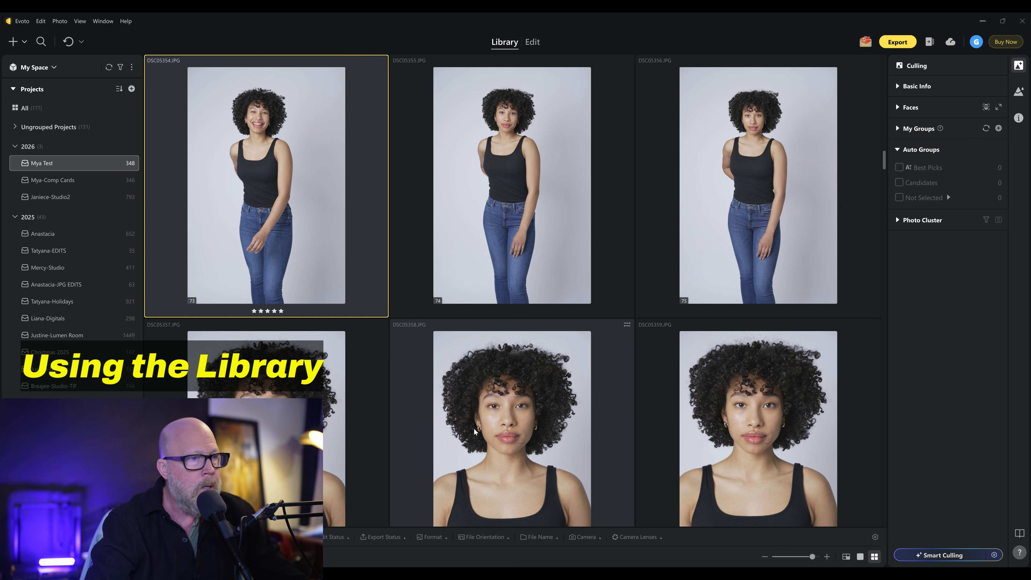
Rate the close-up portraits DSC05358.JPG and DSC05364.JPG five stars each
{"action": "left_click", "coordinate": [494, 409]}
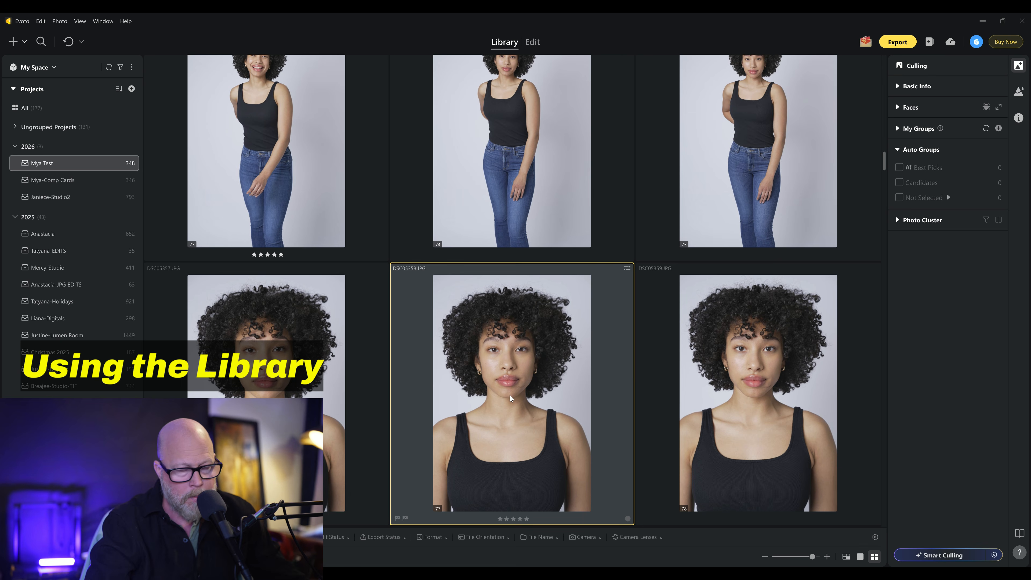
{"action": "key", "text": "Down"}
{"action": "key", "text": "Down"}
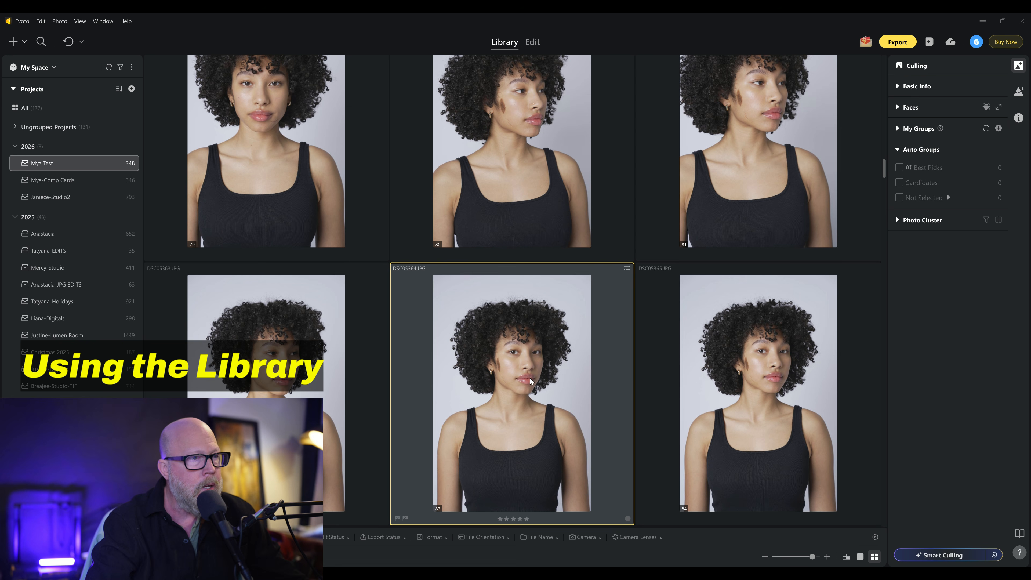
{"action": "key", "text": "5"}
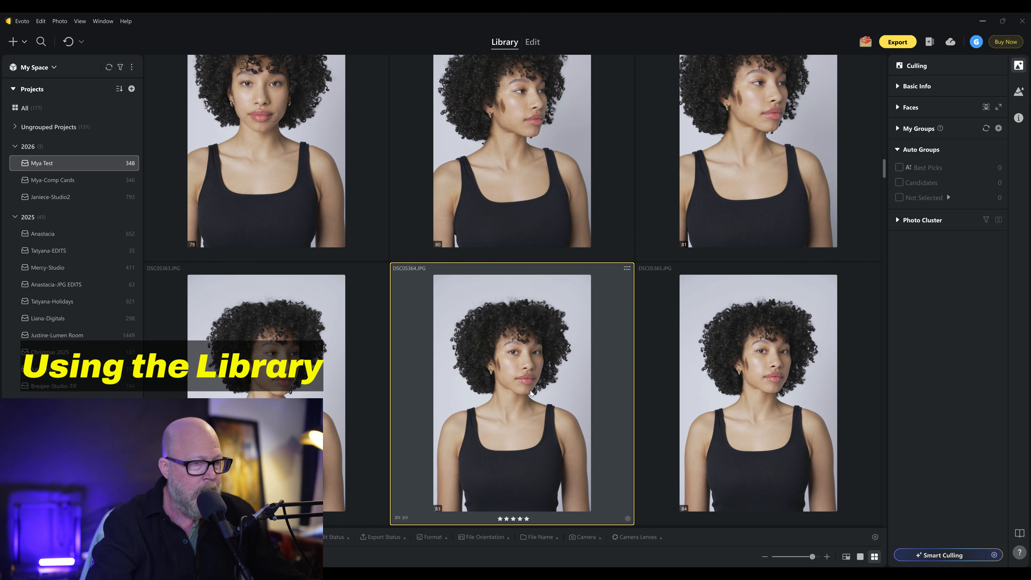
Continue through the close-up portraits and rate DSC05368.JPG and DSC05377.JPG five stars each
{"action": "key", "text": "Down"}
{"action": "key", "text": "Down"}
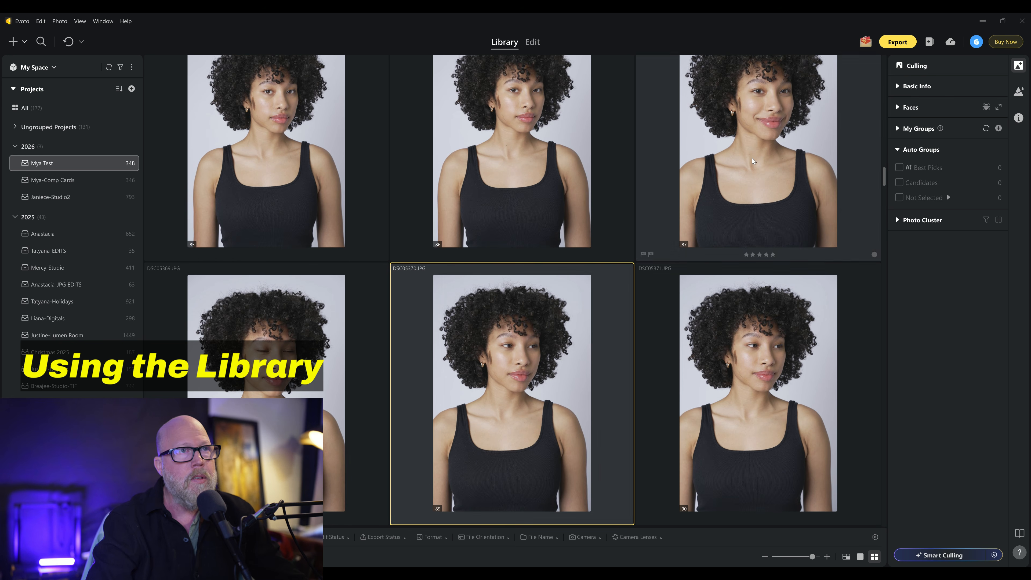
{"action": "key", "text": "Left"}
{"action": "key", "text": "Left"}
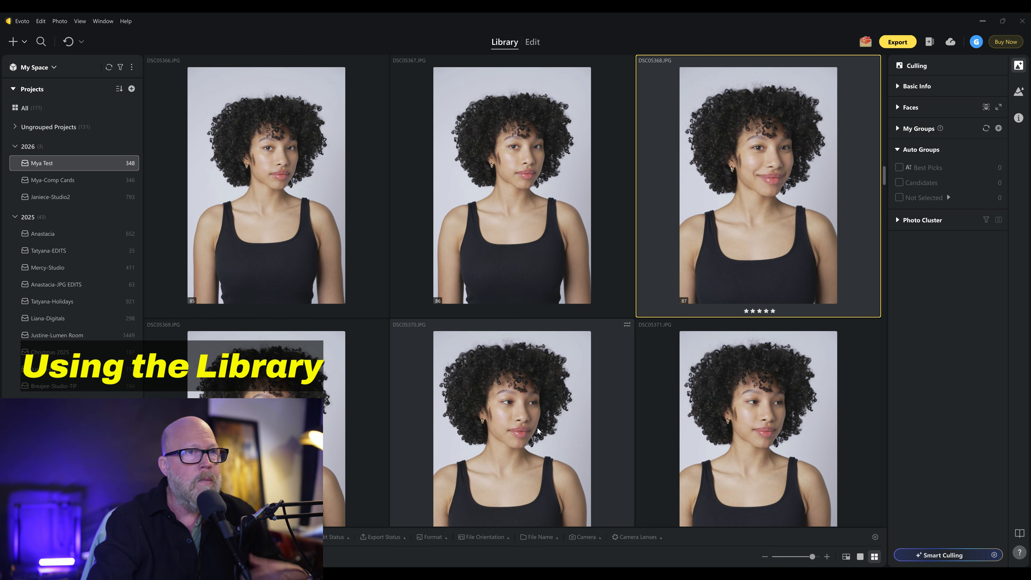
{"action": "key", "text": "Down"}
{"action": "key", "text": "Down"}
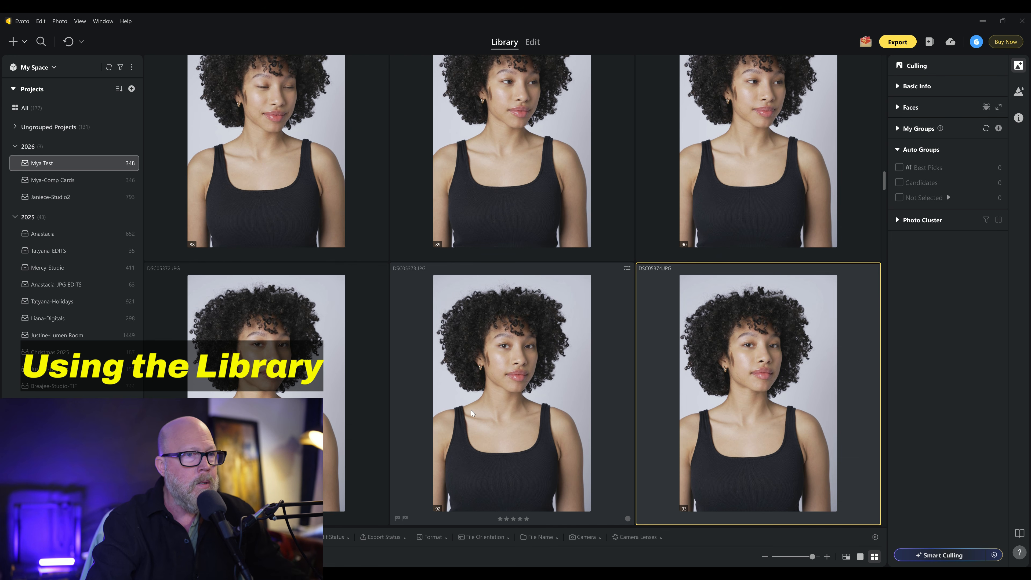
{"action": "key", "text": "Down"}
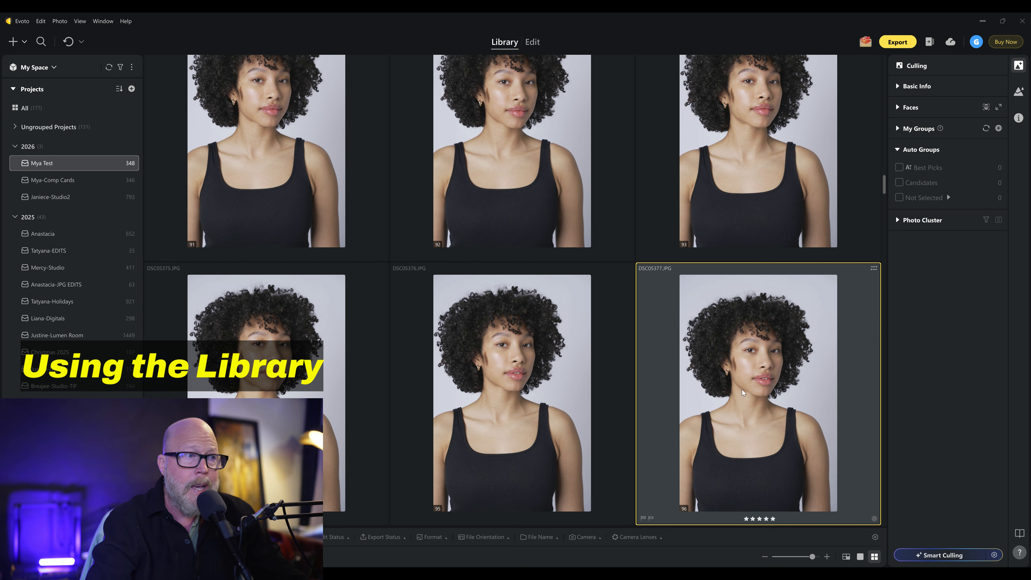
Advance to the side-turned portrait DSC05389.JPG, rate it five stars and assign it the Red colour label
{"action": "key", "text": "Down"}
{"action": "key", "text": "Down"}
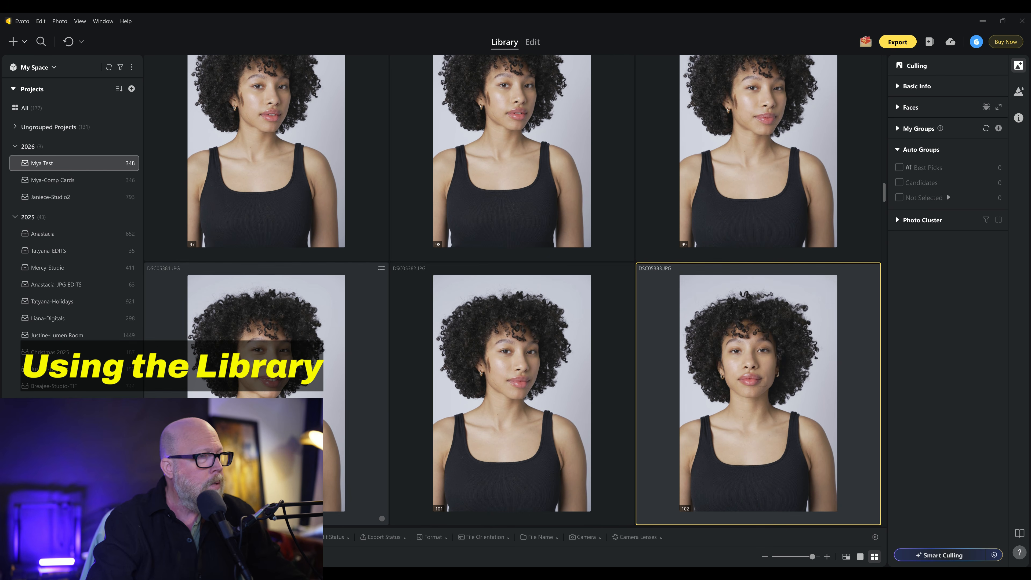
{"action": "left_click", "coordinate": [801, 345]}
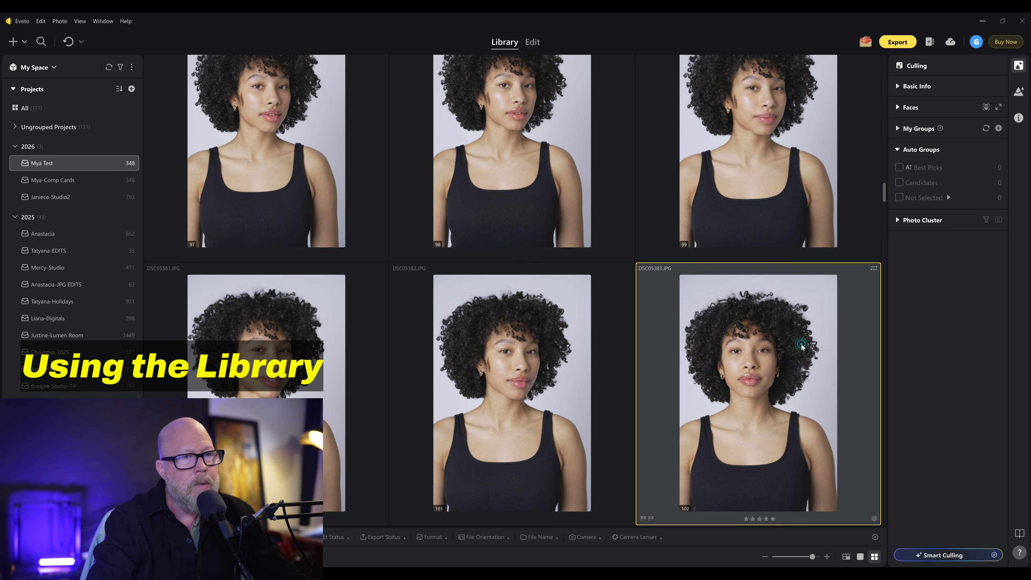
{"action": "key", "text": "Down"}
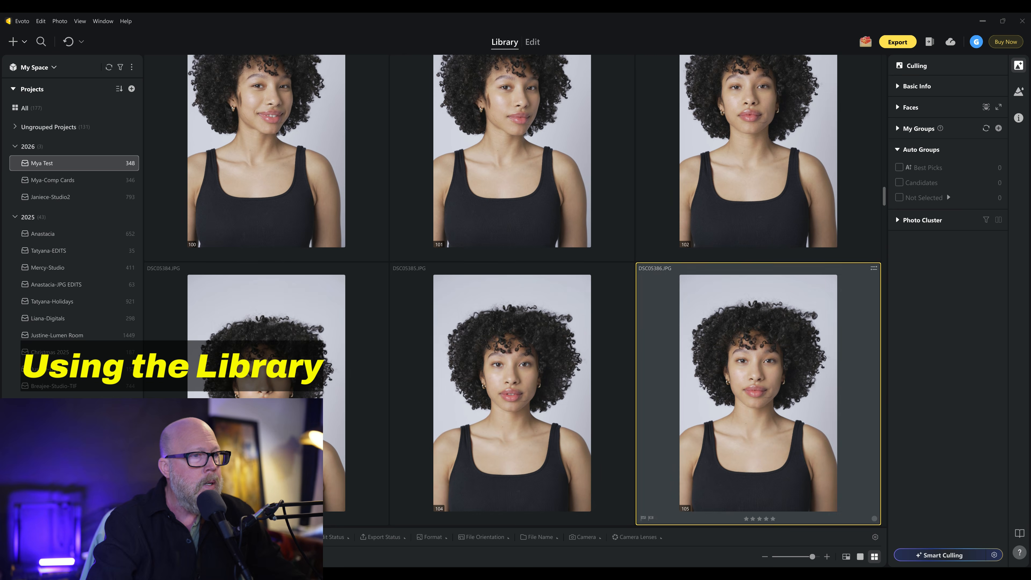
{"action": "key", "text": "Down"}
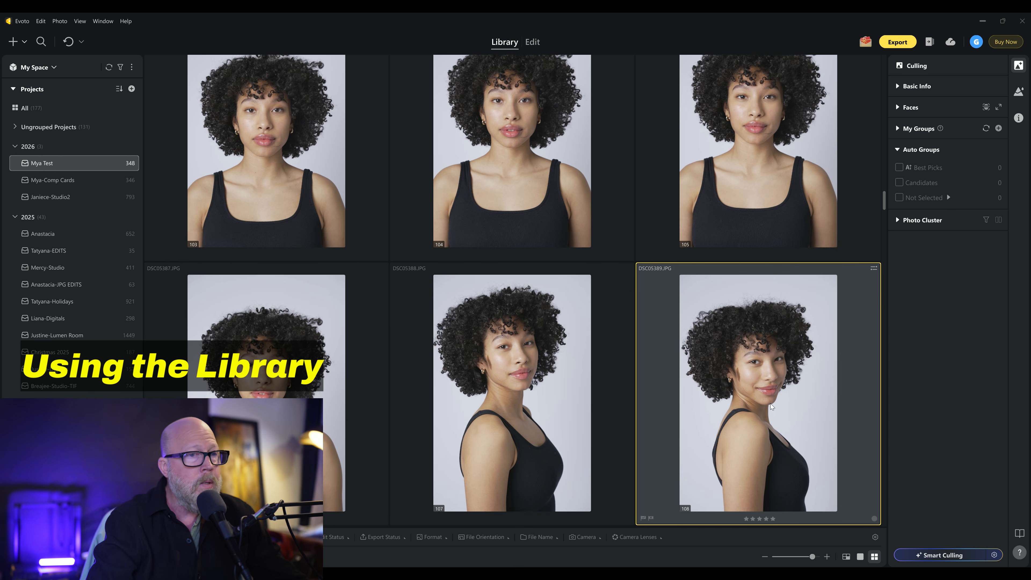
{"action": "key", "text": "5"}
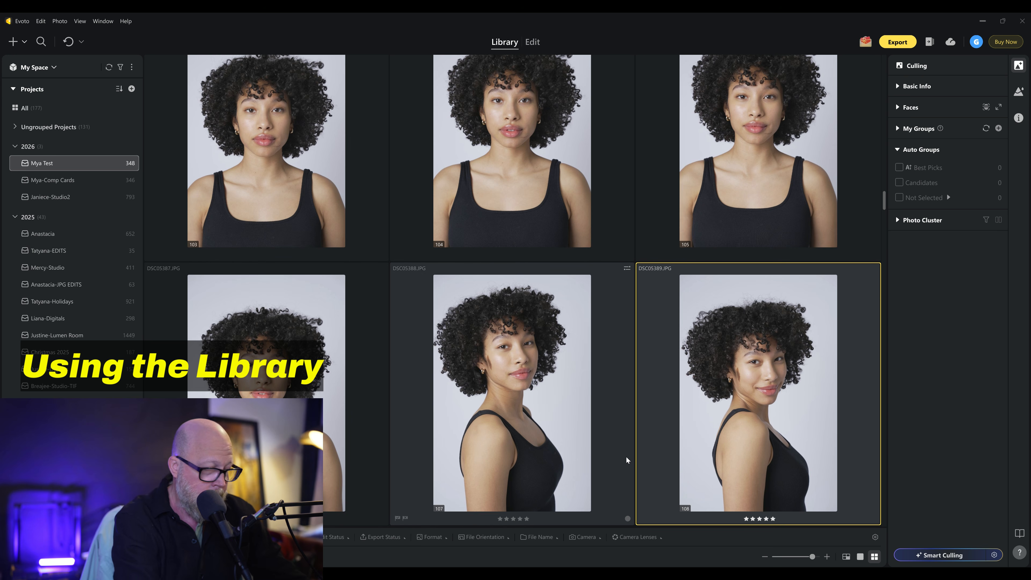
{"action": "key", "text": "6"}
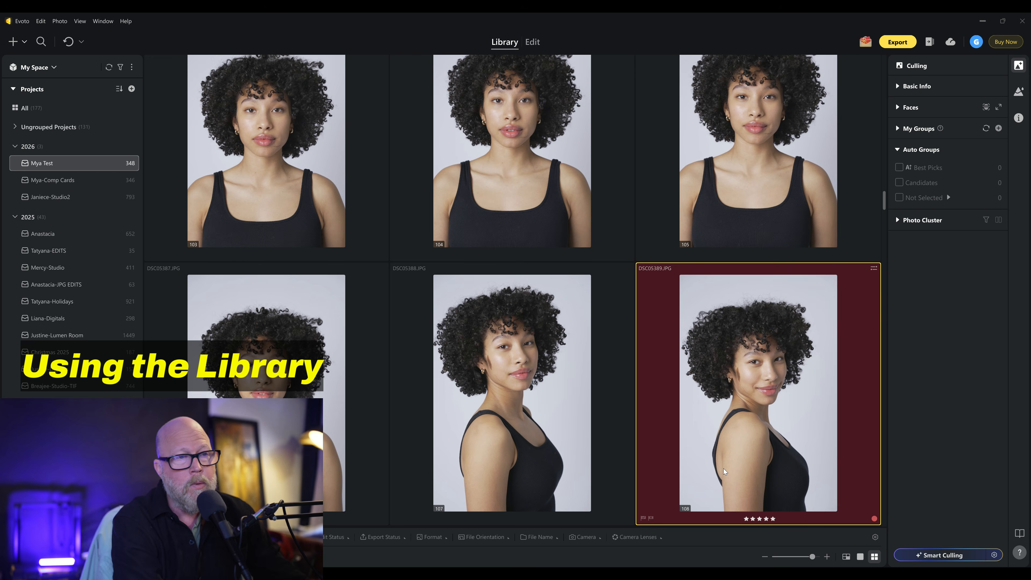
Look over the rated and labelled photos across the grid, going back to the beginning of the shoot
{"action": "scroll", "coordinate": [722, 468], "scroll_direction": "down", "scroll_amount": 3}
{"action": "scroll", "coordinate": [721, 468], "scroll_direction": "down", "scroll_amount": 9}
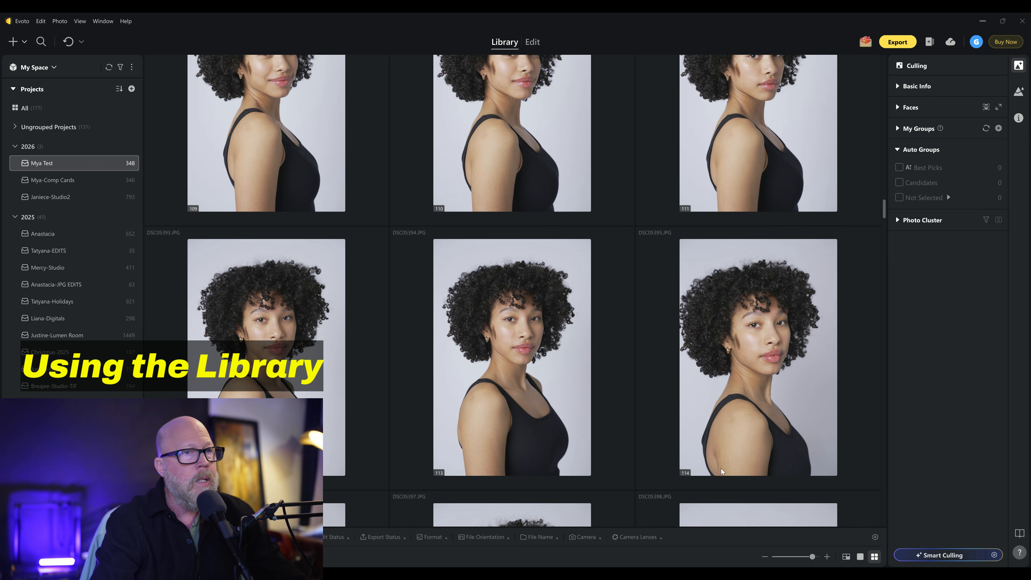
{"action": "scroll", "coordinate": [721, 468], "scroll_direction": "up", "scroll_amount": 9}
{"action": "scroll", "coordinate": [721, 467], "scroll_direction": "up", "scroll_amount": 20}
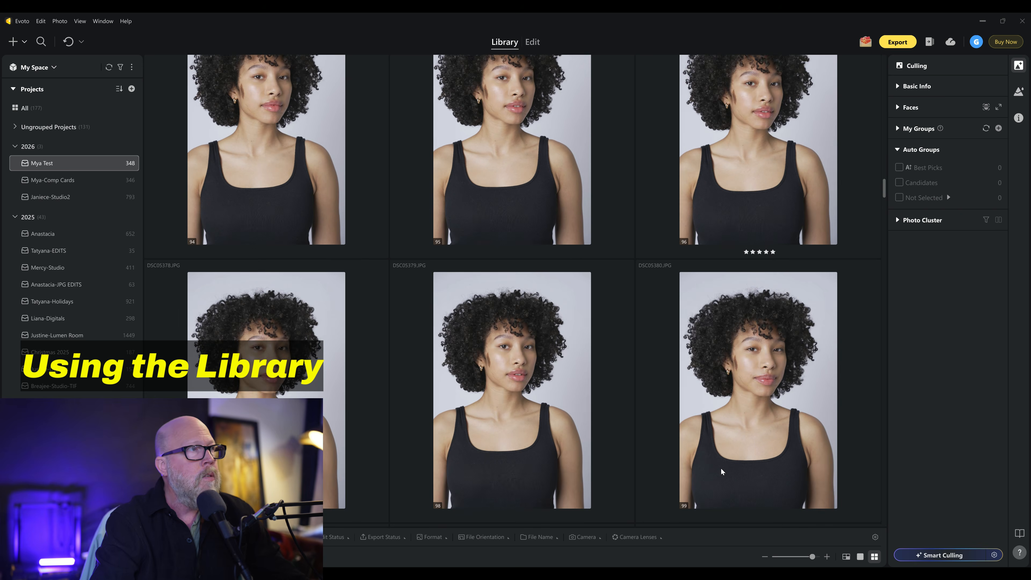
{"action": "scroll", "coordinate": [721, 467], "scroll_direction": "up", "scroll_amount": 20}
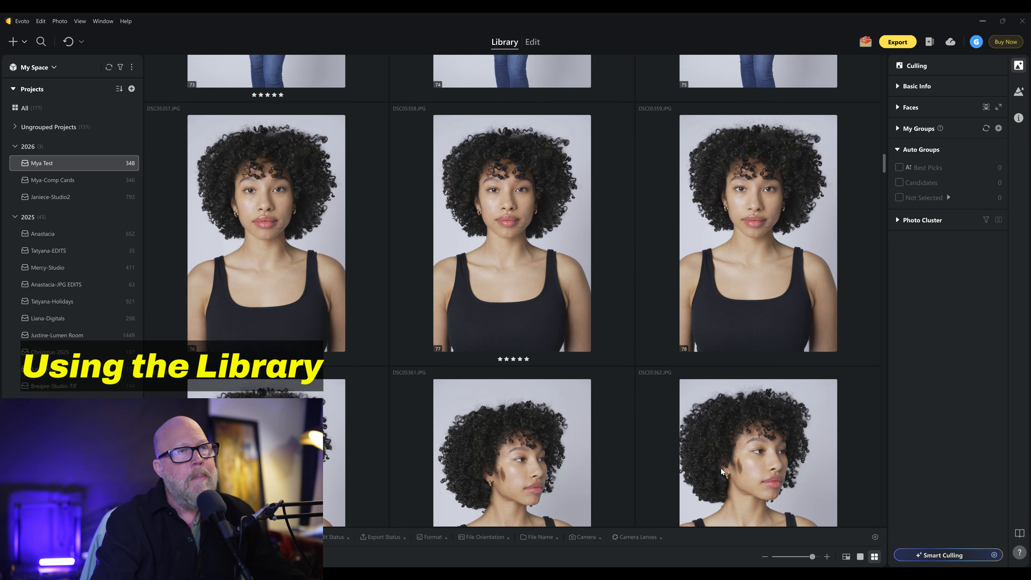
{"action": "scroll", "coordinate": [721, 468], "scroll_direction": "up", "scroll_amount": 20}
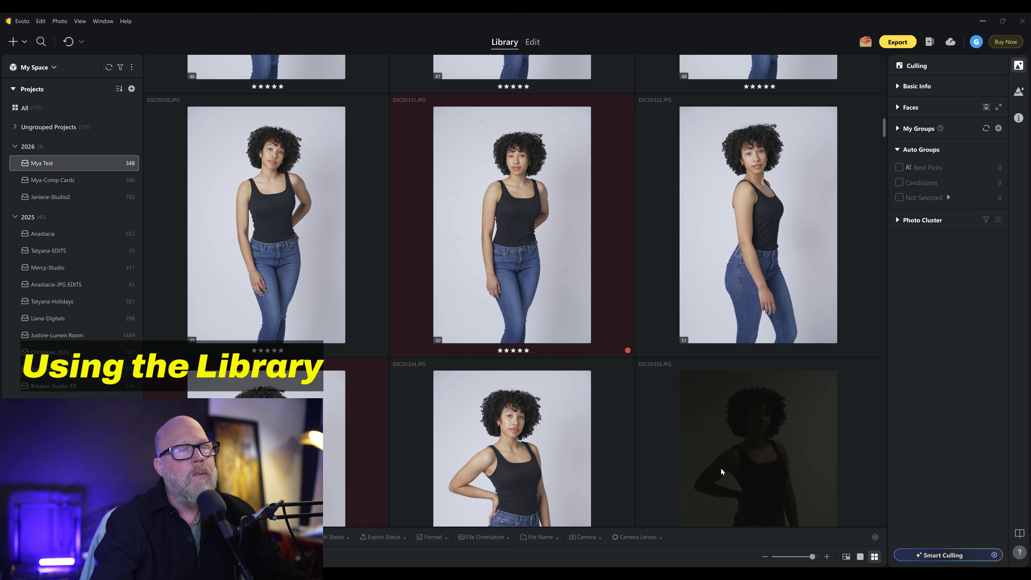
{"action": "scroll", "coordinate": [721, 469], "scroll_direction": "up", "scroll_amount": 15}
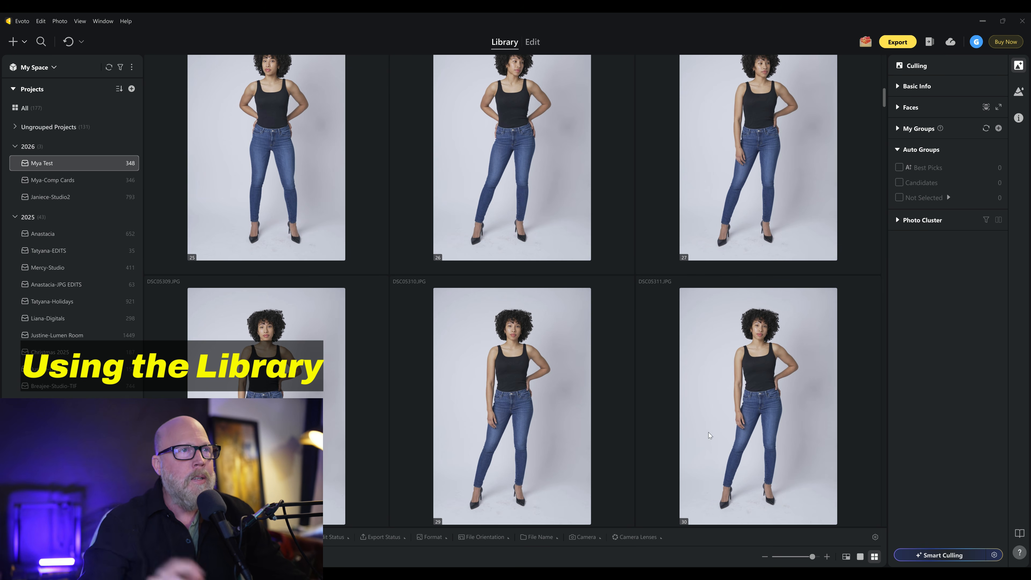
{"action": "scroll", "coordinate": [576, 294], "scroll_direction": "up", "scroll_amount": 8}
{"action": "scroll", "coordinate": [575, 294], "scroll_direction": "up", "scroll_amount": 20}
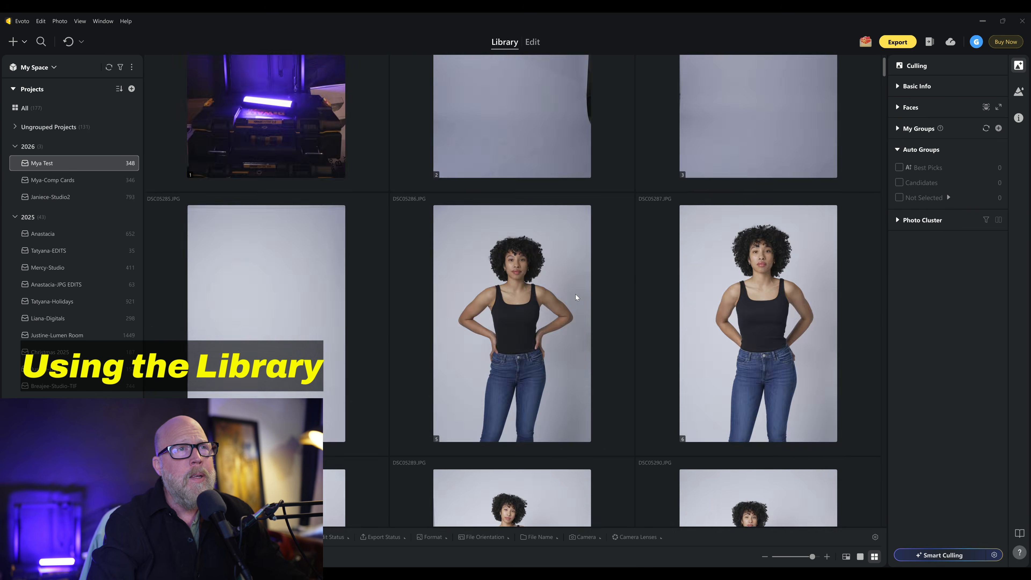
Select the full-length portrait DSC05294.JPG in the grid and switch to single-photo view
{"action": "scroll", "coordinate": [575, 296], "scroll_direction": "down", "scroll_amount": 3}
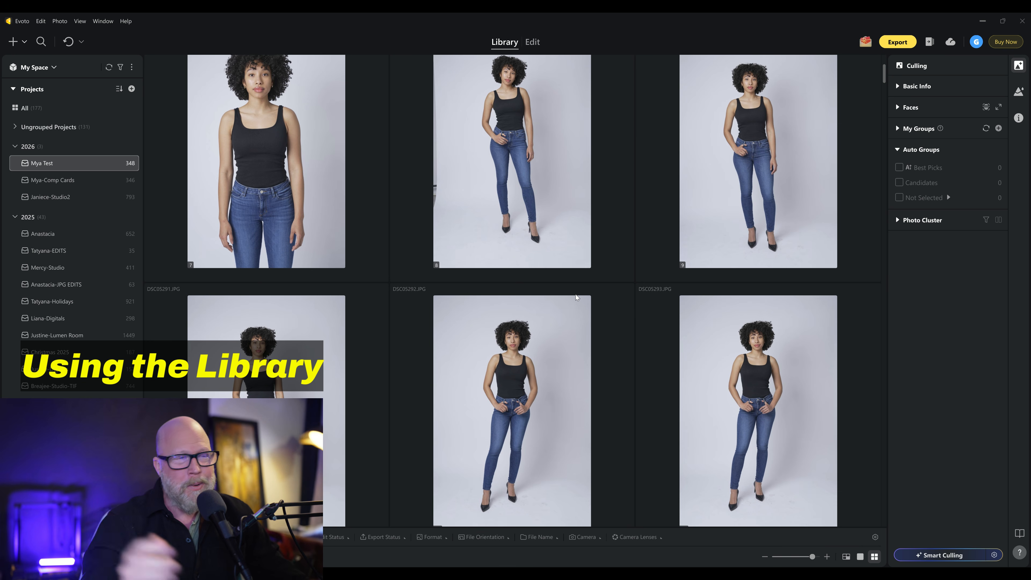
{"action": "scroll", "coordinate": [510, 344], "scroll_direction": "down", "scroll_amount": 3}
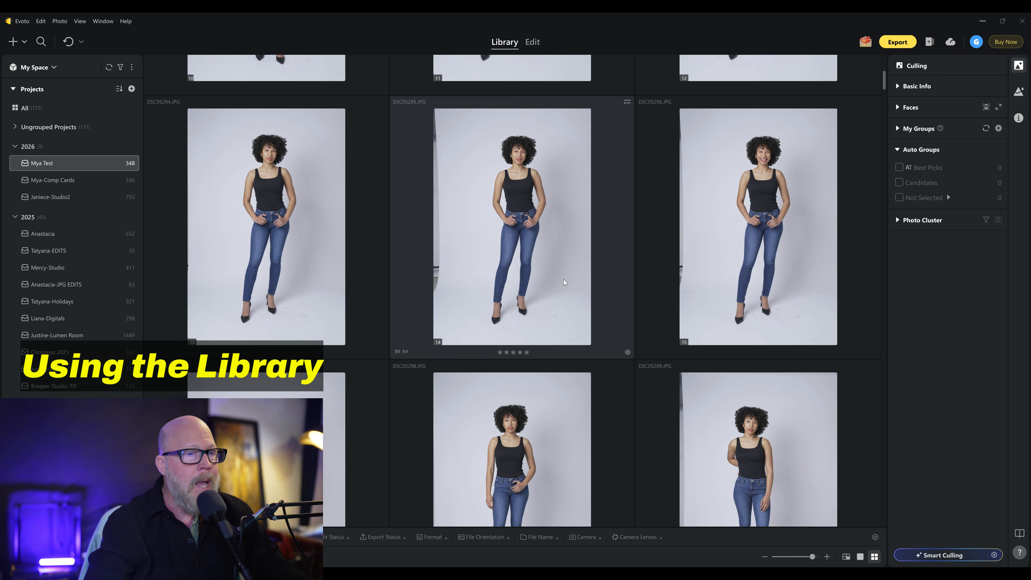
{"action": "left_click", "coordinate": [256, 268]}
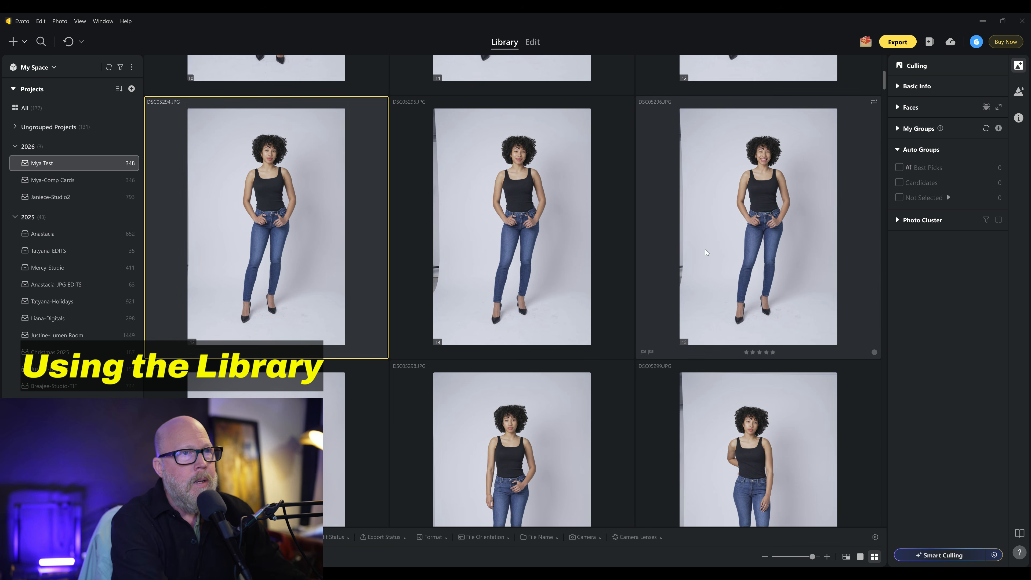
{"action": "left_click", "coordinate": [860, 557]}
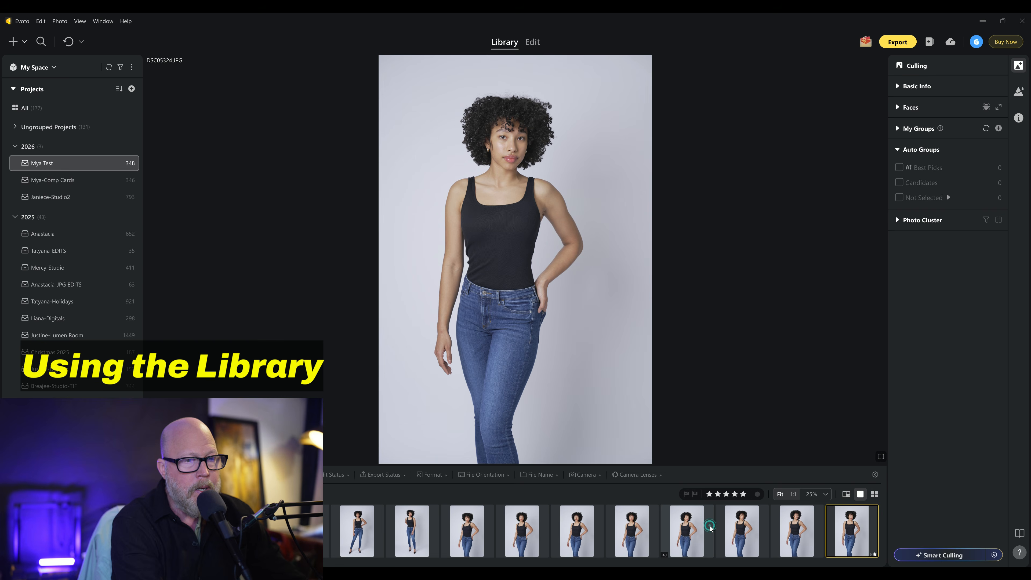
Select the portraits DSC05321.JPG through DSC05324.JPG in the filmstrip and rate the active photo DSC05321.JPG five stars
{"action": "left_click", "coordinate": [690, 526]}
{"action": "left_click", "coordinate": [850, 533], "text": "shift"}
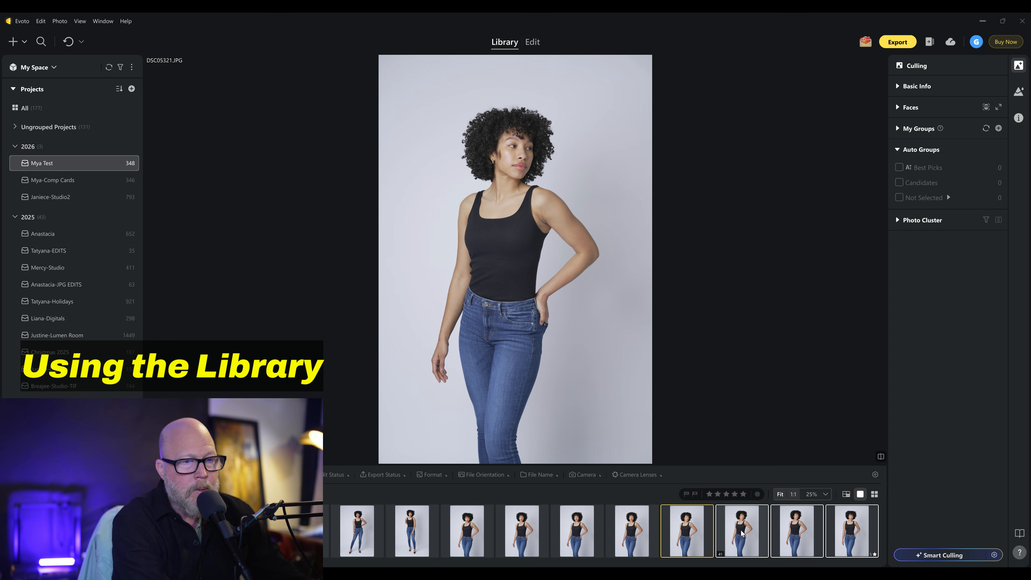
{"action": "left_click", "coordinate": [745, 493]}
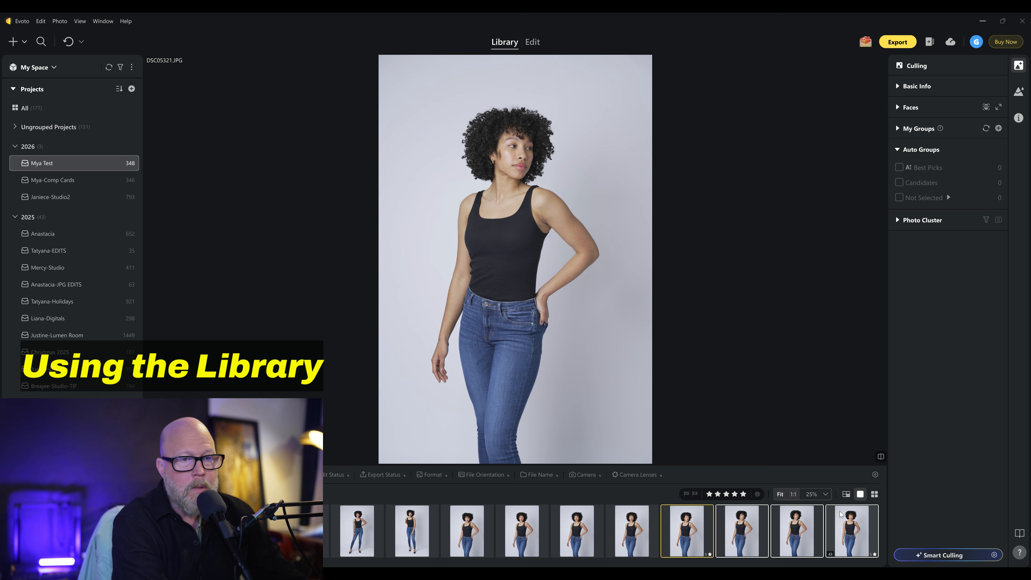
Return to the grid view and look over the star ratings on the waist-up portraits from DSC05321.JPG onward
{"action": "left_click", "coordinate": [874, 495]}
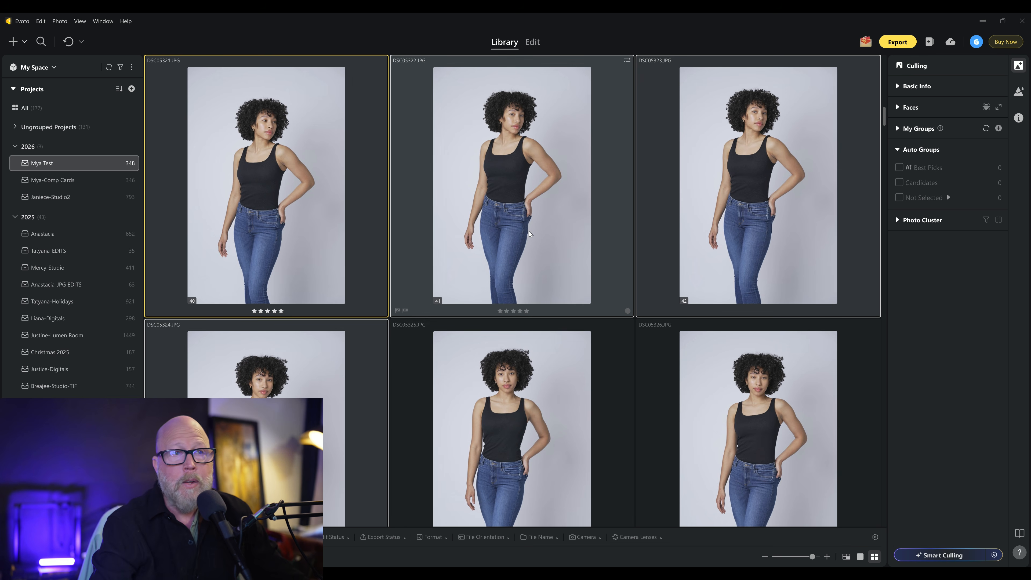
{"action": "scroll", "coordinate": [528, 231], "scroll_direction": "down", "scroll_amount": 3}
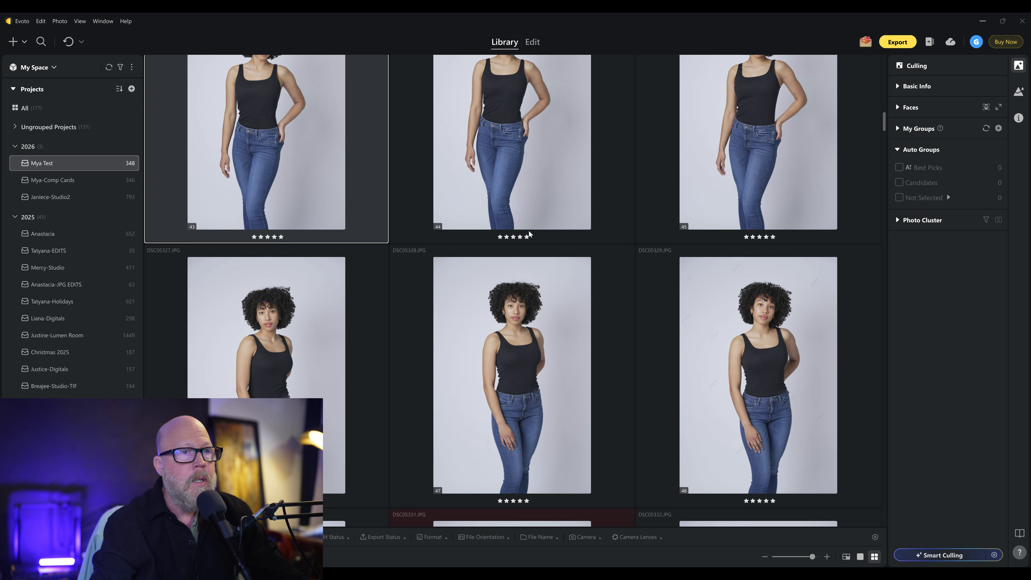
{"action": "scroll", "coordinate": [529, 230], "scroll_direction": "down", "scroll_amount": 1}
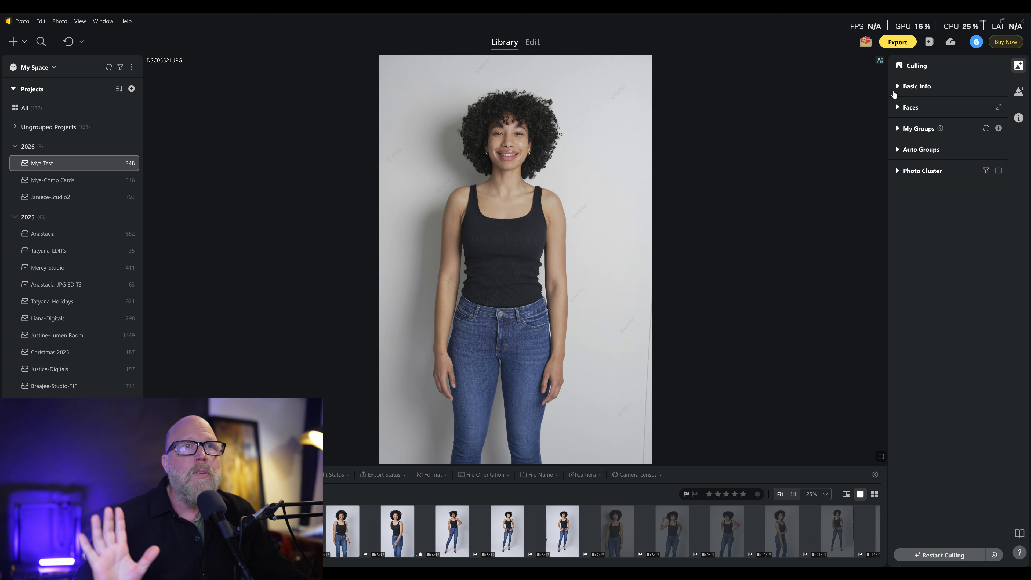
Examine the basic info and the EXIF camera and exposure metadata of the smiling portrait DSC05521.JPG
{"action": "left_click", "coordinate": [895, 87]}
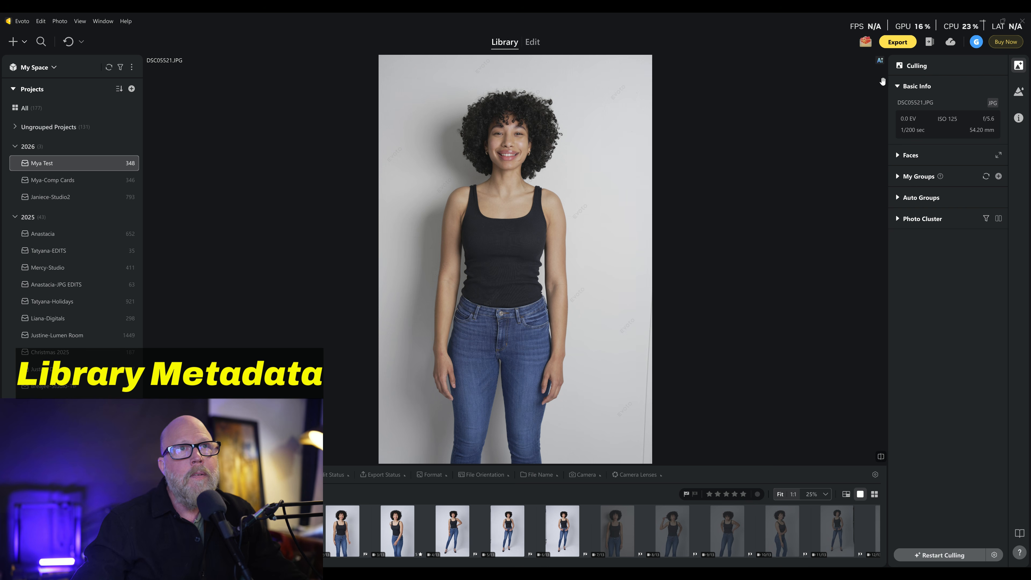
{"action": "left_click", "coordinate": [1018, 118]}
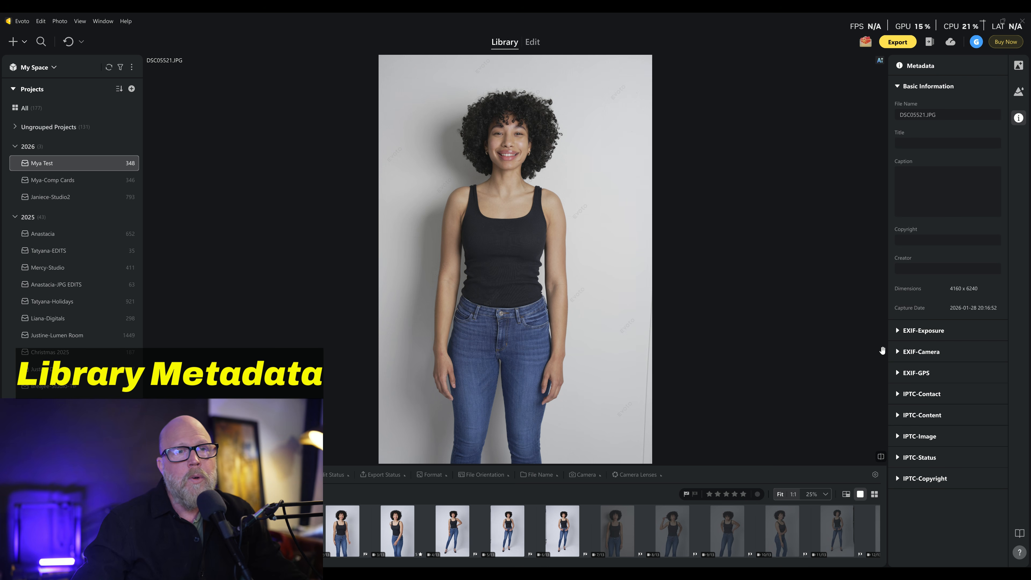
{"action": "left_click", "coordinate": [896, 350]}
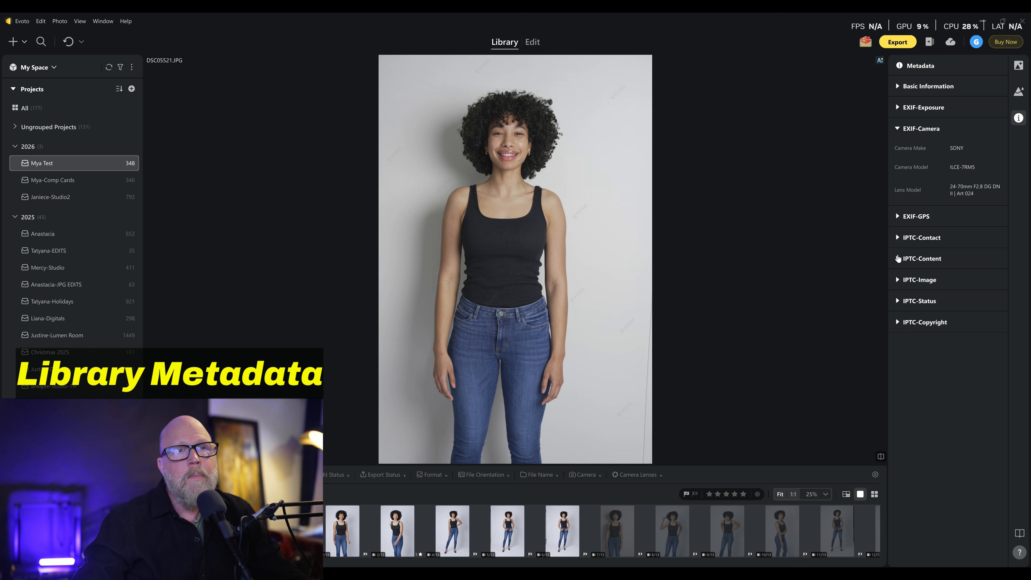
{"action": "left_click", "coordinate": [898, 107]}
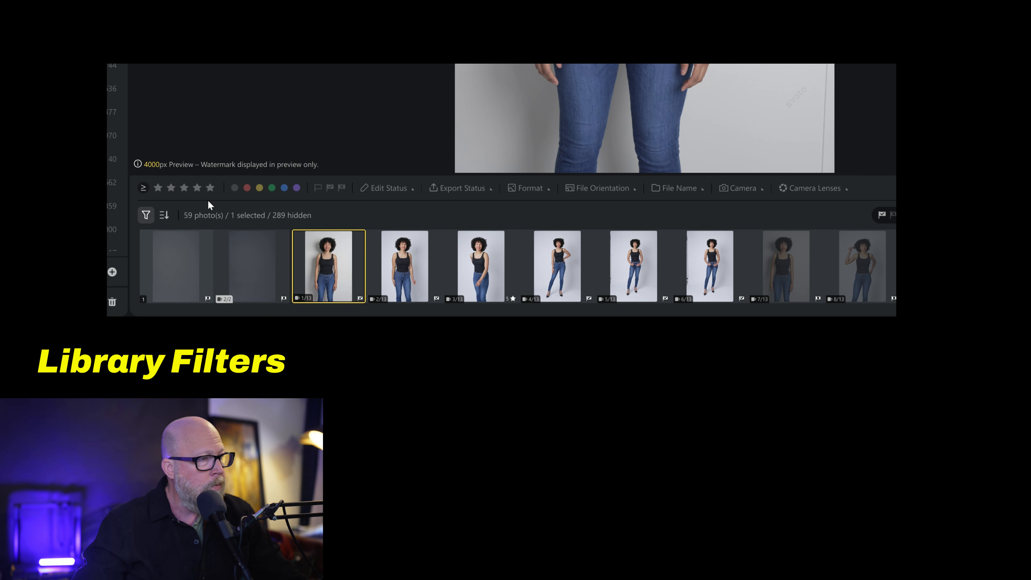
Filter the library to five-star photos with the Red colour label, and clear the filters
{"action": "left_click", "coordinate": [209, 188]}
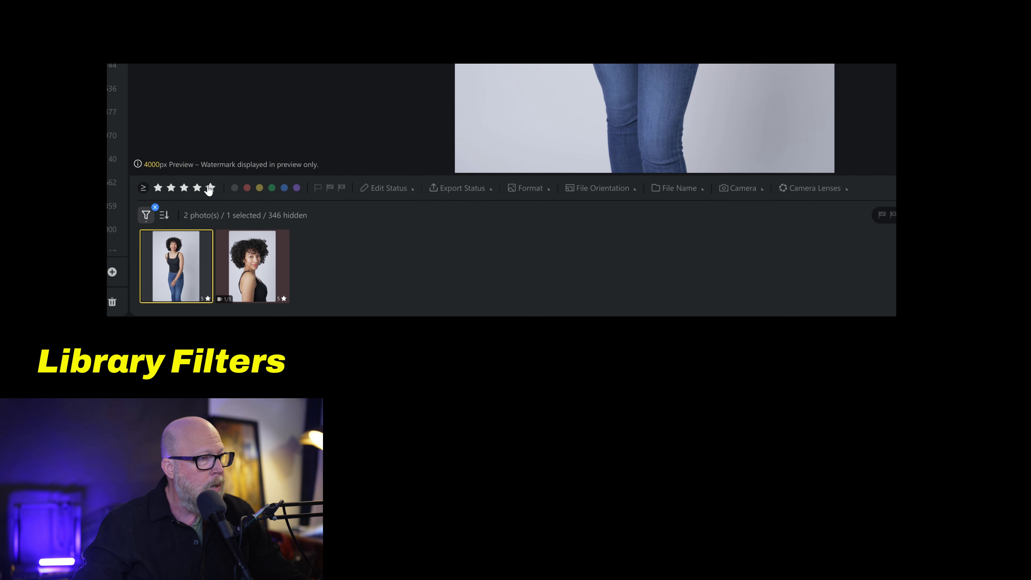
{"action": "left_click", "coordinate": [247, 188]}
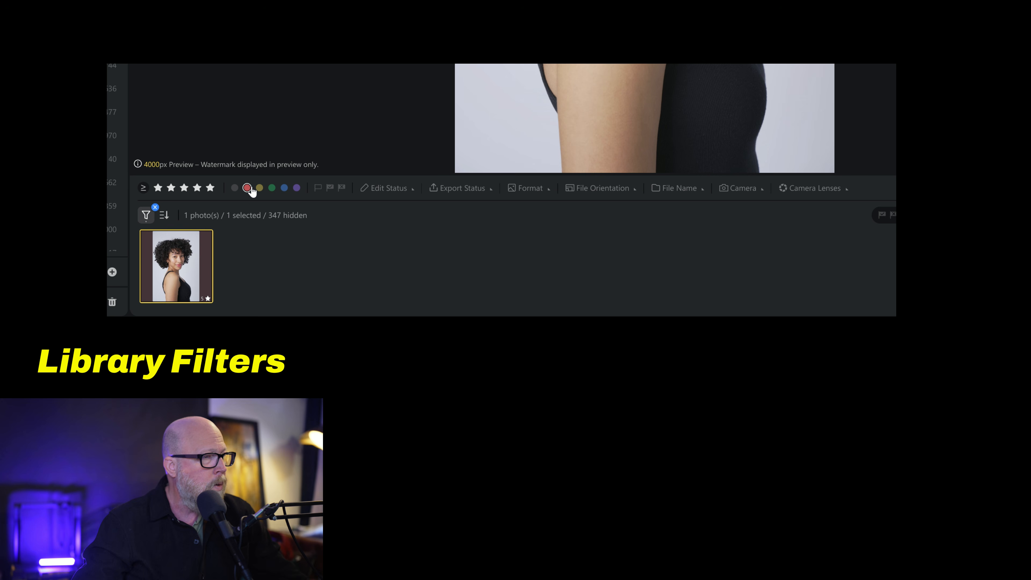
{"action": "left_click", "coordinate": [155, 210]}
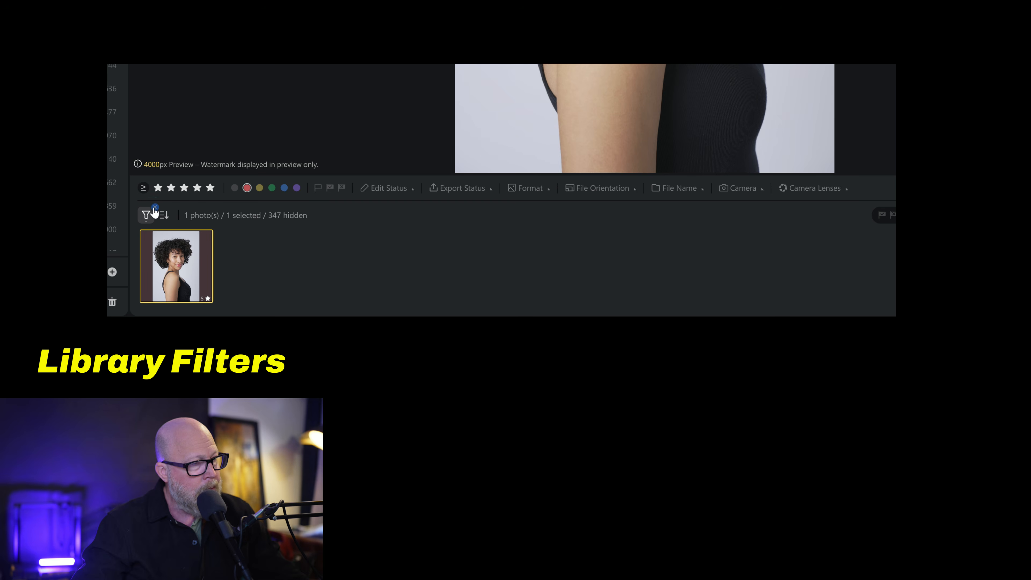
Look through the library filter choices for edit status, format, file orientation, camera and camera lenses
{"action": "left_click", "coordinate": [404, 195]}
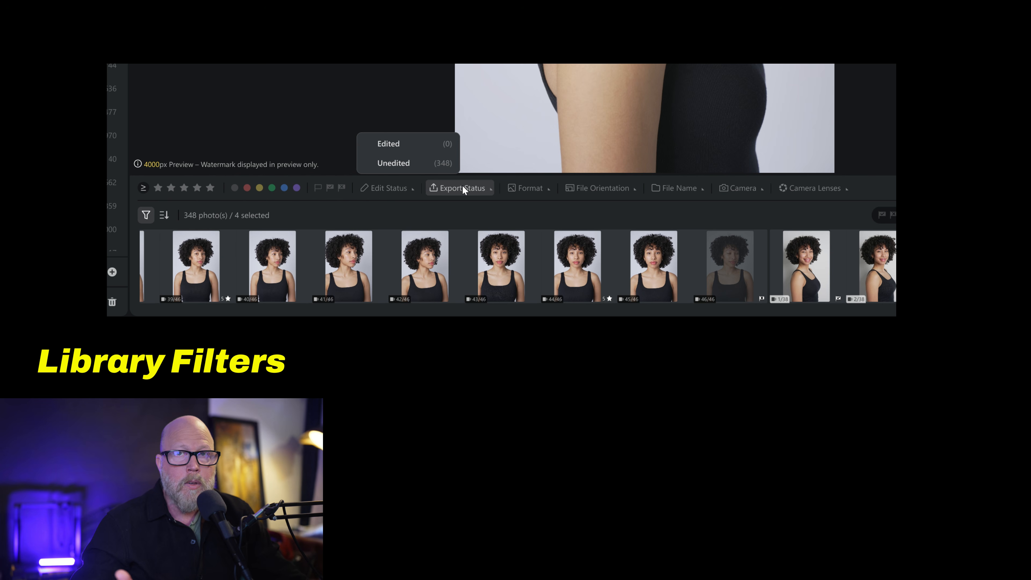
{"action": "left_click", "coordinate": [537, 189]}
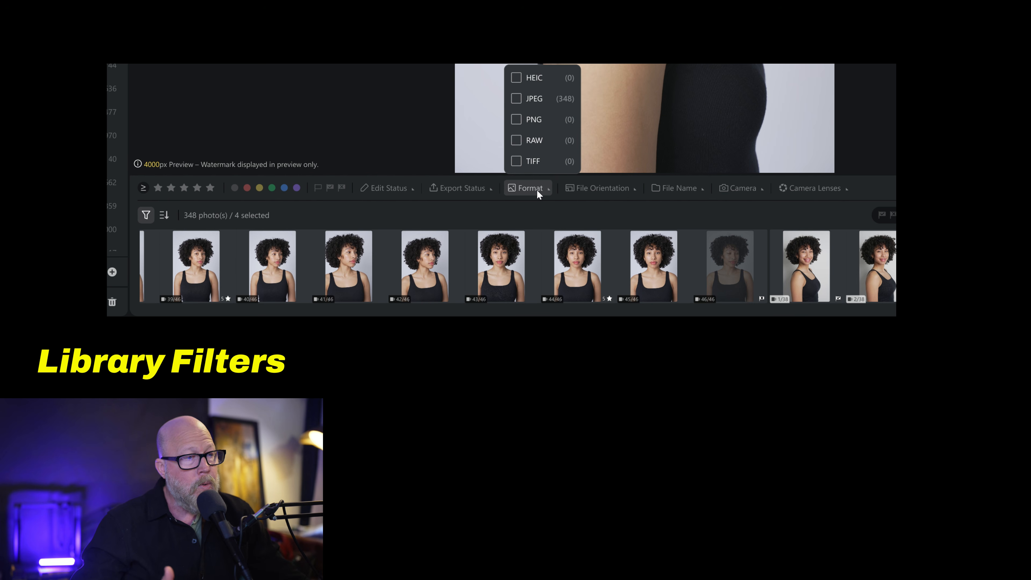
{"action": "left_click", "coordinate": [607, 189]}
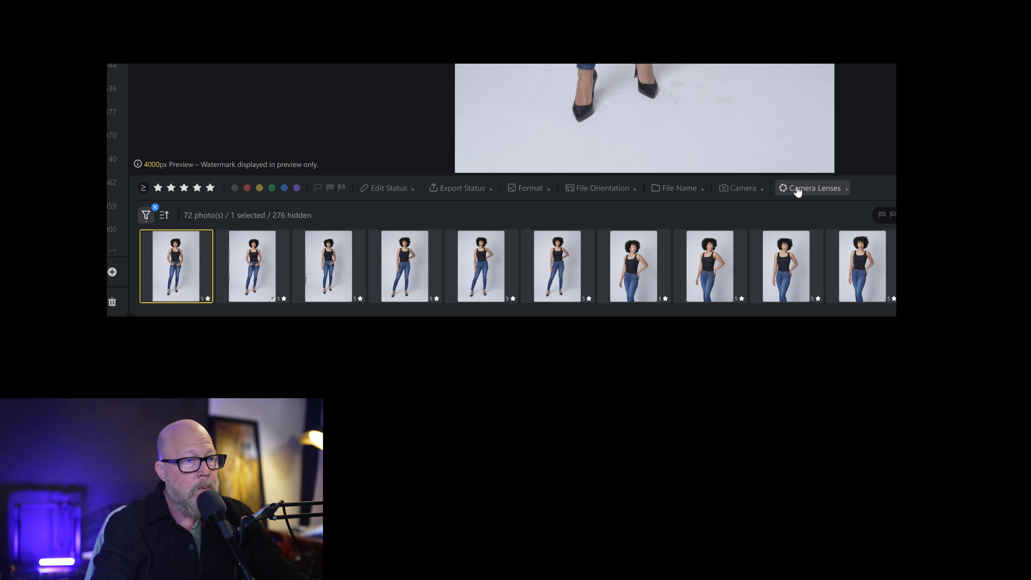
{"action": "left_click", "coordinate": [738, 191]}
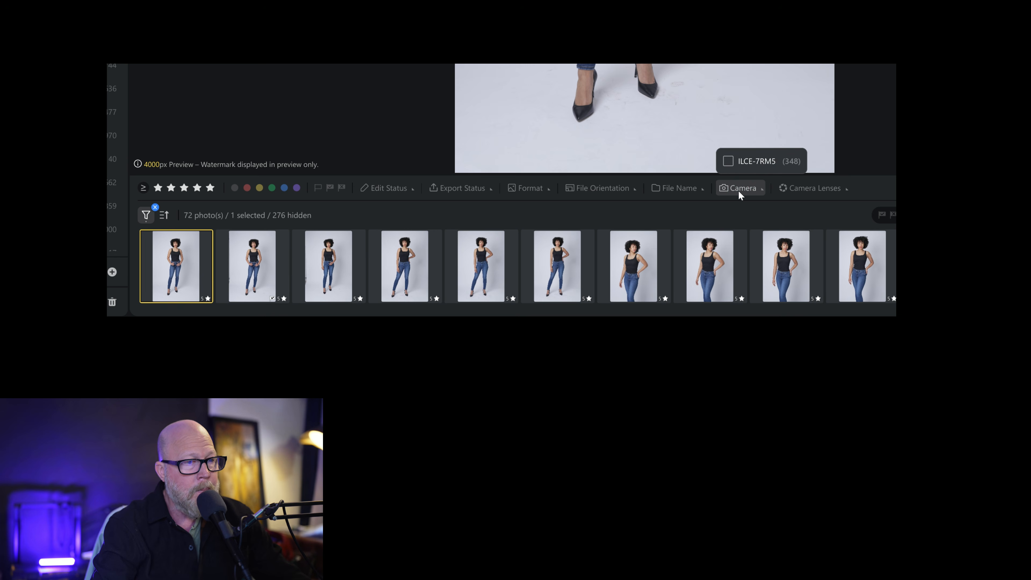
{"action": "left_click", "coordinate": [798, 190]}
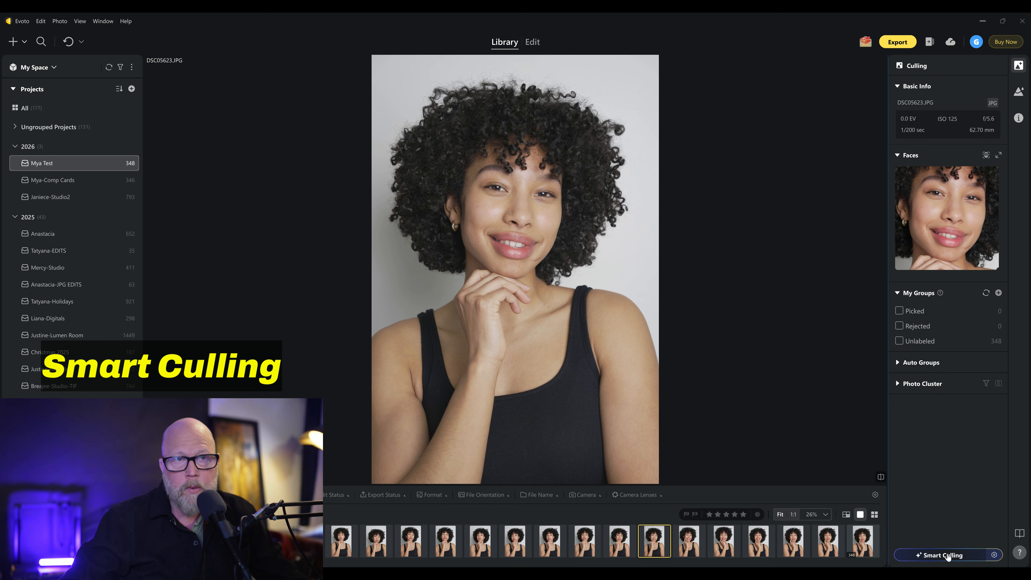
{"action": "mouse_move", "coordinate": [948, 557]}
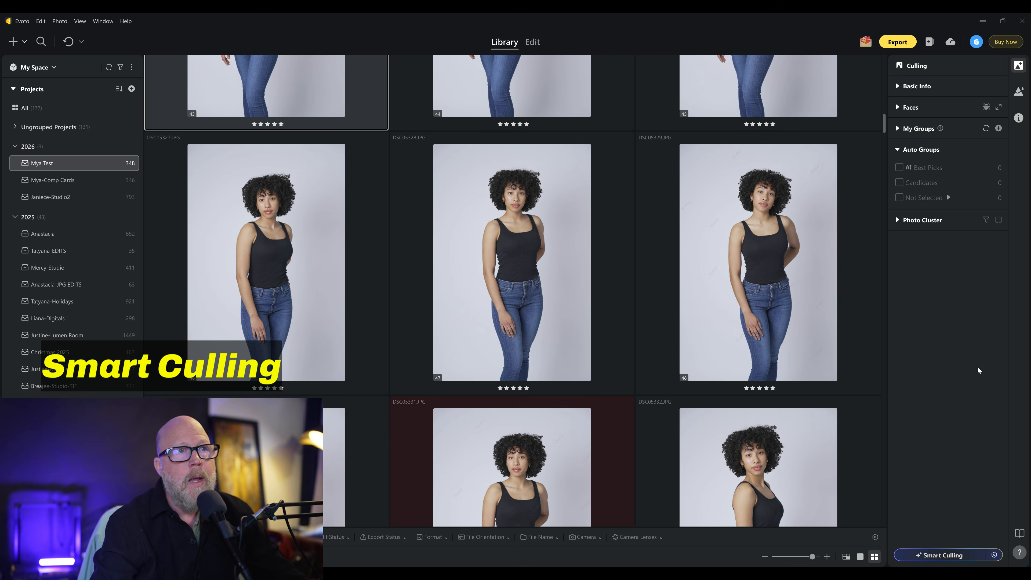
{"action": "left_click", "coordinate": [937, 555]}
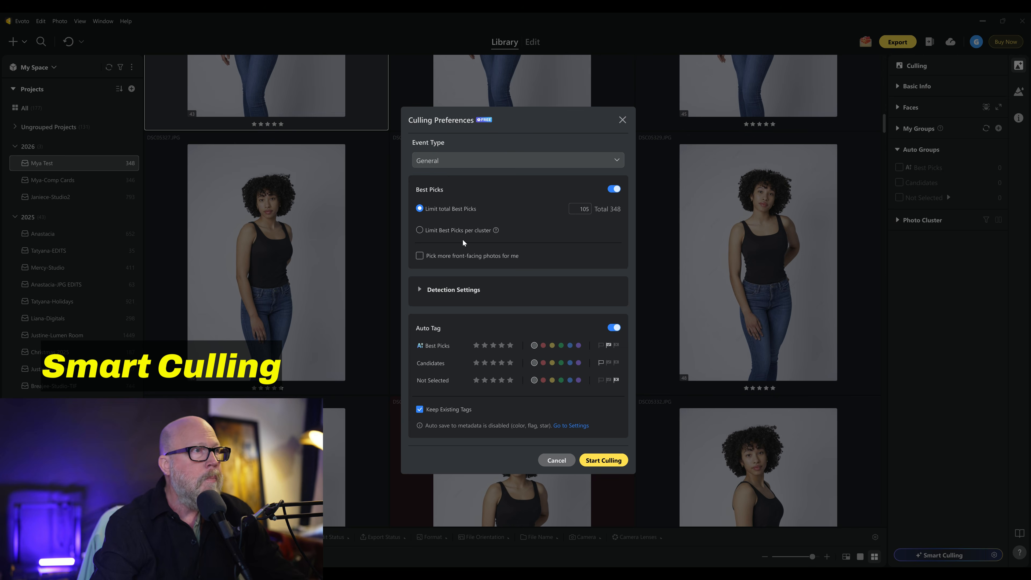
{"action": "key", "text": "Escape"}
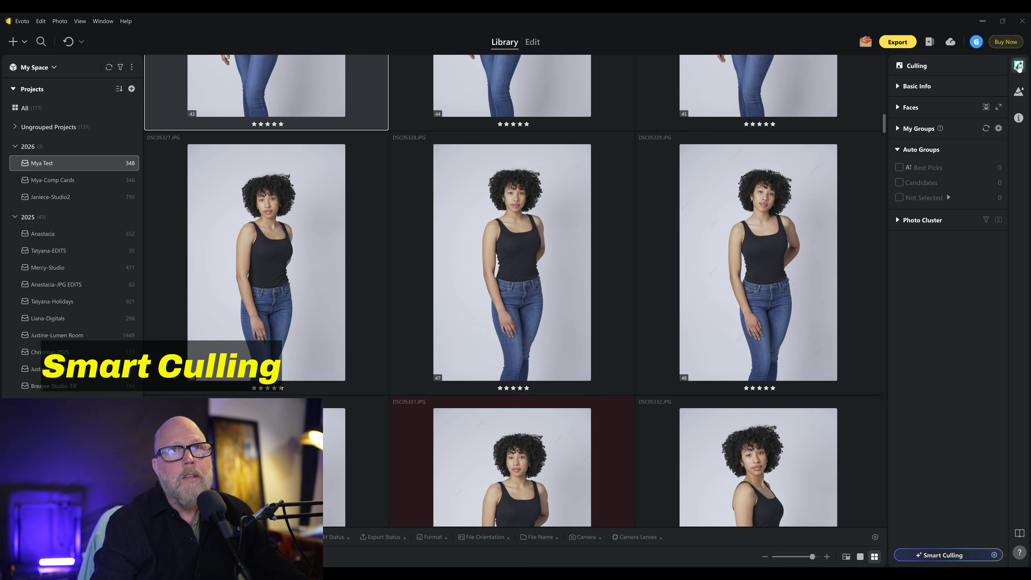
{"action": "left_click", "coordinate": [1019, 66]}
{"action": "left_click", "coordinate": [1018, 66]}
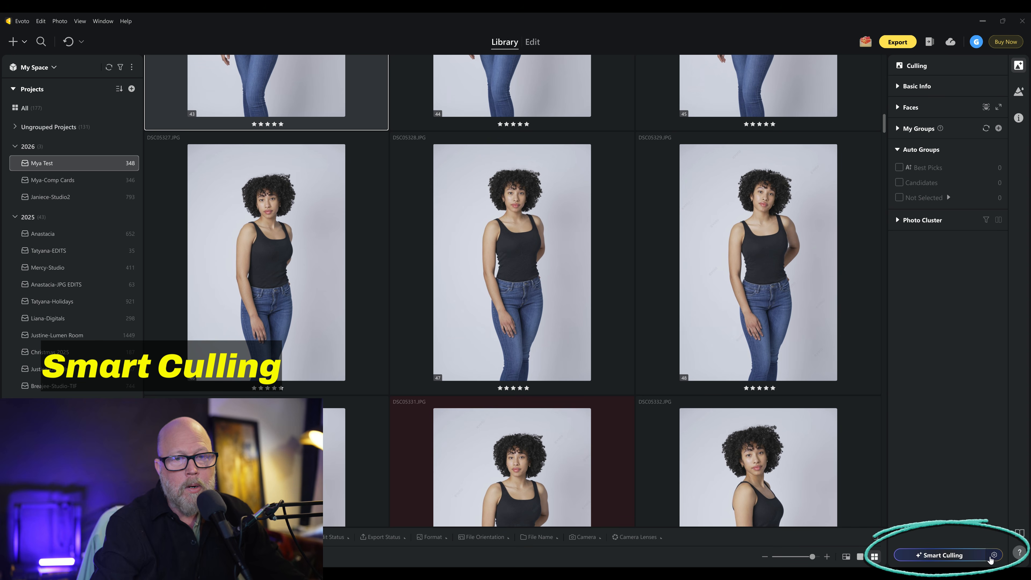
Open the Smart Culling preferences and limit the total Best Picks to 50, leaving the preference for front-facing photos off
{"action": "mouse_move", "coordinate": [993, 557]}
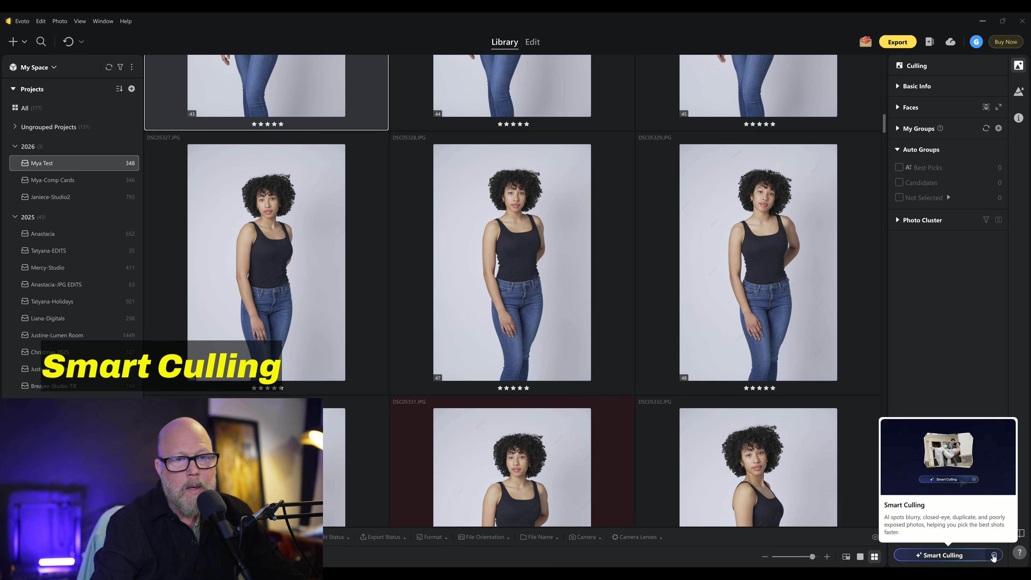
{"action": "left_click", "coordinate": [993, 555]}
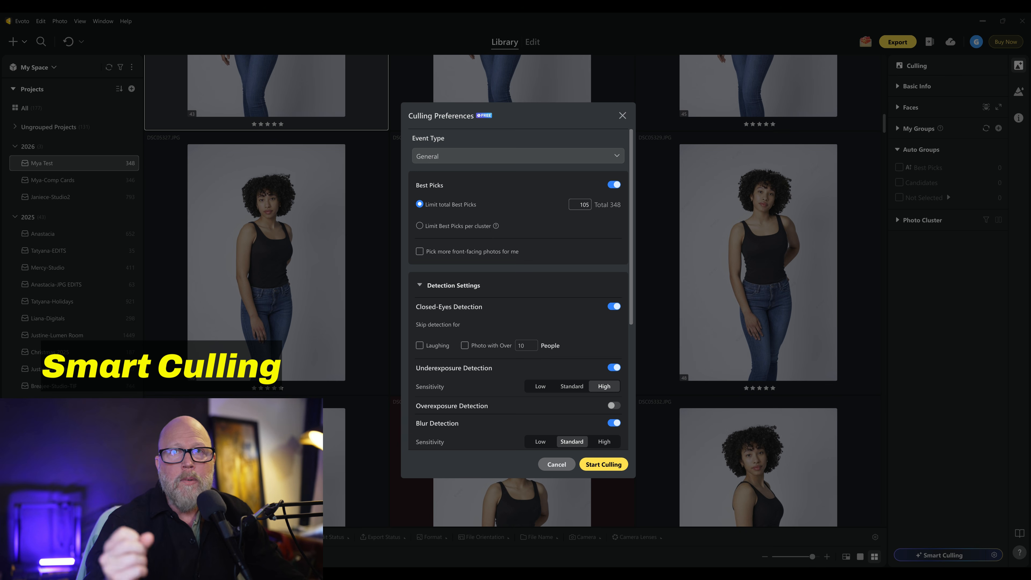
{"action": "left_click", "coordinate": [576, 203]}
{"action": "double_click", "coordinate": [579, 202]}
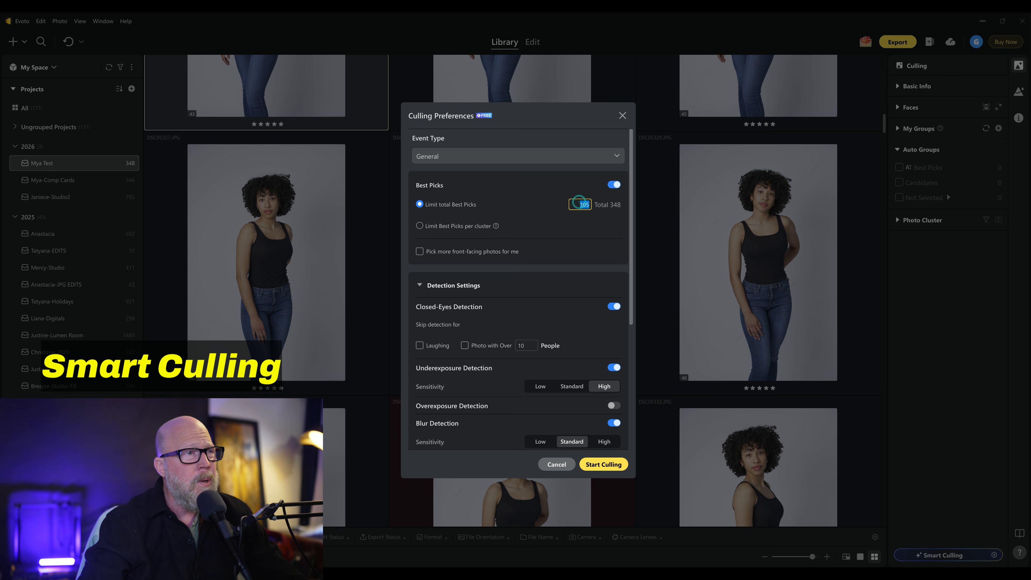
{"action": "type", "text": "50"}
{"action": "key", "text": "Return"}
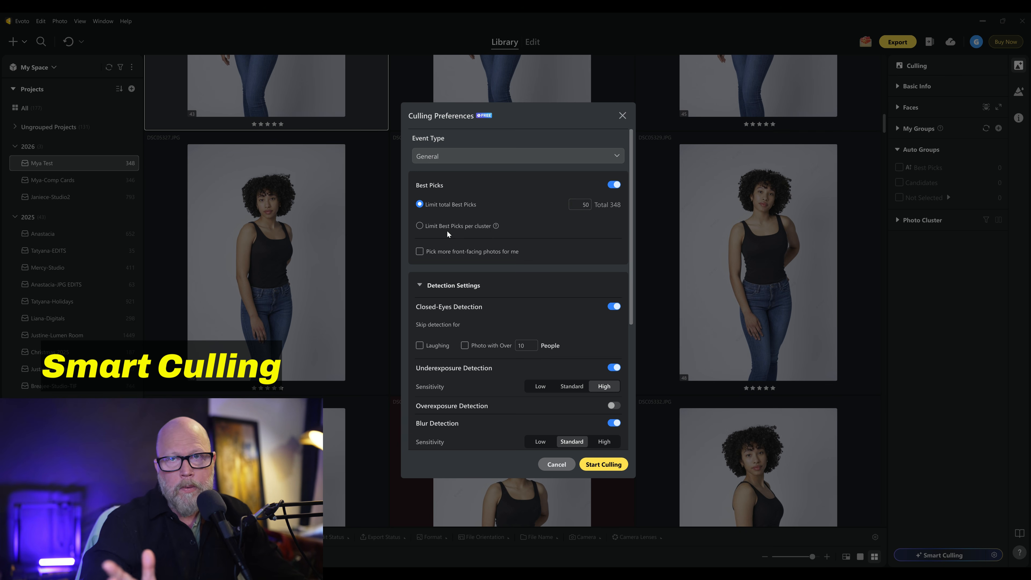
{"action": "left_click", "coordinate": [420, 253]}
{"action": "left_click", "coordinate": [420, 252]}
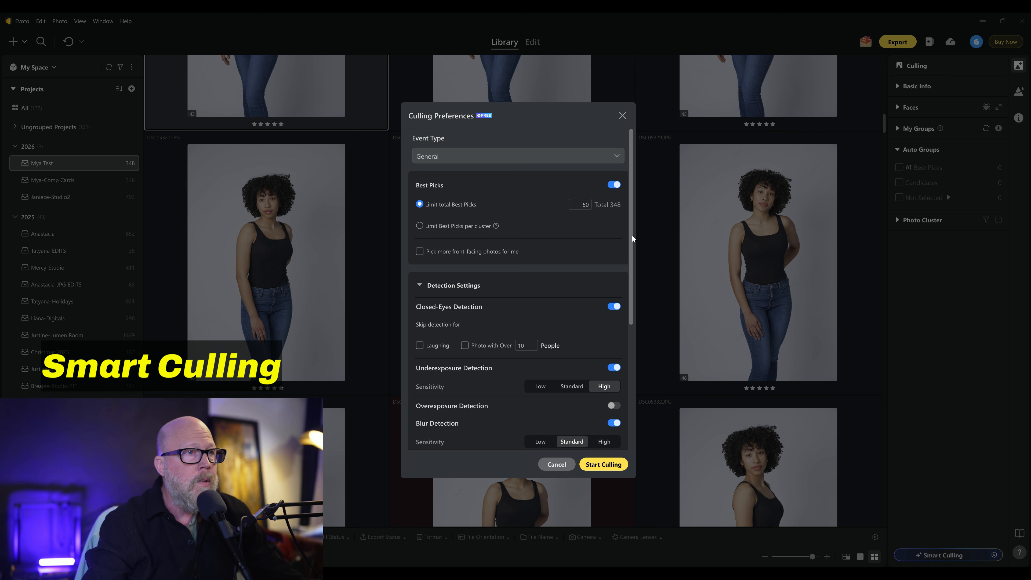
Review the detection and Auto Tag settings, run Smart Culling on the project and dismiss the completion notice
{"action": "scroll", "coordinate": [628, 288], "scroll_direction": "down", "scroll_amount": 2}
{"action": "scroll", "coordinate": [628, 289], "scroll_direction": "down", "scroll_amount": 1}
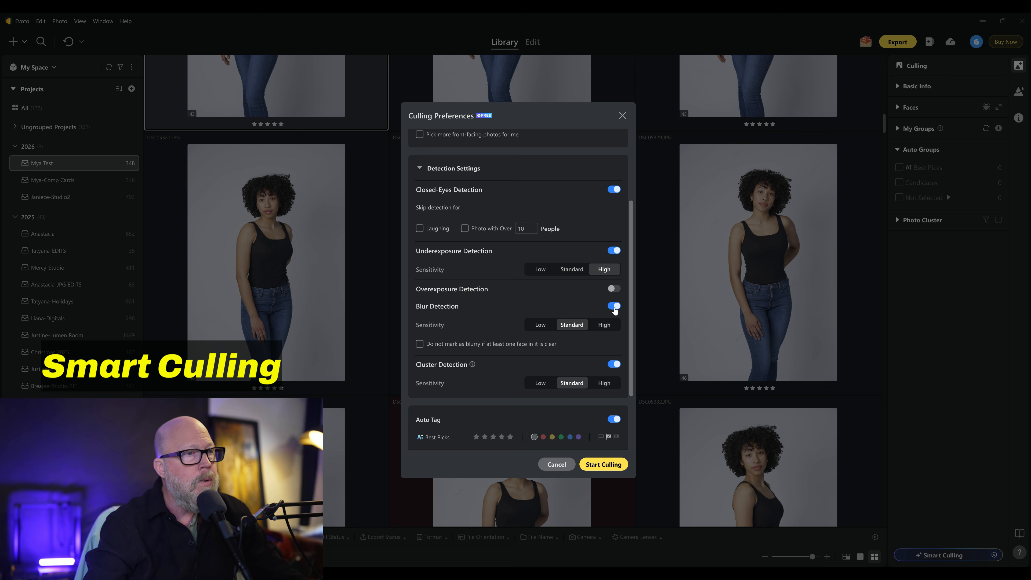
{"action": "left_click_drag", "start_coordinate": [632, 268], "coordinate": [635, 328]}
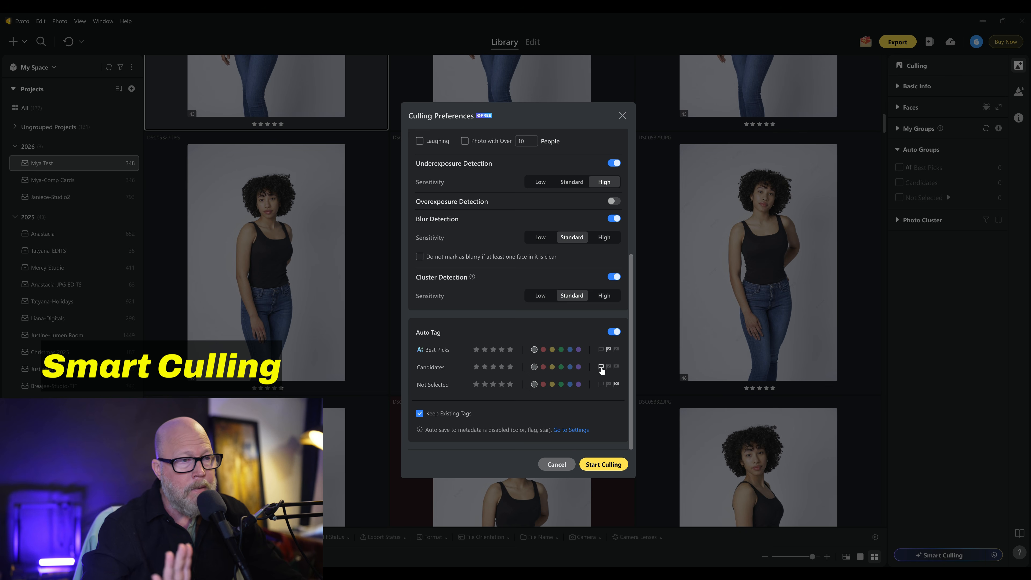
{"action": "left_click", "coordinate": [616, 384]}
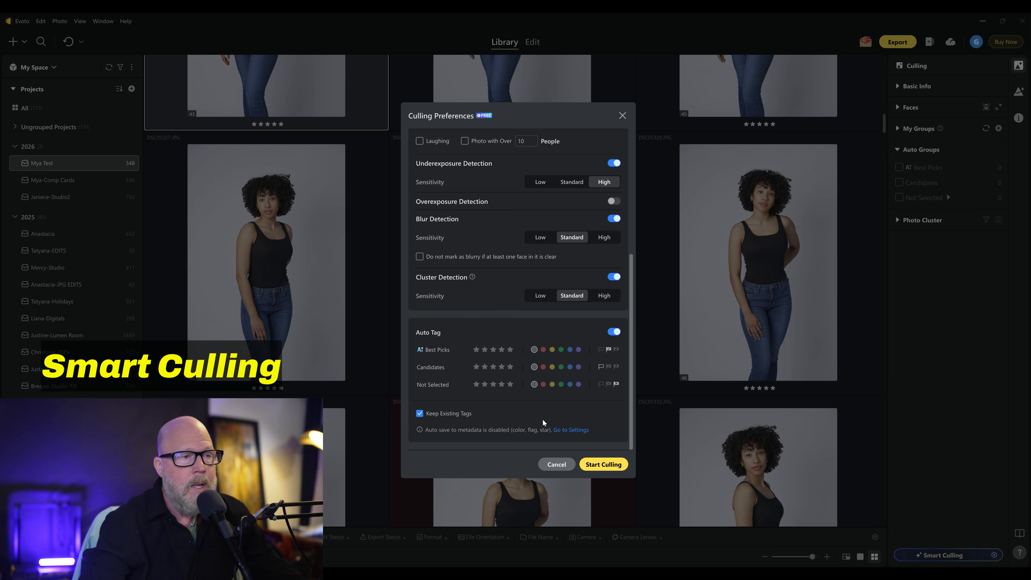
{"action": "left_click", "coordinate": [604, 464]}
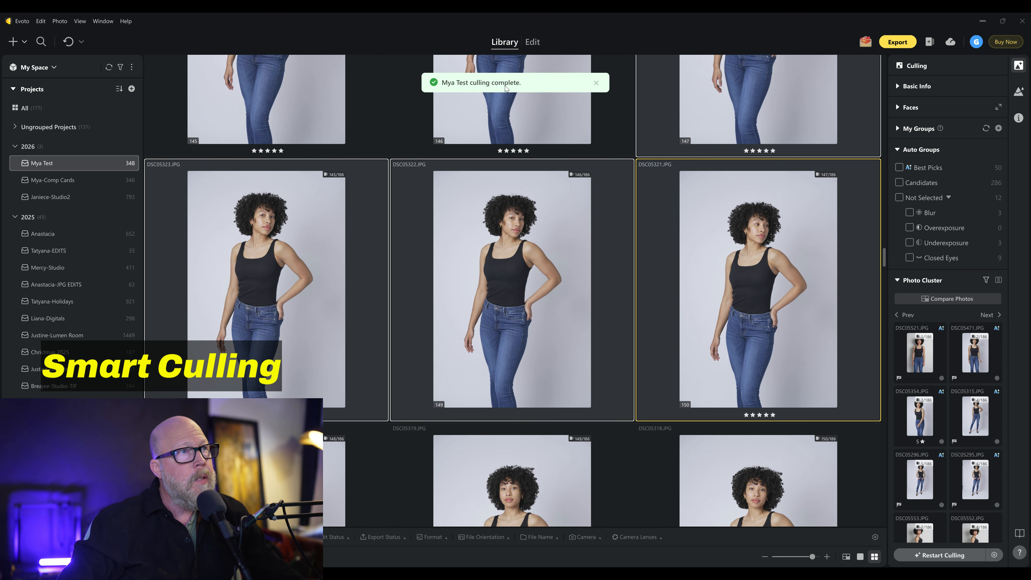
{"action": "left_click", "coordinate": [600, 84]}
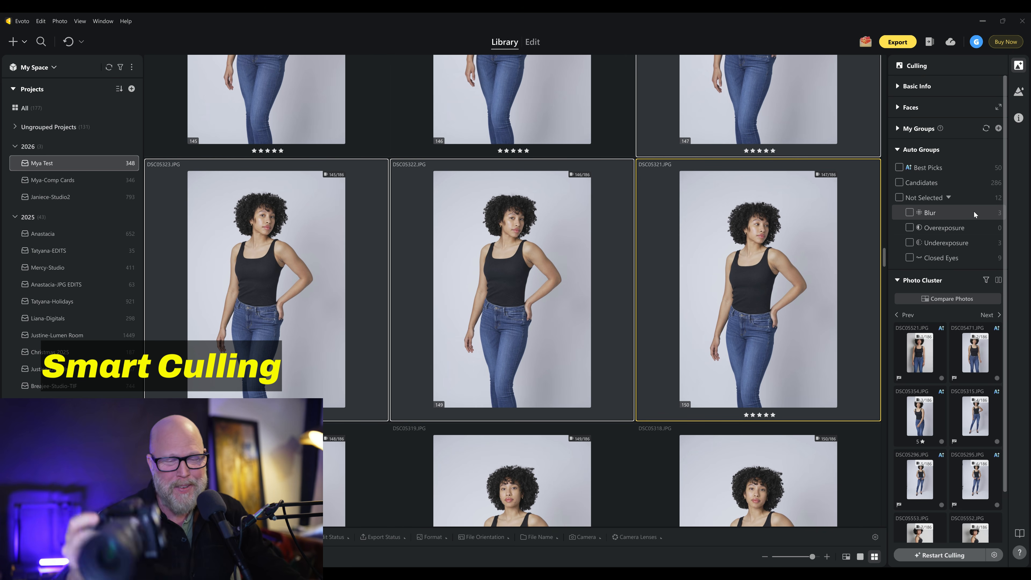
Check the photos flagged for Underexposure and for Blur in the Not Selected auto group, clearing each filter after viewing it
{"action": "key", "text": "shift+alt+t"}
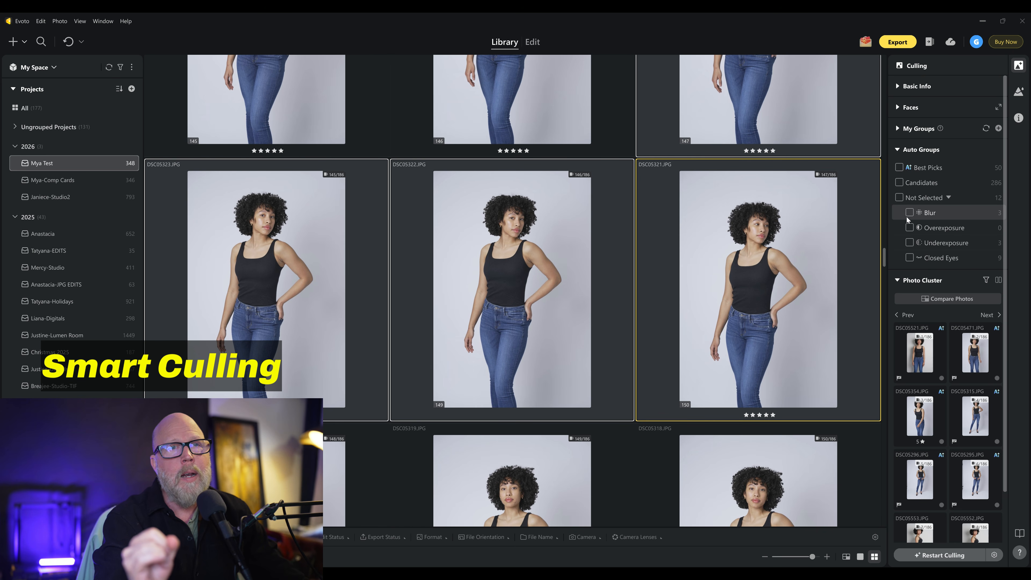
{"action": "left_click", "coordinate": [909, 242]}
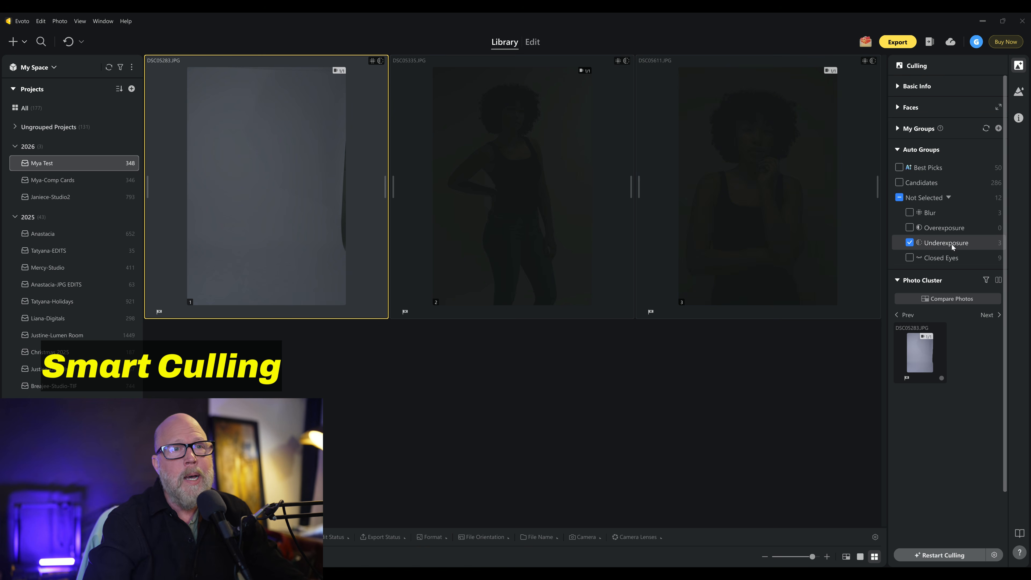
{"action": "left_click", "coordinate": [910, 243]}
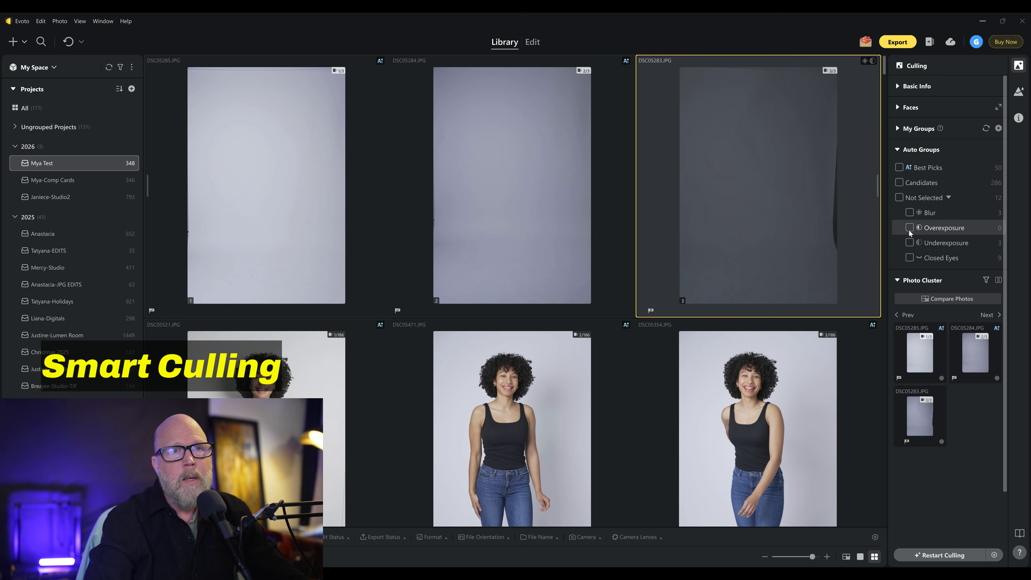
{"action": "left_click", "coordinate": [909, 212]}
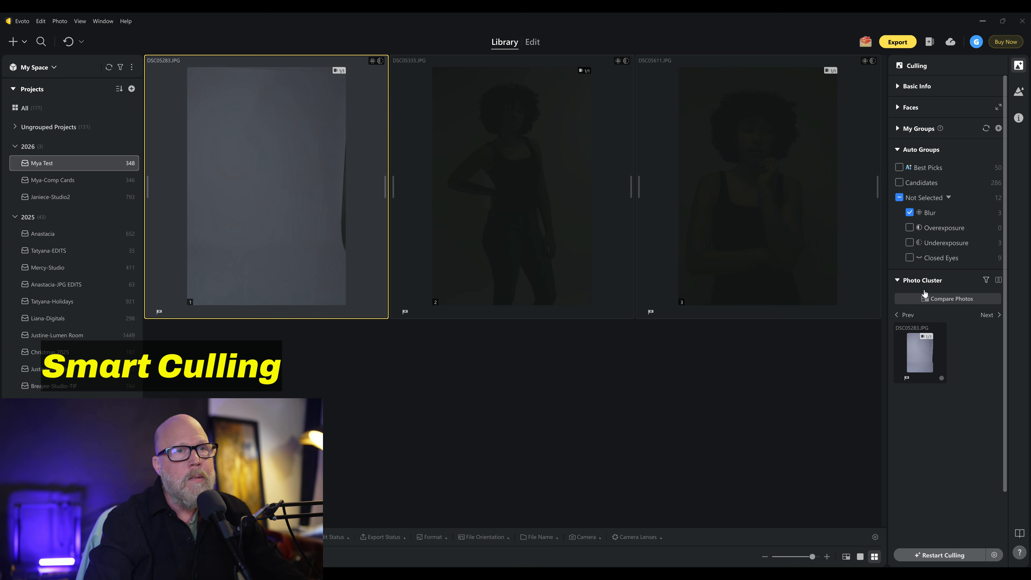
{"action": "left_click", "coordinate": [910, 213]}
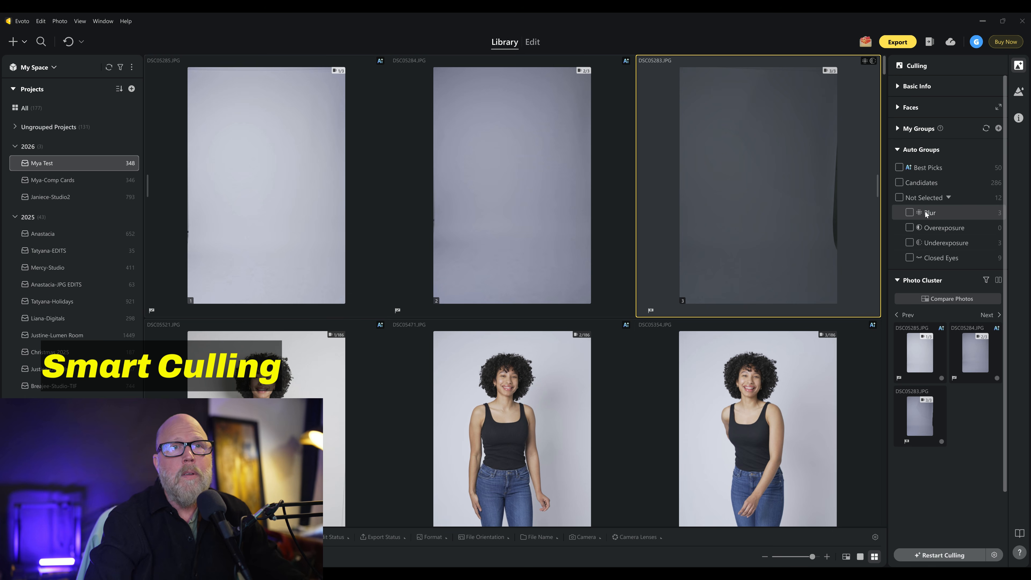
Show only the Candidates auto group, look through its photos, and clear that filter
{"action": "left_click", "coordinate": [900, 183]}
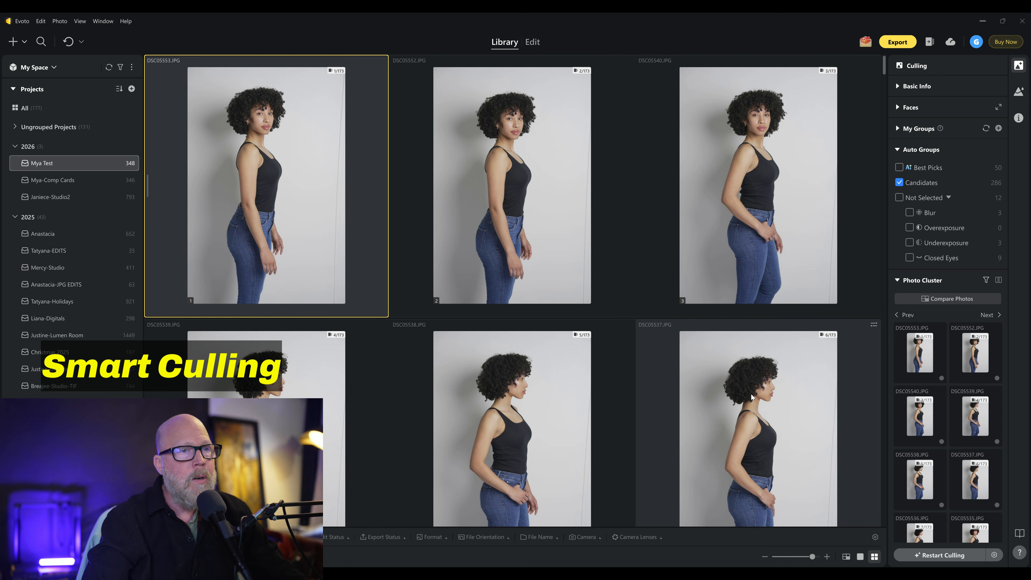
{"action": "left_click", "coordinate": [884, 61]}
{"action": "left_click_drag", "start_coordinate": [885, 62], "coordinate": [882, 124]}
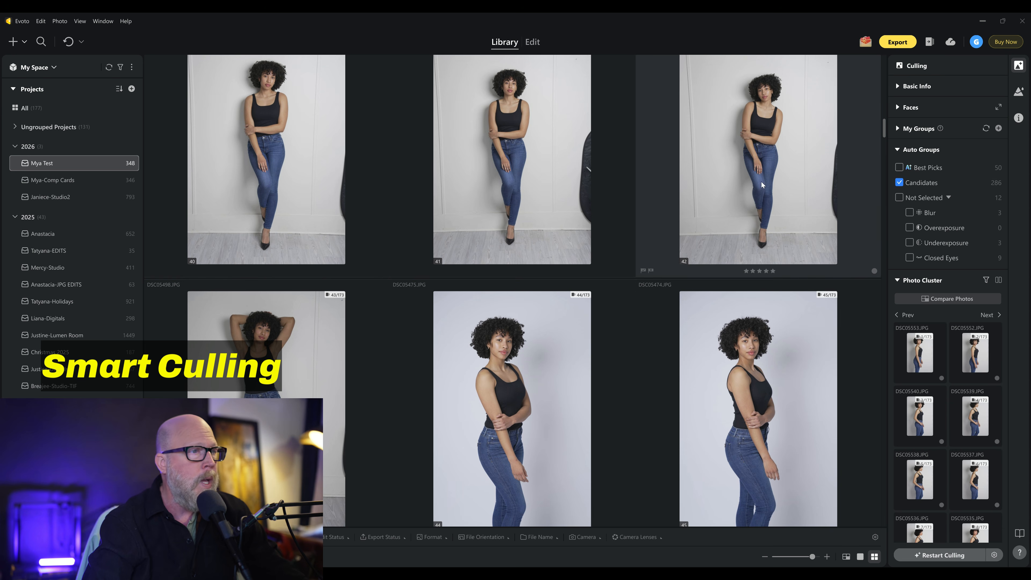
{"action": "left_click", "coordinate": [898, 183]}
Show only the Best Picks and flag the two empty backdrop photos, DSC05285.JPG and DSC05284.JPG, as rejected
{"action": "left_click", "coordinate": [898, 167]}
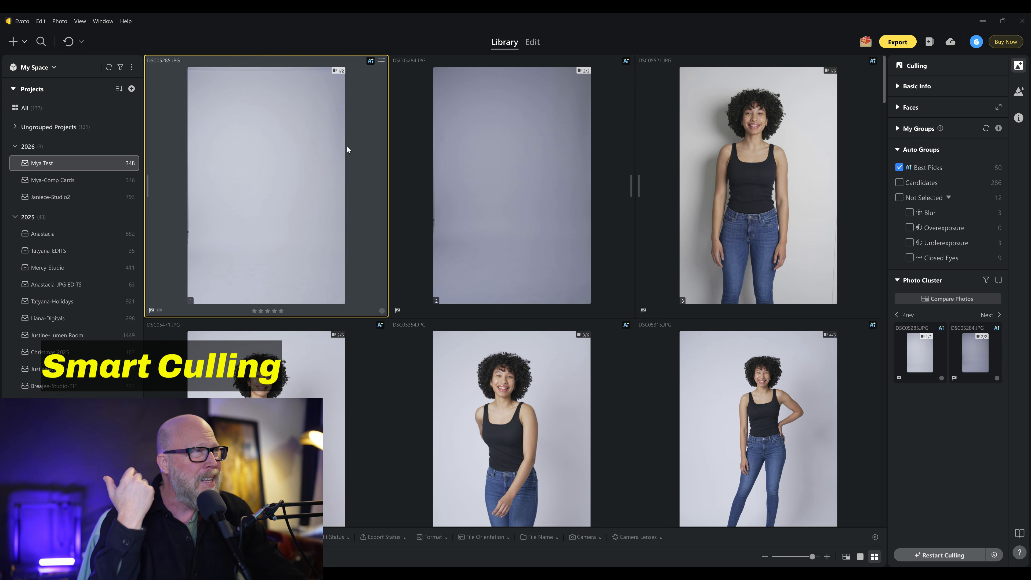
{"action": "left_click", "coordinate": [558, 144]}
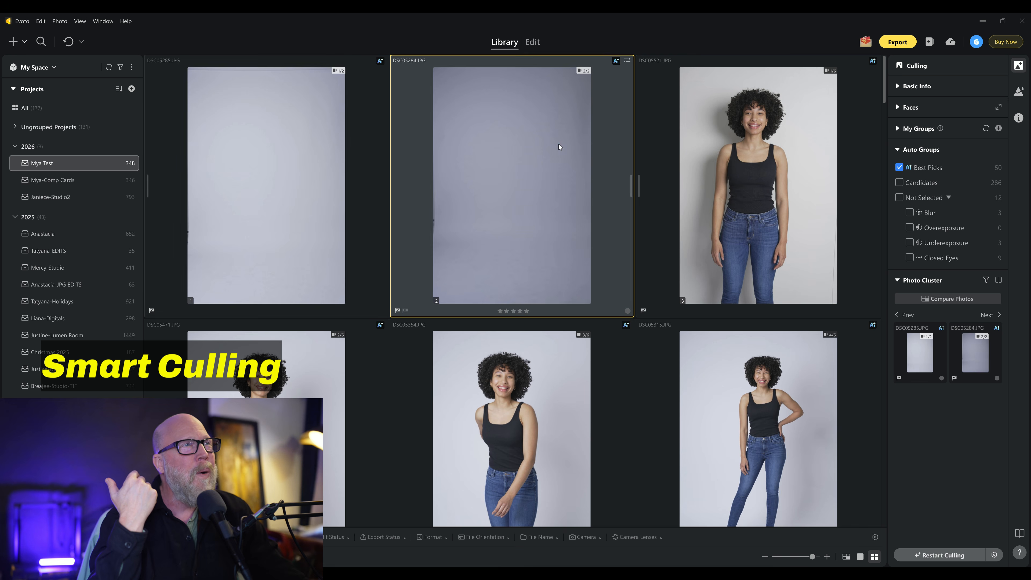
{"action": "left_click", "coordinate": [311, 150]}
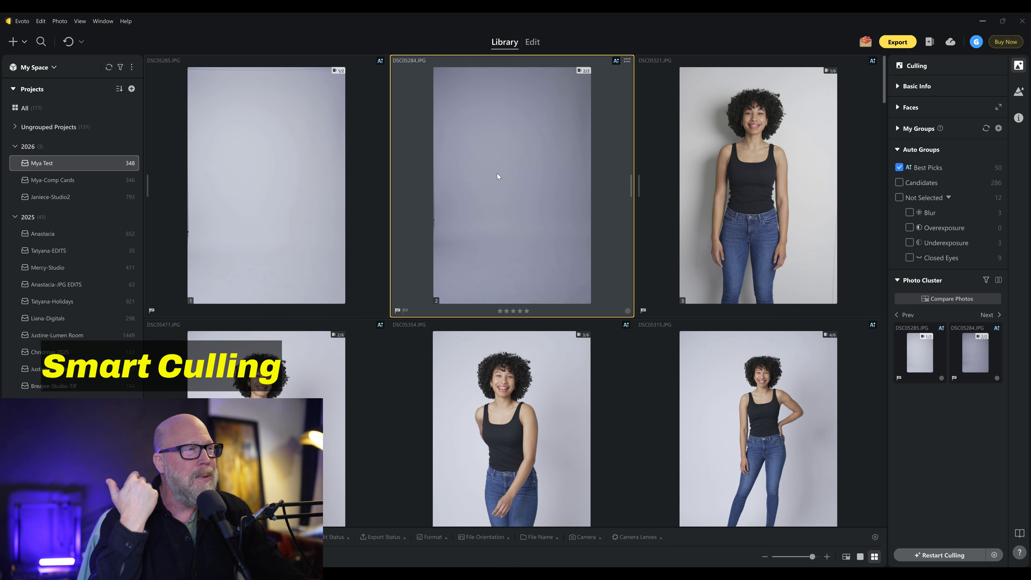
{"action": "left_click", "coordinate": [405, 311]}
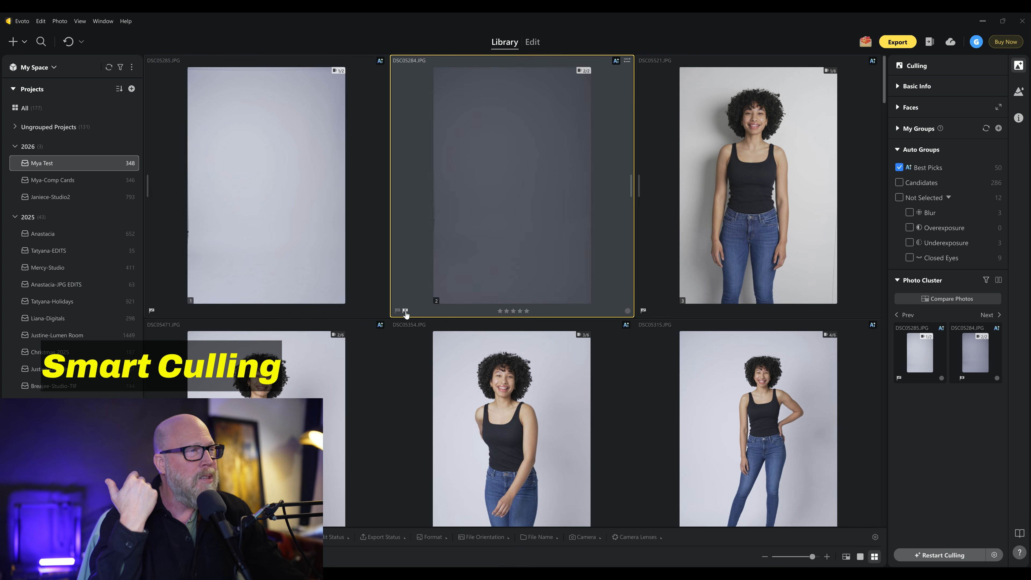
{"action": "left_click", "coordinate": [160, 311]}
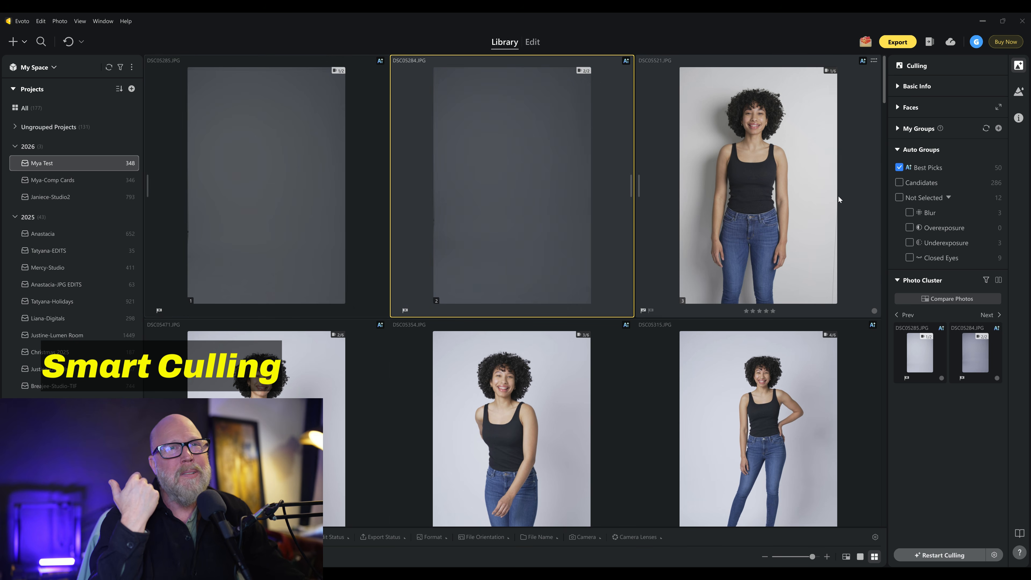
Review the portraits among the Best Picks, starting from DSC05521.JPG, and collapse the Auto Groups section
{"action": "left_click", "coordinate": [764, 137]}
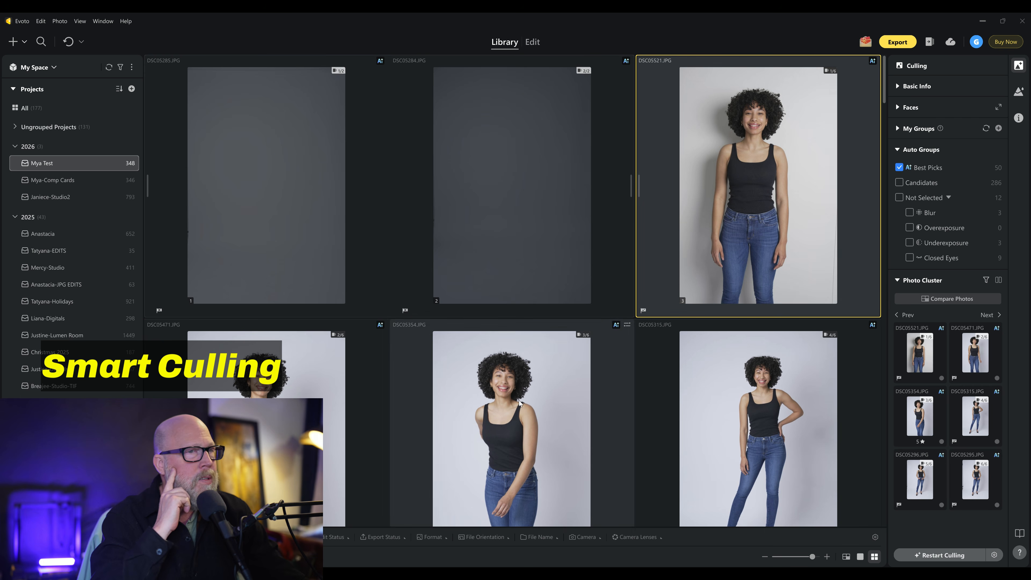
{"action": "left_click_drag", "start_coordinate": [885, 88], "coordinate": [884, 119]}
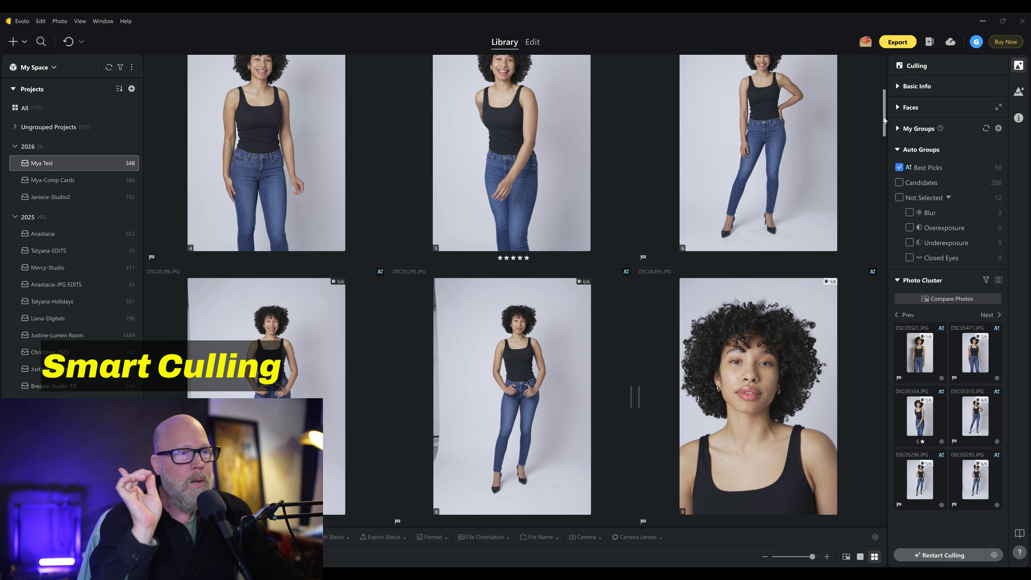
{"action": "scroll", "coordinate": [879, 126], "scroll_direction": "down", "scroll_amount": 3}
{"action": "left_click_drag", "start_coordinate": [877, 138], "coordinate": [877, 160]}
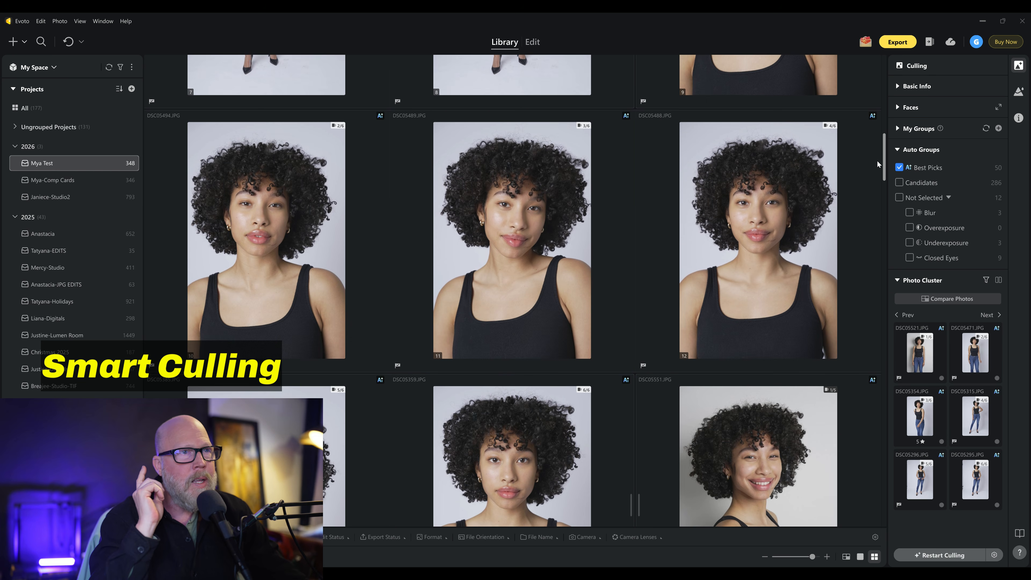
{"action": "scroll", "coordinate": [877, 161], "scroll_direction": "down", "scroll_amount": 1}
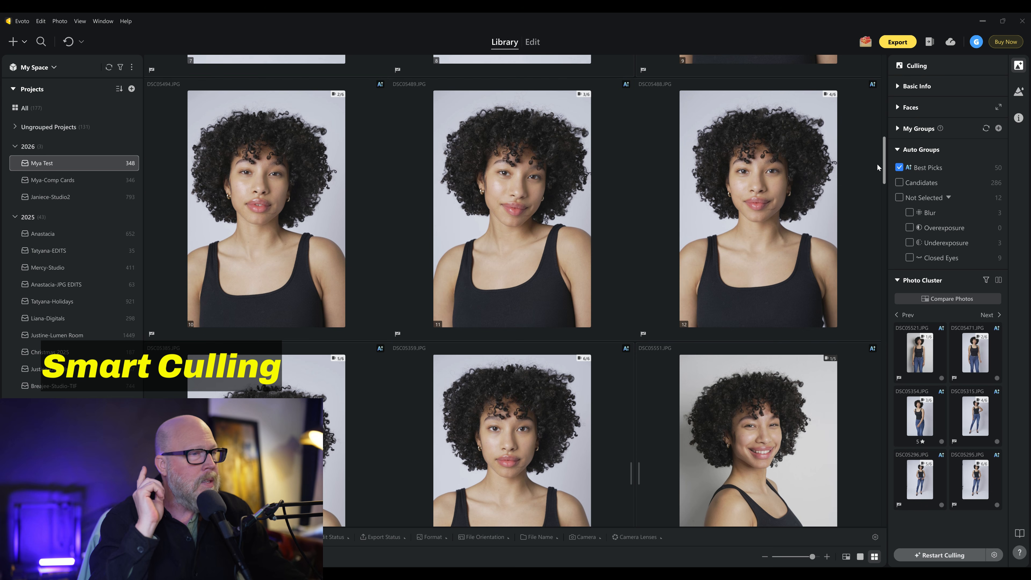
{"action": "left_click_drag", "start_coordinate": [877, 164], "coordinate": [877, 165]}
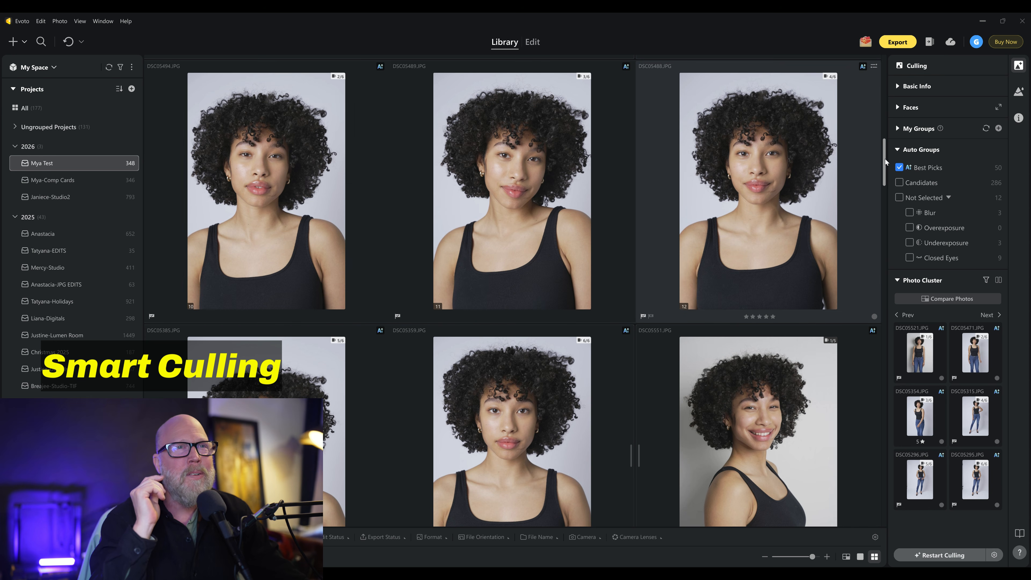
{"action": "left_click_drag", "start_coordinate": [884, 153], "coordinate": [885, 180]}
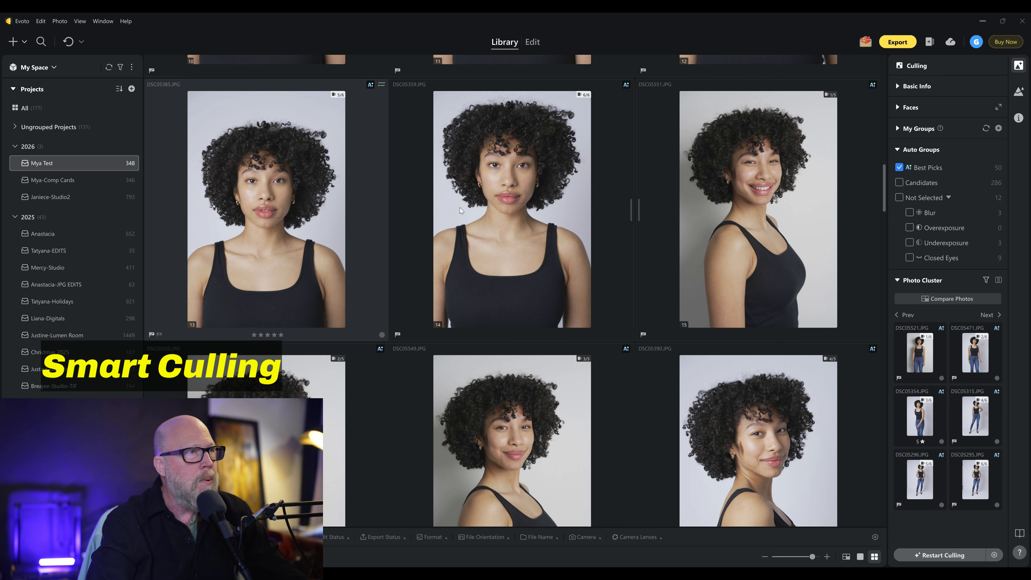
{"action": "mouse_move", "coordinate": [881, 194]}
{"action": "left_mouse_down"}
{"action": "mouse_move", "coordinate": [879, 226]}
{"action": "mouse_move", "coordinate": [882, 215]}
{"action": "left_mouse_up"}
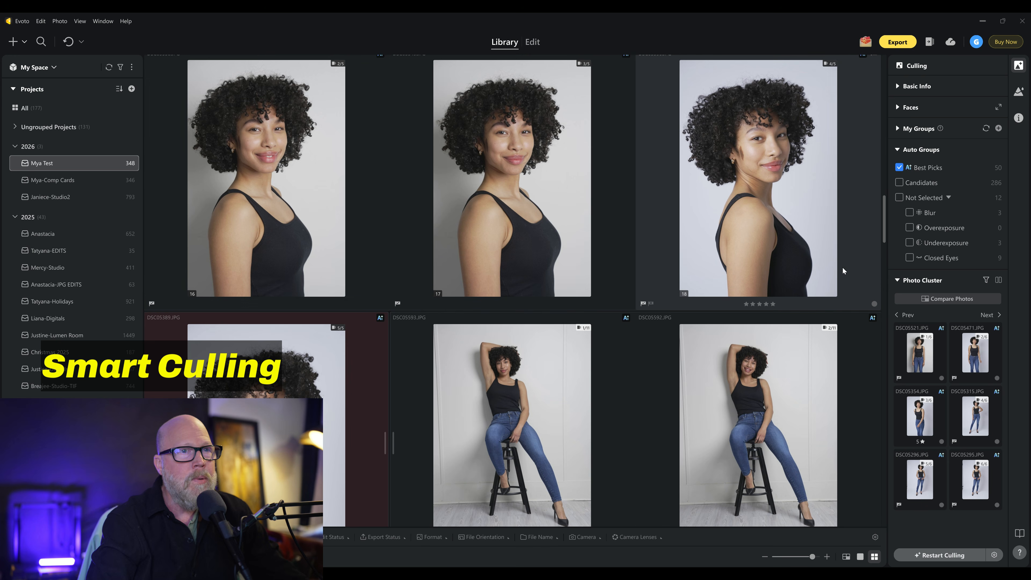
{"action": "left_click_drag", "start_coordinate": [886, 212], "coordinate": [873, 420]}
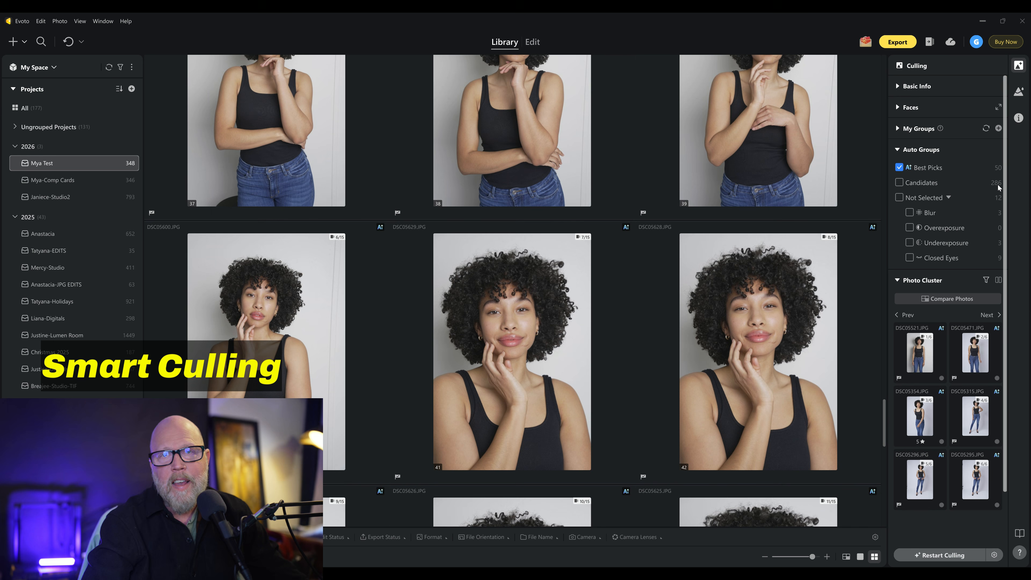
{"action": "scroll", "coordinate": [998, 185], "scroll_direction": "down", "scroll_amount": 1}
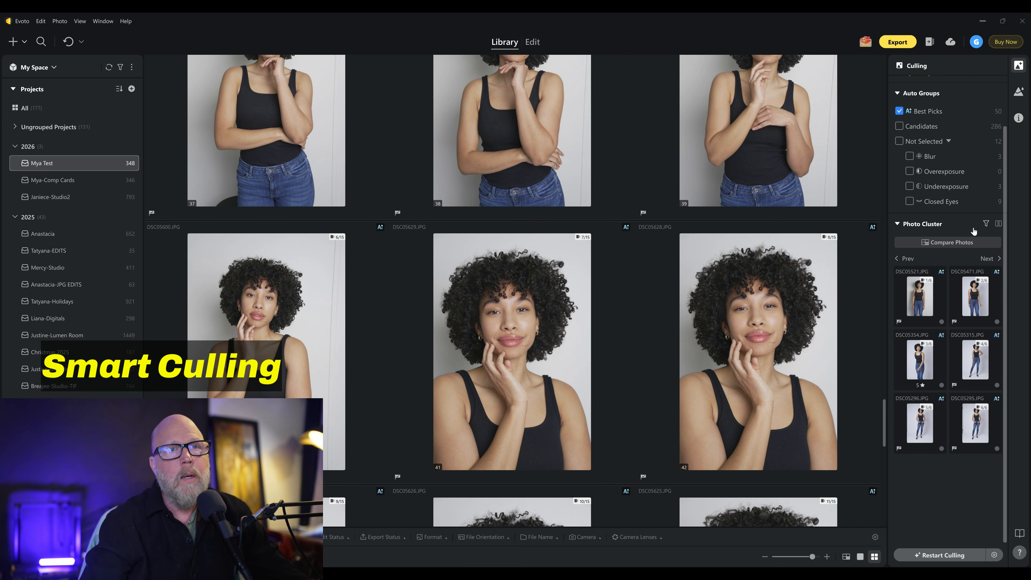
{"action": "left_click", "coordinate": [898, 93]}
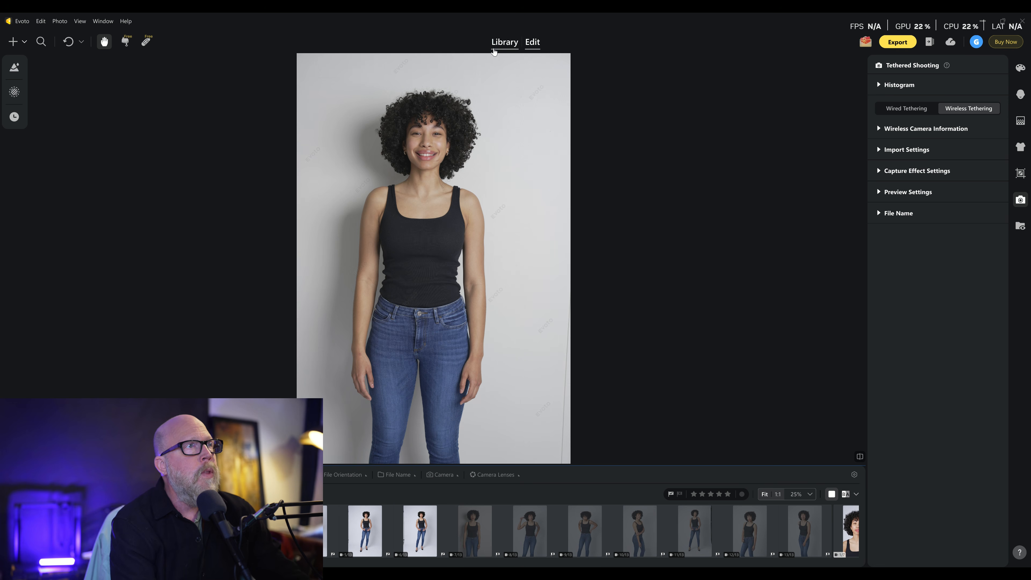
Return to the library to show DSC05521.JPG in single-photo view, and switch to the Edit workspace
{"action": "left_click", "coordinate": [494, 45]}
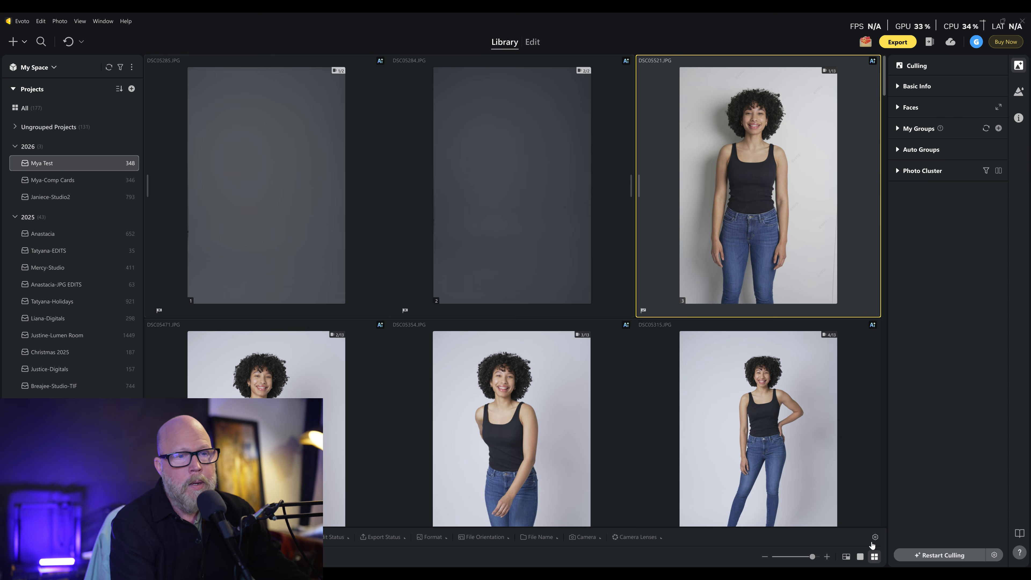
{"action": "left_click", "coordinate": [859, 557]}
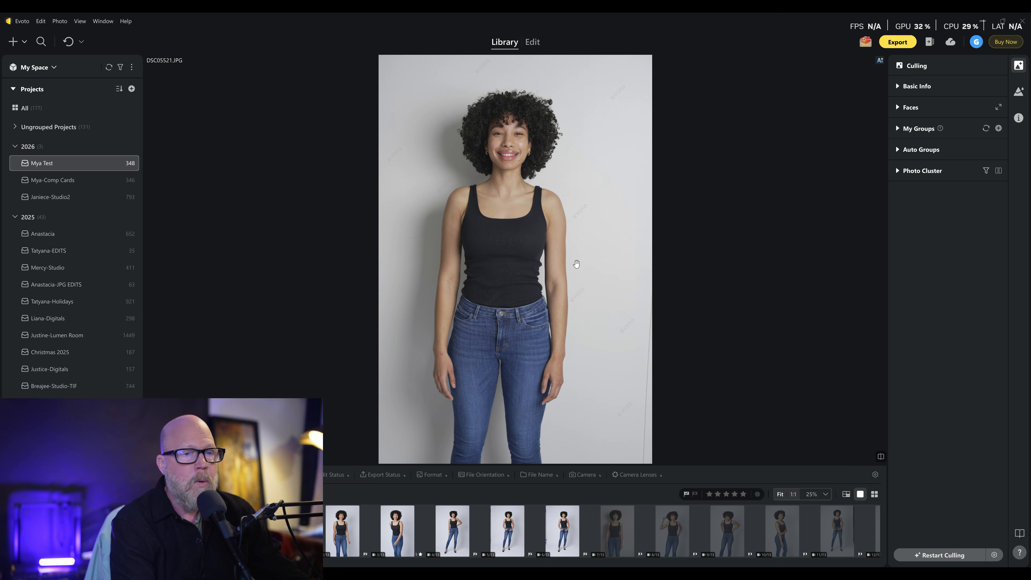
{"action": "left_click", "coordinate": [532, 43]}
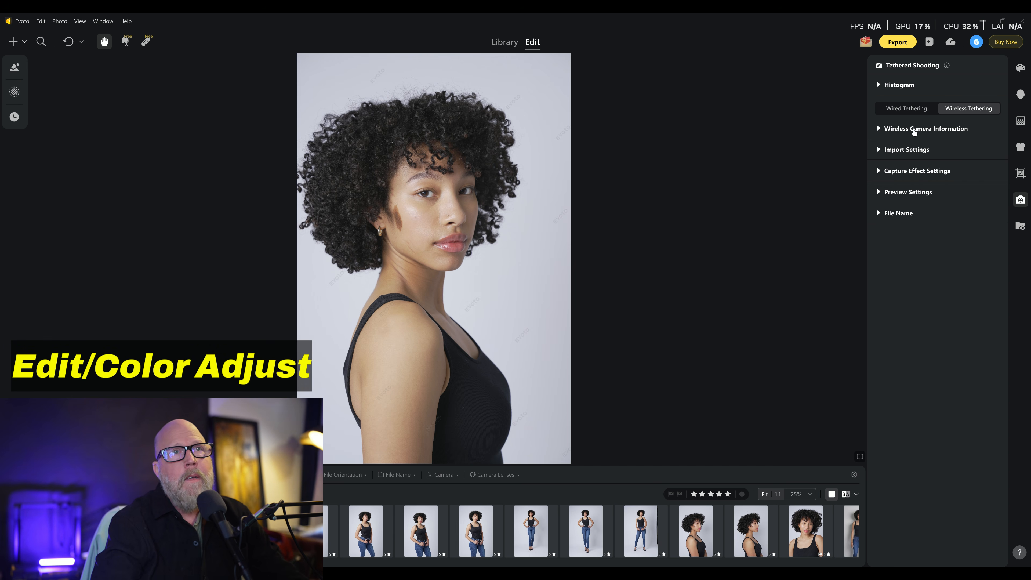
Look over the Color Adjustments and Portrait Retouching controls, and return to Color Adjustments
{"action": "left_click", "coordinate": [1021, 69]}
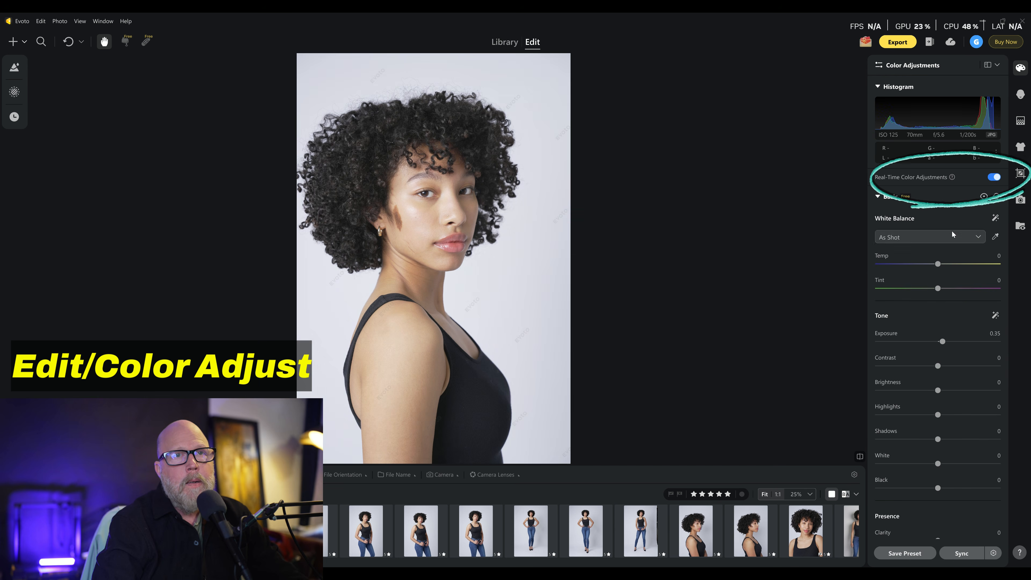
{"action": "left_click", "coordinate": [1020, 94]}
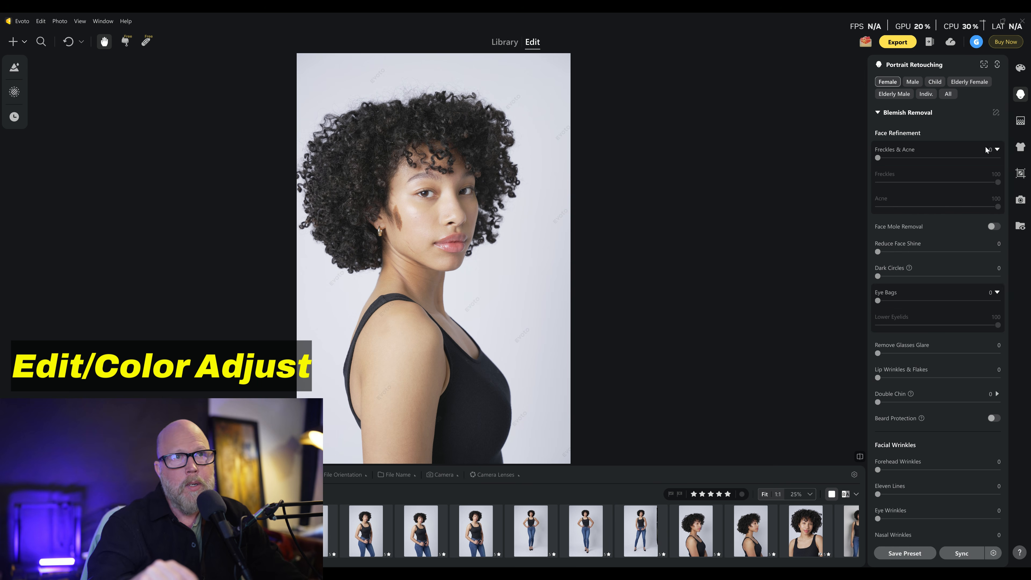
{"action": "left_click", "coordinate": [1021, 68]}
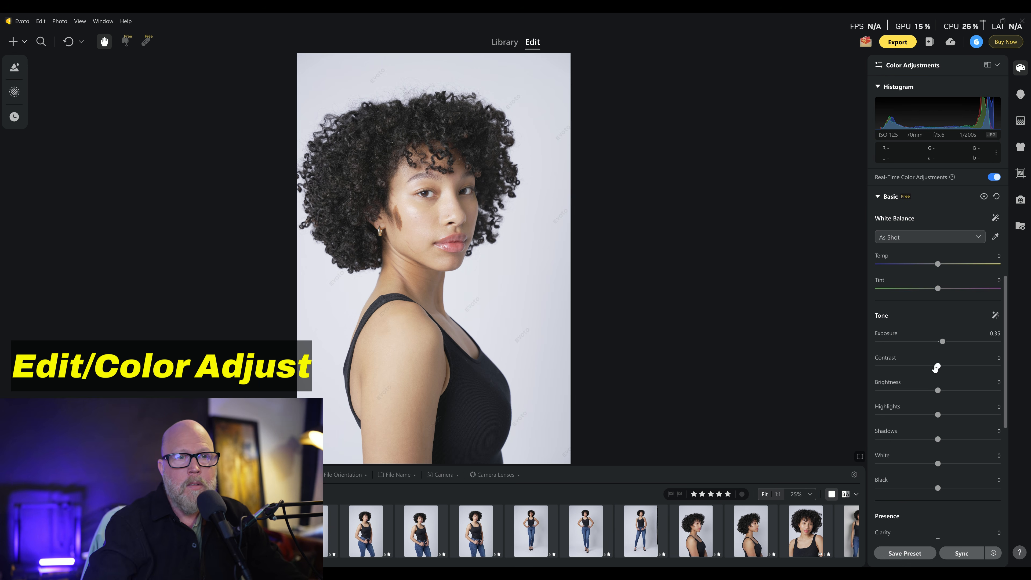
Try raising the portrait's Contrast to 77 with Real-Time Color Adjustments turned off, and turn real-time adjustments back on
{"action": "left_click", "coordinate": [994, 177]}
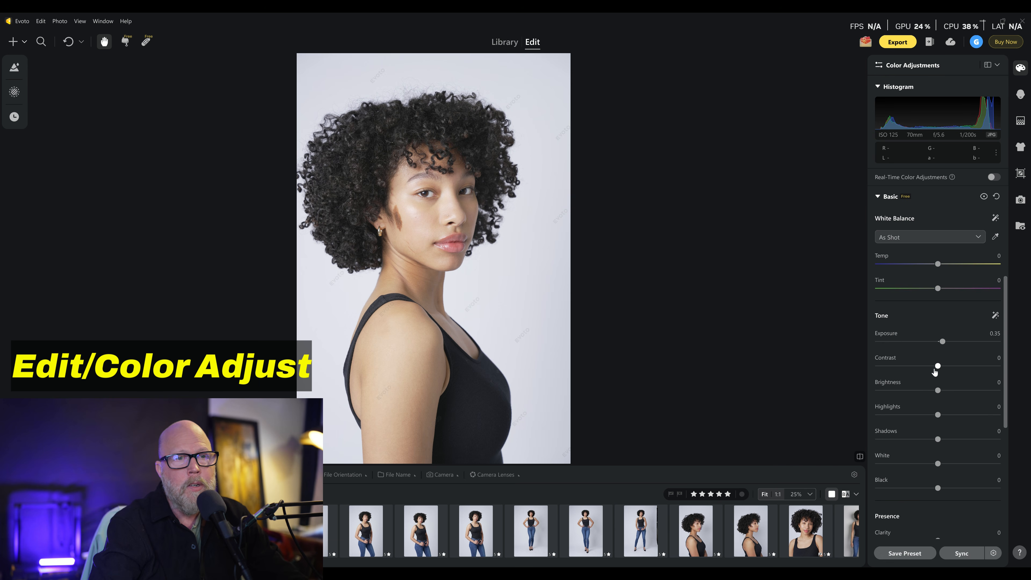
{"action": "left_click_drag", "start_coordinate": [937, 367], "coordinate": [943, 368]}
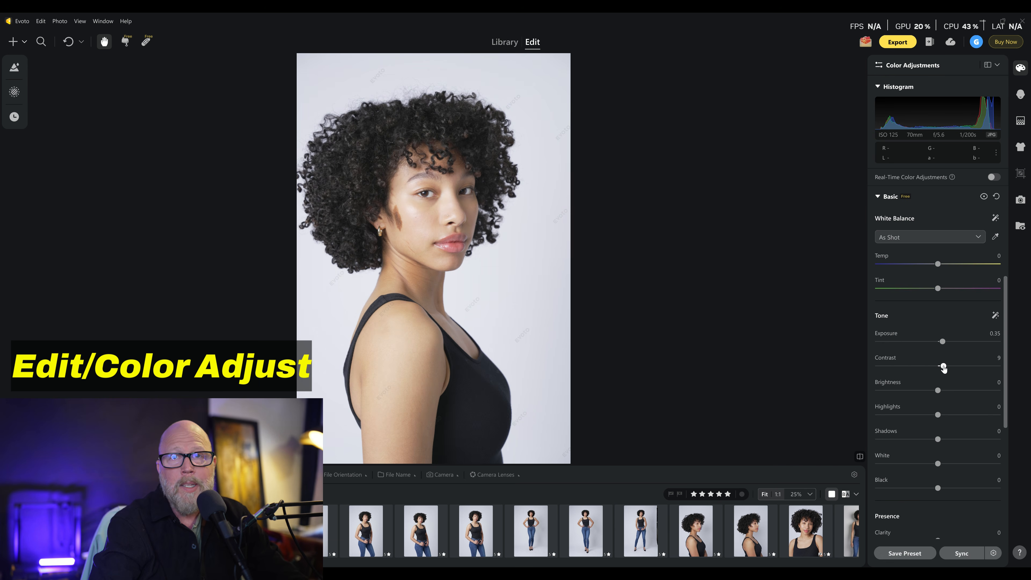
{"action": "left_click_drag", "start_coordinate": [944, 367], "coordinate": [966, 367]}
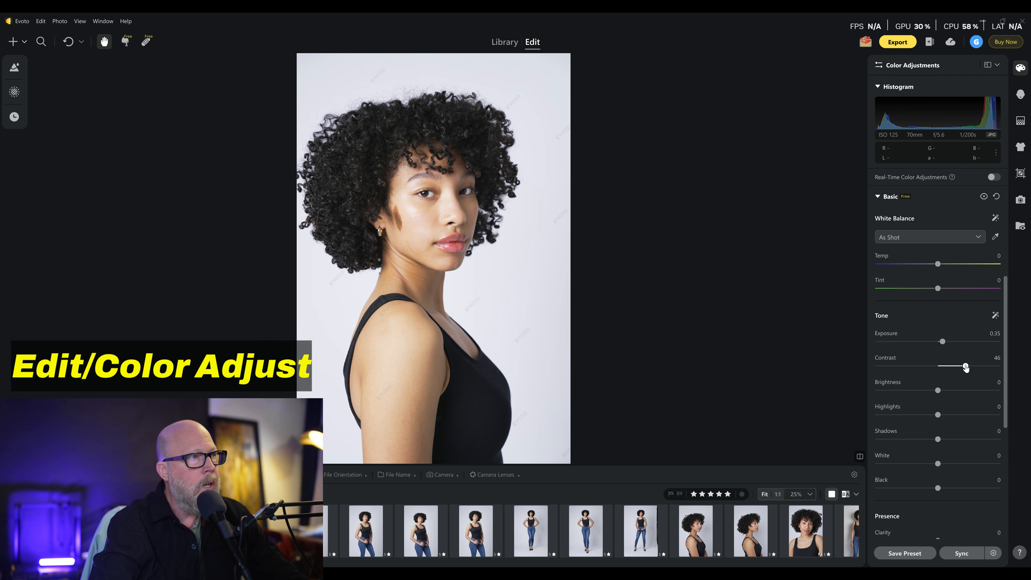
{"action": "left_click_drag", "start_coordinate": [966, 367], "coordinate": [984, 366]}
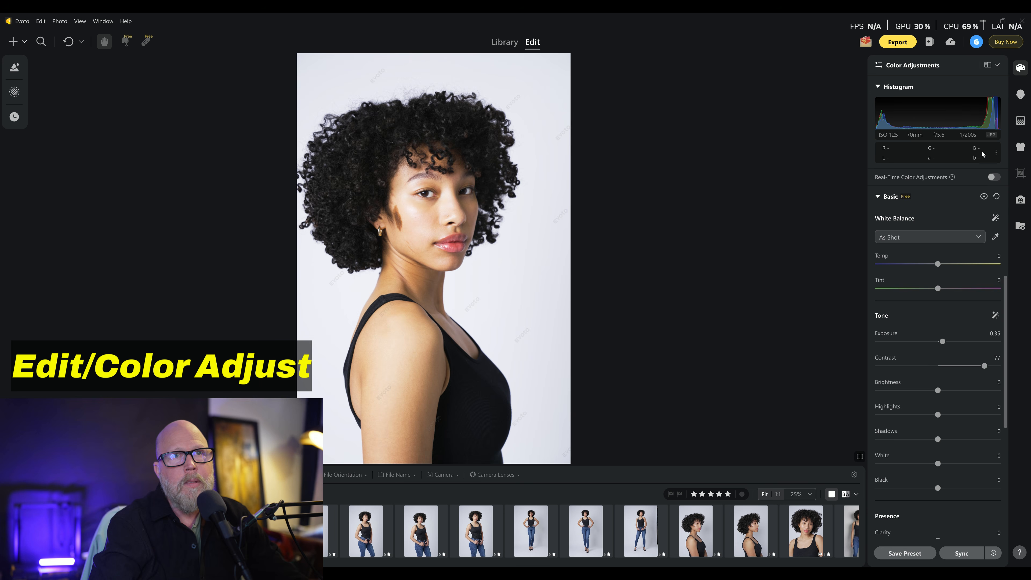
{"action": "left_click", "coordinate": [996, 177]}
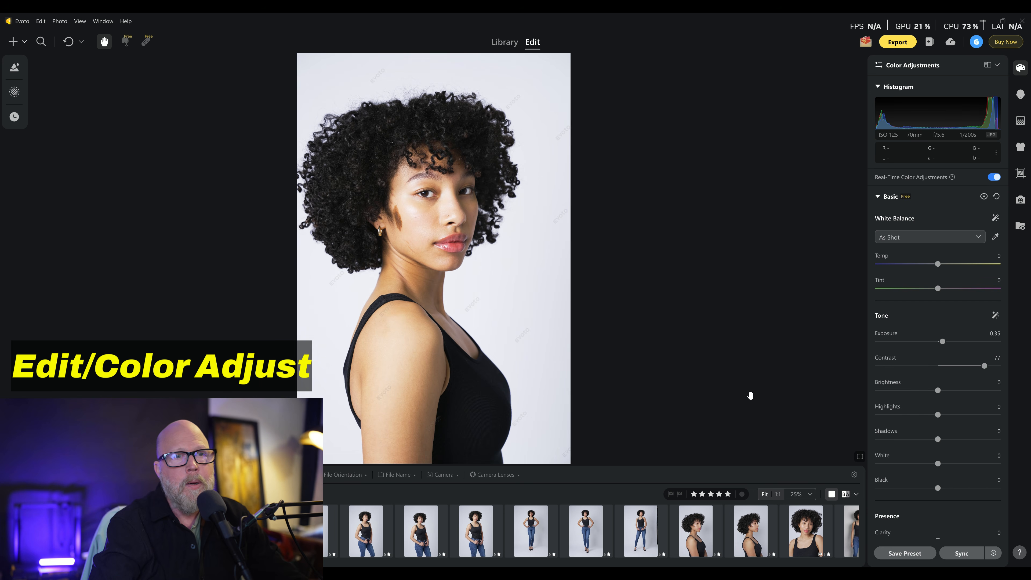
Reset the portrait's Contrast and Exposure to 0, and open the saved personal presets
{"action": "double_click", "coordinate": [984, 366]}
{"action": "double_click", "coordinate": [940, 342]}
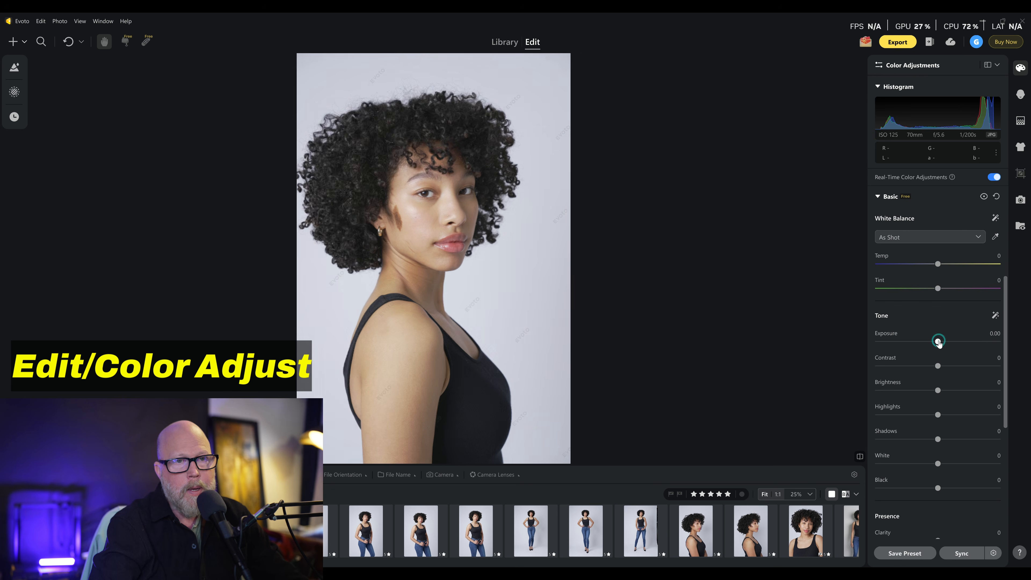
{"action": "left_click", "coordinate": [14, 69]}
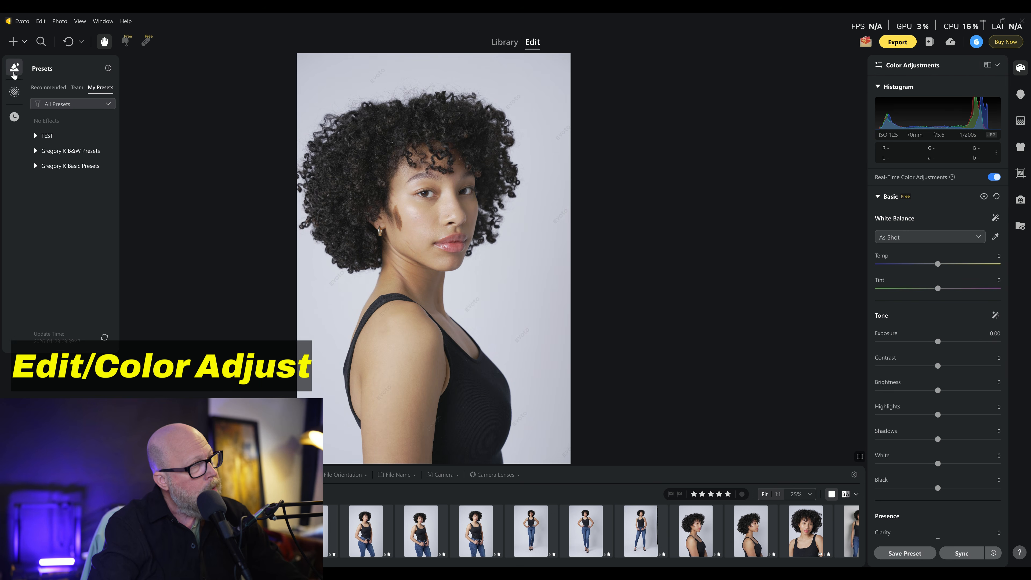
Look over the portrait's Masks and edit History, and return to the saved personal presets
{"action": "left_click", "coordinate": [14, 95]}
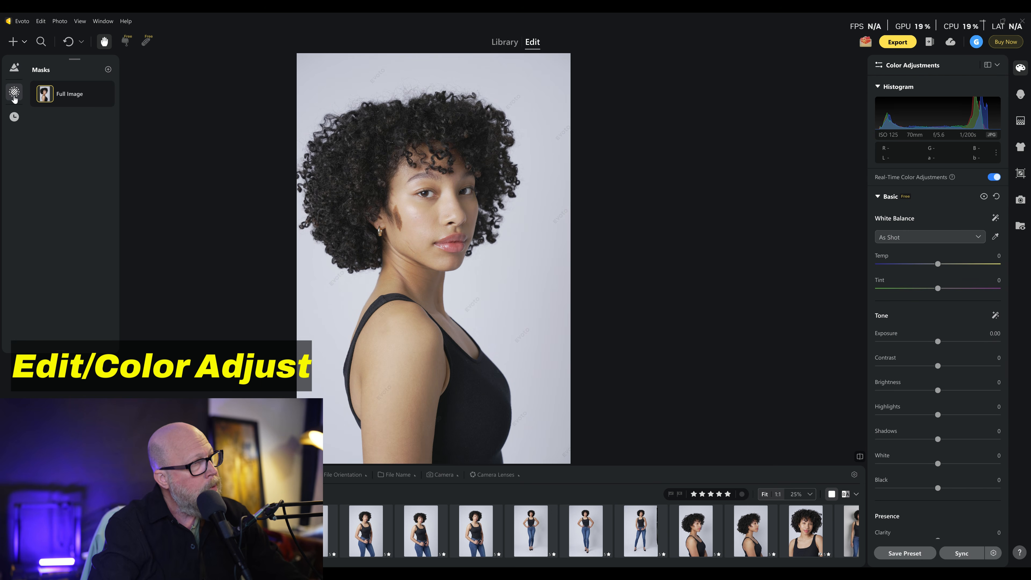
{"action": "left_click", "coordinate": [14, 117]}
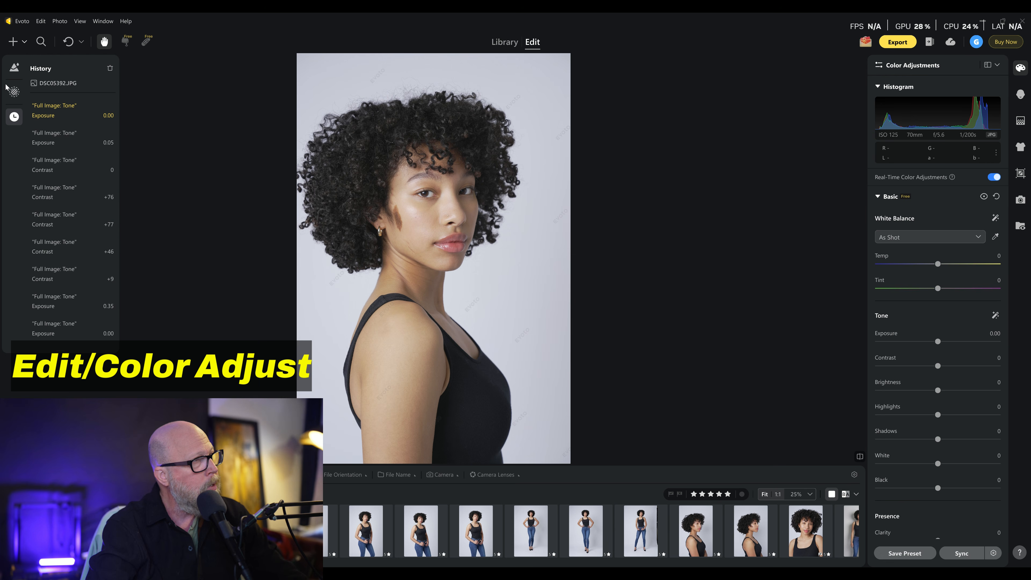
{"action": "left_click", "coordinate": [11, 95]}
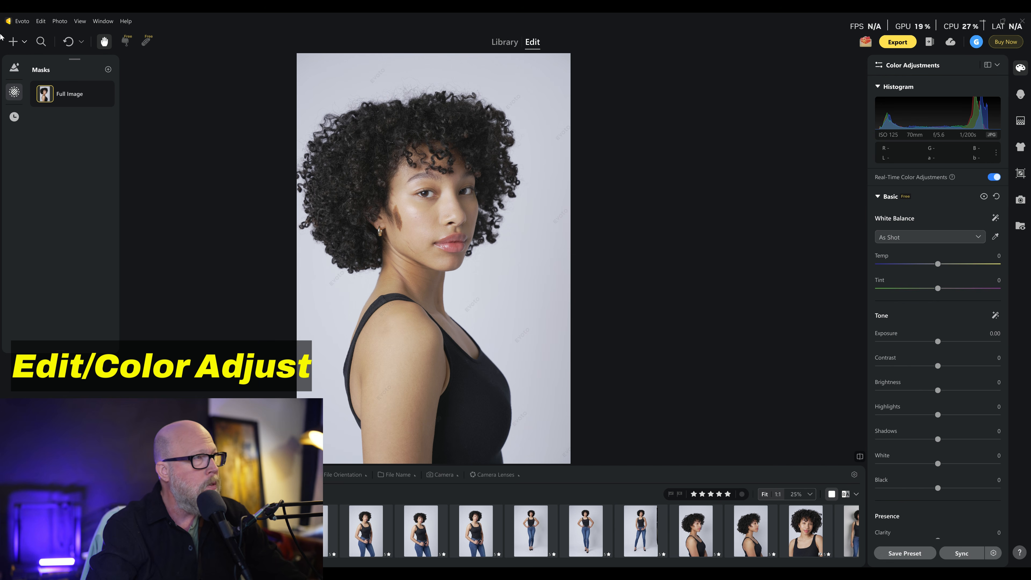
{"action": "left_click", "coordinate": [13, 69]}
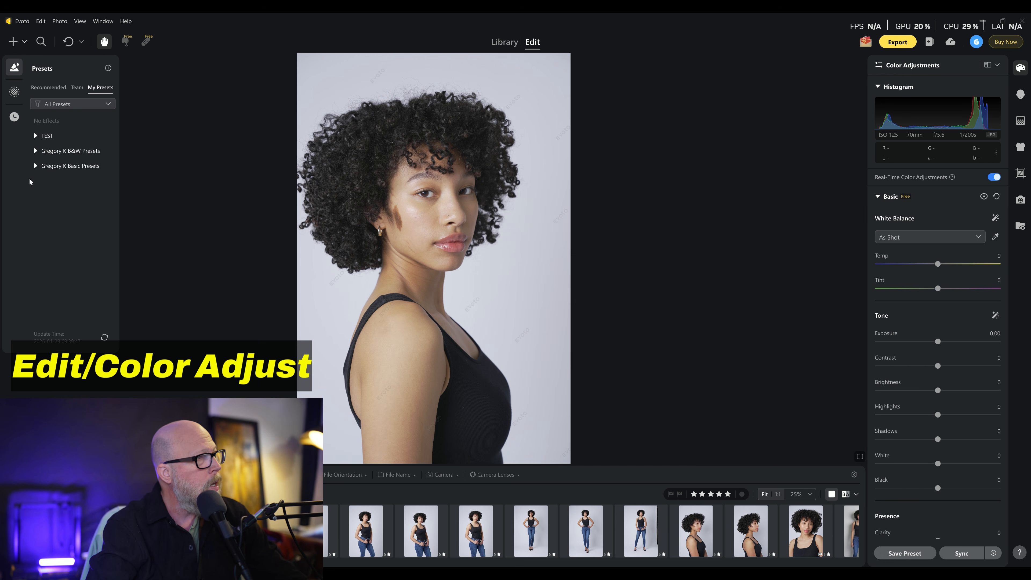
Browse the B&W preset group, and apply the Color Adjust Only preset from the Basic Presets group to the portrait
{"action": "left_click", "coordinate": [36, 152]}
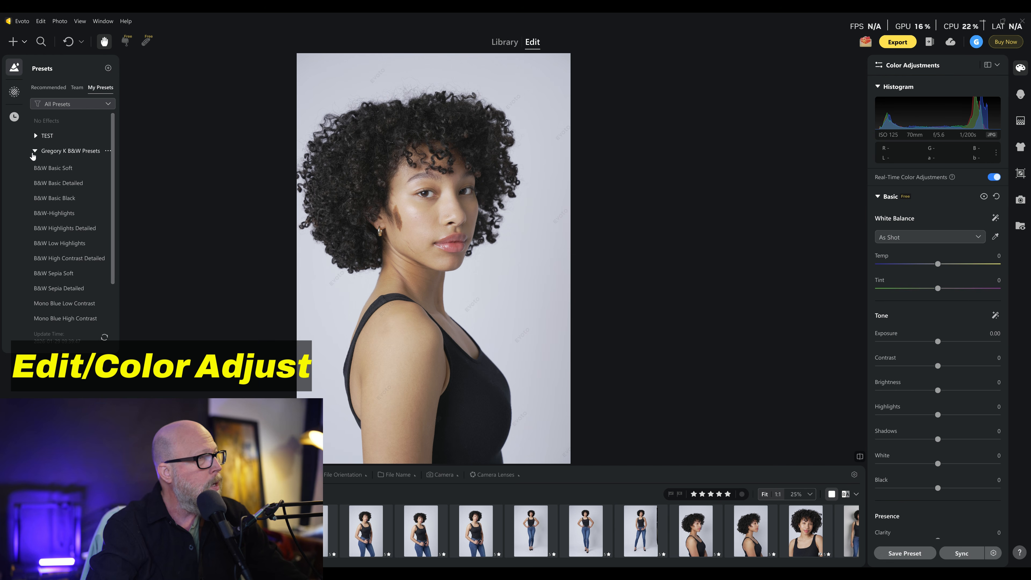
{"action": "left_click", "coordinate": [33, 156]}
{"action": "left_click", "coordinate": [34, 168]}
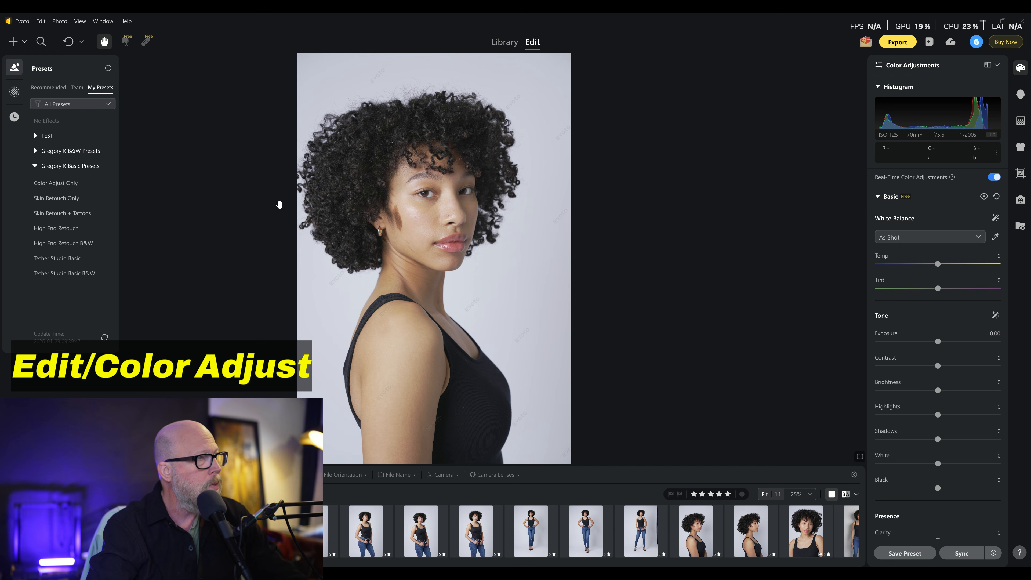
{"action": "mouse_move", "coordinate": [56, 186]}
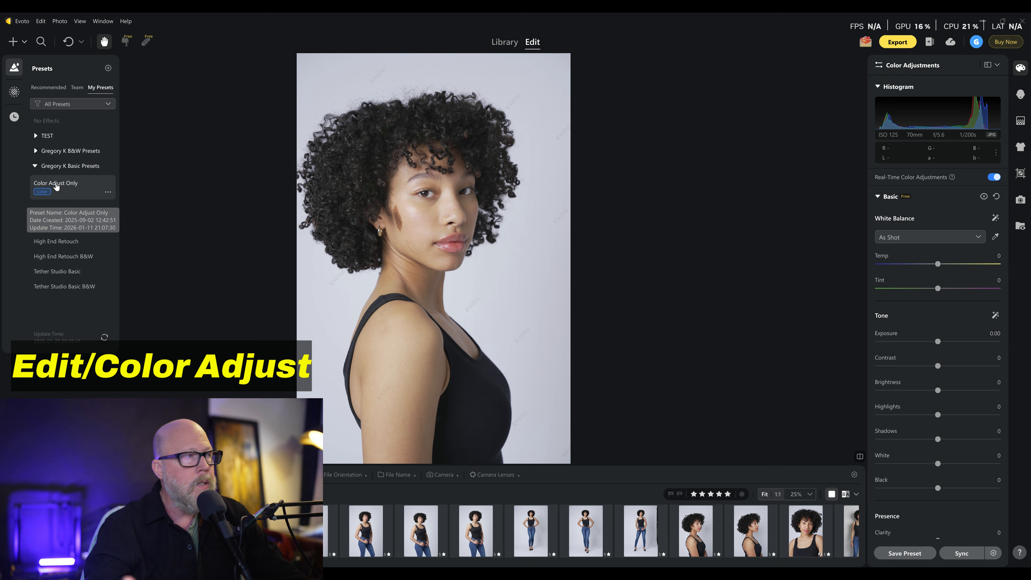
{"action": "left_click", "coordinate": [56, 186]}
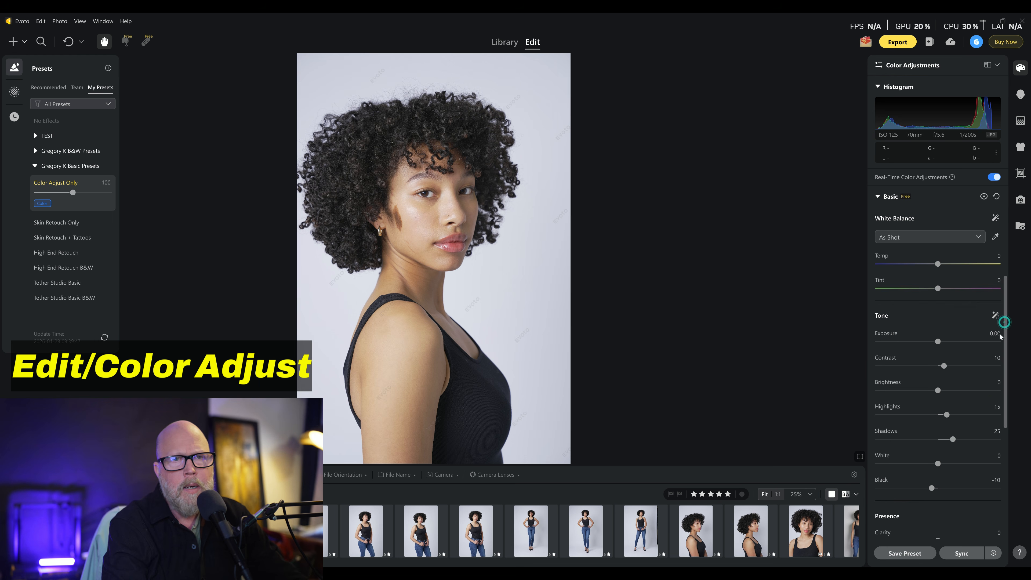
Examine the applied preset's tone, presence and Detail settings and its strength, and collapse the Basic Presets group
{"action": "left_click_drag", "start_coordinate": [1005, 324], "coordinate": [1009, 398]}
{"action": "scroll", "coordinate": [1010, 398], "scroll_direction": "down", "scroll_amount": 5}
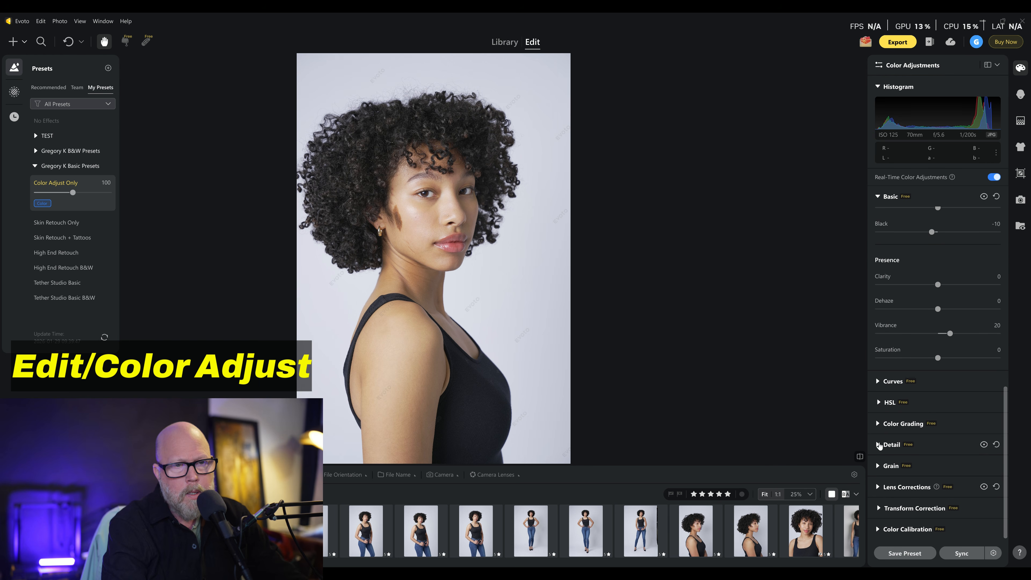
{"action": "left_click", "coordinate": [879, 443]}
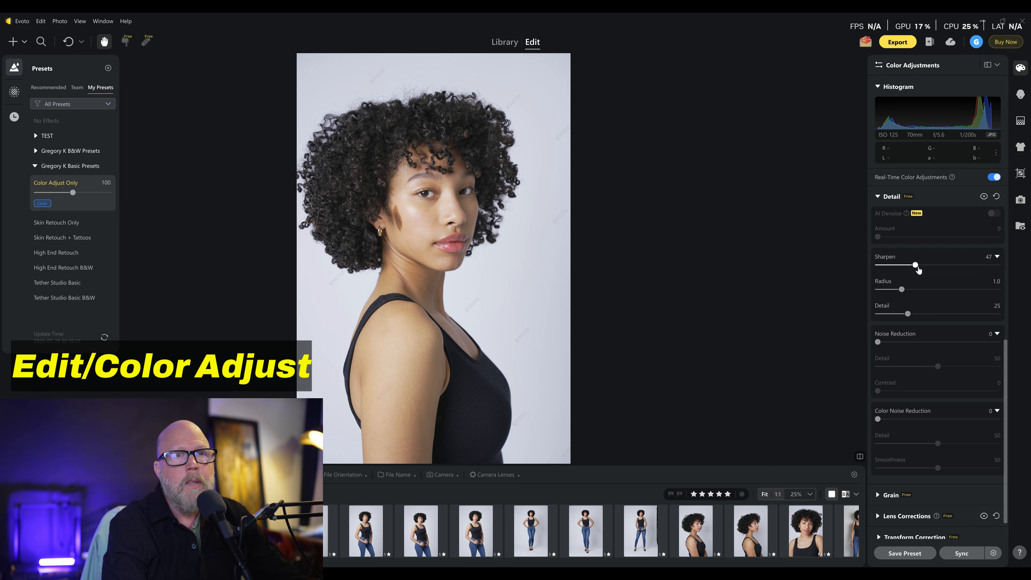
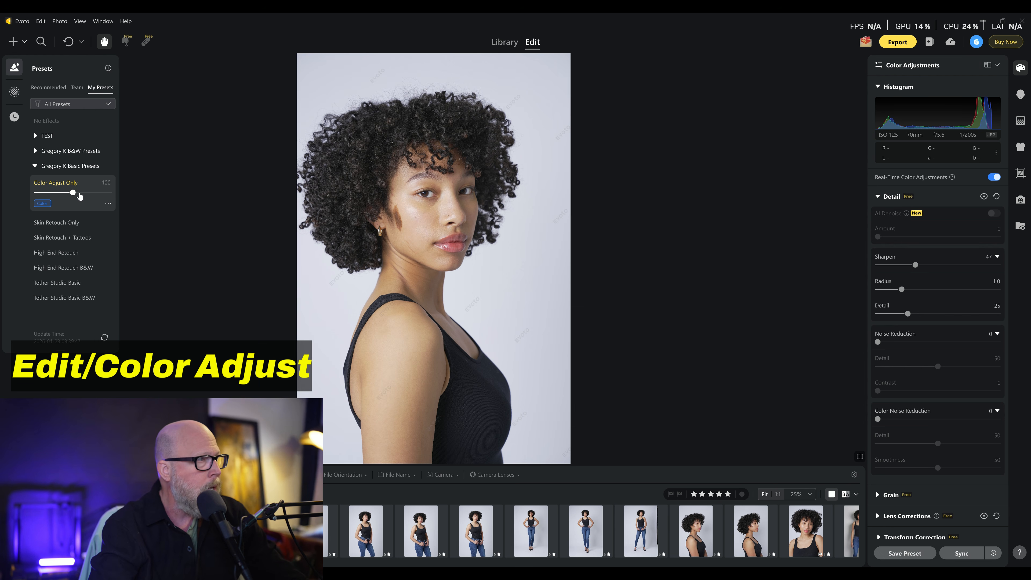
{"action": "mouse_move", "coordinate": [74, 193]}
{"action": "left_mouse_down"}
{"action": "mouse_move", "coordinate": [142, 198]}
{"action": "mouse_move", "coordinate": [57, 198]}
{"action": "mouse_move", "coordinate": [72, 192]}
{"action": "left_mouse_up"}
{"action": "left_click", "coordinate": [35, 166]}
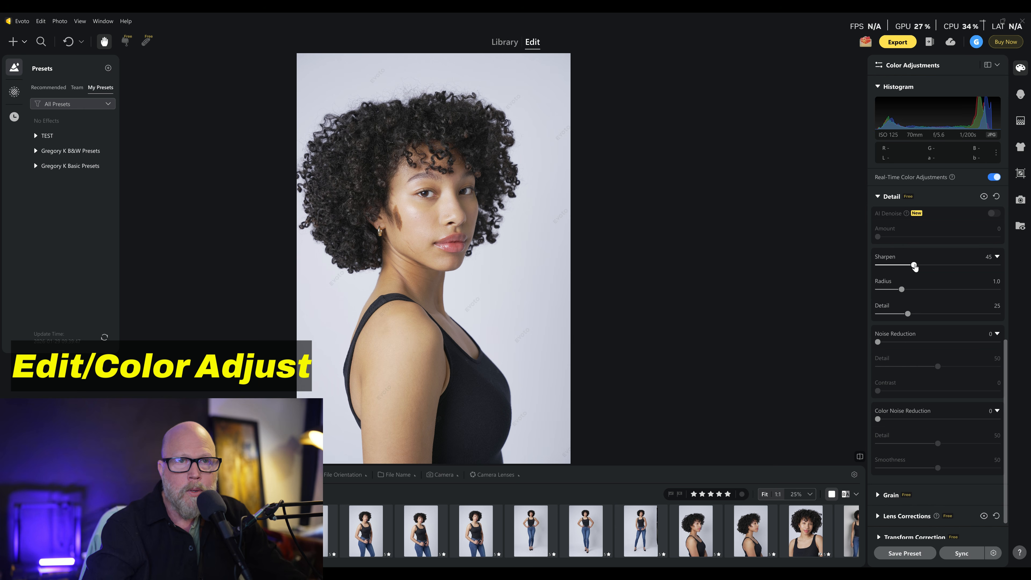
Look at the Curves controls, and in the HSL hue settings set Orange to 7 and reset Red to 0
{"action": "scroll", "coordinate": [918, 354], "scroll_direction": "up", "scroll_amount": 6}
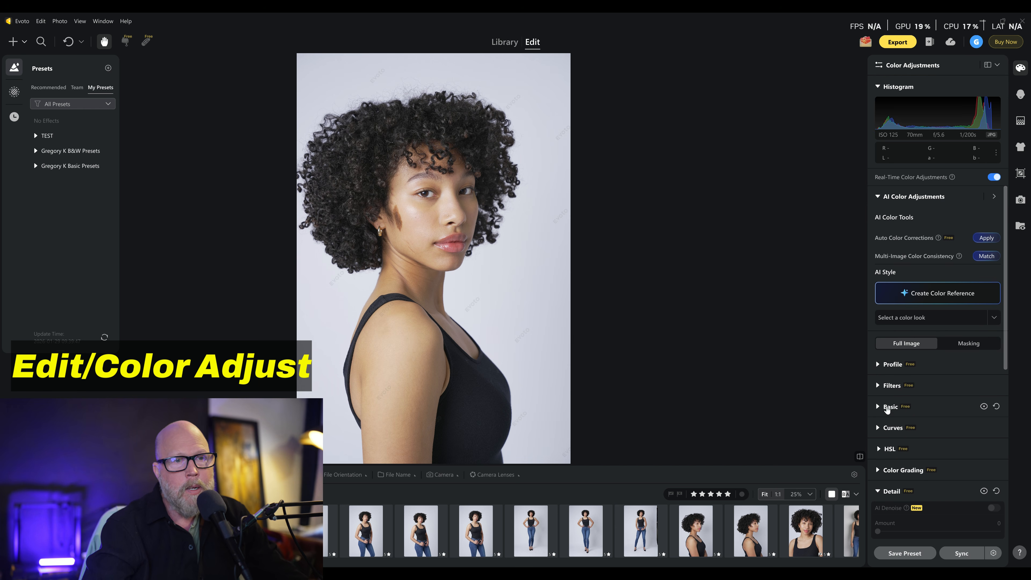
{"action": "left_click", "coordinate": [878, 428]}
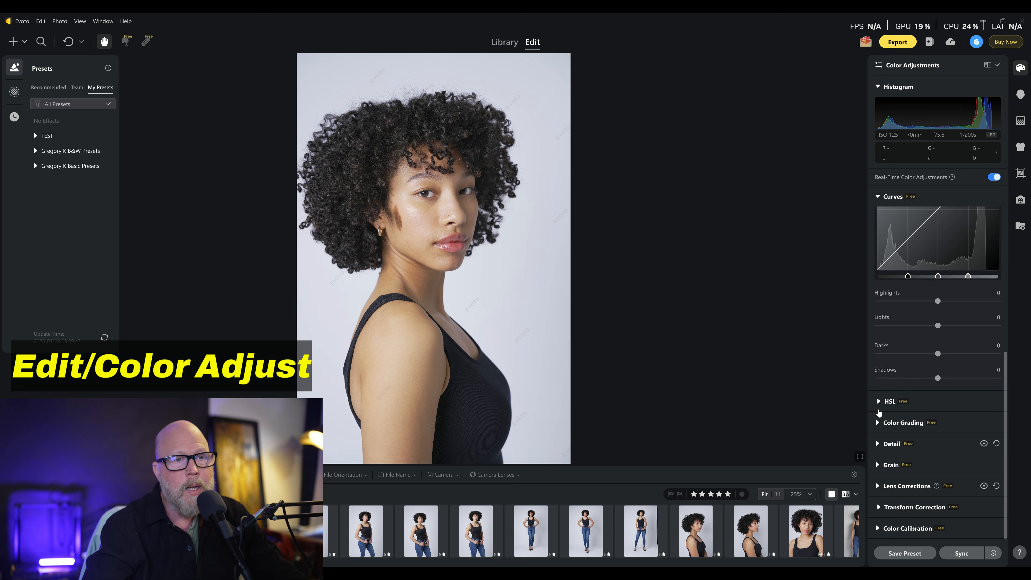
{"action": "left_click", "coordinate": [878, 401]}
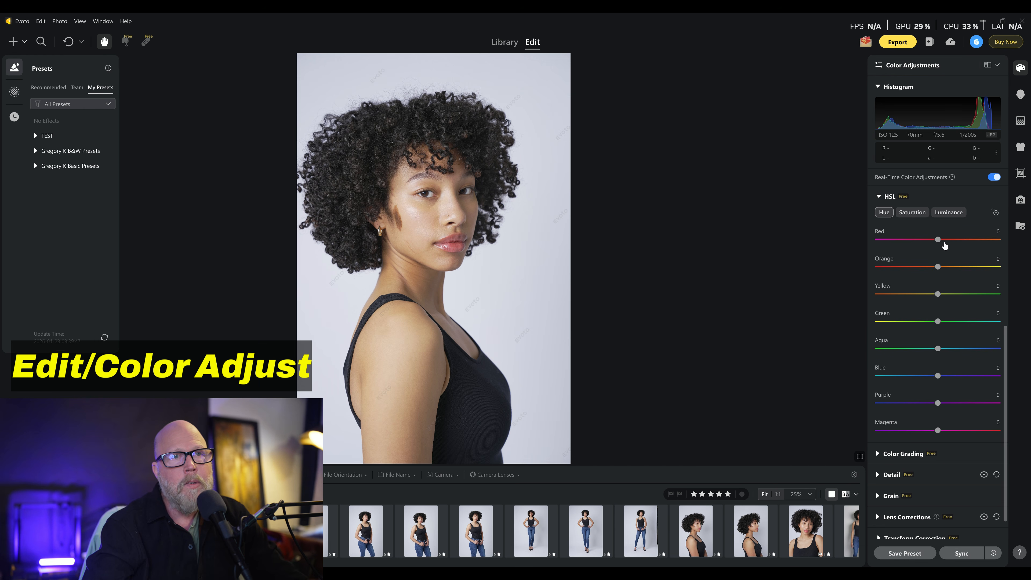
{"action": "left_click_drag", "start_coordinate": [938, 267], "coordinate": [940, 245]}
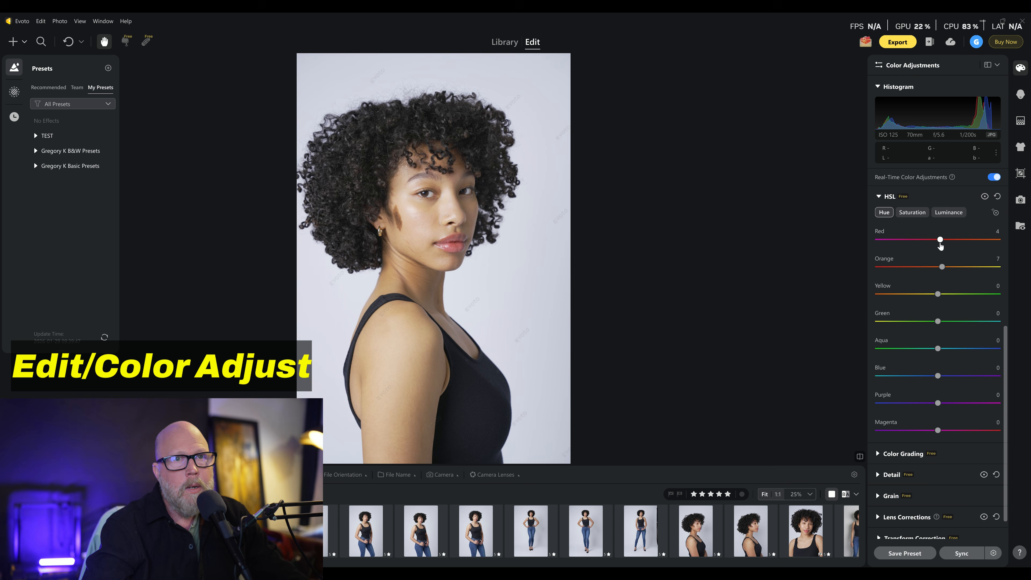
{"action": "double_click", "coordinate": [940, 240]}
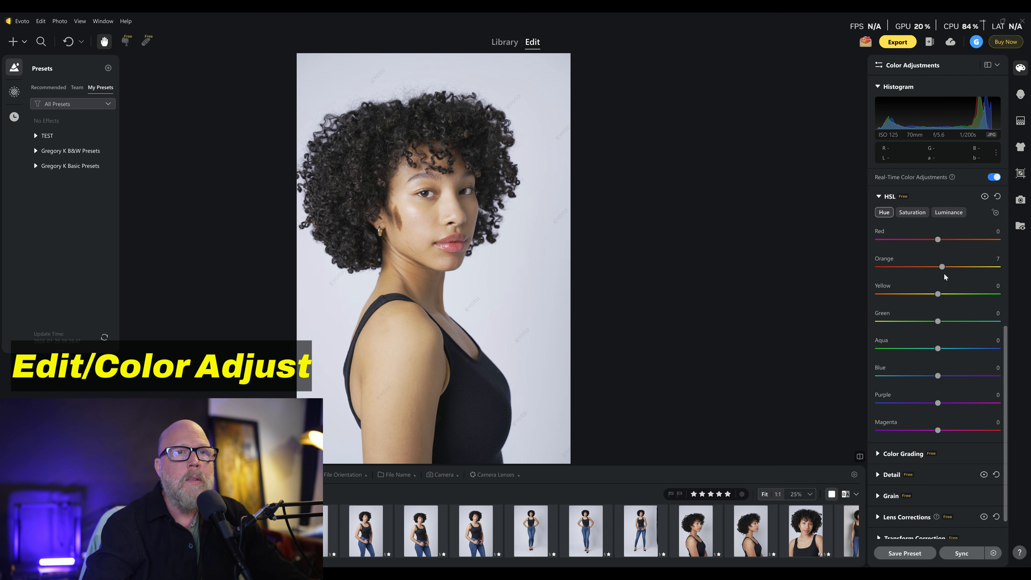
Try warming the portrait's white balance with Temp at 23, and restore white balance to As Shot
{"action": "scroll", "coordinate": [945, 277], "scroll_direction": "up", "scroll_amount": 5}
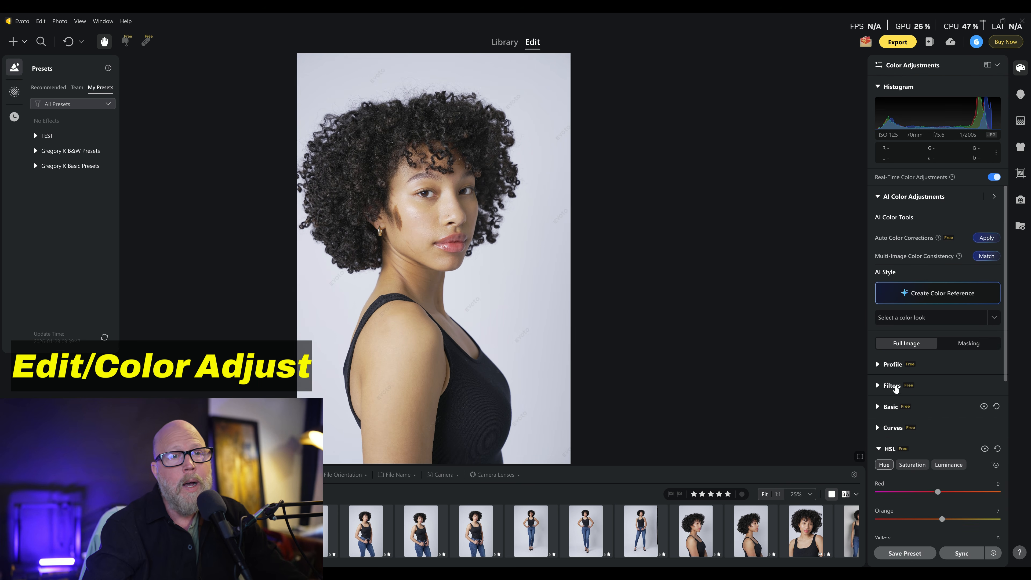
{"action": "left_click", "coordinate": [886, 406]}
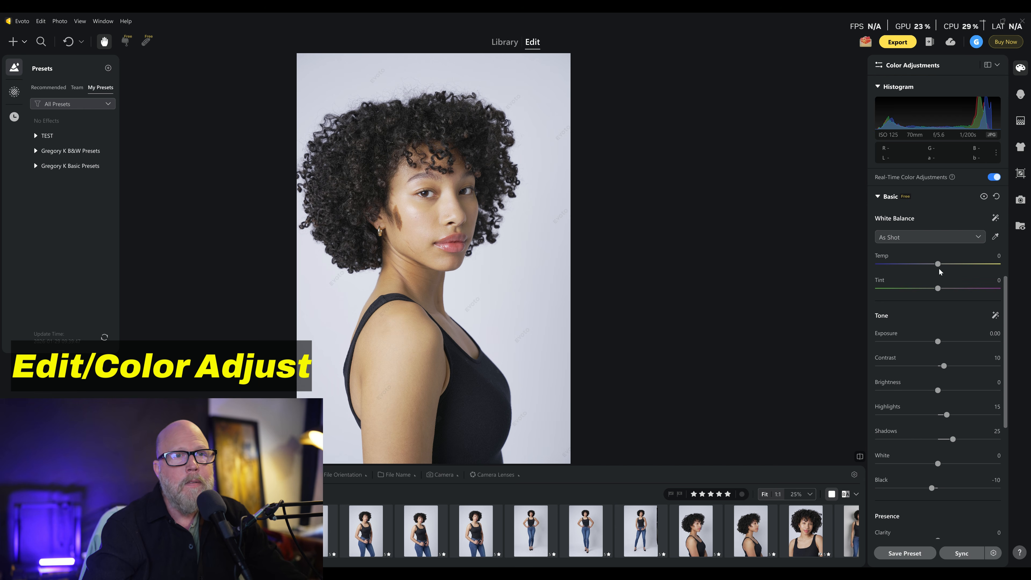
{"action": "left_click_drag", "start_coordinate": [939, 264], "coordinate": [955, 265]}
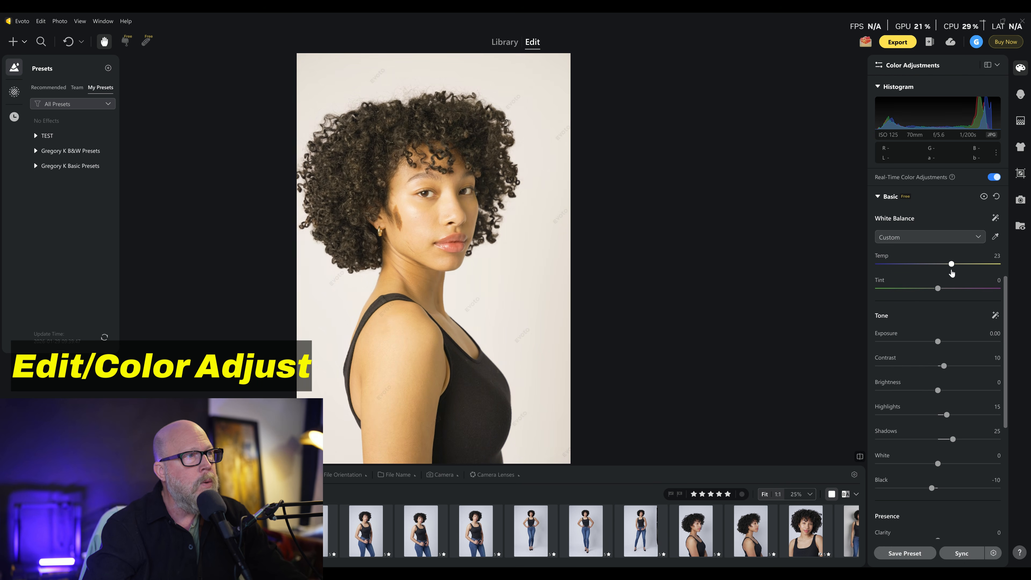
{"action": "mouse_move", "coordinate": [952, 272]}
{"action": "left_mouse_down"}
{"action": "mouse_move", "coordinate": [933, 286]}
{"action": "mouse_move", "coordinate": [939, 268]}
{"action": "left_mouse_up"}
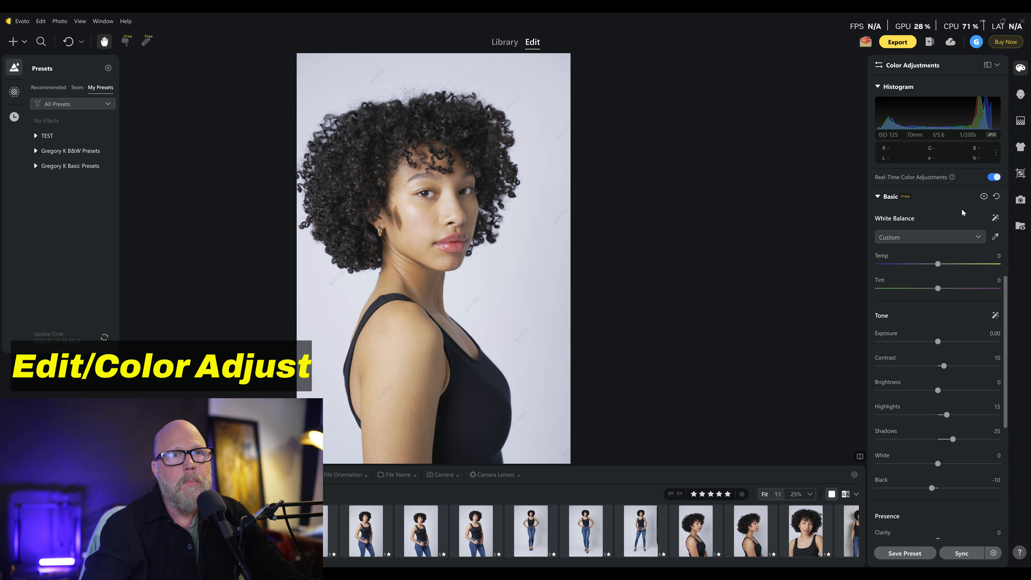
{"action": "left_click", "coordinate": [905, 233]}
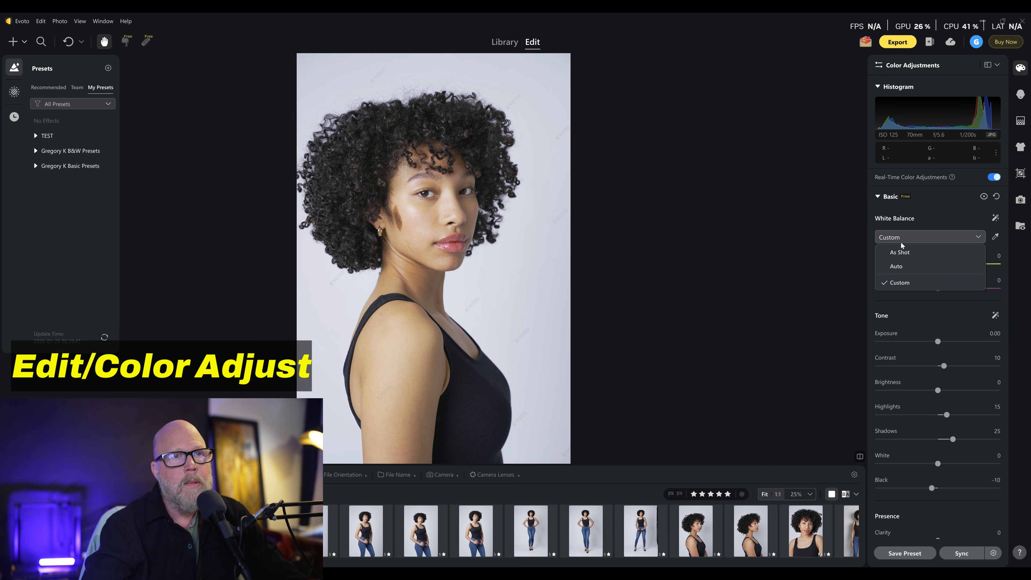
{"action": "left_click", "coordinate": [899, 251]}
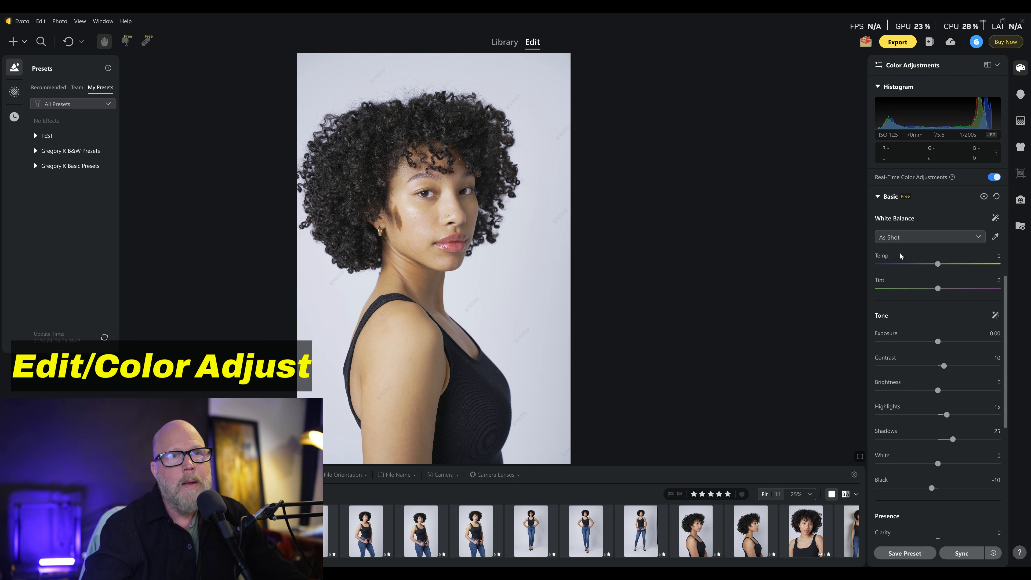
Try Custom white balance with the AI White Balance Adjustment, and set white balance back to As Shot
{"action": "left_click", "coordinate": [925, 239]}
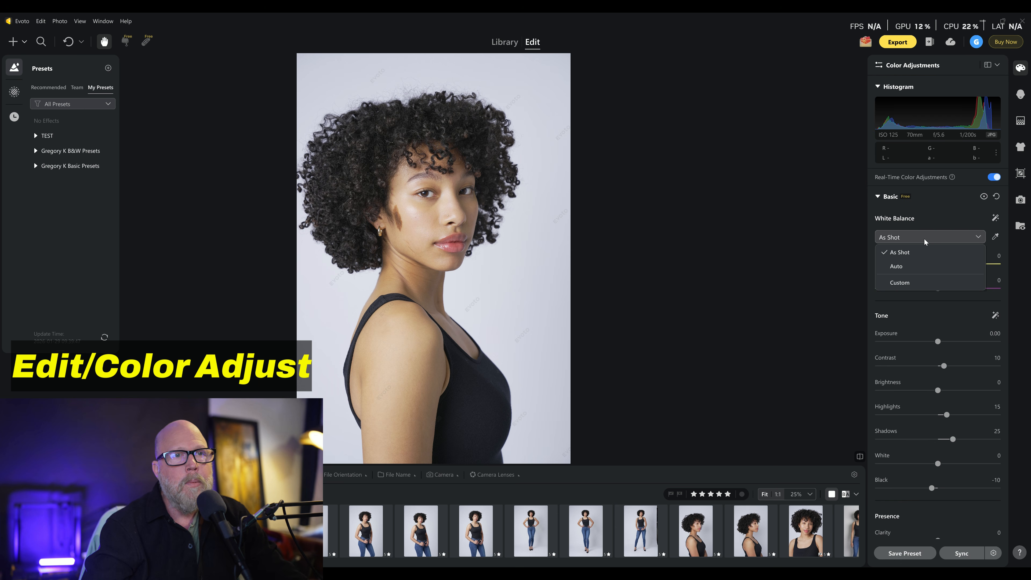
{"action": "left_click", "coordinate": [899, 283]}
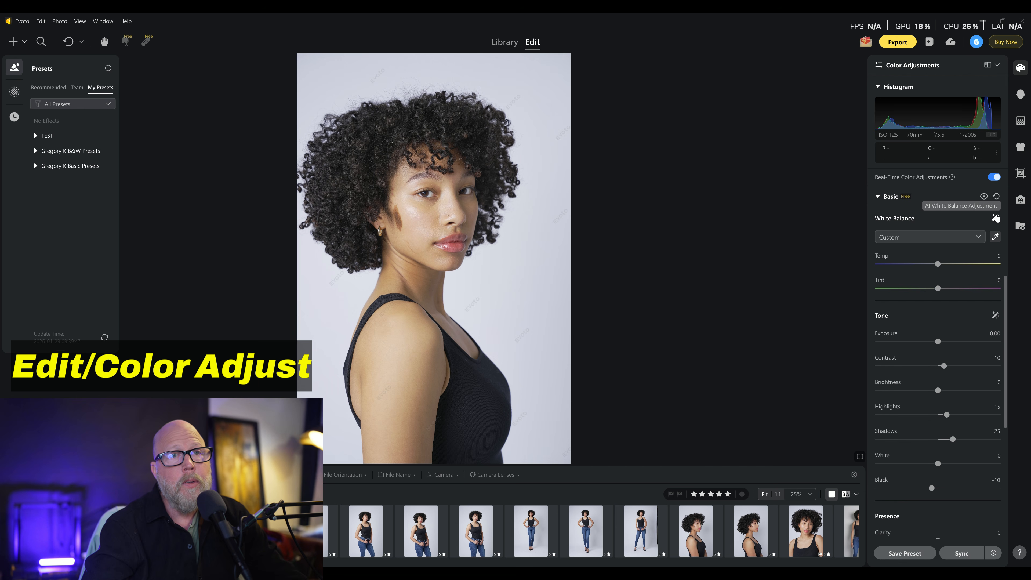
{"action": "left_click", "coordinate": [995, 218]}
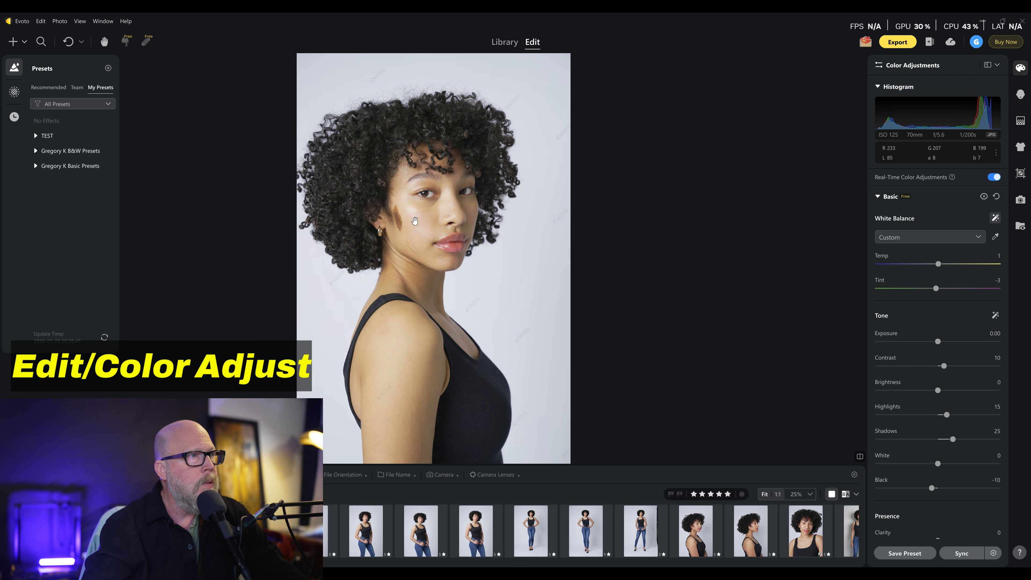
{"action": "left_click", "coordinate": [936, 239]}
{"action": "left_click", "coordinate": [935, 238]}
{"action": "left_click", "coordinate": [936, 239]}
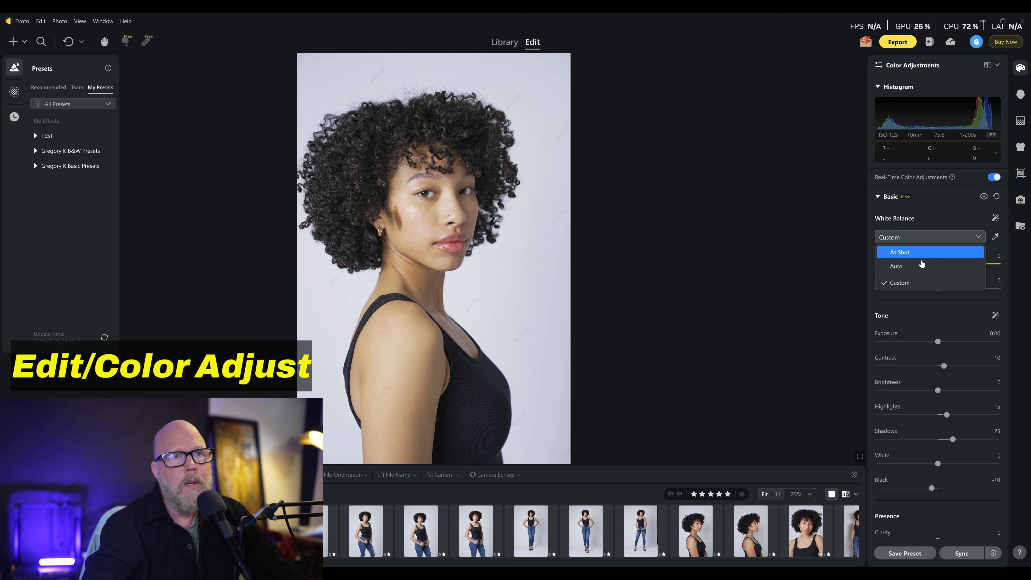
{"action": "left_click", "coordinate": [917, 252]}
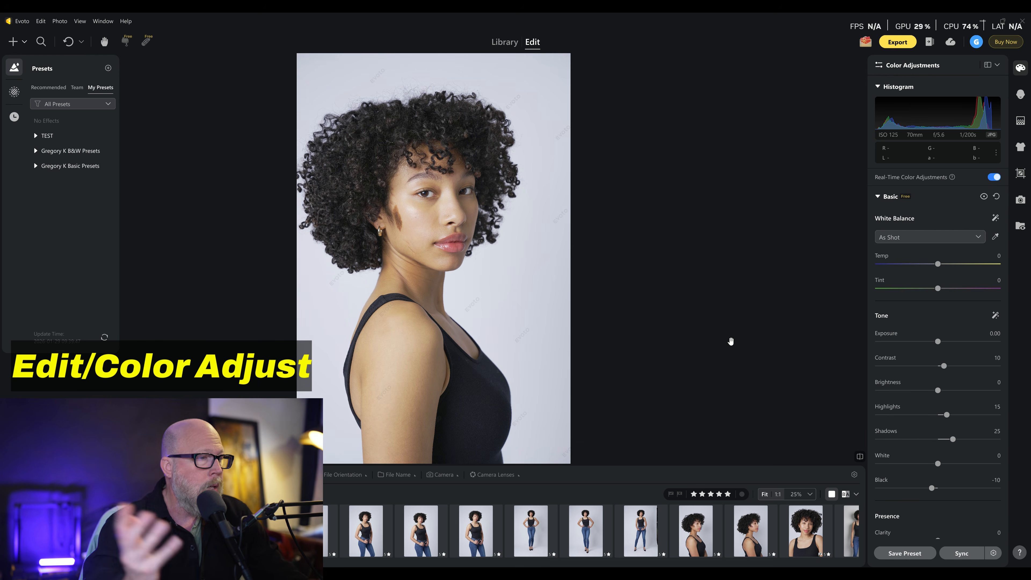
Return to the AI color tools, try Auto Color Corrections, and select all photos in the filmstrip
{"action": "left_click", "coordinate": [876, 197]}
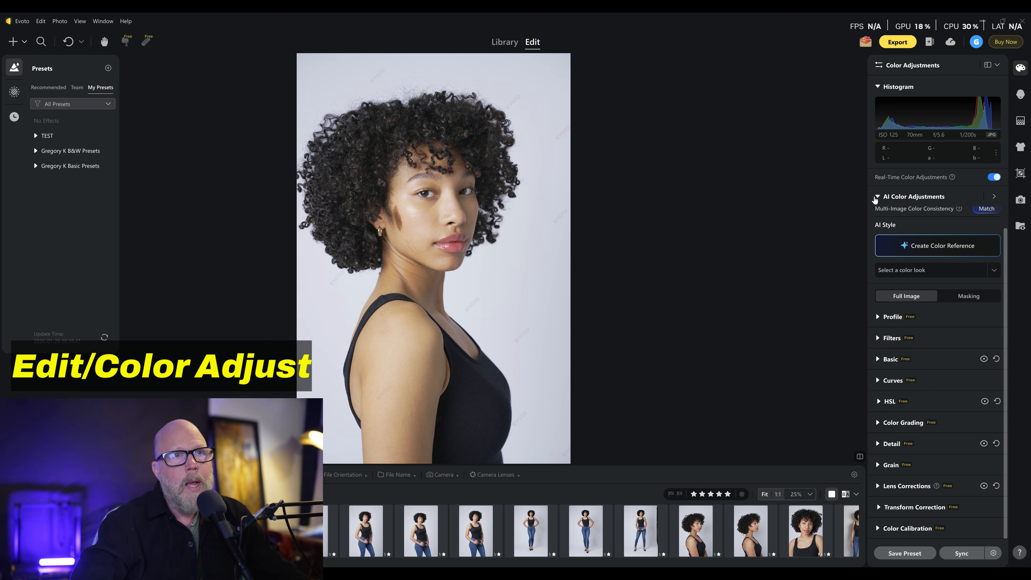
{"action": "scroll", "coordinate": [915, 226], "scroll_direction": "up", "scroll_amount": 1}
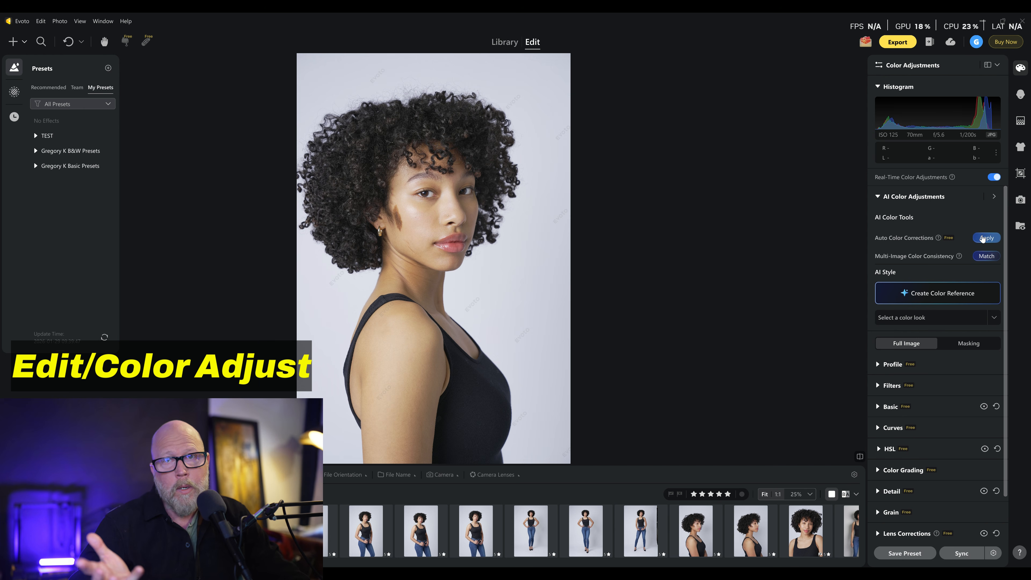
{"action": "left_click", "coordinate": [984, 239]}
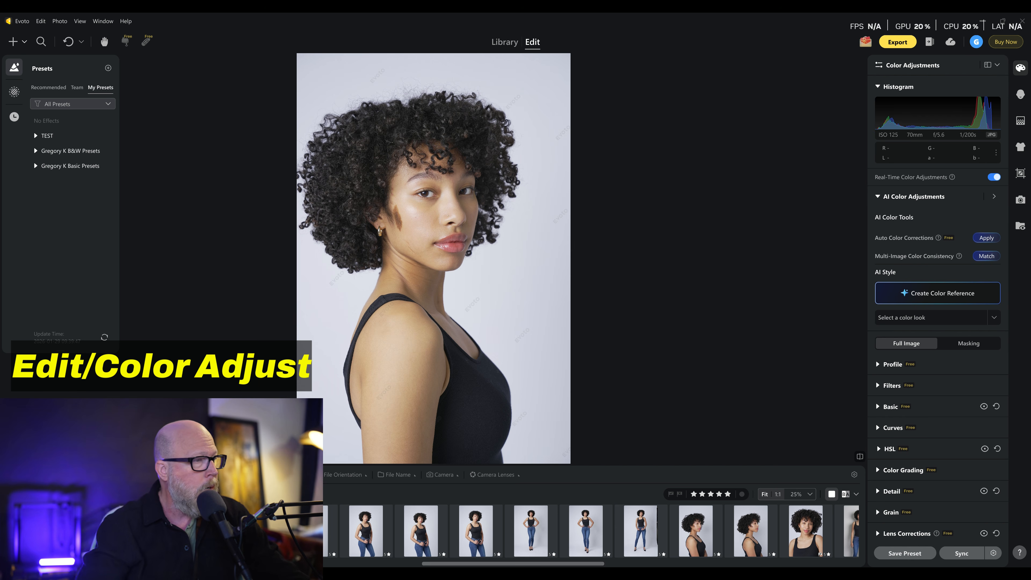
{"action": "key", "text": "ctrl+a"}
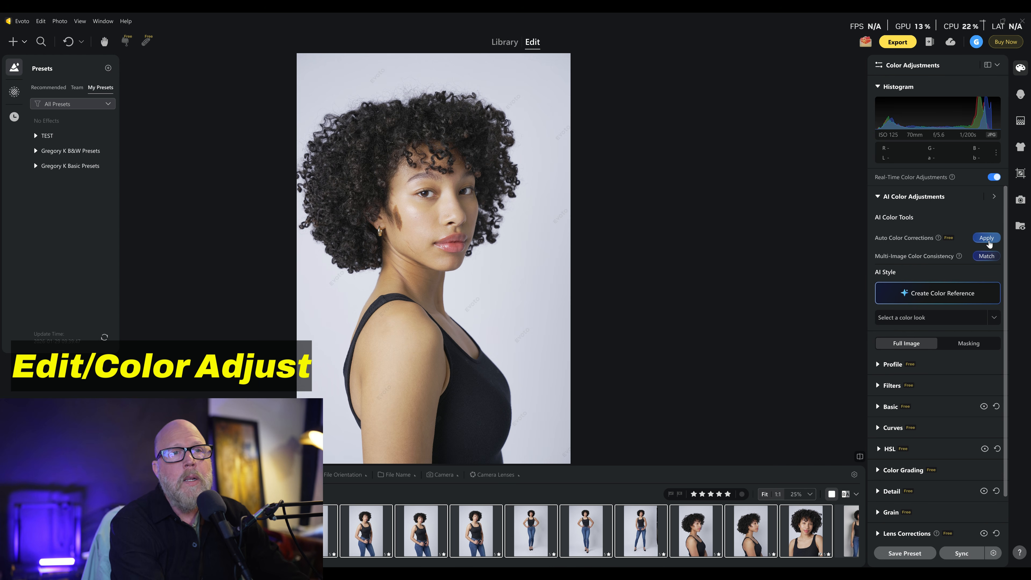
Apply Auto Color Corrections to the front-facing close-up portrait in the black tank top
{"action": "left_click", "coordinate": [808, 533]}
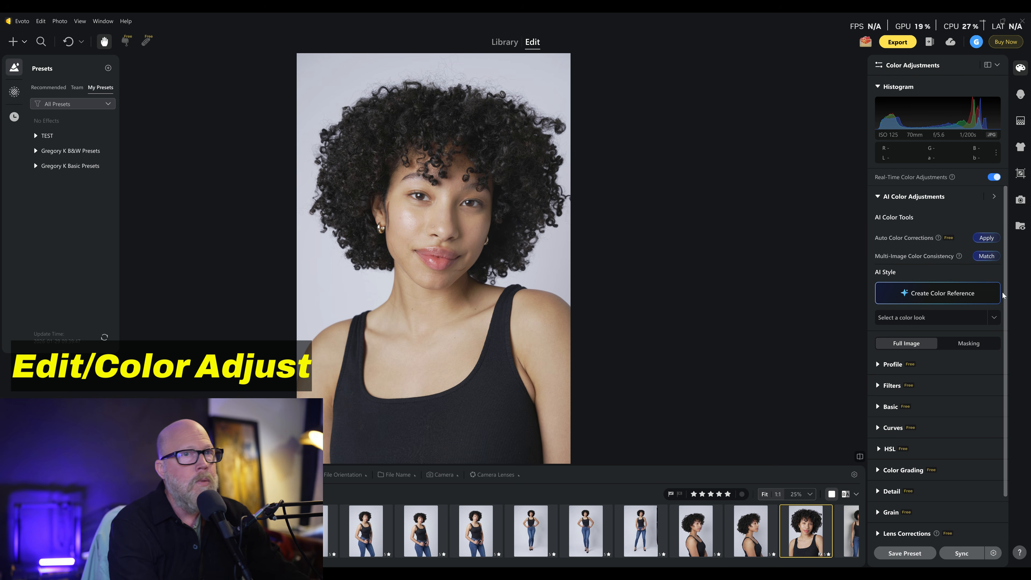
{"action": "left_click", "coordinate": [978, 239]}
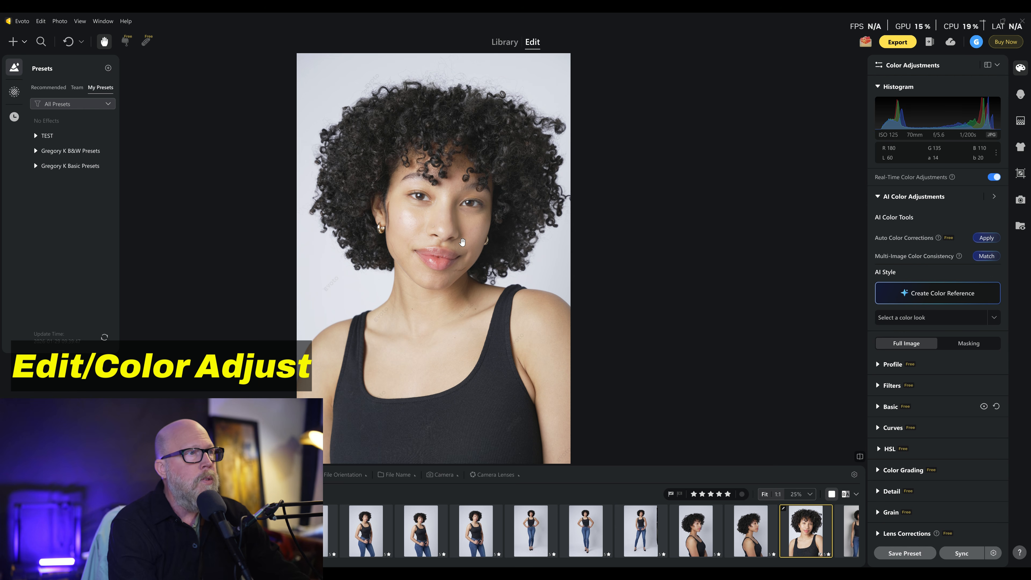
{"action": "scroll", "coordinate": [877, 321], "scroll_direction": "down", "scroll_amount": 1}
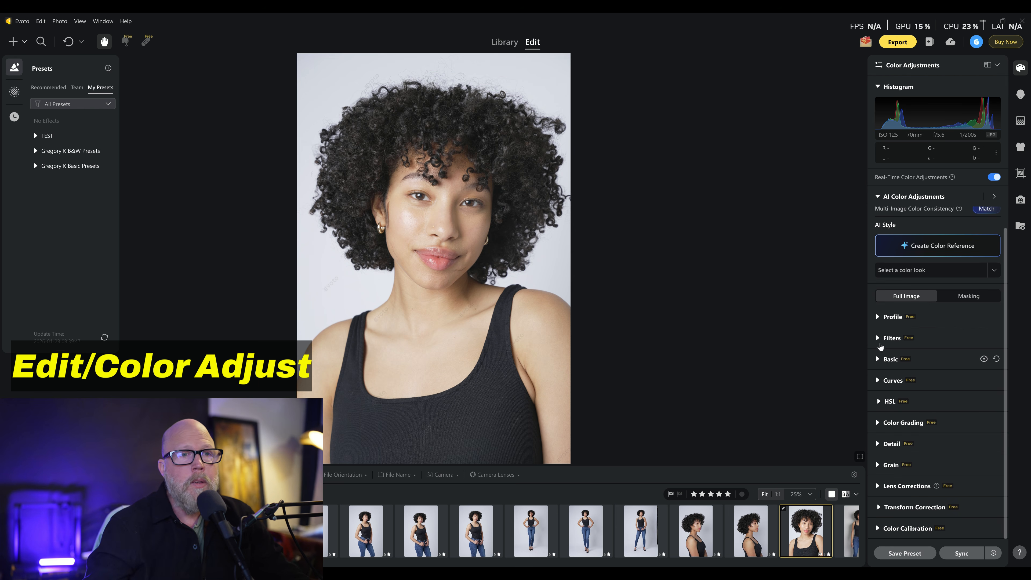
Review the Basic, Curves, HSL, Color Grading and Transform Correction adjustments available for the full image
{"action": "left_click", "coordinate": [879, 359]}
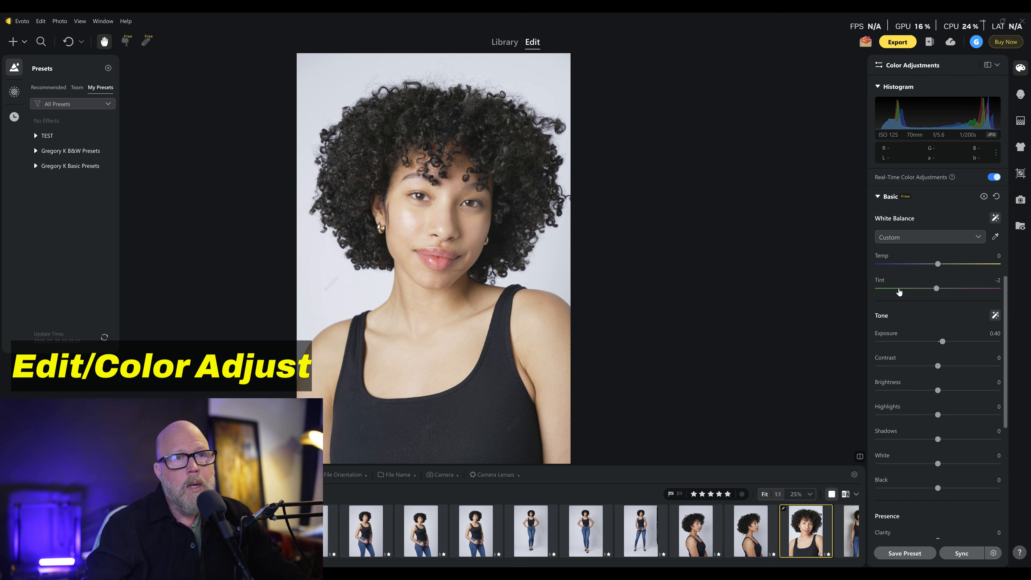
{"action": "left_click", "coordinate": [878, 196]}
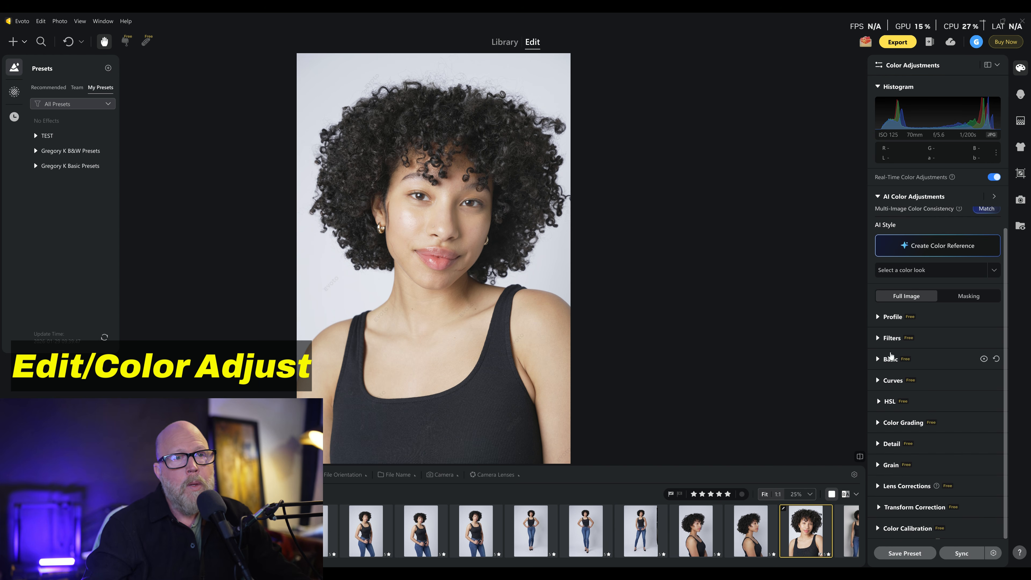
{"action": "left_click", "coordinate": [877, 380]}
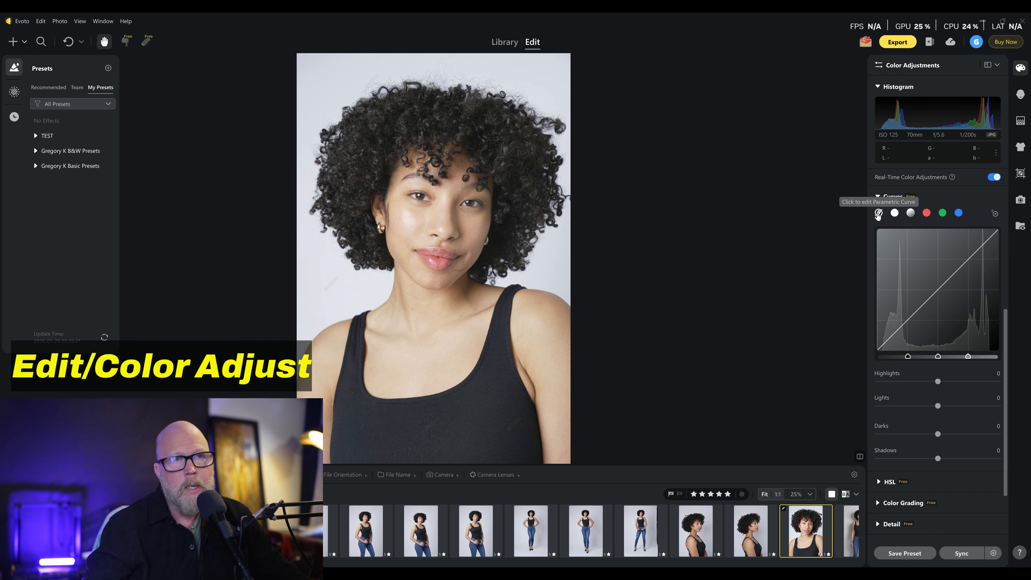
{"action": "left_click", "coordinate": [876, 198]}
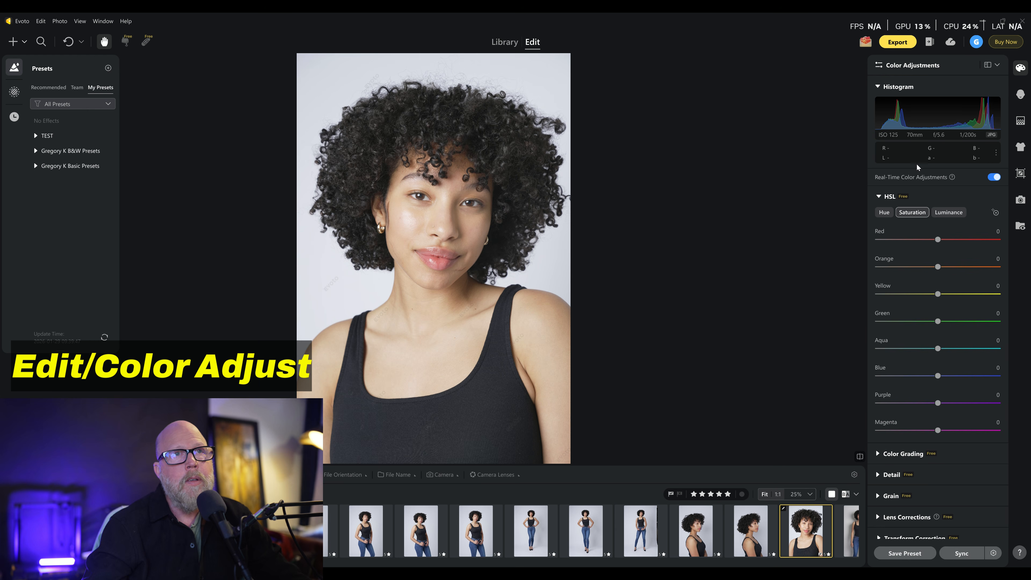
{"action": "left_click", "coordinate": [877, 451]}
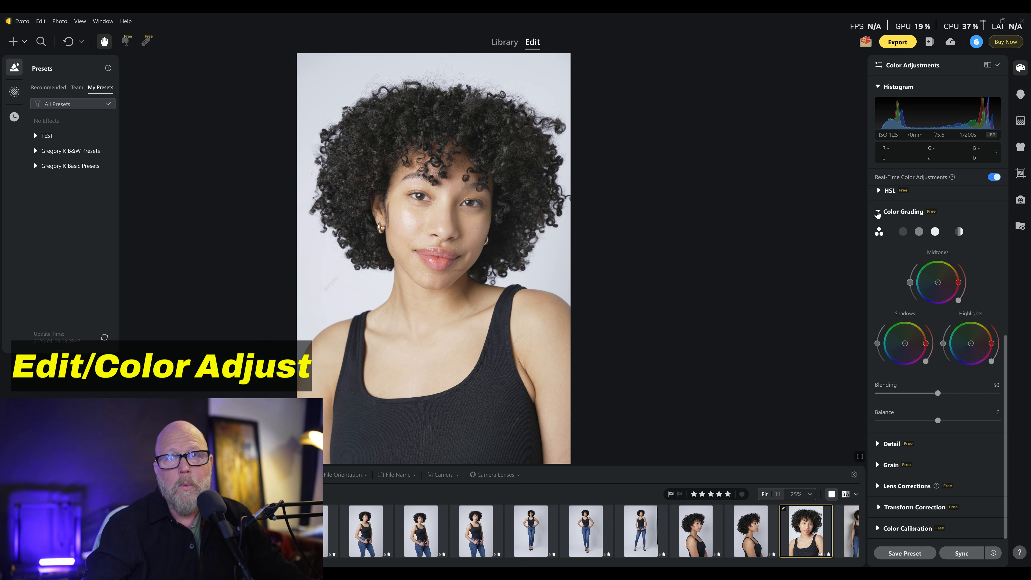
{"action": "left_click", "coordinate": [878, 212]}
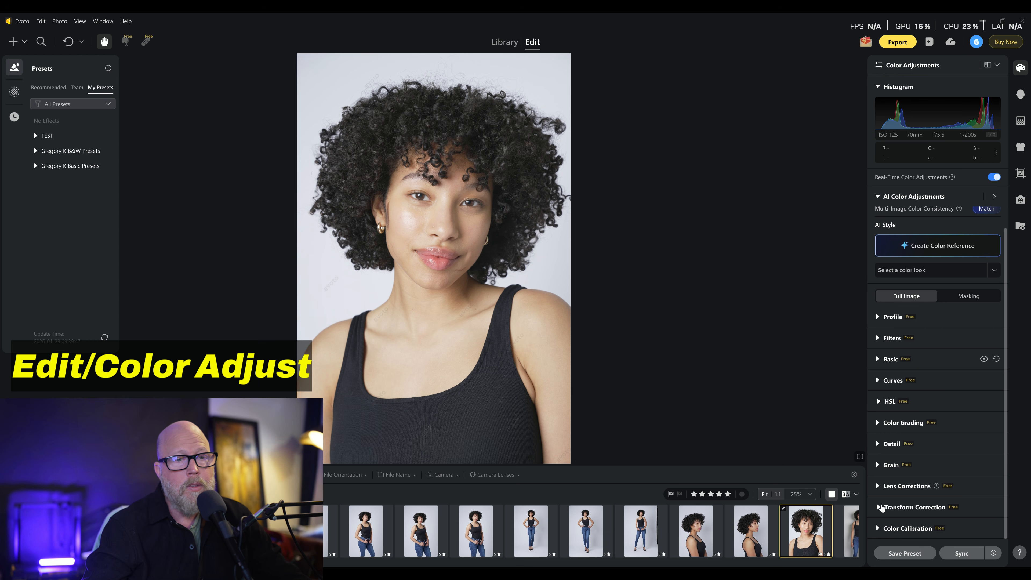
{"action": "left_click", "coordinate": [881, 511]}
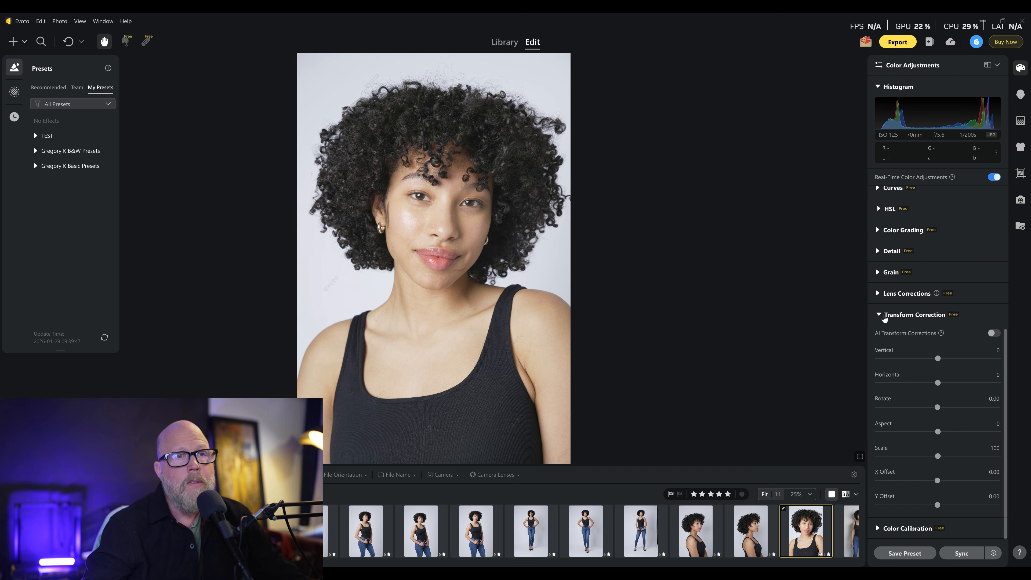
{"action": "left_click", "coordinate": [884, 315]}
{"action": "left_click", "coordinate": [878, 196]}
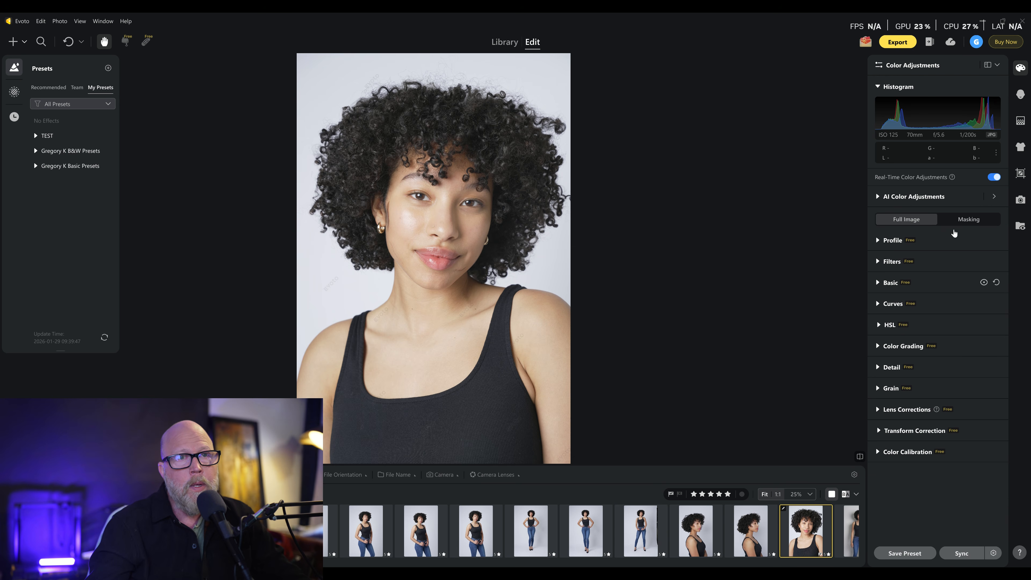
Create an Entire Person mask for Person 1 on the front-facing portrait and open it for editing
{"action": "left_click", "coordinate": [969, 220]}
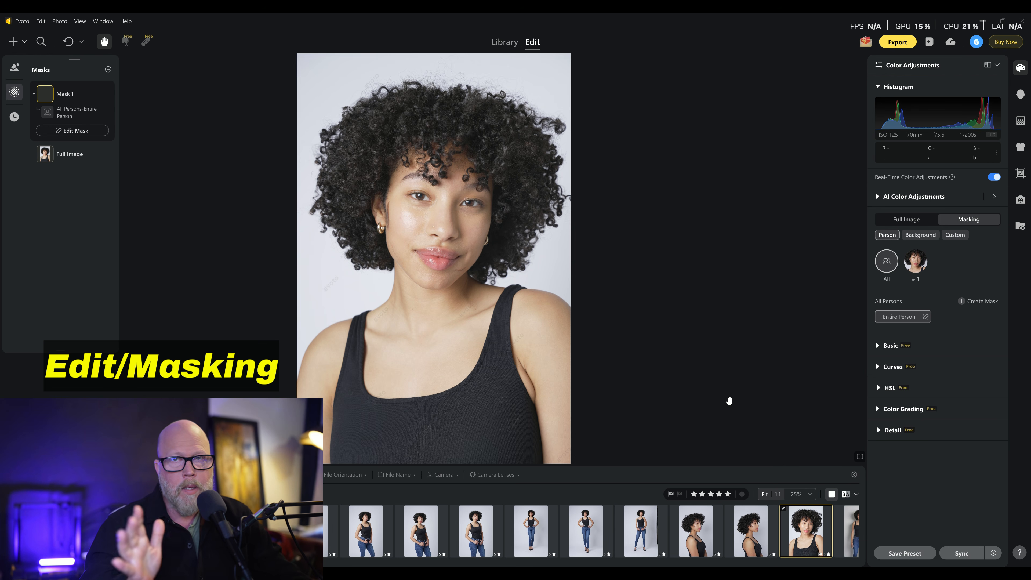
{"action": "left_click", "coordinate": [895, 237]}
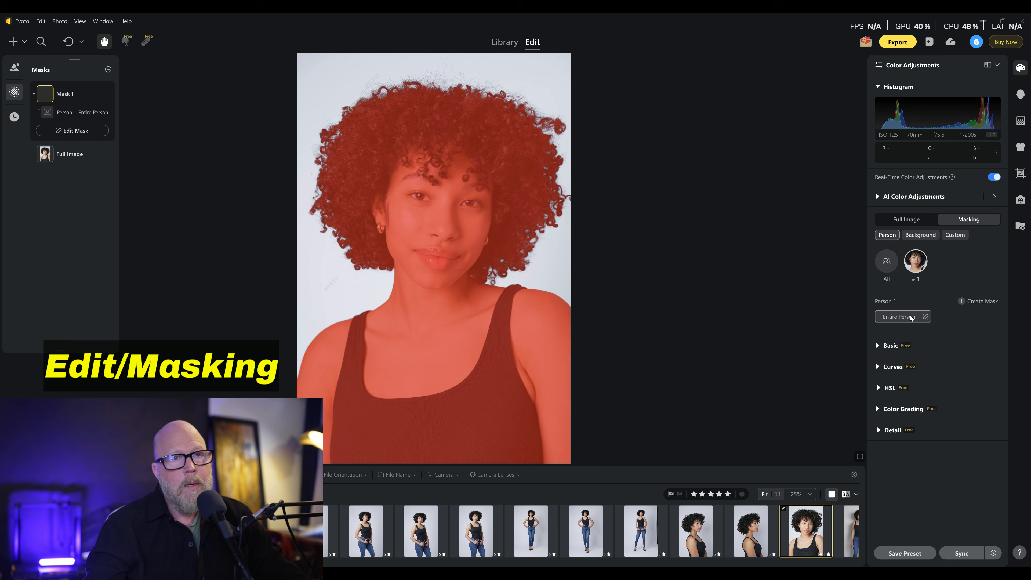
{"action": "left_click", "coordinate": [926, 315]}
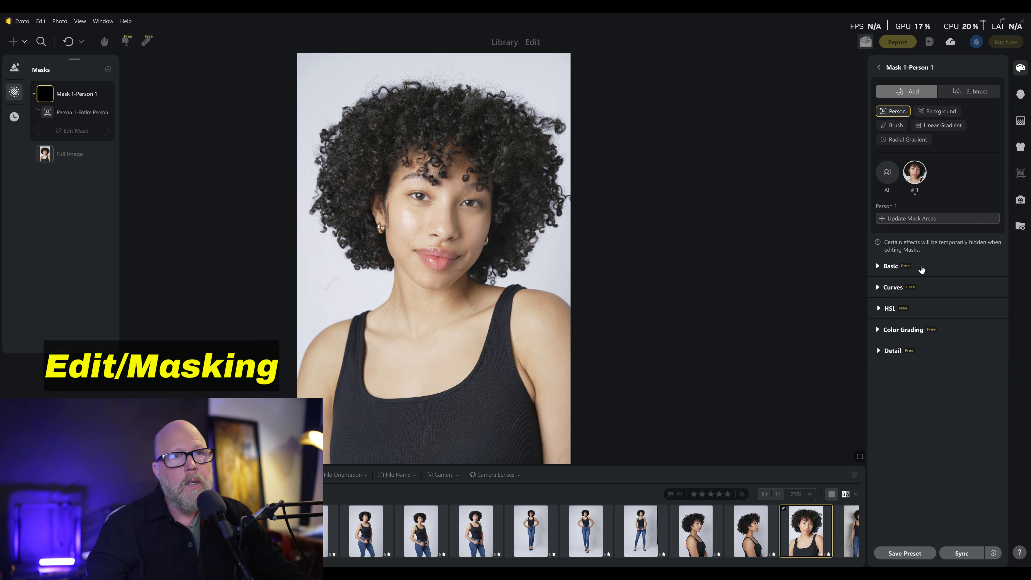
Look through the maskable body areas and update the Person 1 mask to cover only the Face
{"action": "left_click", "coordinate": [926, 218]}
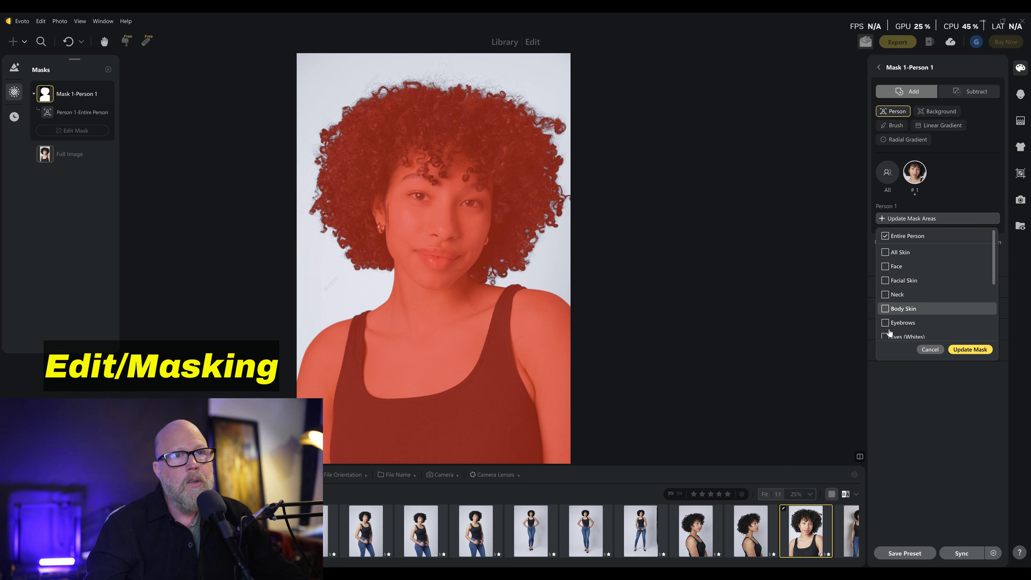
{"action": "left_click_drag", "start_coordinate": [992, 243], "coordinate": [998, 296]}
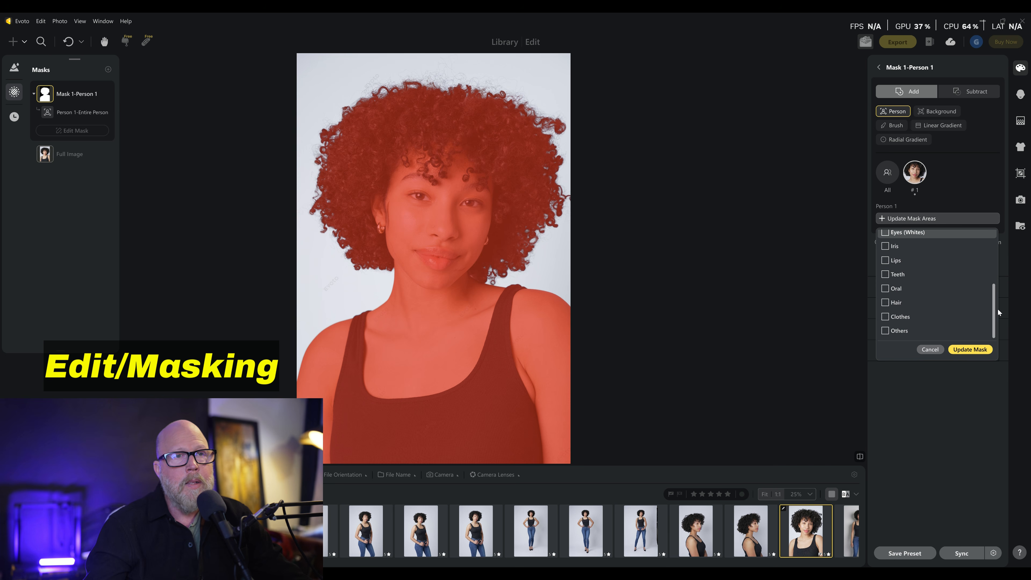
{"action": "left_click_drag", "start_coordinate": [997, 312], "coordinate": [1000, 232]}
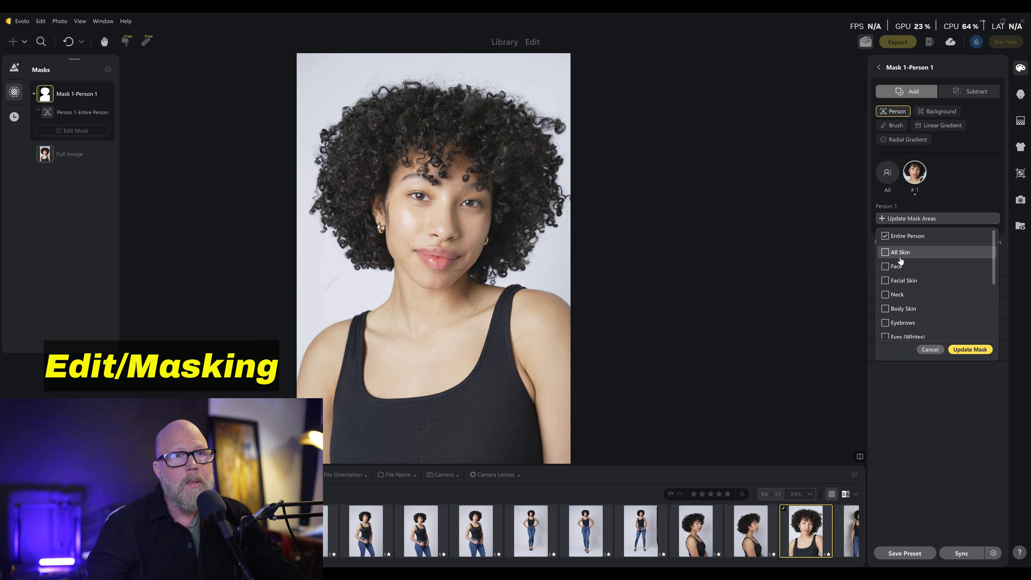
{"action": "left_click", "coordinate": [886, 268]}
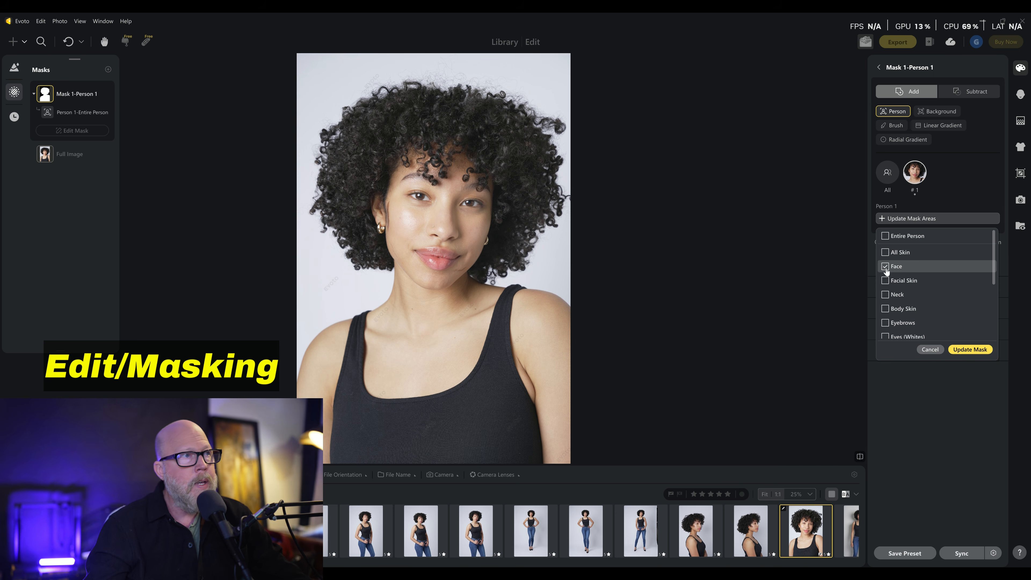
{"action": "left_click", "coordinate": [970, 349]}
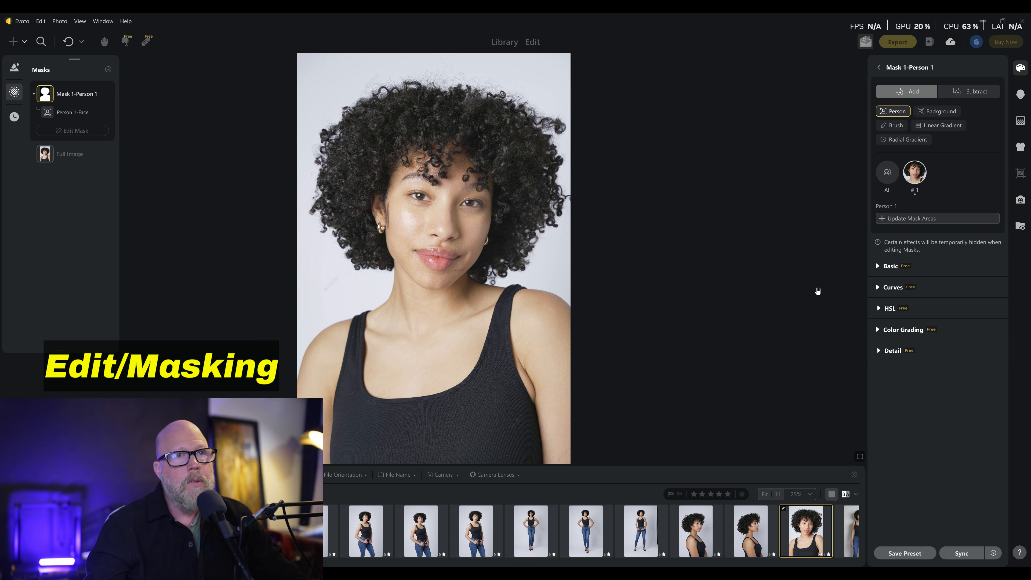
Change the Person 1 mask area from Face back to Entire Person and update the mask
{"action": "left_click", "coordinate": [913, 219]}
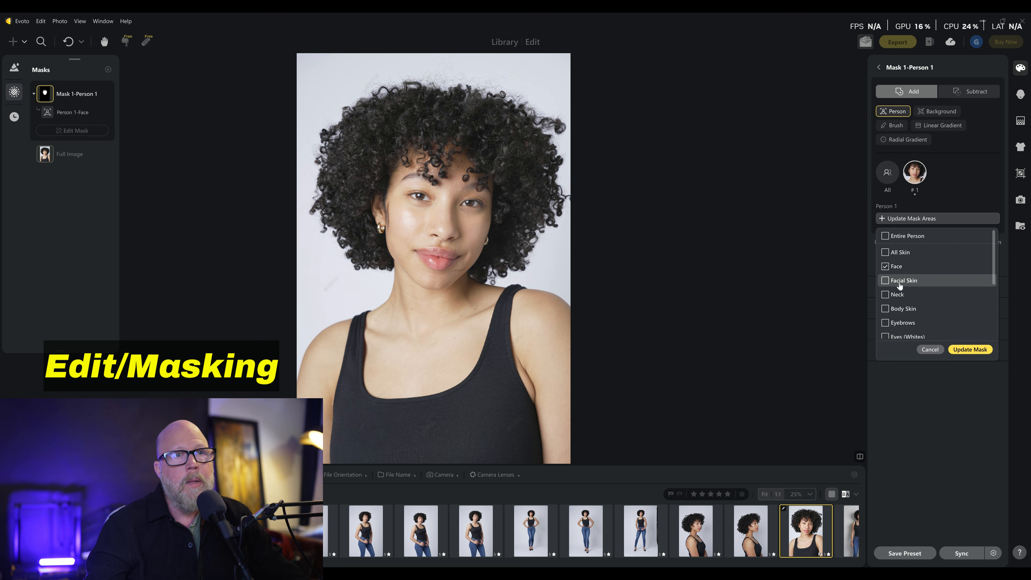
{"action": "left_click", "coordinate": [885, 266]}
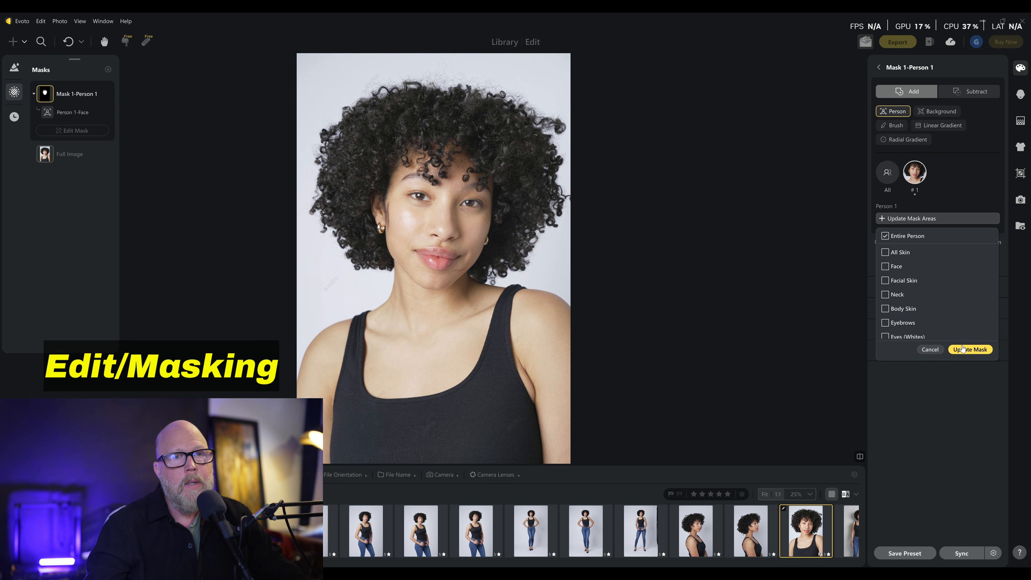
{"action": "left_click", "coordinate": [971, 349]}
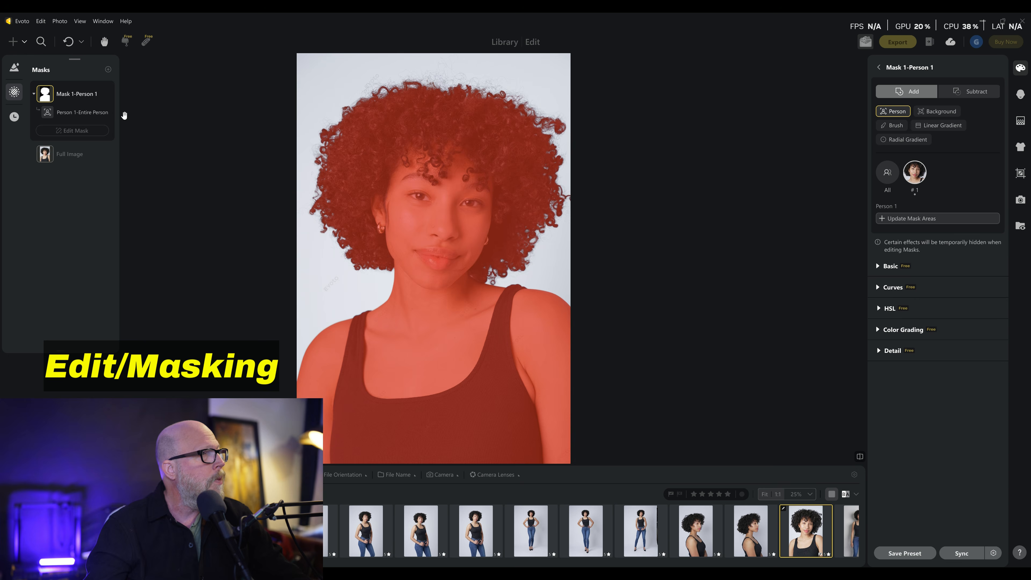
Toggle the Entire Person component's visibility and delete the Person 1 mask
{"action": "left_click", "coordinate": [107, 113]}
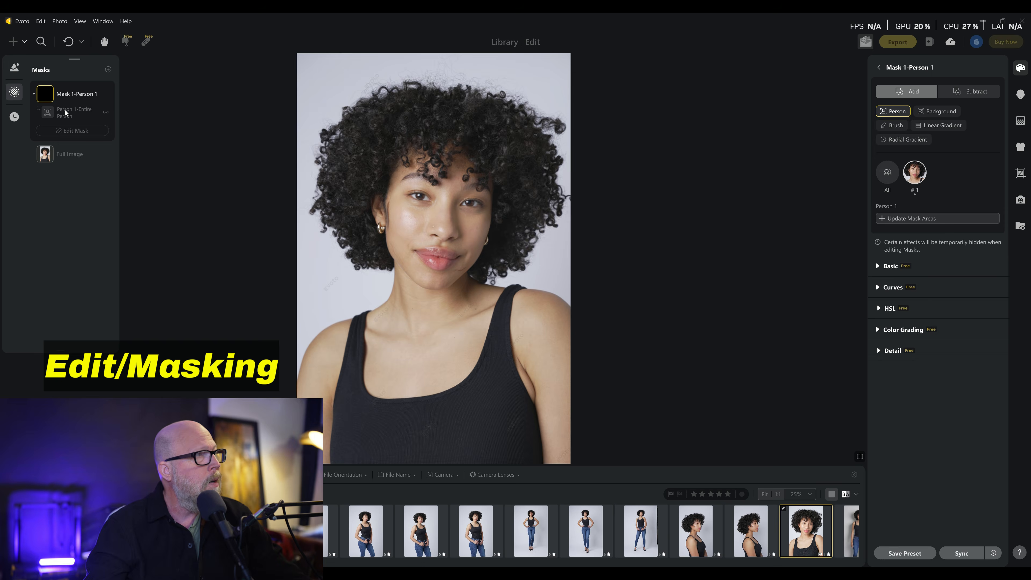
{"action": "mouse_move", "coordinate": [61, 114]}
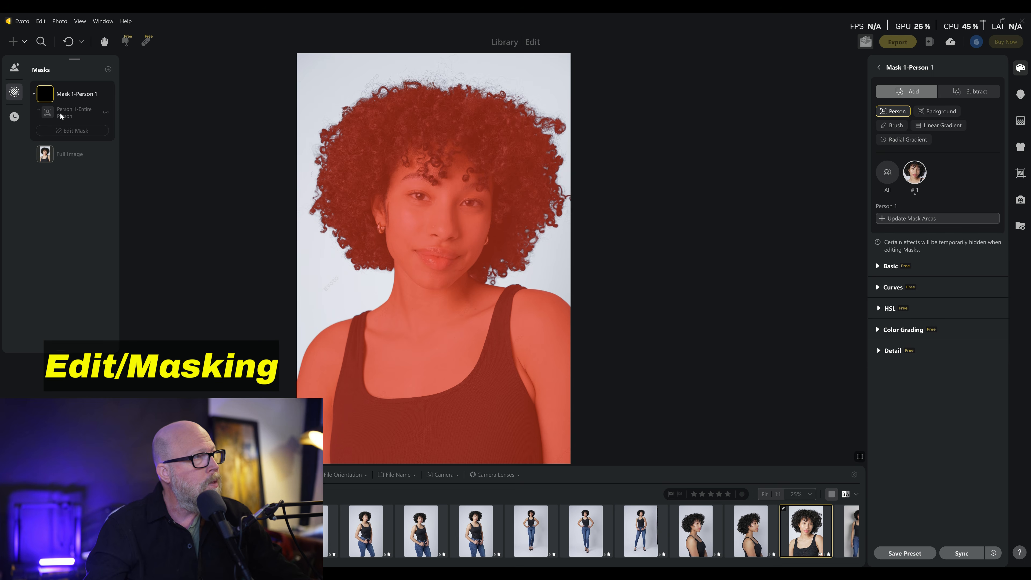
{"action": "right_click", "coordinate": [75, 96]}
{"action": "left_click", "coordinate": [94, 107]}
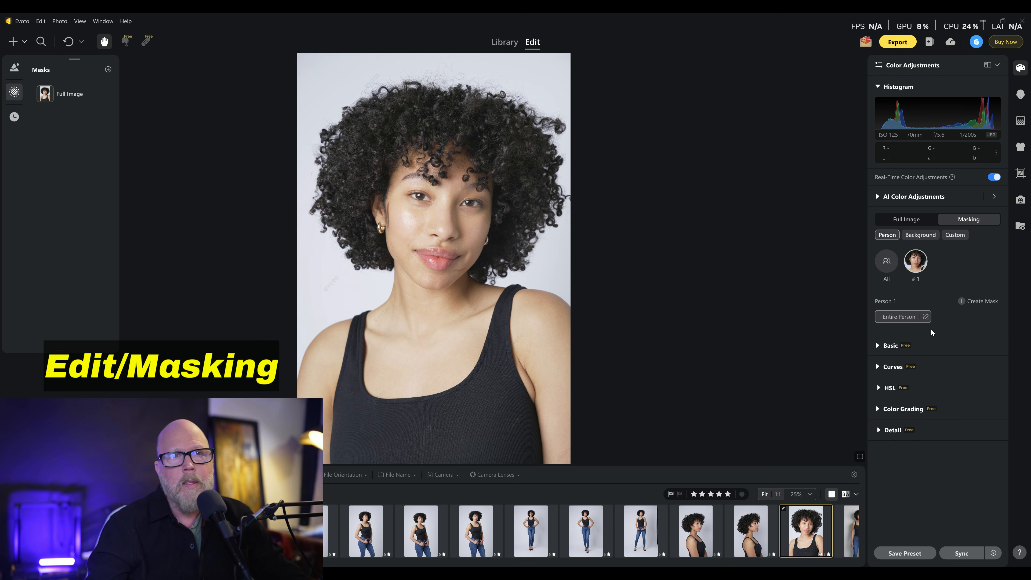
Add a custom linear gradient mask running diagonally from the lower edge of the portrait up to the chin
{"action": "left_click", "coordinate": [951, 235]}
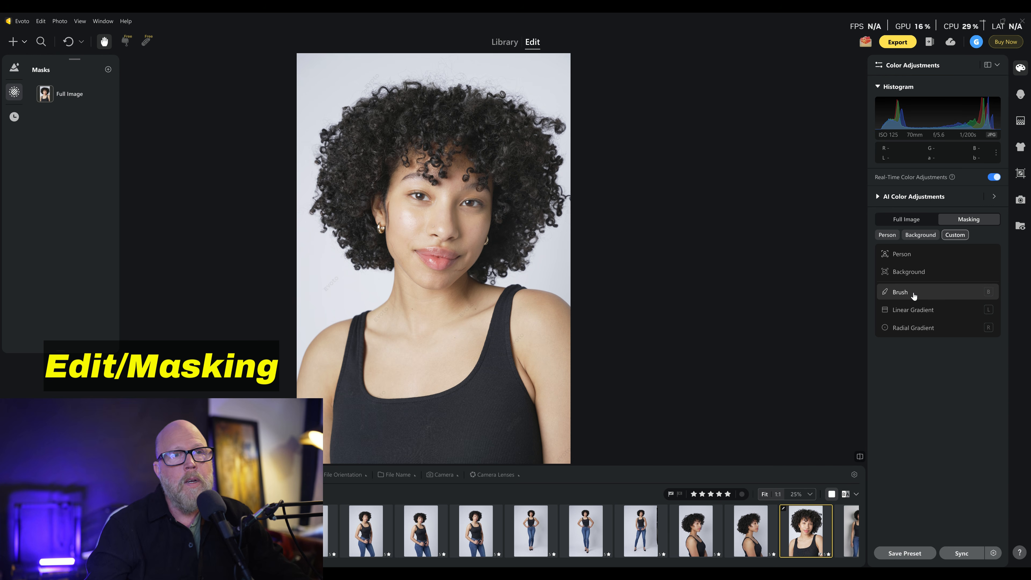
{"action": "left_click", "coordinate": [910, 310]}
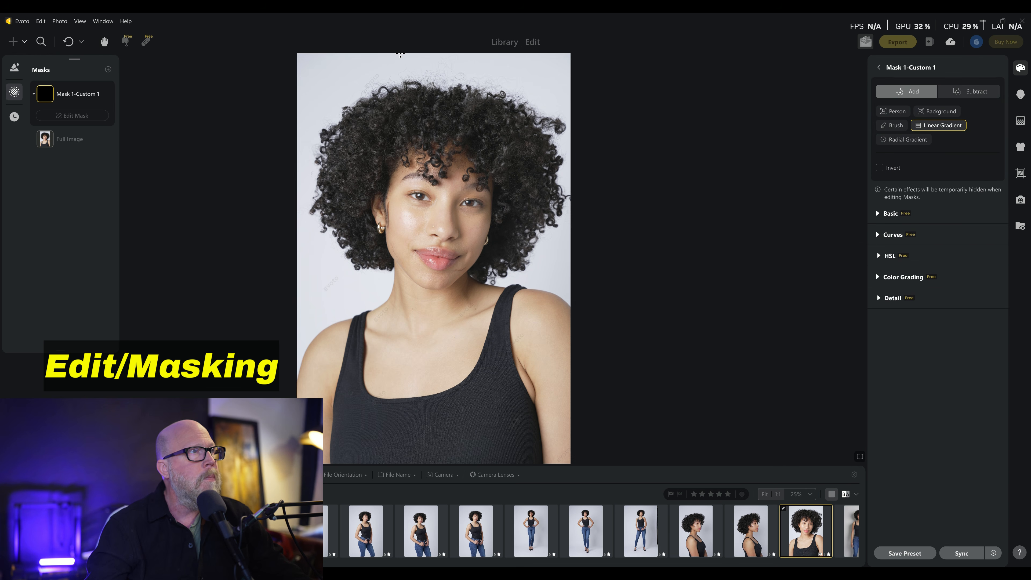
{"action": "mouse_move", "coordinate": [457, 449]}
{"action": "left_mouse_down"}
{"action": "mouse_move", "coordinate": [464, 457]}
{"action": "mouse_move", "coordinate": [461, 421]}
{"action": "mouse_move", "coordinate": [396, 306]}
{"action": "mouse_move", "coordinate": [390, 268]}
{"action": "left_mouse_up"}
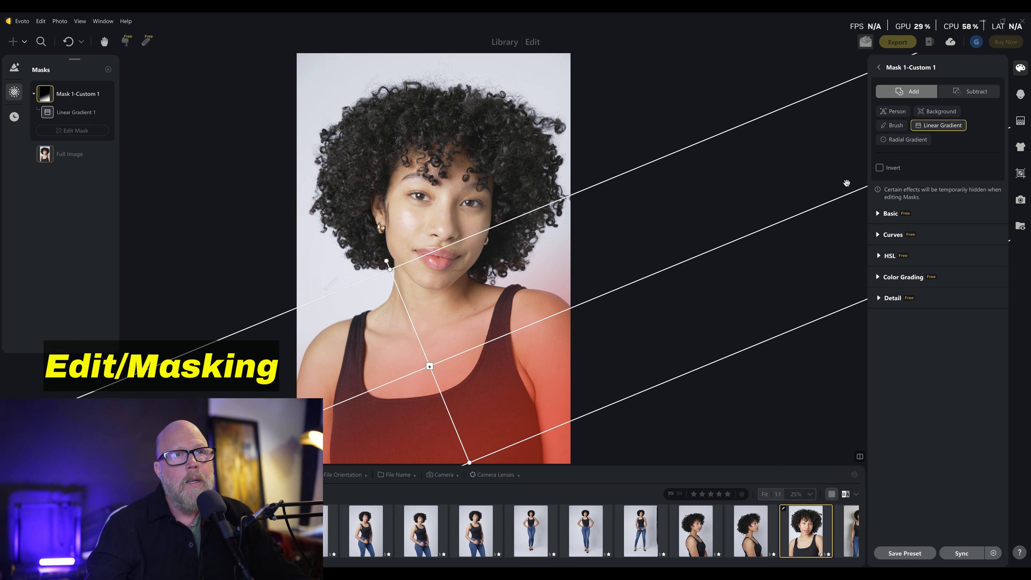
Darken the linear gradient area by pulling the midtones of its tone curve down, and finish editing the mask
{"action": "left_click", "coordinate": [878, 214]}
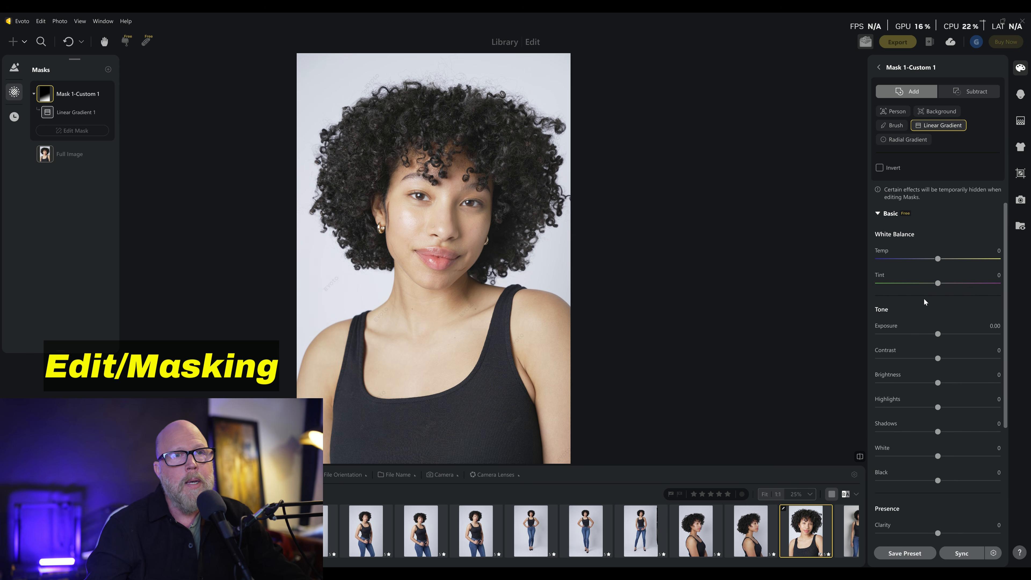
{"action": "left_click", "coordinate": [878, 214]}
{"action": "left_click", "coordinate": [877, 235]}
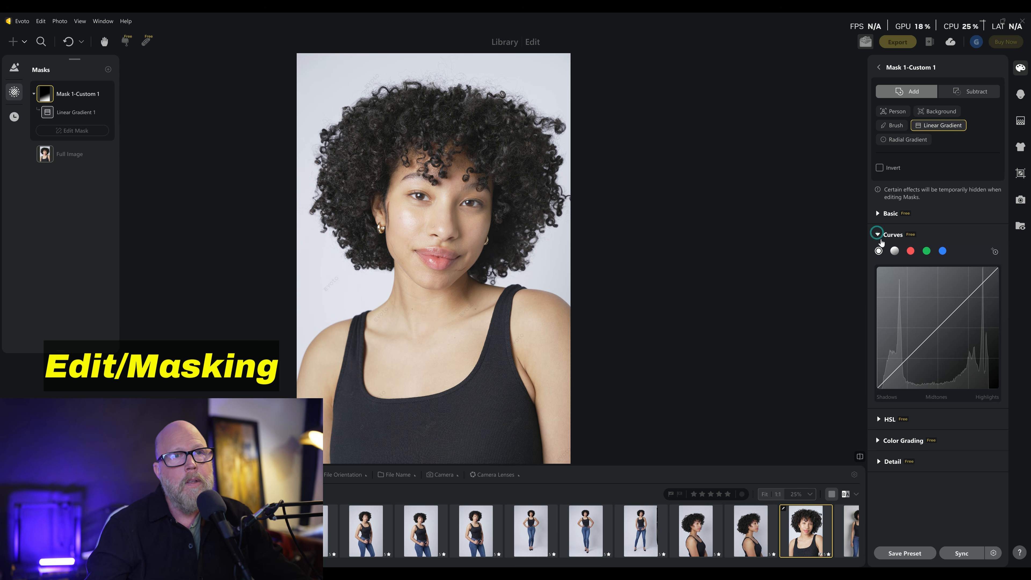
{"action": "left_click_drag", "start_coordinate": [920, 351], "coordinate": [930, 368]}
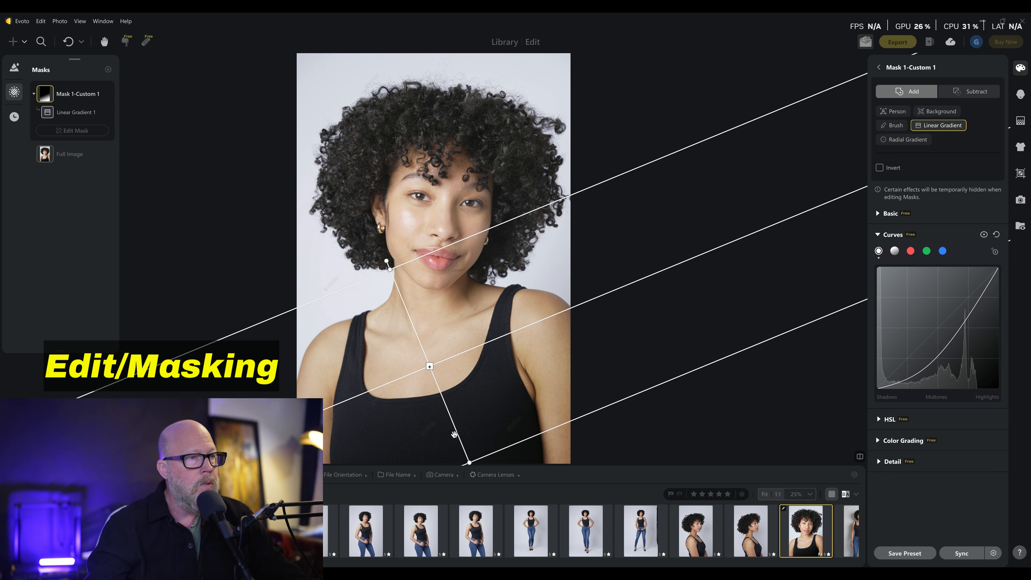
{"action": "left_click", "coordinate": [878, 235]}
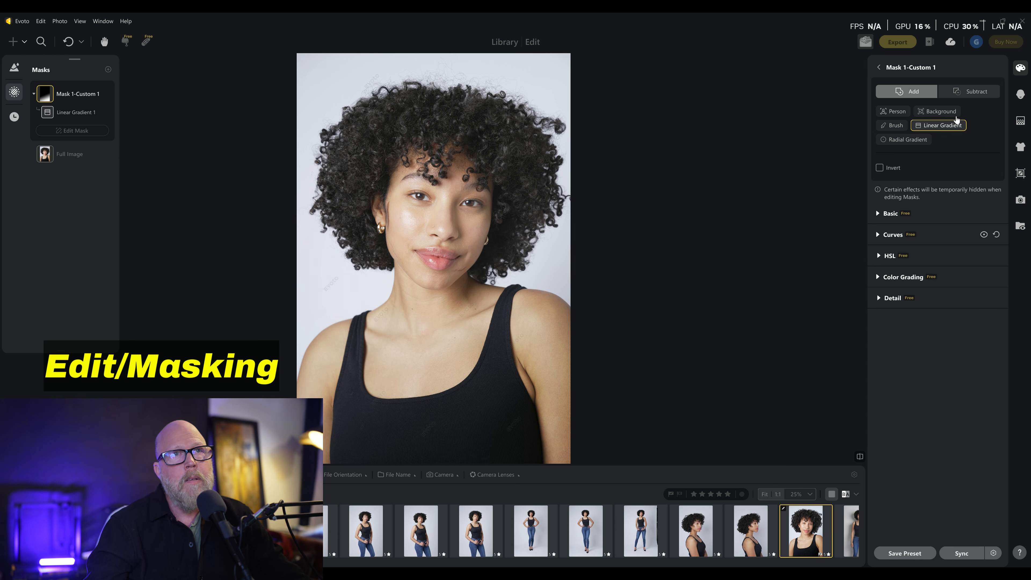
{"action": "left_click", "coordinate": [879, 68]}
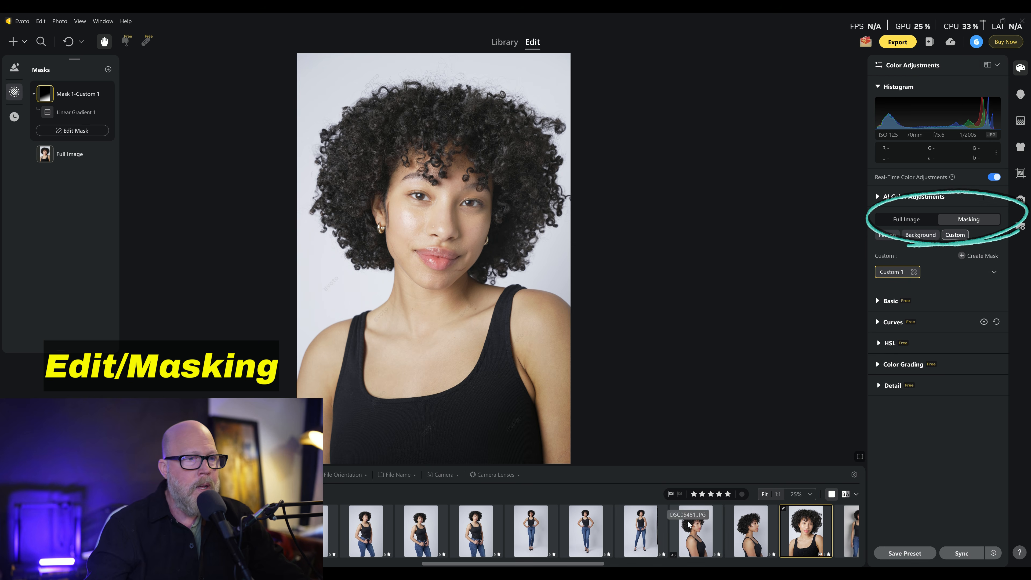
On the side-facing portrait just before the back-turned profile, set full-image Contrast to 16, Brightness to 26, Highlights to 29 and Shadows to 27
{"action": "left_click", "coordinate": [695, 530]}
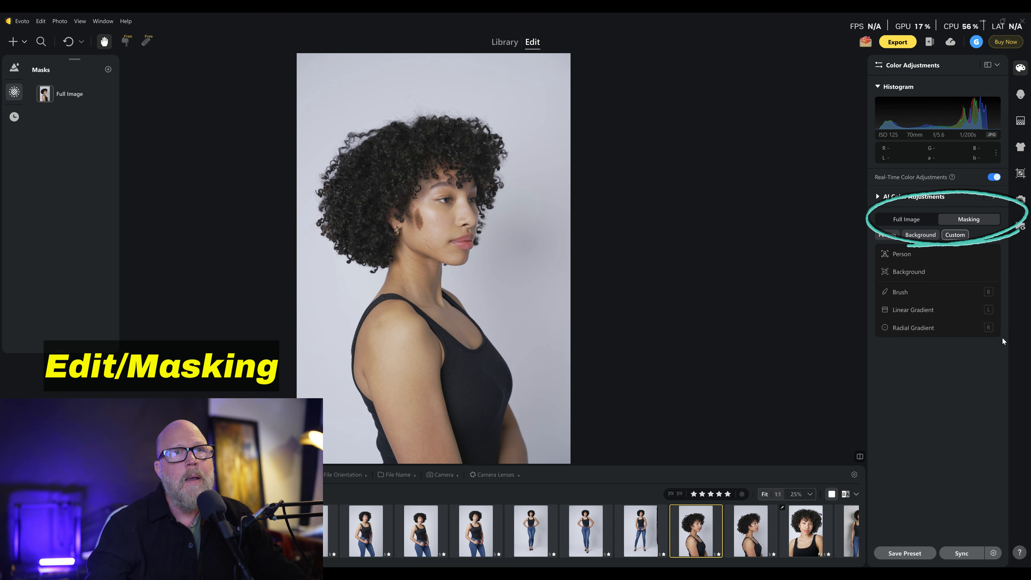
{"action": "left_click", "coordinate": [913, 222]}
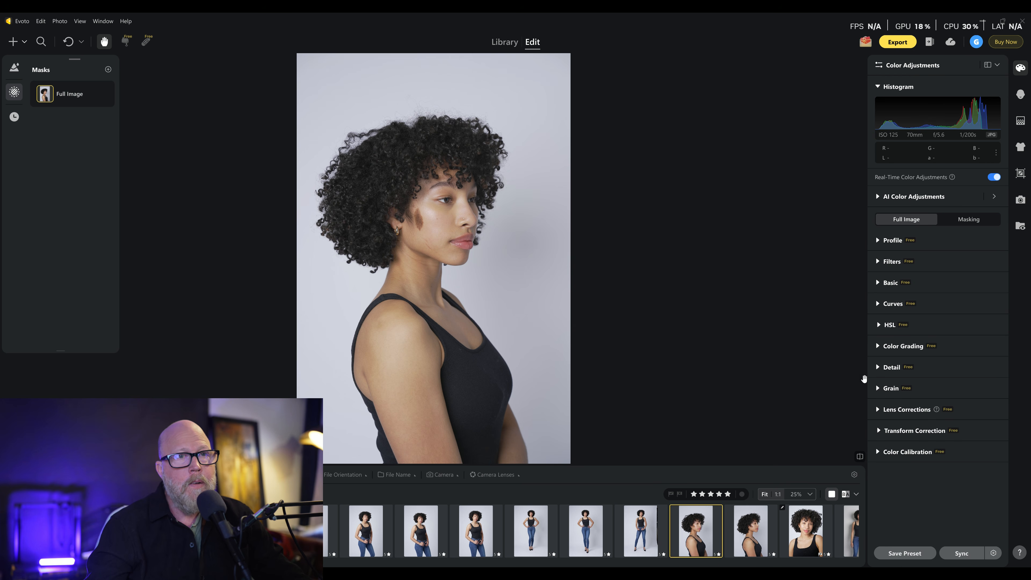
{"action": "left_click", "coordinate": [875, 285]}
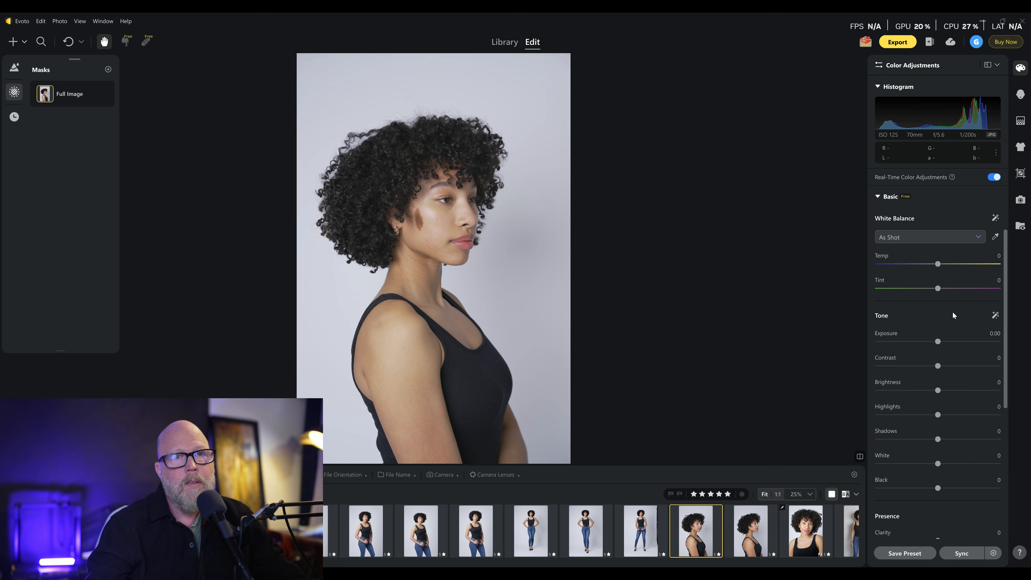
{"action": "left_click_drag", "start_coordinate": [939, 389], "coordinate": [947, 366]}
{"action": "left_click_drag", "start_coordinate": [938, 414], "coordinate": [954, 439]}
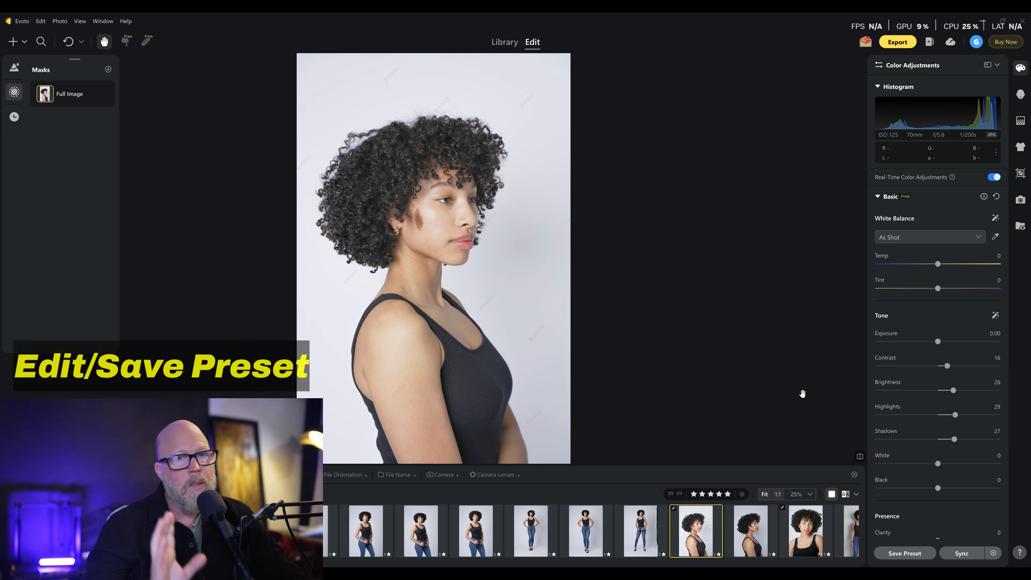
Review the preset types offered for a new preset and leave without saving it
{"action": "left_click", "coordinate": [897, 554]}
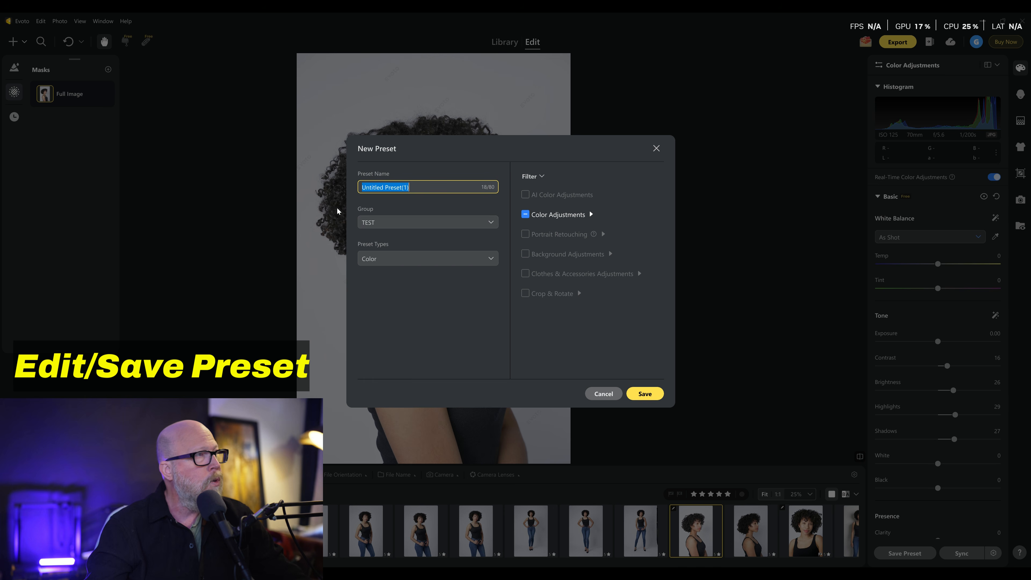
{"action": "left_click", "coordinate": [396, 256]}
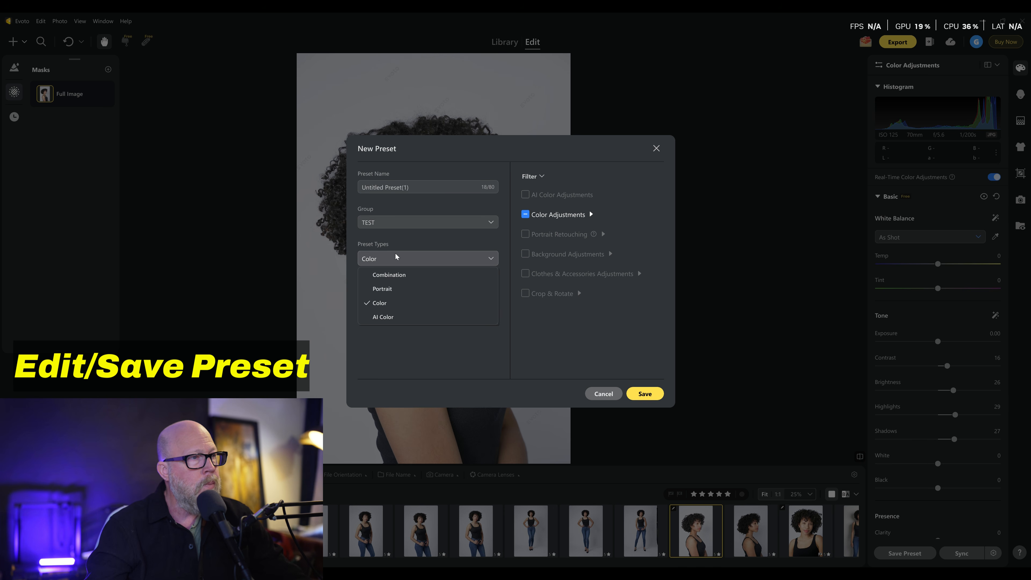
{"action": "left_click", "coordinate": [603, 393]}
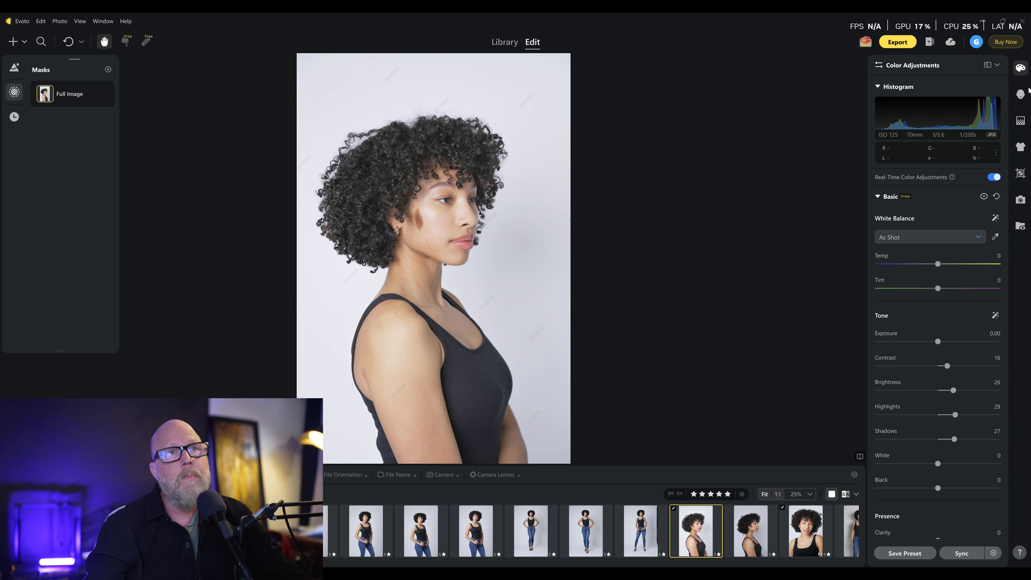
Apply the Color Adjust Only preset from the saved basic presets group to the front-facing close-up portrait
{"action": "left_click", "coordinate": [1021, 94]}
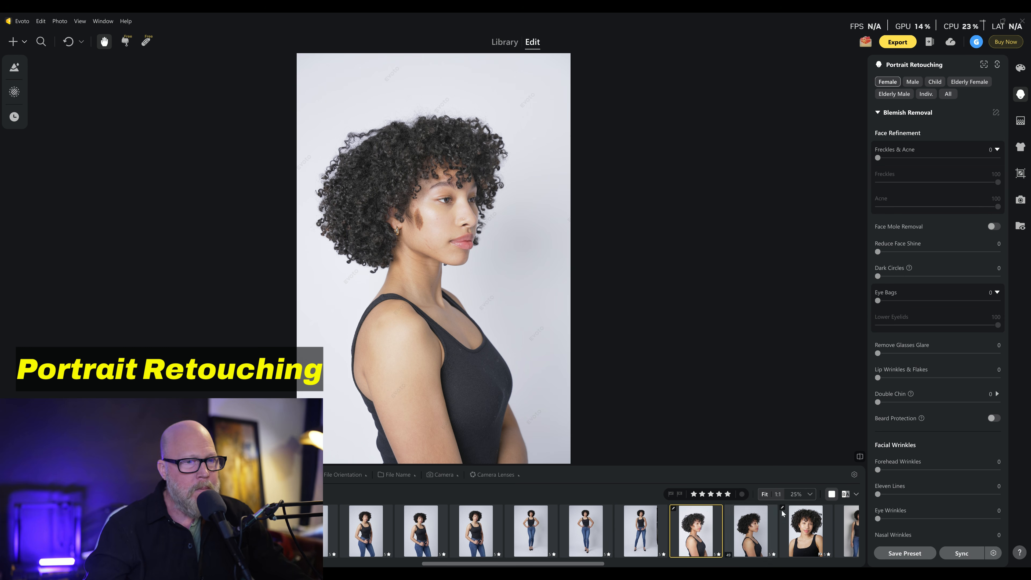
{"action": "left_click", "coordinate": [811, 536]}
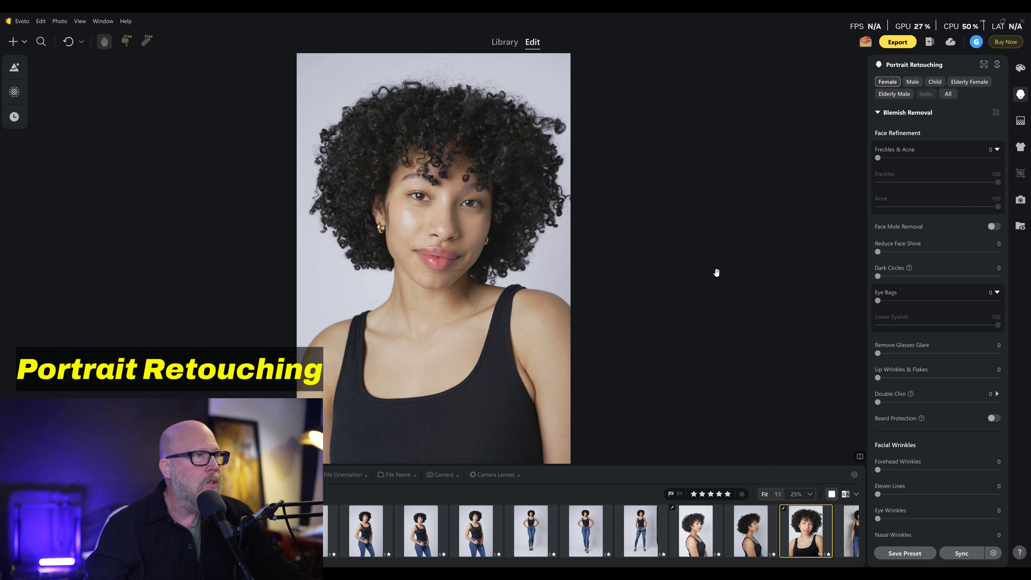
{"action": "left_click", "coordinate": [1021, 69]}
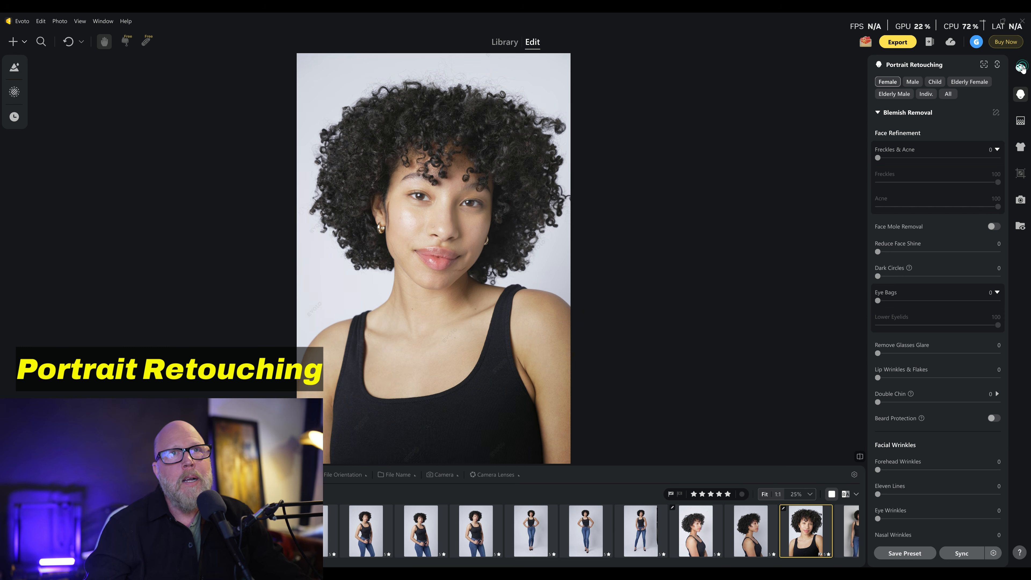
{"action": "left_click", "coordinate": [14, 67]}
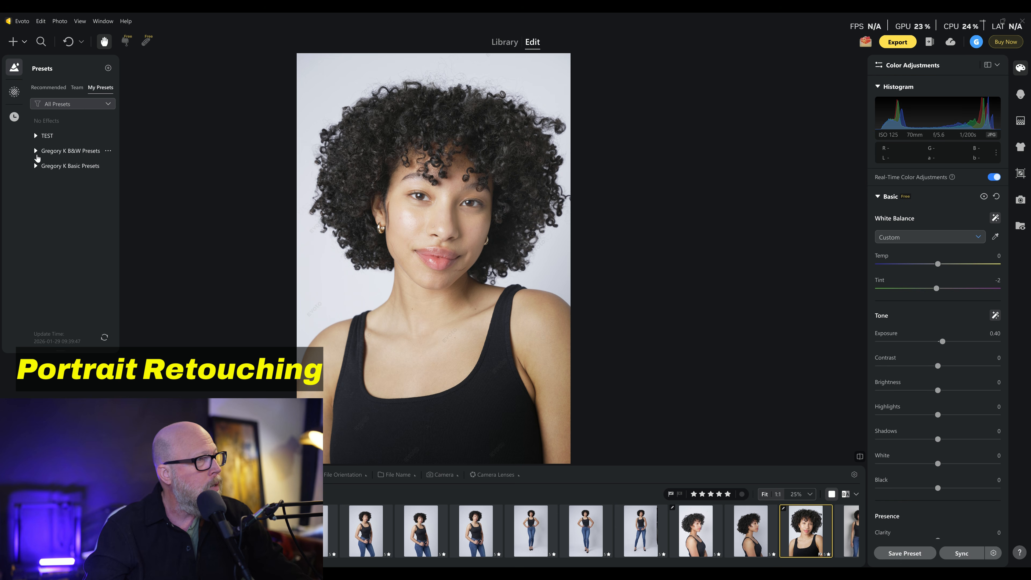
{"action": "left_click", "coordinate": [36, 167]}
{"action": "left_click", "coordinate": [55, 183]}
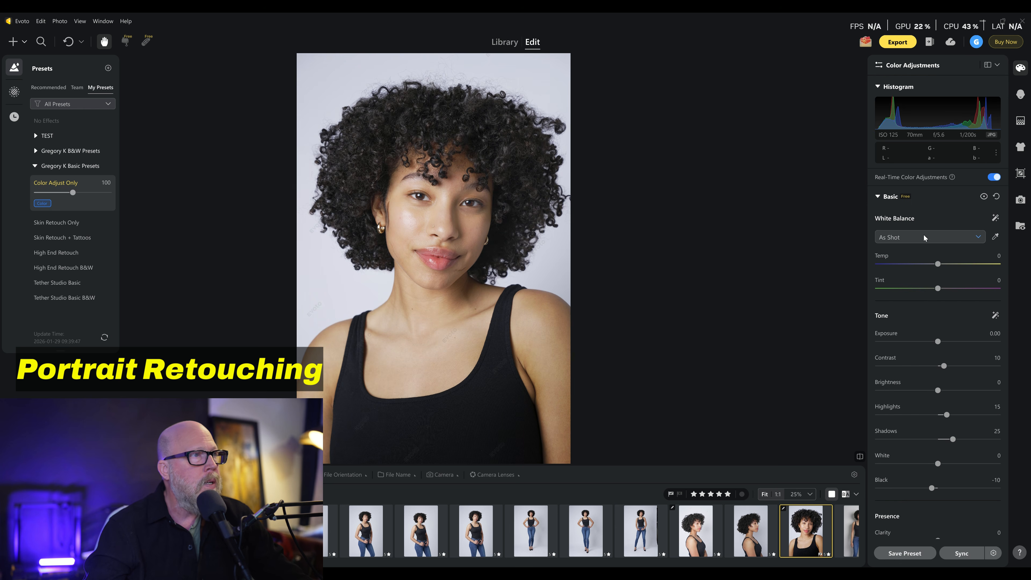
Set the front-facing portrait's Exposure to 0.35 and reset its Highlights to 0
{"action": "left_click_drag", "start_coordinate": [947, 415], "coordinate": [951, 415]}
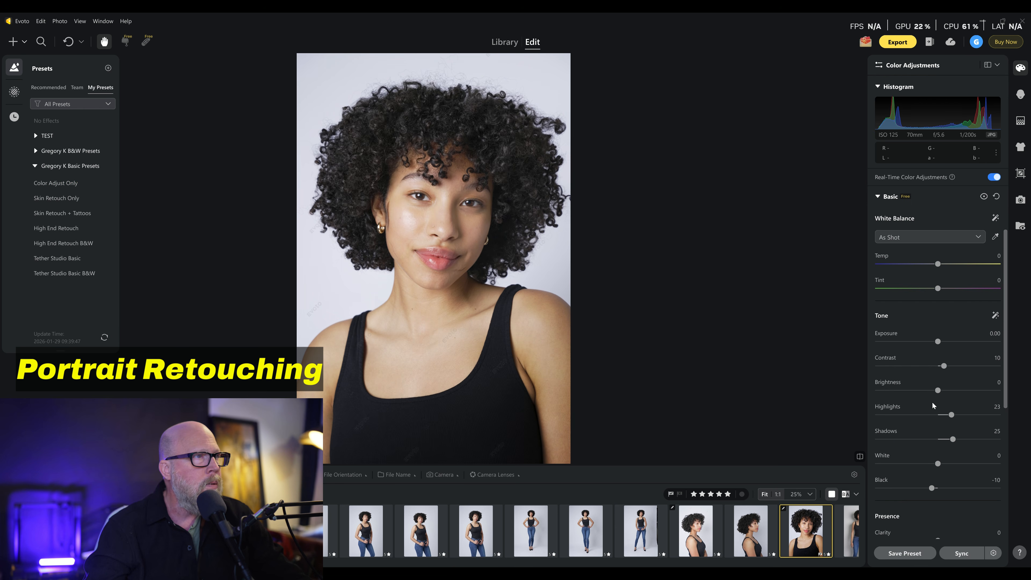
{"action": "left_click_drag", "start_coordinate": [938, 341], "coordinate": [942, 342]}
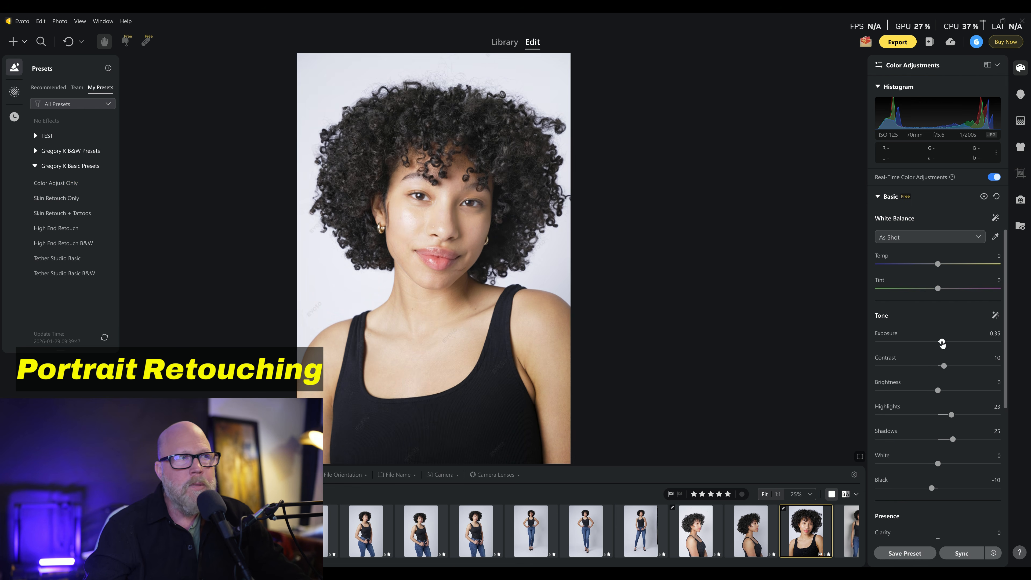
{"action": "left_click_drag", "start_coordinate": [951, 415], "coordinate": [943, 416]}
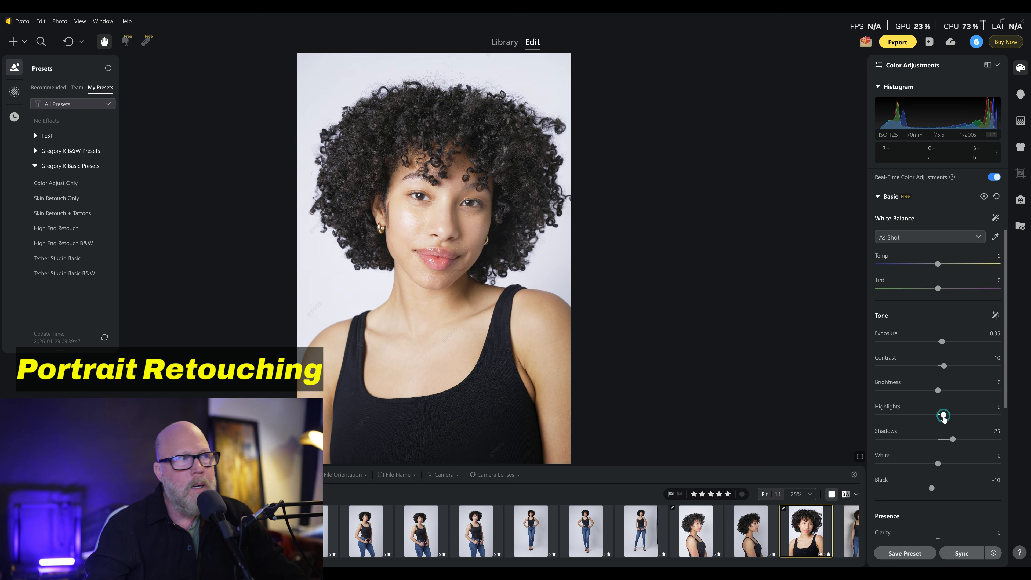
{"action": "double_click", "coordinate": [943, 416]}
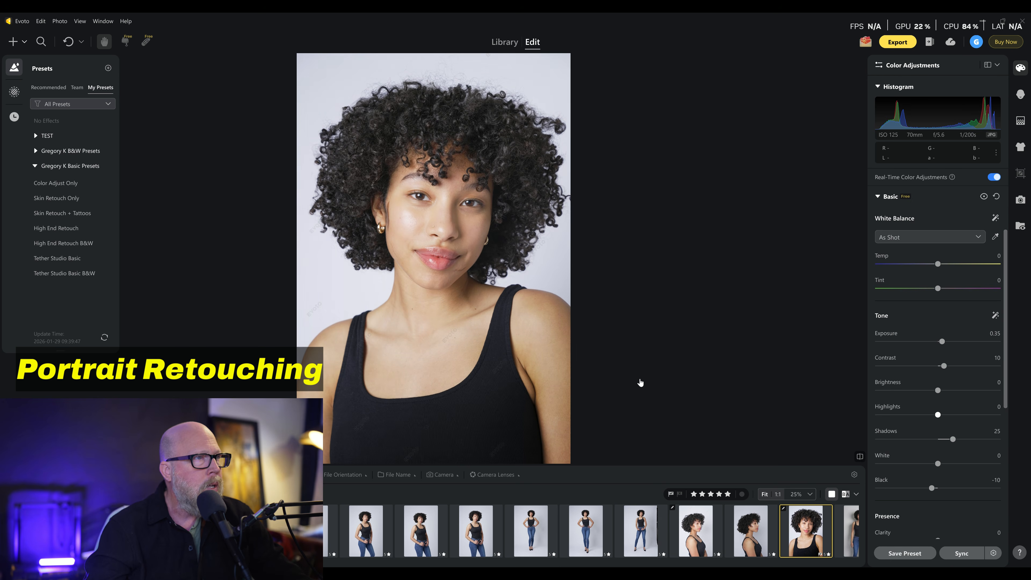
Open the Portrait Retouching settings and examine the skin on the front-facing portrait up close, also checking the neighbouring side-facing shot
{"action": "left_click", "coordinate": [400, 215]}
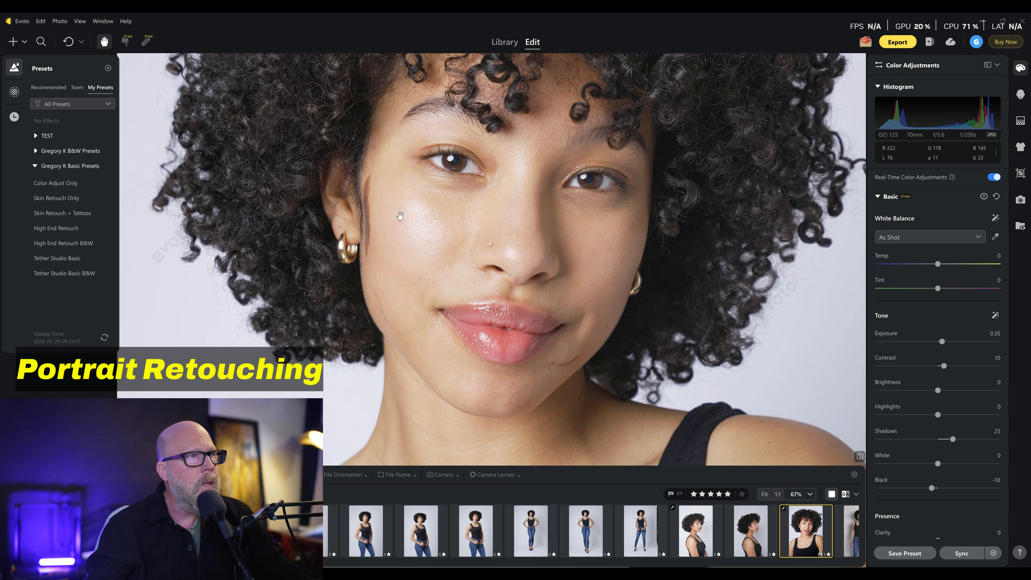
{"action": "left_click", "coordinate": [1021, 93]}
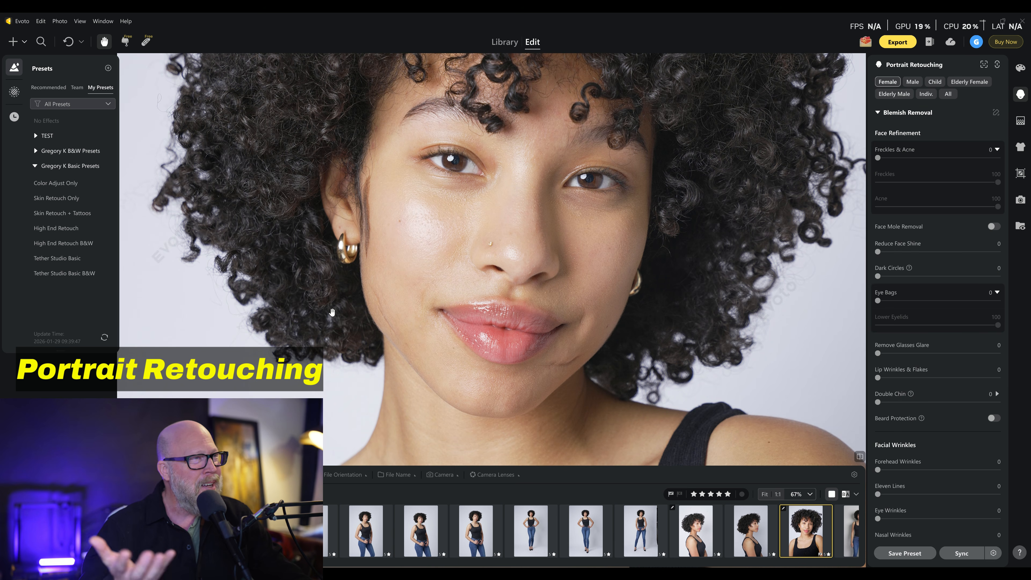
{"action": "scroll", "coordinate": [368, 267], "scroll_direction": "up", "scroll_amount": 3}
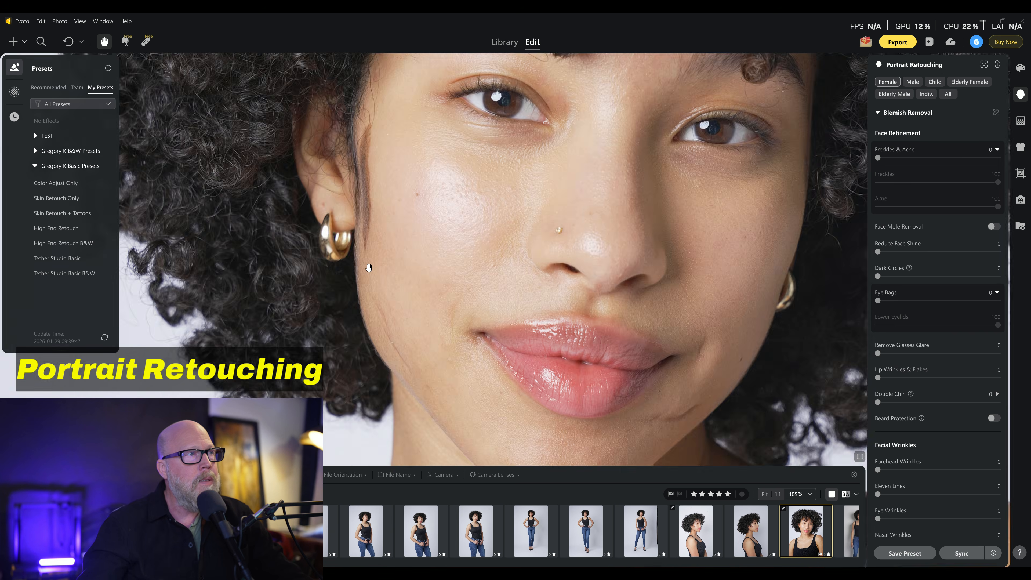
{"action": "scroll", "coordinate": [368, 268], "scroll_direction": "down", "scroll_amount": 5}
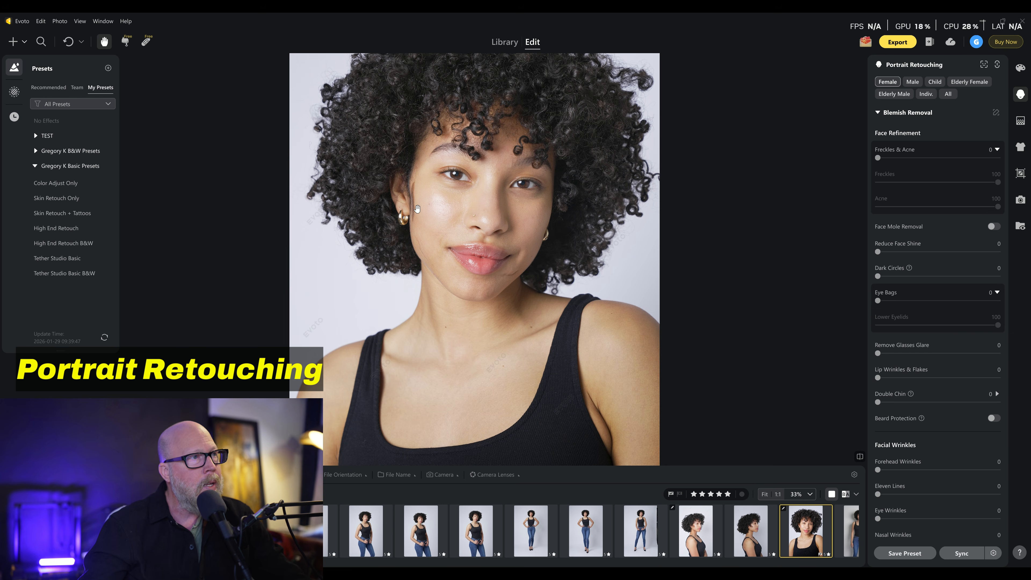
{"action": "left_click", "coordinate": [758, 537]}
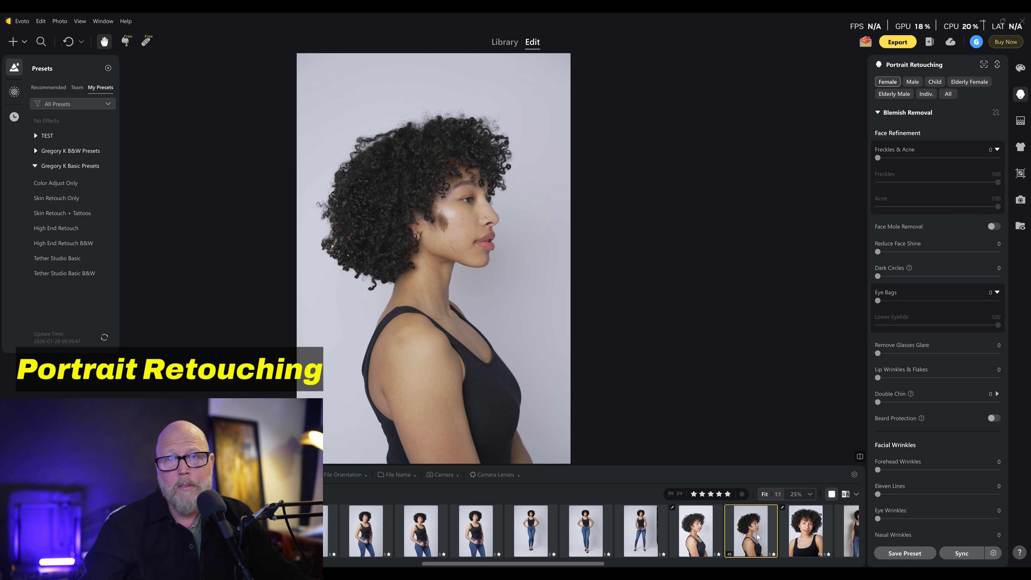
{"action": "left_click", "coordinate": [805, 540]}
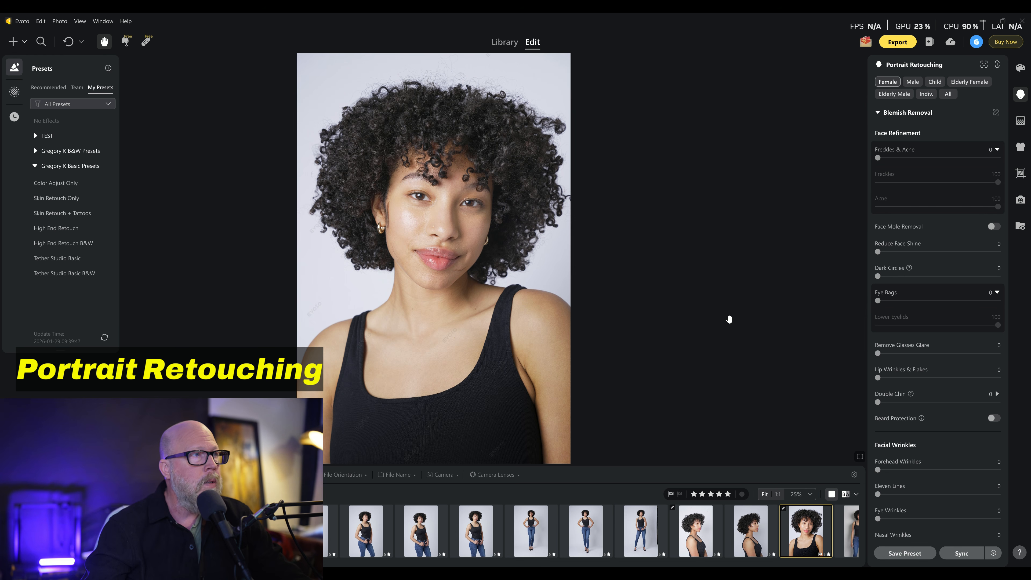
{"action": "scroll", "coordinate": [473, 218], "scroll_direction": "up", "scroll_amount": 3}
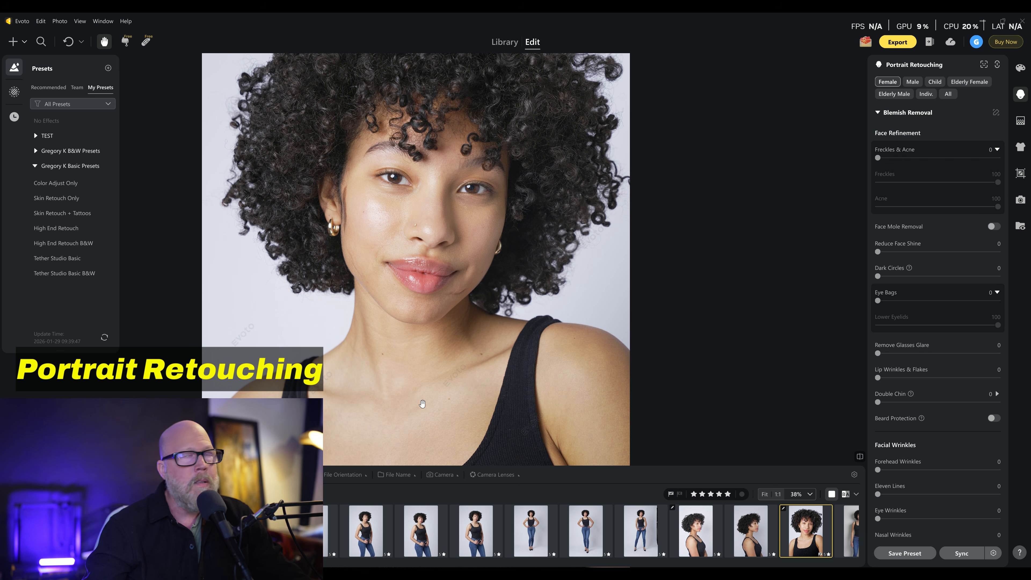
{"action": "scroll", "coordinate": [480, 288], "scroll_direction": "up", "scroll_amount": 2}
{"action": "left_click_drag", "start_coordinate": [481, 289], "coordinate": [479, 273]}
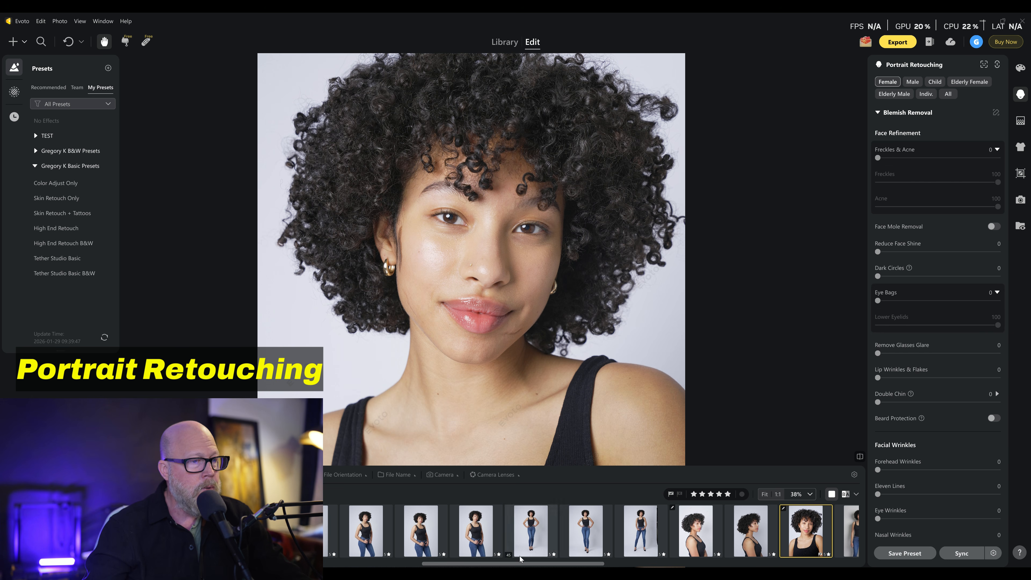
{"action": "left_click_drag", "start_coordinate": [518, 564], "coordinate": [583, 564]}
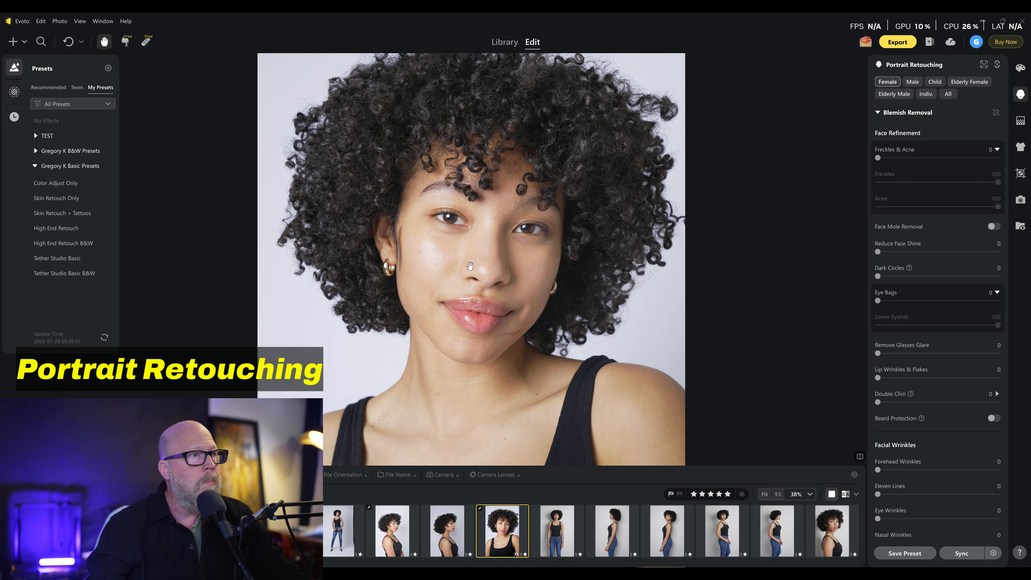
{"action": "scroll", "coordinate": [471, 266], "scroll_direction": "up", "scroll_amount": 3}
{"action": "scroll", "coordinate": [470, 266], "scroll_direction": "down", "scroll_amount": 2}
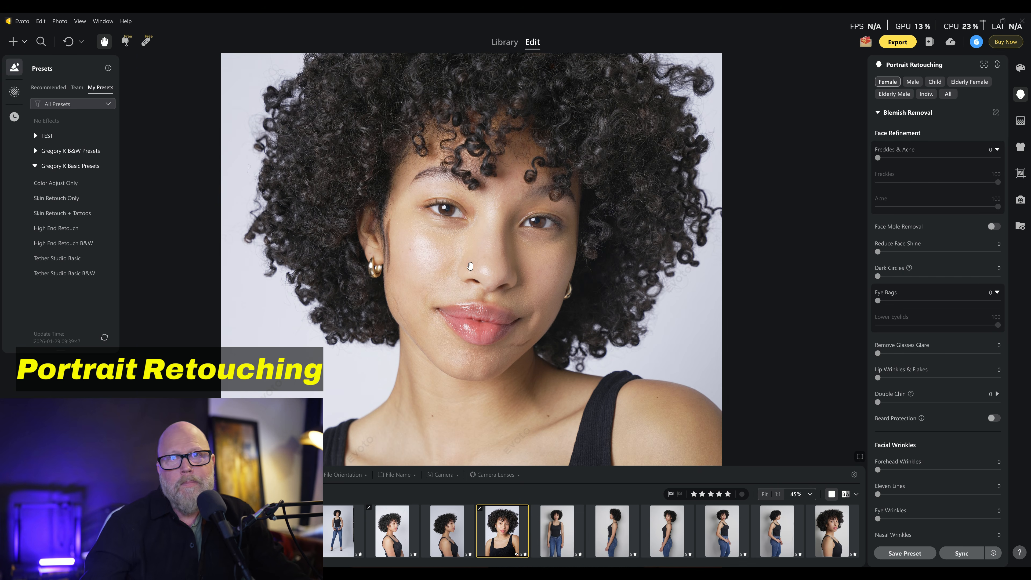
{"action": "scroll", "coordinate": [470, 266], "scroll_direction": "up", "scroll_amount": 3}
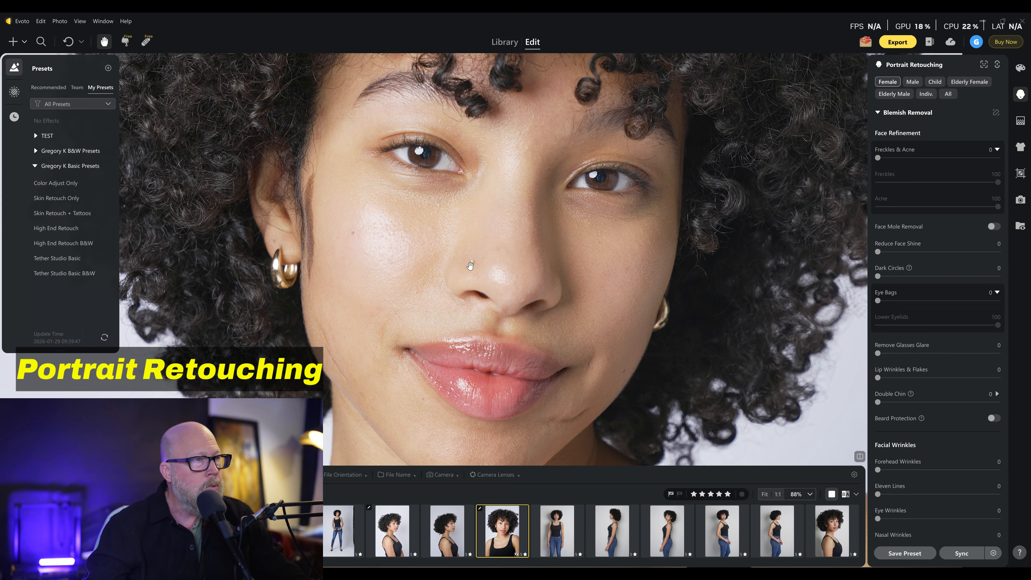
{"action": "scroll", "coordinate": [470, 265], "scroll_direction": "down", "scroll_amount": 5}
{"action": "scroll", "coordinate": [470, 265], "scroll_direction": "up", "scroll_amount": 4}
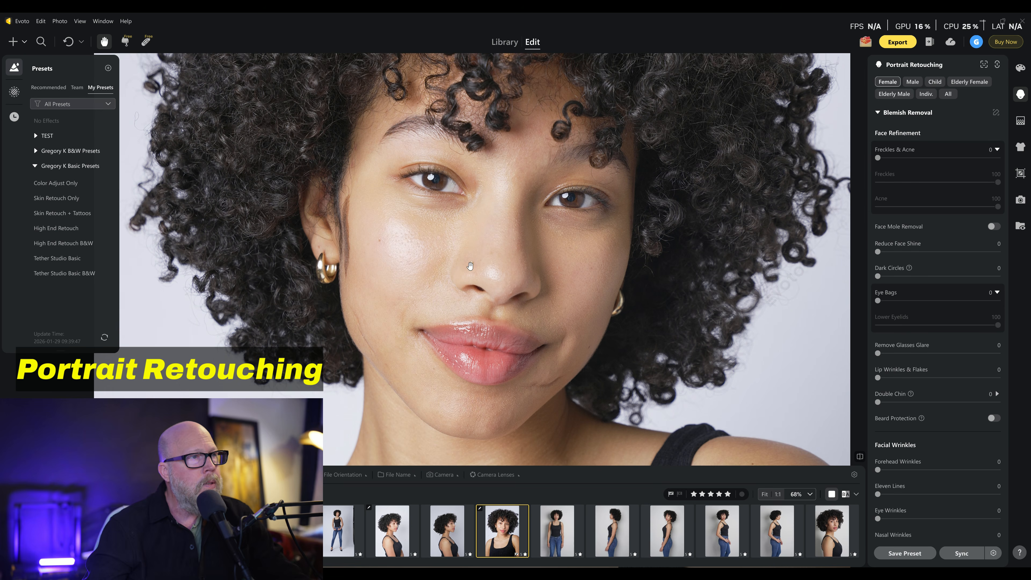
Try Freckles & Acne removal on the face at 2 and at 100, and return it to 0
{"action": "left_click_drag", "start_coordinate": [880, 160], "coordinate": [881, 160]}
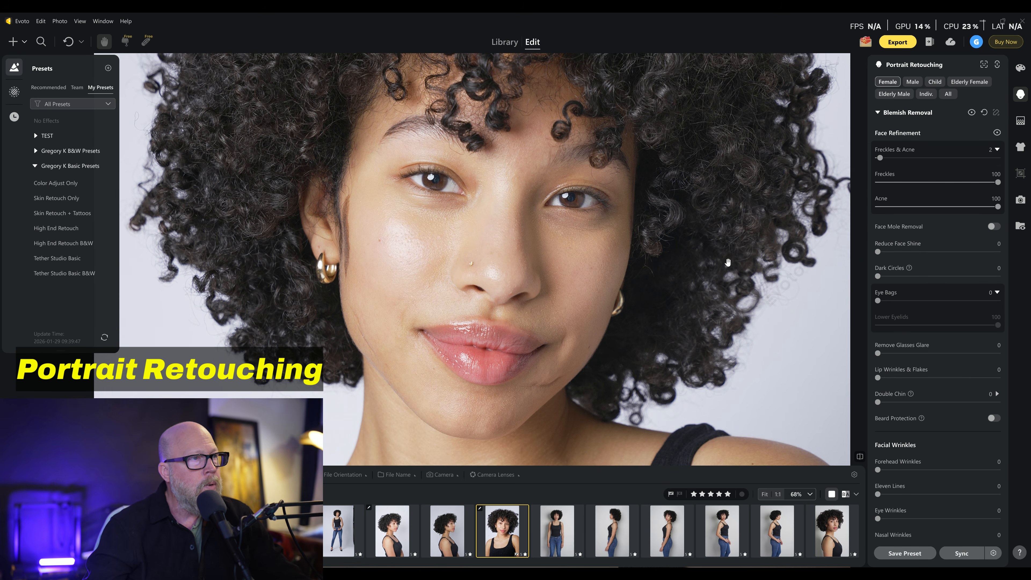
{"action": "scroll", "coordinate": [728, 262], "scroll_direction": "up", "scroll_amount": 1}
{"action": "left_click_drag", "start_coordinate": [587, 262], "coordinate": [662, 268]}
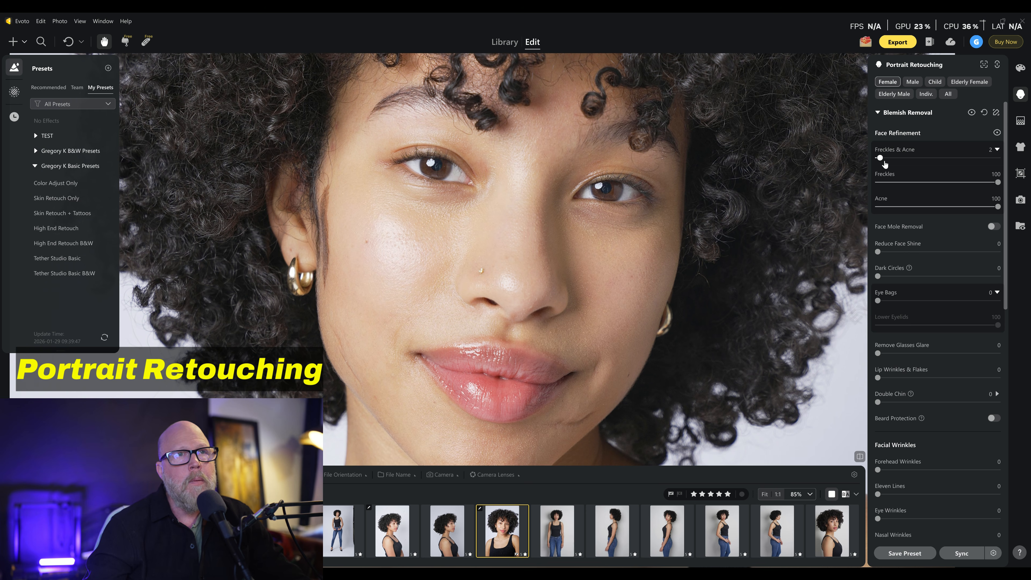
{"action": "left_click_drag", "start_coordinate": [879, 159], "coordinate": [1024, 153]}
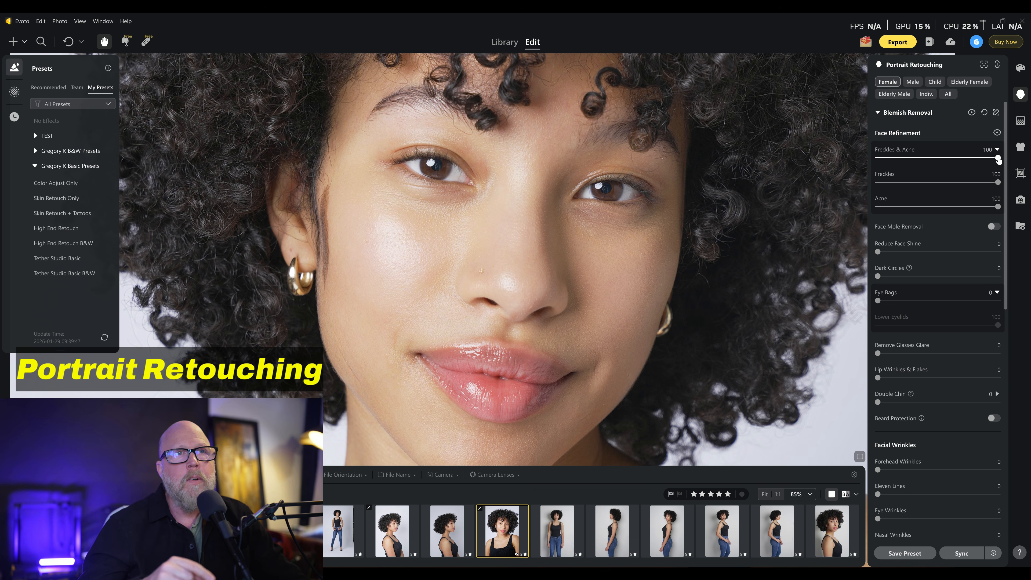
{"action": "left_click_drag", "start_coordinate": [998, 159], "coordinate": [760, 163]}
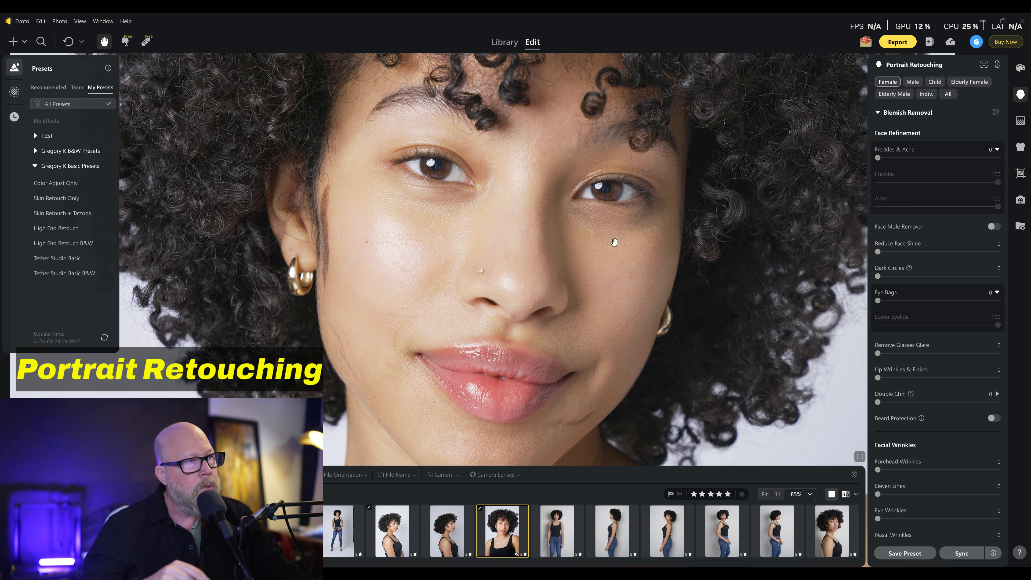
Try Freckles & Acne removal at 100 again, and reduce it to 20 and finally 29
{"action": "left_click", "coordinate": [879, 159]}
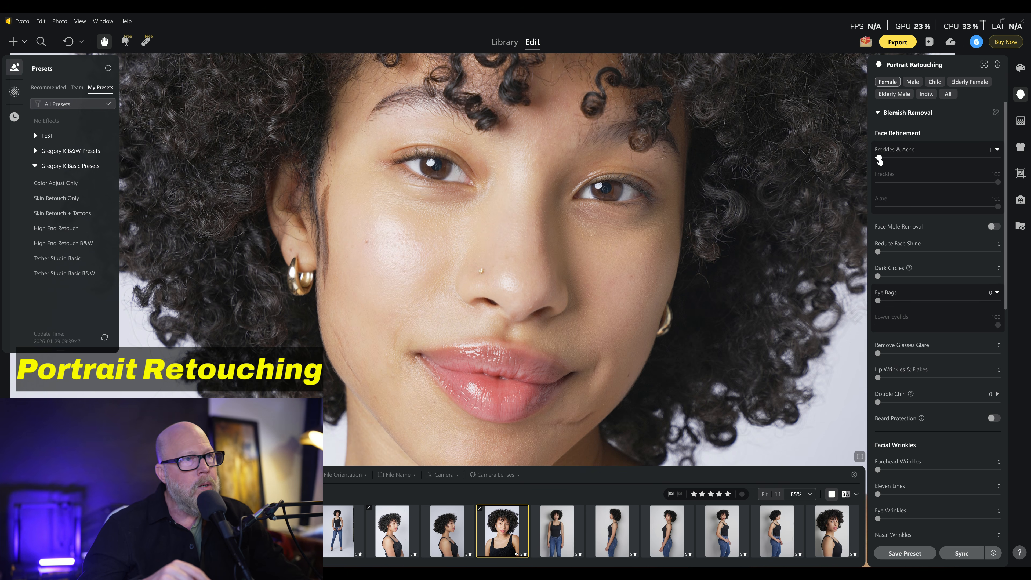
{"action": "left_click_drag", "start_coordinate": [880, 159], "coordinate": [1001, 160]}
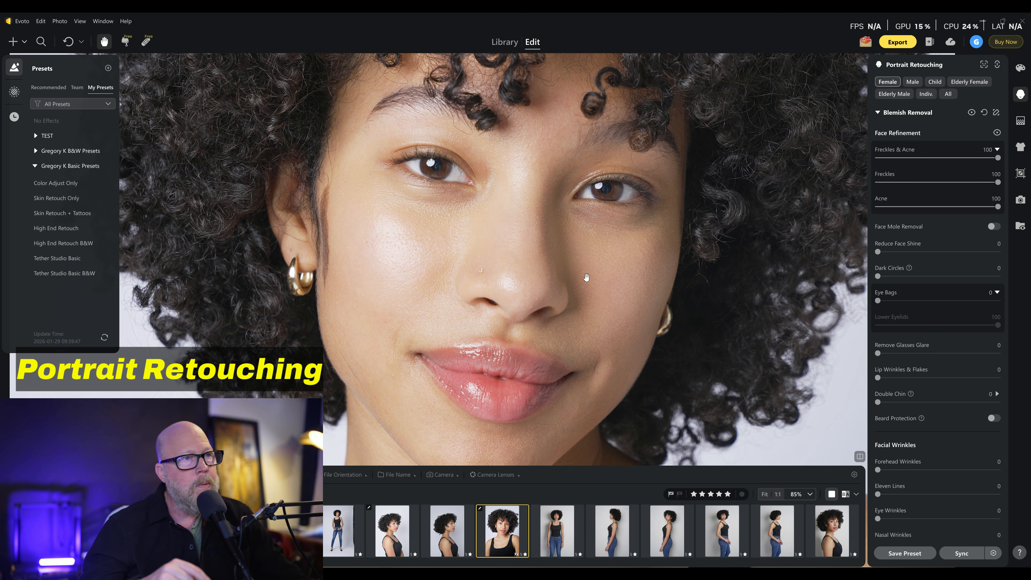
{"action": "left_click", "coordinate": [902, 158]}
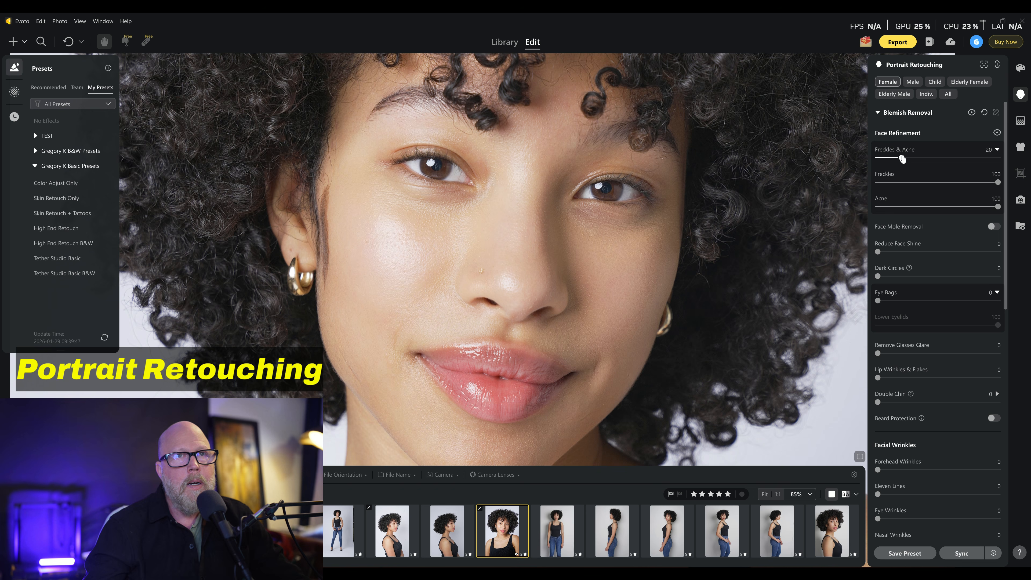
{"action": "left_click_drag", "start_coordinate": [902, 157], "coordinate": [913, 158]}
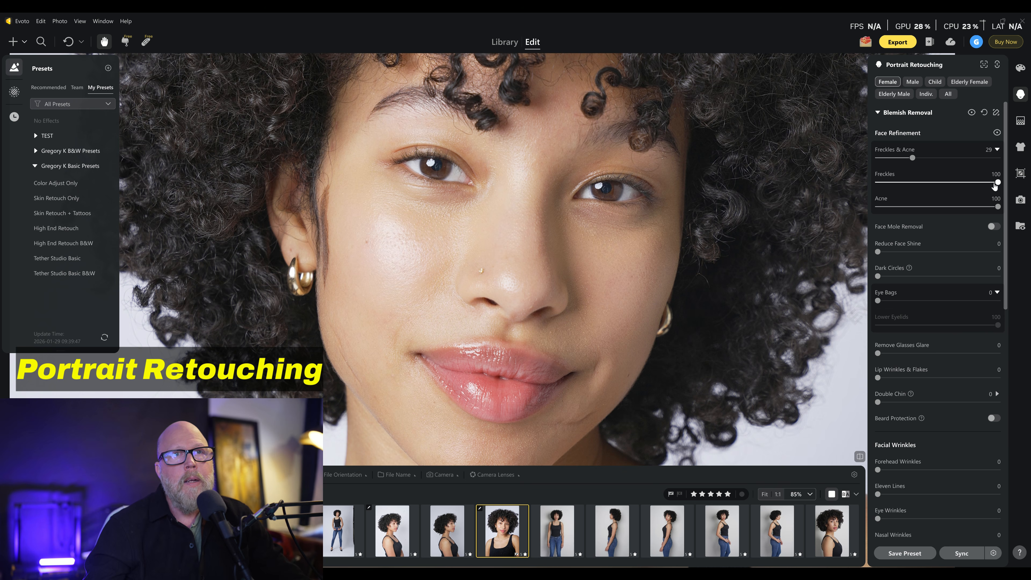
Reset the Freckles sub-setting to 0, test Freckles & Acne at 100, and bring Freckles & Acne back to 0
{"action": "double_click", "coordinate": [997, 183]}
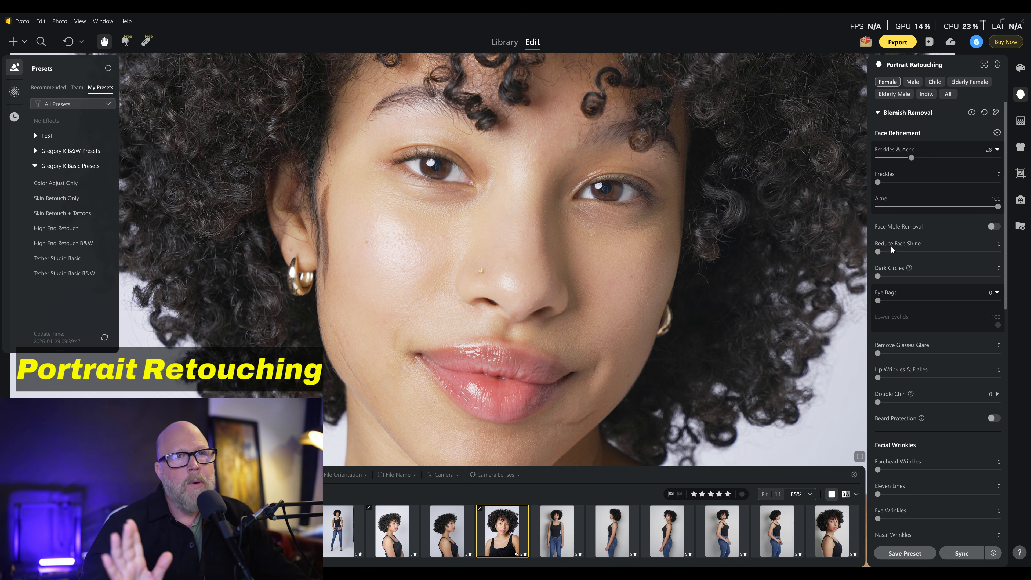
{"action": "left_click_drag", "start_coordinate": [912, 157], "coordinate": [1028, 153]}
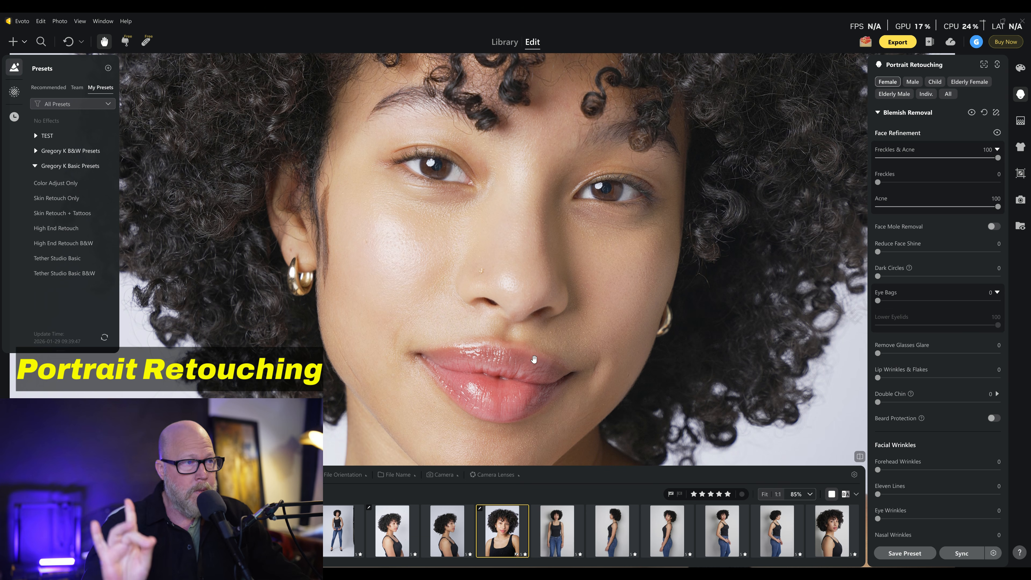
{"action": "left_click_drag", "start_coordinate": [888, 159], "coordinate": [877, 159]}
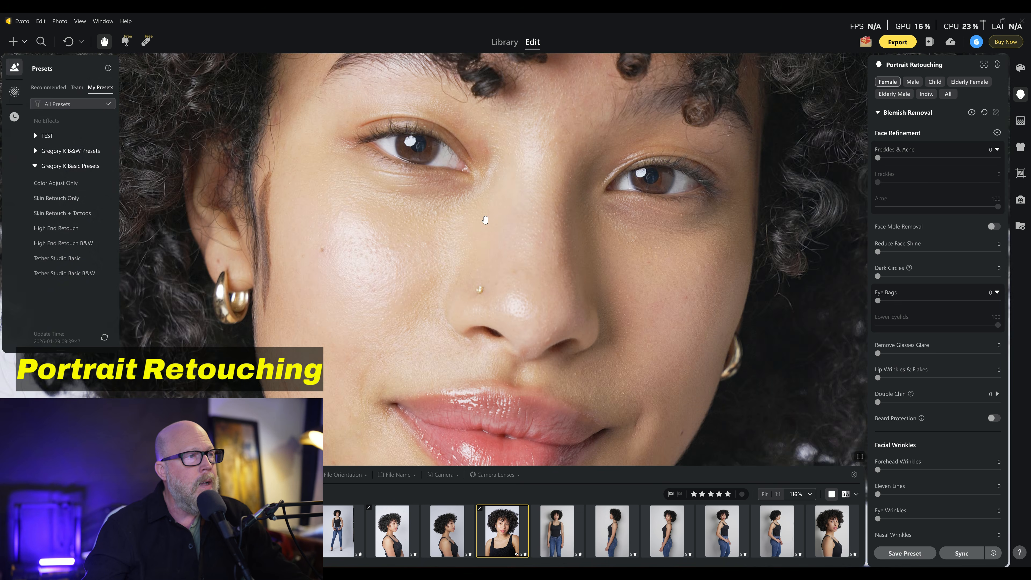
Try Reduce Face Shine on the front-facing portrait at 67 and 54, and reset it to 0
{"action": "left_click", "coordinate": [485, 219]}
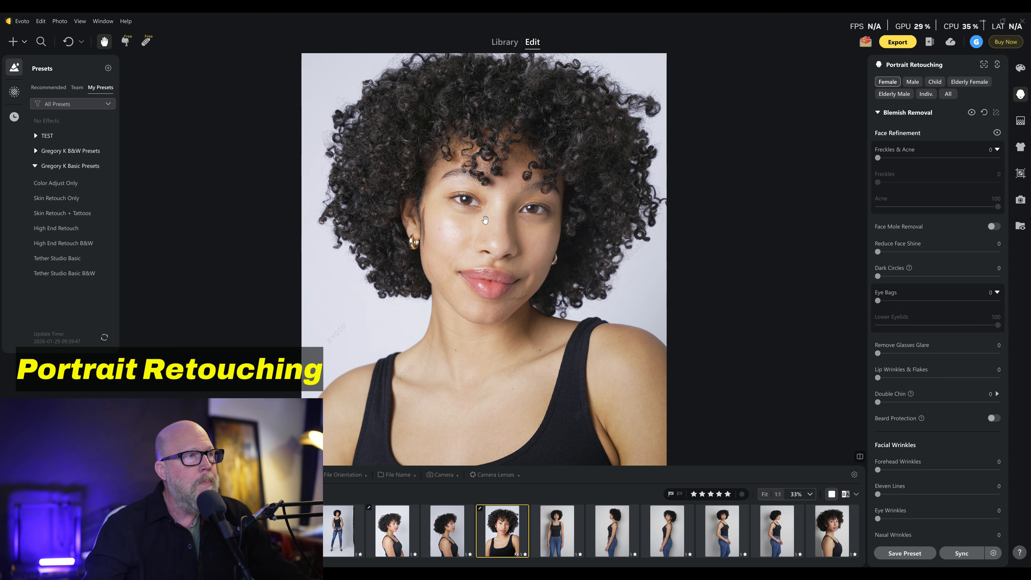
{"action": "scroll", "coordinate": [465, 248], "scroll_direction": "up", "scroll_amount": 5}
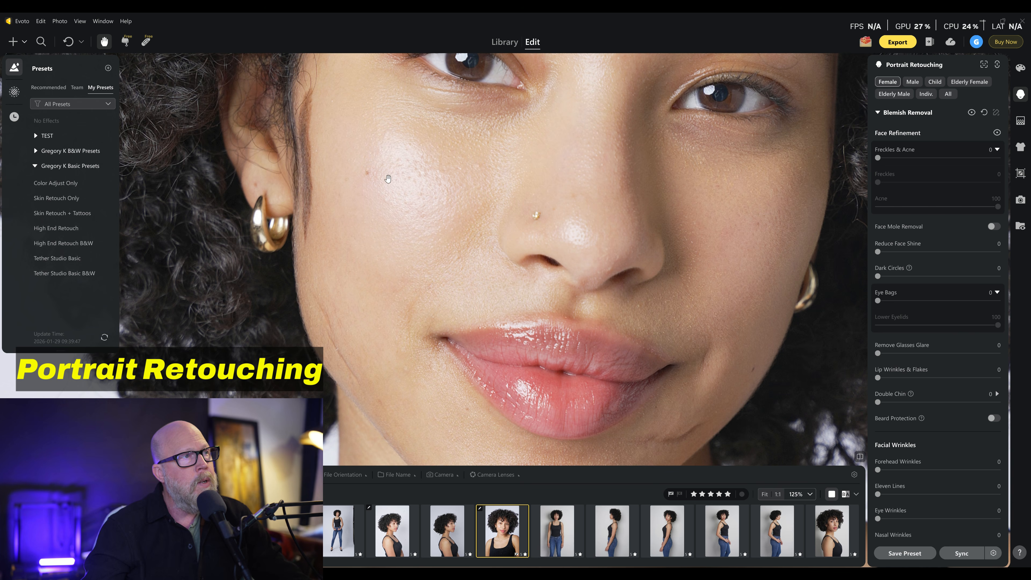
{"action": "left_click_drag", "start_coordinate": [878, 252], "coordinate": [958, 252]}
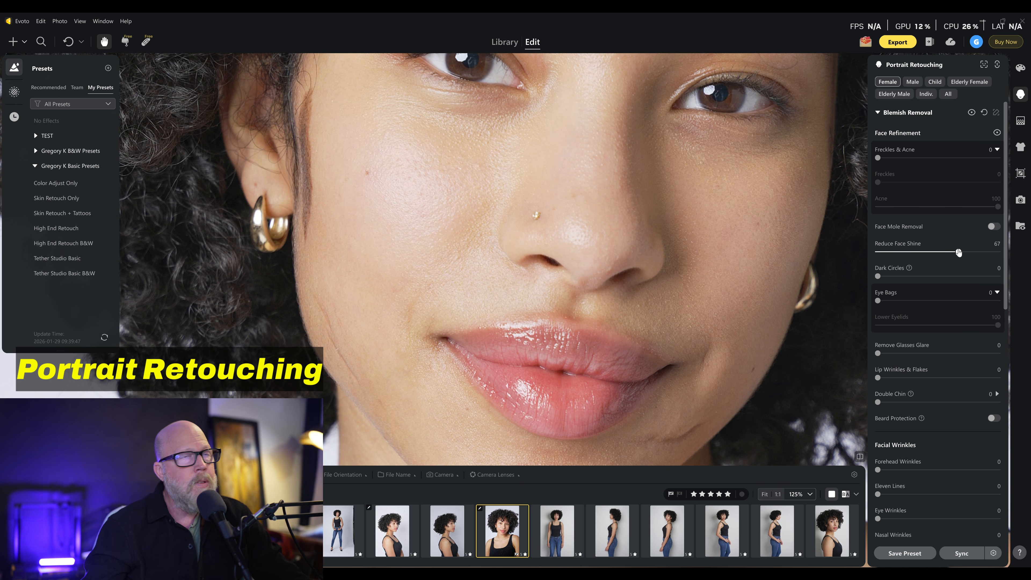
{"action": "left_click_drag", "start_coordinate": [959, 250], "coordinate": [945, 265]}
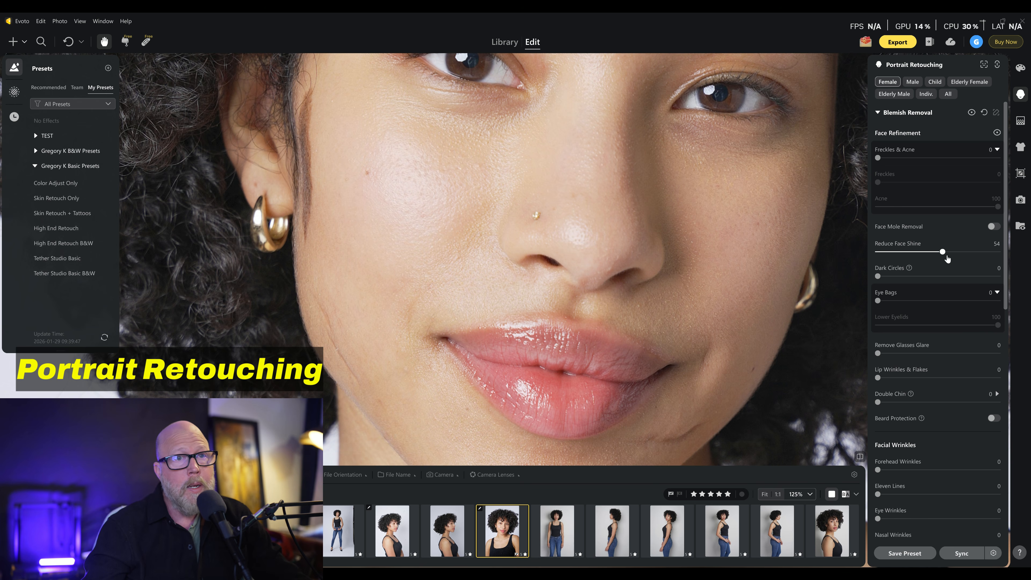
{"action": "left_click_drag", "start_coordinate": [943, 252], "coordinate": [919, 261]}
{"action": "double_click", "coordinate": [917, 258]}
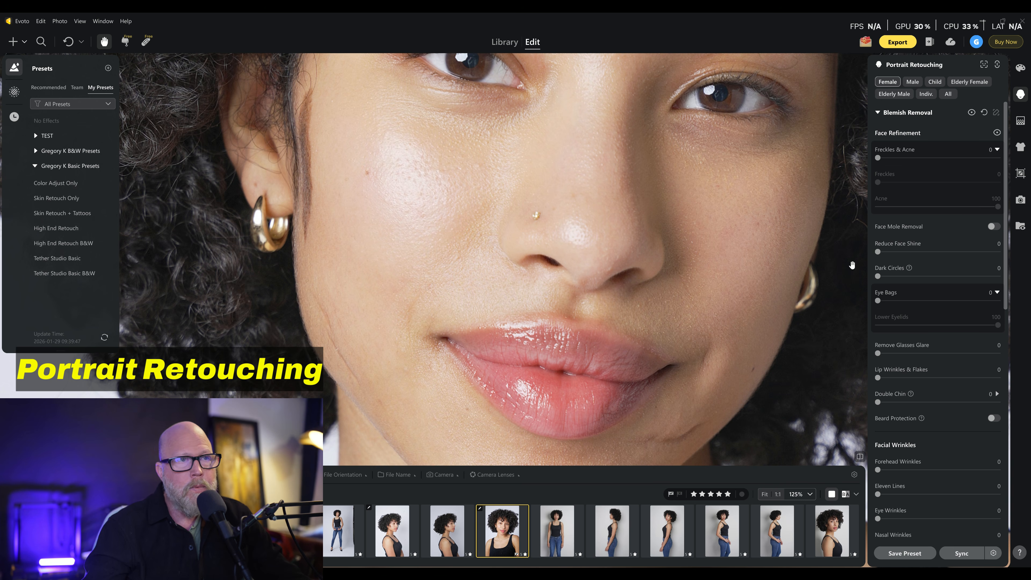
Try Dark Circles and Eye Bags at 100 each on the face, and return both to 0
{"action": "scroll", "coordinate": [528, 226], "scroll_direction": "up", "scroll_amount": 2}
{"action": "scroll", "coordinate": [528, 227], "scroll_direction": "down", "scroll_amount": 6}
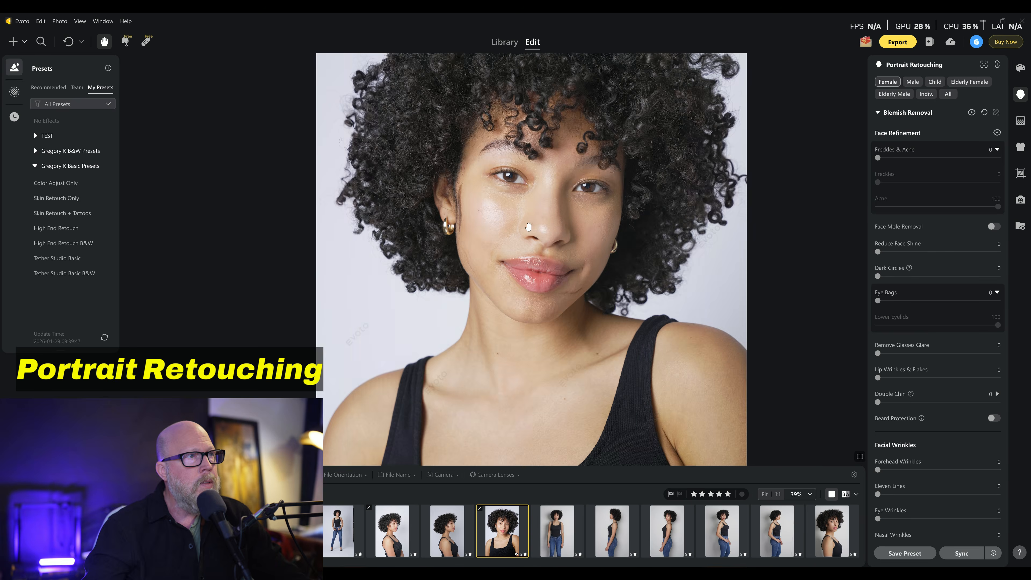
{"action": "scroll", "coordinate": [528, 226], "scroll_direction": "down", "scroll_amount": 2}
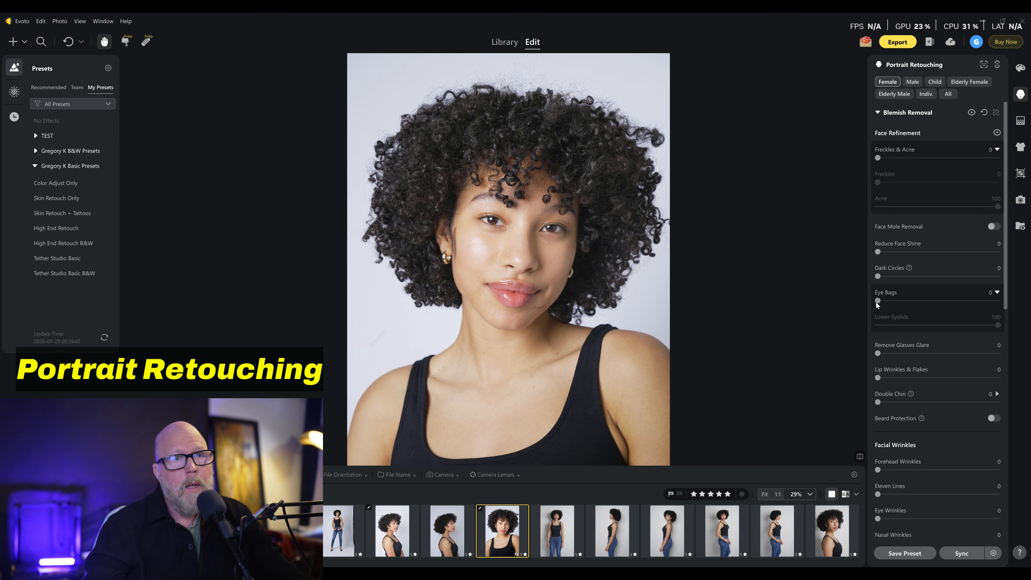
{"action": "left_click_drag", "start_coordinate": [878, 279], "coordinate": [998, 277]}
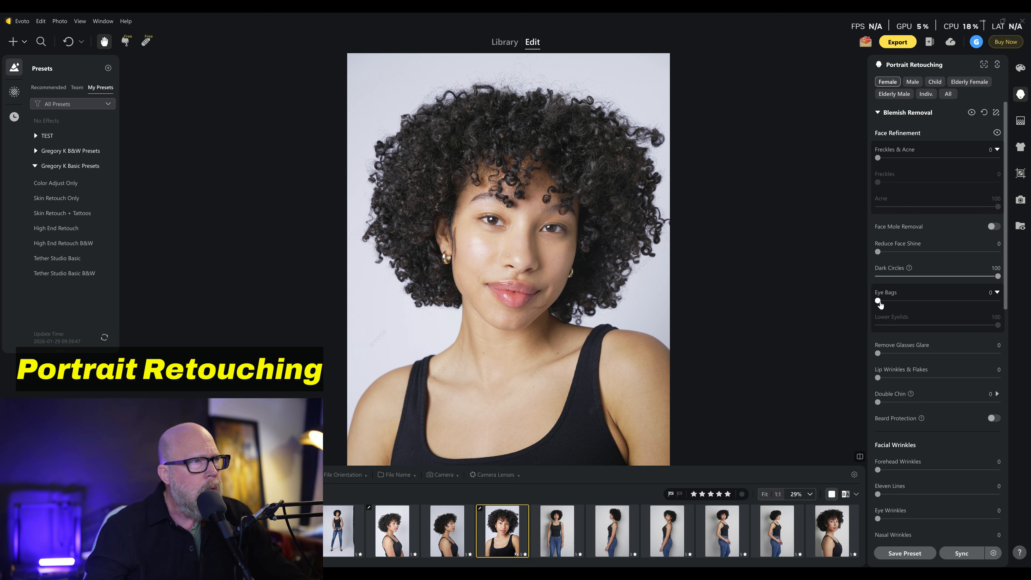
{"action": "left_click_drag", "start_coordinate": [879, 302], "coordinate": [1002, 301]}
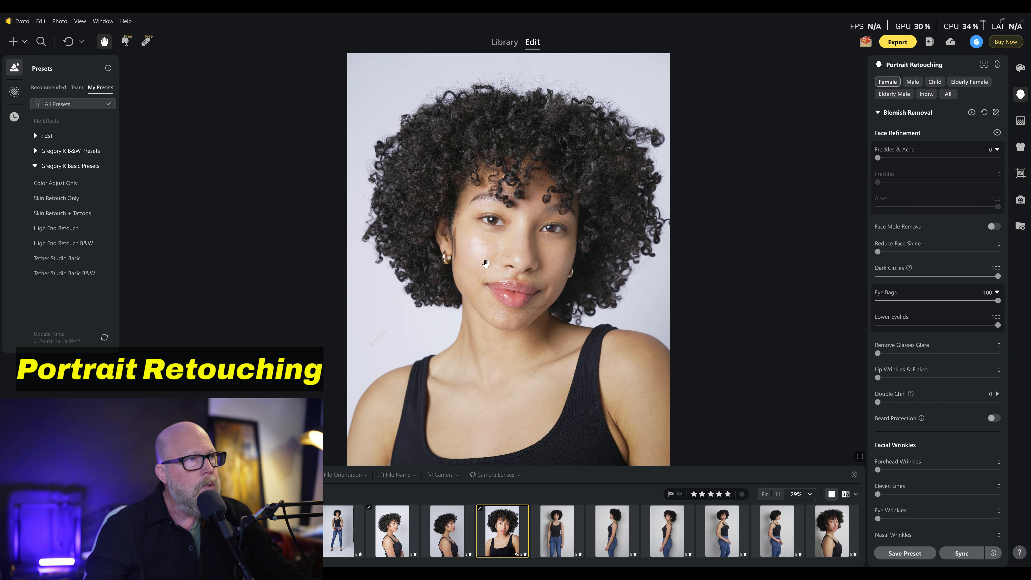
{"action": "scroll", "coordinate": [486, 264], "scroll_direction": "up", "scroll_amount": 3}
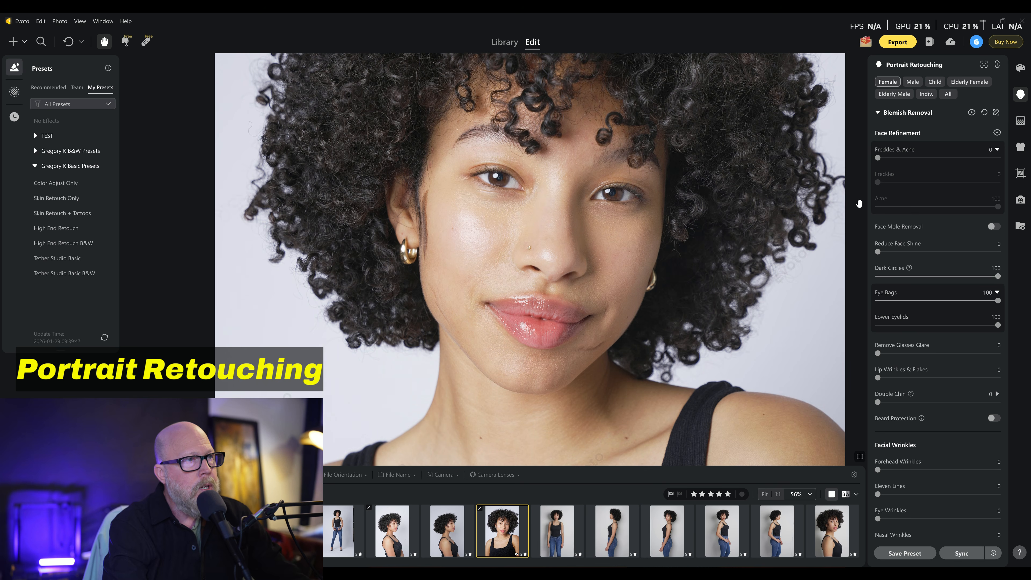
{"action": "left_click_drag", "start_coordinate": [997, 300], "coordinate": [869, 301]}
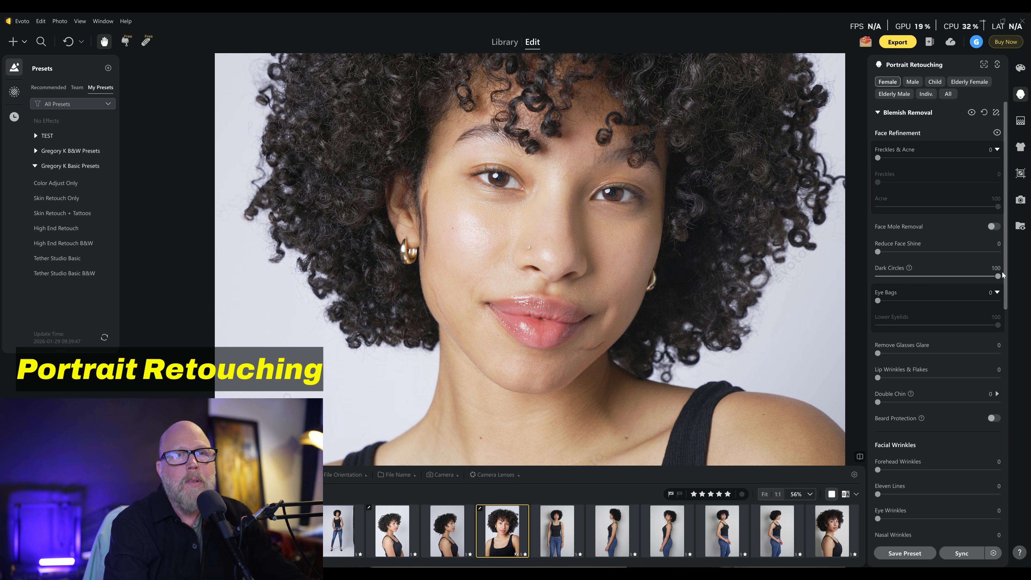
{"action": "left_click_drag", "start_coordinate": [997, 277], "coordinate": [801, 280]}
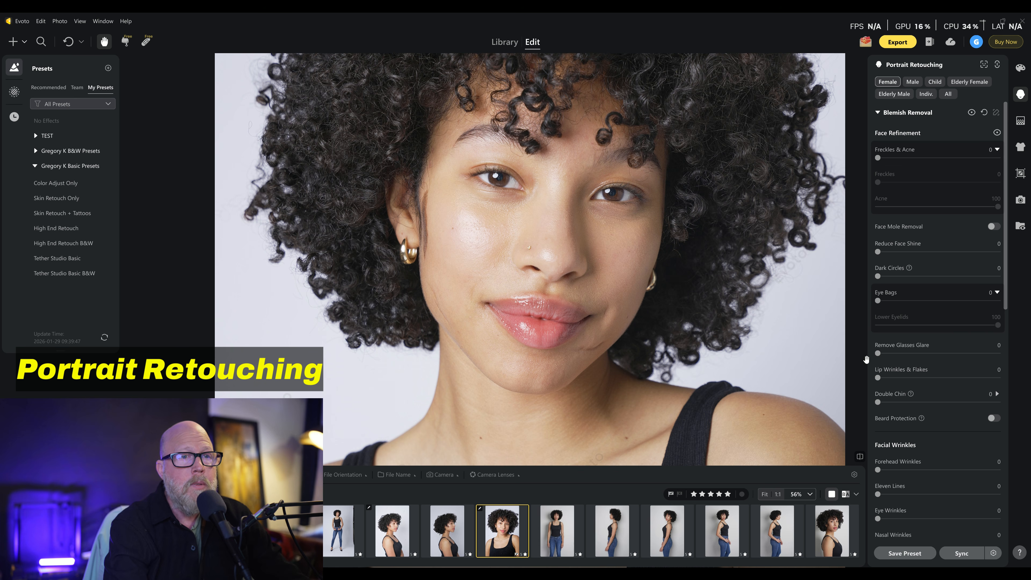
Look through the remaining Blemish Removal settings and view the standing tank-top-and-jeans shot up close
{"action": "left_click_drag", "start_coordinate": [877, 355], "coordinate": [839, 356]}
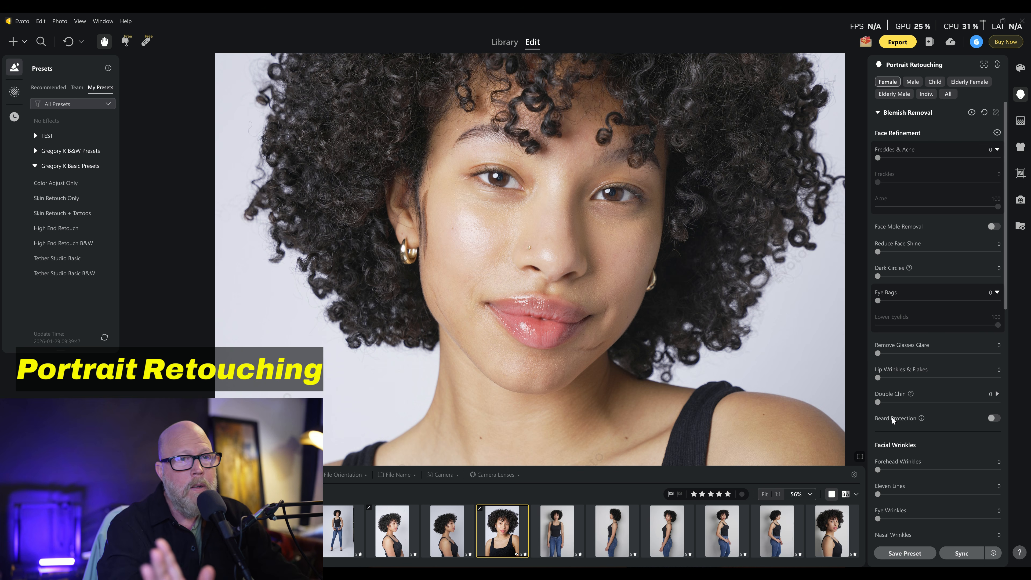
{"action": "scroll", "coordinate": [610, 348], "scroll_direction": "up", "scroll_amount": 3}
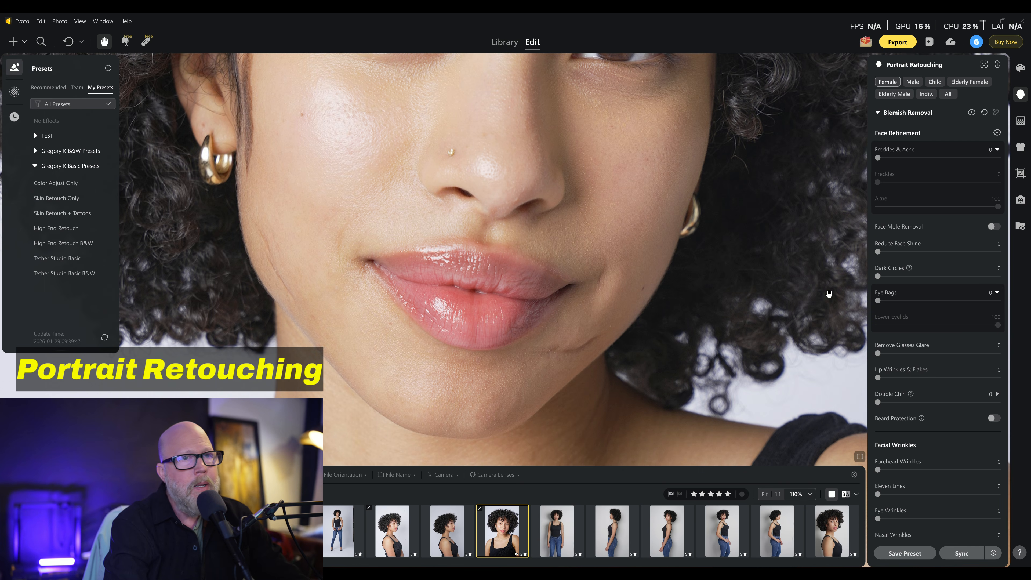
{"action": "scroll", "coordinate": [897, 409], "scroll_direction": "down", "scroll_amount": 10}
{"action": "key", "text": "ctrl+0"}
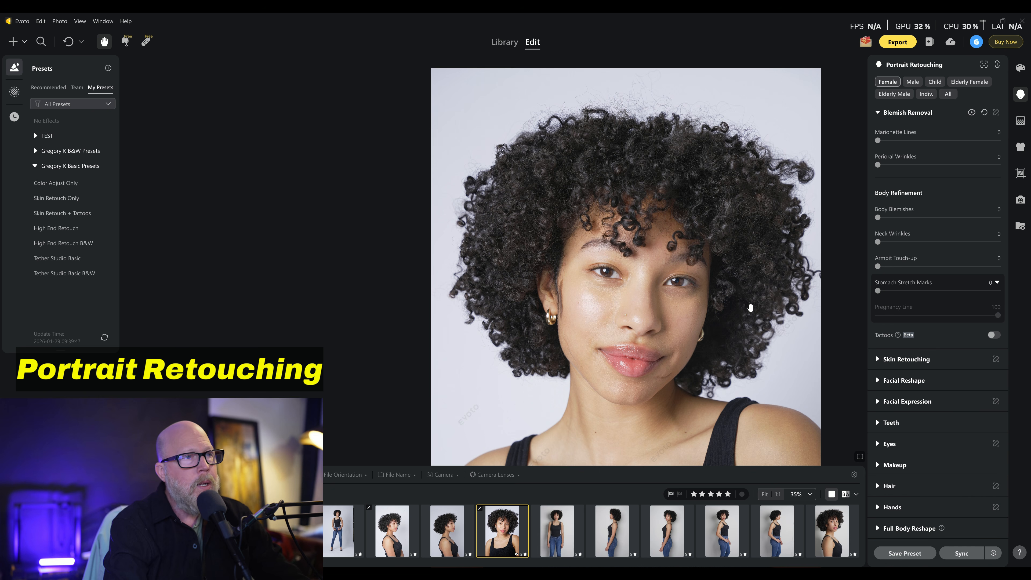
{"action": "left_click_drag", "start_coordinate": [527, 564], "coordinate": [675, 563]}
{"action": "left_click_drag", "start_coordinate": [424, 280], "coordinate": [425, 192]}
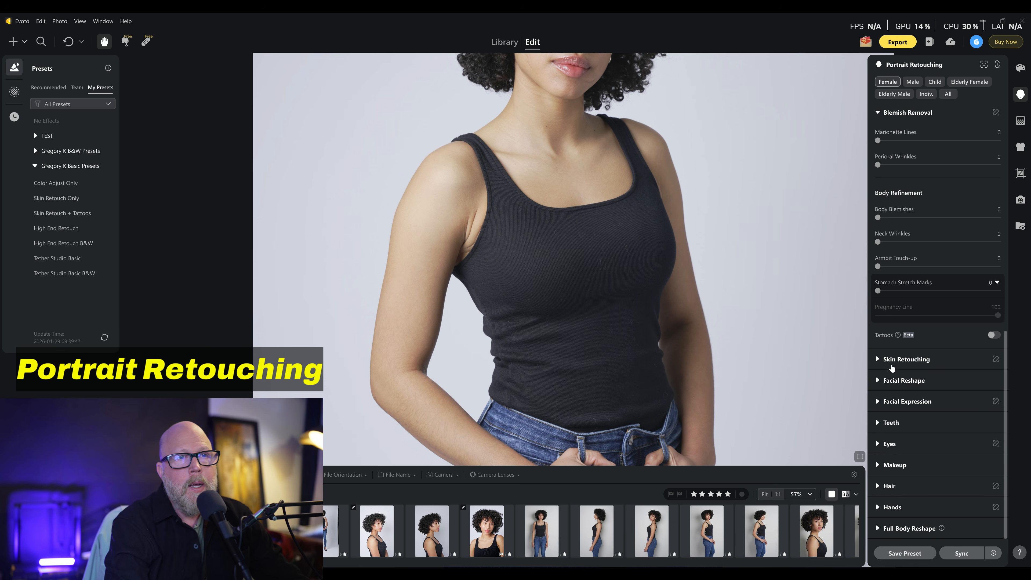
Collapse Blemish Removal and look through the Skin Retouching and Eyes settings, collapsing each one again
{"action": "left_click", "coordinate": [877, 114]}
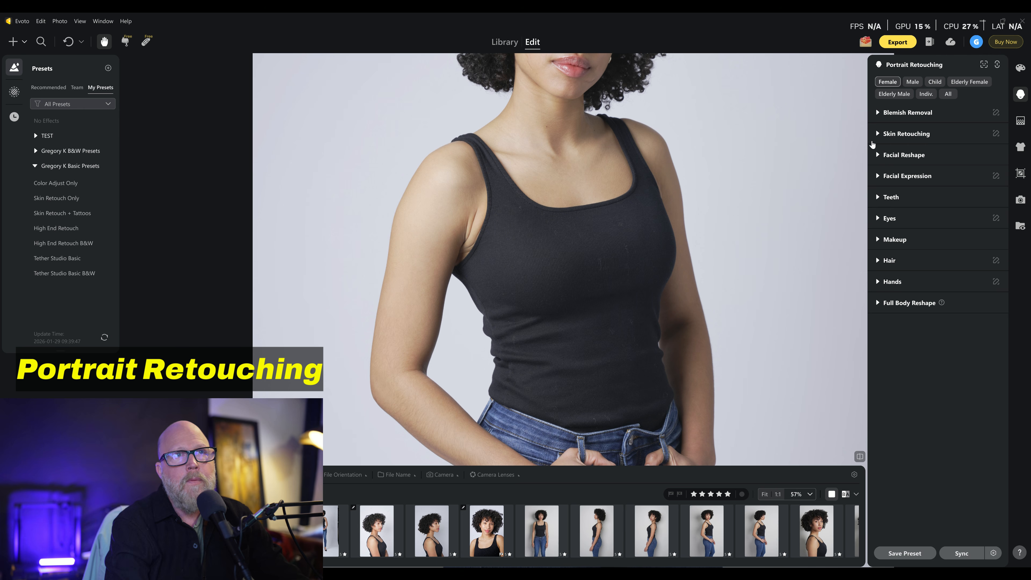
{"action": "left_click", "coordinate": [876, 134]}
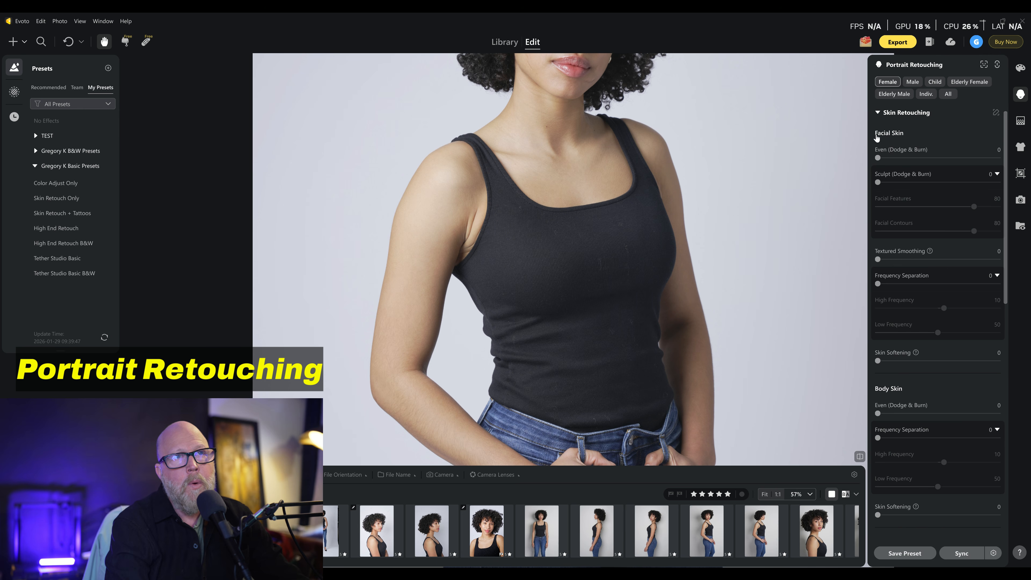
{"action": "left_click", "coordinate": [878, 114]}
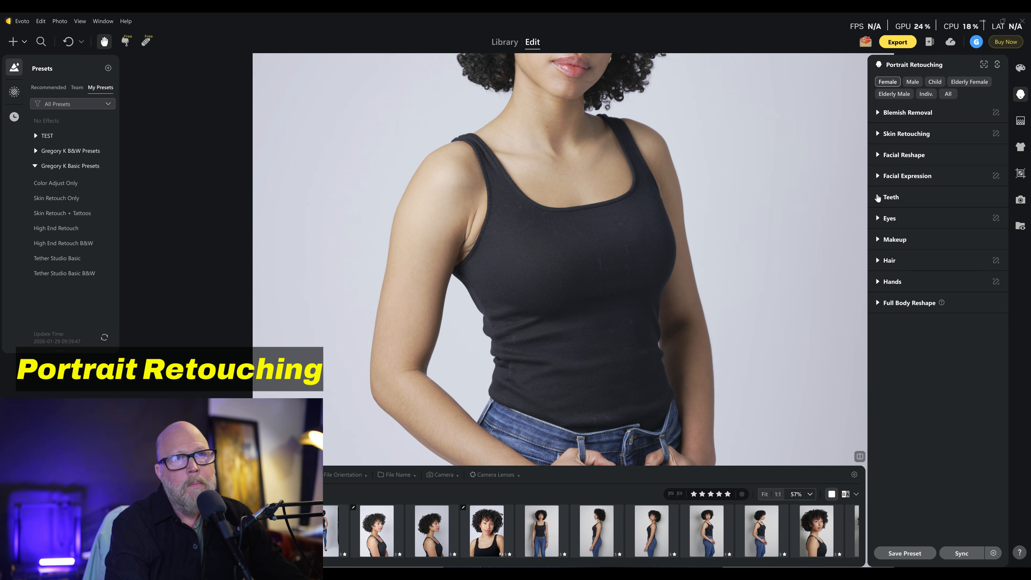
{"action": "left_click", "coordinate": [878, 219]}
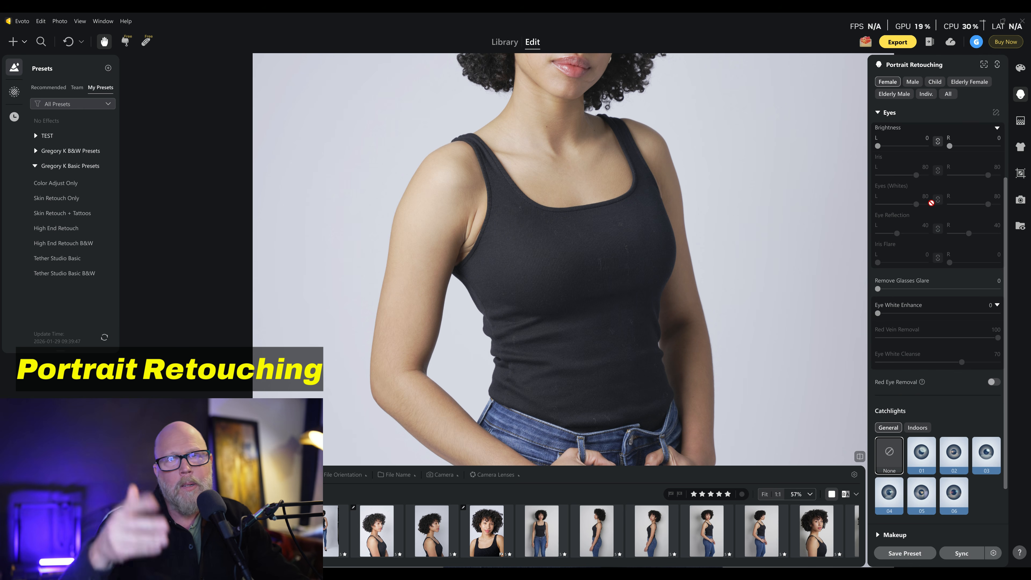
{"action": "left_click", "coordinate": [879, 114]}
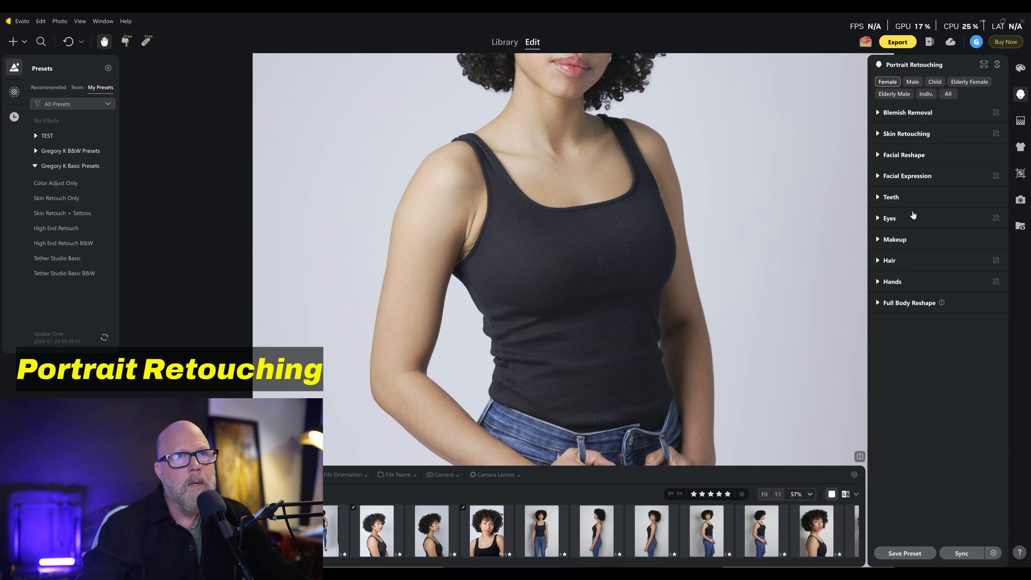
Open the Skin Retouching settings and bring up the front-facing portrait with the face centred in close view
{"action": "left_click", "coordinate": [878, 133]}
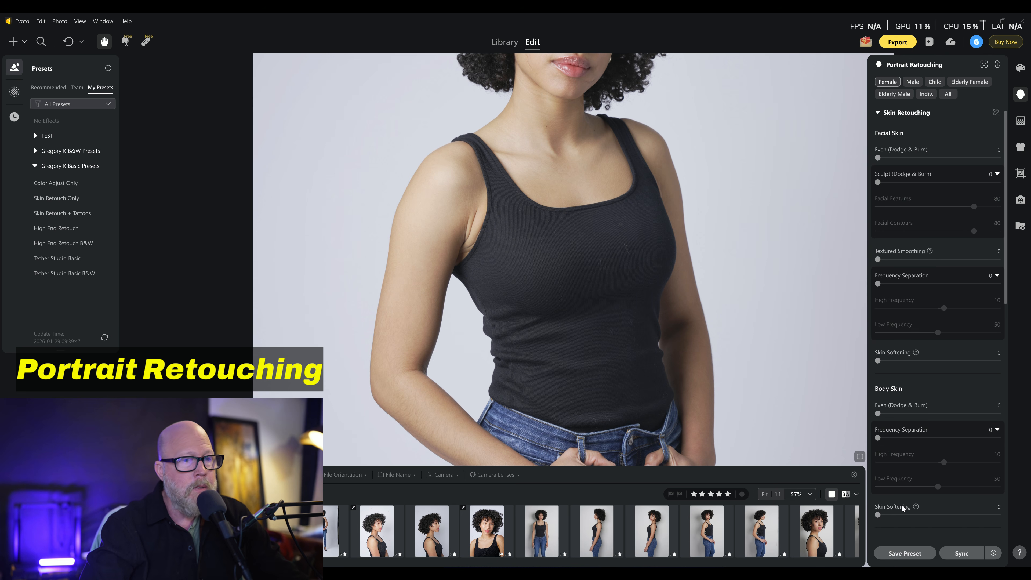
{"action": "left_click", "coordinate": [497, 526]}
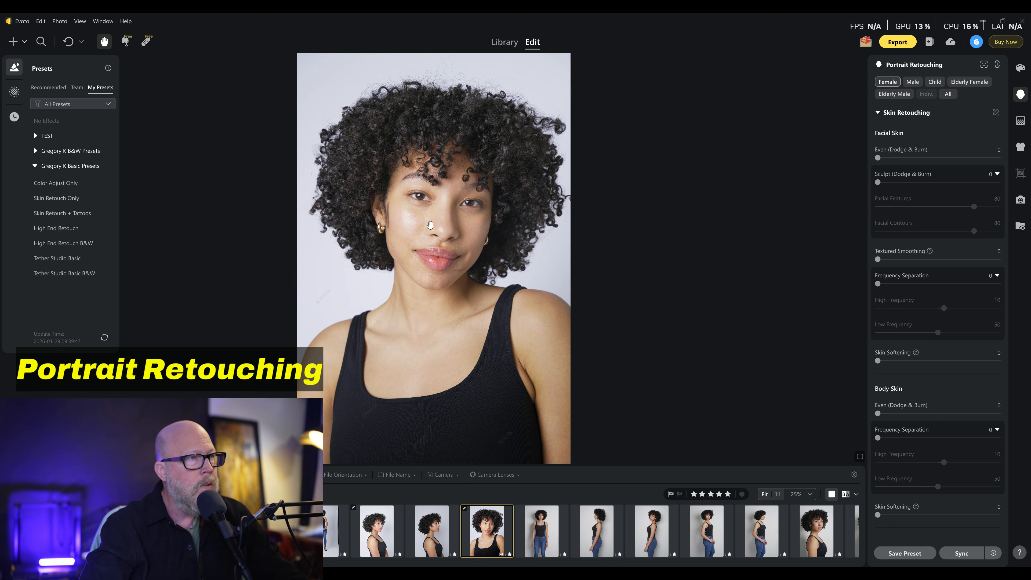
{"action": "scroll", "coordinate": [452, 224], "scroll_direction": "up", "scroll_amount": 6}
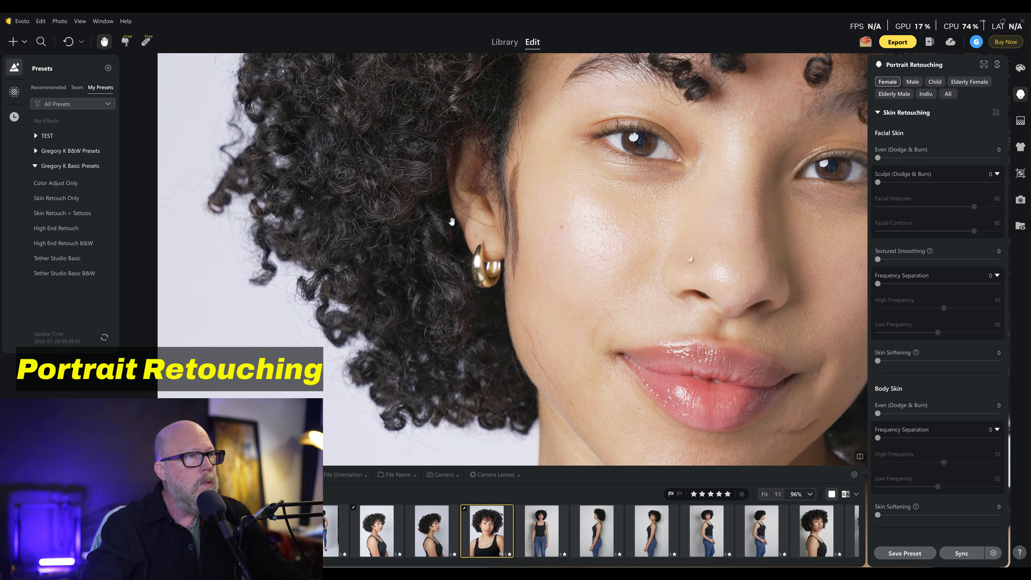
{"action": "scroll", "coordinate": [630, 176], "scroll_direction": "down", "scroll_amount": 5}
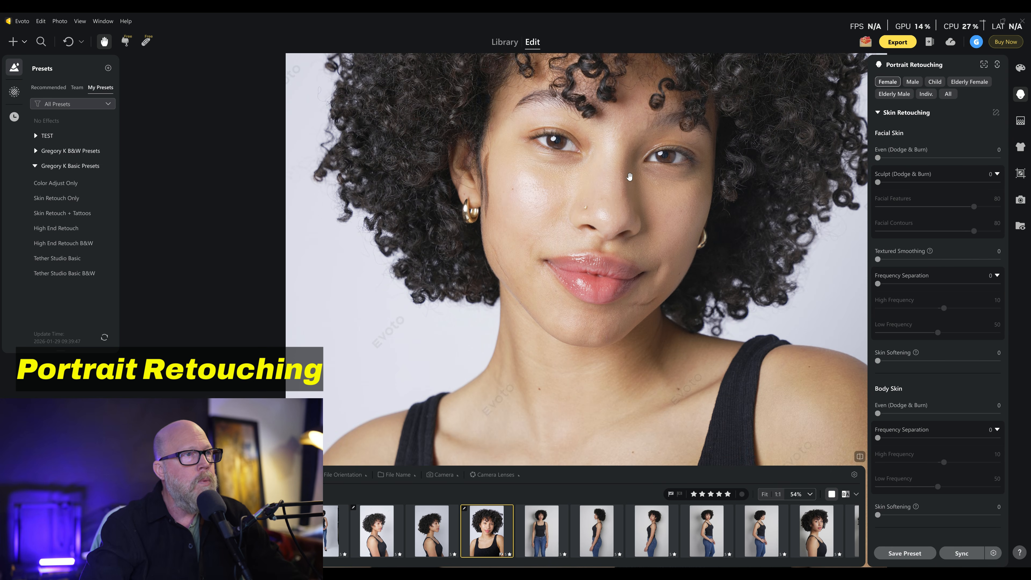
{"action": "left_click_drag", "start_coordinate": [605, 207], "coordinate": [547, 225]}
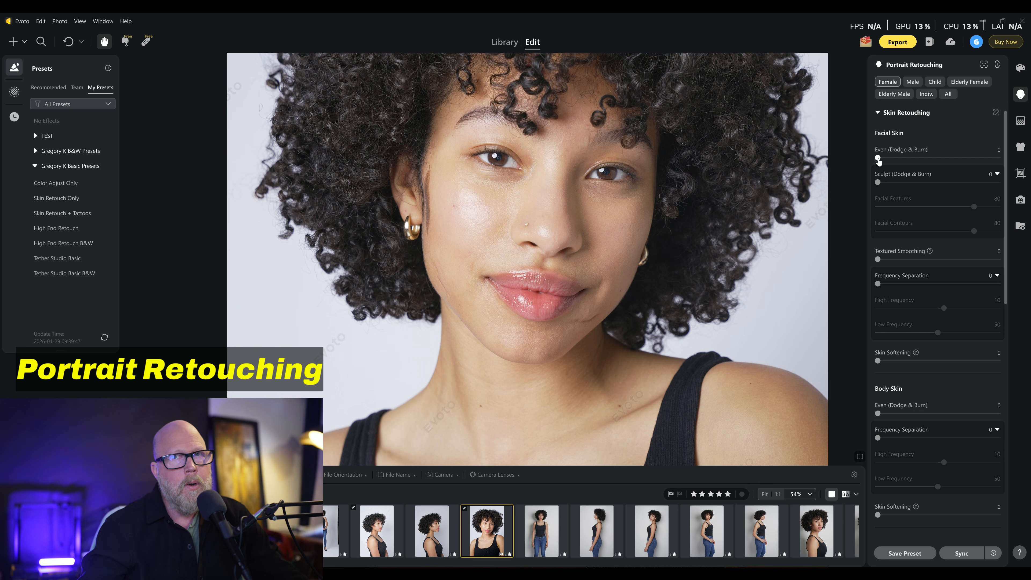
Try the facial Even (Dodge & Burn) setting at 59 and reset it to 0
{"action": "left_click", "coordinate": [878, 159]}
{"action": "left_click_drag", "start_coordinate": [878, 161], "coordinate": [948, 161]}
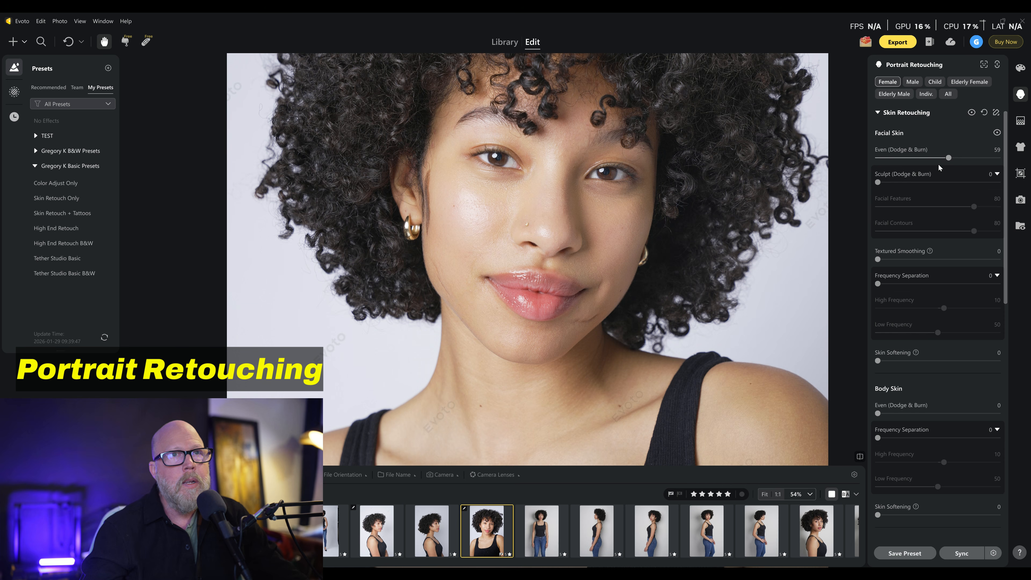
{"action": "double_click", "coordinate": [948, 159]}
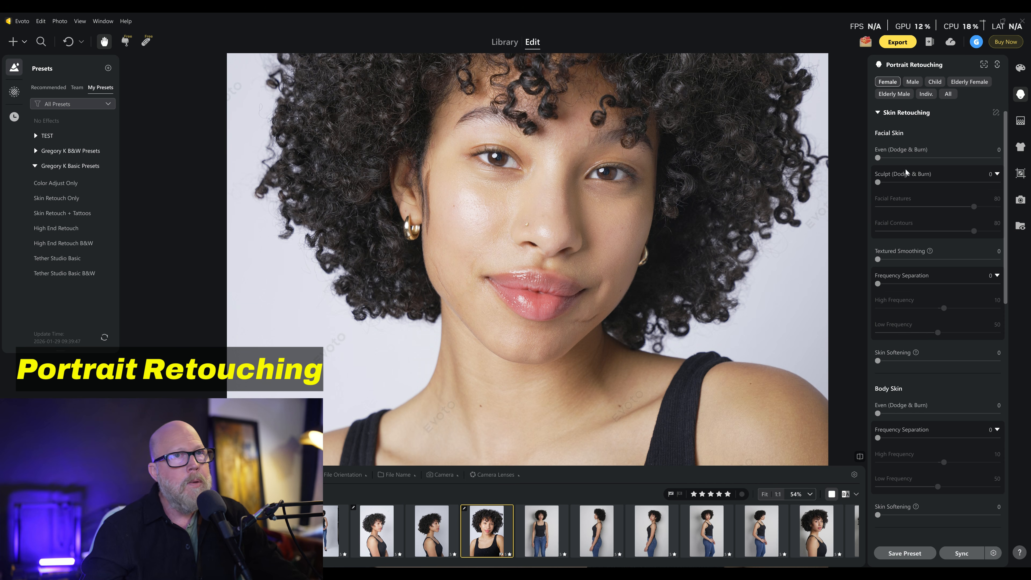
Set facial Even (Dodge & Burn) to 100, compare the face with and without it, and reduce the setting to 32
{"action": "left_click_drag", "start_coordinate": [878, 159], "coordinate": [999, 158]}
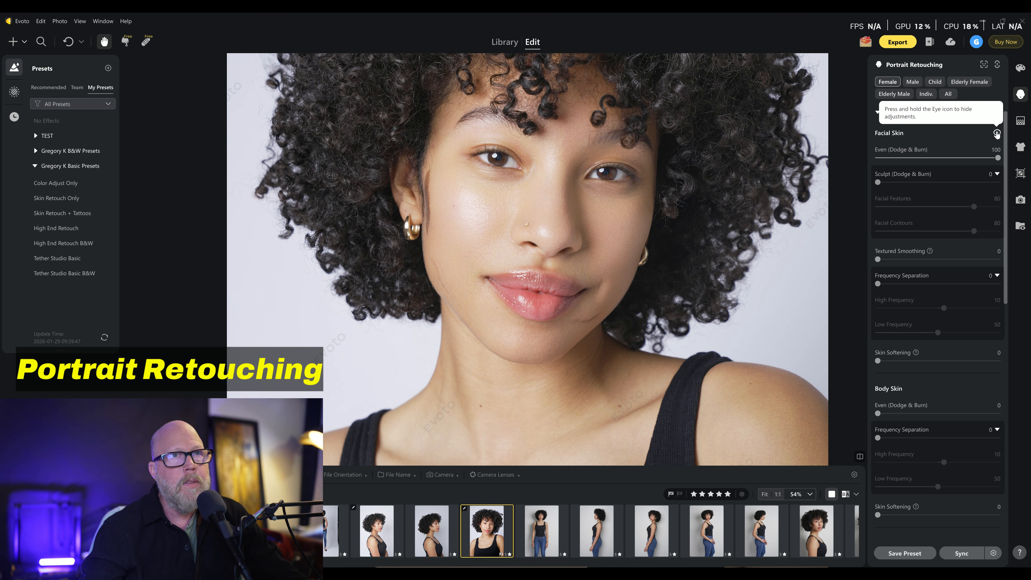
{"action": "left_click", "coordinate": [997, 134]}
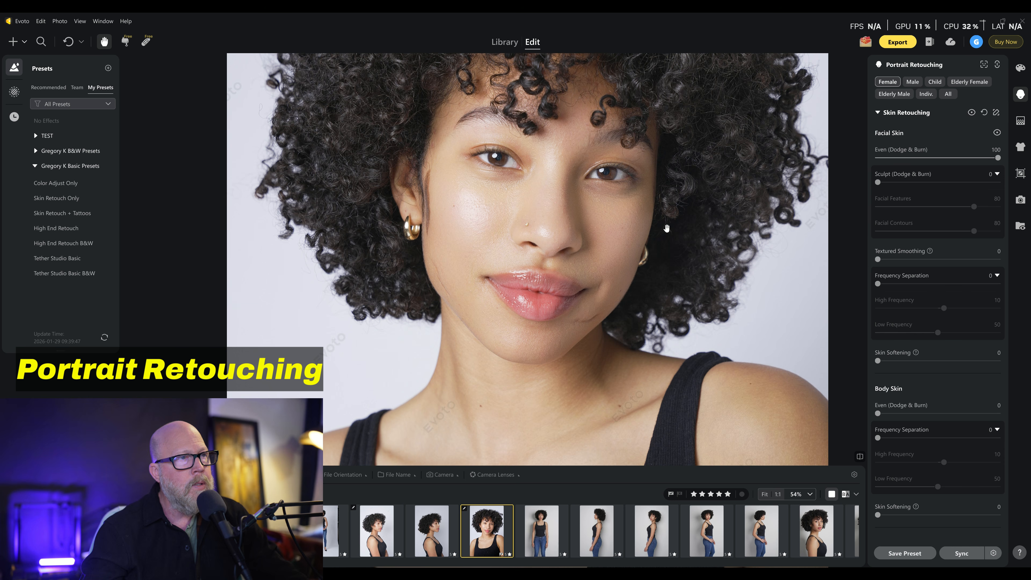
{"action": "left_click", "coordinate": [569, 303]}
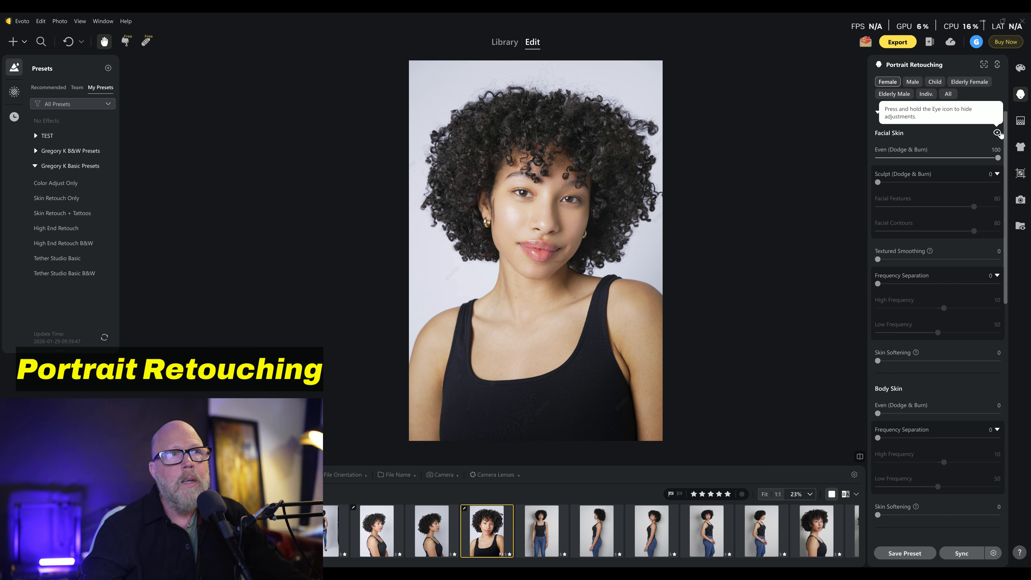
{"action": "left_click", "coordinate": [998, 133]}
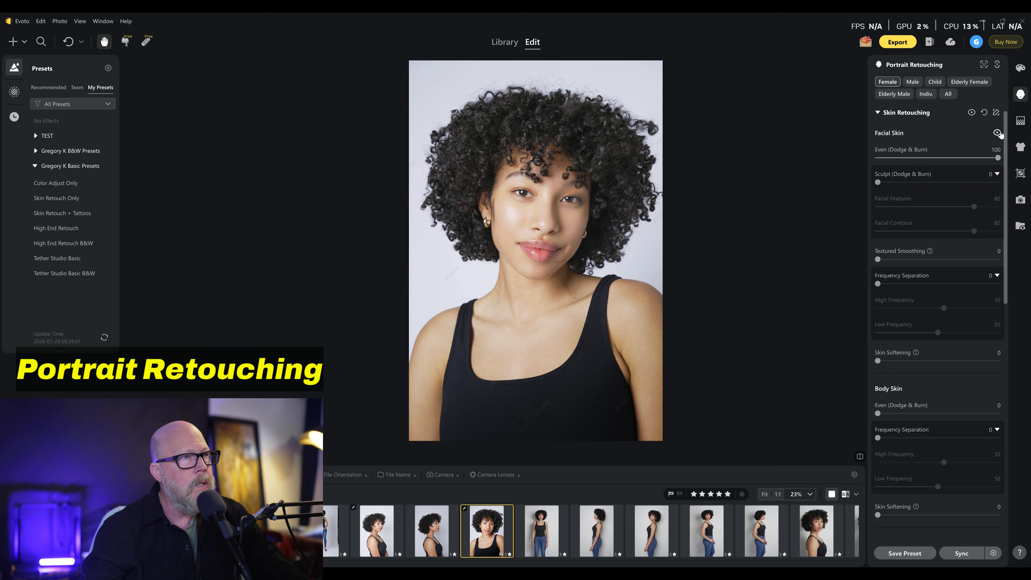
{"action": "left_click", "coordinate": [998, 133]}
{"action": "mouse_move", "coordinate": [997, 158]}
{"action": "left_mouse_down"}
{"action": "mouse_move", "coordinate": [911, 159]}
{"action": "mouse_move", "coordinate": [932, 162]}
{"action": "mouse_move", "coordinate": [919, 170]}
{"action": "left_mouse_up"}
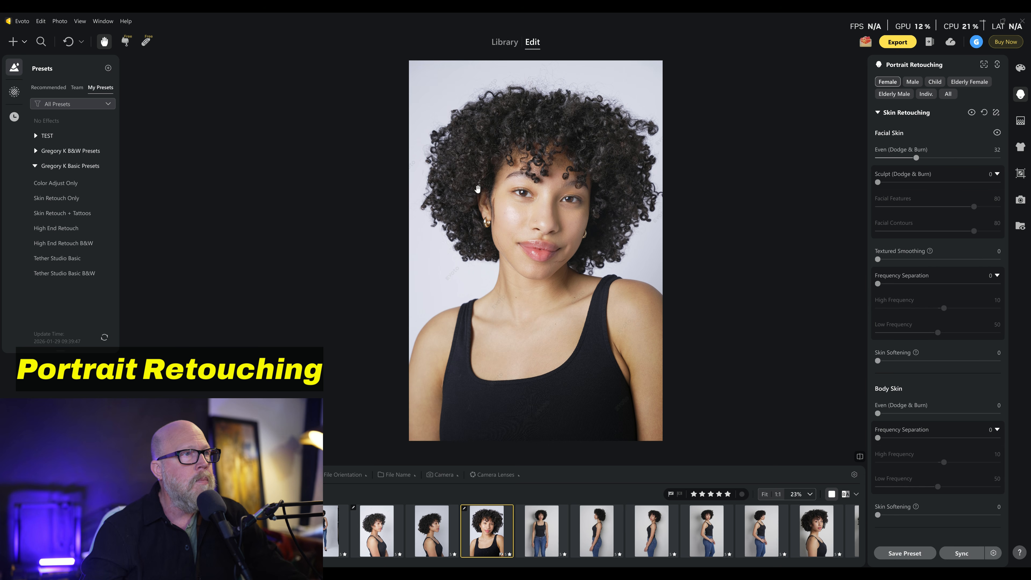
Set the facial skin Even (Dodge & Burn) amount to 29
{"action": "left_click", "coordinate": [945, 158]}
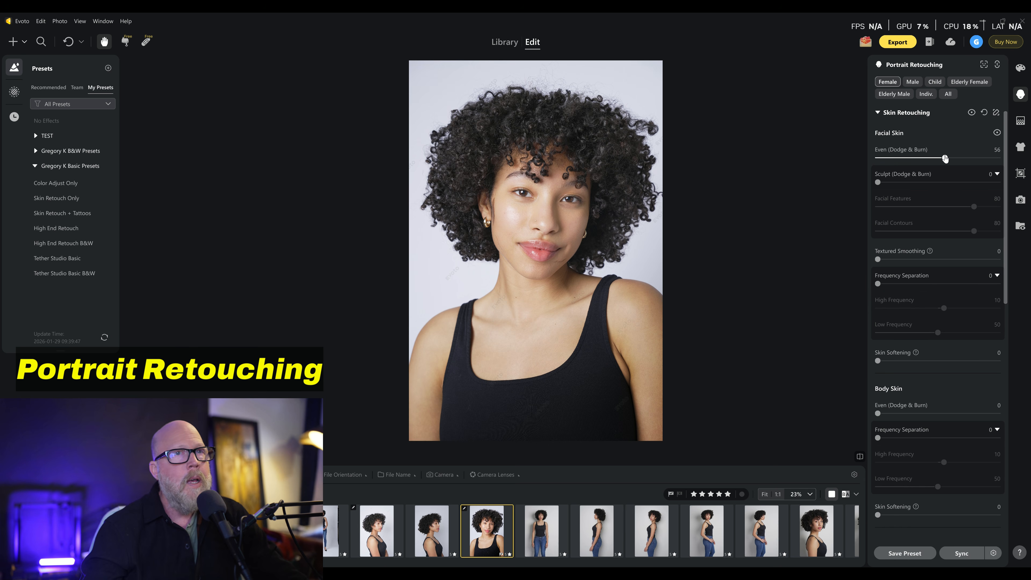
{"action": "mouse_move", "coordinate": [945, 159]}
{"action": "left_mouse_down"}
{"action": "mouse_move", "coordinate": [913, 158]}
{"action": "mouse_move", "coordinate": [958, 183]}
{"action": "left_mouse_up"}
Try the facial skin Sculpt (Dodge & Burn) at 100, compare before and after, and return it to 0
{"action": "left_click", "coordinate": [880, 183]}
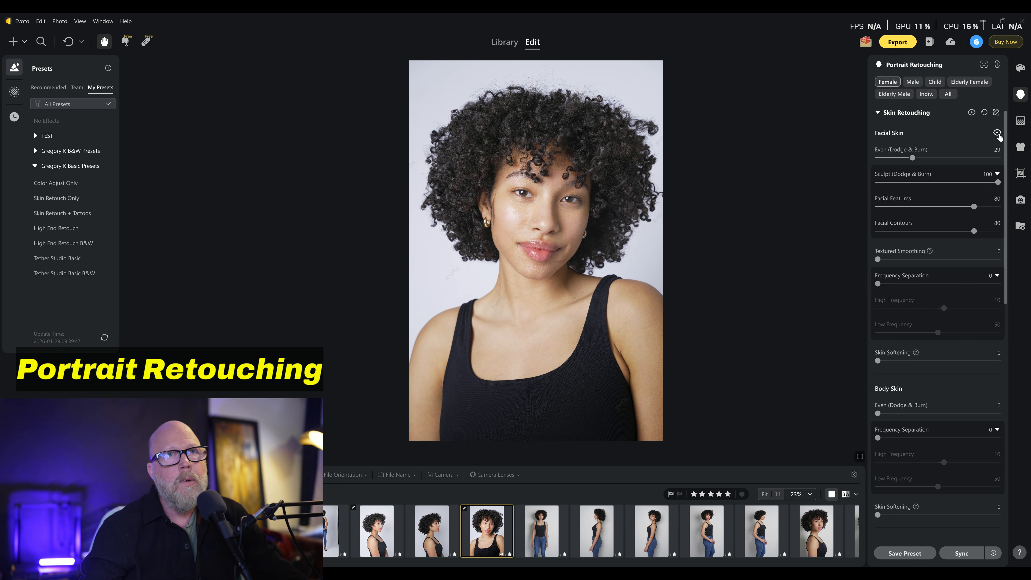
{"action": "left_click", "coordinate": [998, 133]}
{"action": "left_click", "coordinate": [997, 133]}
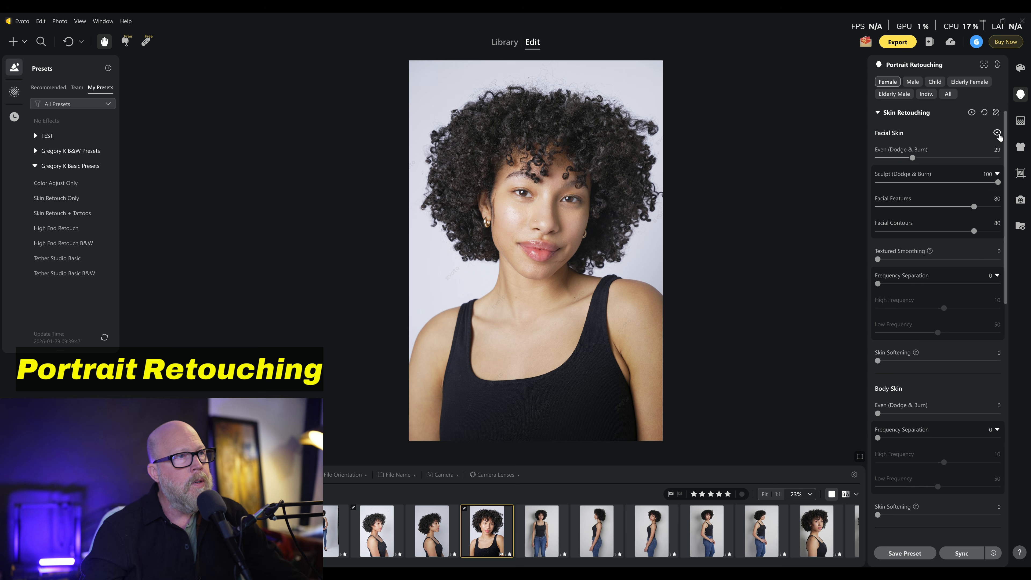
{"action": "left_click_drag", "start_coordinate": [998, 183], "coordinate": [878, 252]}
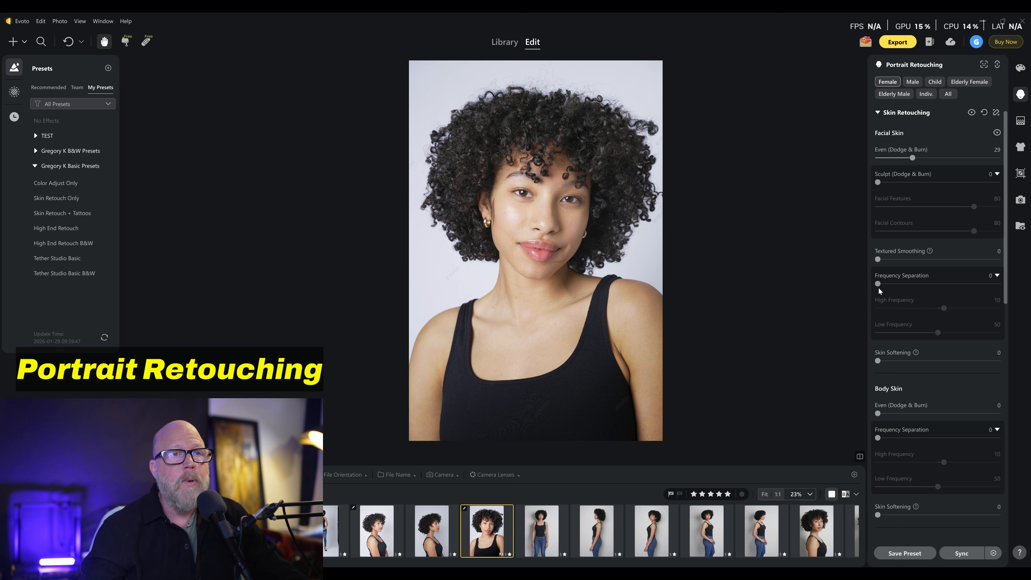
Try the facial skin Frequency Separation at 71, 100 and 41, and return it to 0
{"action": "left_click_drag", "start_coordinate": [1006, 199], "coordinate": [1017, 252]}
{"action": "left_click_drag", "start_coordinate": [878, 170], "coordinate": [963, 168]}
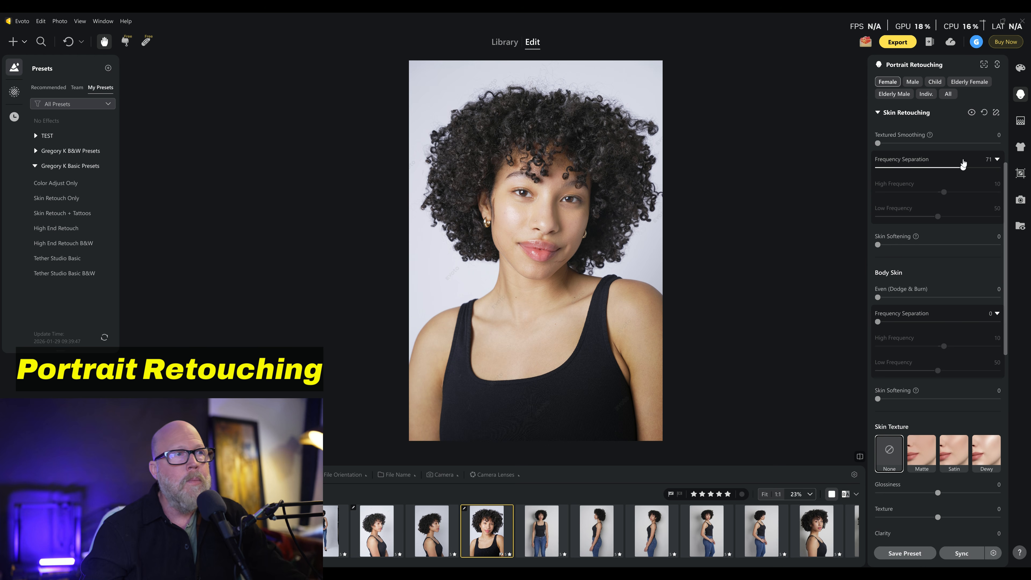
{"action": "scroll", "coordinate": [541, 227], "scroll_direction": "up", "scroll_amount": 2}
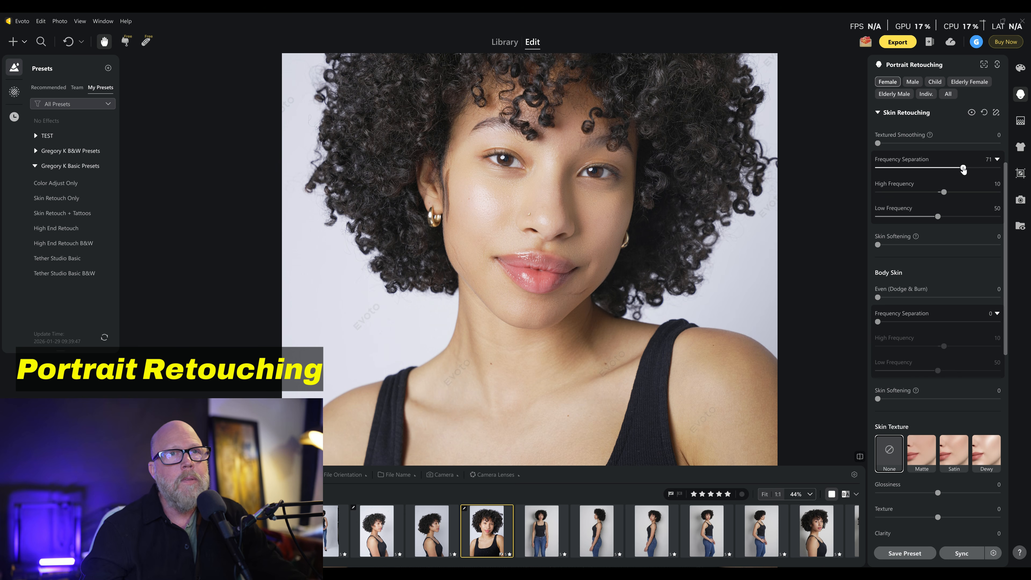
{"action": "left_click_drag", "start_coordinate": [963, 169], "coordinate": [863, 175]}
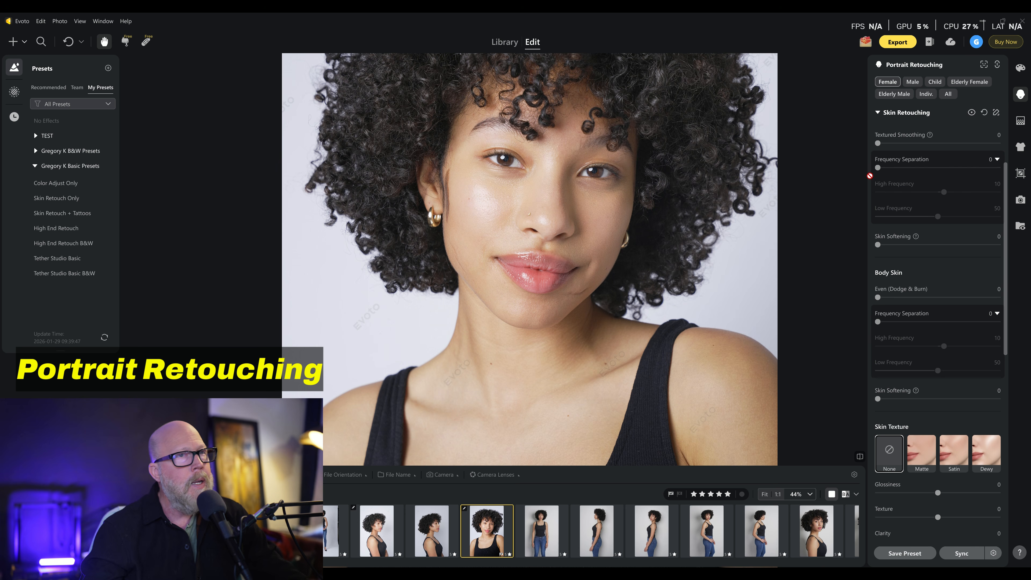
{"action": "left_click_drag", "start_coordinate": [878, 167], "coordinate": [998, 167]}
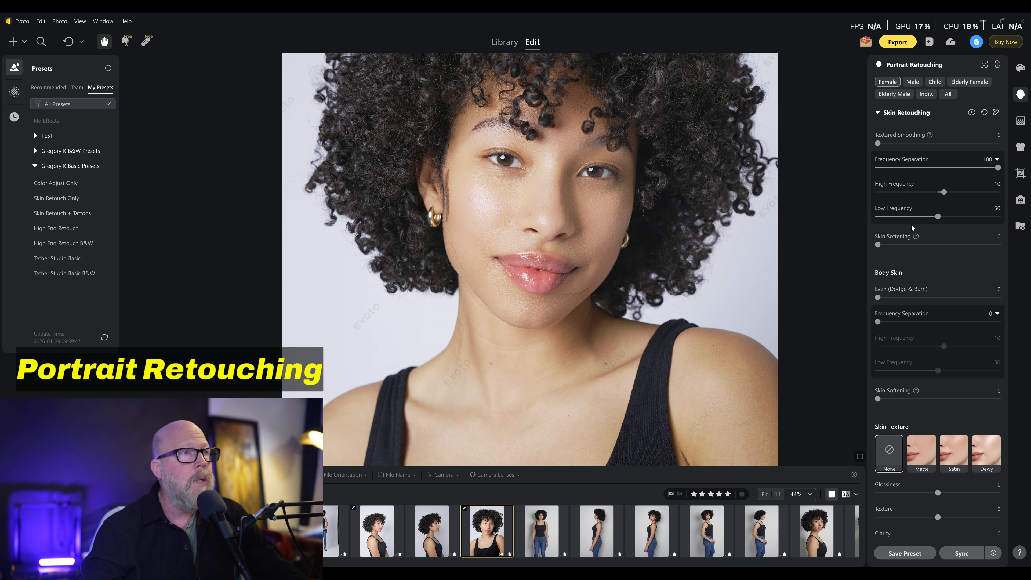
{"action": "left_click_drag", "start_coordinate": [998, 165], "coordinate": [927, 175]}
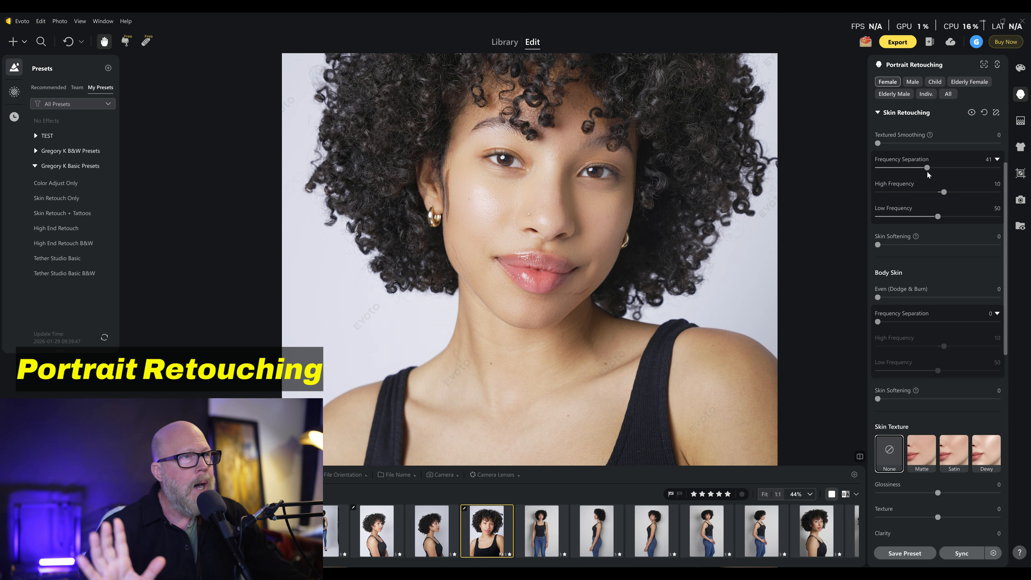
{"action": "left_click_drag", "start_coordinate": [928, 174], "coordinate": [808, 174]}
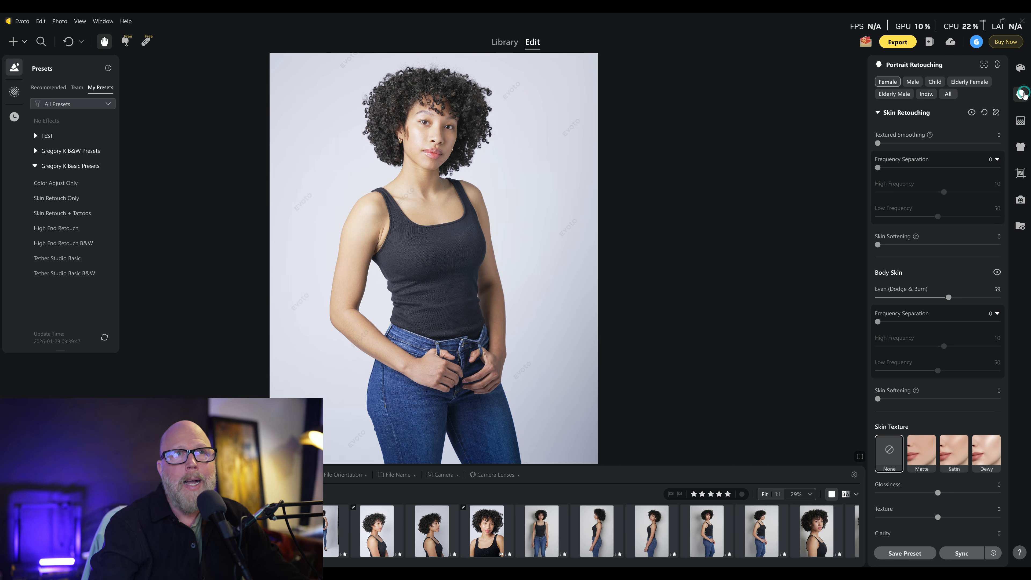
Set the facial skin Textured Smoothing to 48 on the portrait with the hands at the jeans pockets
{"action": "left_click", "coordinate": [1021, 94]}
{"action": "left_click", "coordinate": [1021, 93]}
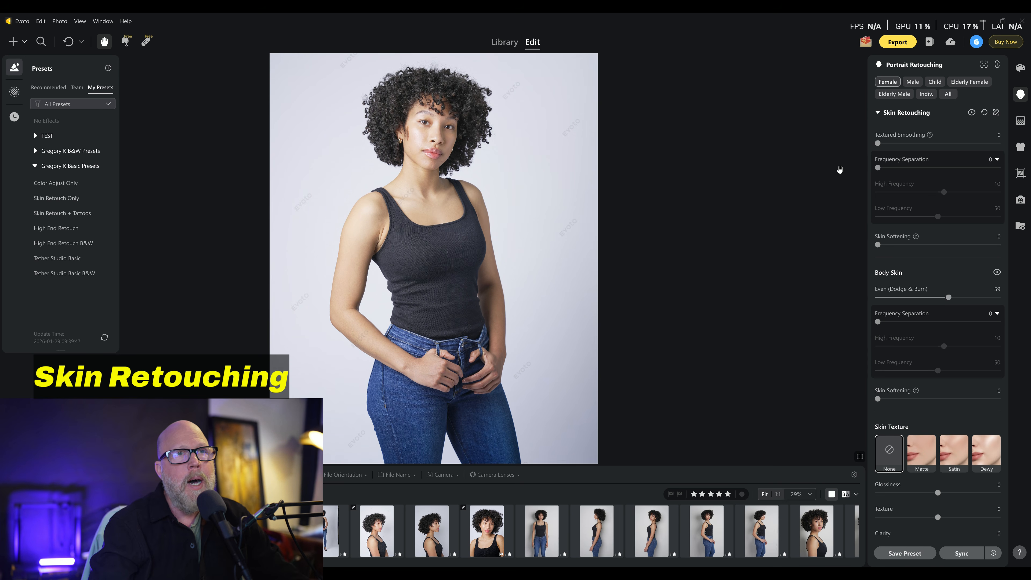
{"action": "left_click_drag", "start_coordinate": [877, 143], "coordinate": [936, 143]}
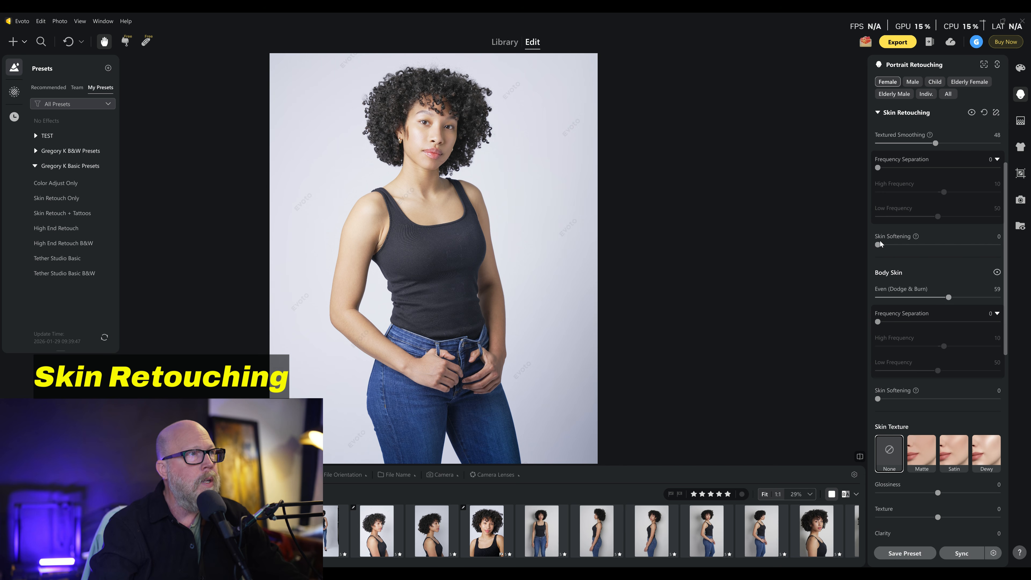
Try raising Gentle Smile in the Facial Expression settings on the three-quarter close-up portrait and reset it to 0
{"action": "left_click", "coordinate": [878, 113]}
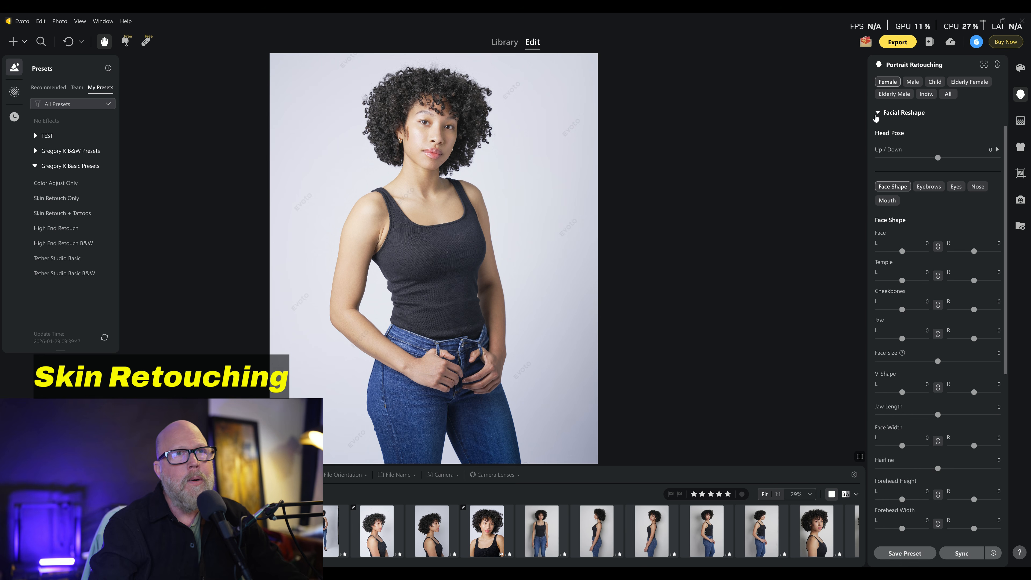
{"action": "left_click", "coordinate": [877, 113]}
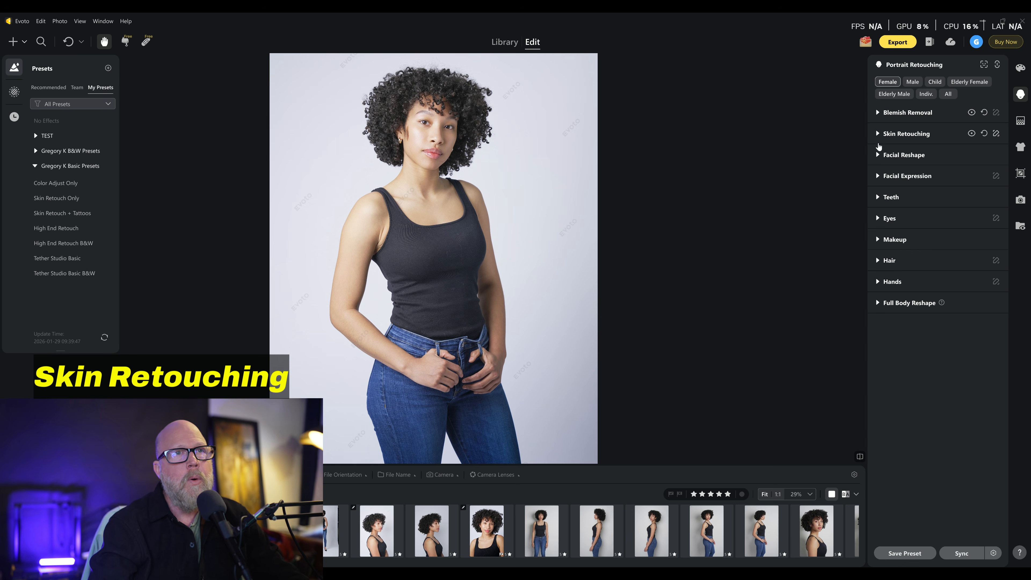
{"action": "left_click", "coordinate": [878, 176]}
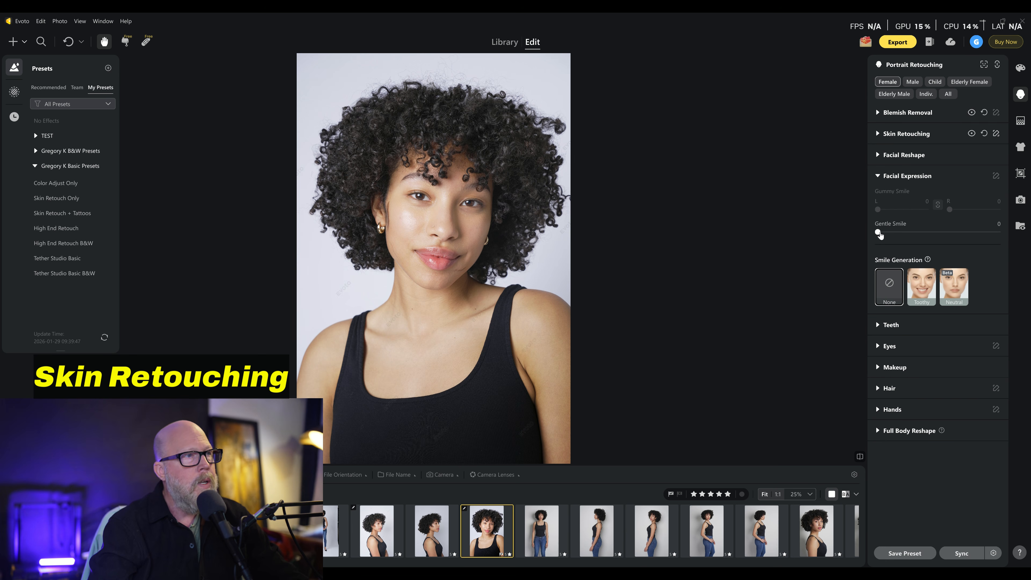
{"action": "left_click", "coordinate": [388, 534]}
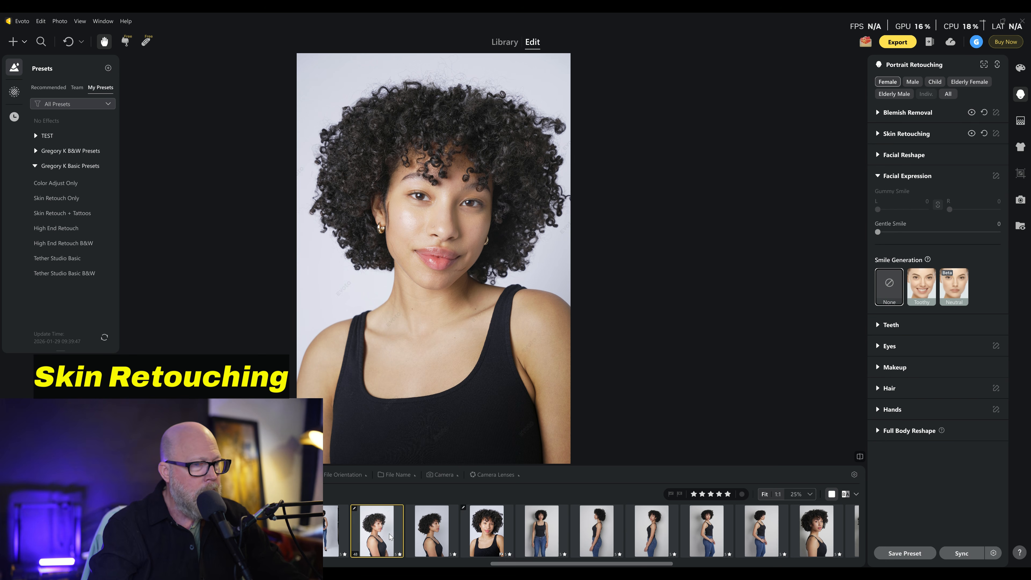
{"action": "left_click", "coordinate": [547, 532]}
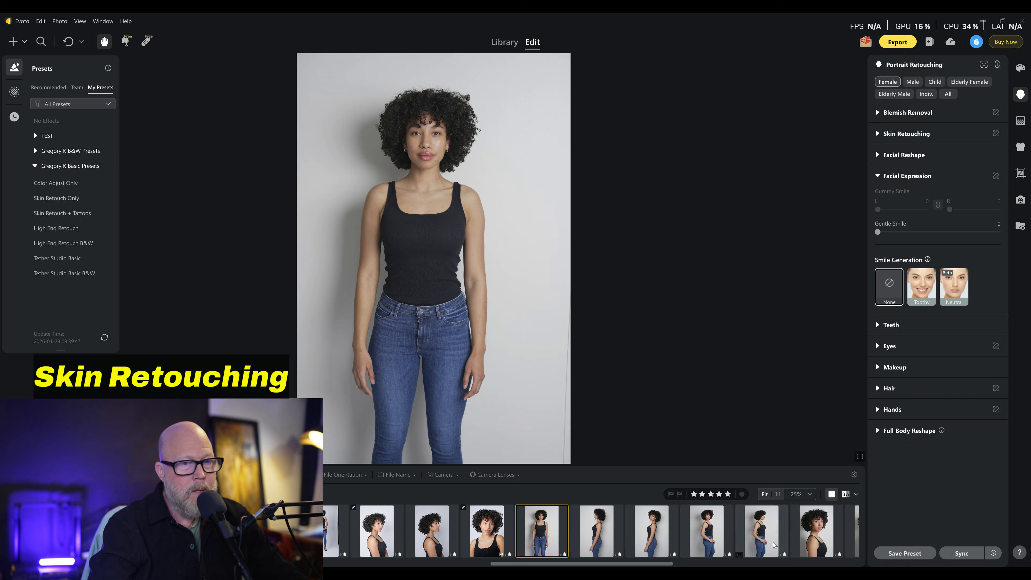
{"action": "left_click", "coordinate": [823, 536]}
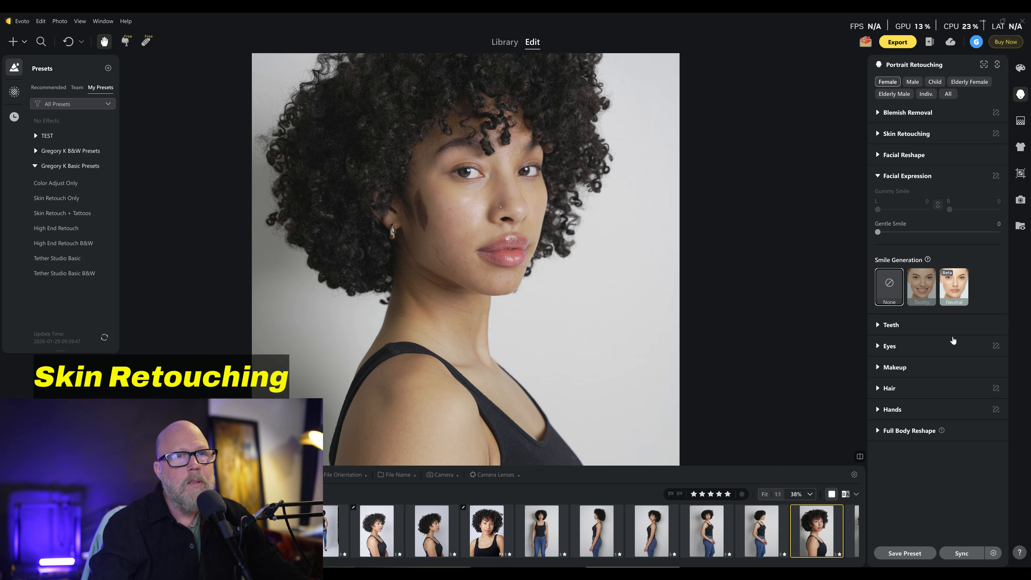
{"action": "left_click_drag", "start_coordinate": [878, 232], "coordinate": [1000, 232]}
{"action": "double_click", "coordinate": [887, 232]}
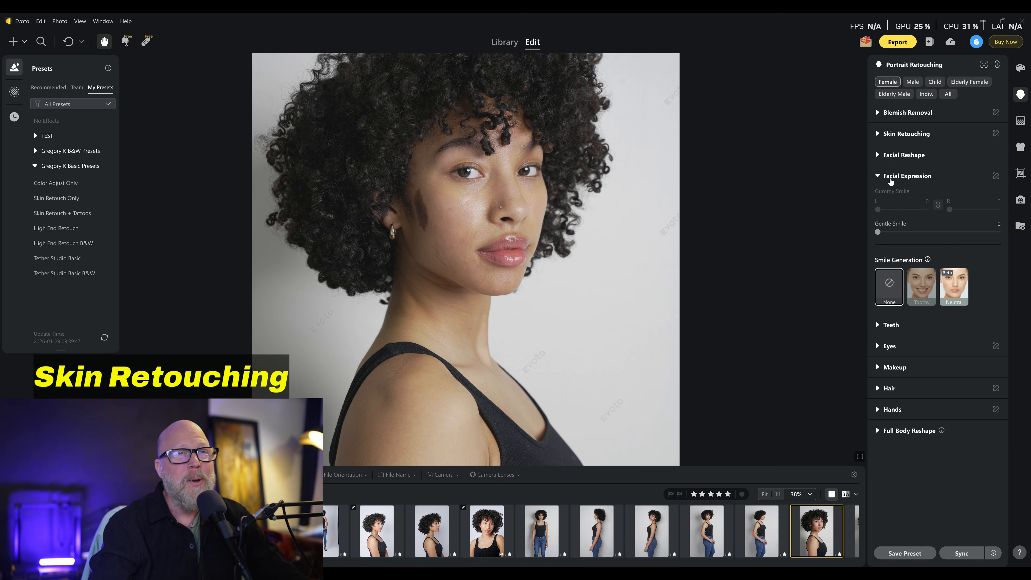
{"action": "left_click", "coordinate": [878, 176]}
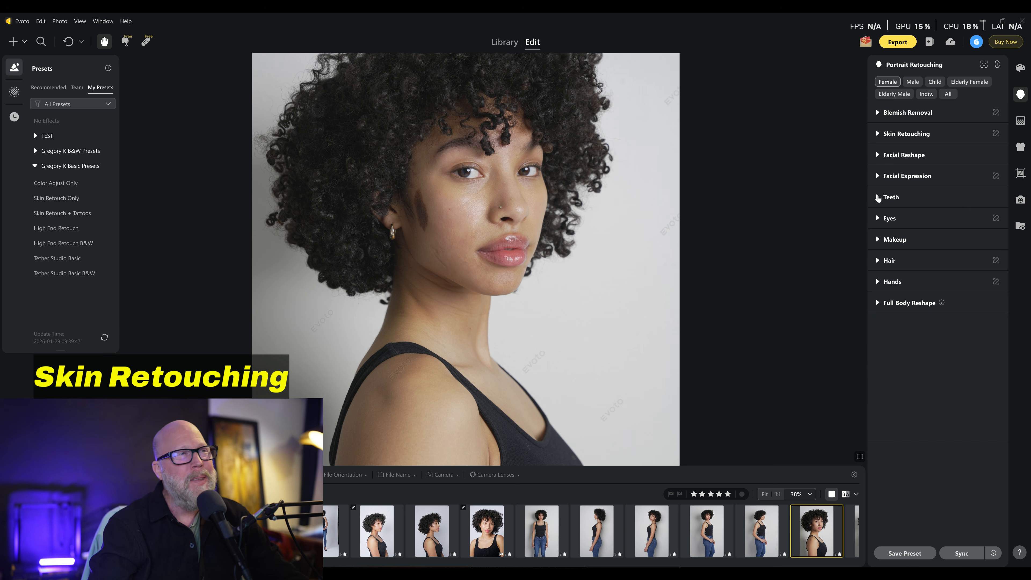
{"action": "left_click", "coordinate": [878, 197]}
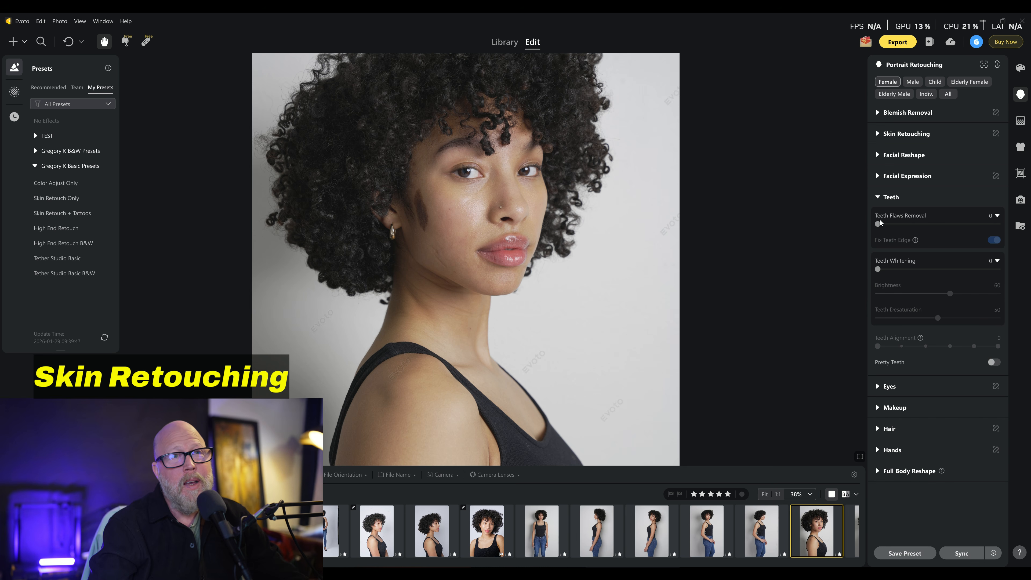
{"action": "left_click", "coordinate": [878, 197]}
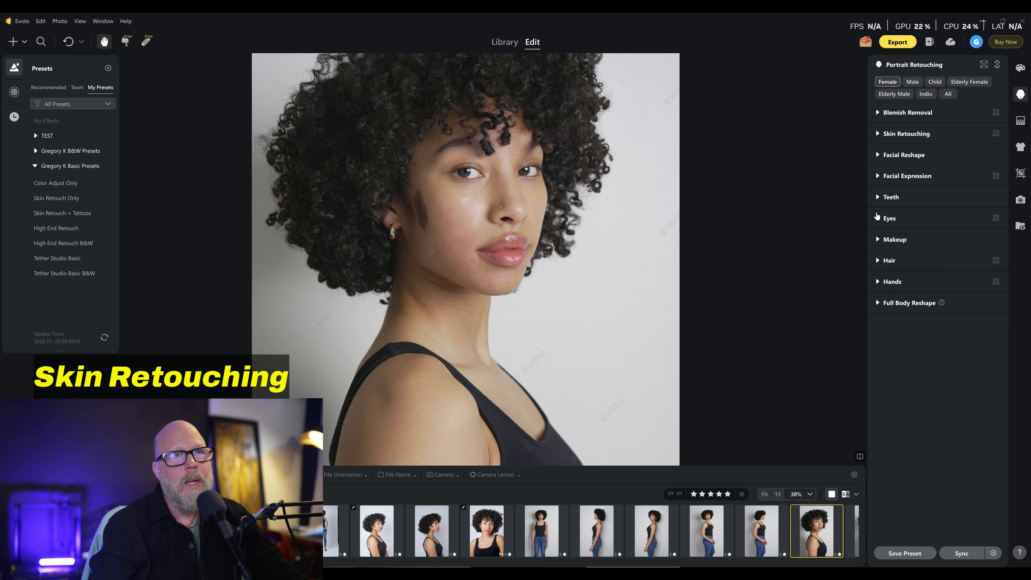
Open the Eyes settings for the front-facing close-up portrait, try Brightness at 100, and reduce it to 13 for both eyes
{"action": "left_click", "coordinate": [878, 218]}
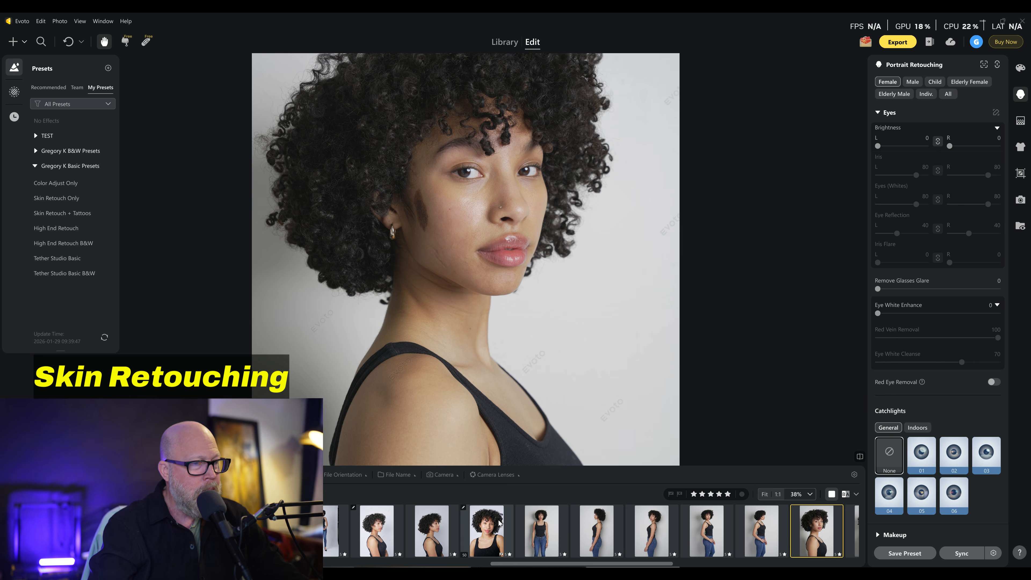
{"action": "left_click", "coordinate": [489, 532]}
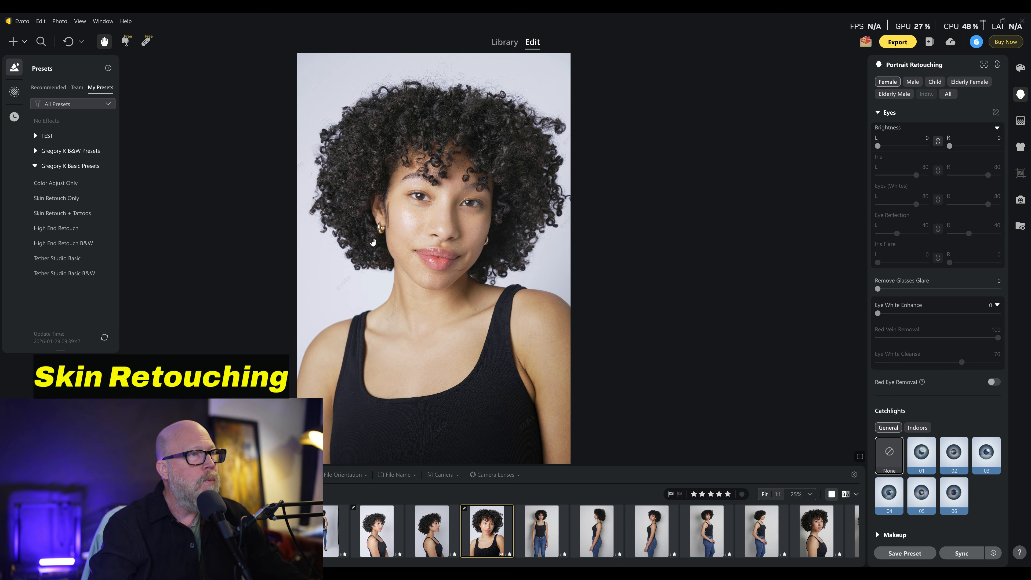
{"action": "scroll", "coordinate": [429, 174], "scroll_direction": "up", "scroll_amount": 3}
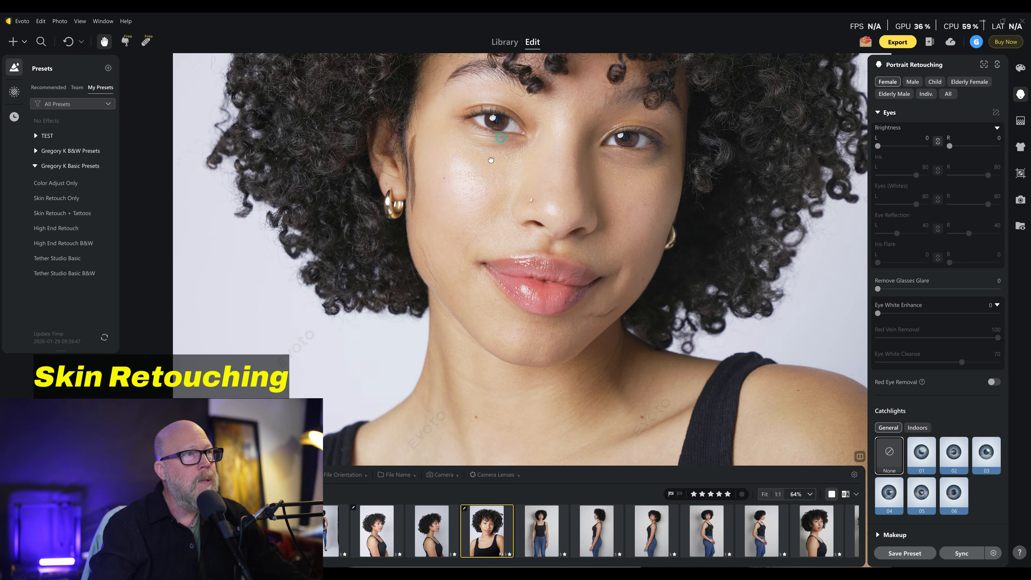
{"action": "left_click_drag", "start_coordinate": [491, 159], "coordinate": [494, 173]}
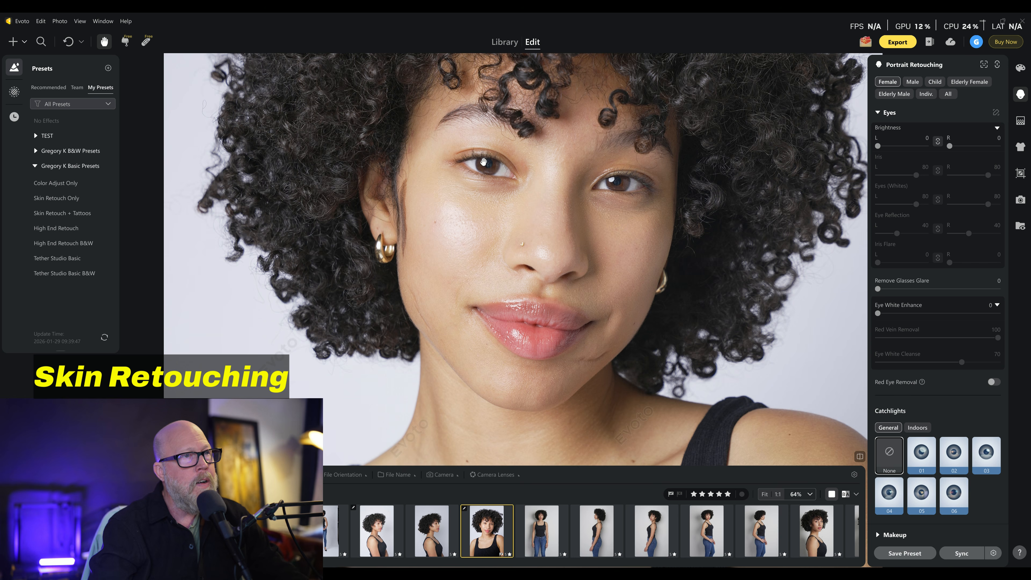
{"action": "scroll", "coordinate": [486, 159], "scroll_direction": "up", "scroll_amount": 1}
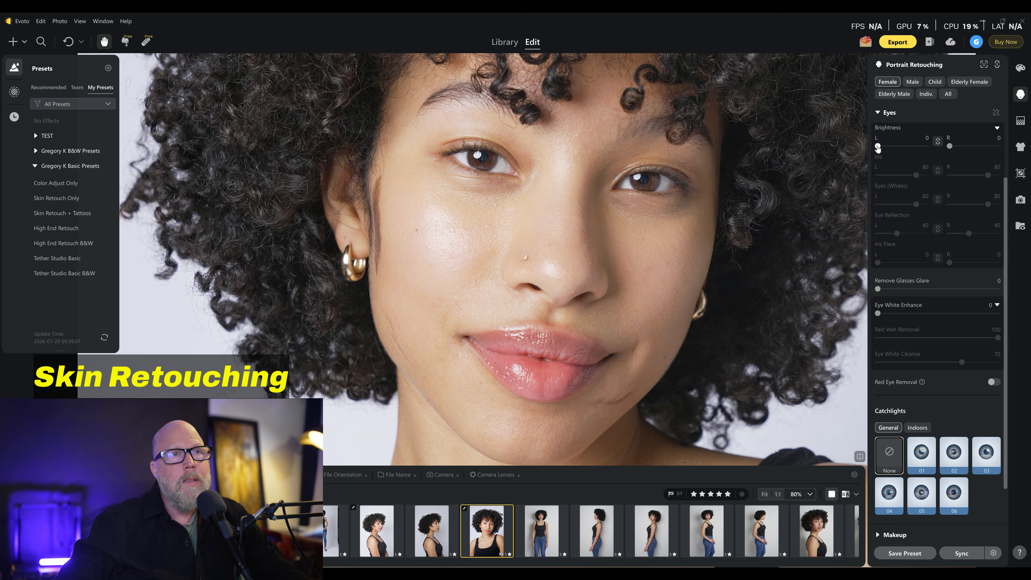
{"action": "left_click_drag", "start_coordinate": [878, 146], "coordinate": [937, 146]}
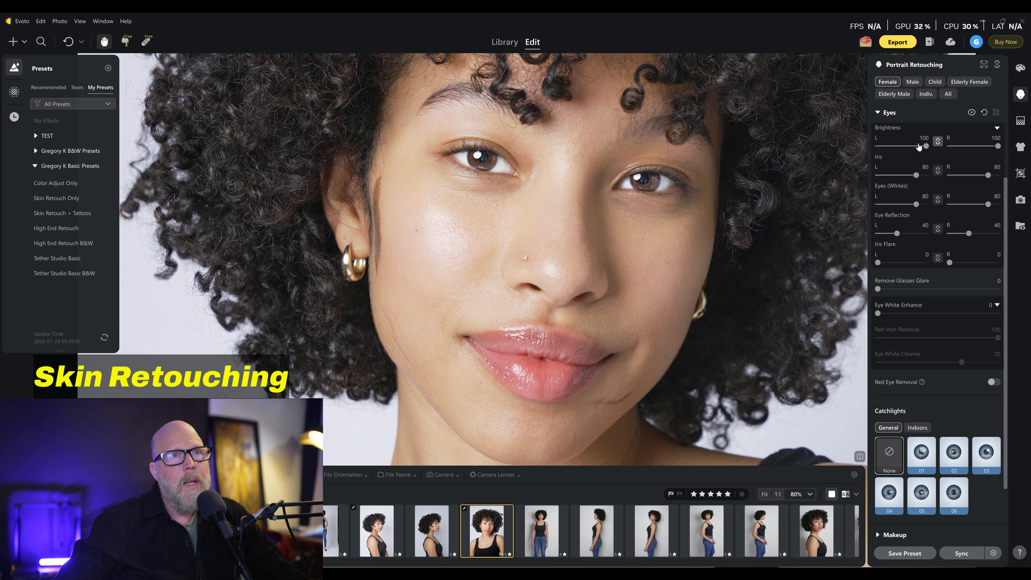
{"action": "left_click_drag", "start_coordinate": [926, 146], "coordinate": [883, 148]}
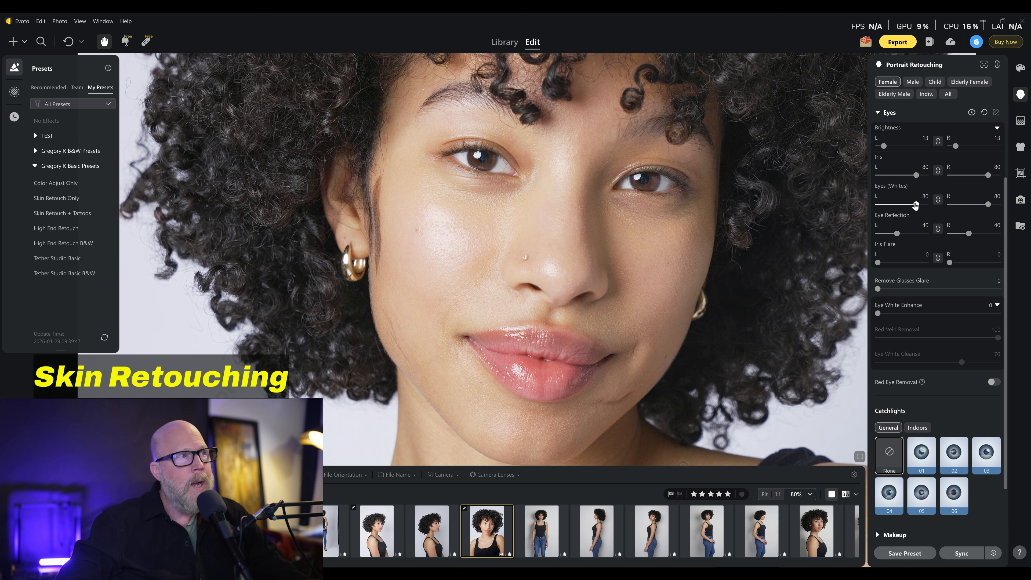
Set the eye Brightness to 11 and Eyes (Whites) to 22 for both eyes
{"action": "left_click_drag", "start_coordinate": [916, 205], "coordinate": [915, 205]}
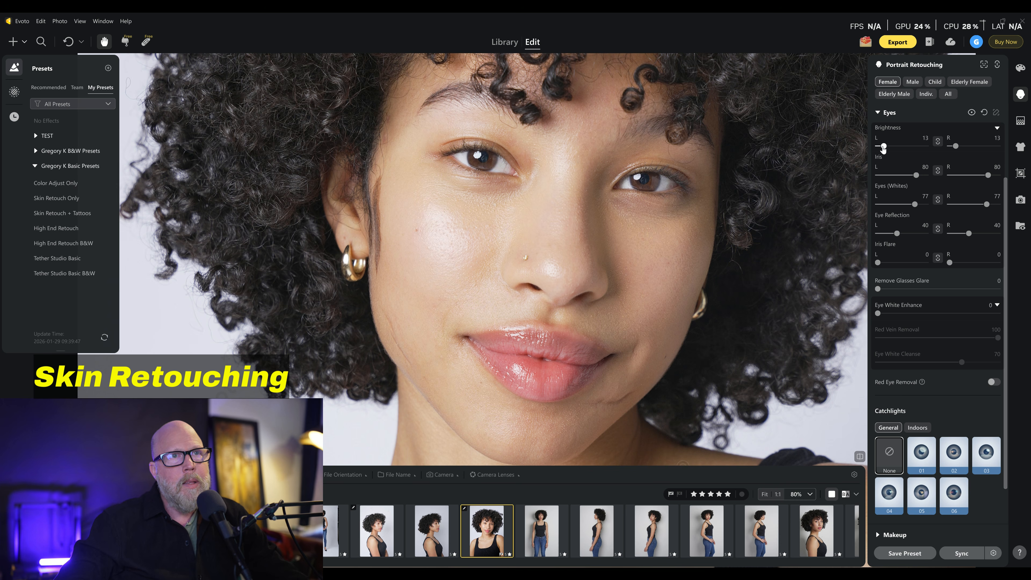
{"action": "left_click_drag", "start_coordinate": [883, 146], "coordinate": [939, 145]}
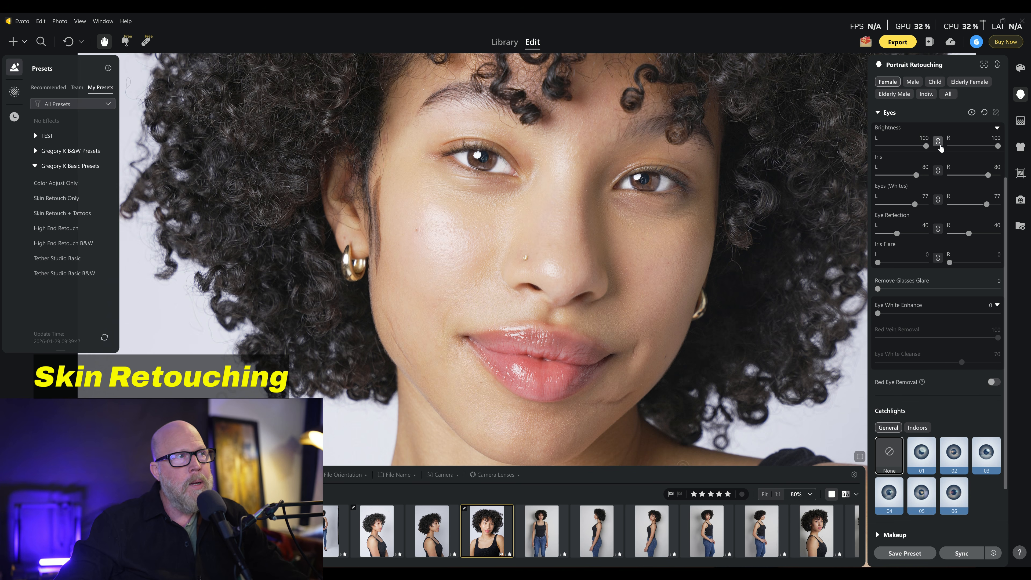
{"action": "left_click_drag", "start_coordinate": [926, 145], "coordinate": [884, 153]}
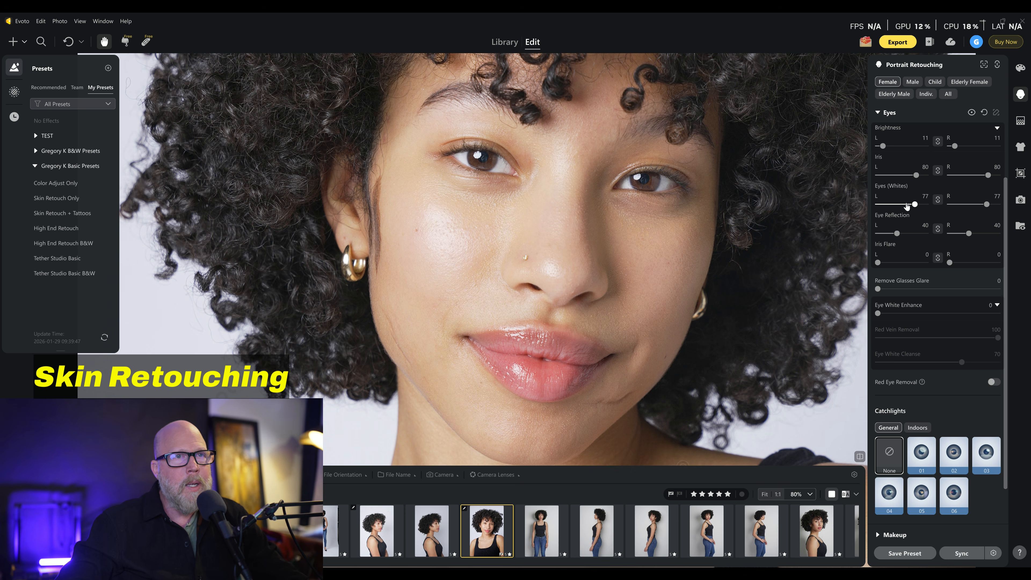
{"action": "left_click_drag", "start_coordinate": [913, 206], "coordinate": [889, 207]}
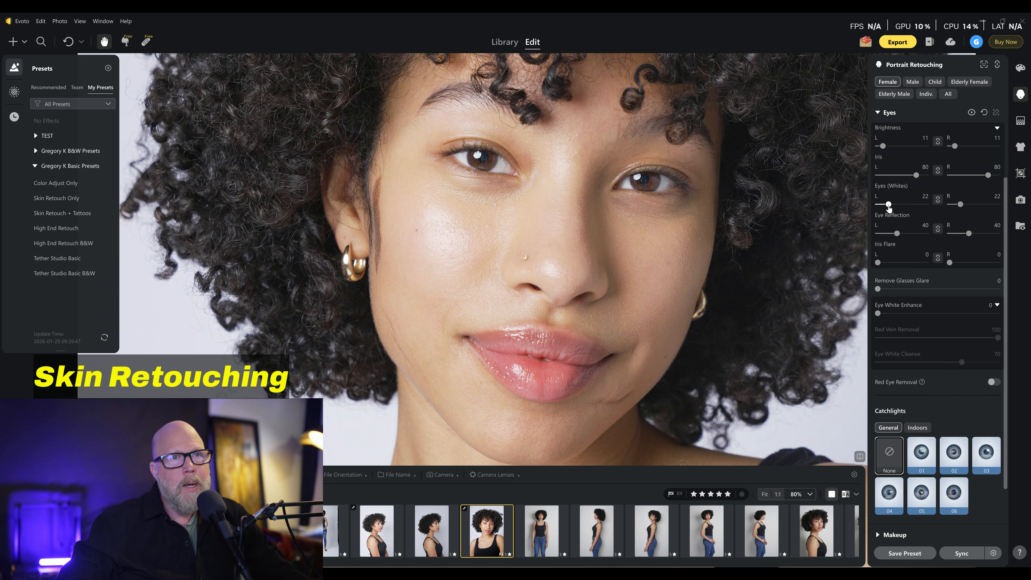
Set Eye Reflection to 34 and Iris Flare to 91 for both eyes
{"action": "left_click_drag", "start_coordinate": [898, 235], "coordinate": [927, 234]}
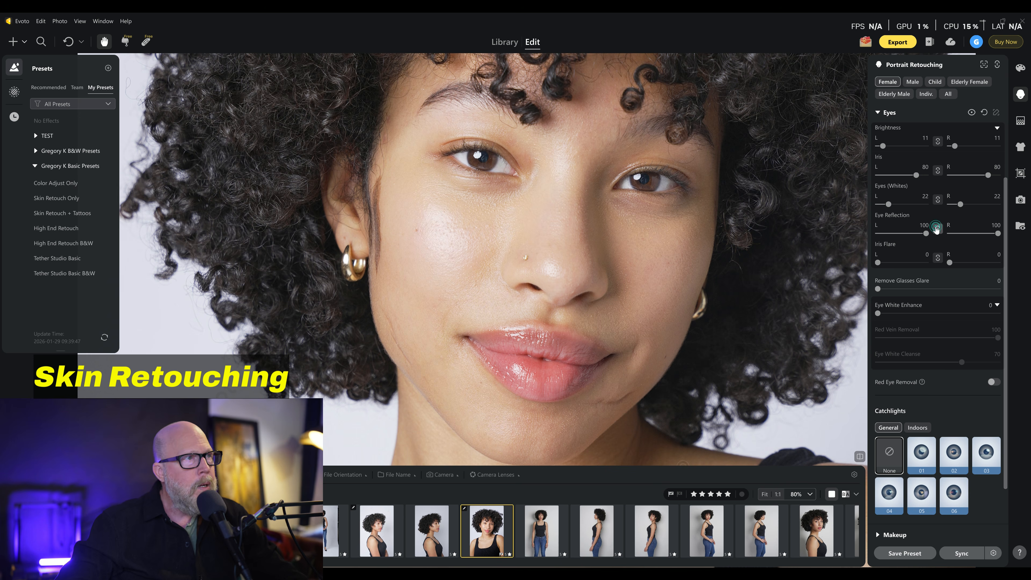
{"action": "left_click", "coordinate": [895, 233]}
{"action": "left_click_drag", "start_coordinate": [879, 263], "coordinate": [923, 263]}
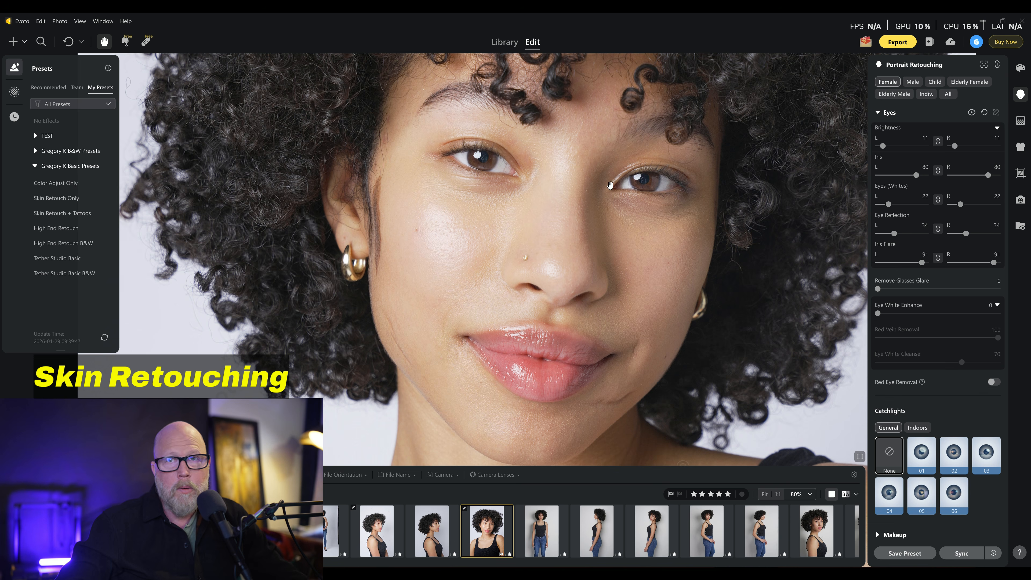
Set Iris Flare to 17 for both eyes and Eye White Enhance to 7
{"action": "mouse_move", "coordinate": [898, 263]}
{"action": "left_mouse_down"}
{"action": "mouse_move", "coordinate": [873, 266]}
{"action": "mouse_move", "coordinate": [886, 264]}
{"action": "left_mouse_up"}
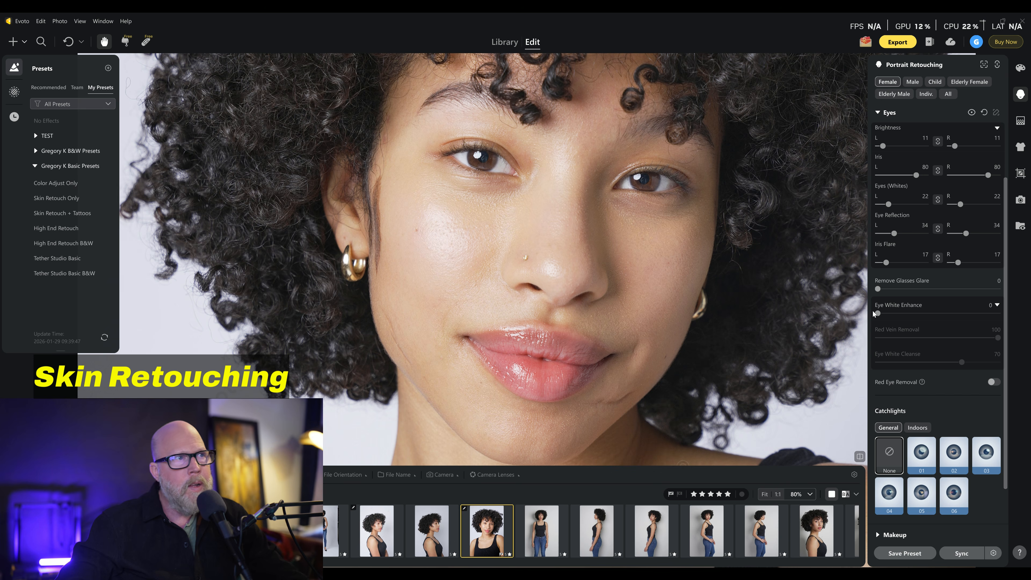
{"action": "mouse_move", "coordinate": [880, 315]}
{"action": "left_mouse_down"}
{"action": "mouse_move", "coordinate": [899, 314]}
{"action": "mouse_move", "coordinate": [887, 317]}
{"action": "left_mouse_up"}
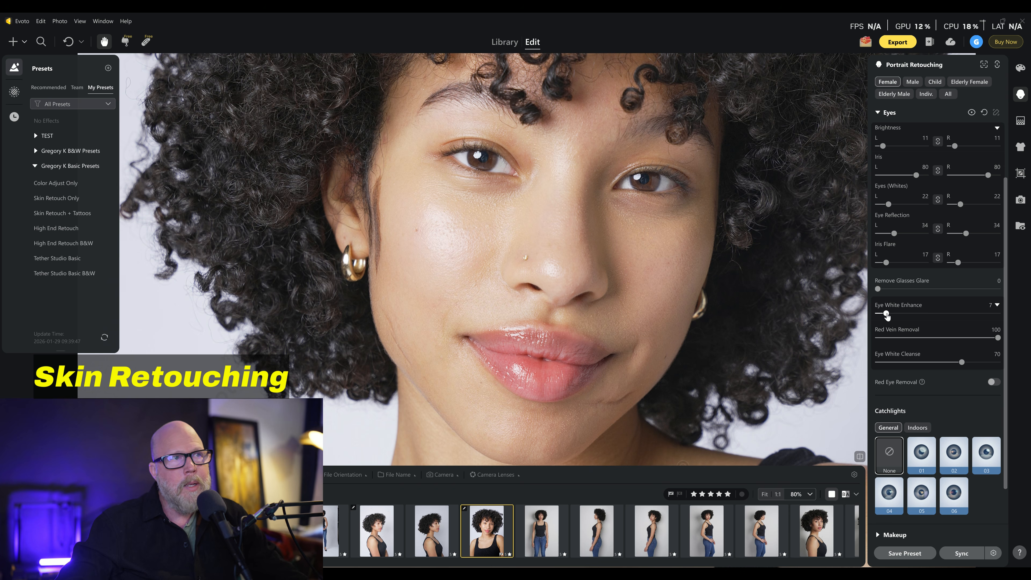
Try Red Vein Removal at 5 on the portrait's eyes and raise it to 83
{"action": "scroll", "coordinate": [641, 256], "scroll_direction": "up", "scroll_amount": 3}
{"action": "left_click_drag", "start_coordinate": [411, 128], "coordinate": [455, 156]}
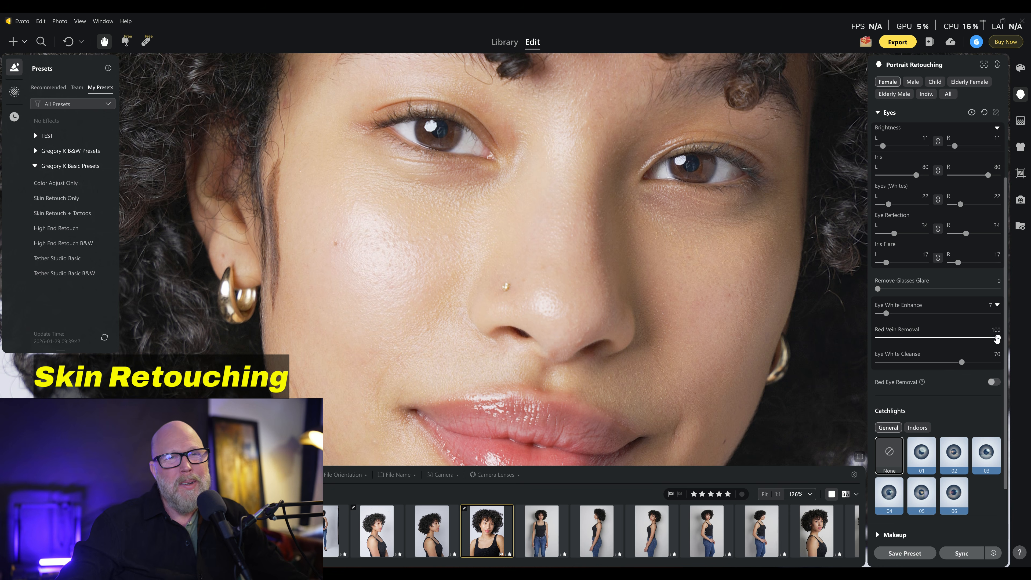
{"action": "double_click", "coordinate": [956, 343]}
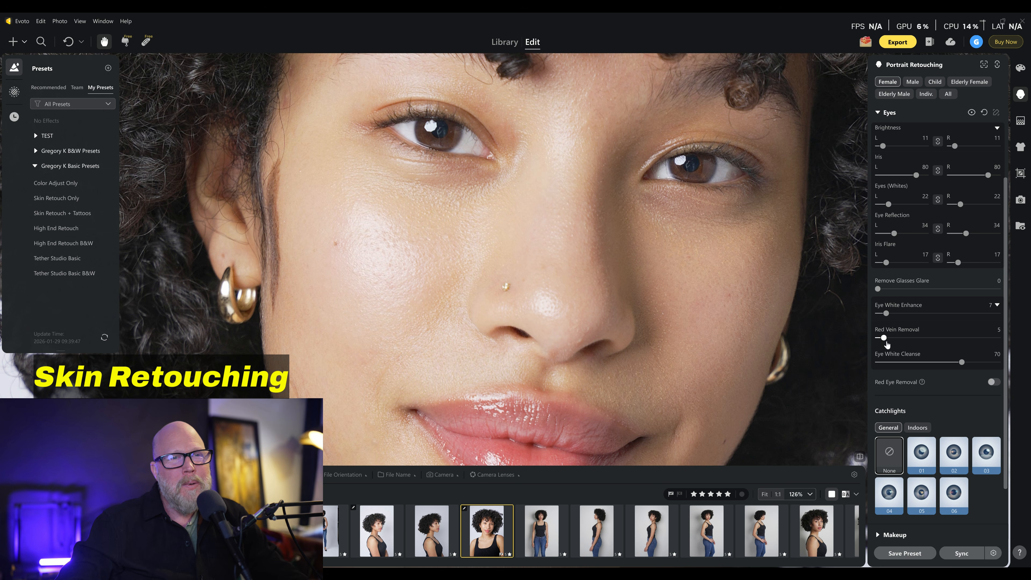
{"action": "left_click_drag", "start_coordinate": [883, 338], "coordinate": [977, 342]}
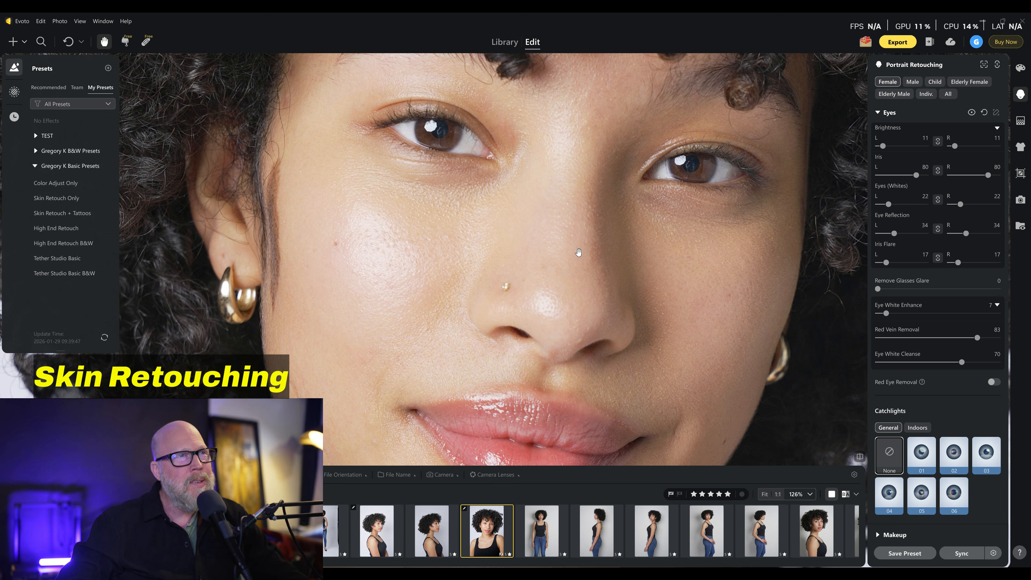
Inspect the eyes up close, try General catchlights 05, 04 and 06, and restore None
{"action": "scroll", "coordinate": [579, 252], "scroll_direction": "down", "scroll_amount": 5}
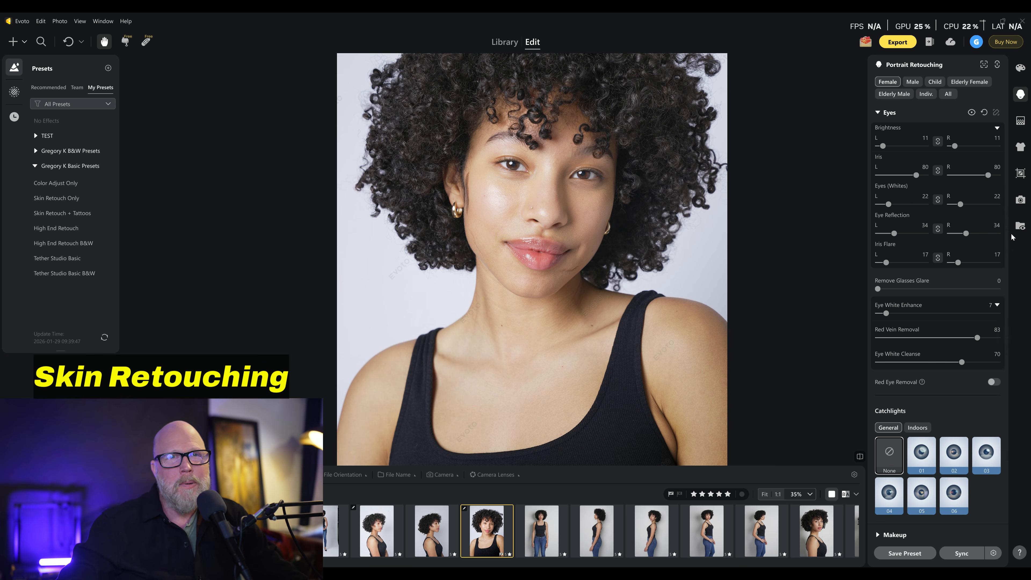
{"action": "scroll", "coordinate": [1004, 248], "scroll_direction": "down", "scroll_amount": 3}
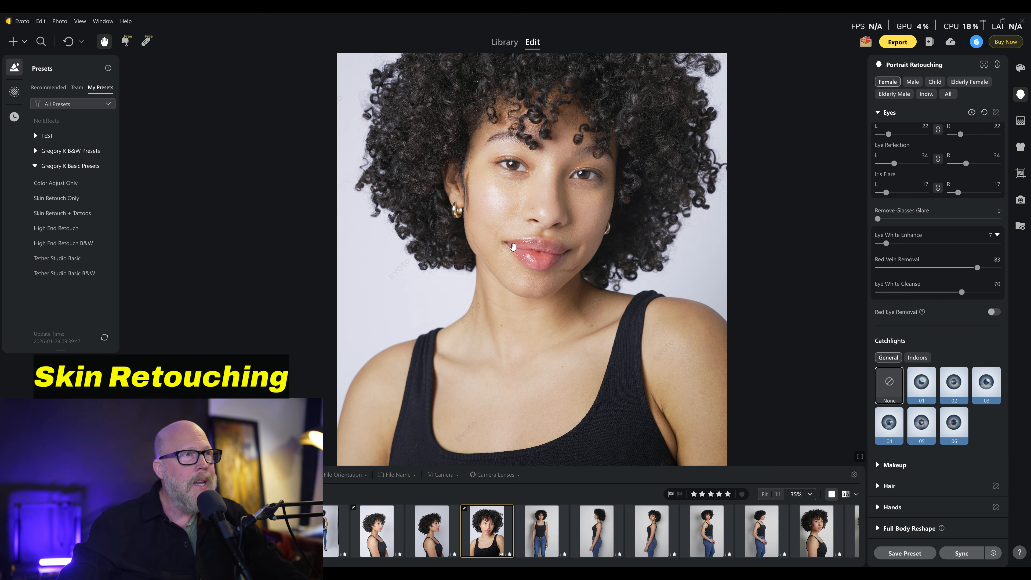
{"action": "scroll", "coordinate": [513, 251], "scroll_direction": "up", "scroll_amount": 5}
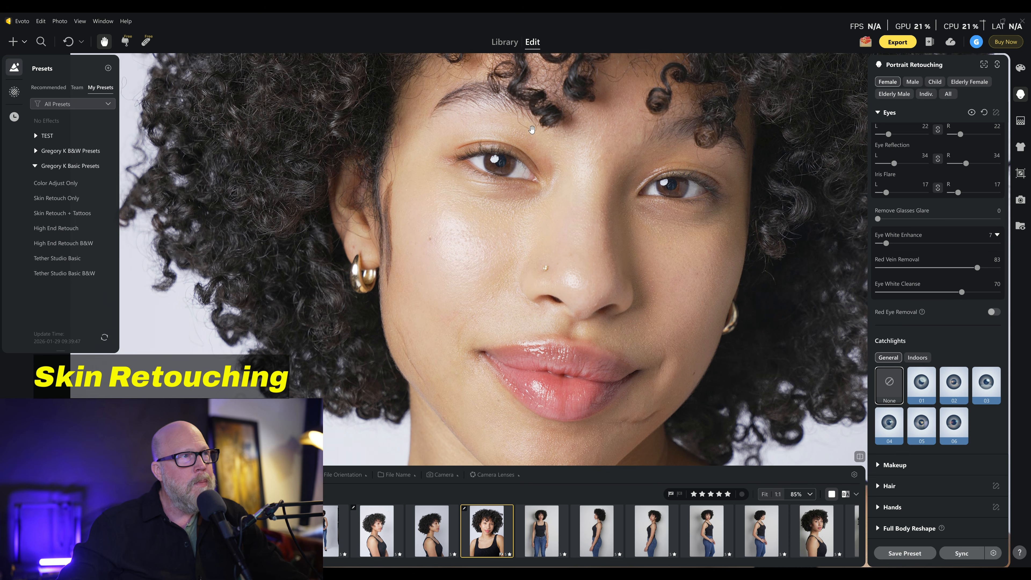
{"action": "scroll", "coordinate": [489, 159], "scroll_direction": "up", "scroll_amount": 8}
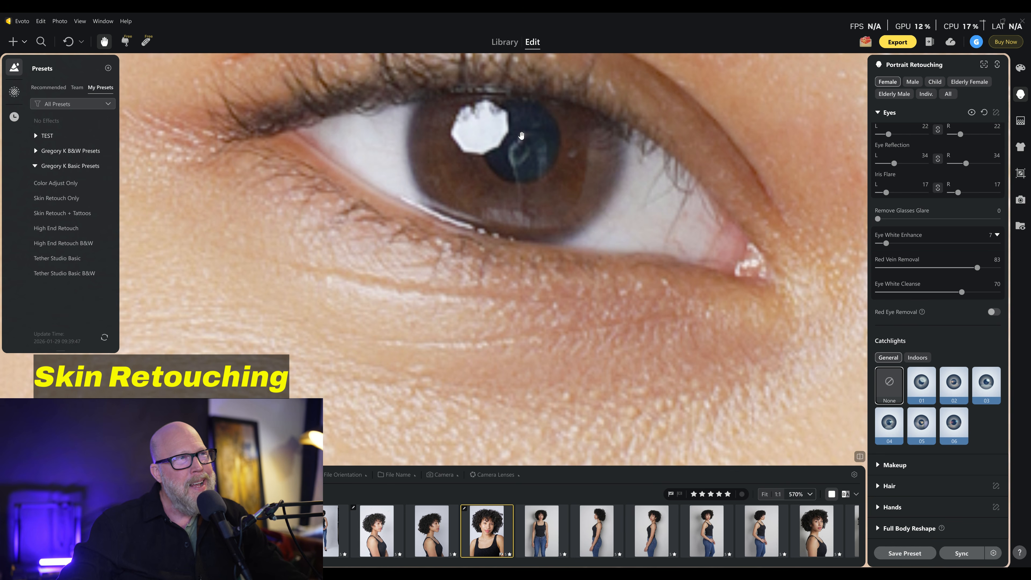
{"action": "scroll", "coordinate": [515, 167], "scroll_direction": "down", "scroll_amount": 5}
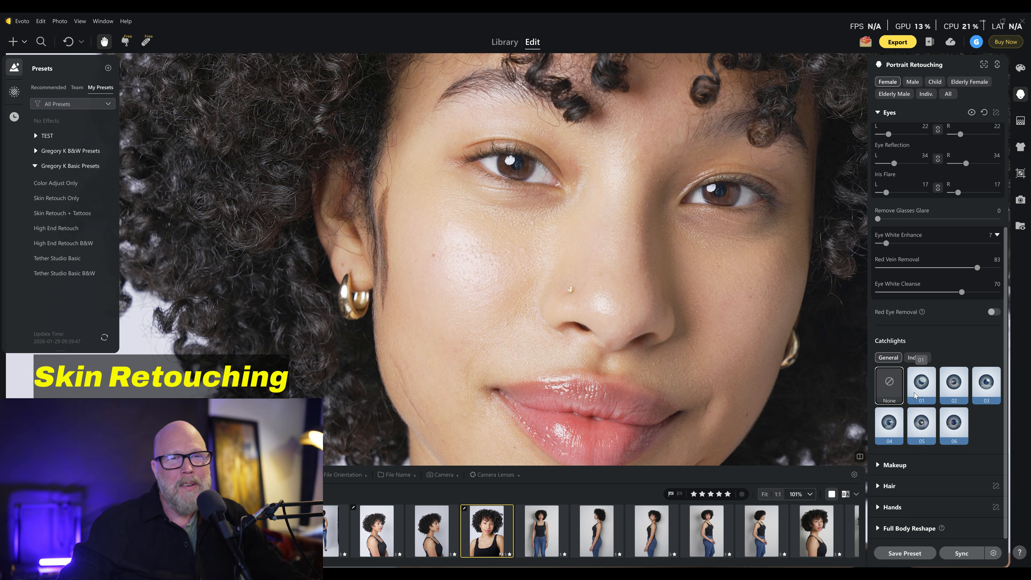
{"action": "left_click", "coordinate": [926, 426]}
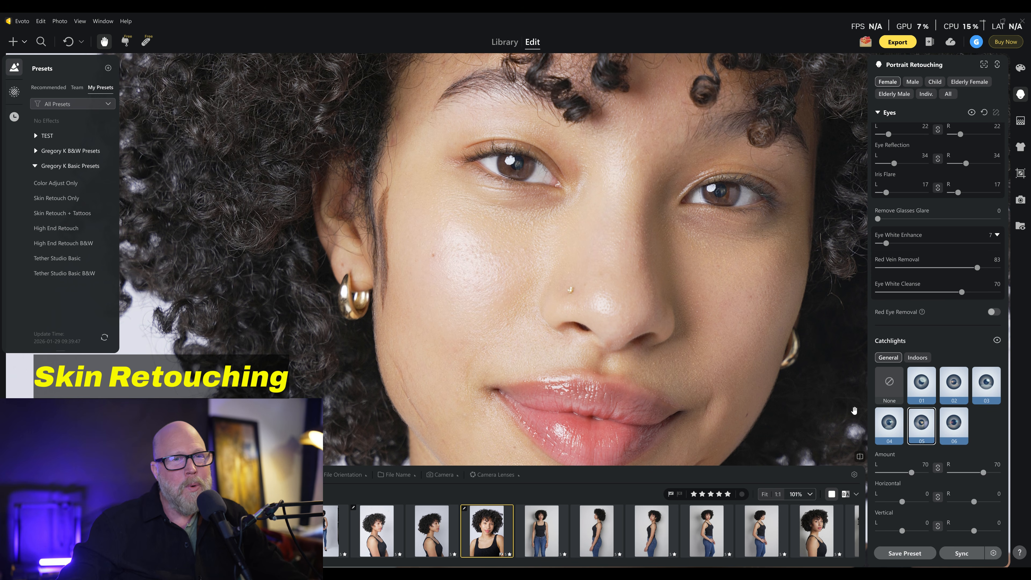
{"action": "left_click", "coordinate": [896, 428]}
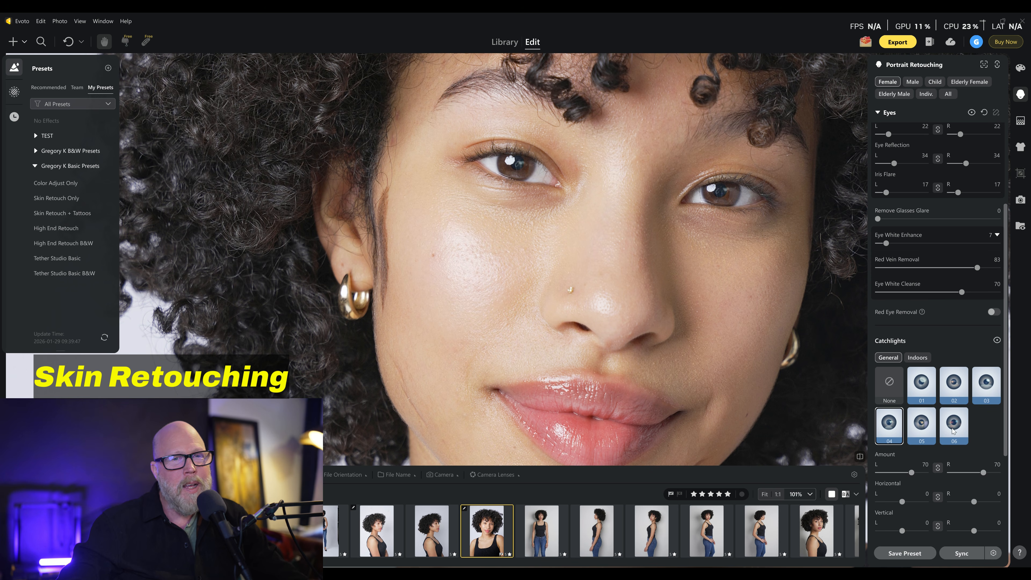
{"action": "left_click", "coordinate": [954, 424]}
{"action": "scroll", "coordinate": [540, 195], "scroll_direction": "up", "scroll_amount": 1}
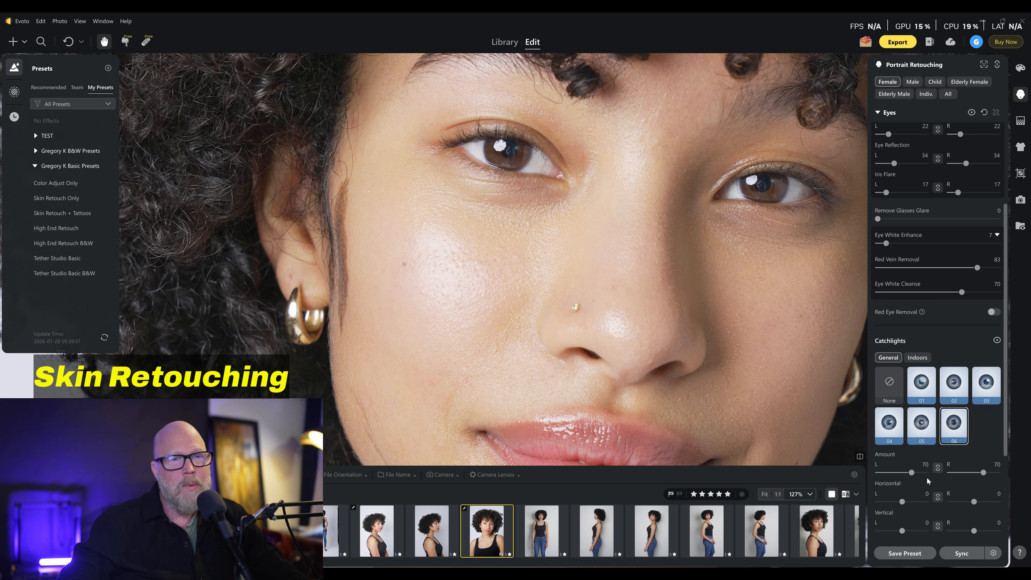
{"action": "left_click", "coordinate": [886, 388]}
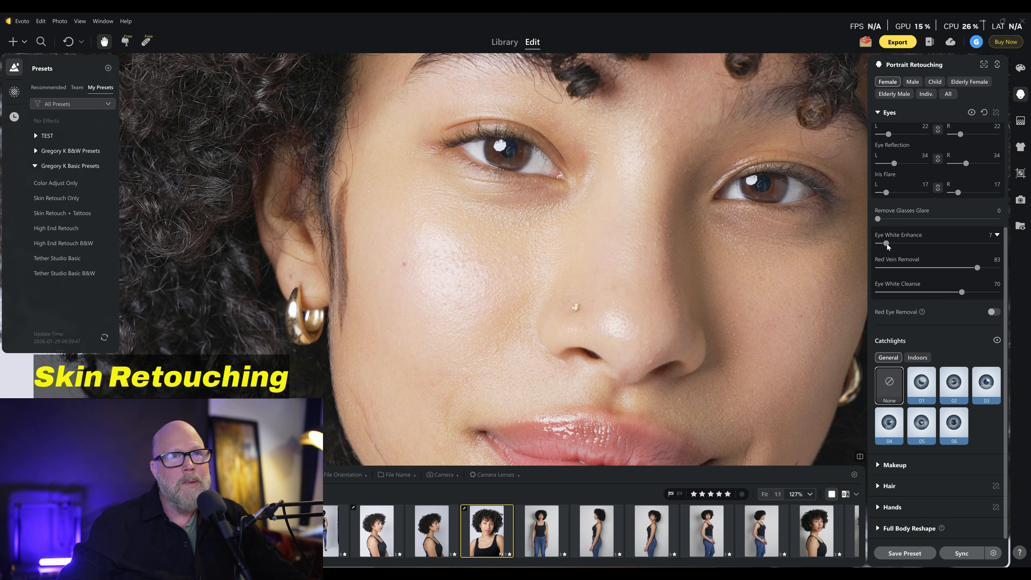
Open the Makeup settings for the front-facing portrait and show the Makeup Suite looks
{"action": "left_click", "coordinate": [880, 465]}
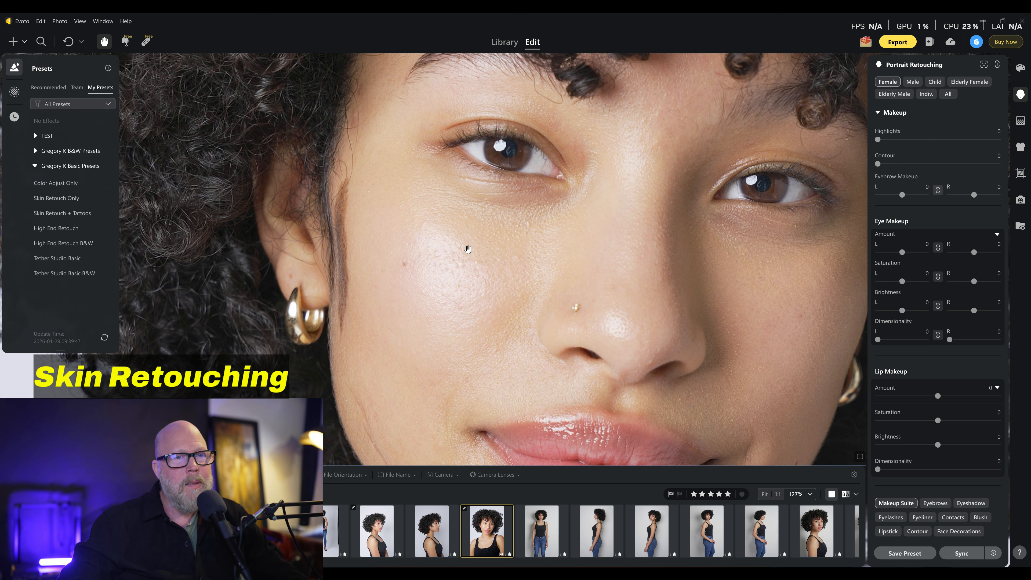
{"action": "scroll", "coordinate": [468, 236], "scroll_direction": "down", "scroll_amount": 1}
{"action": "scroll", "coordinate": [468, 236], "scroll_direction": "down", "scroll_amount": 5}
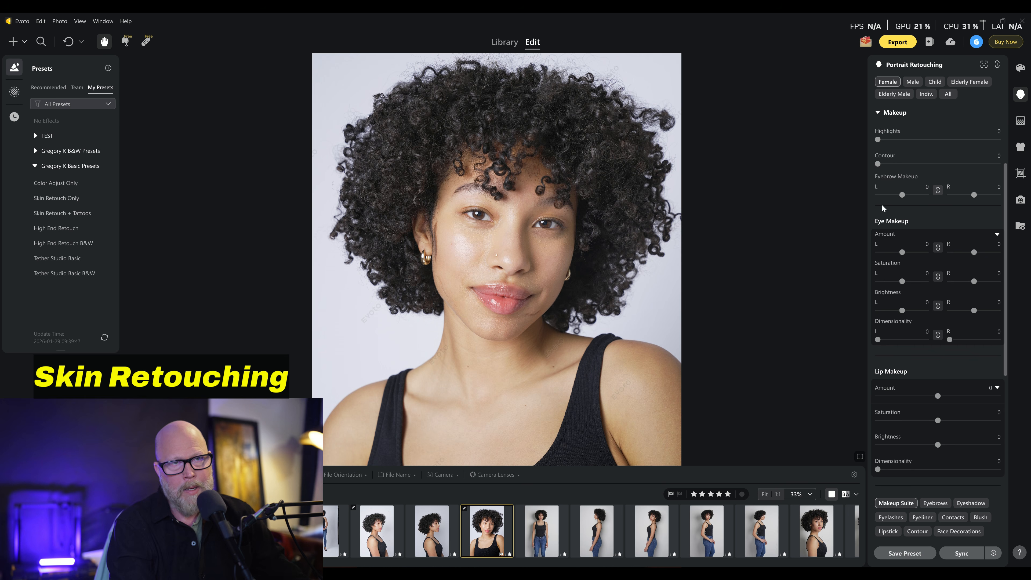
{"action": "scroll", "coordinate": [906, 337], "scroll_direction": "down", "scroll_amount": 7}
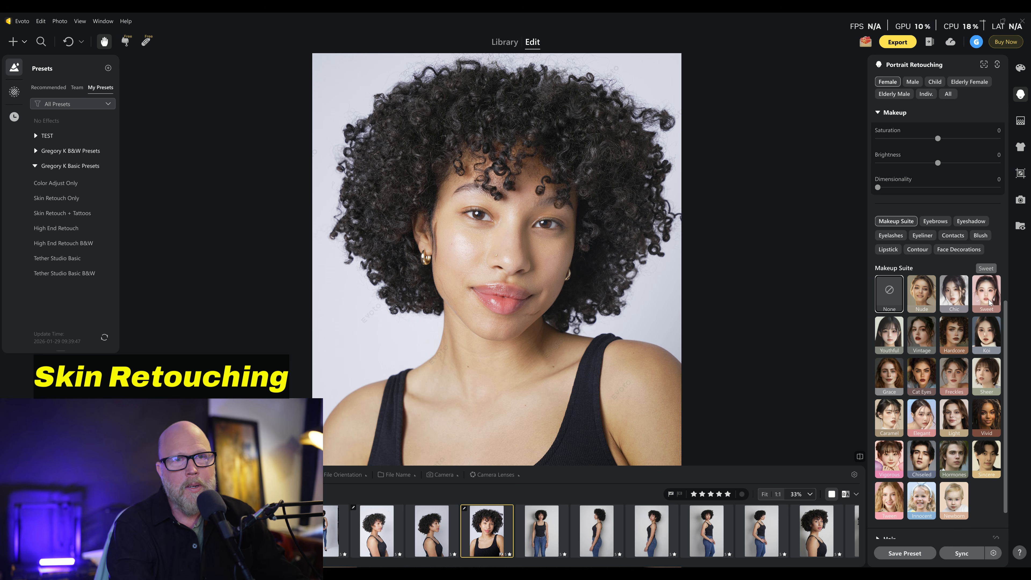
Try the Sheer, Youthful, Nude, Chic and Cat Eyes makeup suites on the portrait and restore None
{"action": "left_click", "coordinate": [991, 379]}
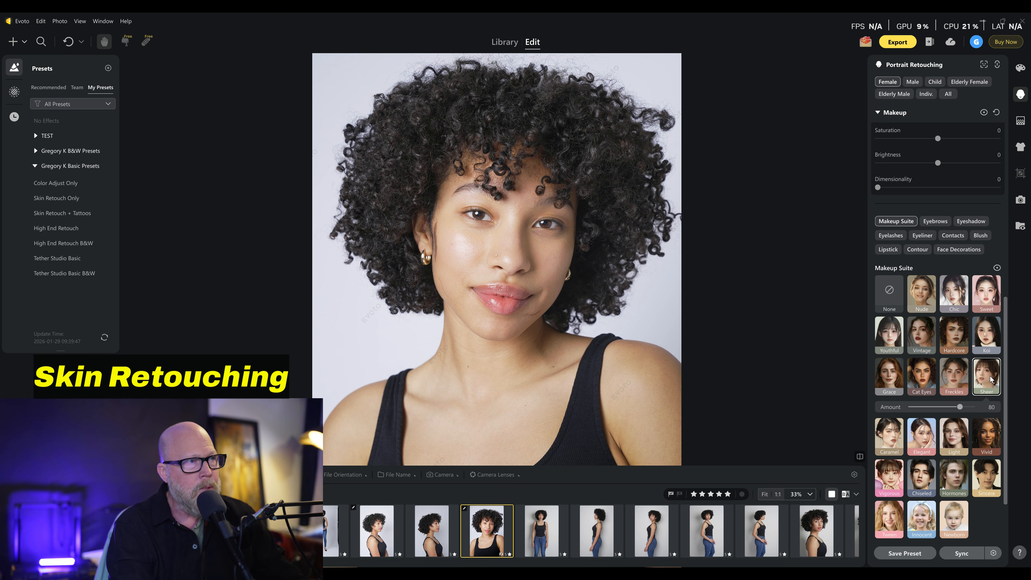
{"action": "left_click", "coordinate": [415, 202]}
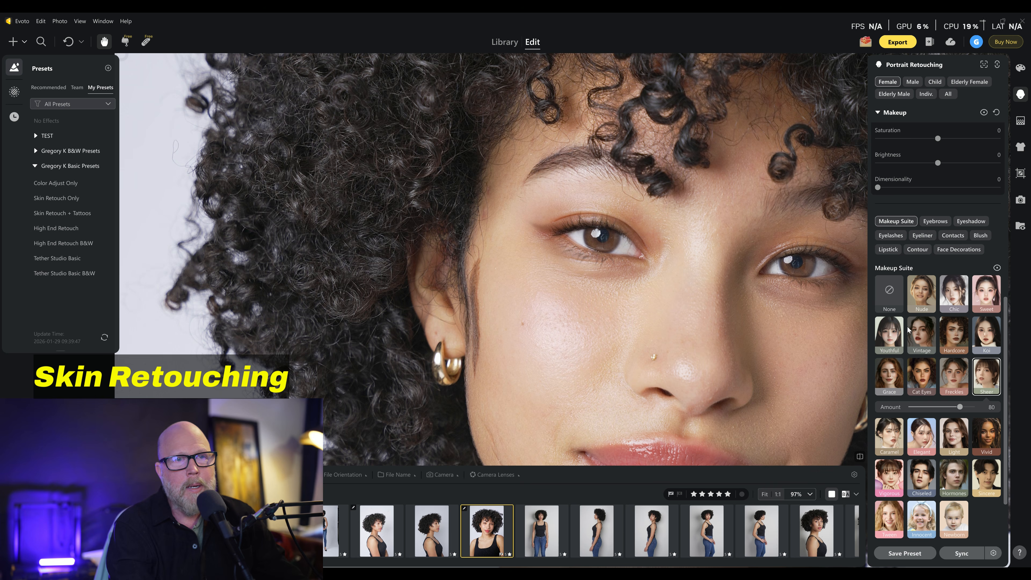
{"action": "left_click", "coordinate": [888, 335]}
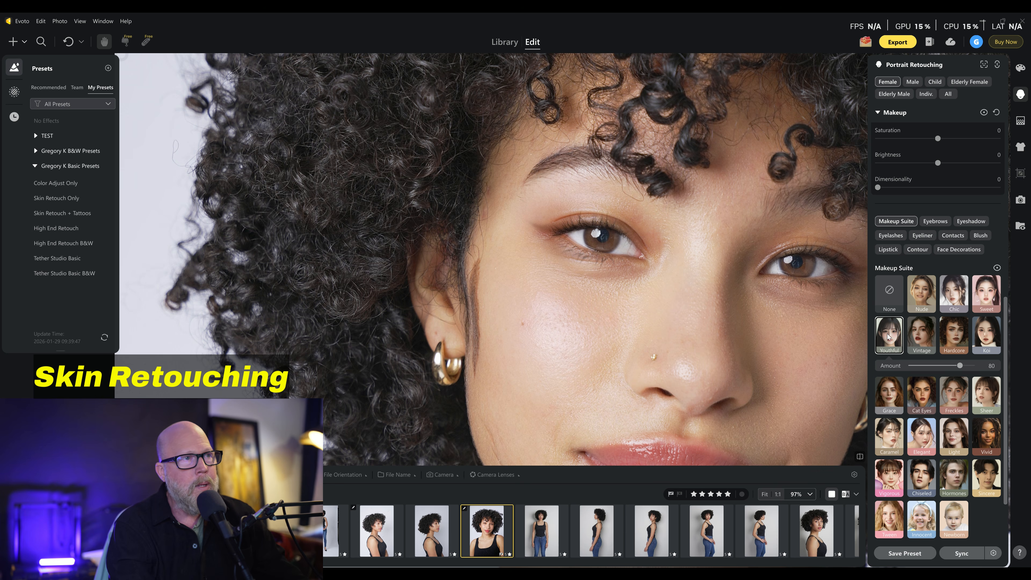
{"action": "left_click", "coordinate": [915, 302]}
{"action": "left_click", "coordinate": [954, 304]}
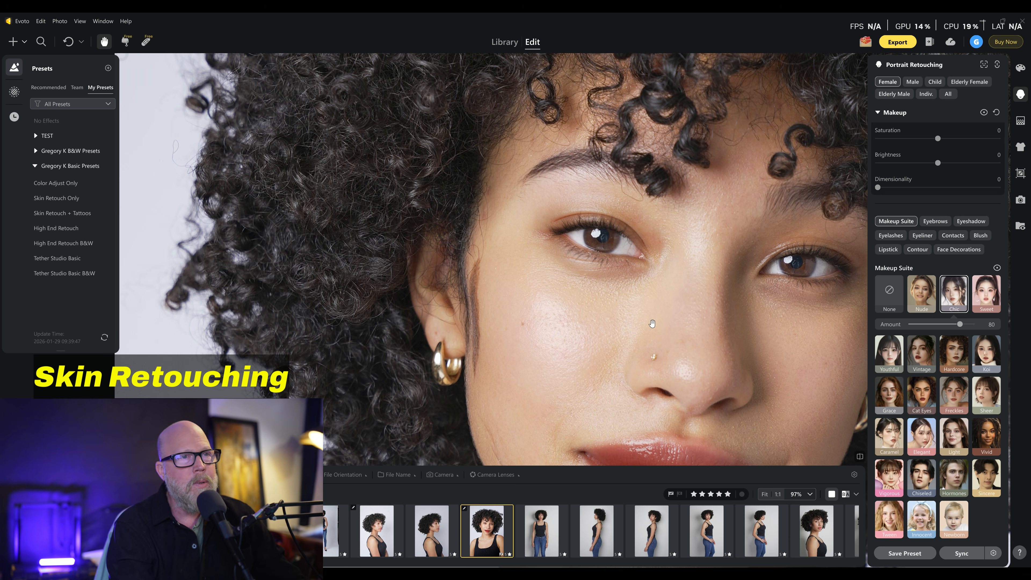
{"action": "left_click", "coordinate": [642, 344]}
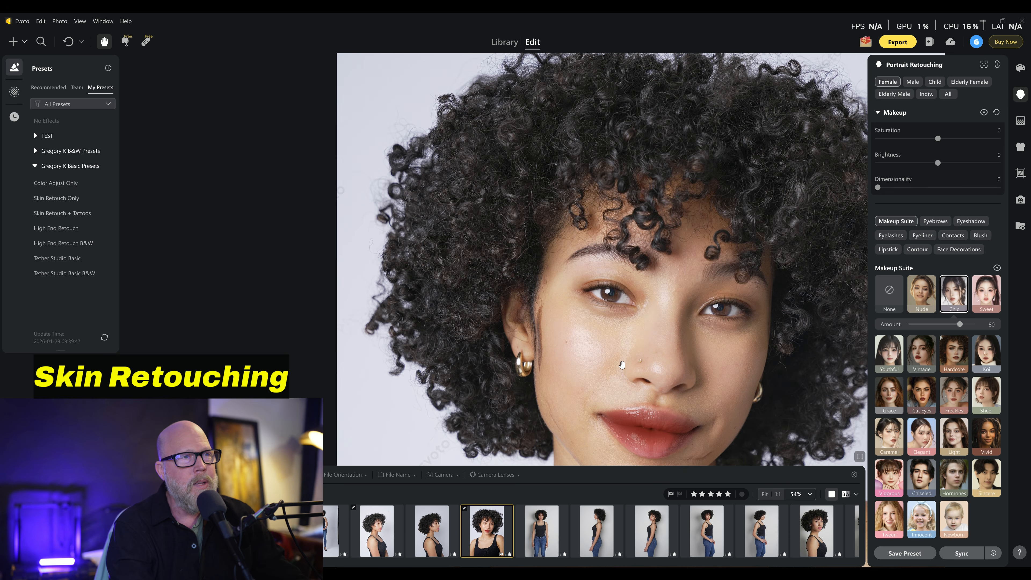
{"action": "left_click", "coordinate": [752, 397]}
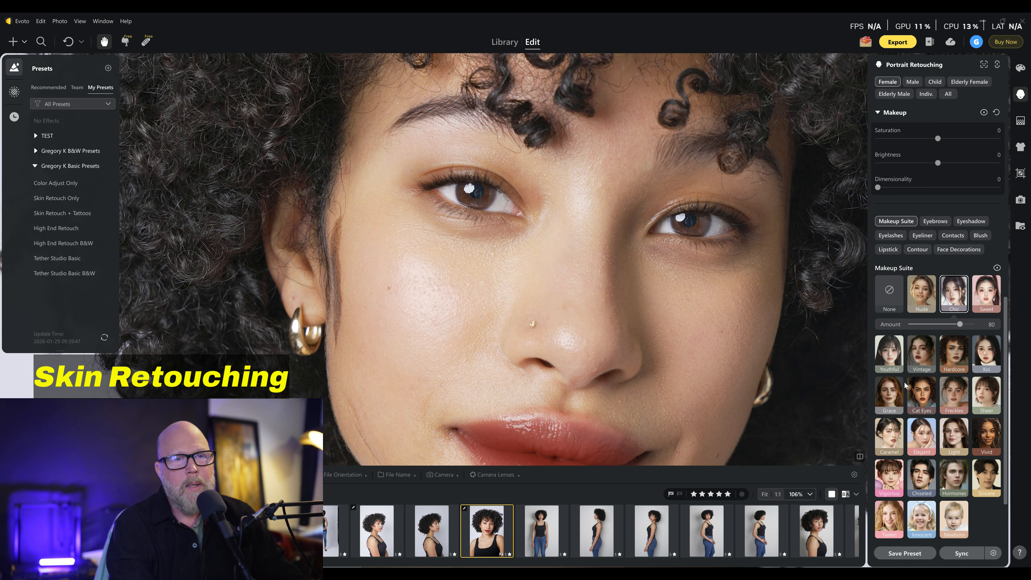
{"action": "left_click", "coordinate": [908, 387]}
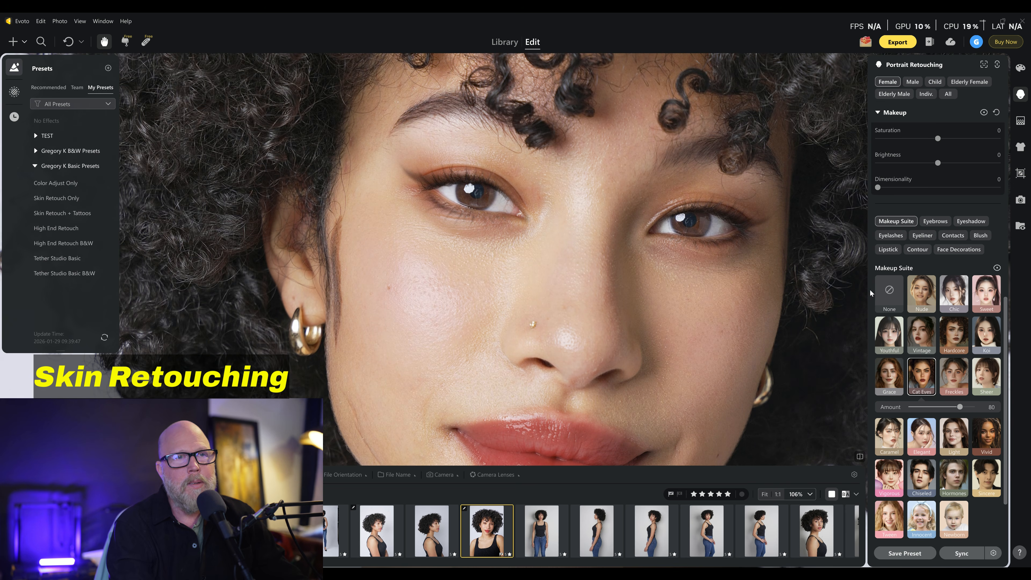
{"action": "left_click", "coordinate": [881, 291]}
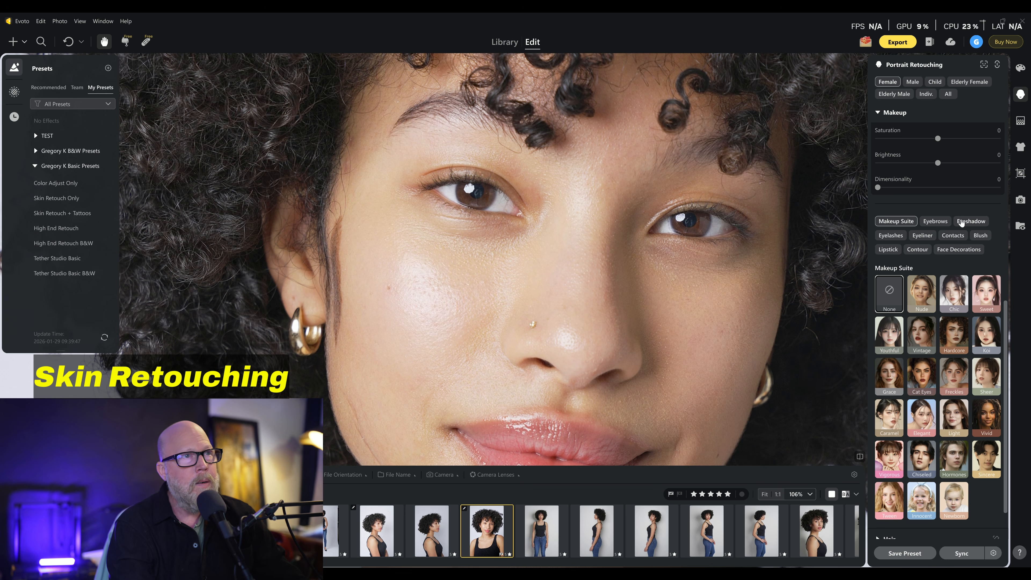
Try eyebrow styles 07, 06, 05 and 04 on the portrait and restore None
{"action": "left_click", "coordinate": [936, 221]}
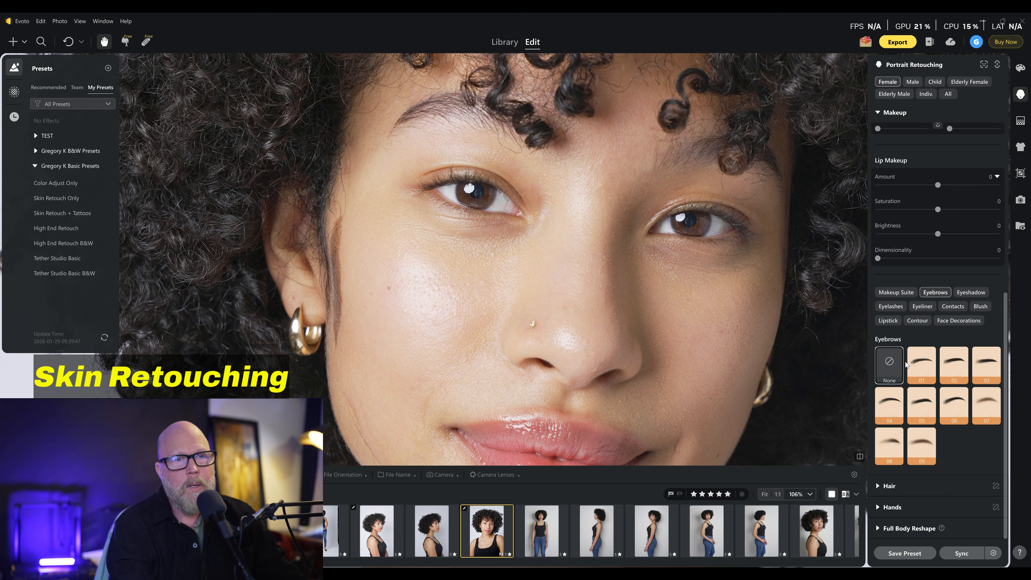
{"action": "left_click", "coordinate": [996, 402]}
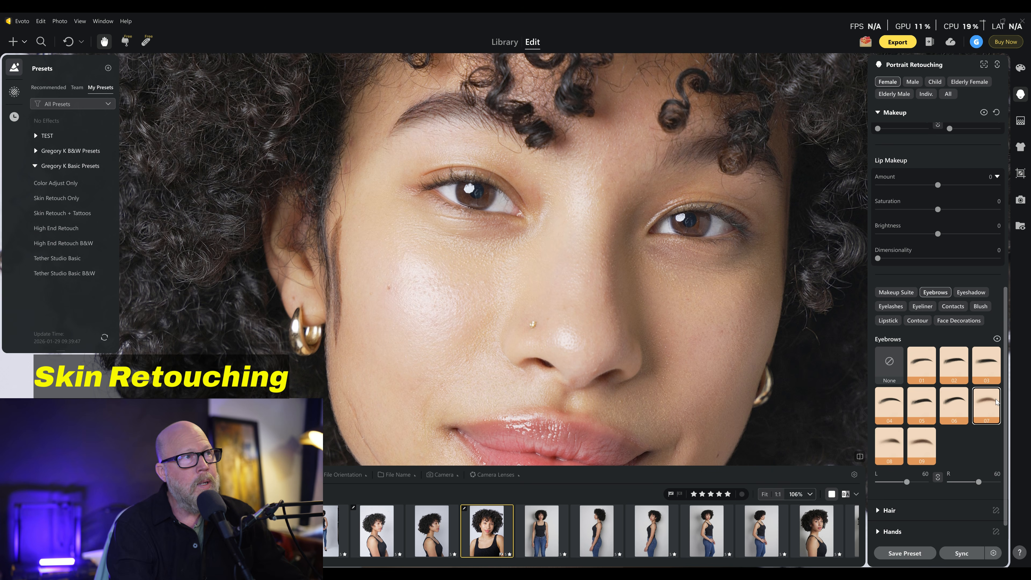
{"action": "left_click", "coordinate": [957, 406]}
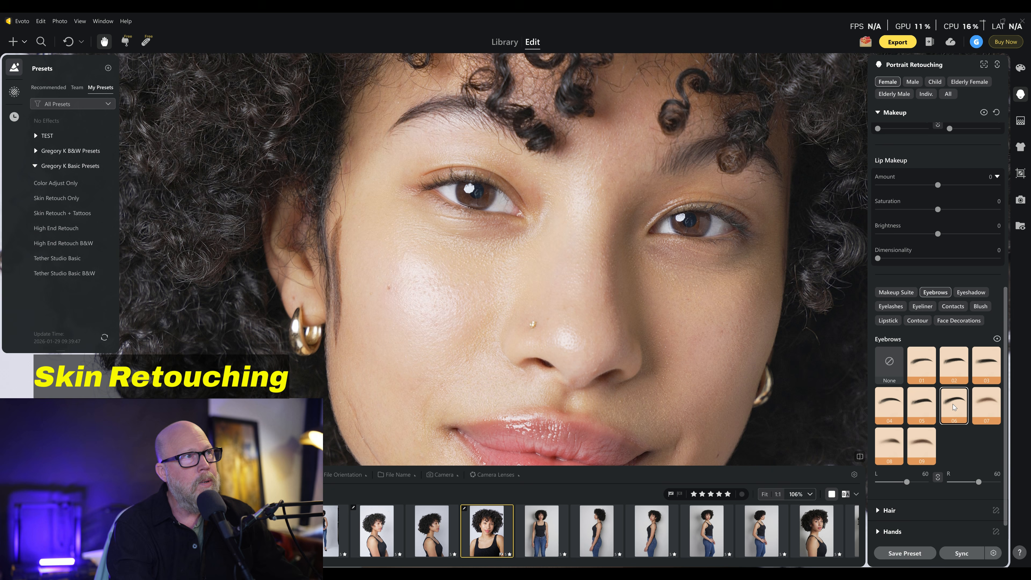
{"action": "left_click", "coordinate": [915, 410]}
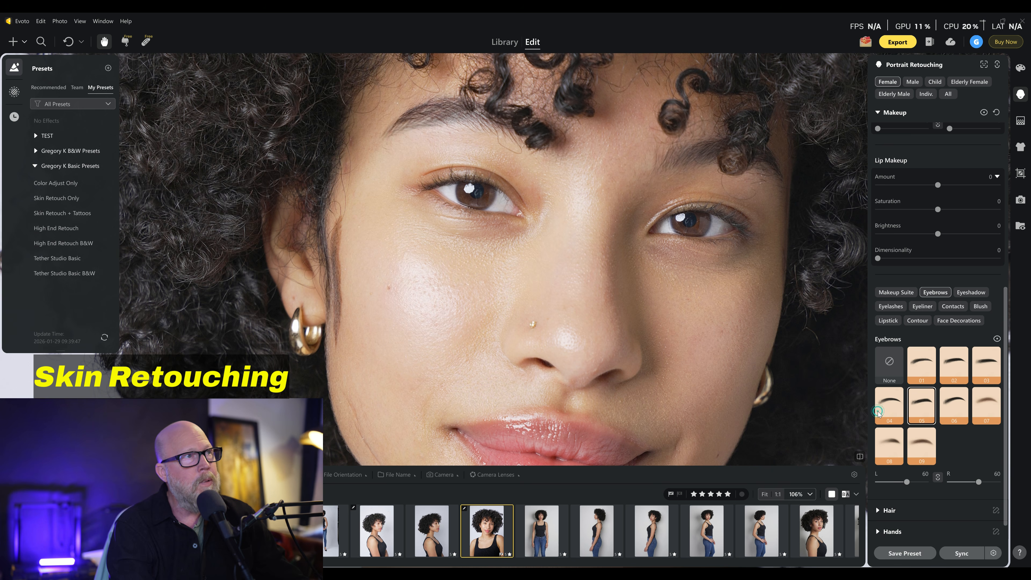
{"action": "left_click", "coordinate": [878, 410]}
{"action": "left_click", "coordinate": [879, 358]}
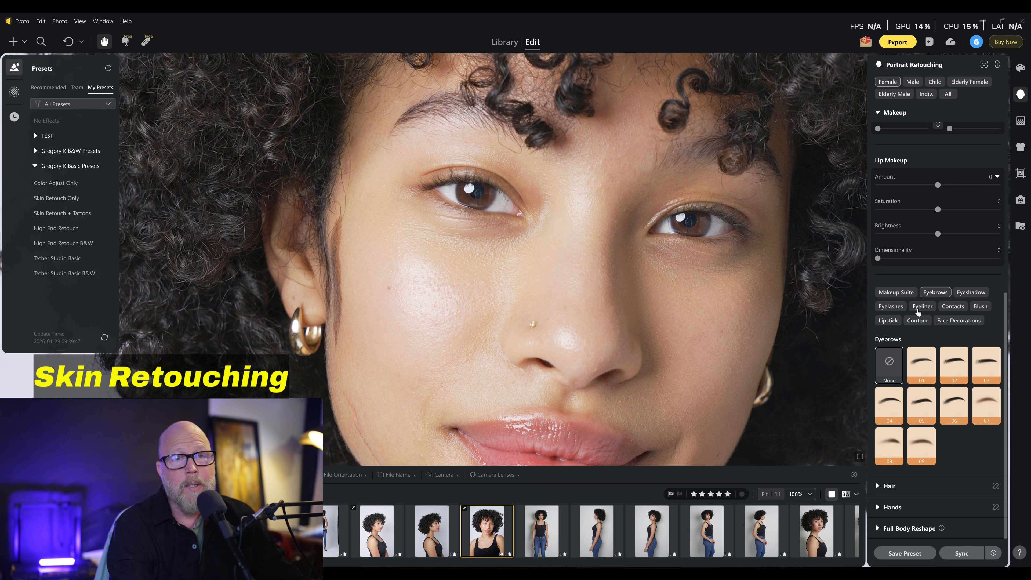
Try eyeliner style 05 with its Amount lowered to 21, and replace it with style 06
{"action": "left_click", "coordinate": [918, 311]}
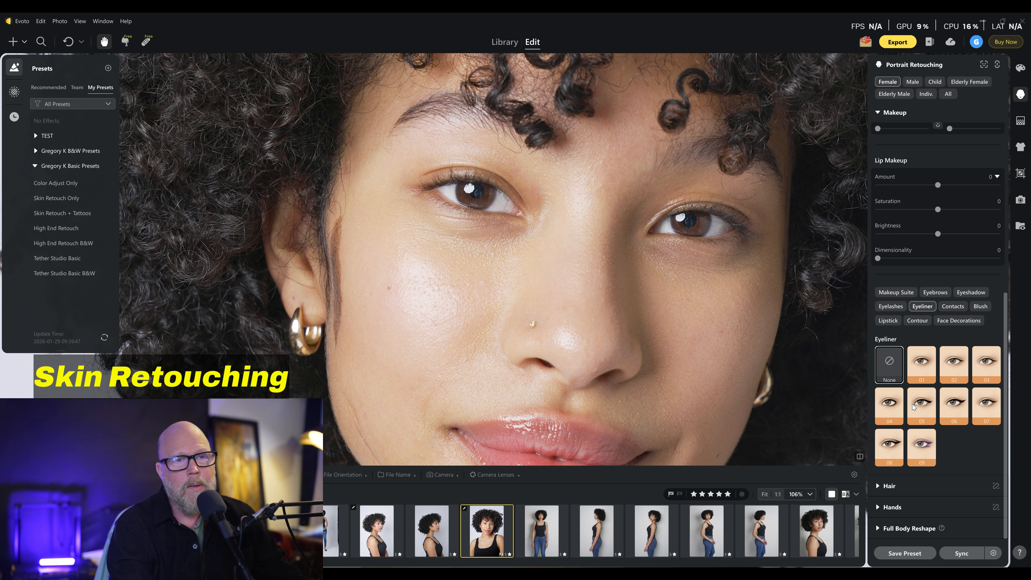
{"action": "left_click", "coordinate": [928, 406]}
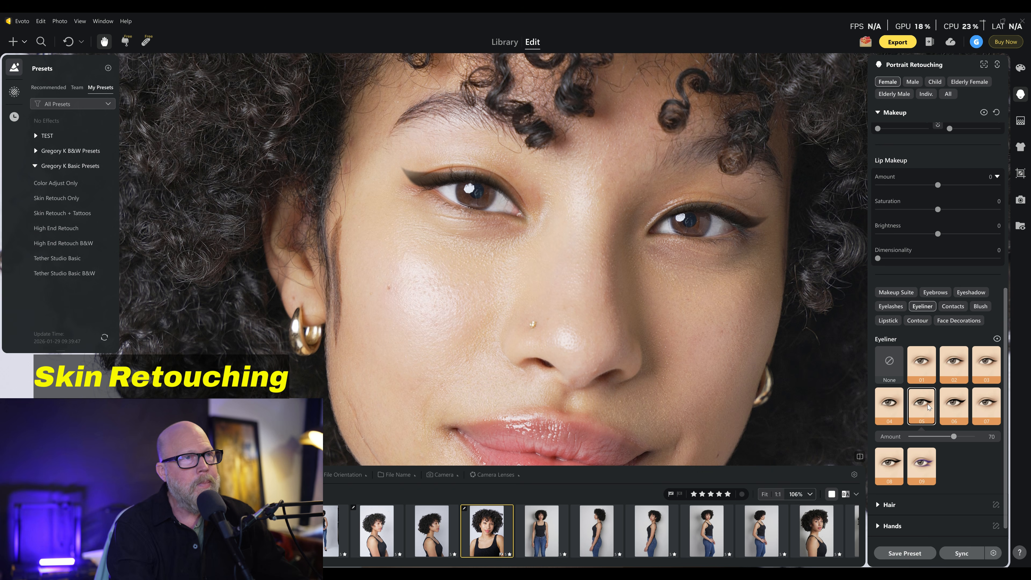
{"action": "left_click_drag", "start_coordinate": [954, 437], "coordinate": [924, 443]}
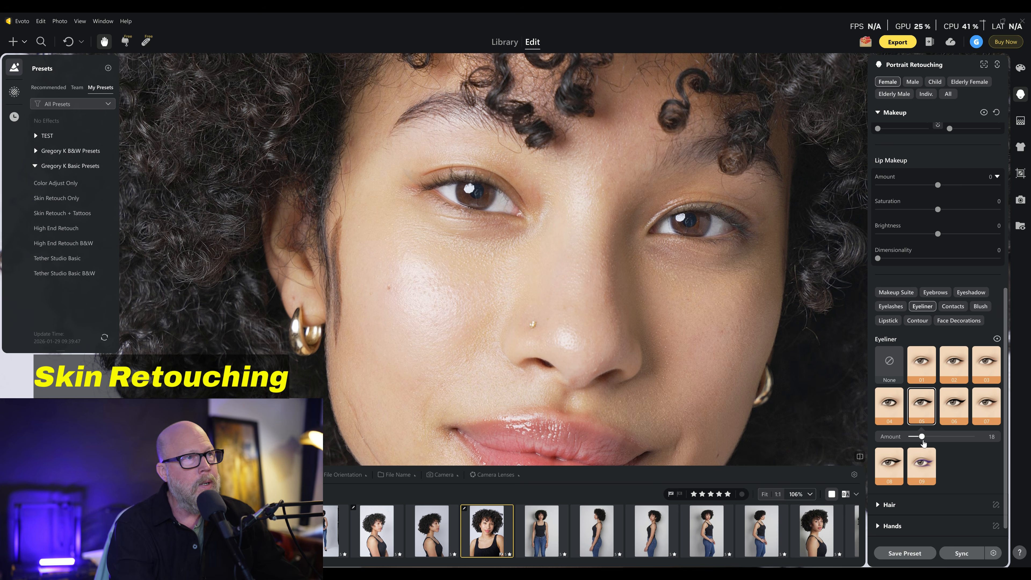
{"action": "scroll", "coordinate": [579, 425], "scroll_direction": "down", "scroll_amount": 6}
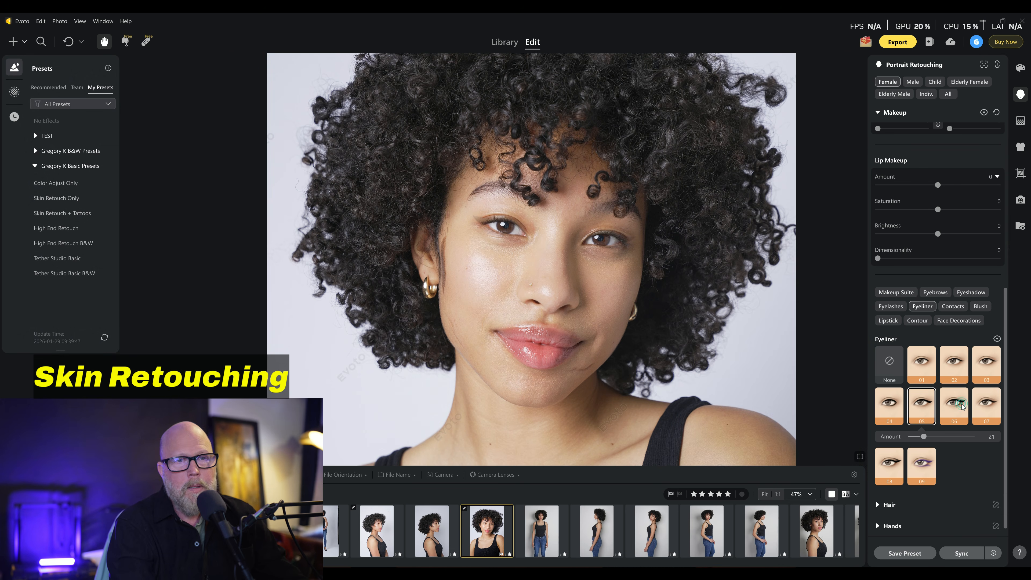
{"action": "left_click", "coordinate": [962, 405]}
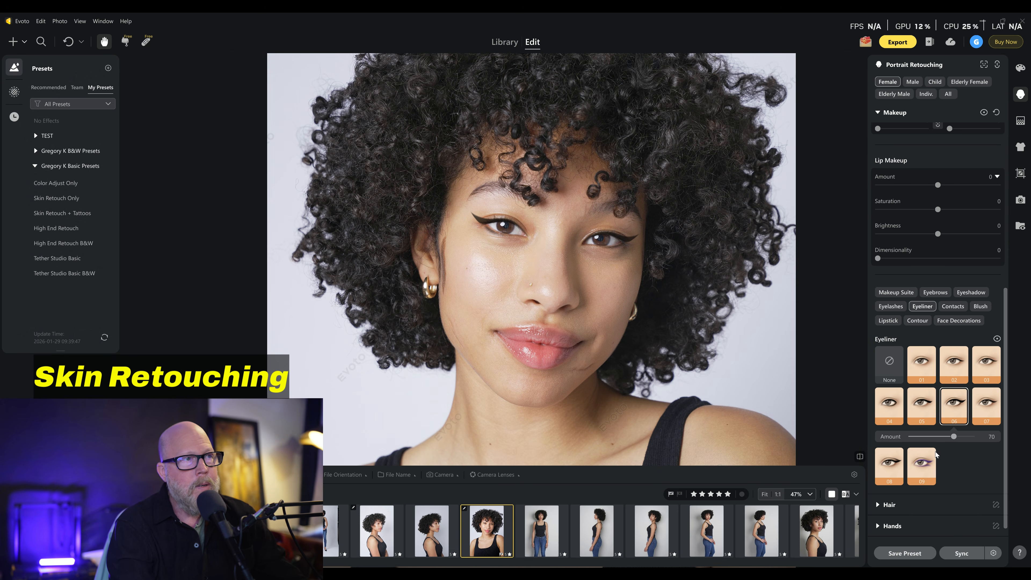
Try eyeliner style 06 at Amount 51, and replace it with style 02, comparing the portrait with and without the eyeliner
{"action": "left_click_drag", "start_coordinate": [953, 436], "coordinate": [942, 436]}
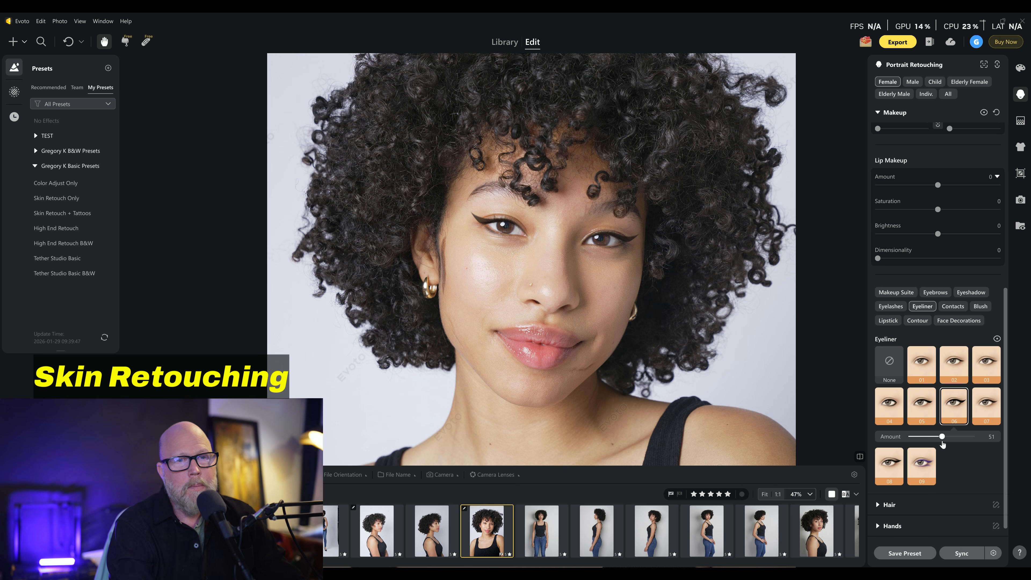
{"action": "left_click", "coordinate": [957, 365]}
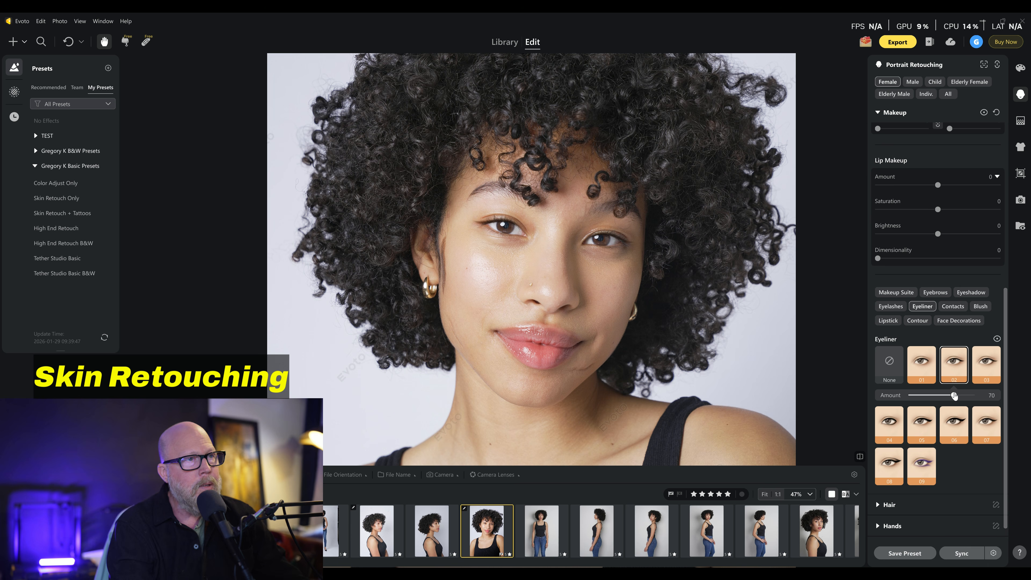
{"action": "left_click", "coordinate": [996, 339]}
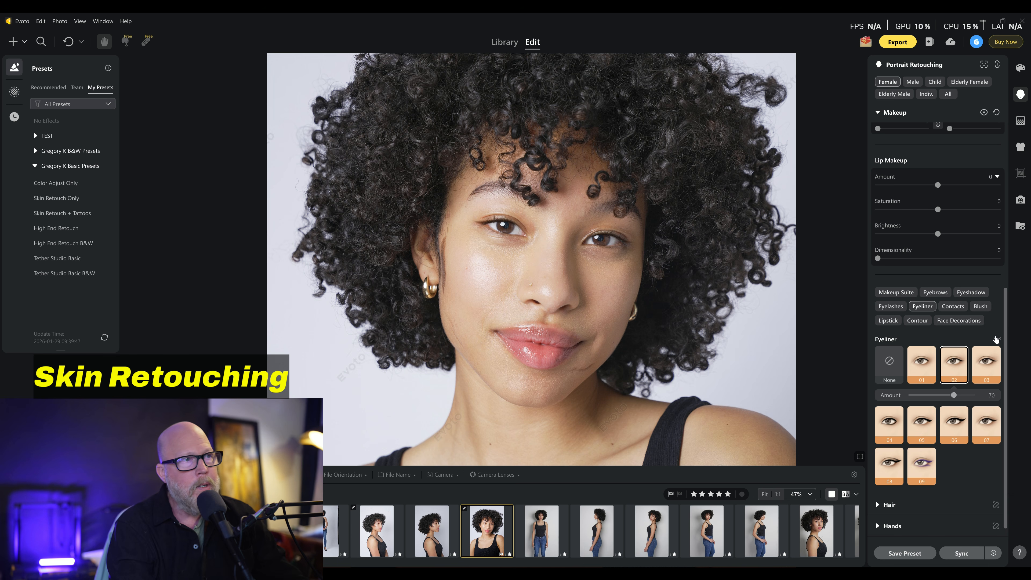
{"action": "left_click", "coordinate": [997, 339]}
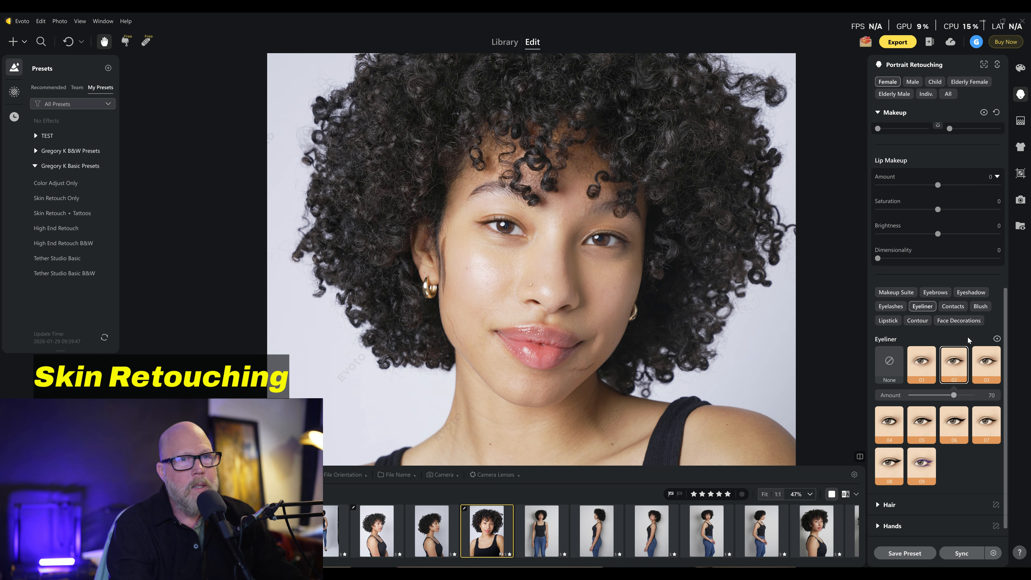
Try eyeshadow styles 07, 06, 01, 14, 12 and 09 on the portrait and apply style 10
{"action": "left_click", "coordinate": [959, 293]}
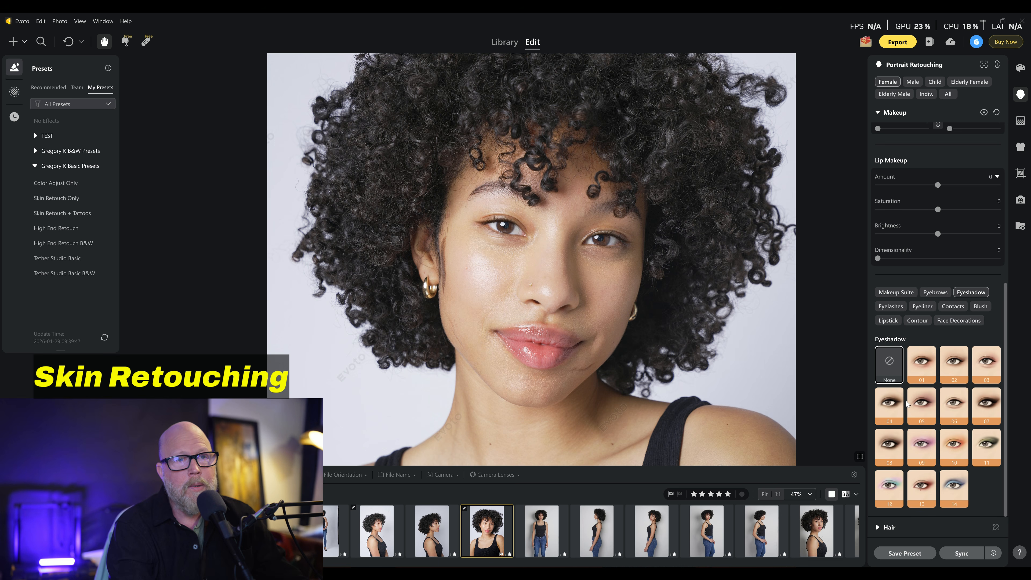
{"action": "left_click", "coordinate": [986, 414]}
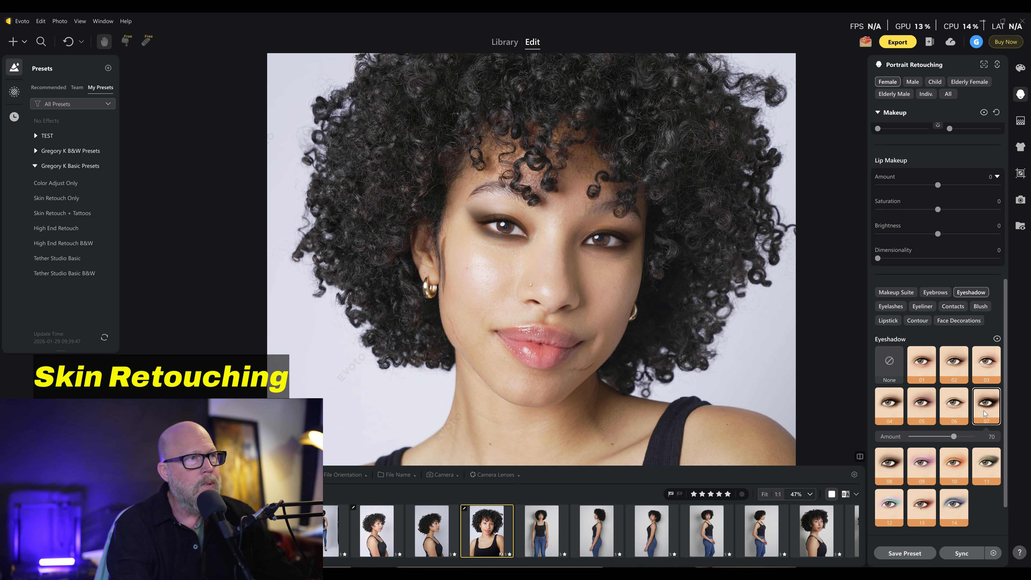
{"action": "left_click", "coordinate": [943, 399]}
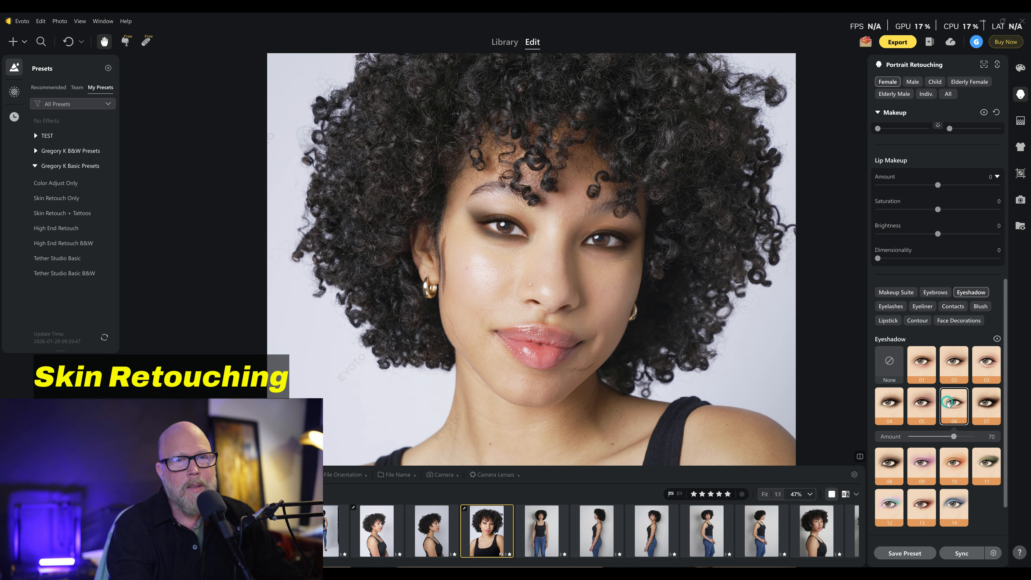
{"action": "left_click", "coordinate": [943, 363]}
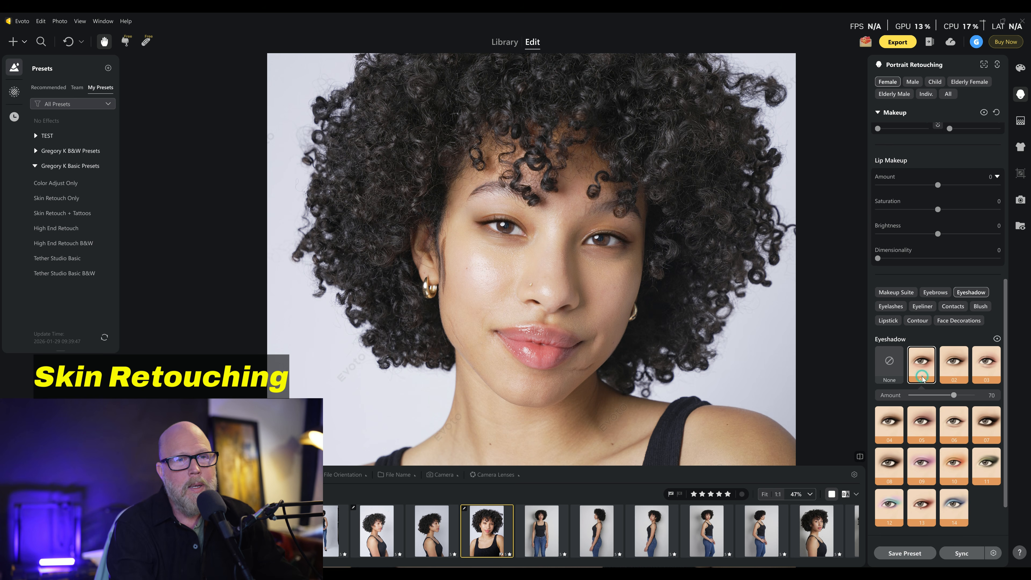
{"action": "left_click", "coordinate": [956, 504]}
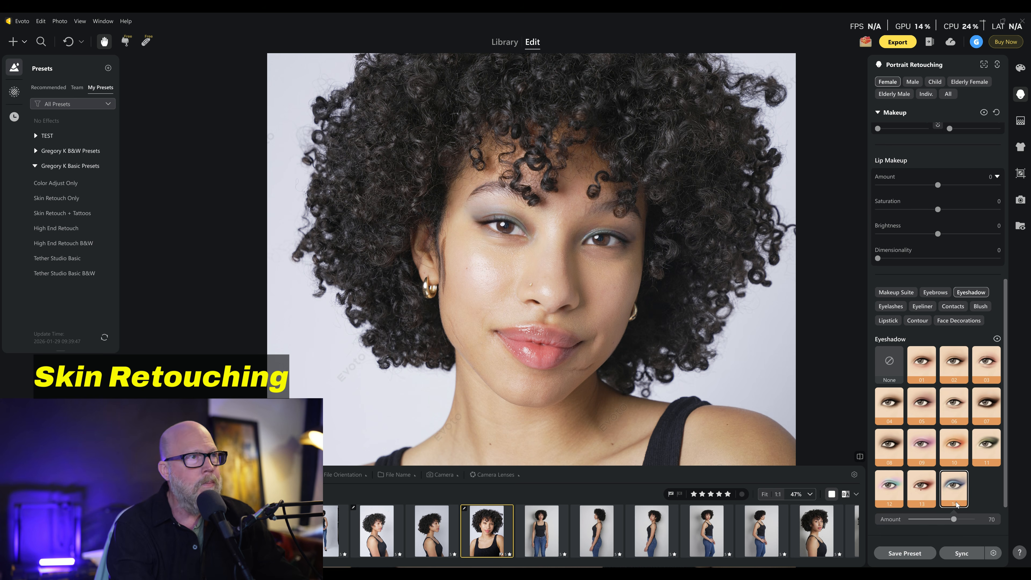
{"action": "left_click", "coordinate": [896, 492]}
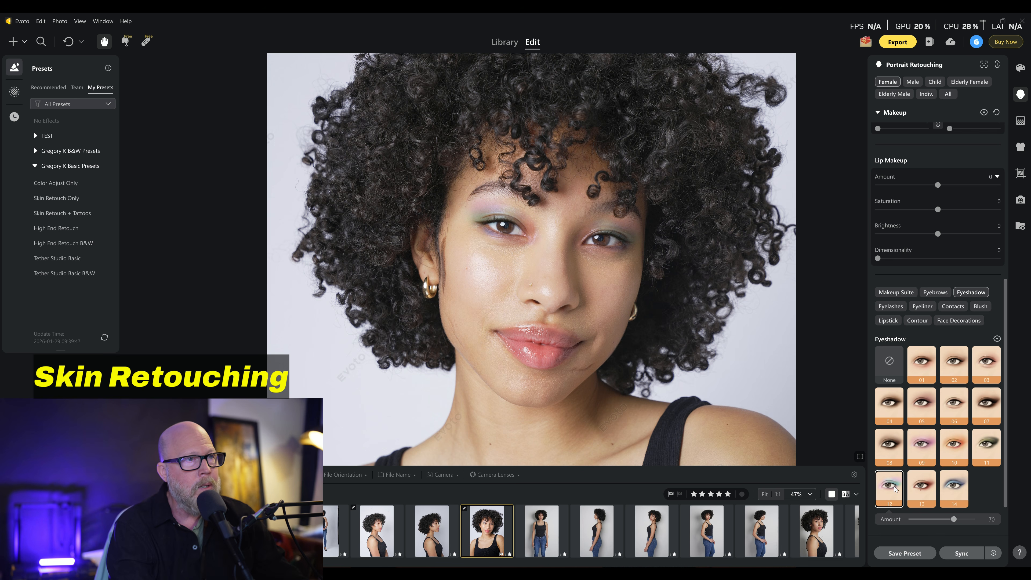
{"action": "left_click", "coordinate": [921, 447]}
{"action": "left_click", "coordinate": [949, 447]}
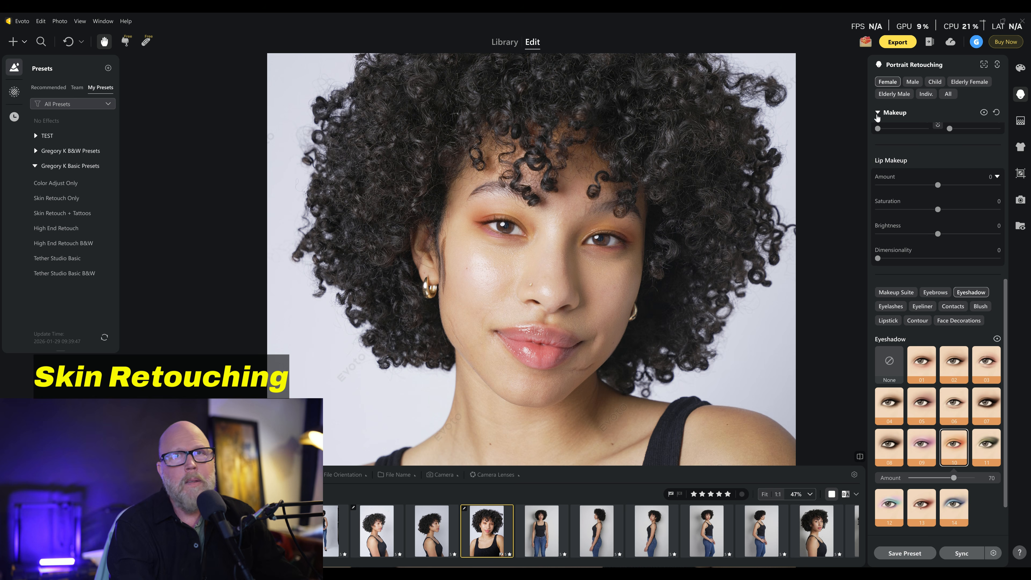
Open the Hair settings in place of Makeup and try a Top Hair Volume of 24, resetting it to 0
{"action": "left_click", "coordinate": [877, 113]}
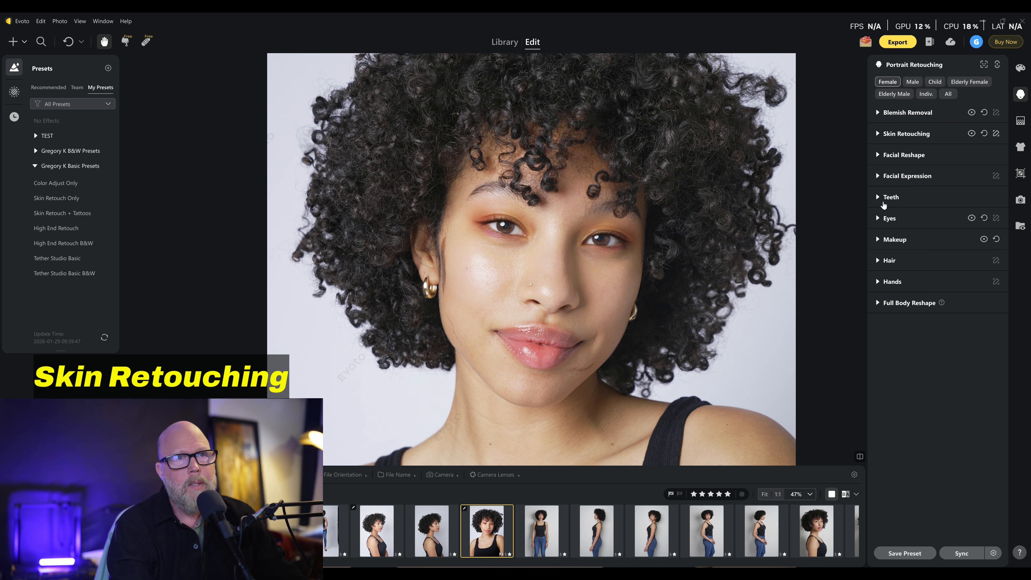
{"action": "left_click", "coordinate": [878, 262]}
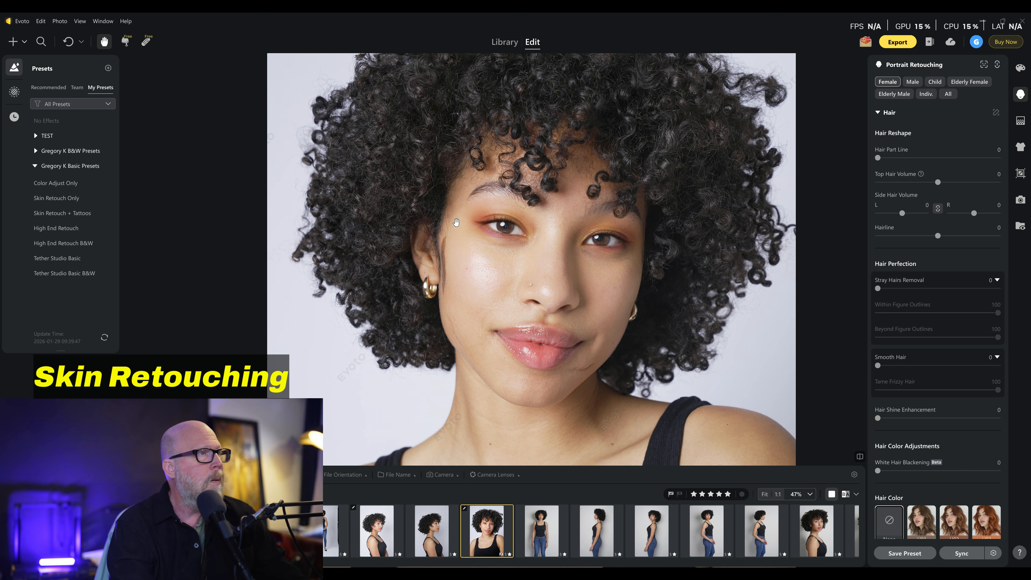
{"action": "scroll", "coordinate": [486, 182], "scroll_direction": "up", "scroll_amount": 1}
{"action": "scroll", "coordinate": [486, 182], "scroll_direction": "down", "scroll_amount": 4}
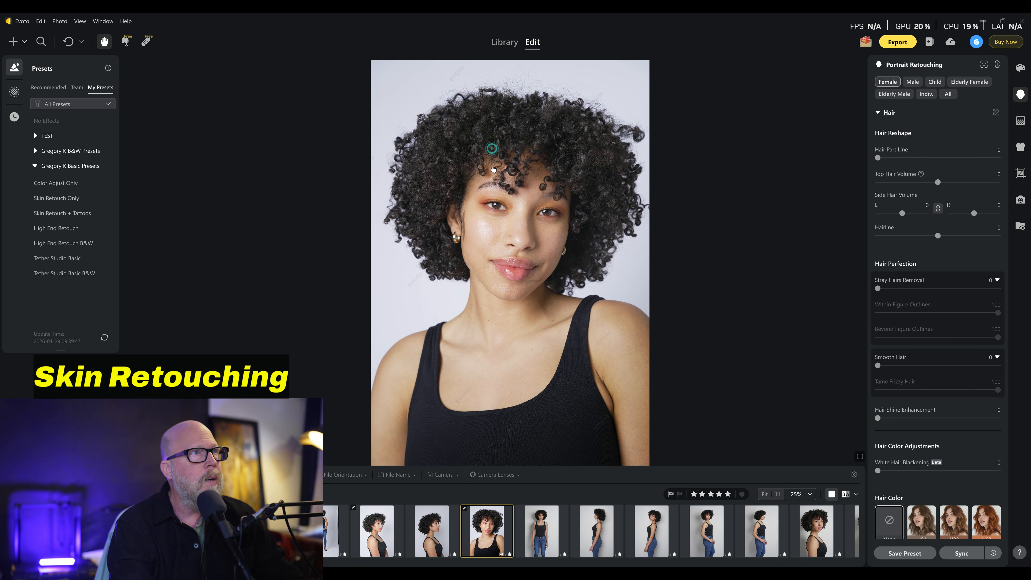
{"action": "left_click_drag", "start_coordinate": [496, 147], "coordinate": [501, 178]}
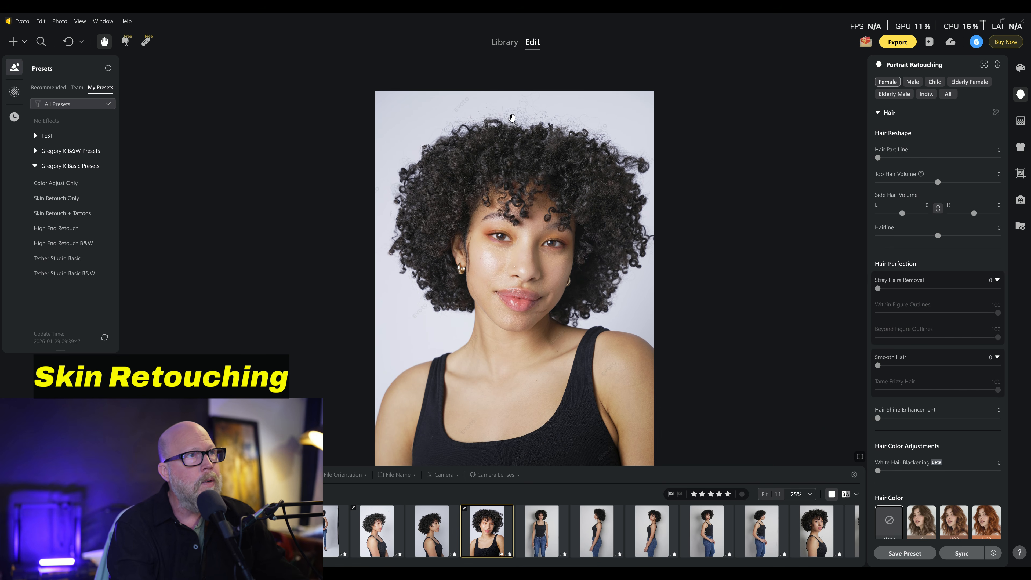
{"action": "scroll", "coordinate": [512, 117], "scroll_direction": "up", "scroll_amount": 4}
{"action": "scroll", "coordinate": [512, 116], "scroll_direction": "down", "scroll_amount": 4}
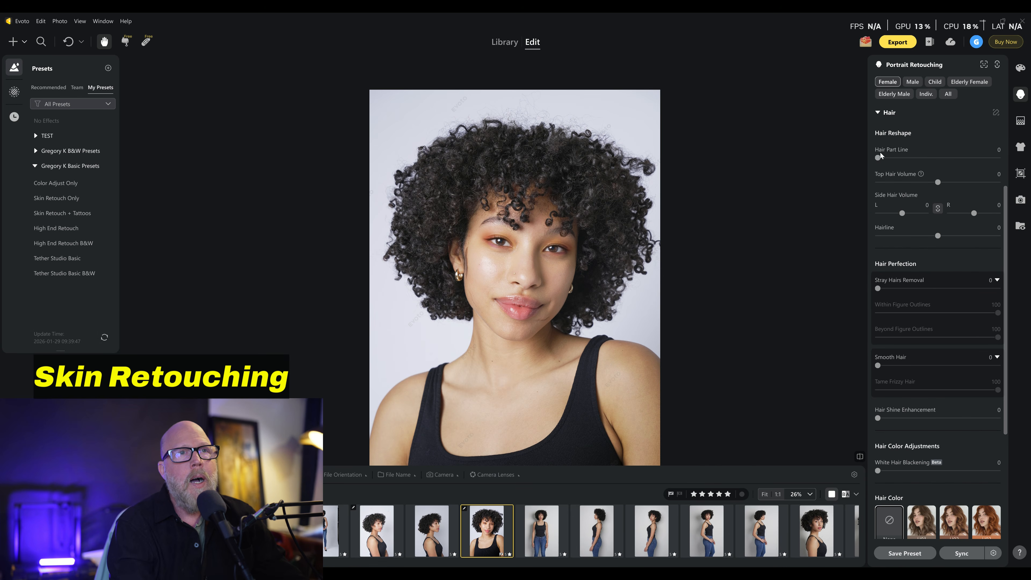
{"action": "mouse_move", "coordinate": [937, 184]}
{"action": "left_mouse_down"}
{"action": "mouse_move", "coordinate": [982, 180]}
{"action": "mouse_move", "coordinate": [940, 183]}
{"action": "left_mouse_up"}
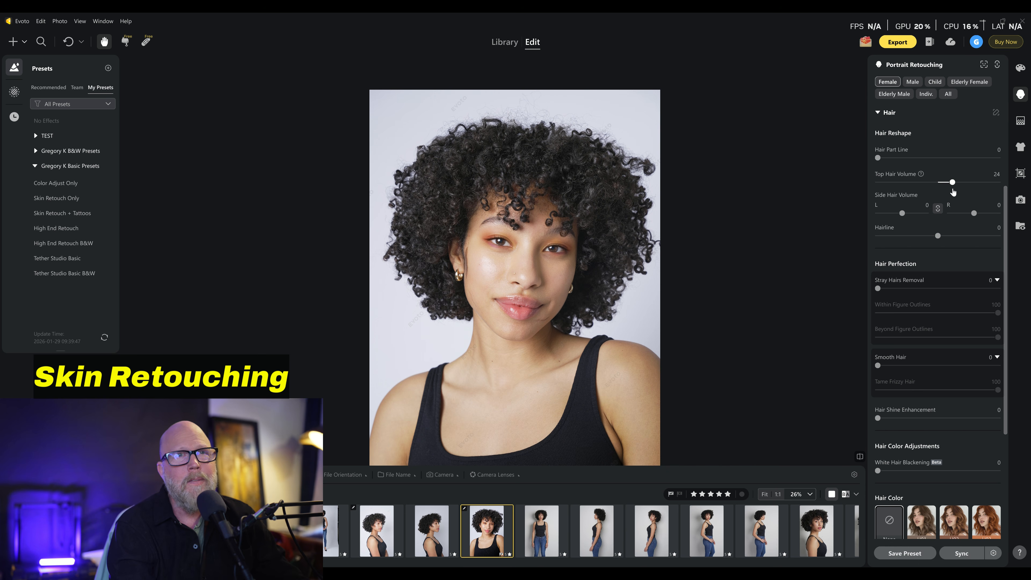
{"action": "double_click", "coordinate": [939, 182]}
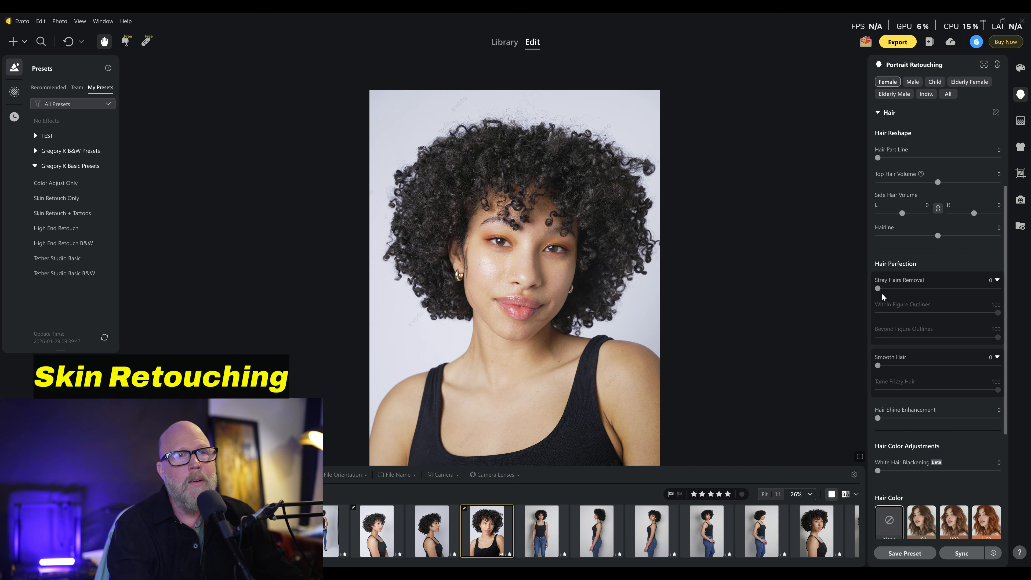
Try Stray Hairs Removal at 63 and 100, inspect the hair outline up close, and set it to 61
{"action": "left_click_drag", "start_coordinate": [878, 289], "coordinate": [954, 287]}
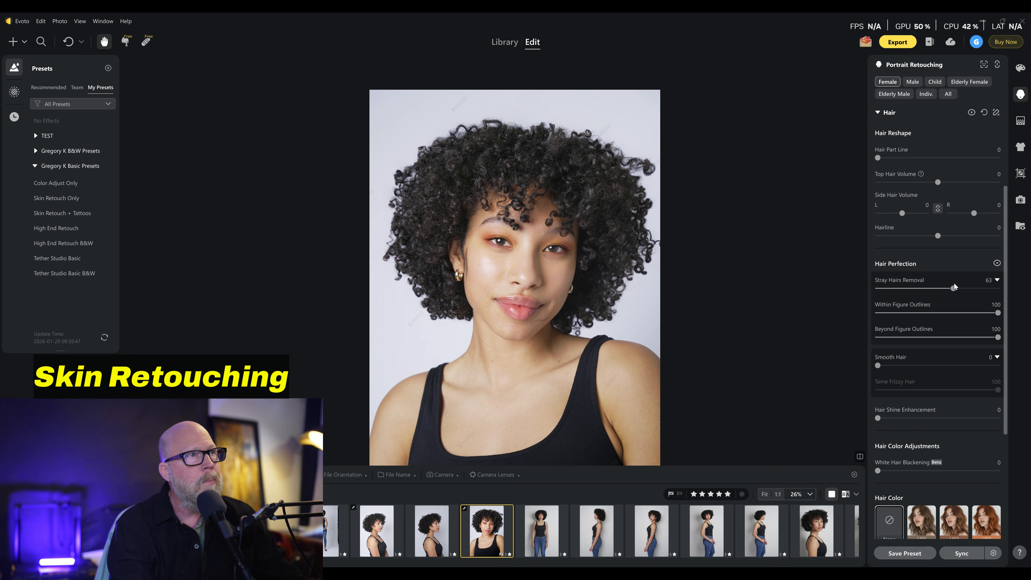
{"action": "left_click_drag", "start_coordinate": [954, 287], "coordinate": [999, 289]}
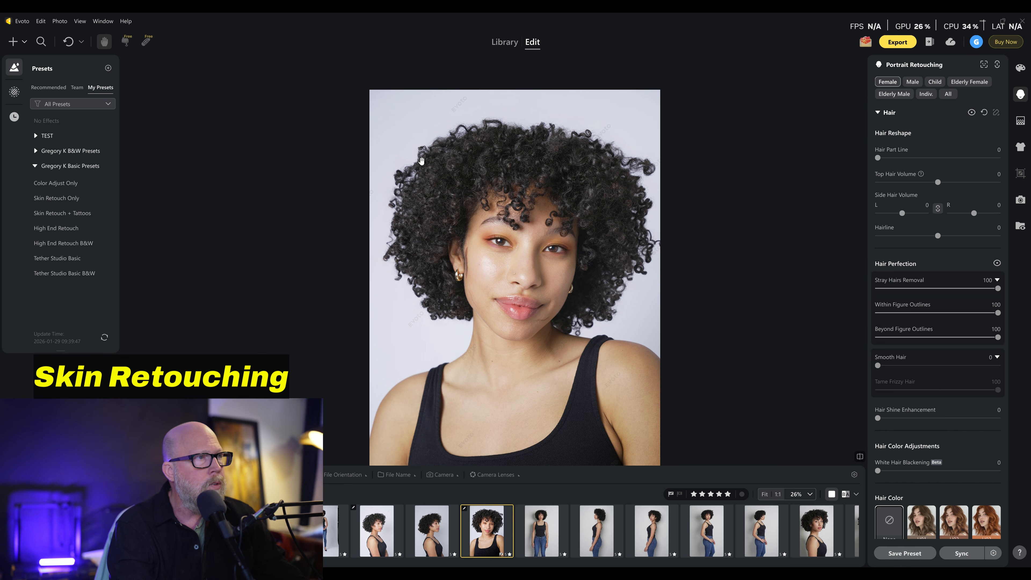
{"action": "scroll", "coordinate": [422, 252], "scroll_direction": "up", "scroll_amount": 5}
{"action": "left_click_drag", "start_coordinate": [384, 161], "coordinate": [422, 390]}
{"action": "left_click_drag", "start_coordinate": [532, 69], "coordinate": [481, 144]}
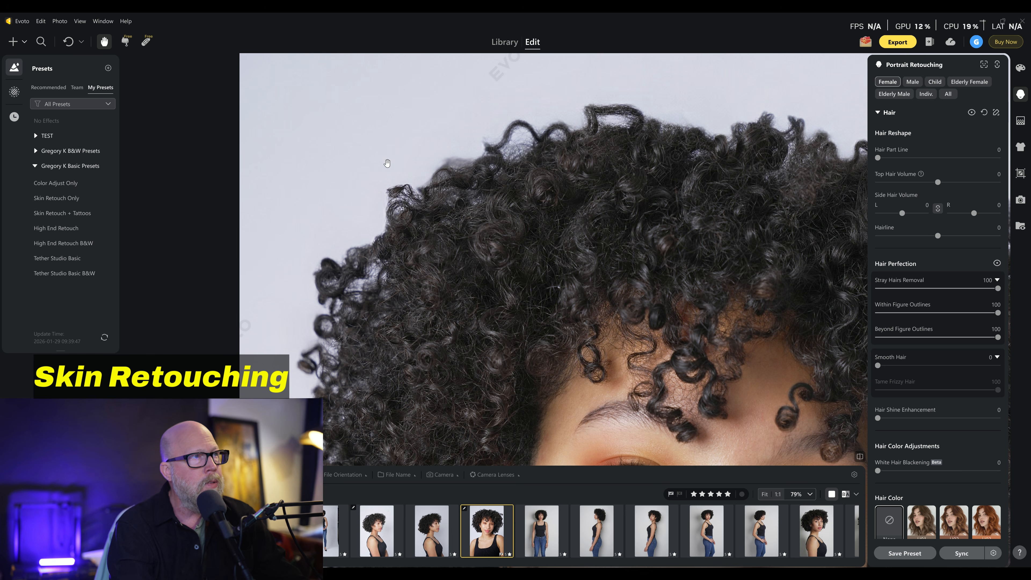
{"action": "left_click_drag", "start_coordinate": [998, 289], "coordinate": [951, 291]}
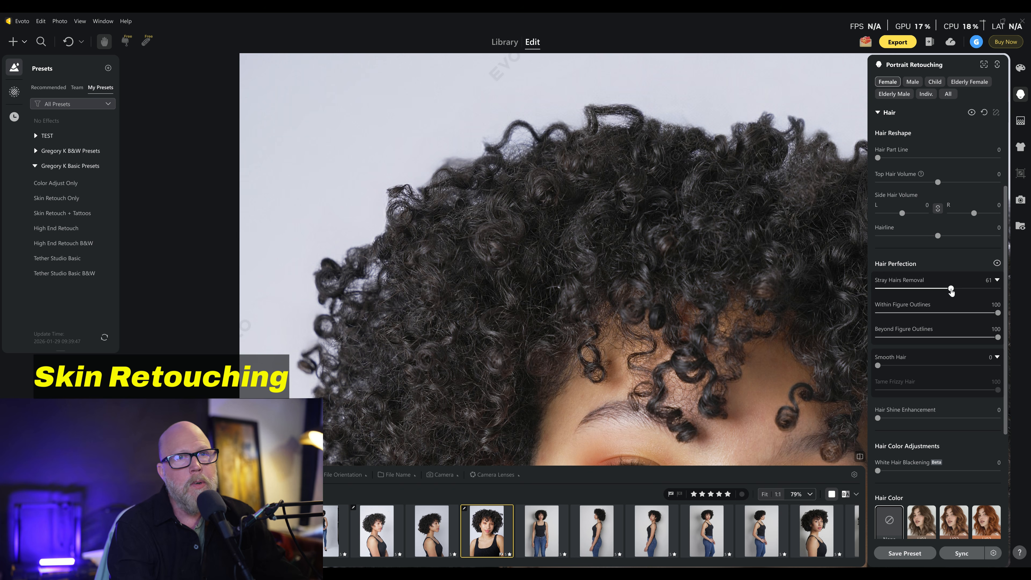
Compare the whole hairstyle with the Hair Perfection adjustments switched off and on
{"action": "scroll", "coordinate": [578, 215], "scroll_direction": "down", "scroll_amount": 5}
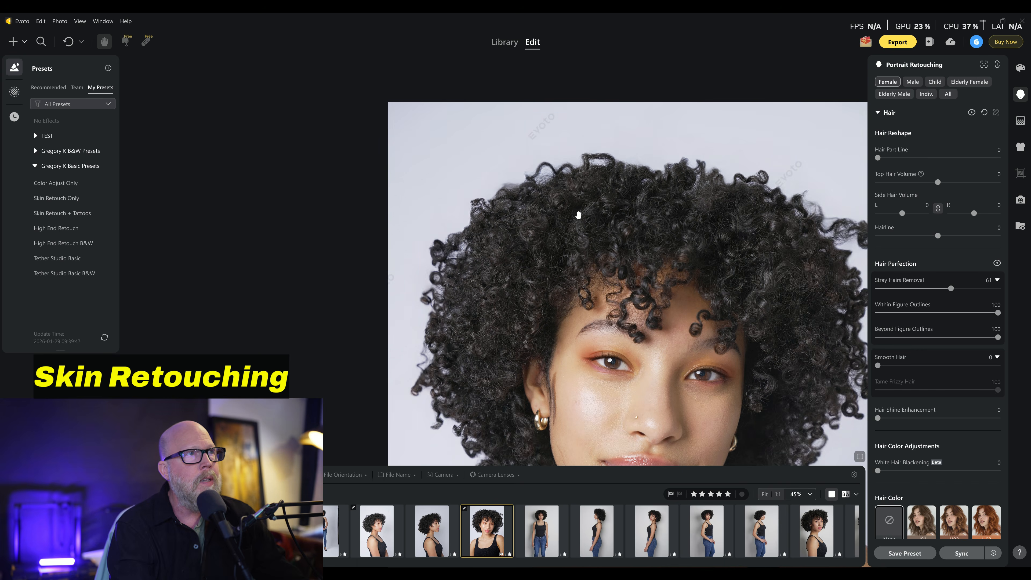
{"action": "left_click_drag", "start_coordinate": [533, 194], "coordinate": [531, 162]}
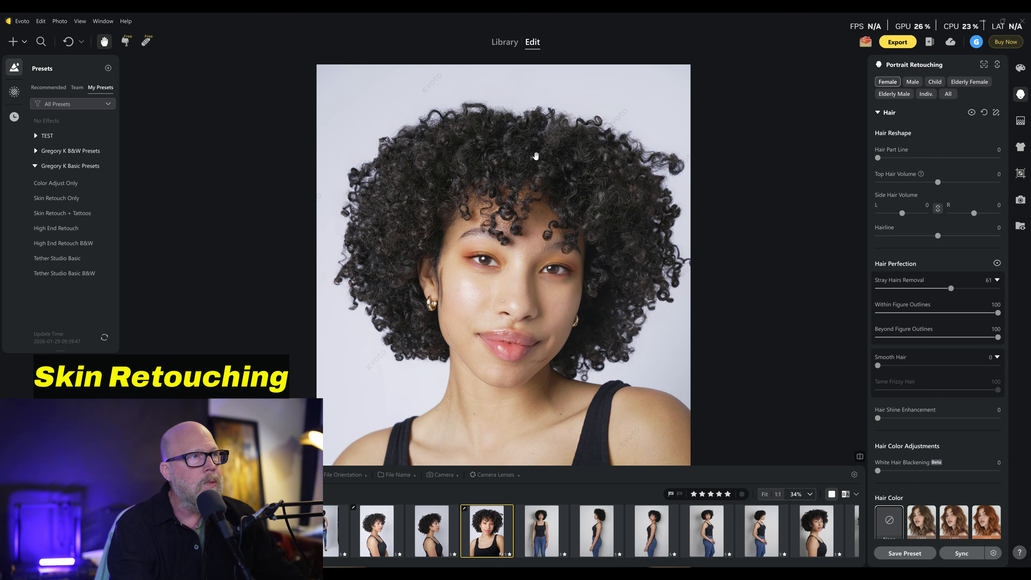
{"action": "left_click", "coordinate": [997, 263]}
{"action": "left_click", "coordinate": [997, 264]}
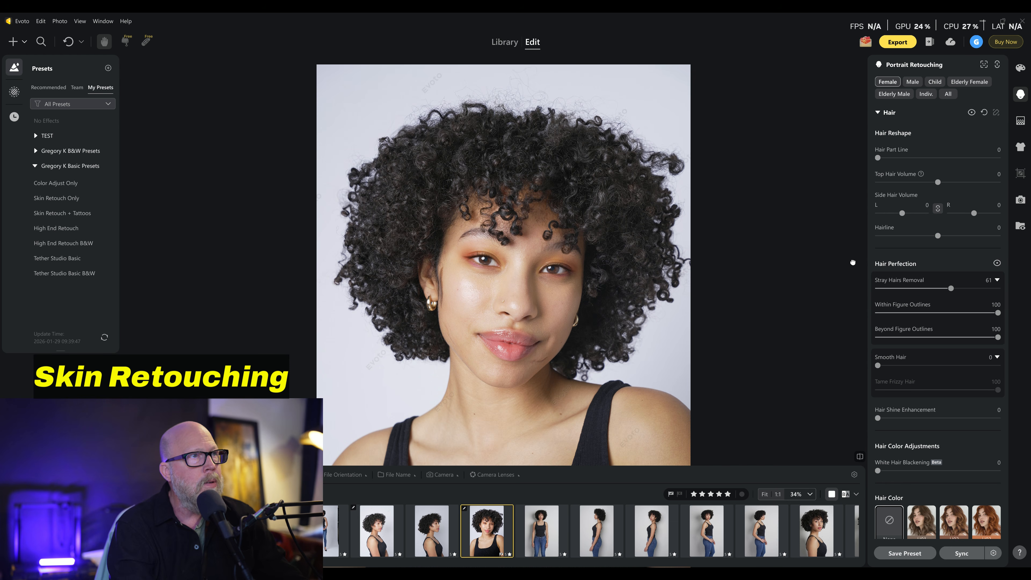
{"action": "right_click", "coordinate": [853, 263]}
{"action": "left_click", "coordinate": [766, 310]}
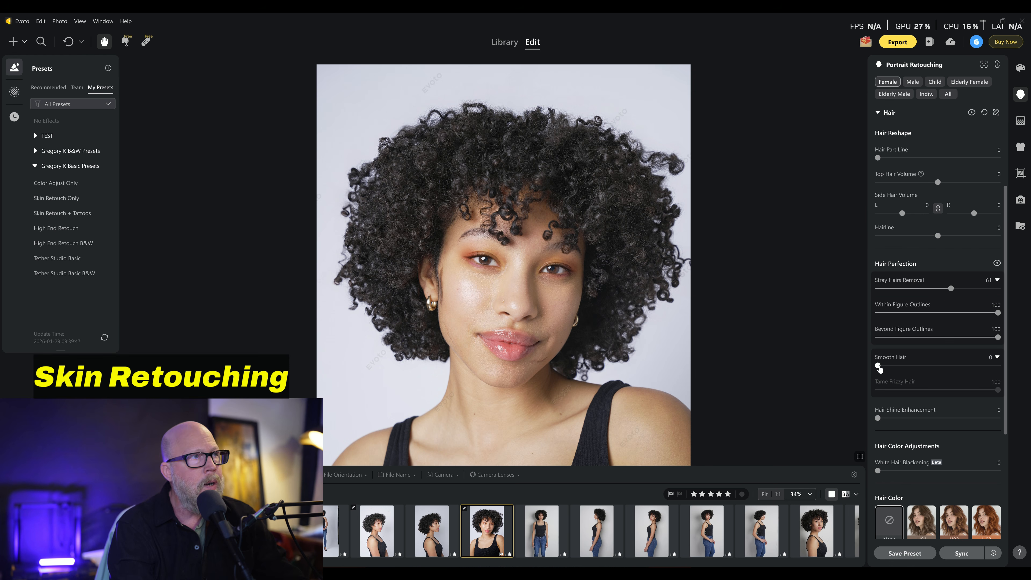
Try Smooth Hair at 82 and 98 on the curls and bring it back to 0
{"action": "left_click", "coordinate": [878, 365]}
{"action": "left_click_drag", "start_coordinate": [878, 366], "coordinate": [976, 366]}
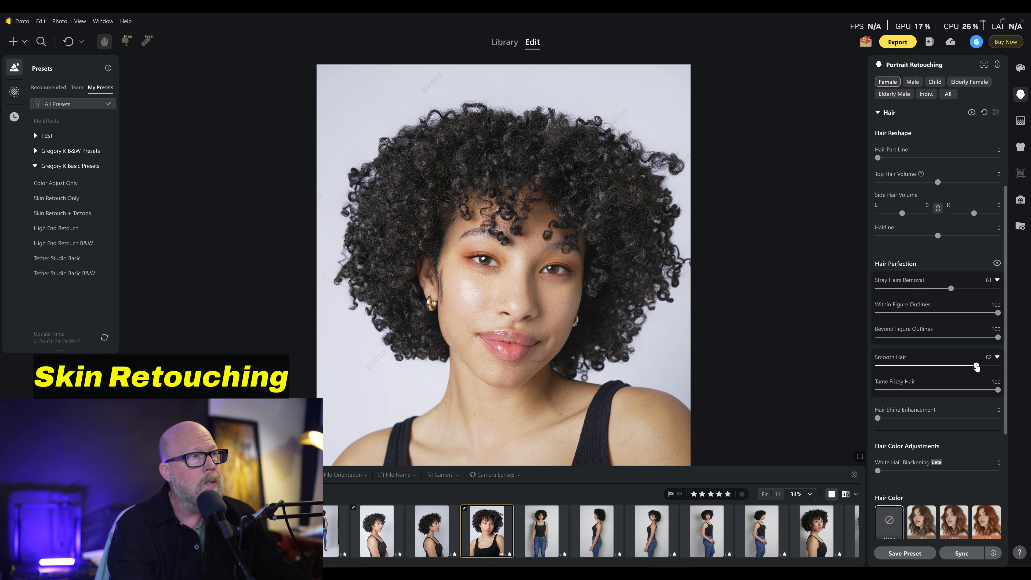
{"action": "left_click_drag", "start_coordinate": [976, 366], "coordinate": [996, 366]}
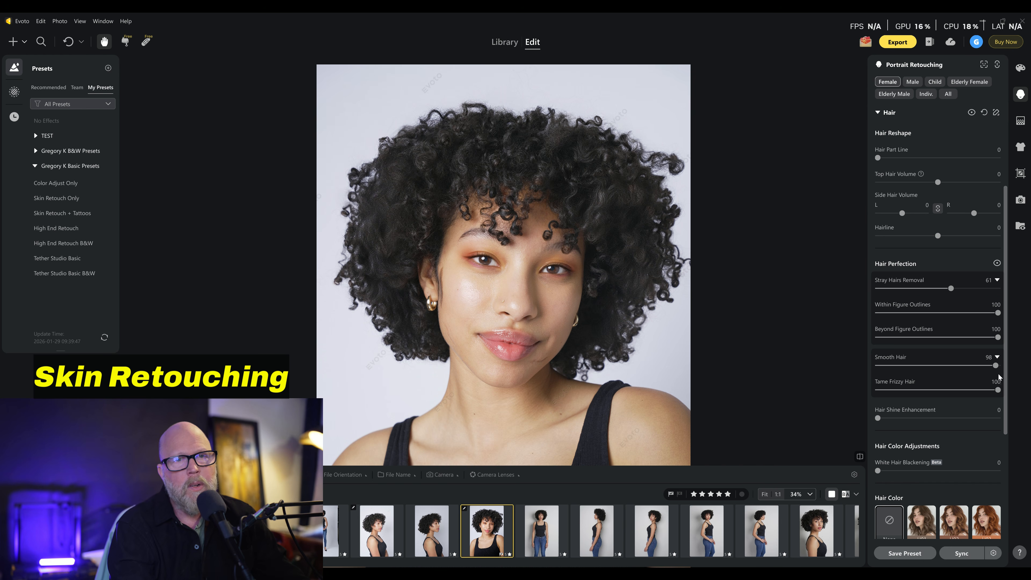
{"action": "left_click_drag", "start_coordinate": [995, 365], "coordinate": [882, 366]}
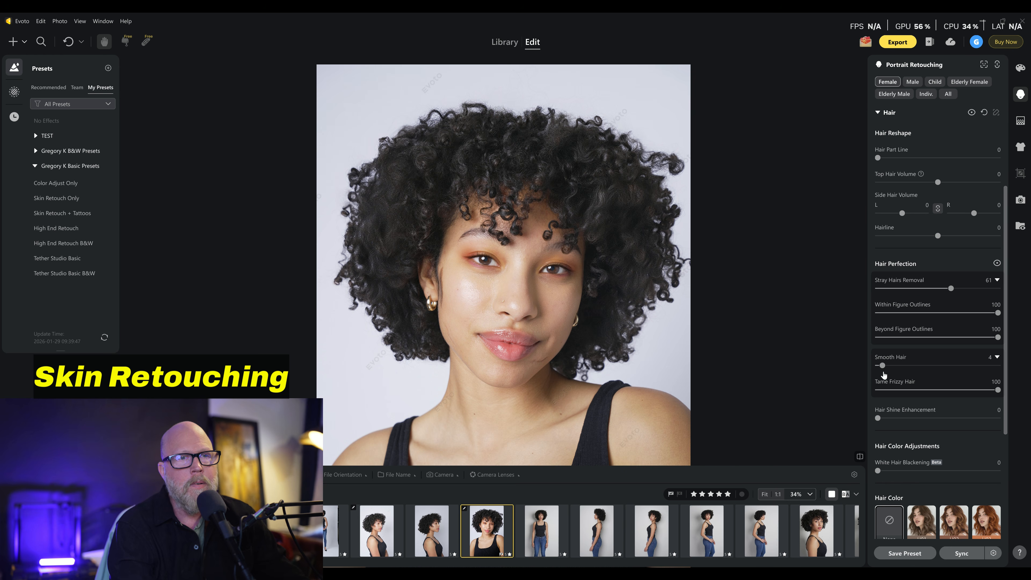
{"action": "left_click_drag", "start_coordinate": [881, 368], "coordinate": [873, 367]}
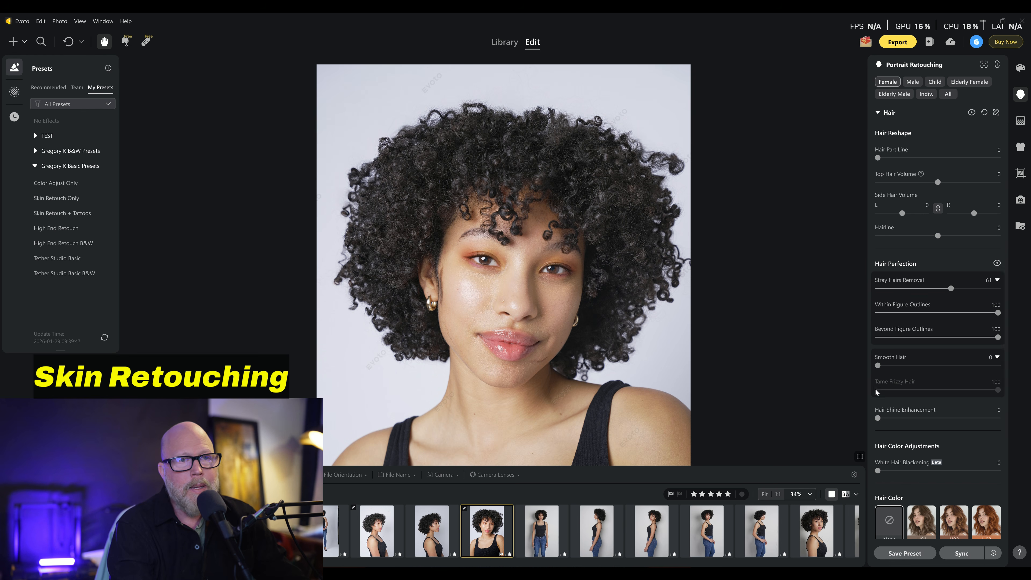
Set Hair Shine Enhancement to 26, and try hair color H05 on the portrait, restoring None
{"action": "left_click", "coordinate": [909, 417]}
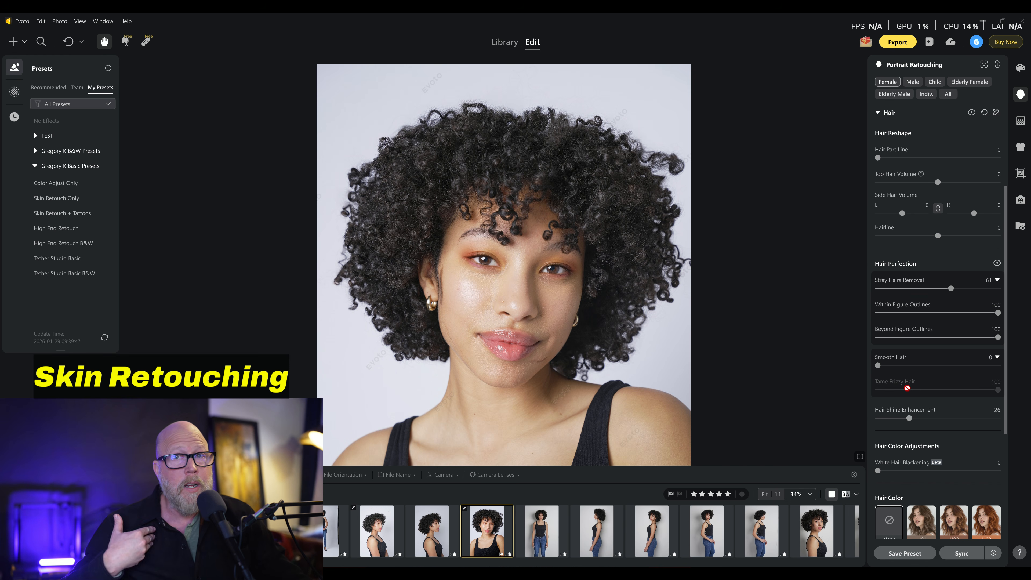
{"action": "left_click_drag", "start_coordinate": [1005, 311], "coordinate": [1017, 432]}
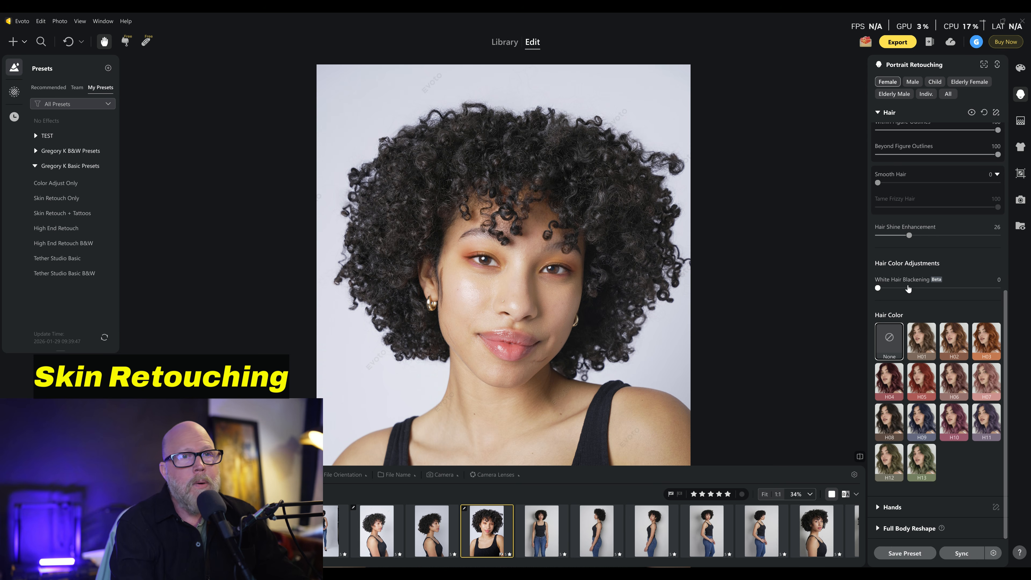
{"action": "left_click", "coordinate": [933, 382]}
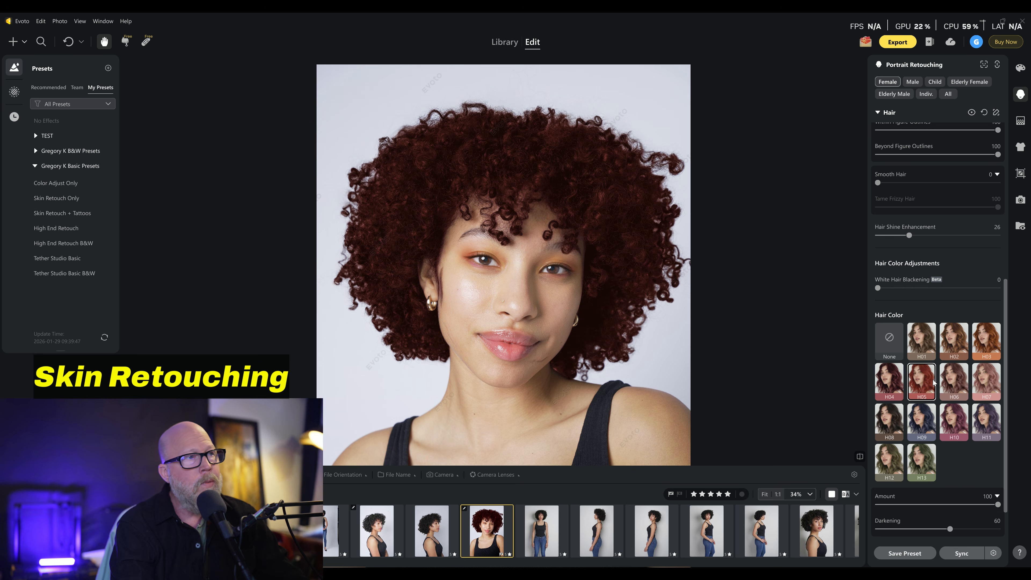
{"action": "left_click", "coordinate": [878, 338]}
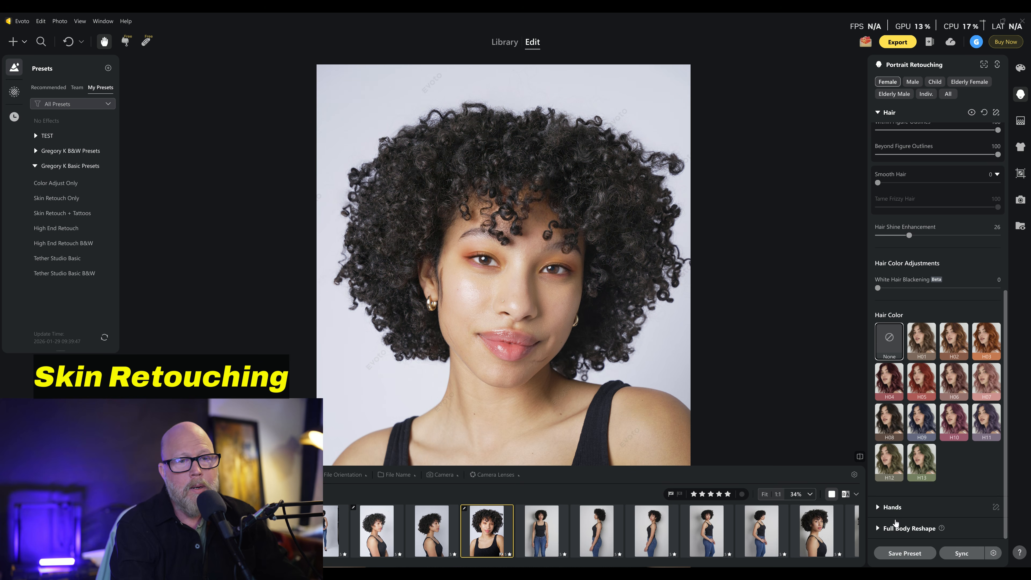
Look at the Hands settings and show the Full Body Reshape settings for the next photo, the full-length hands-on-hips pose
{"action": "left_click", "coordinate": [881, 508]}
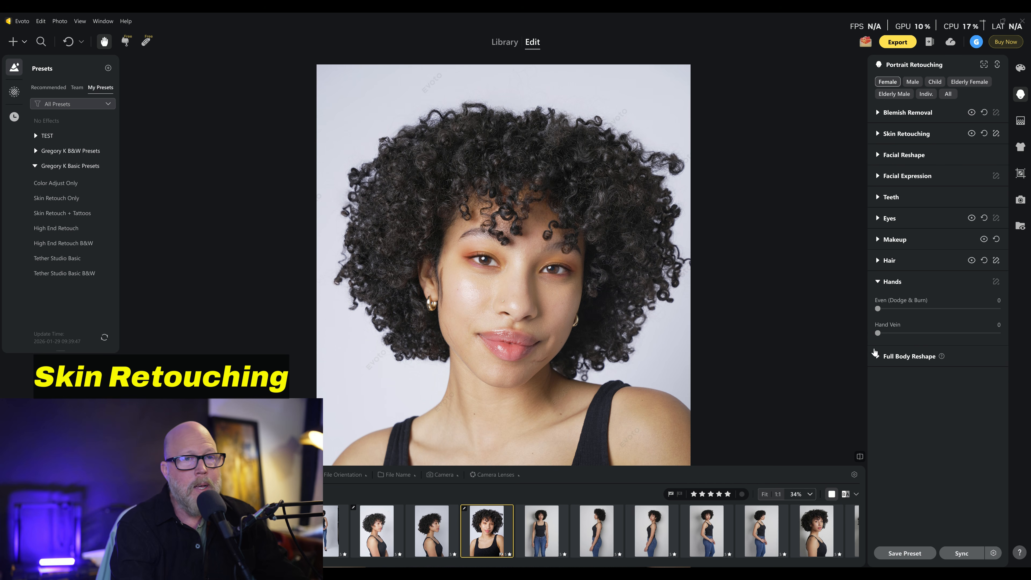
{"action": "left_click", "coordinate": [878, 281]}
{"action": "left_click", "coordinate": [878, 303]}
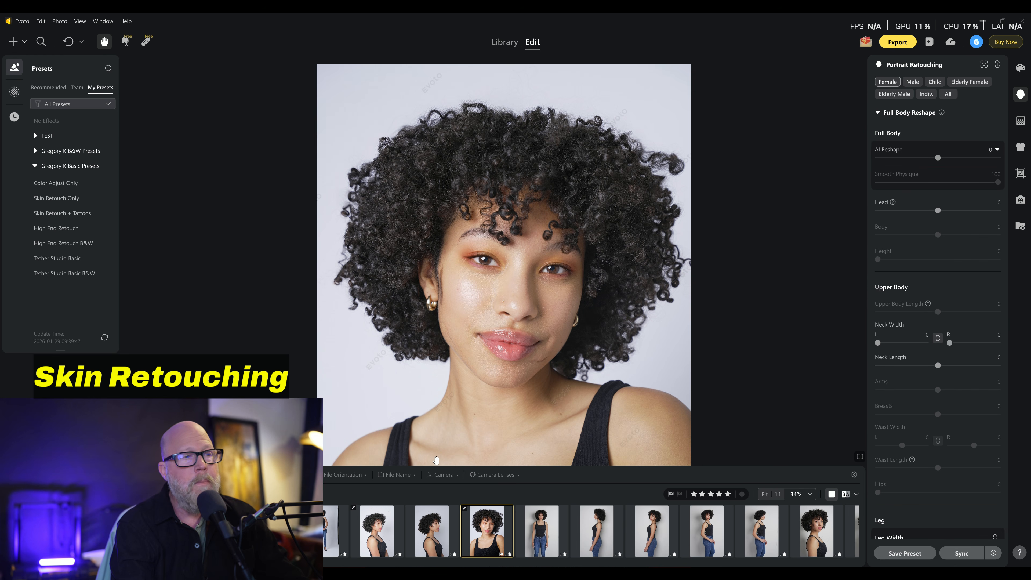
{"action": "key", "text": "Right"}
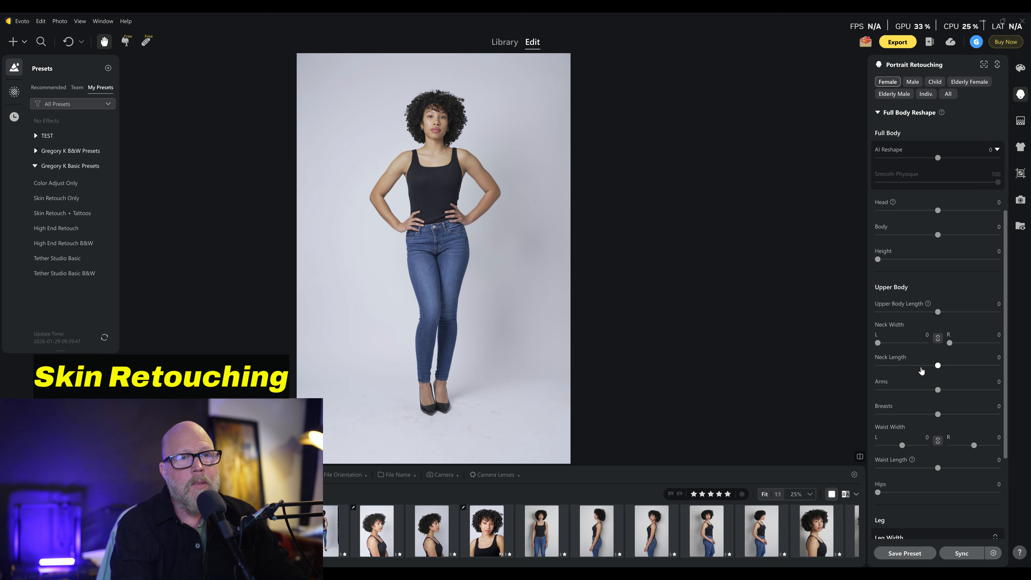
Try a Waist Width of -5 on both sides of the standing figure and reset it to 0
{"action": "scroll", "coordinate": [933, 422], "scroll_direction": "down", "scroll_amount": 3}
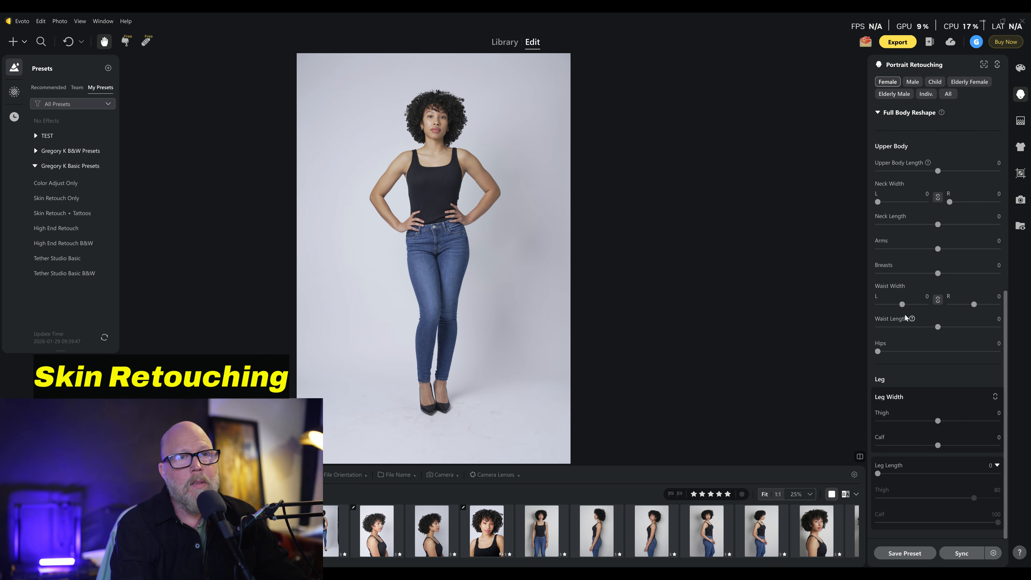
{"action": "mouse_move", "coordinate": [902, 305]}
{"action": "left_mouse_down"}
{"action": "mouse_move", "coordinate": [869, 319]}
{"action": "mouse_move", "coordinate": [901, 310]}
{"action": "left_mouse_up"}
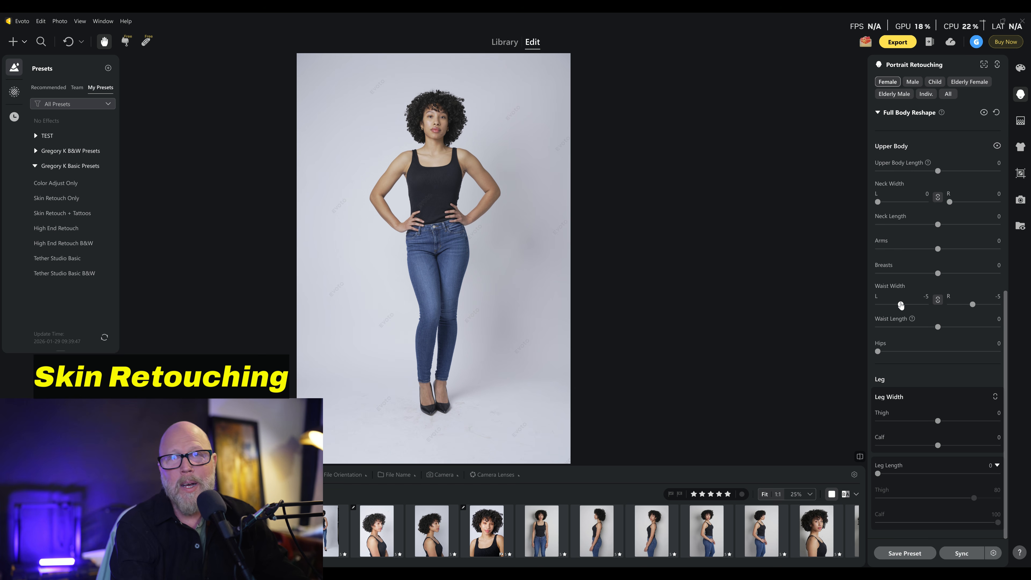
{"action": "double_click", "coordinate": [901, 304]}
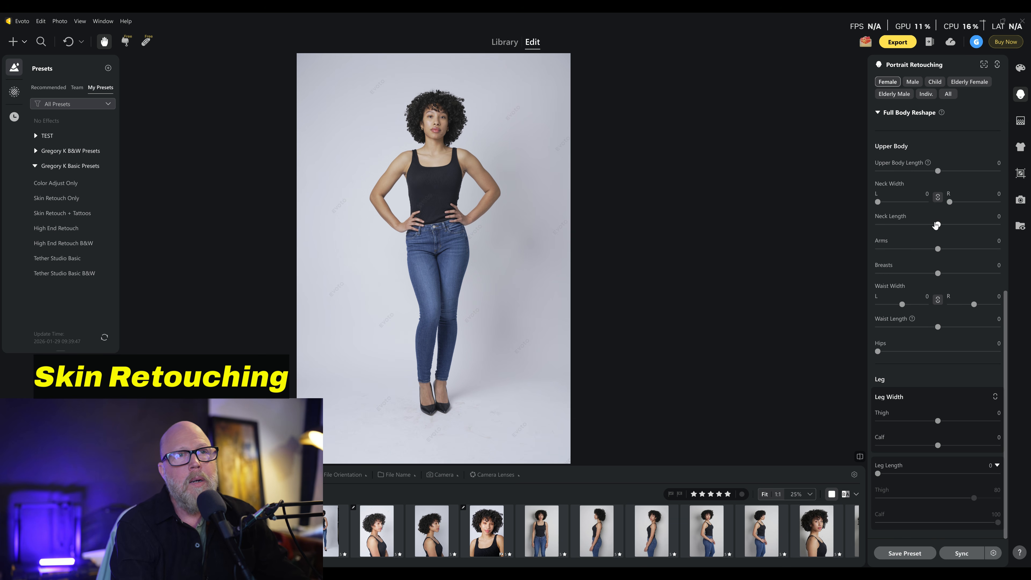
Set the standing figure's Neck Length to 12 and Leg Length to 41, and close the Full Body Reshape settings
{"action": "left_click_drag", "start_coordinate": [936, 226], "coordinate": [946, 227]}
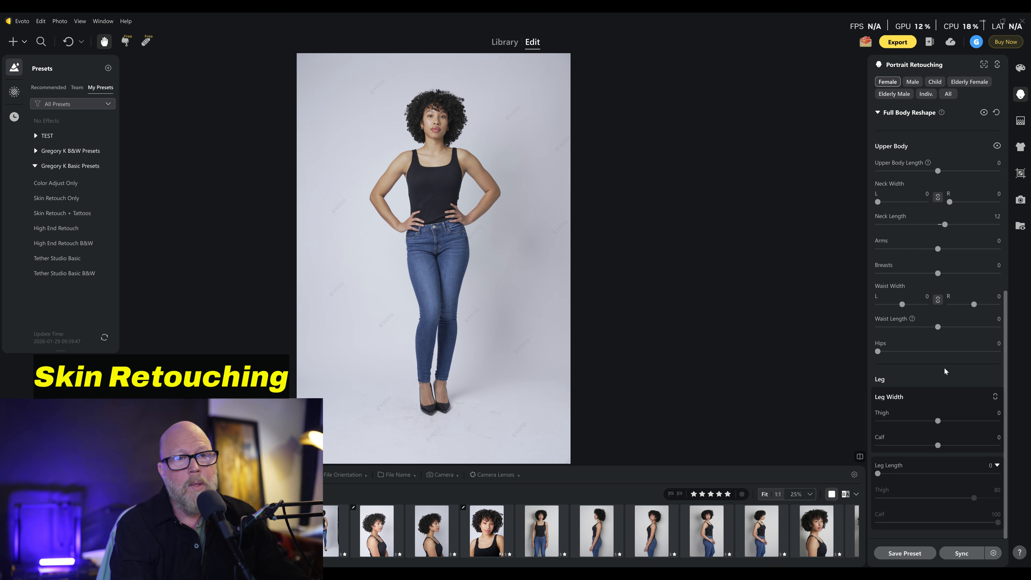
{"action": "left_click_drag", "start_coordinate": [877, 473], "coordinate": [927, 475]}
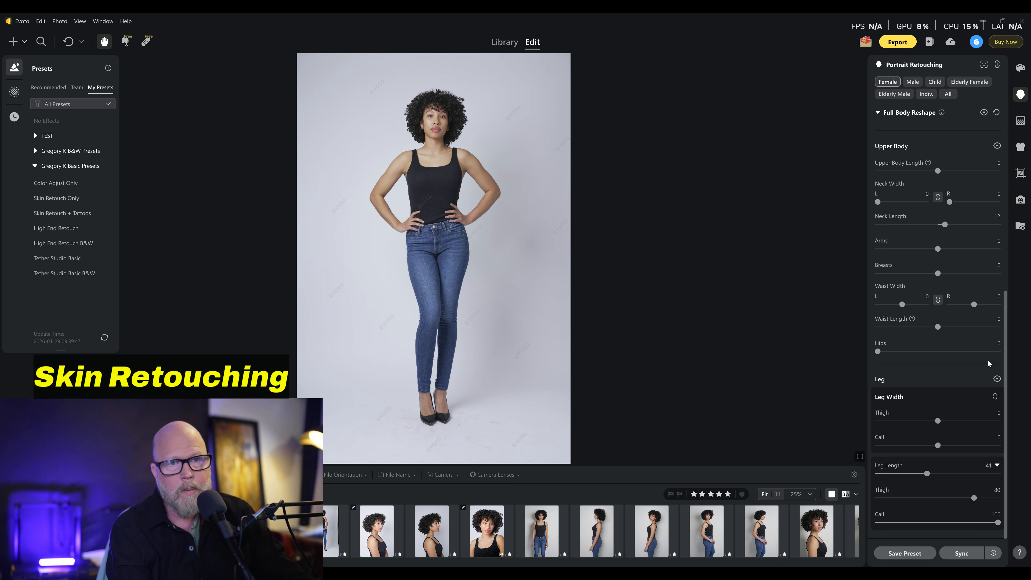
{"action": "scroll", "coordinate": [989, 367], "scroll_direction": "up", "scroll_amount": 8}
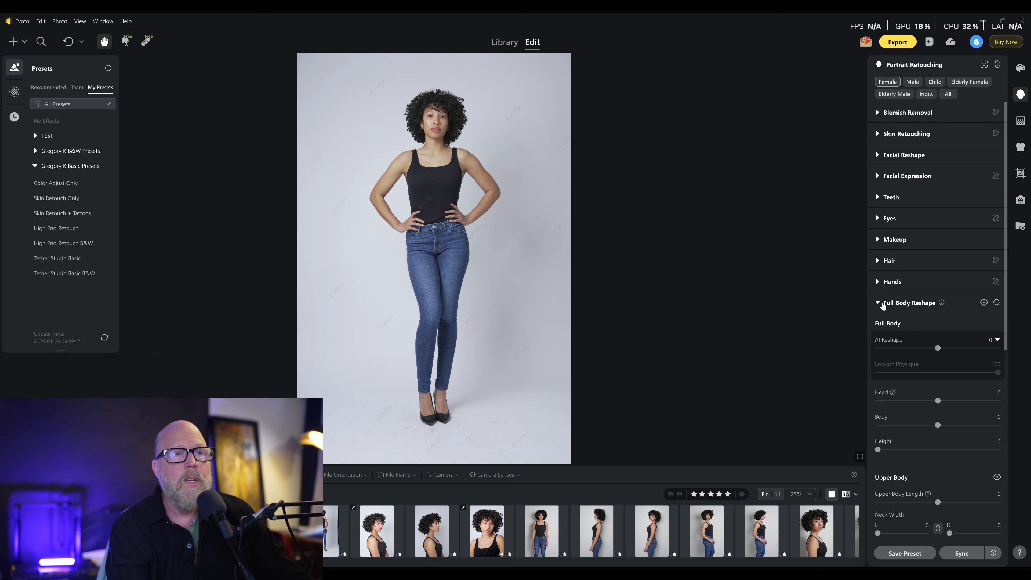
{"action": "left_click", "coordinate": [882, 304]}
View the side-pose portrait, return to the retouched front-facing close-up and show its Blemish Removal settings
{"action": "left_click", "coordinate": [825, 534]}
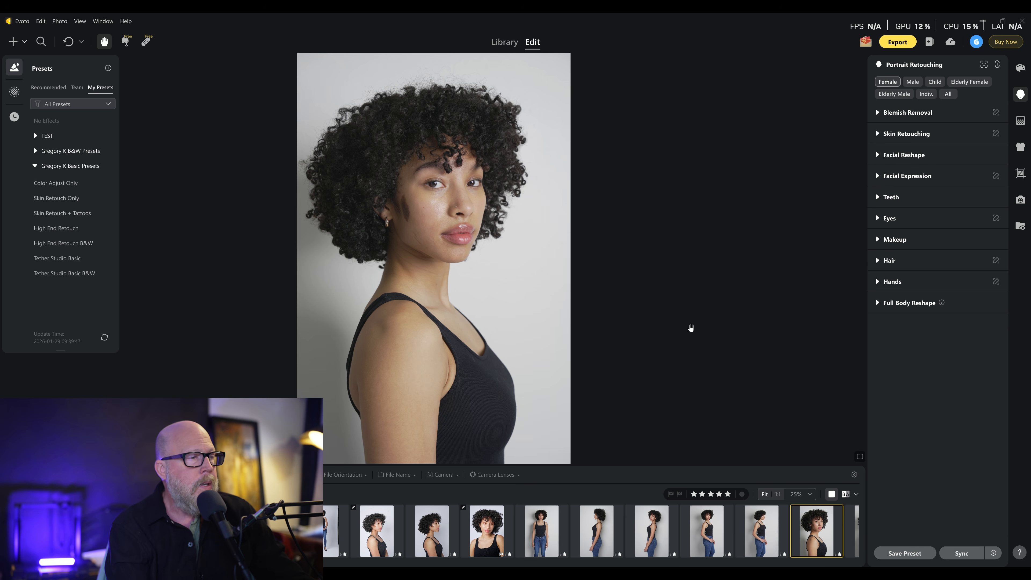
{"action": "left_click", "coordinate": [485, 541]}
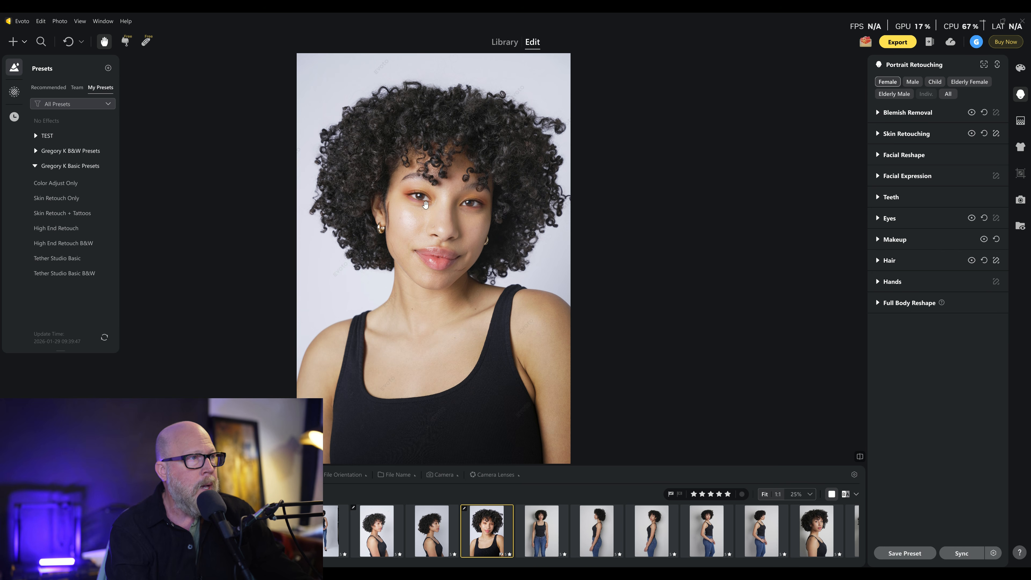
{"action": "scroll", "coordinate": [425, 245], "scroll_direction": "up", "scroll_amount": 3}
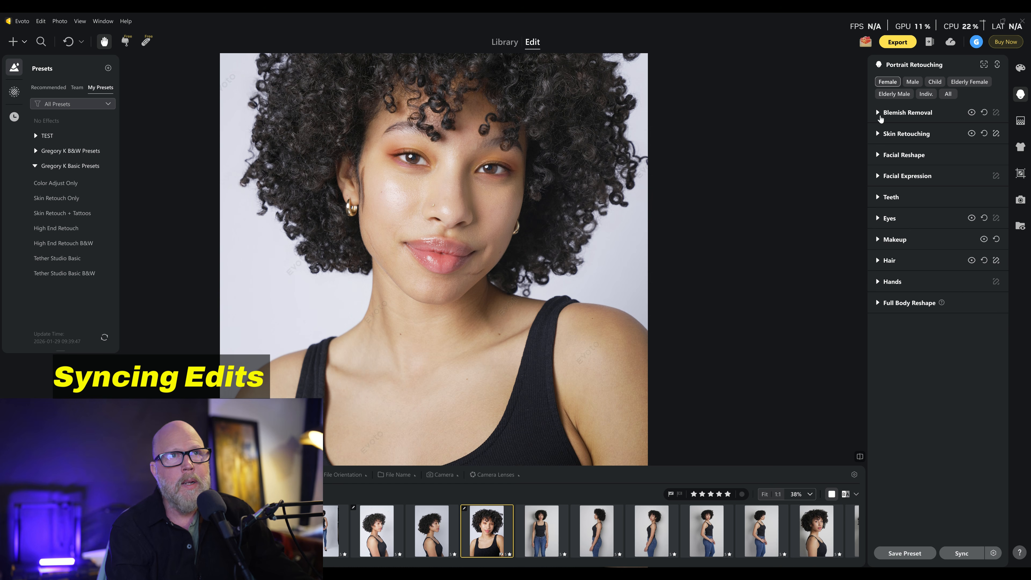
{"action": "left_click", "coordinate": [878, 113]}
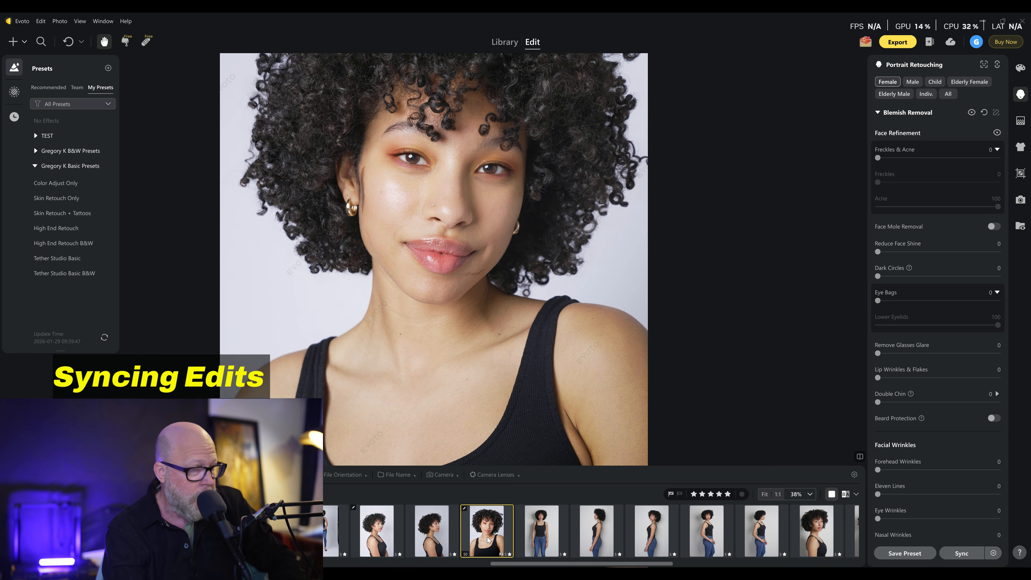
Review the Portrait Retouching categories included in the sync settings and save the settings with Add to Existing Masks
{"action": "key", "text": "ctrl+c"}
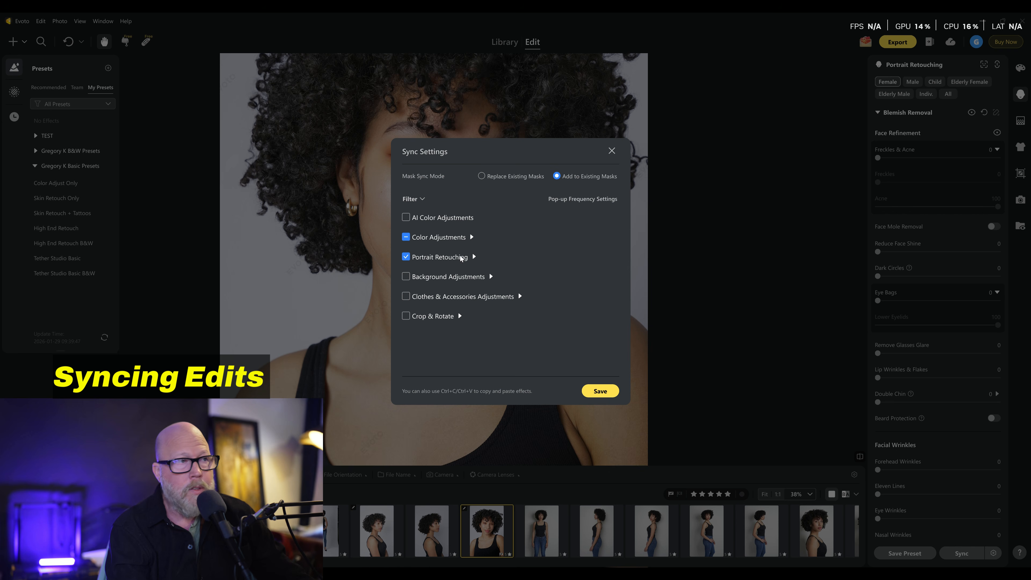
{"action": "left_click", "coordinate": [474, 256]}
{"action": "scroll", "coordinate": [447, 335], "scroll_direction": "down", "scroll_amount": 3}
{"action": "scroll", "coordinate": [447, 335], "scroll_direction": "up", "scroll_amount": 4}
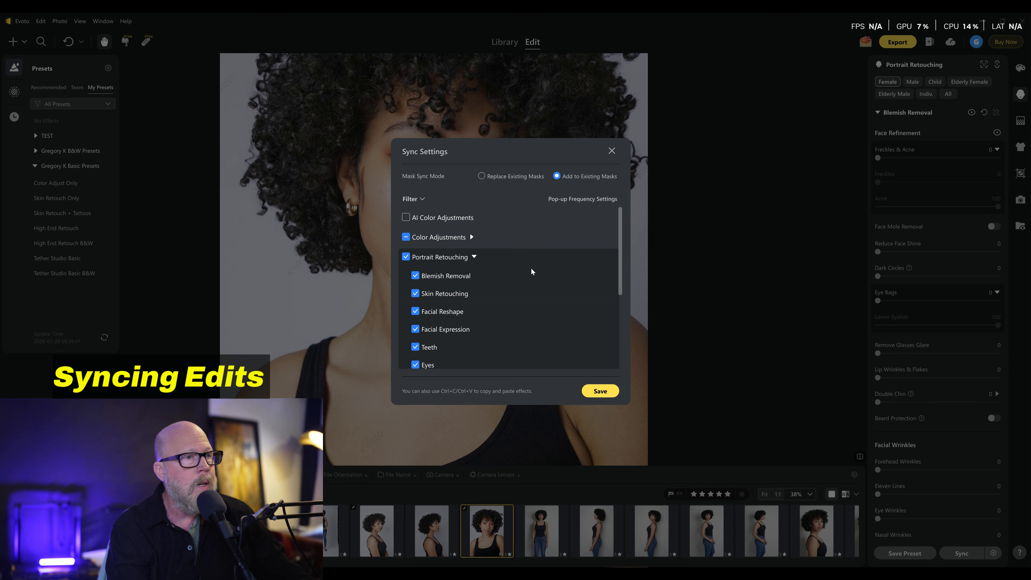
{"action": "left_click", "coordinate": [592, 392]}
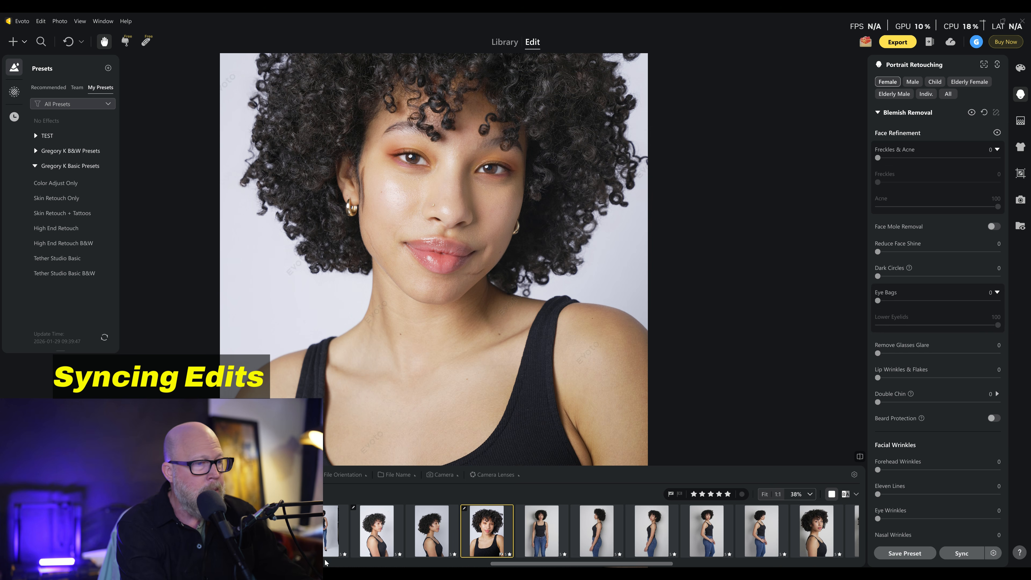
View the four unretouched side-pose portraits one after another and return to the retouched front-facing close-up
{"action": "scroll", "coordinate": [530, 555], "scroll_direction": "down", "scroll_amount": 5}
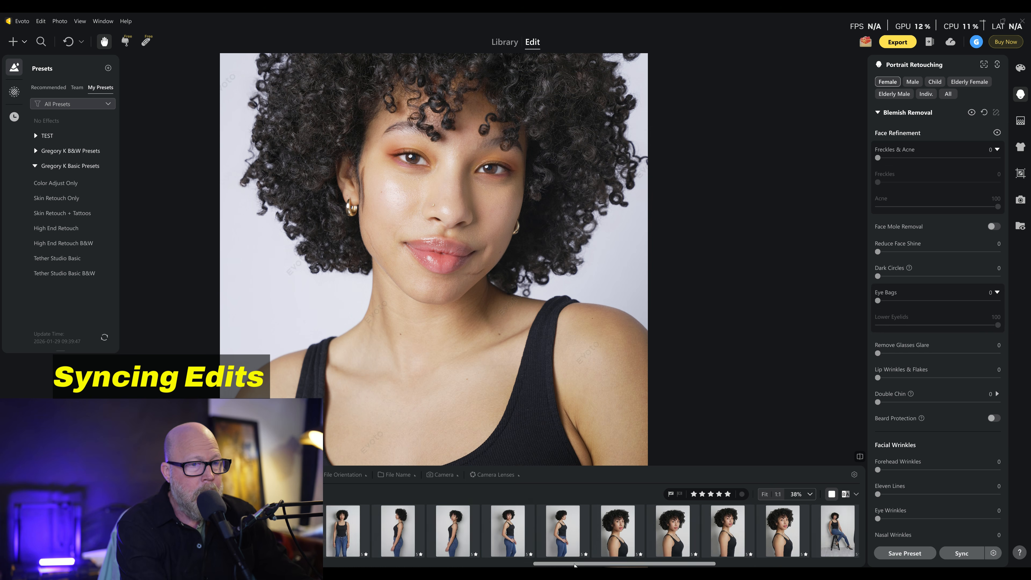
{"action": "left_click", "coordinate": [611, 519]}
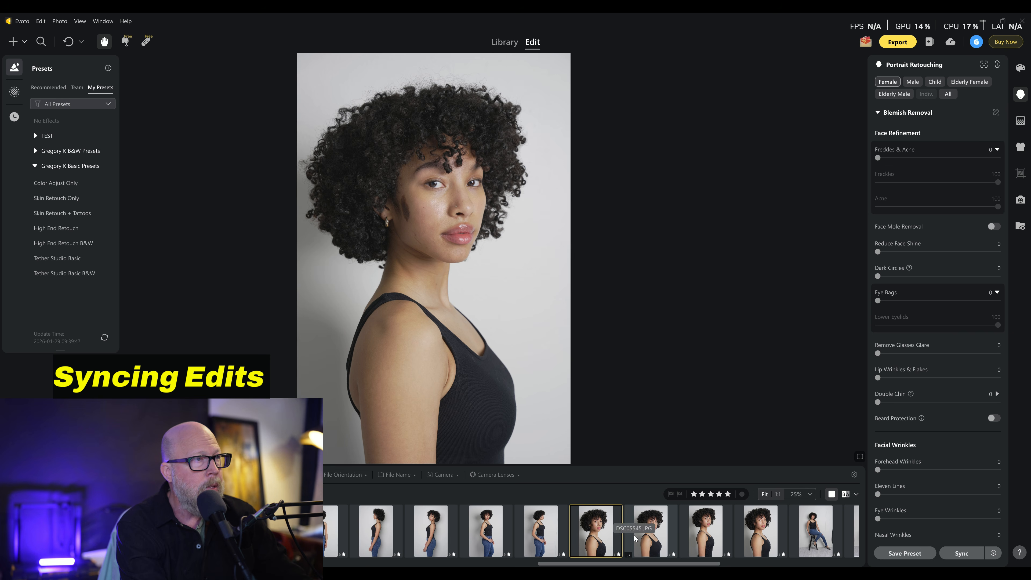
{"action": "left_click", "coordinate": [663, 540]}
{"action": "left_click", "coordinate": [720, 539]}
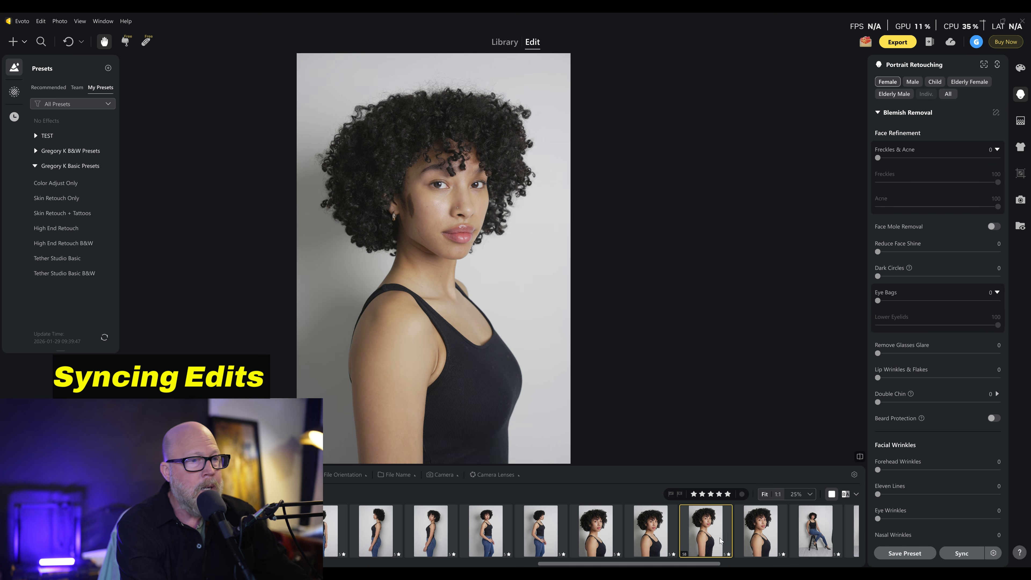
{"action": "left_click", "coordinate": [766, 537]}
{"action": "left_click", "coordinate": [210, 531]}
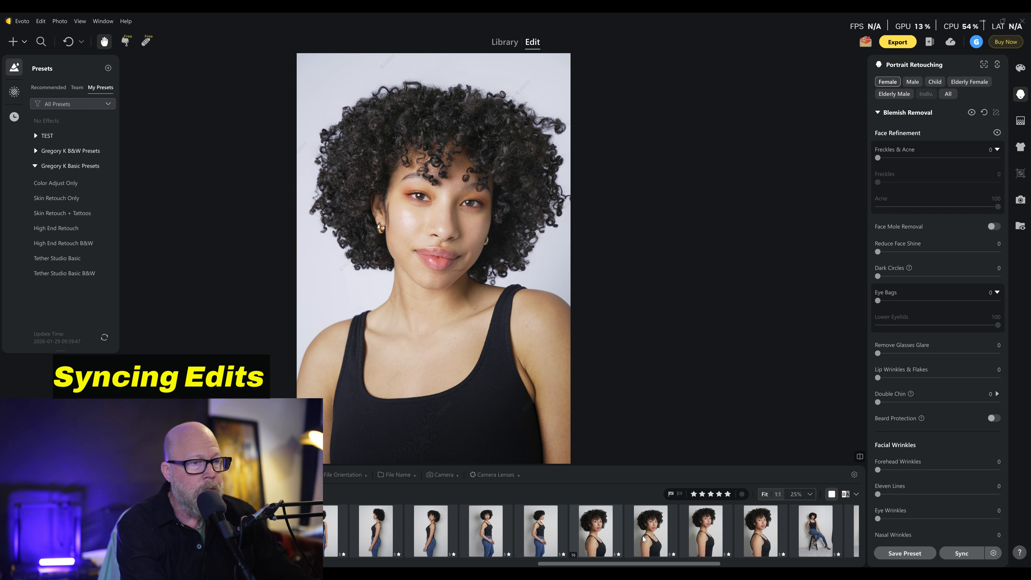
Select the four side-pose portraits and sync the close-up's Color Adjustments and Portrait Retouching to them, adding to existing masks
{"action": "left_click", "coordinate": [643, 536], "text": "ctrl"}
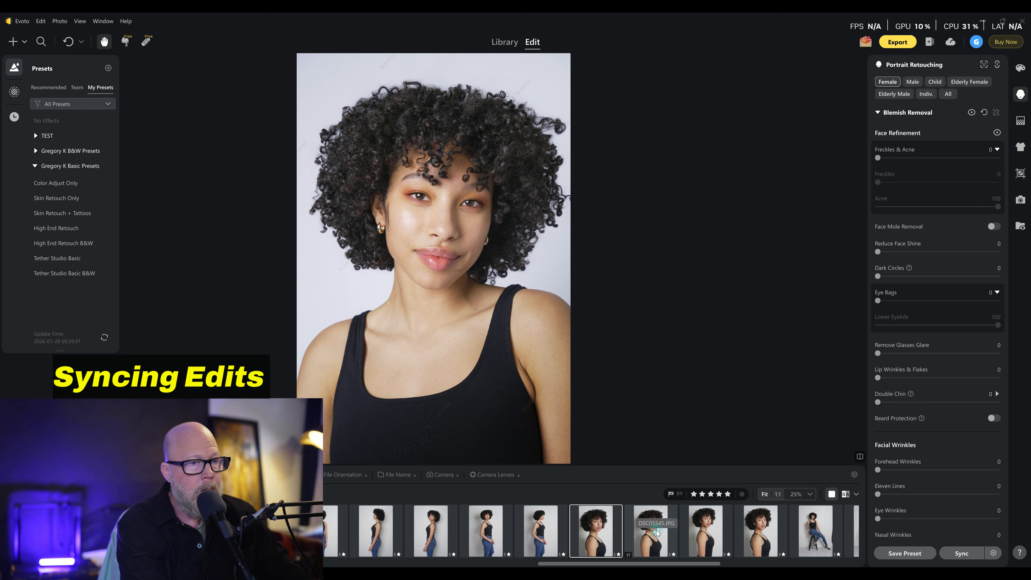
{"action": "left_click", "coordinate": [714, 534], "text": "ctrl"}
{"action": "left_click", "coordinate": [745, 536], "text": "ctrl"}
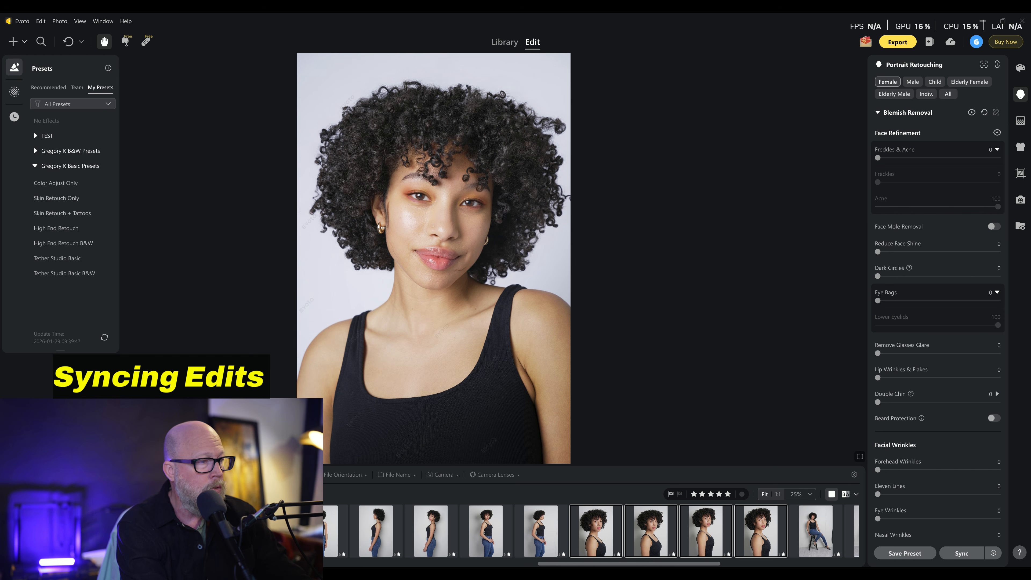
{"action": "left_click", "coordinate": [962, 553]}
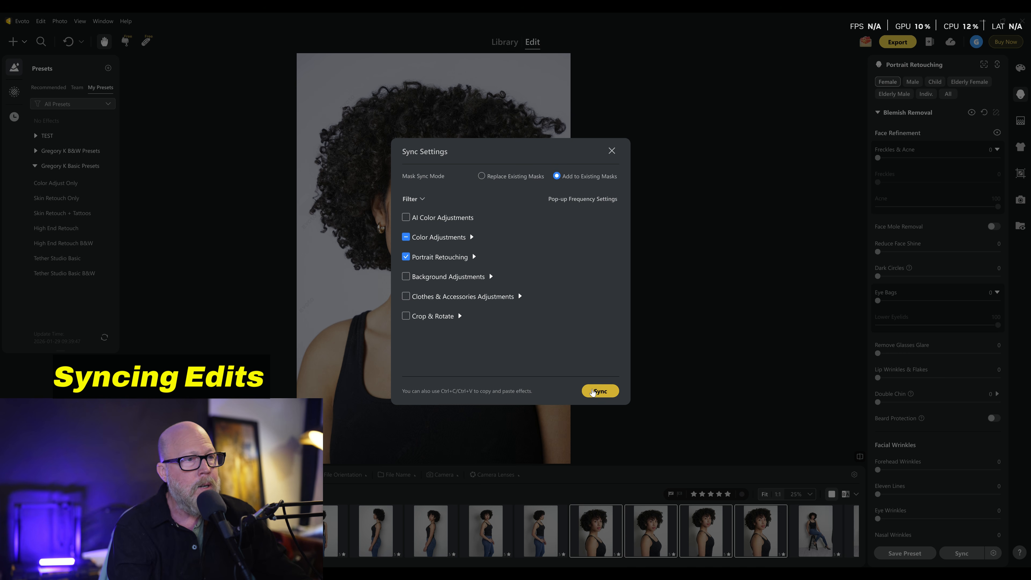
{"action": "left_click", "coordinate": [594, 389]}
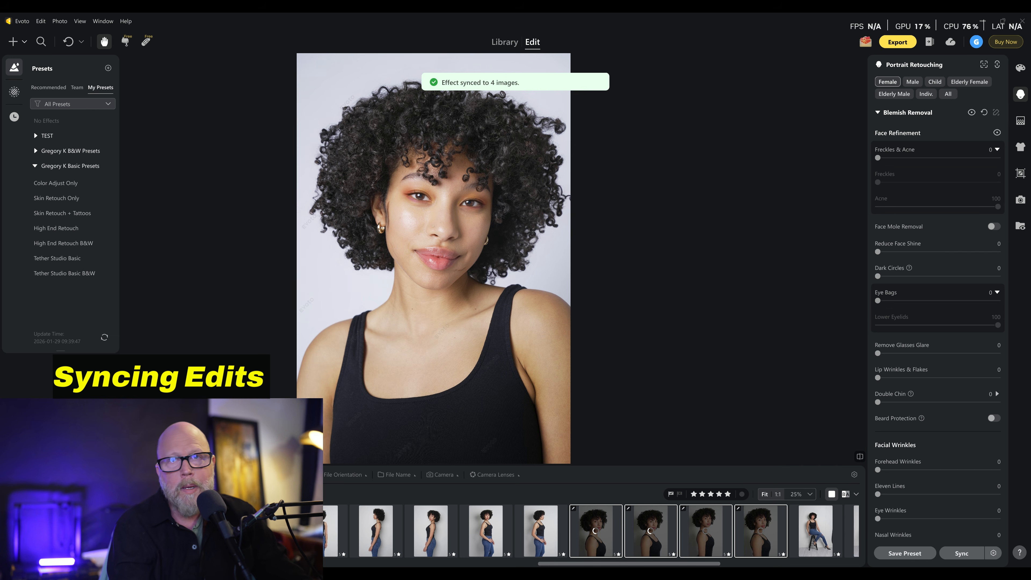
Inspect the synced retouching on the four side-pose portraits, including the first face up close, and view the seated photo for comparison
{"action": "left_click", "coordinate": [601, 529]}
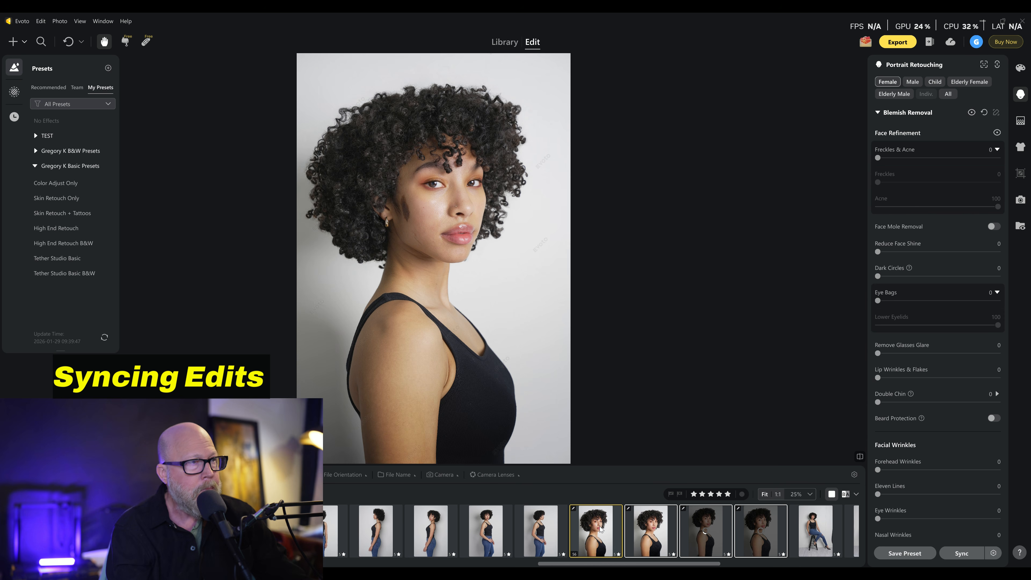
{"action": "scroll", "coordinate": [416, 221], "scroll_direction": "up", "scroll_amount": 3}
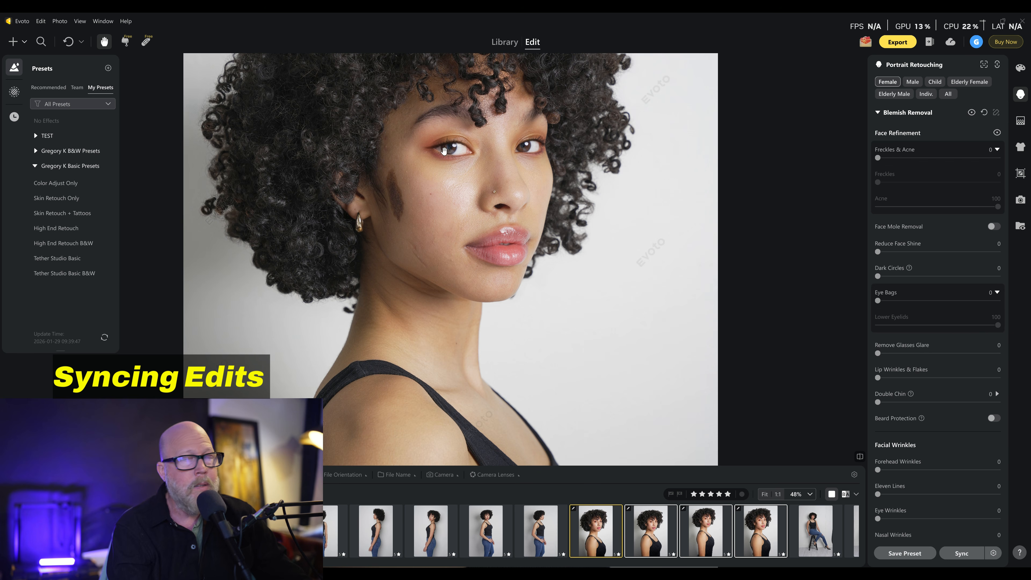
{"action": "left_click", "coordinate": [651, 527]}
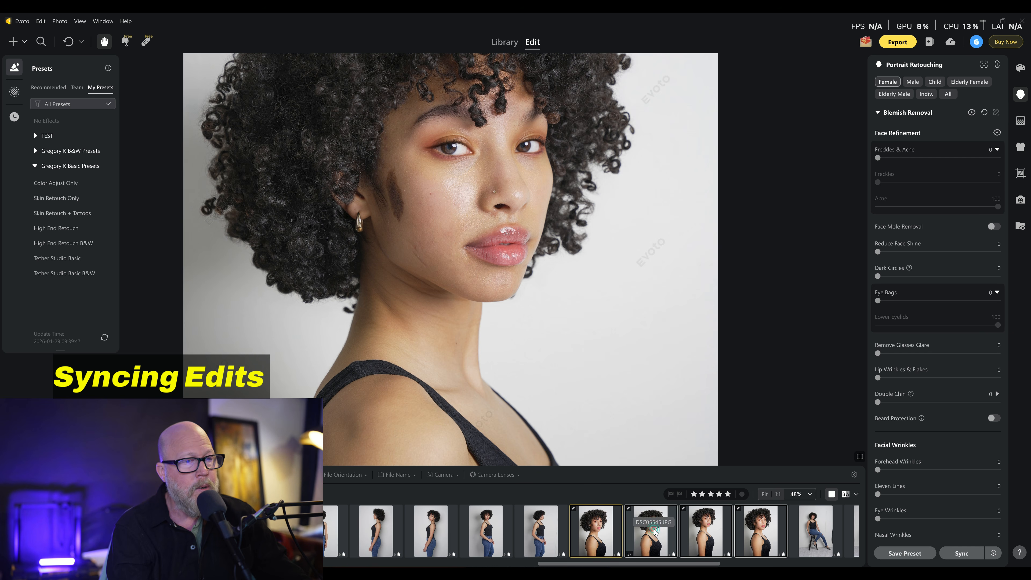
{"action": "left_click", "coordinate": [717, 535]}
{"action": "left_click", "coordinate": [751, 536]}
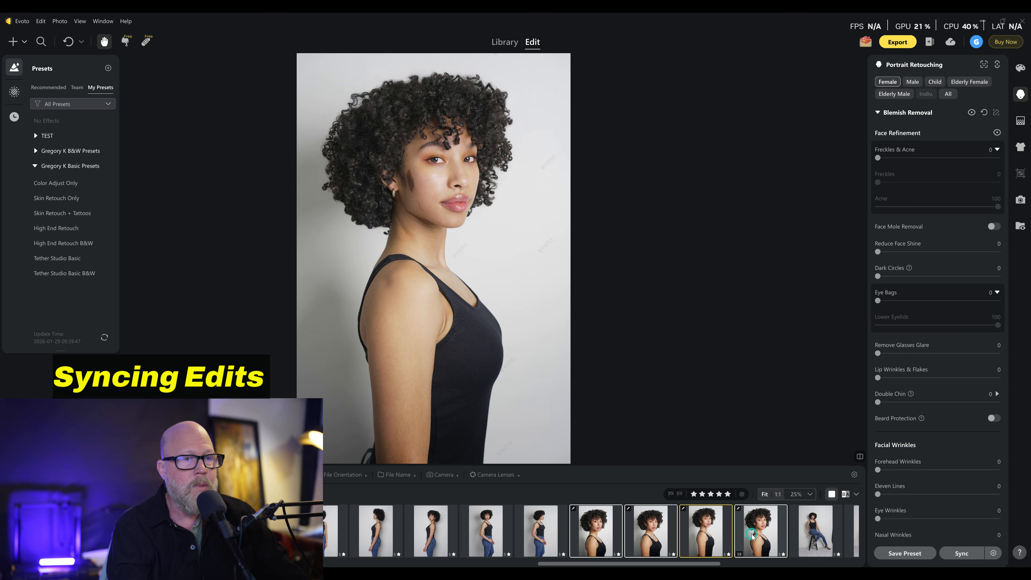
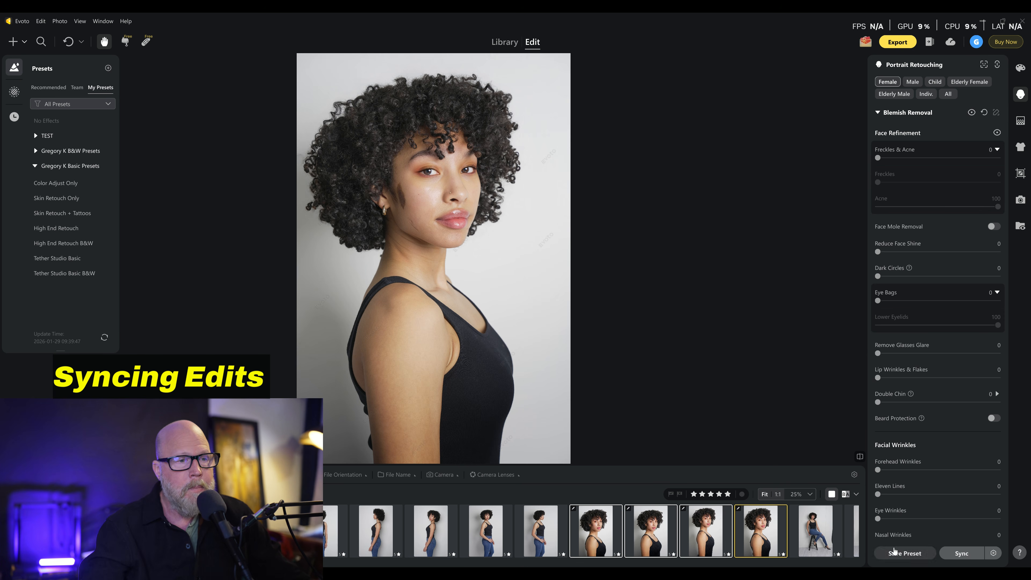
{"action": "left_click", "coordinate": [815, 530]}
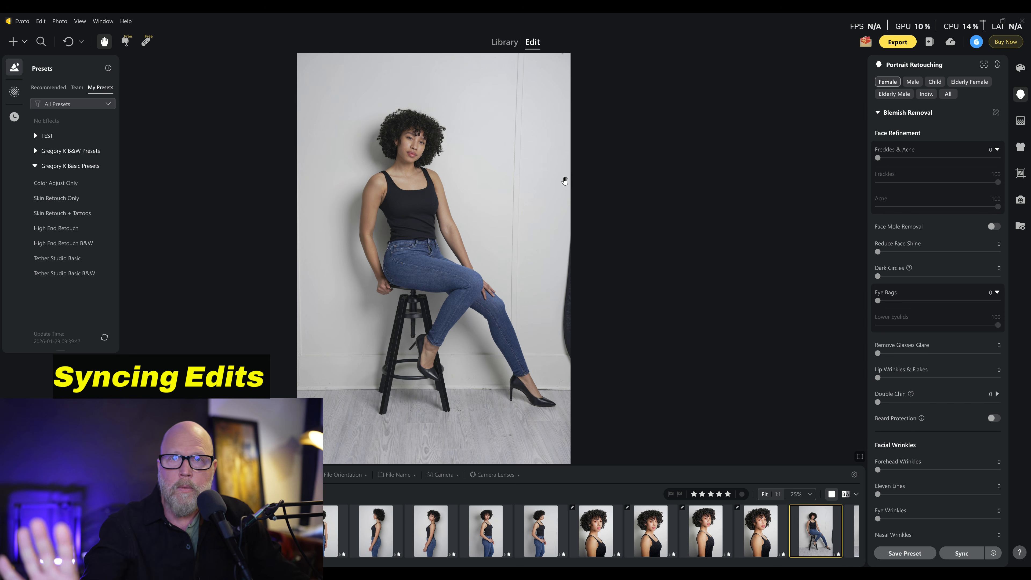
{"action": "left_click", "coordinate": [760, 532]}
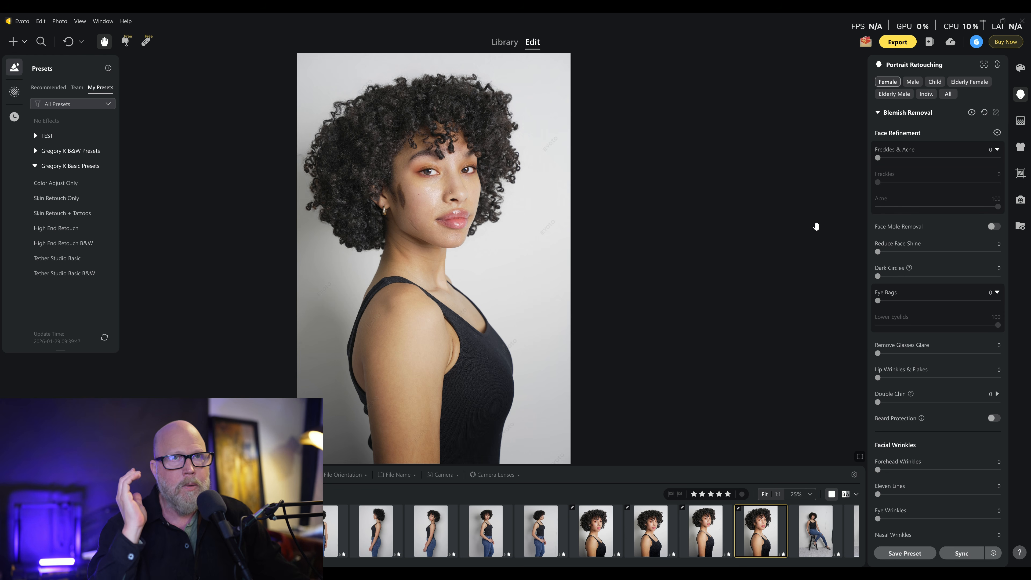
Show the Background Adjustments settings and apply the Color Adjust Only preset to the full-length photo with the exposed backdrop edge
{"action": "left_click", "coordinate": [1018, 122]}
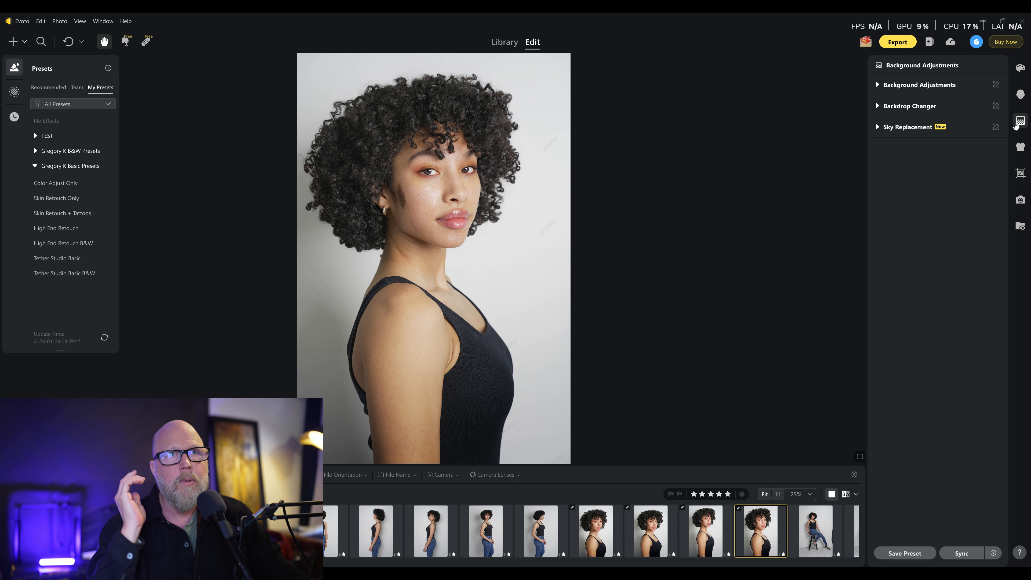
{"action": "left_click", "coordinate": [895, 85]}
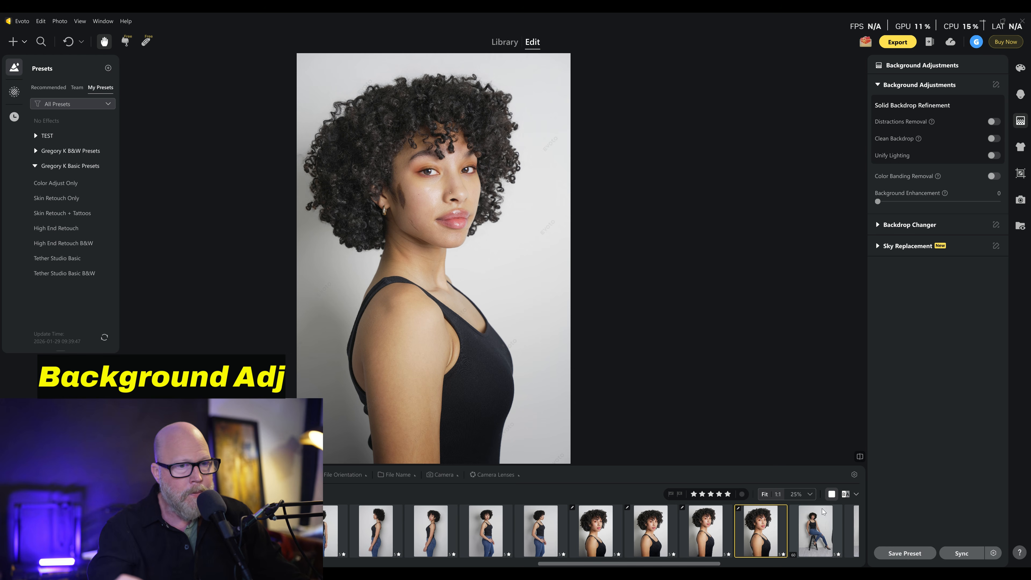
{"action": "left_click", "coordinate": [828, 530]}
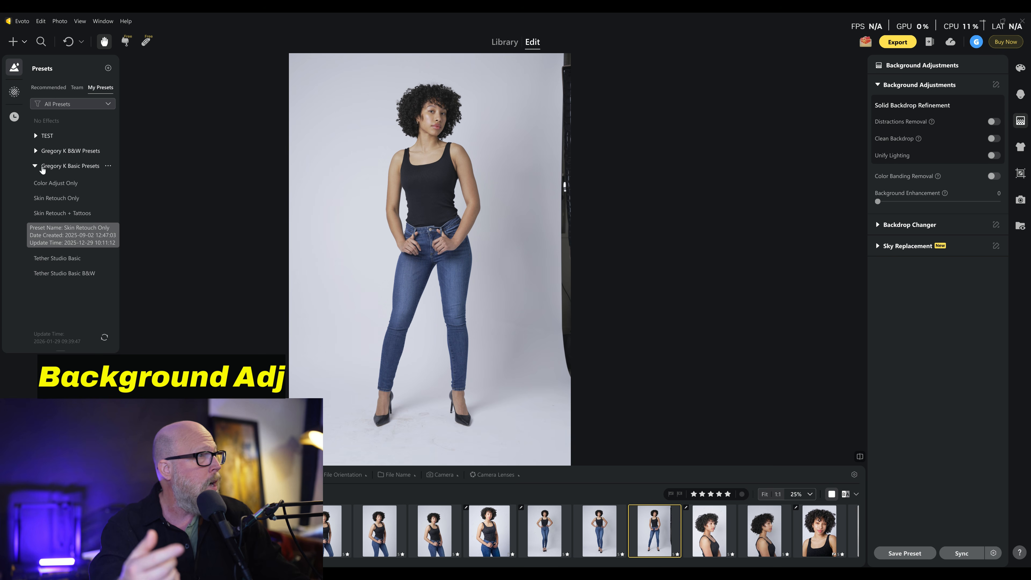
{"action": "left_click", "coordinate": [55, 183]}
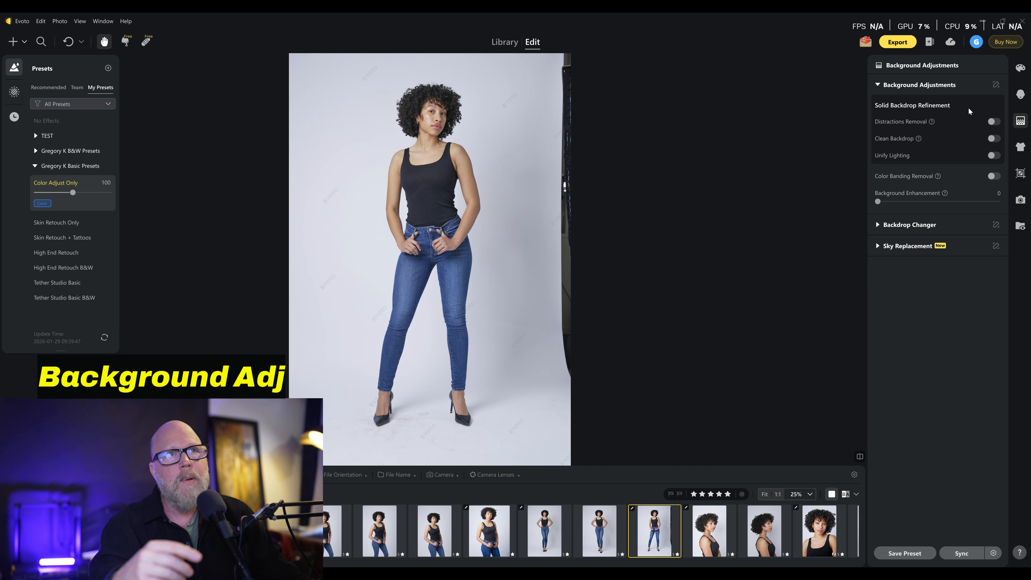
Turn on Distractions Removal for the full-length photo's backdrop and check the floor around the shoes
{"action": "left_click", "coordinate": [878, 85]}
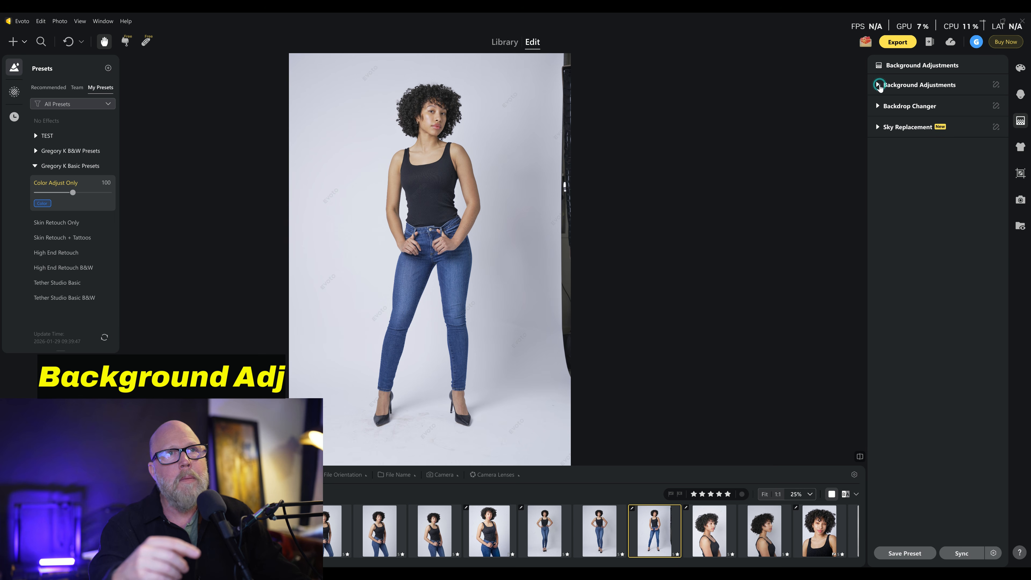
{"action": "left_click", "coordinate": [879, 86]}
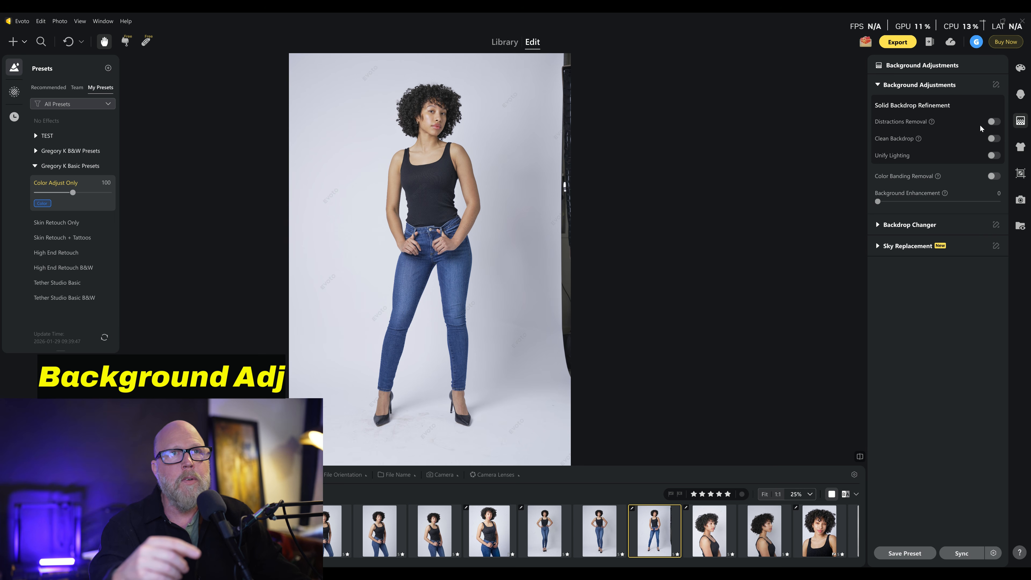
{"action": "left_click", "coordinate": [994, 121]}
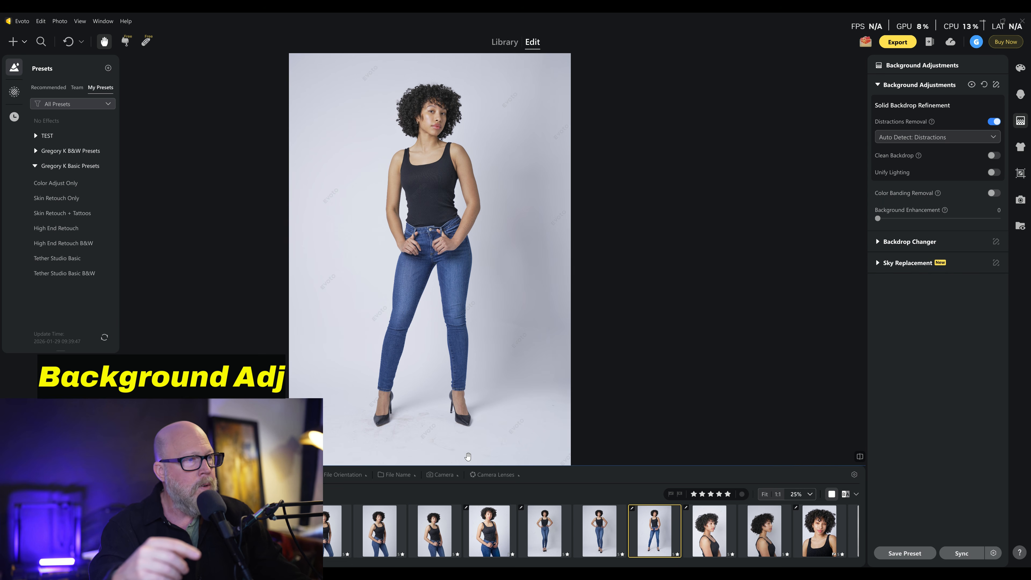
{"action": "scroll", "coordinate": [467, 457], "scroll_direction": "down", "scroll_amount": 3}
{"action": "scroll", "coordinate": [468, 457], "scroll_direction": "up", "scroll_amount": 8}
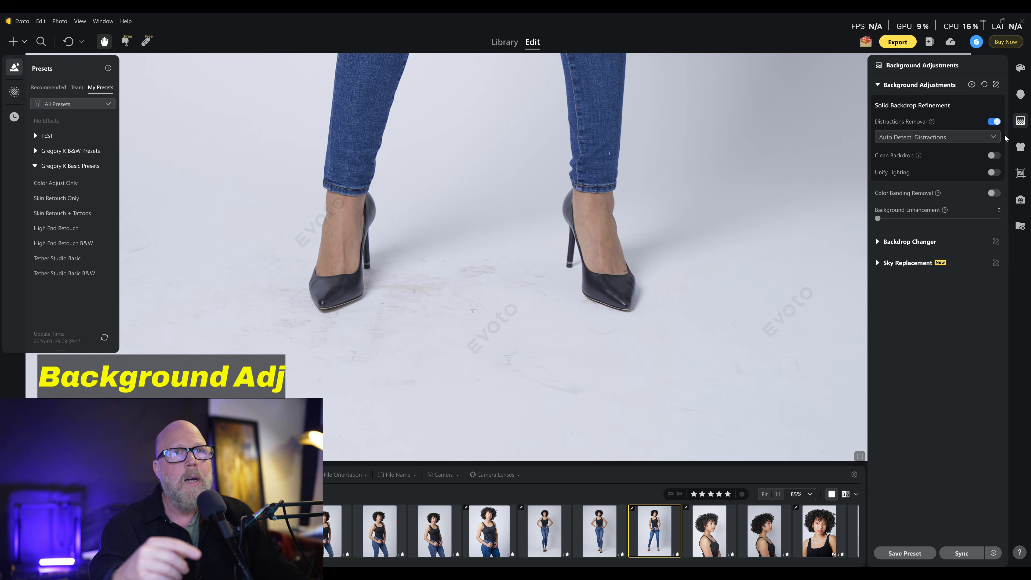
Turn on Clean Backdrop for the full-length photo and inspect the floor and the whole backdrop
{"action": "left_click", "coordinate": [997, 156]}
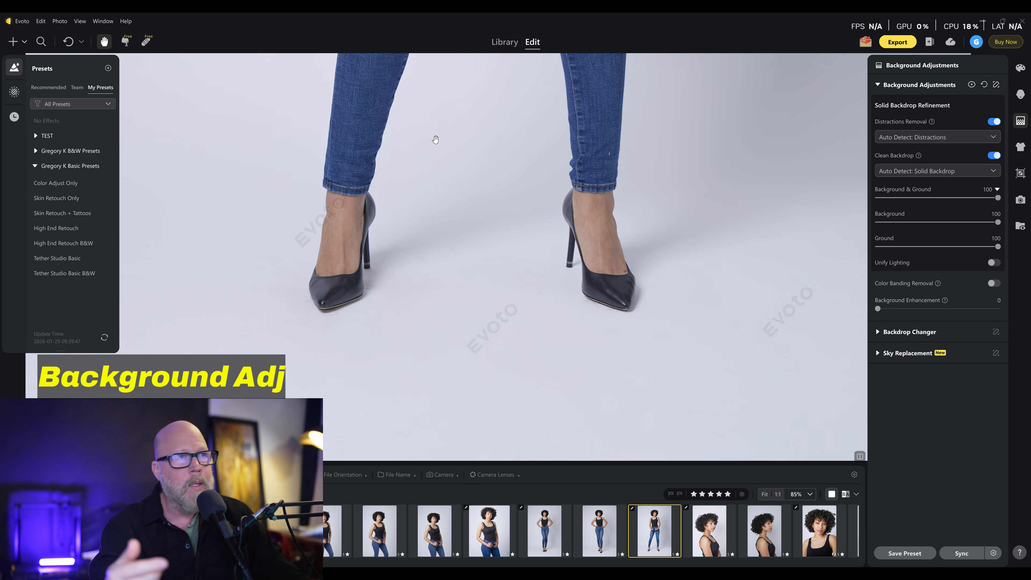
{"action": "scroll", "coordinate": [443, 167], "scroll_direction": "up", "scroll_amount": 3}
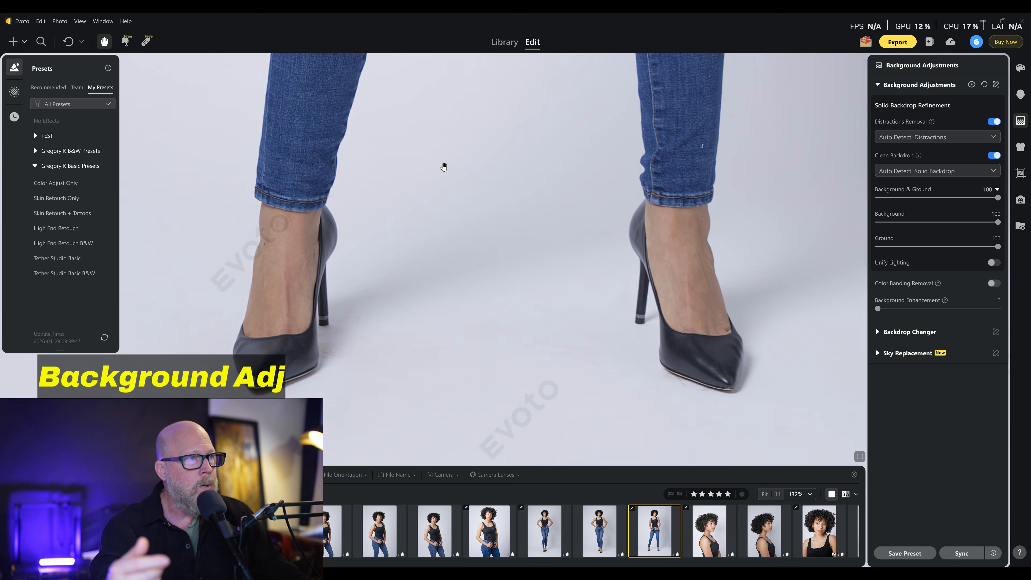
{"action": "scroll", "coordinate": [444, 167], "scroll_direction": "down", "scroll_amount": 5}
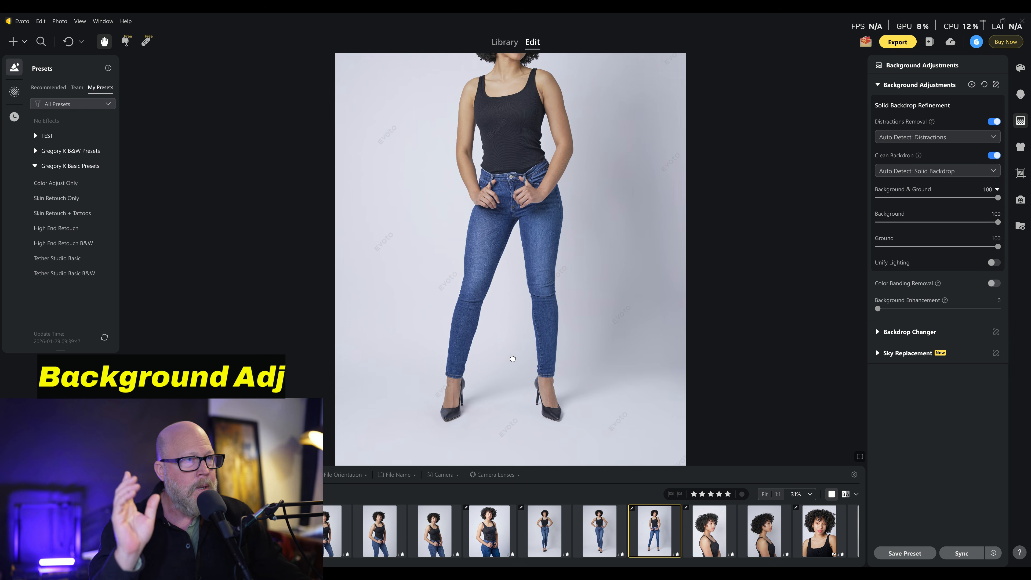
{"action": "scroll", "coordinate": [530, 261], "scroll_direction": "down", "scroll_amount": 3}
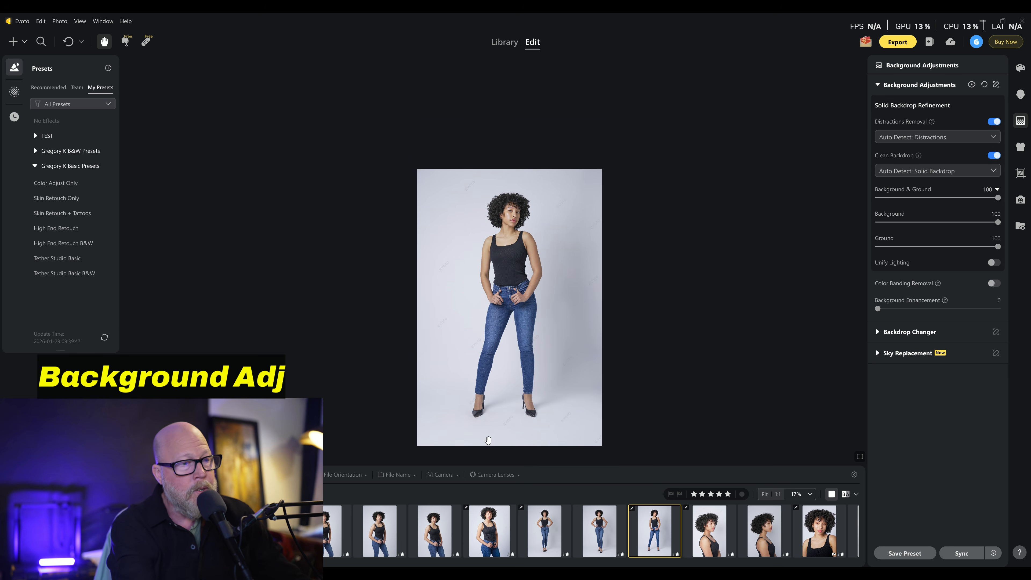
Sync the Color Adjustments, Portrait Retouching and Background Adjustments to the two preceding full-length photos, adding to existing masks
{"action": "left_click", "coordinate": [535, 541], "text": "shift"}
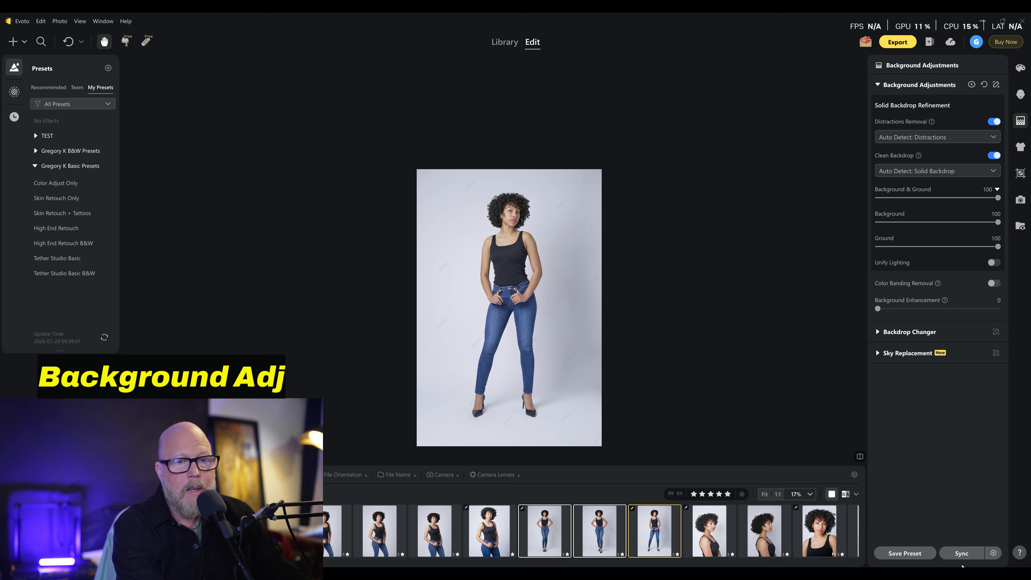
{"action": "left_click", "coordinate": [962, 554]}
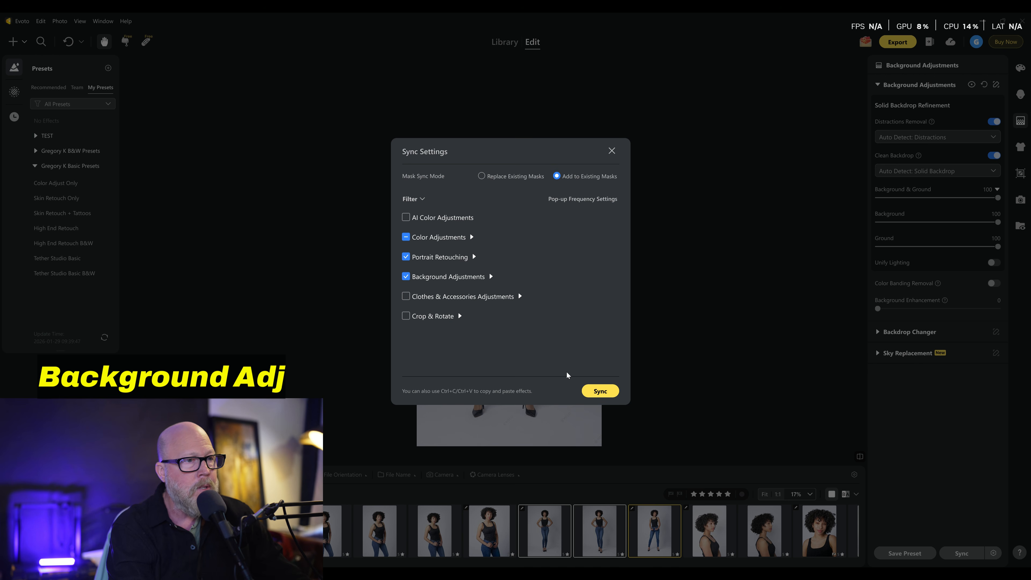
{"action": "left_click", "coordinate": [594, 391]}
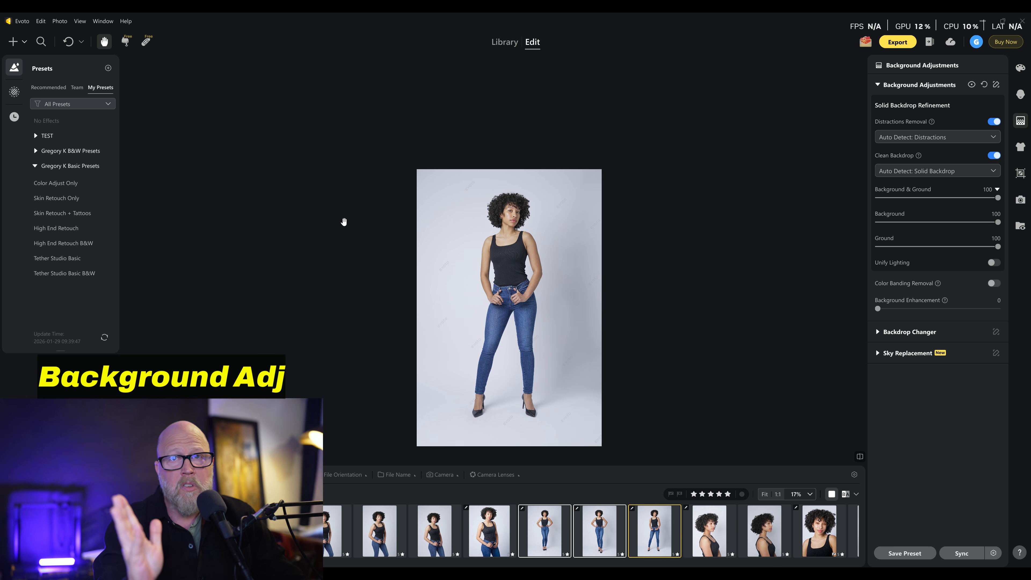
Set De-blemish Clothing to 100 on the first side-pose portrait and inspect the black tank top
{"action": "left_click", "coordinate": [723, 531]}
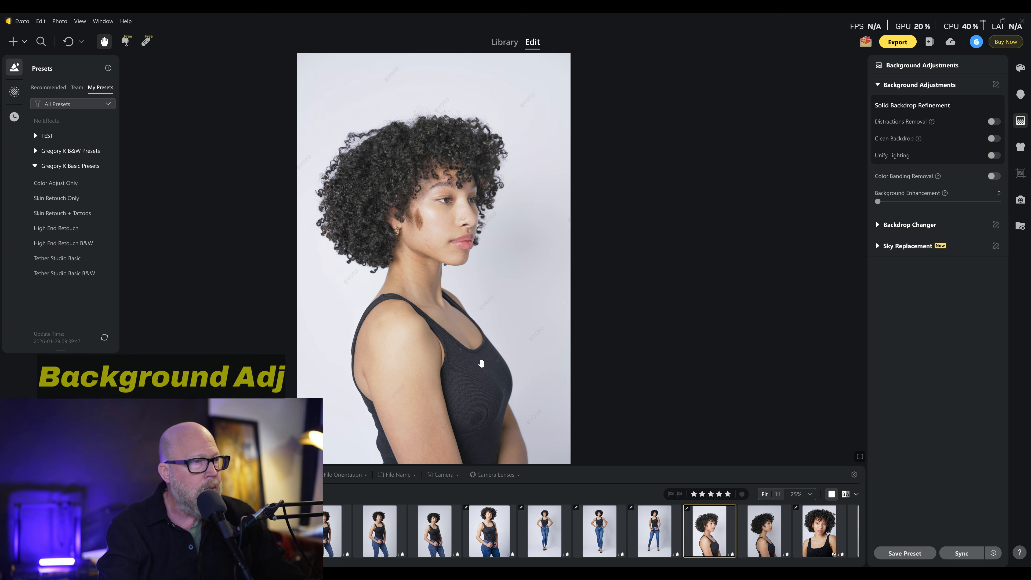
{"action": "scroll", "coordinate": [481, 362], "scroll_direction": "up", "scroll_amount": 5}
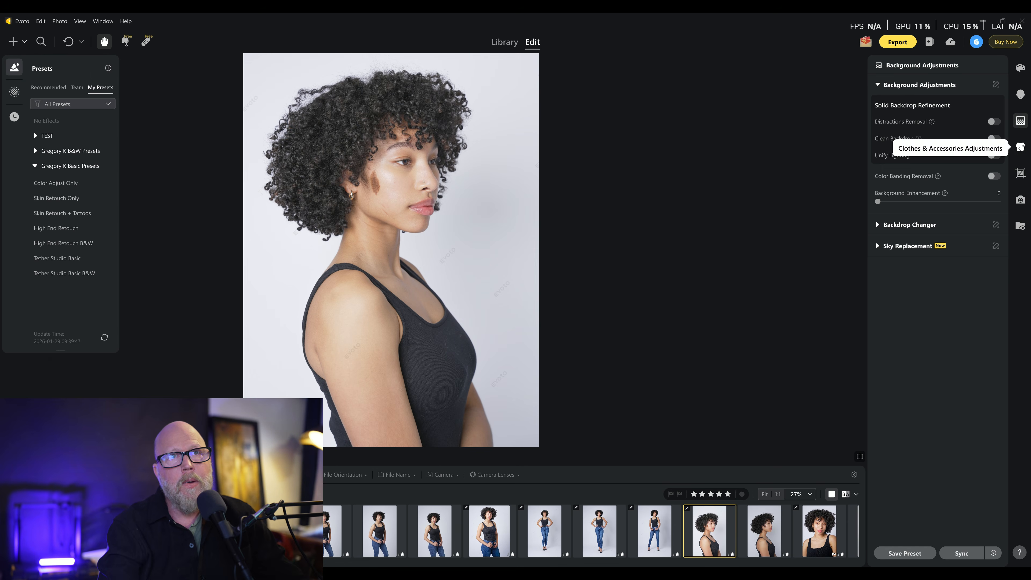
{"action": "left_click", "coordinate": [1020, 146]}
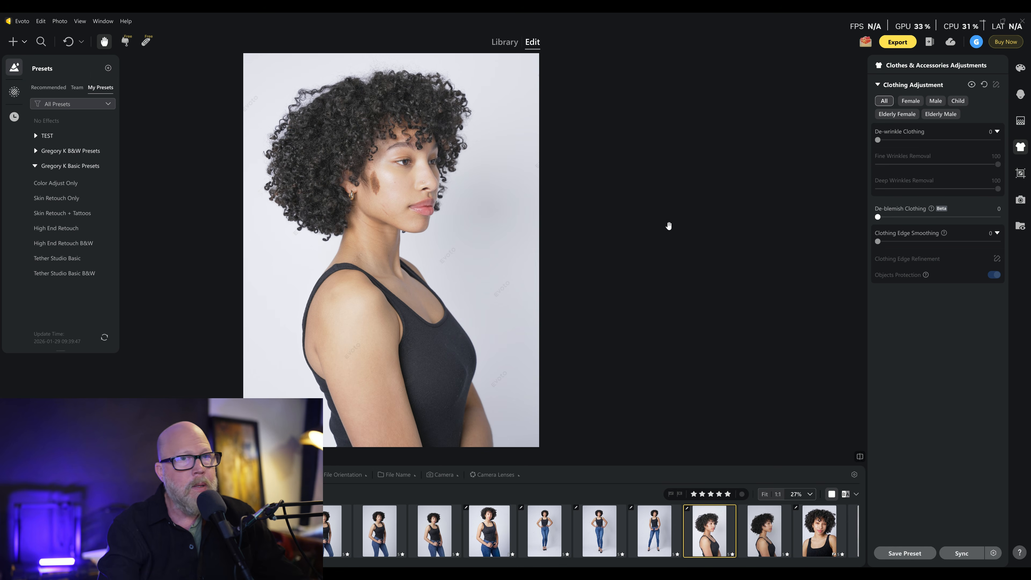
{"action": "scroll", "coordinate": [358, 345], "scroll_direction": "up", "scroll_amount": 10}
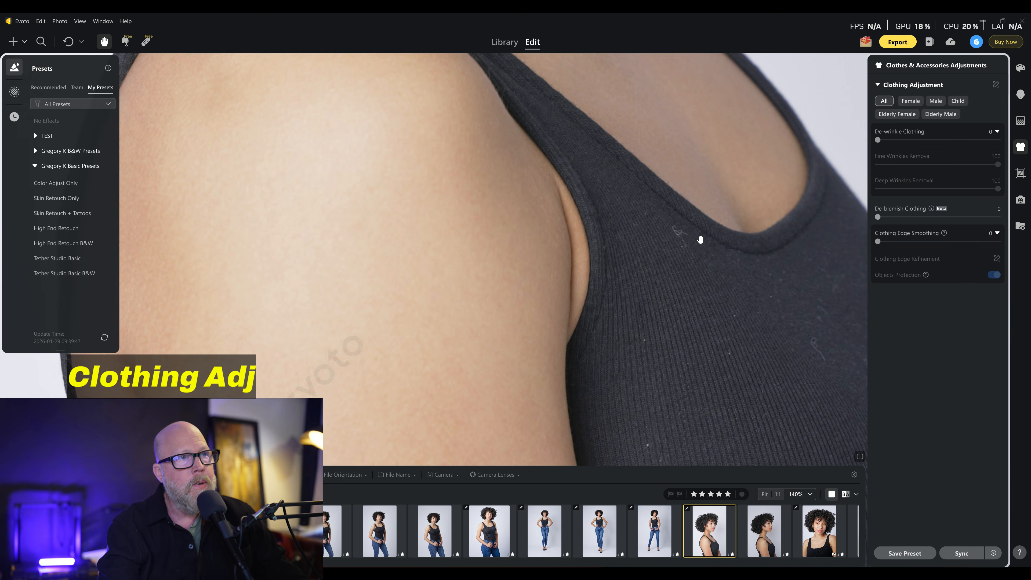
{"action": "left_click_drag", "start_coordinate": [699, 247], "coordinate": [538, 278]}
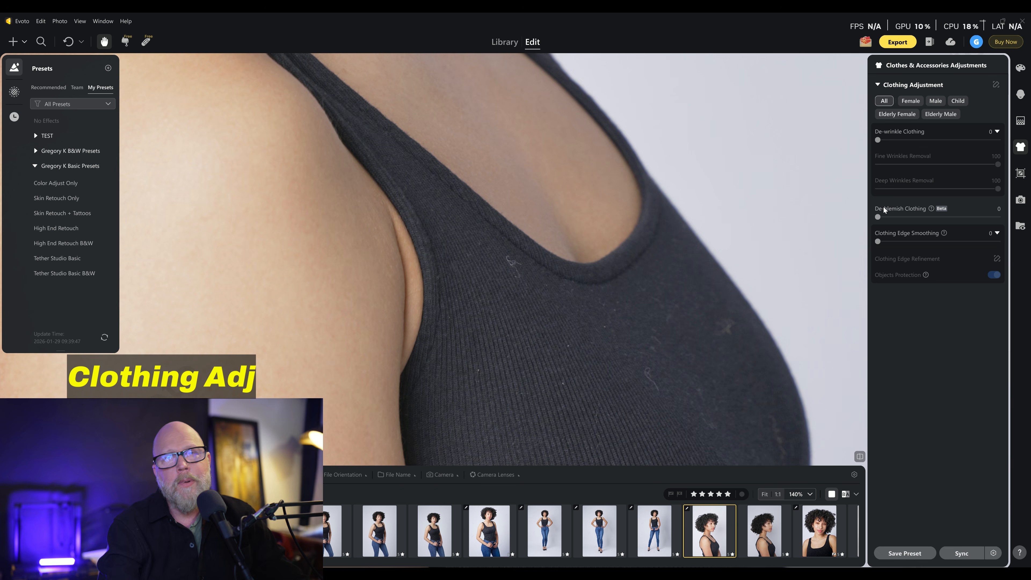
{"action": "left_click_drag", "start_coordinate": [878, 217], "coordinate": [998, 217]}
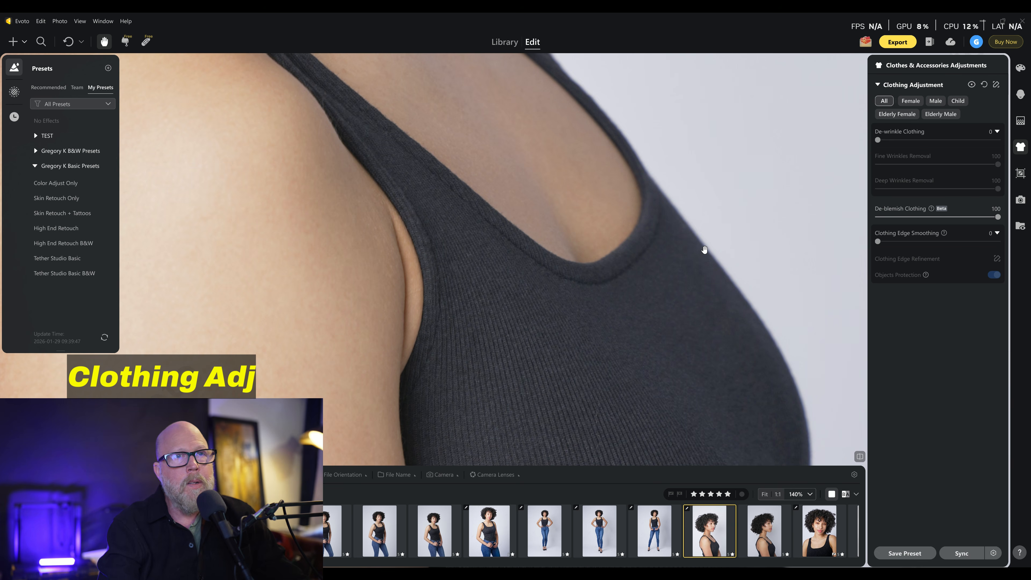
{"action": "scroll", "coordinate": [705, 252], "scroll_direction": "down", "scroll_amount": 5}
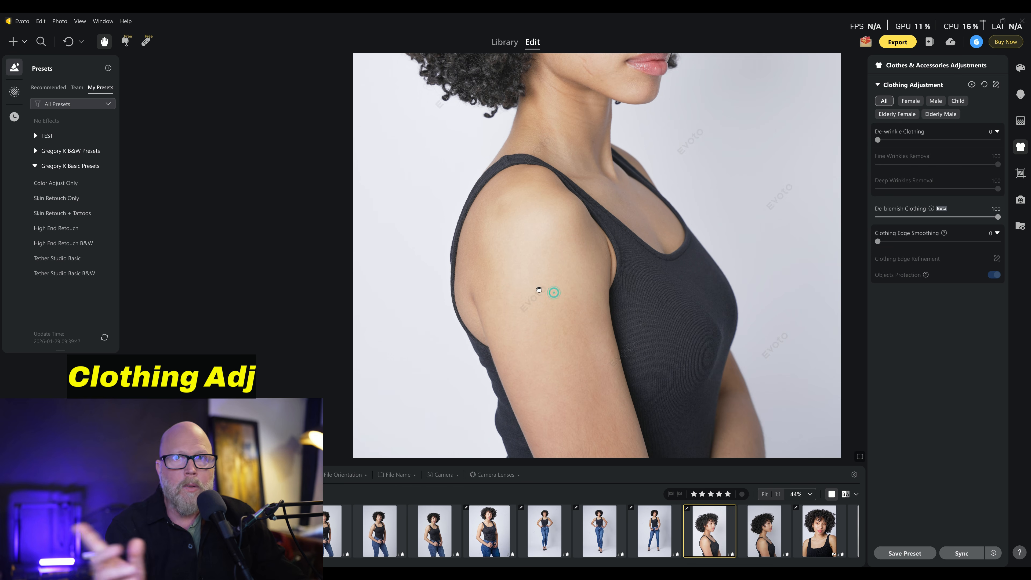
{"action": "left_click_drag", "start_coordinate": [552, 288], "coordinate": [451, 258]}
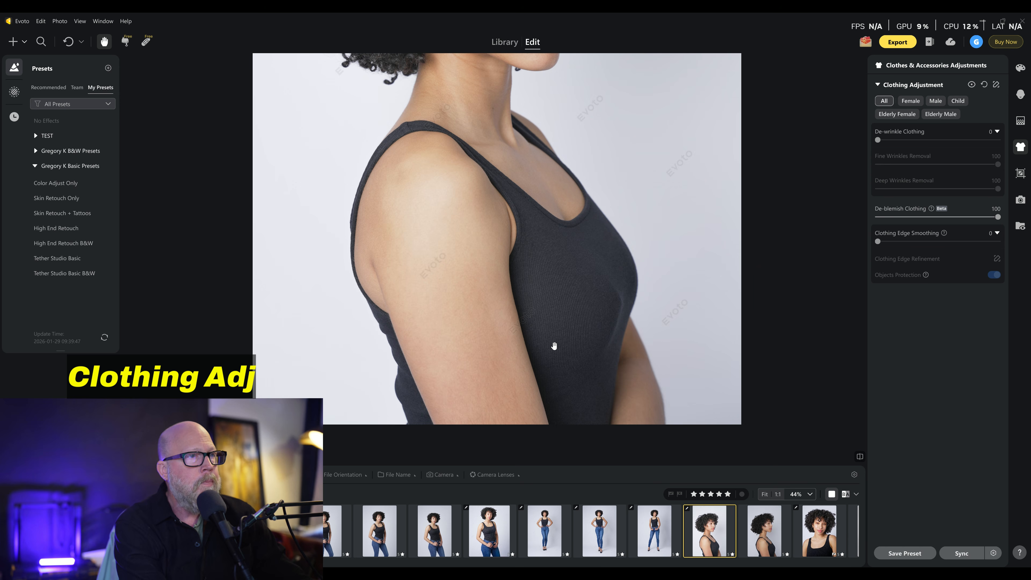
{"action": "scroll", "coordinate": [554, 328], "scroll_direction": "up", "scroll_amount": 1}
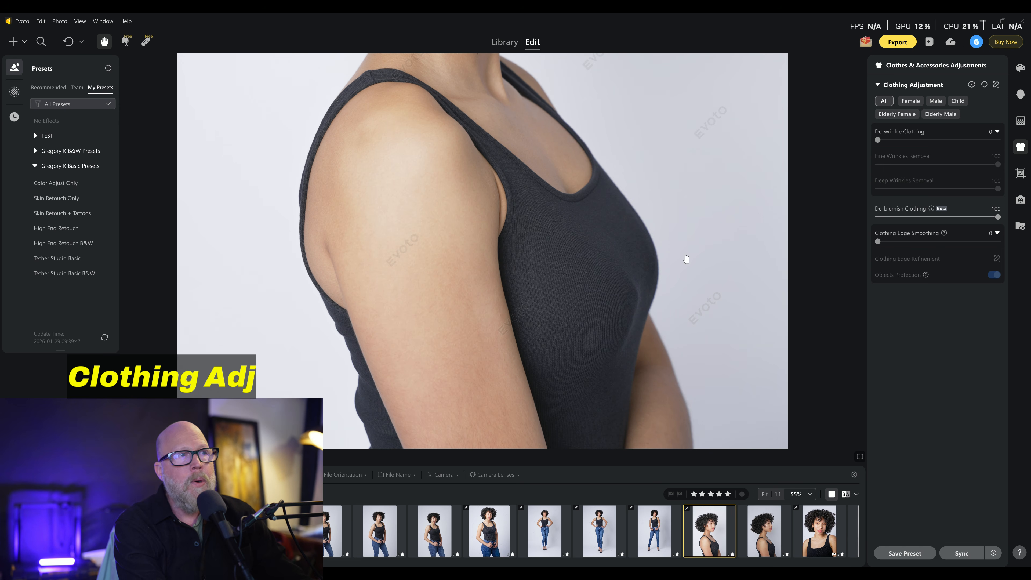
Set Clothing Edge Smoothing to 100 on the retouched three-quarter portrait with hands at the jeans waistband
{"action": "left_click", "coordinate": [530, 529]}
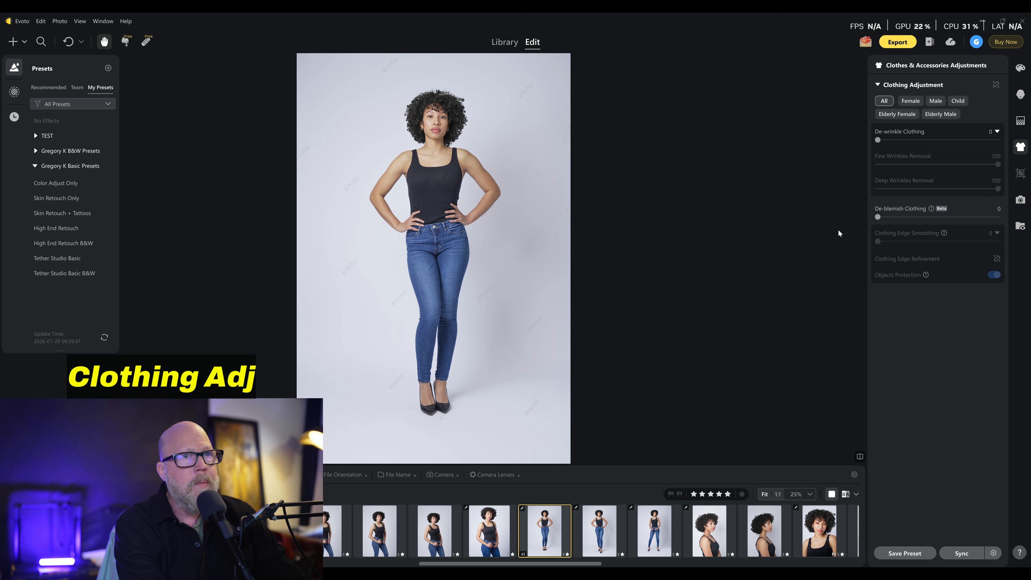
{"action": "left_click", "coordinate": [483, 518]}
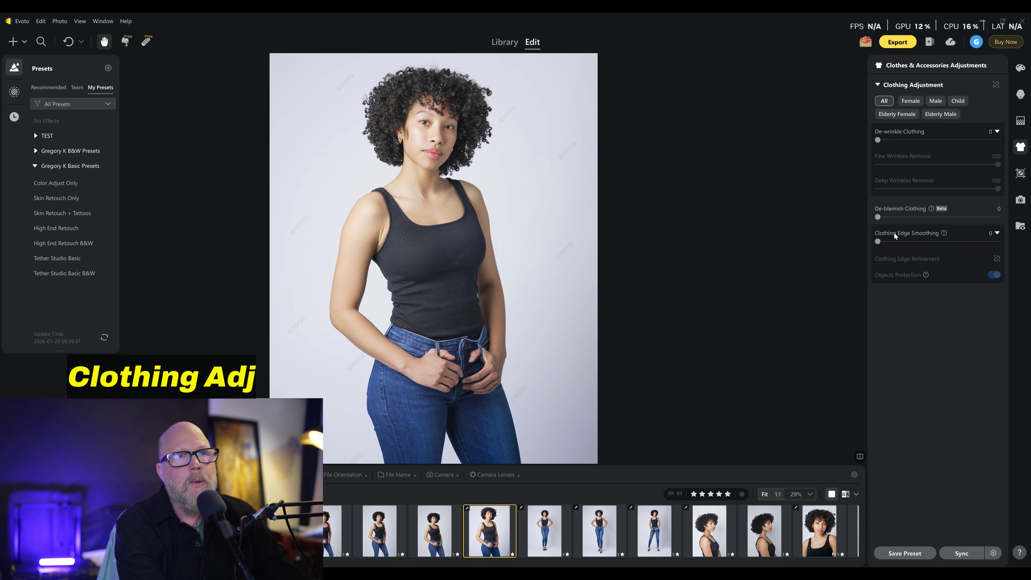
{"action": "left_click_drag", "start_coordinate": [877, 241], "coordinate": [998, 241]}
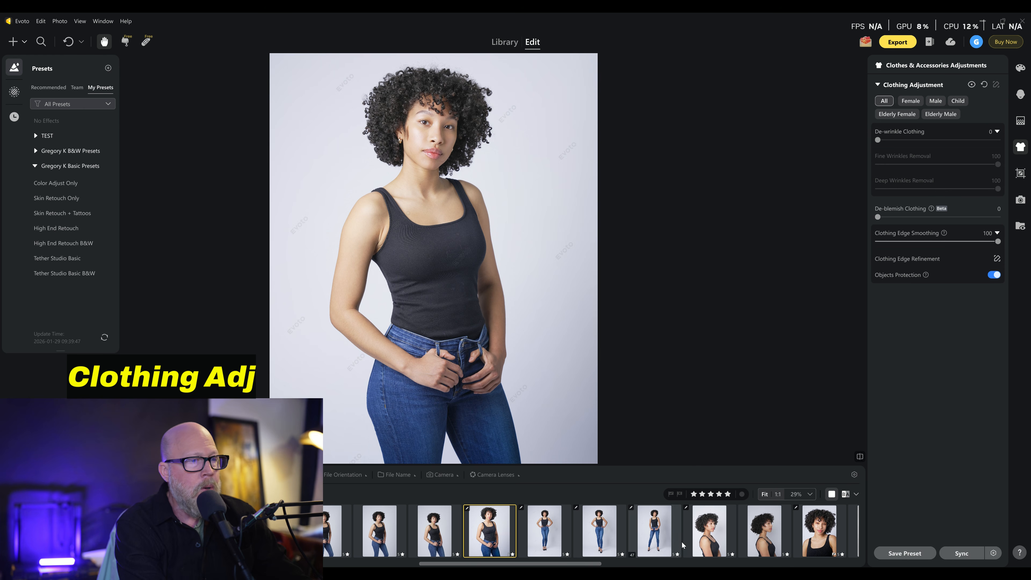
Compare the tank top's edges in the edge-smoothed portrait with those in the preceding similar, unedited portraits
{"action": "left_click", "coordinate": [441, 539]}
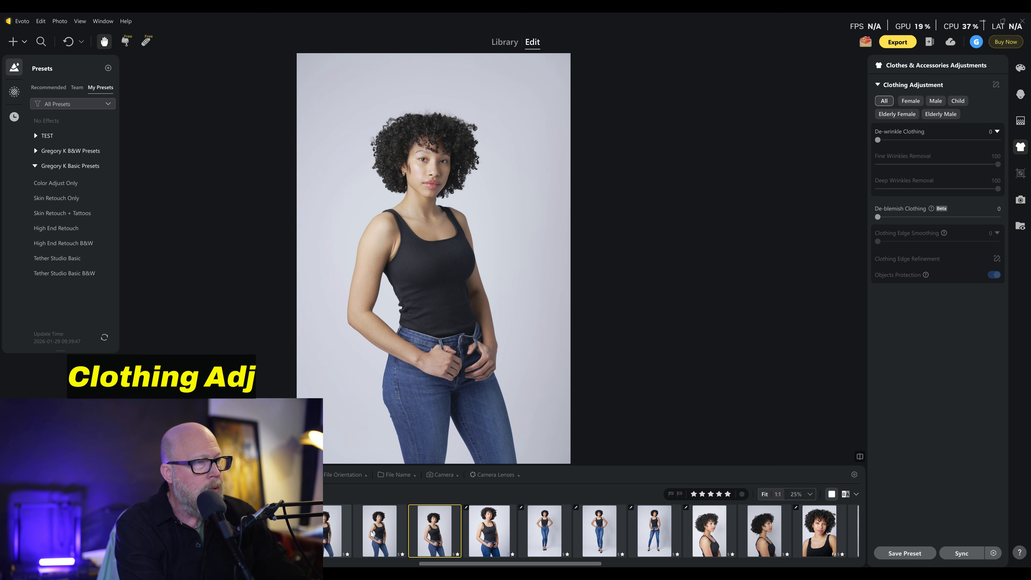
{"action": "left_click", "coordinate": [407, 313]}
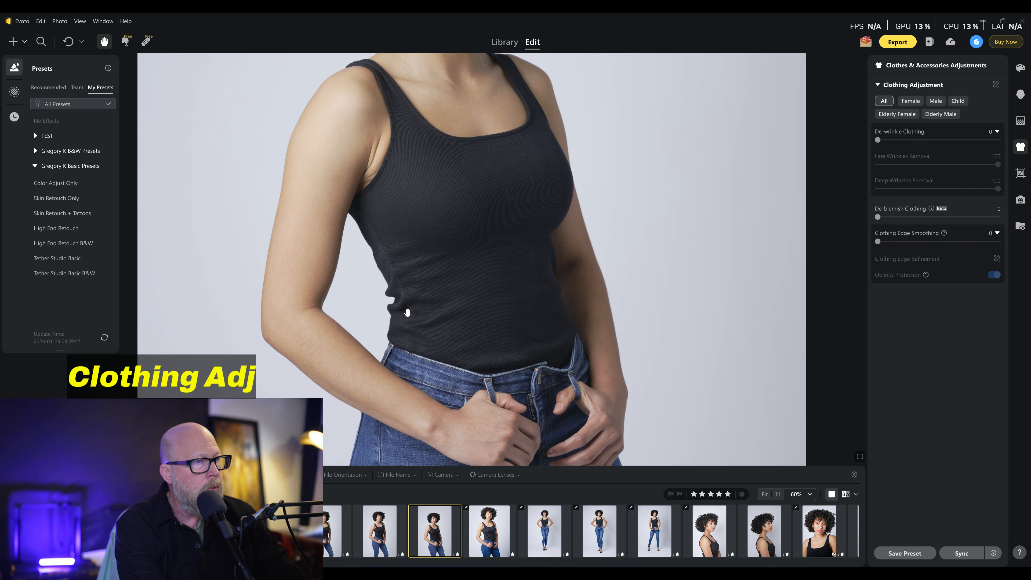
{"action": "left_click", "coordinate": [407, 312]}
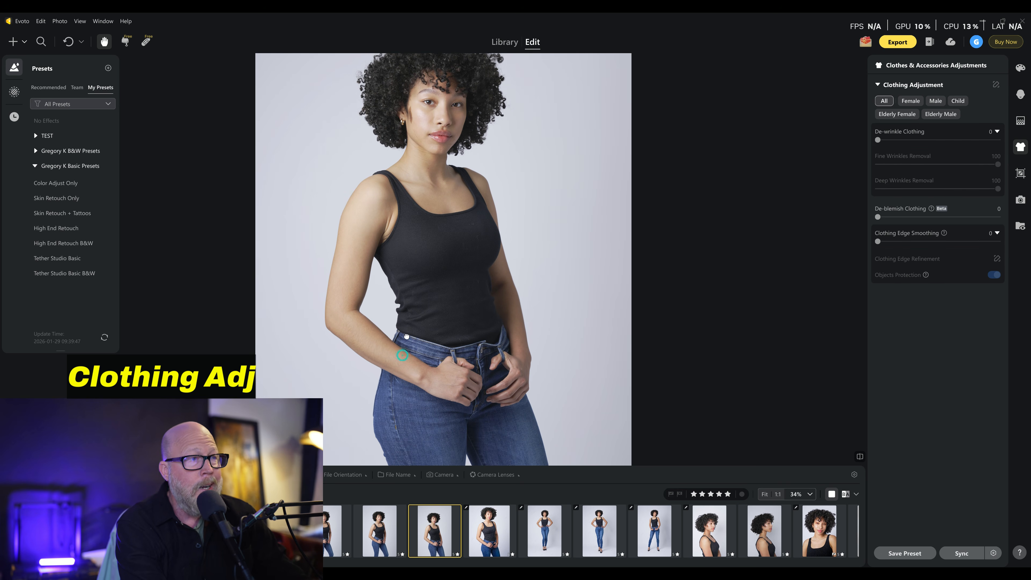
{"action": "left_click", "coordinate": [481, 534]}
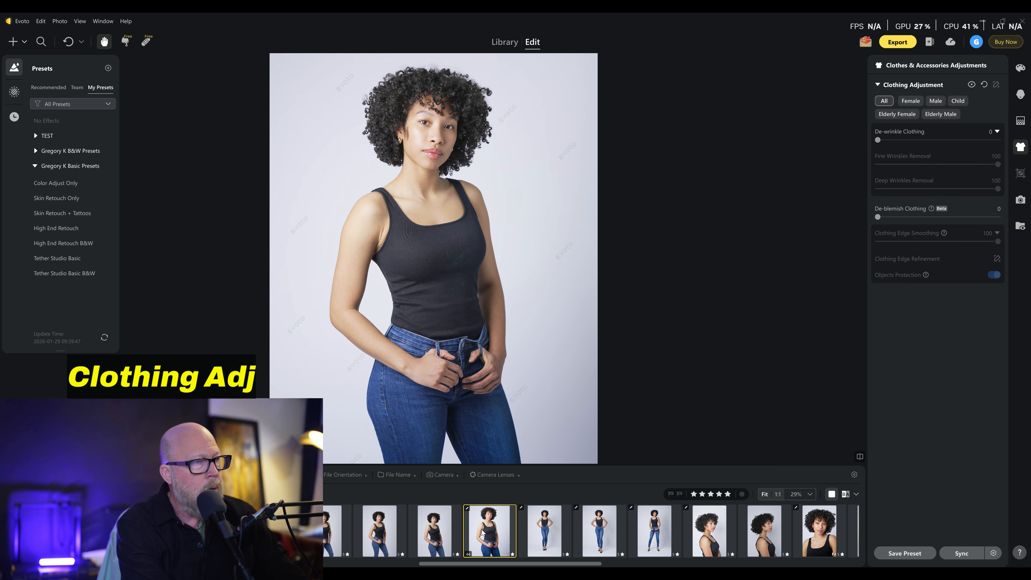
{"action": "left_click", "coordinate": [335, 534]}
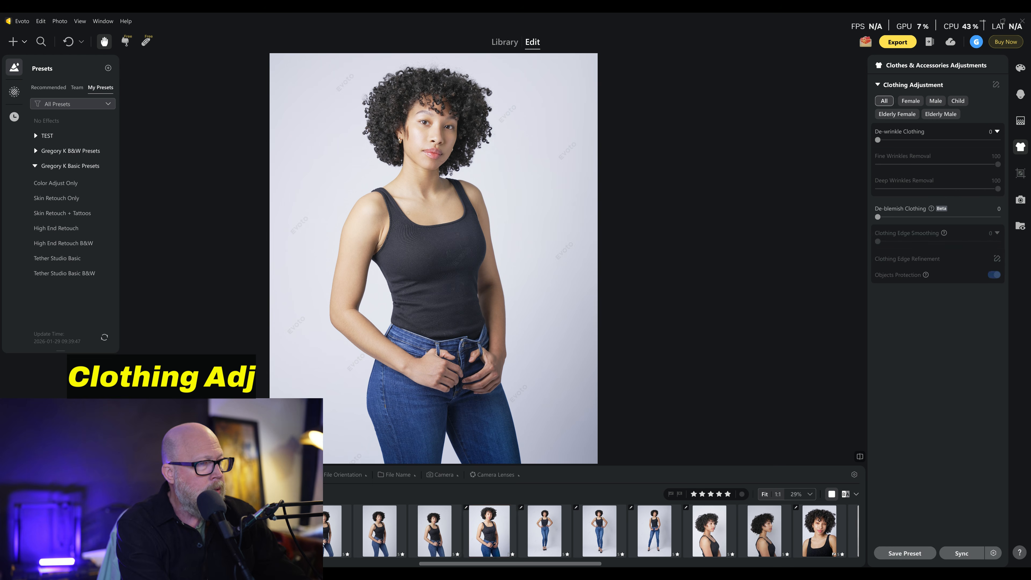
{"action": "left_click", "coordinate": [377, 534]}
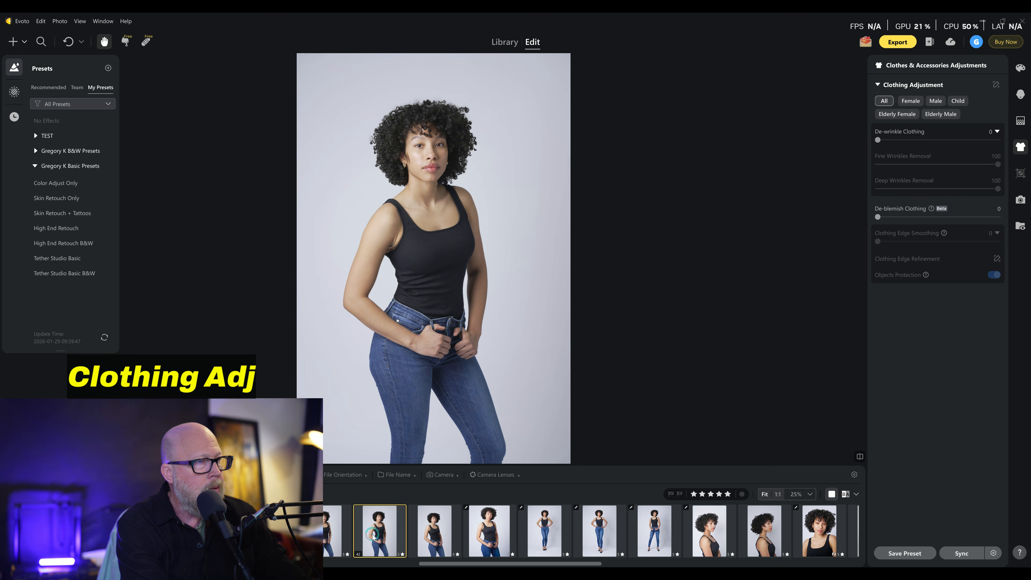
{"action": "left_click", "coordinate": [428, 534]}
{"action": "left_click", "coordinate": [473, 528]}
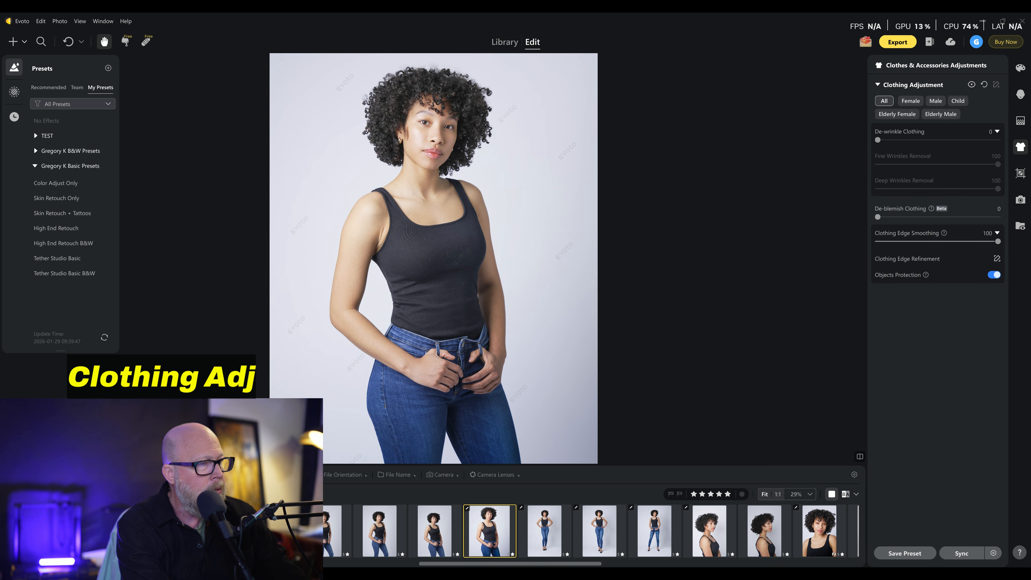
{"action": "left_click", "coordinate": [271, 529]}
{"action": "left_click", "coordinate": [532, 523]}
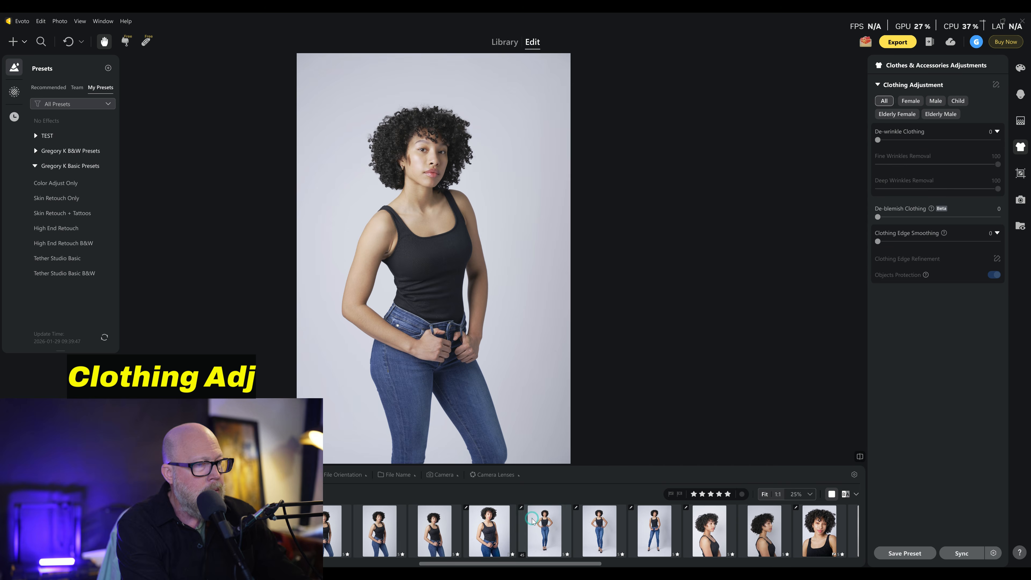
Sync only the Clothes & Accessories Adjustments from the edge-smoothed three-quarter portrait to the four similar portraits preceding it
{"action": "left_click", "coordinate": [501, 527]}
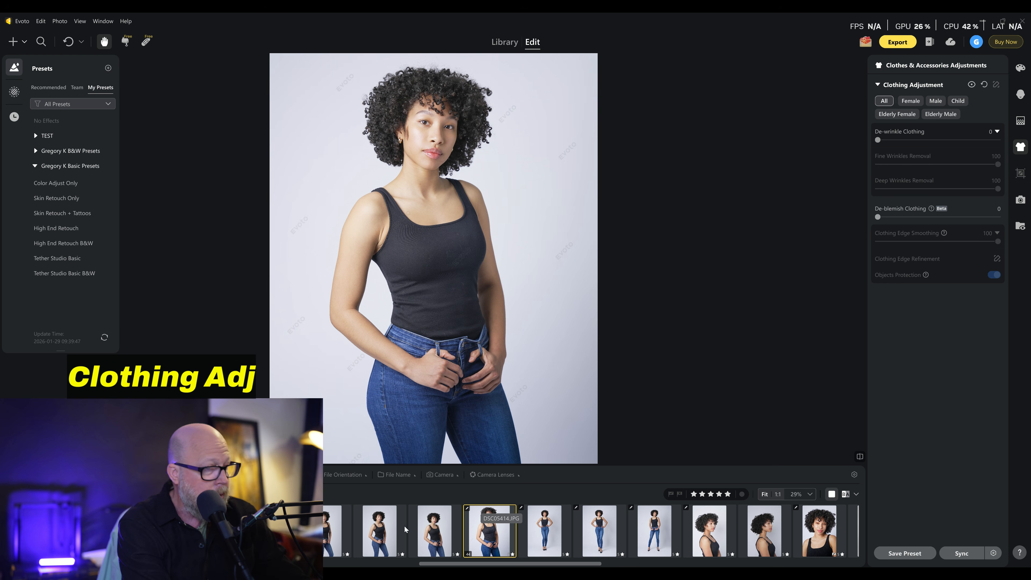
{"action": "left_click", "coordinate": [271, 528], "text": "shift"}
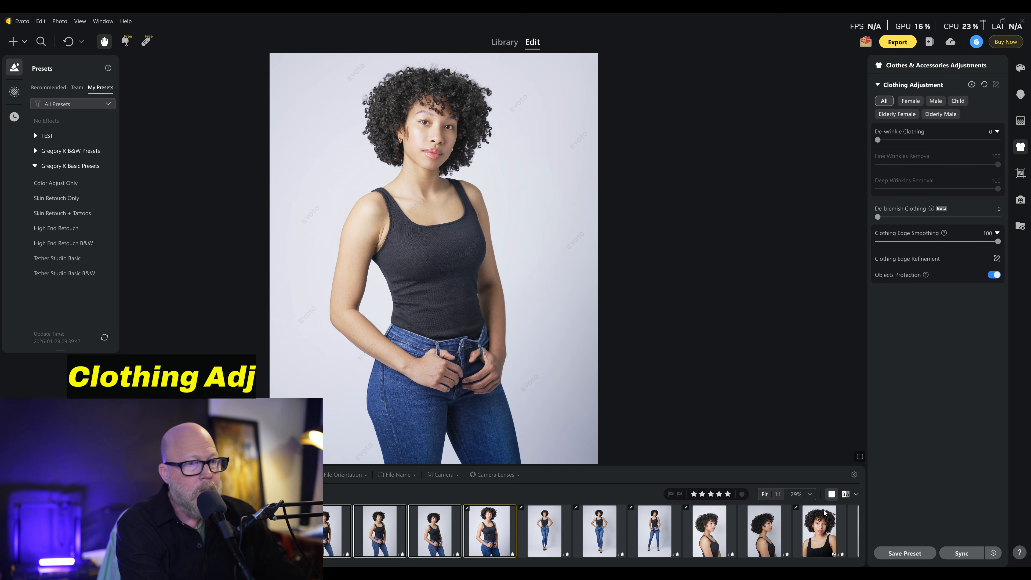
{"action": "left_click", "coordinate": [965, 553]}
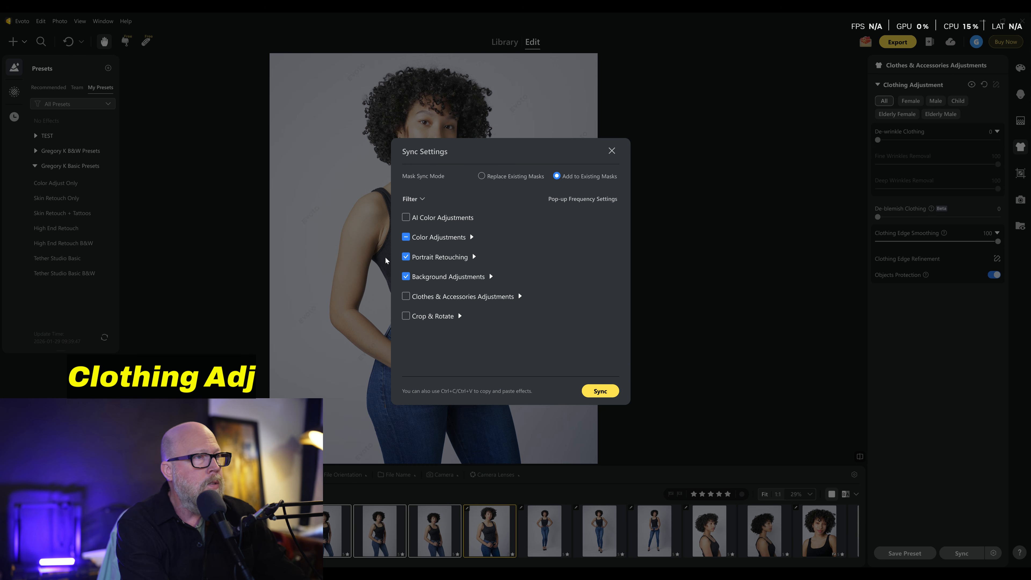
{"action": "left_click", "coordinate": [404, 238]}
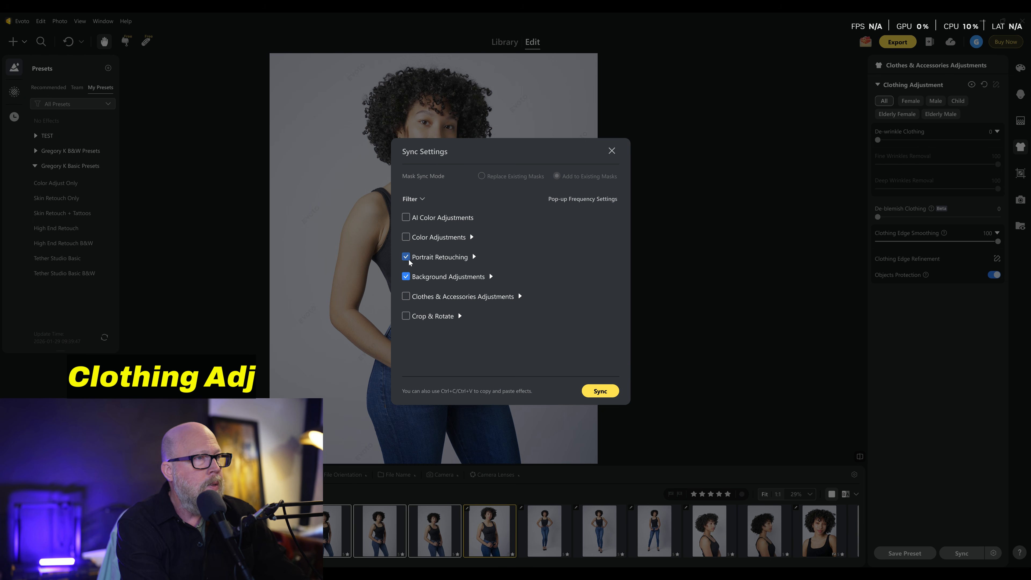
{"action": "left_click", "coordinate": [408, 277]}
{"action": "left_click", "coordinate": [405, 218]}
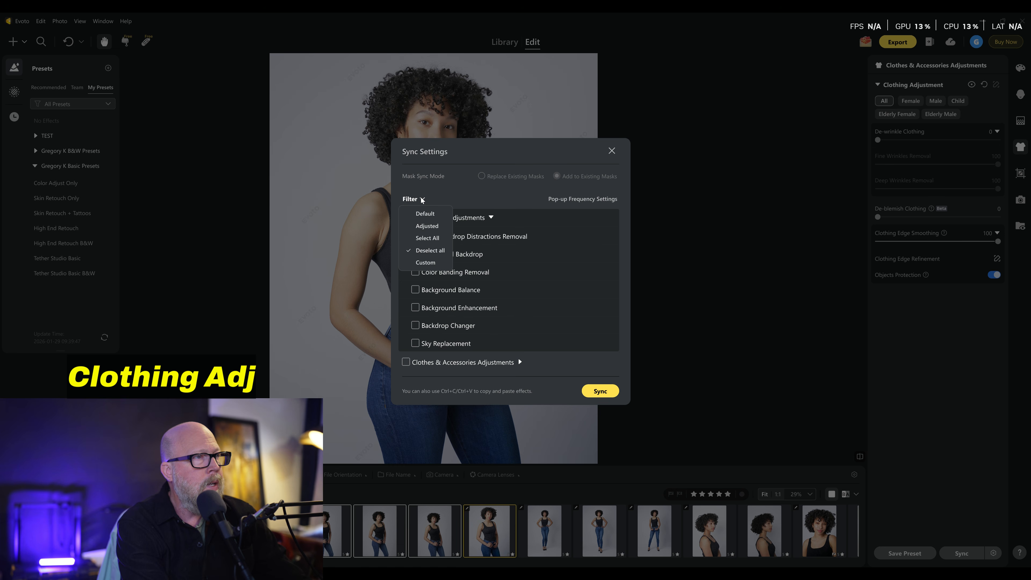
{"action": "scroll", "coordinate": [406, 341], "scroll_direction": "down", "scroll_amount": 1}
{"action": "left_click", "coordinate": [406, 339]}
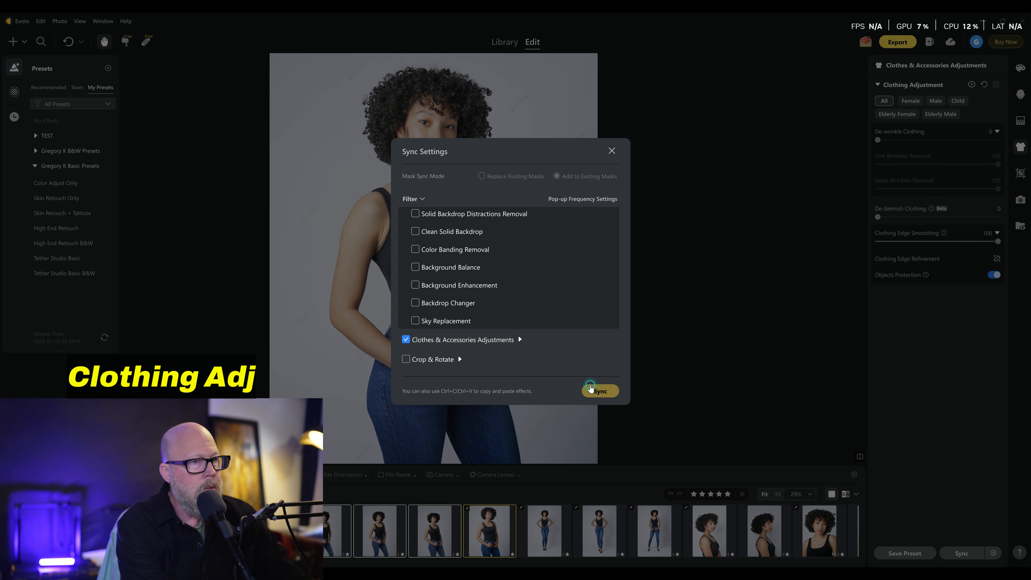
{"action": "left_click", "coordinate": [591, 389]}
Set De-blemish Clothing to 68 on the portrait just before the sync source and check the synced portrait preceding it
{"action": "left_click", "coordinate": [433, 535]}
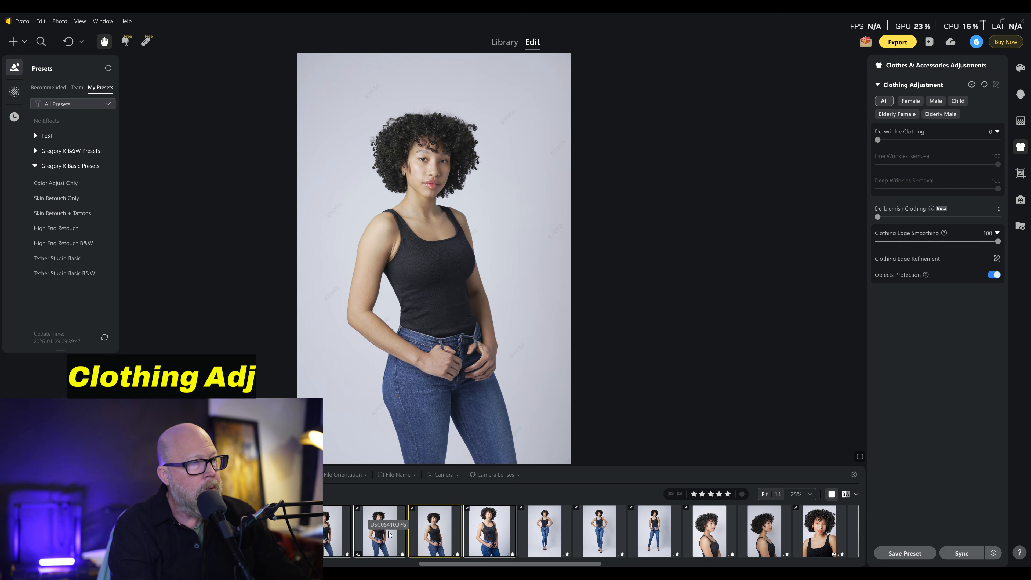
{"action": "left_click_drag", "start_coordinate": [878, 220], "coordinate": [959, 217]}
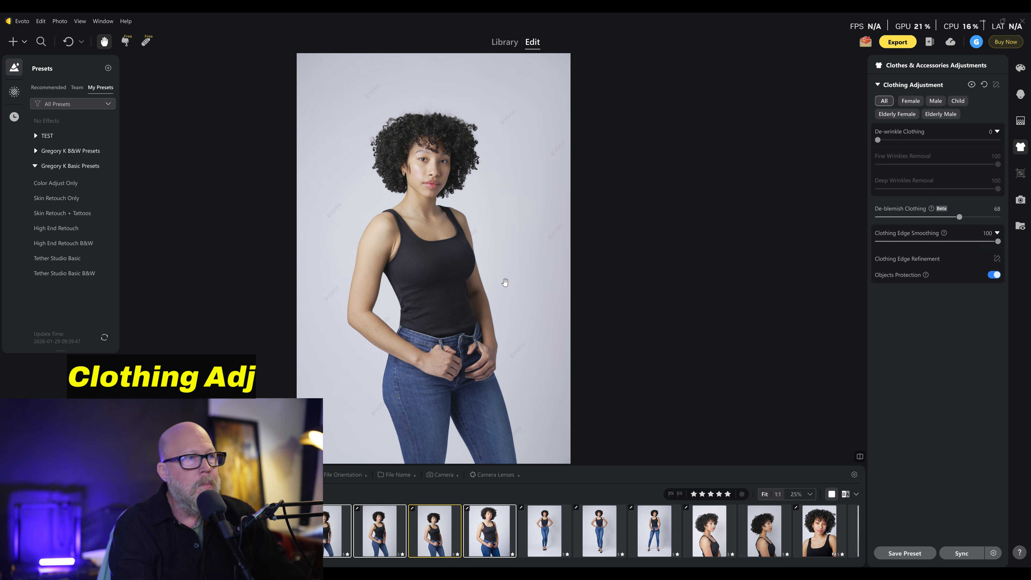
{"action": "left_click", "coordinate": [390, 535]}
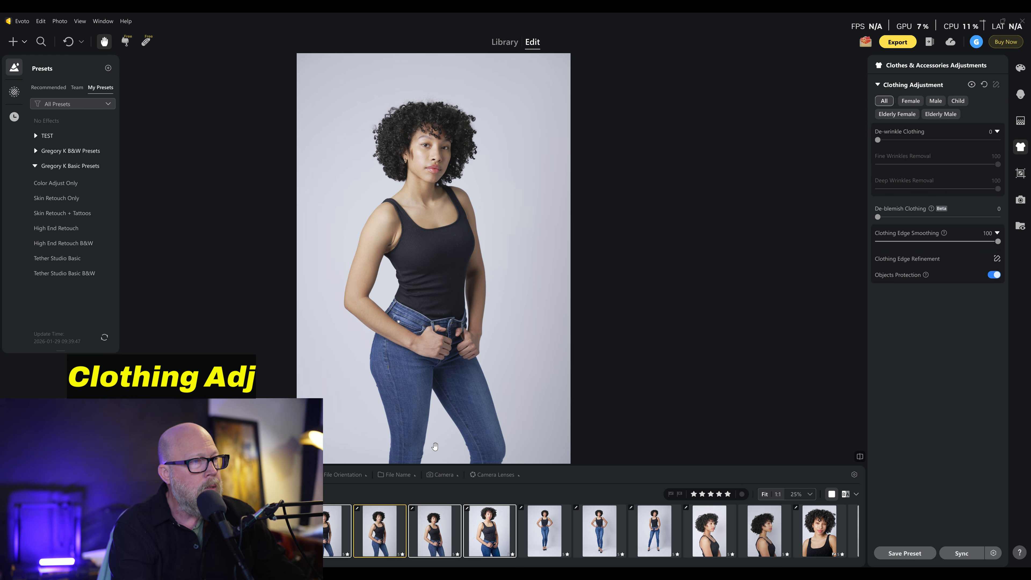
Set Clothing Edge Smoothing to 79 and De-wrinkle Clothing to 77 on an earlier synced three-quarter portrait
{"action": "left_click", "coordinate": [337, 528]}
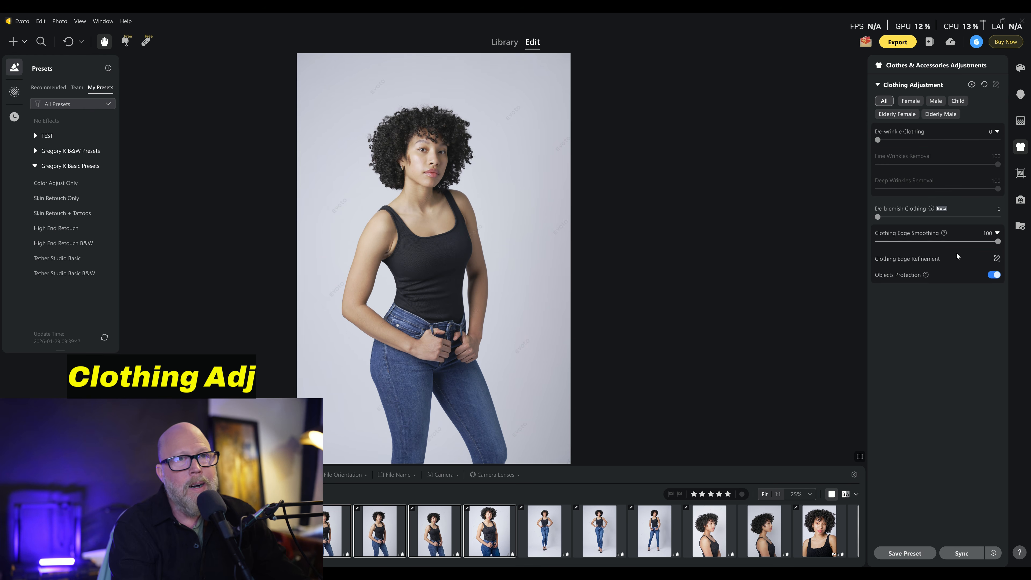
{"action": "left_click_drag", "start_coordinate": [997, 243], "coordinate": [973, 245]}
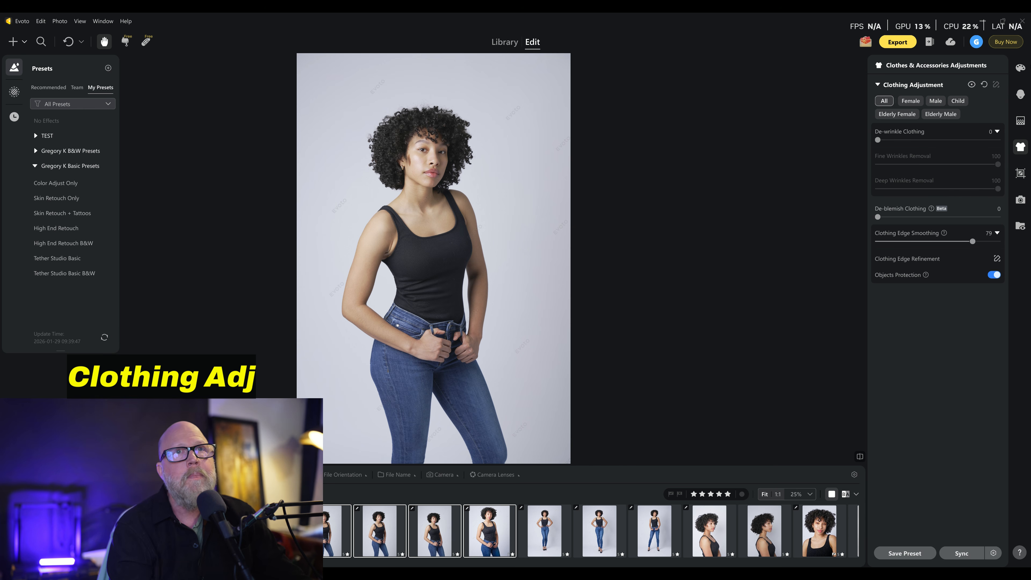
{"action": "left_click_drag", "start_coordinate": [895, 139], "coordinate": [970, 140]}
Inspect the tank top and jeans up close, comparing them with and without the clothing adjustments
{"action": "left_click", "coordinate": [381, 353]}
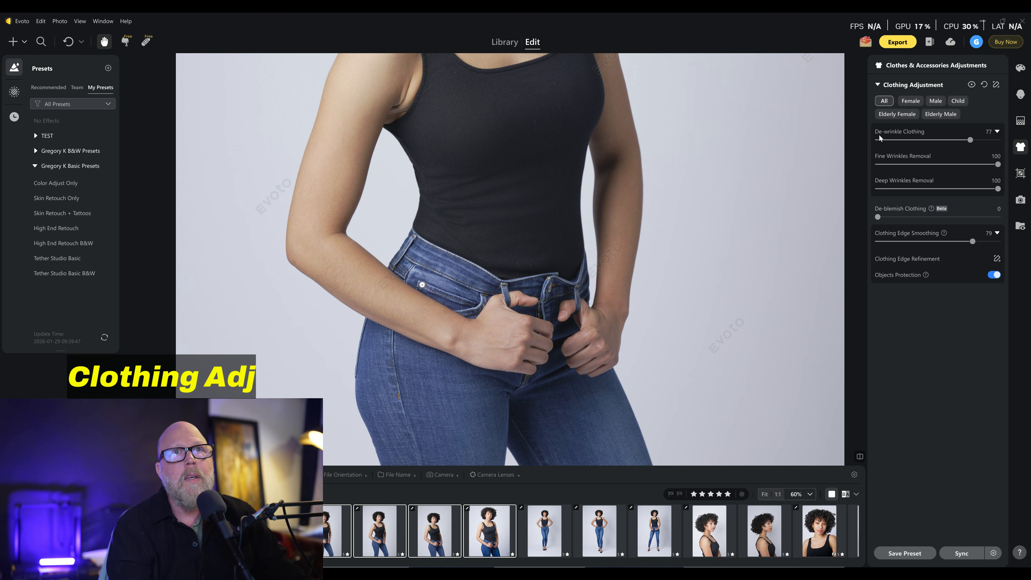
{"action": "left_click", "coordinate": [972, 85]}
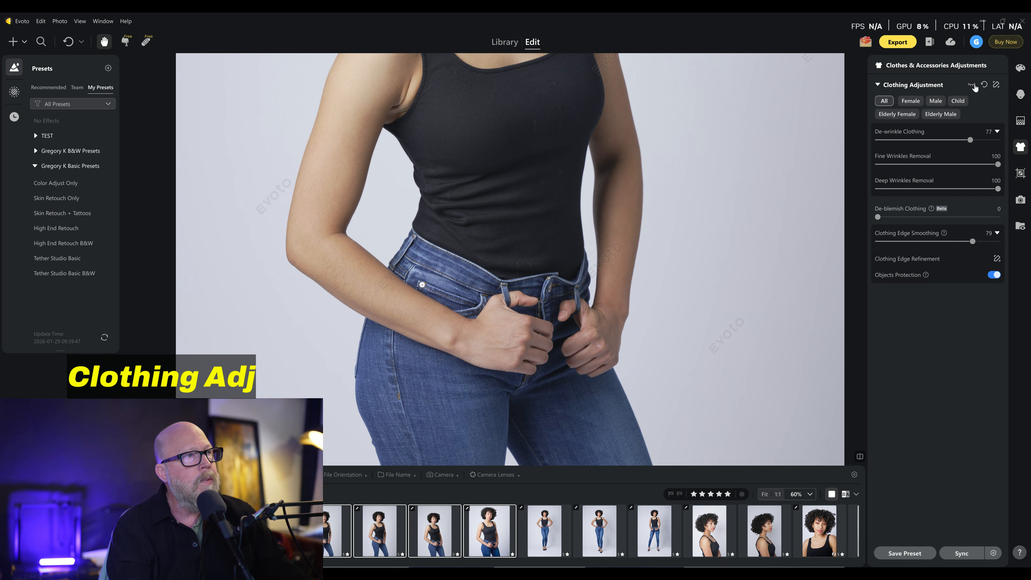
{"action": "left_click", "coordinate": [973, 87]}
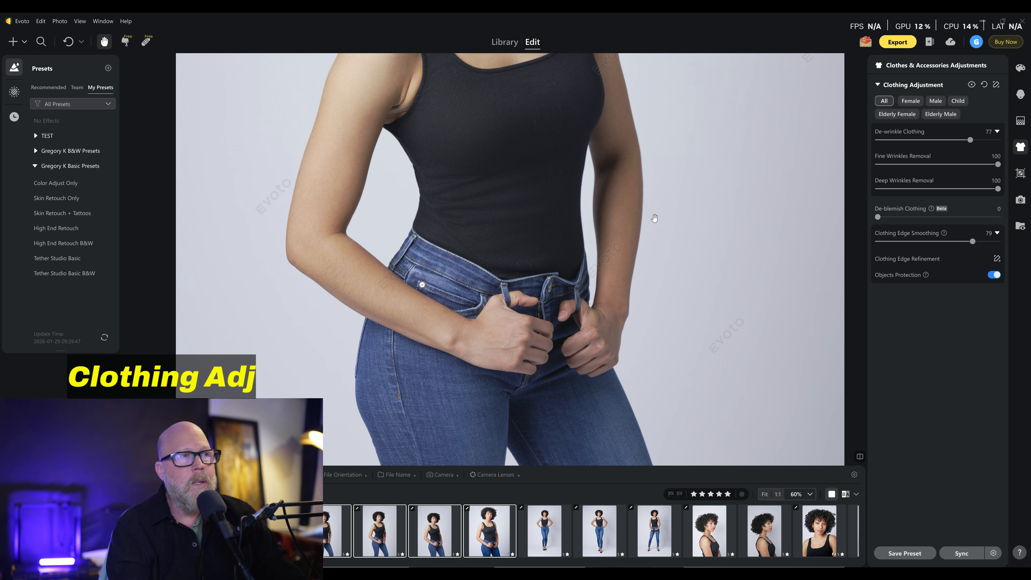
{"action": "left_click", "coordinate": [623, 227]}
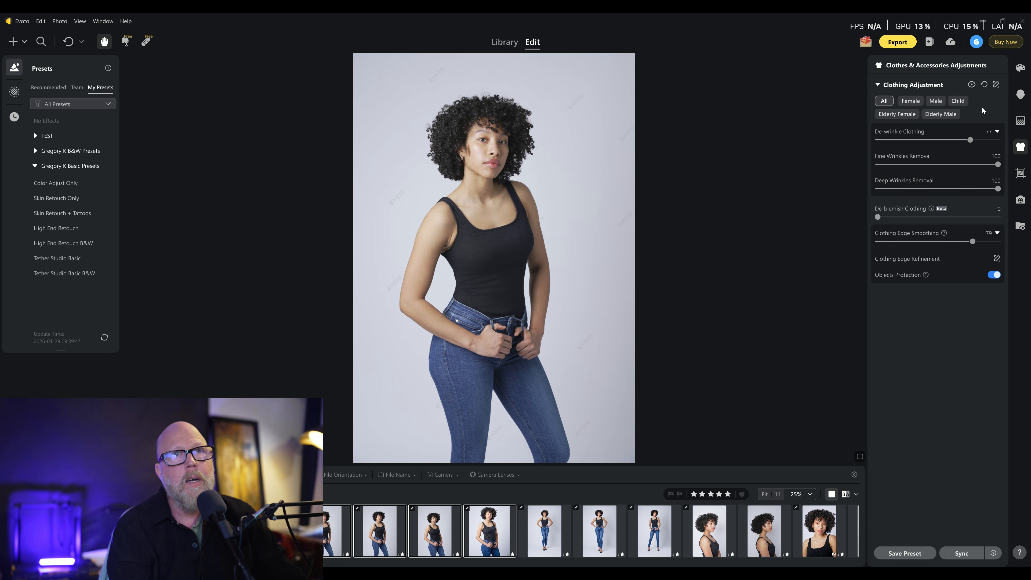
Open the studio maternity photo with the flowing white gown and enable Distractions Removal with the Distractions option
{"action": "left_click", "coordinate": [1021, 121]}
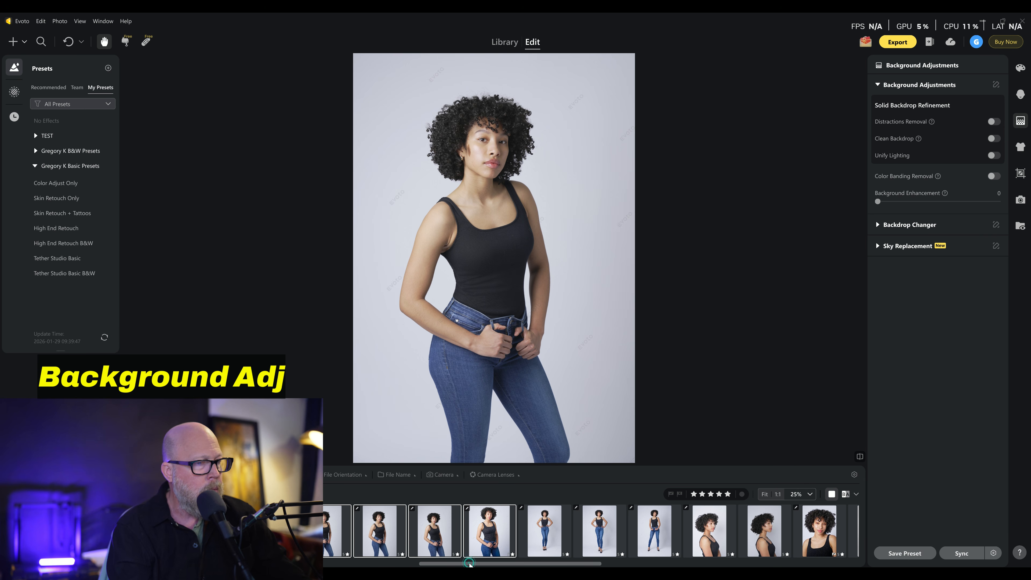
{"action": "left_click_drag", "start_coordinate": [472, 563], "coordinate": [419, 564]}
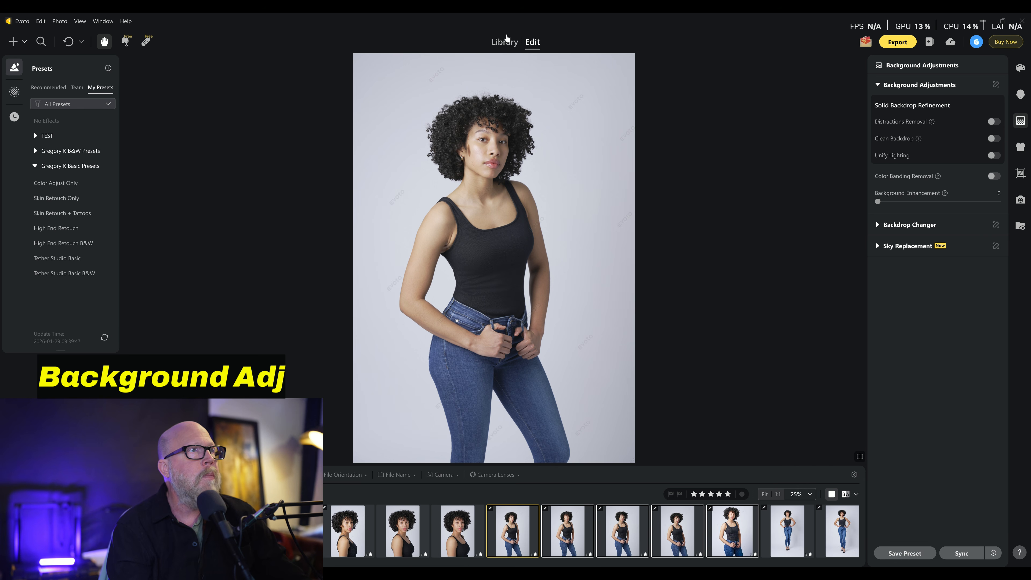
{"action": "left_click", "coordinate": [501, 45]}
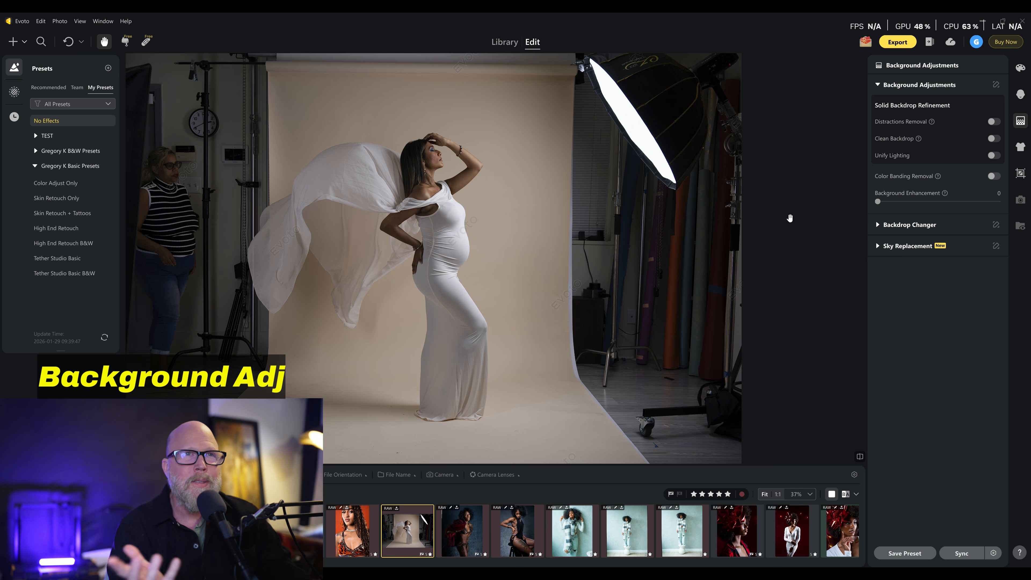
{"action": "left_click", "coordinate": [989, 123]}
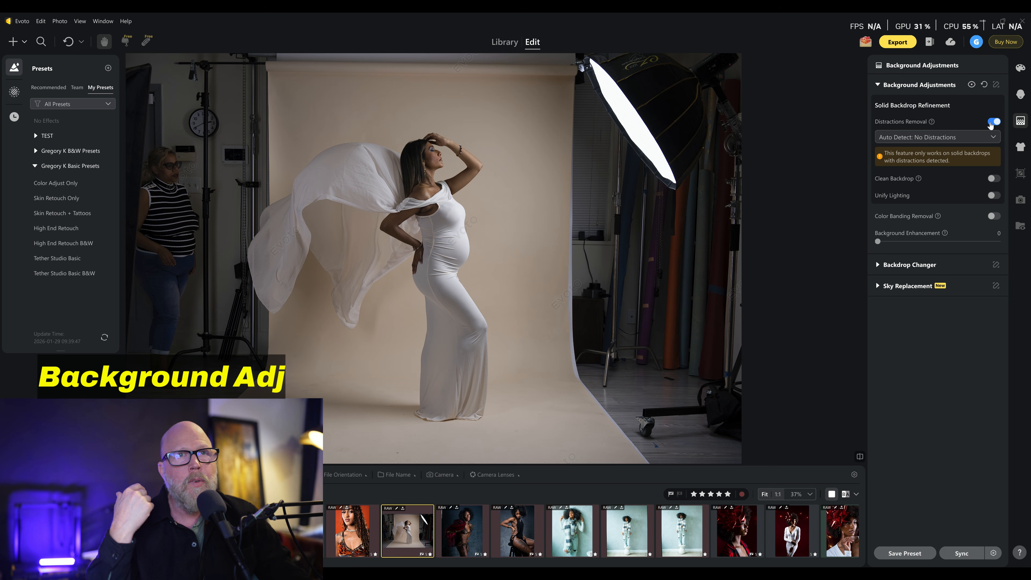
{"action": "left_click", "coordinate": [922, 138]}
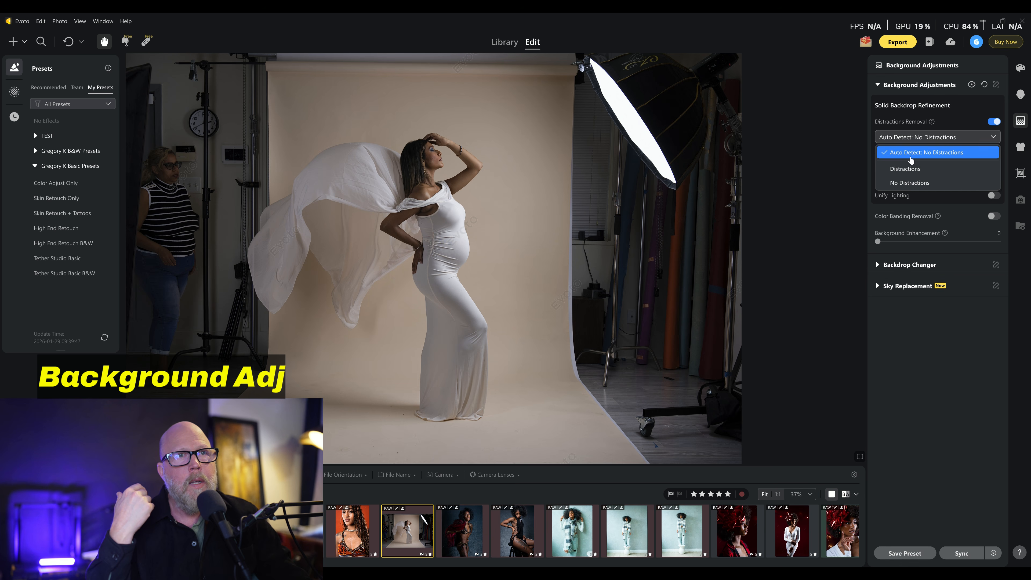
{"action": "left_click", "coordinate": [899, 170]}
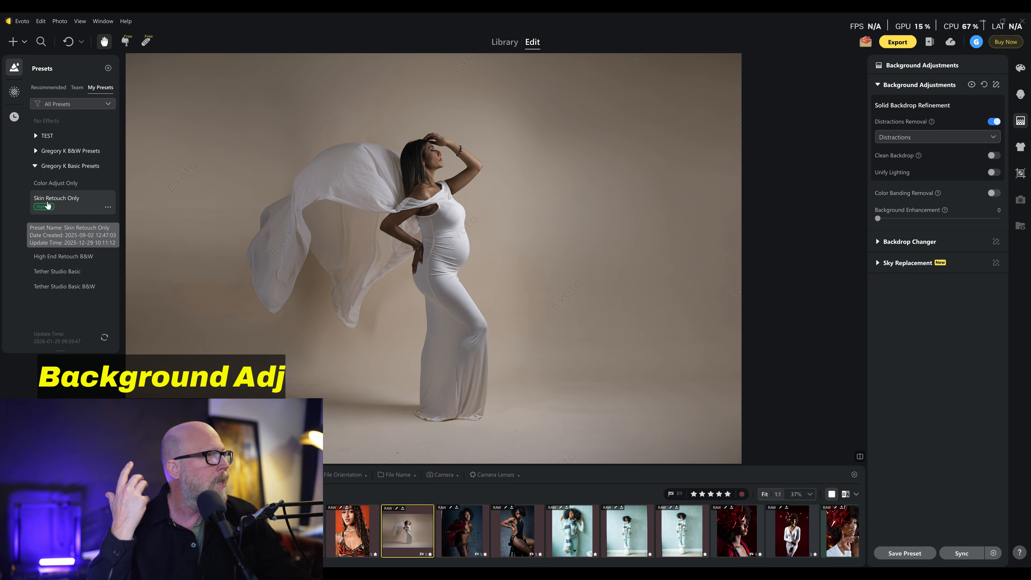
Apply the Color Adjust Only preset to the maternity photo and enable Clean Backdrop with the Solid Backdrop option
{"action": "left_click", "coordinate": [46, 183]}
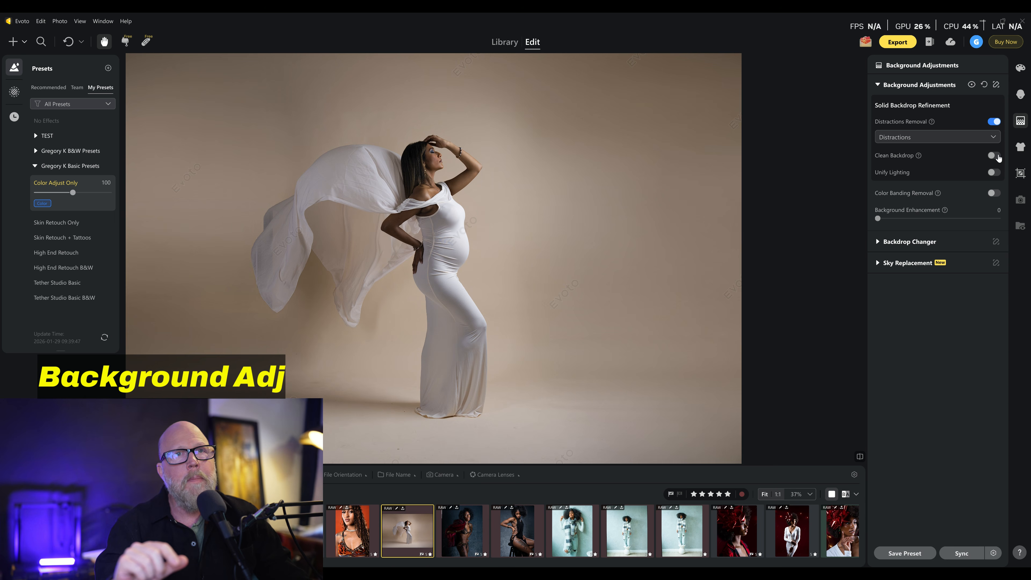
{"action": "left_click", "coordinate": [994, 155]}
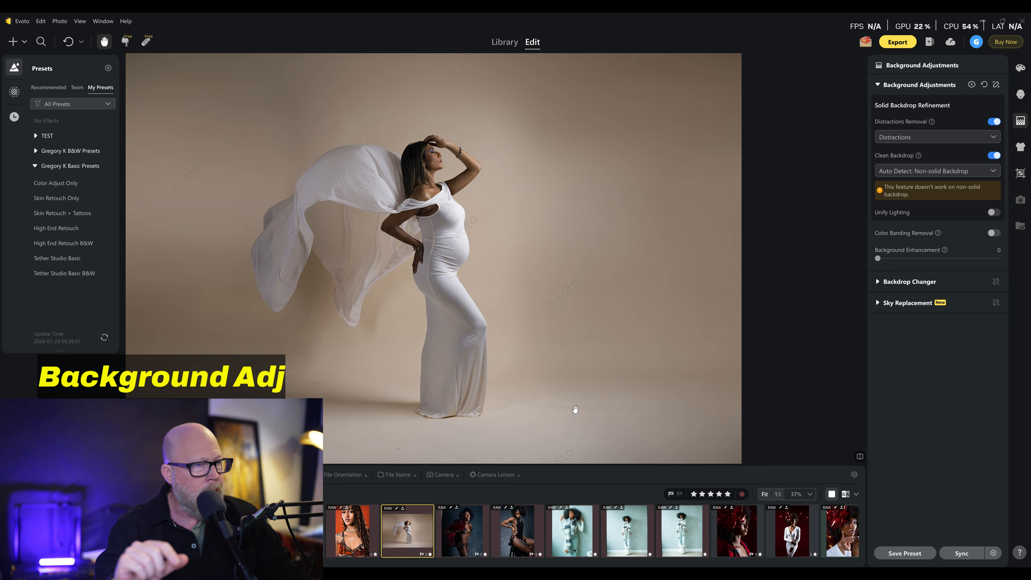
{"action": "left_click", "coordinate": [907, 176]}
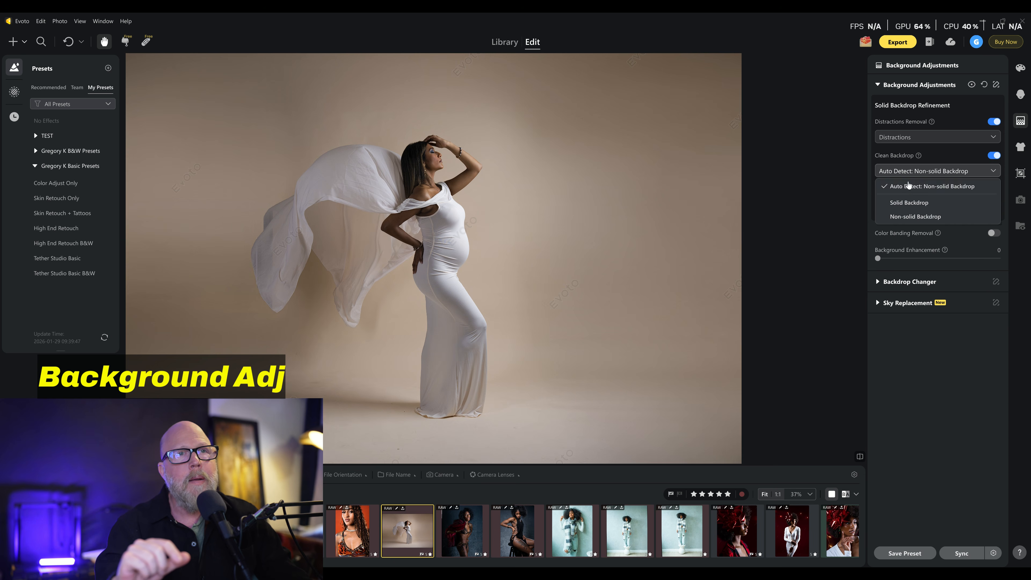
{"action": "left_click", "coordinate": [904, 203]}
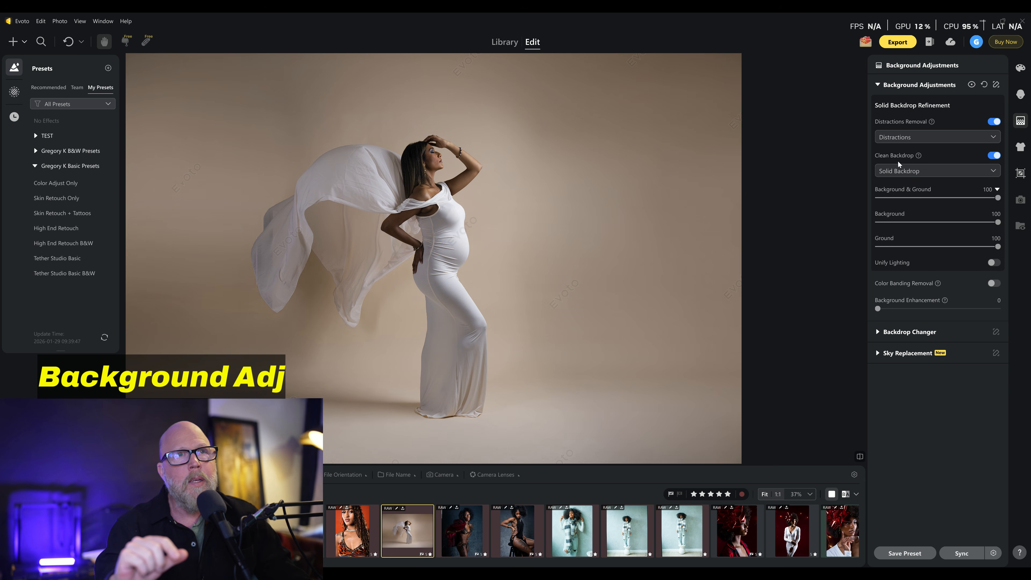
Enable Unify Lighting as Solid Backdrop, compare the background without it, and leave its Amount at 100
{"action": "left_click", "coordinate": [993, 263]}
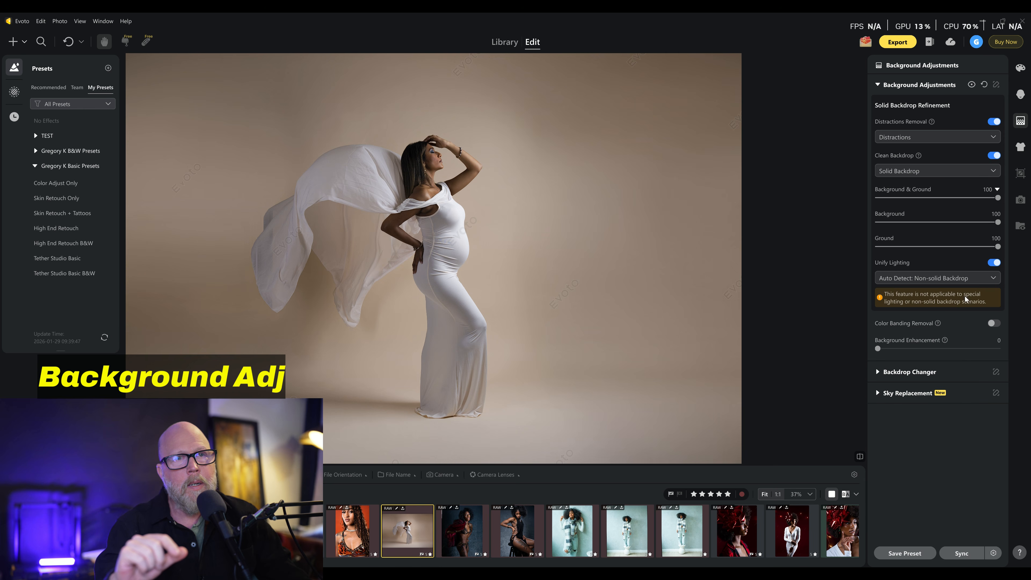
{"action": "left_click", "coordinate": [912, 278]}
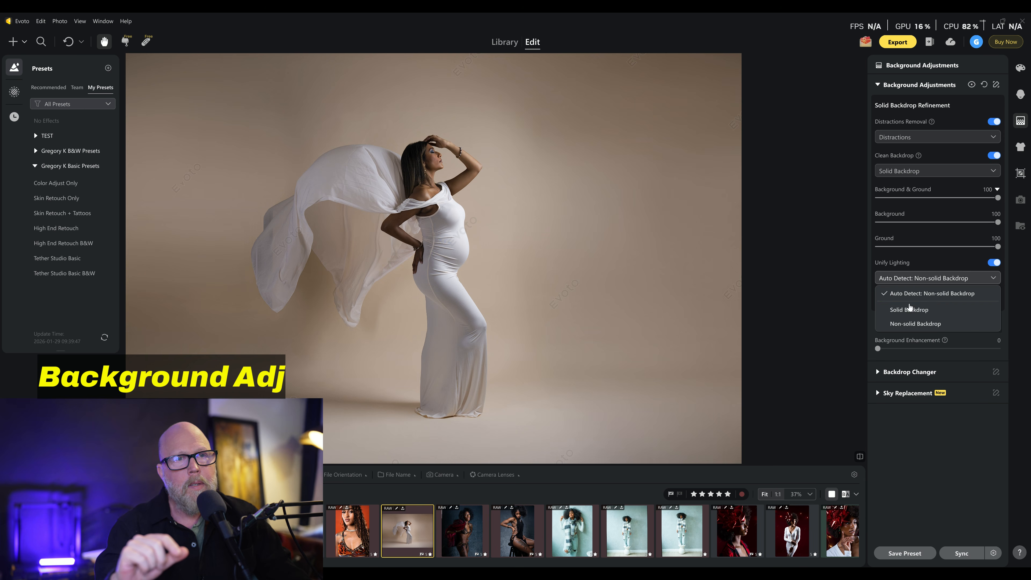
{"action": "left_click", "coordinate": [909, 310]}
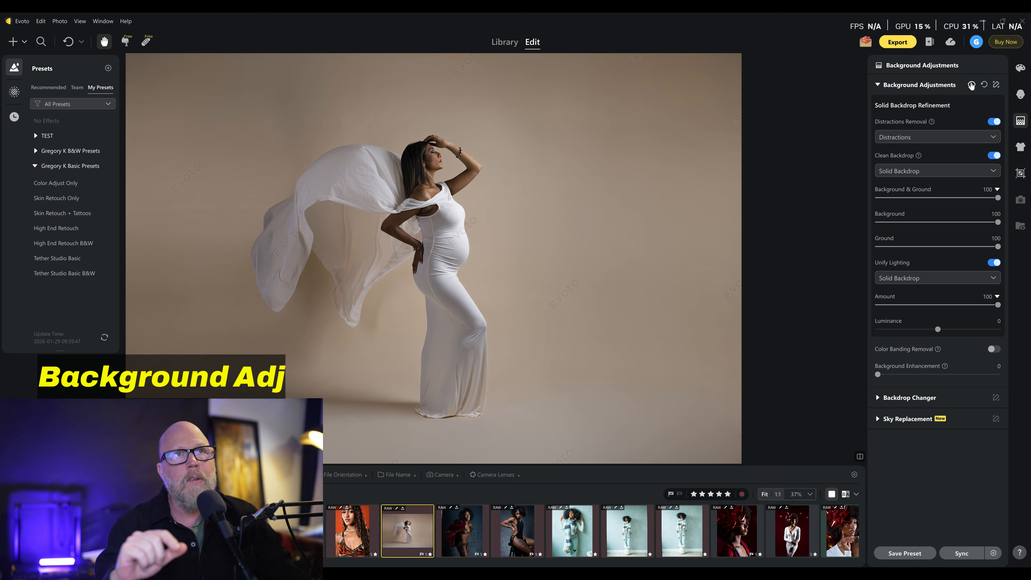
{"action": "left_click", "coordinate": [969, 85]}
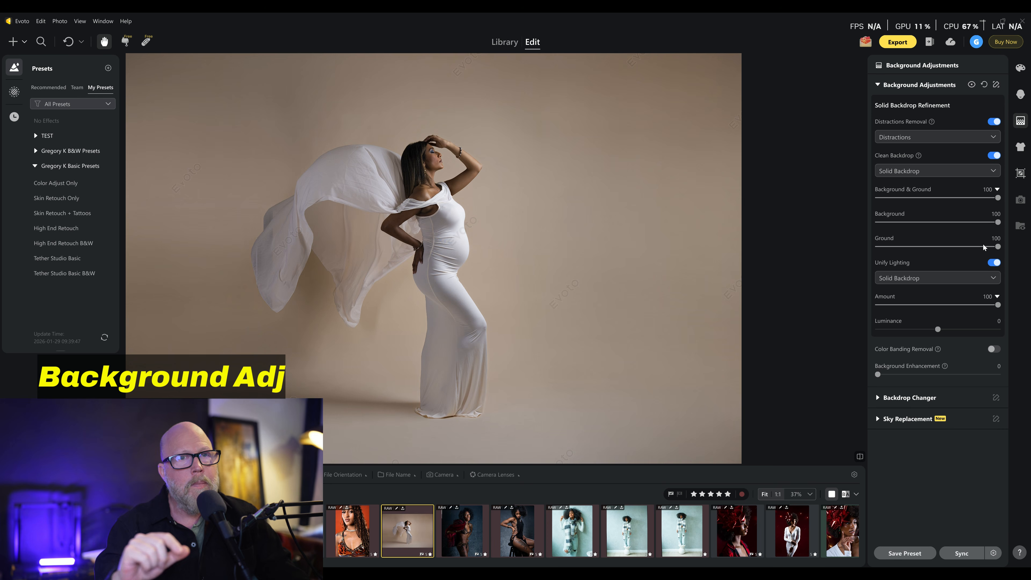
{"action": "left_click_drag", "start_coordinate": [997, 306], "coordinate": [721, 302]}
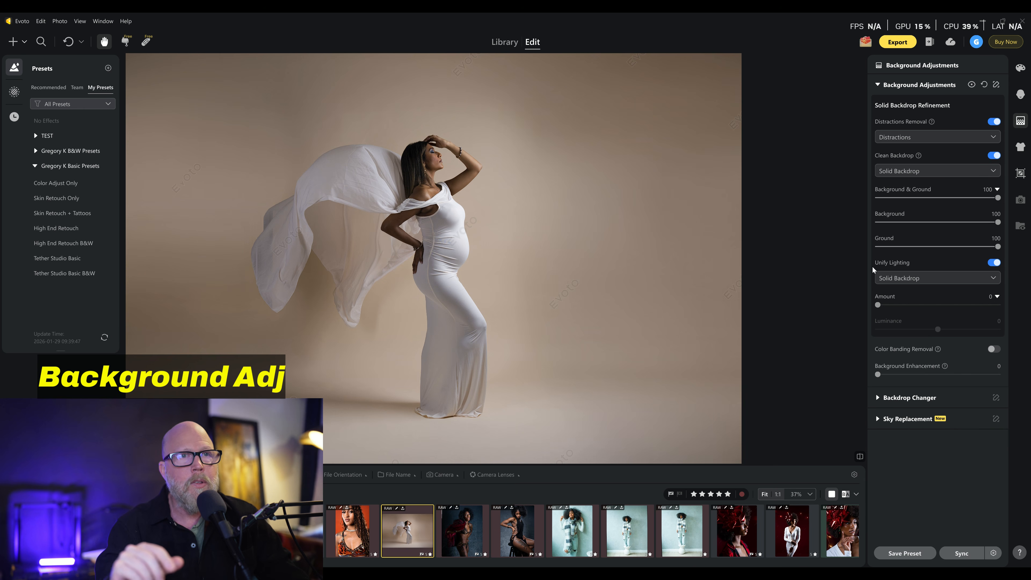
{"action": "left_click_drag", "start_coordinate": [877, 308], "coordinate": [999, 305]}
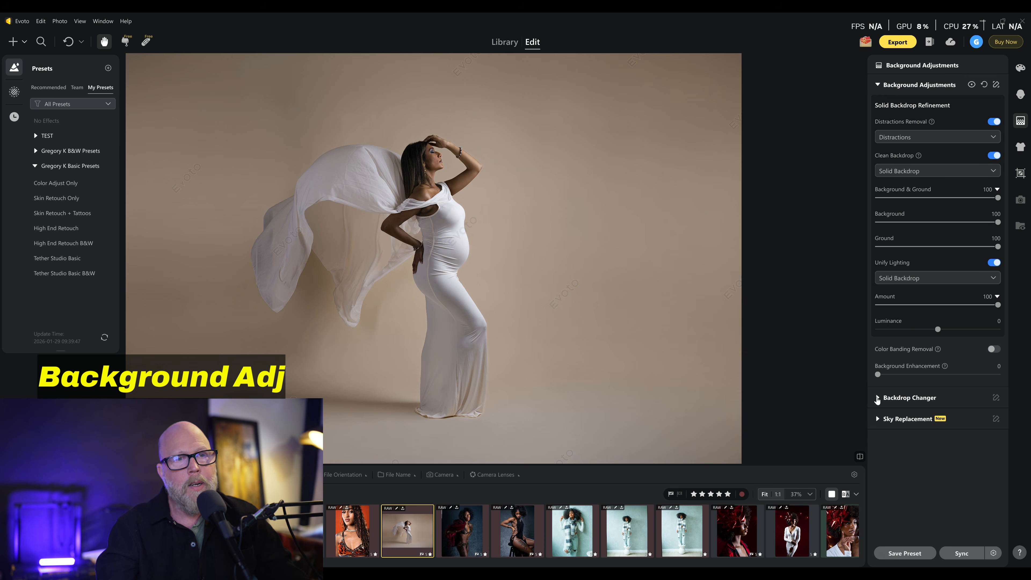
Replace the maternity photo's backdrop with Gray02 and set the backdrop opacity to 53
{"action": "left_click", "coordinate": [877, 399]}
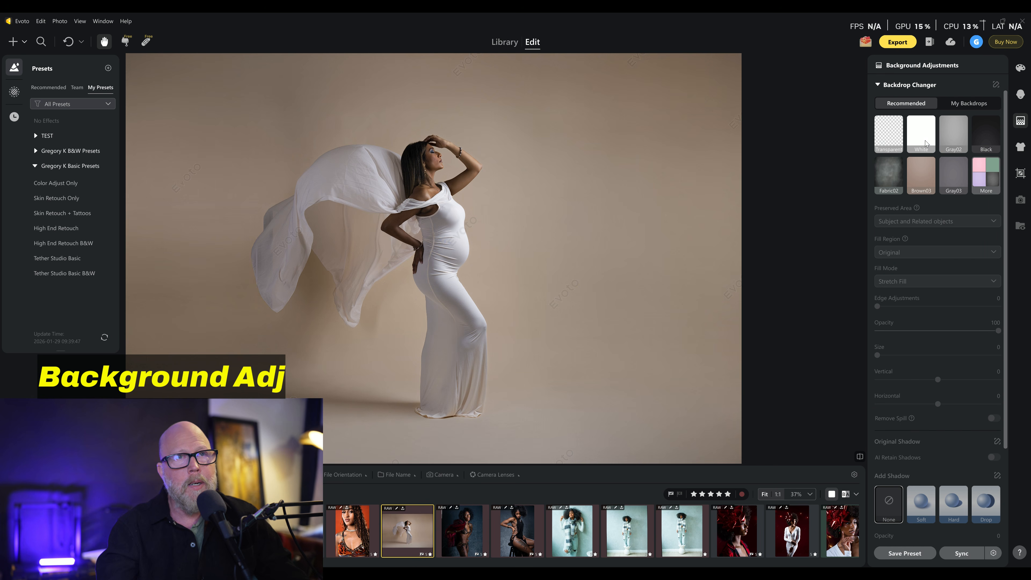
{"action": "left_click", "coordinate": [949, 138]}
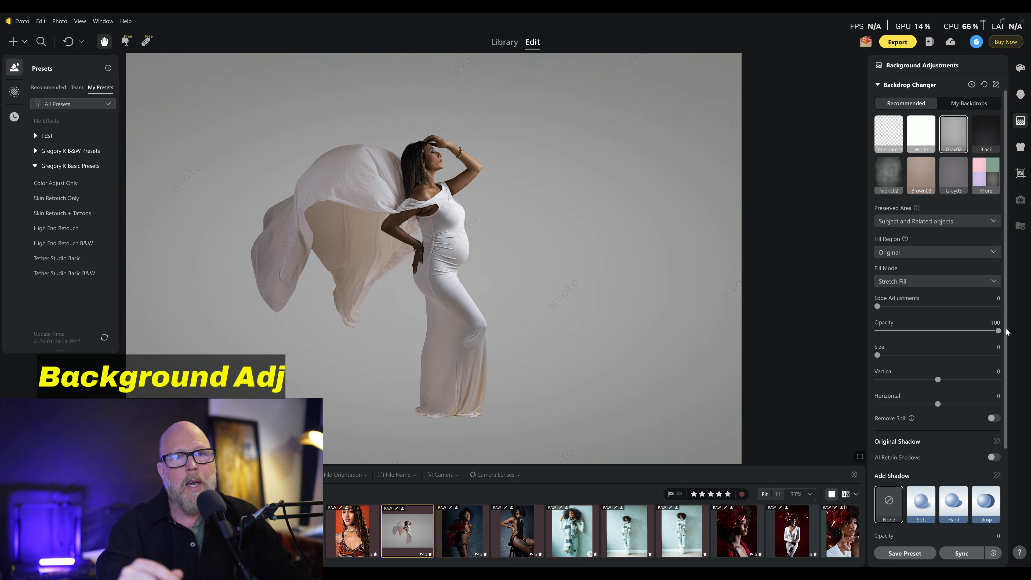
{"action": "left_click_drag", "start_coordinate": [998, 330], "coordinate": [925, 338]}
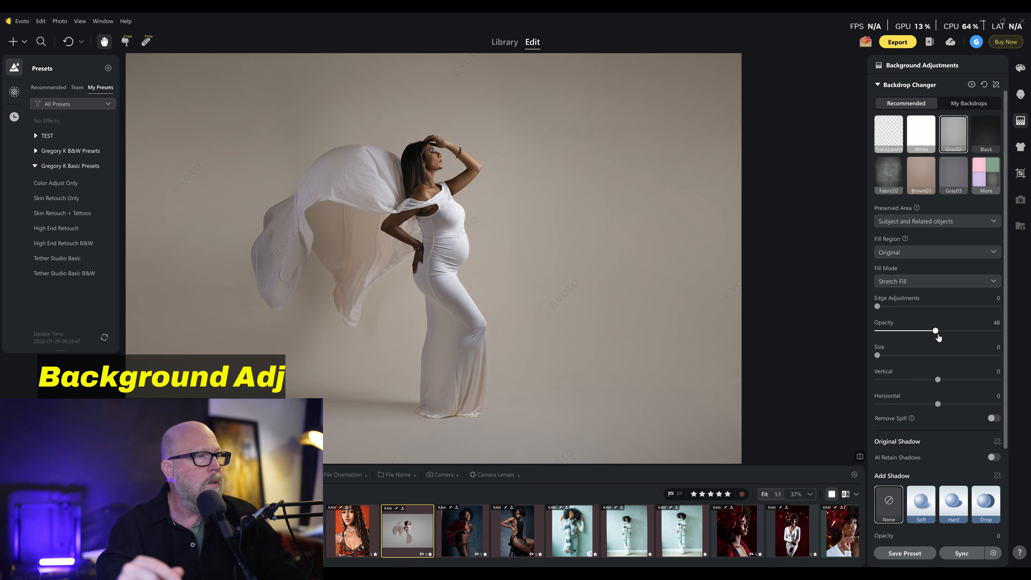
{"action": "left_click_drag", "start_coordinate": [920, 344], "coordinate": [941, 345]}
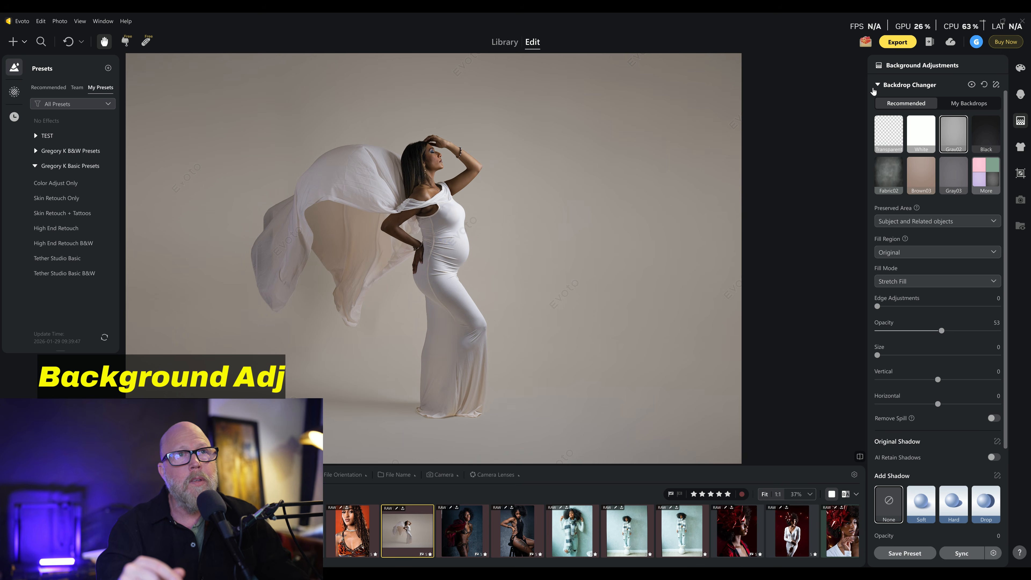
Review the Backdrop Changer's shadow and Blend Mode options and the Sky Replacement settings, leaving them unchanged
{"action": "scroll", "coordinate": [880, 430], "scroll_direction": "down", "scroll_amount": 3}
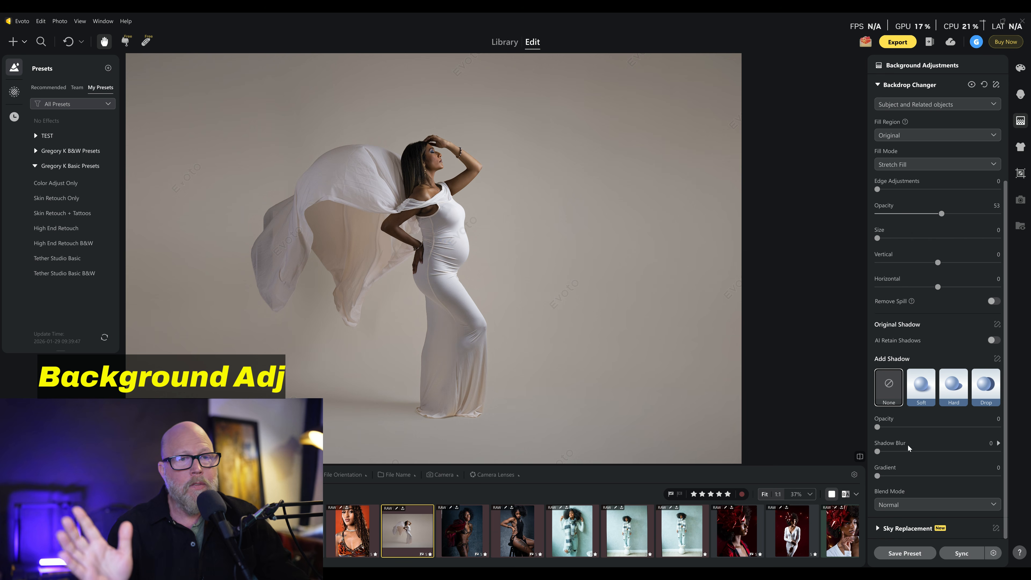
{"action": "left_click", "coordinate": [897, 504]}
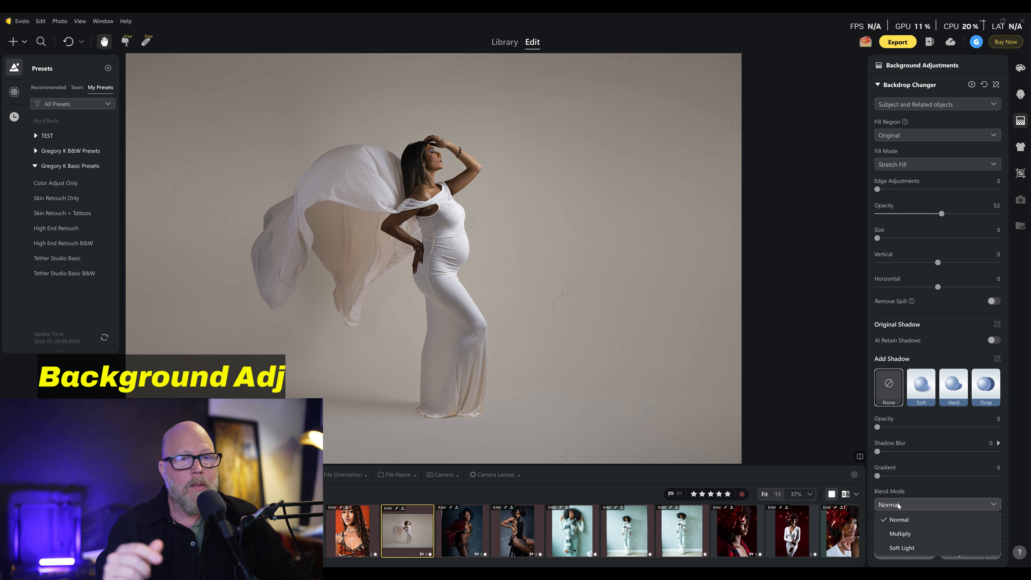
{"action": "left_click", "coordinate": [921, 513]}
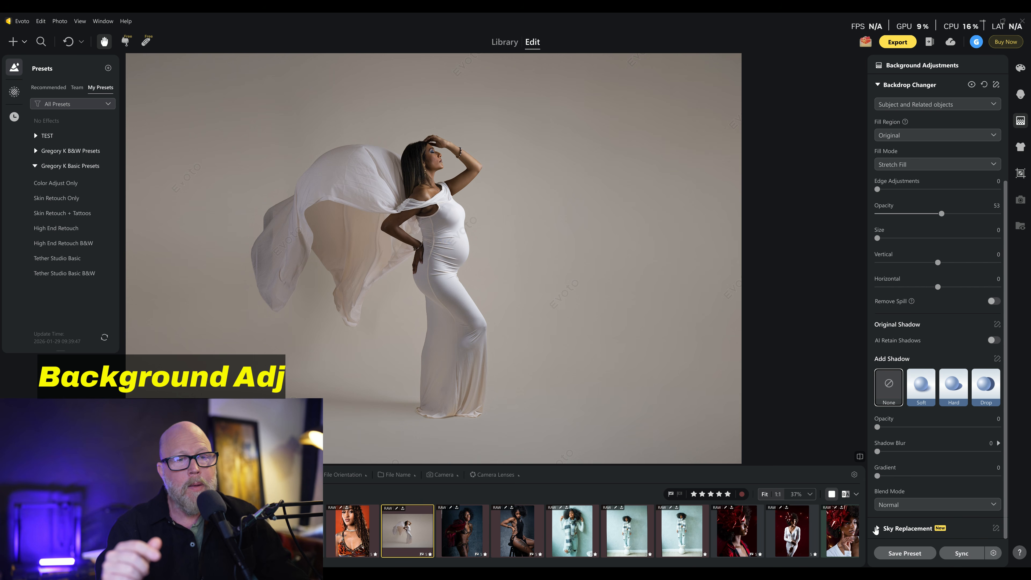
{"action": "left_click", "coordinate": [877, 528]}
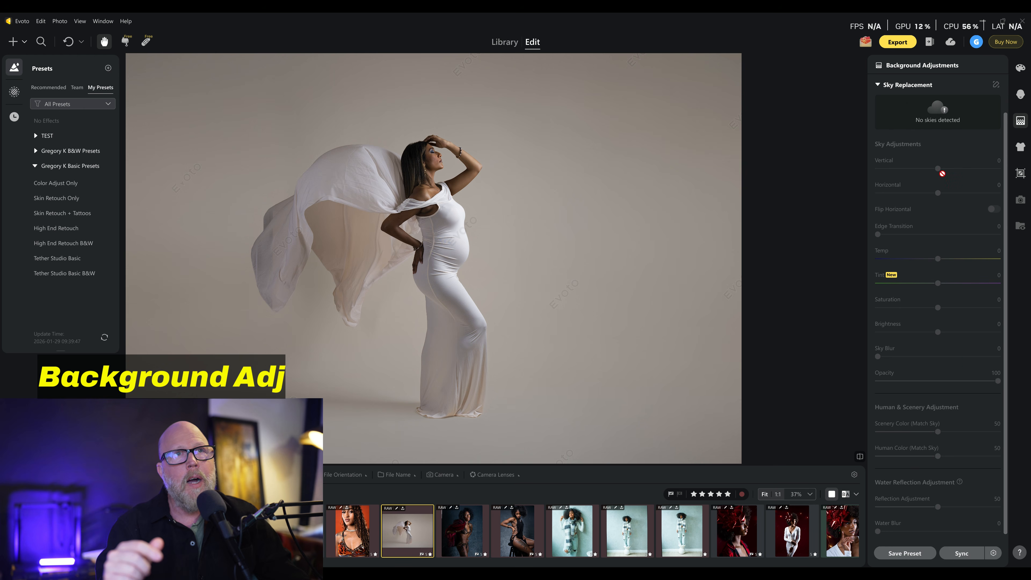
{"action": "scroll", "coordinate": [942, 173], "scroll_direction": "up", "scroll_amount": 1}
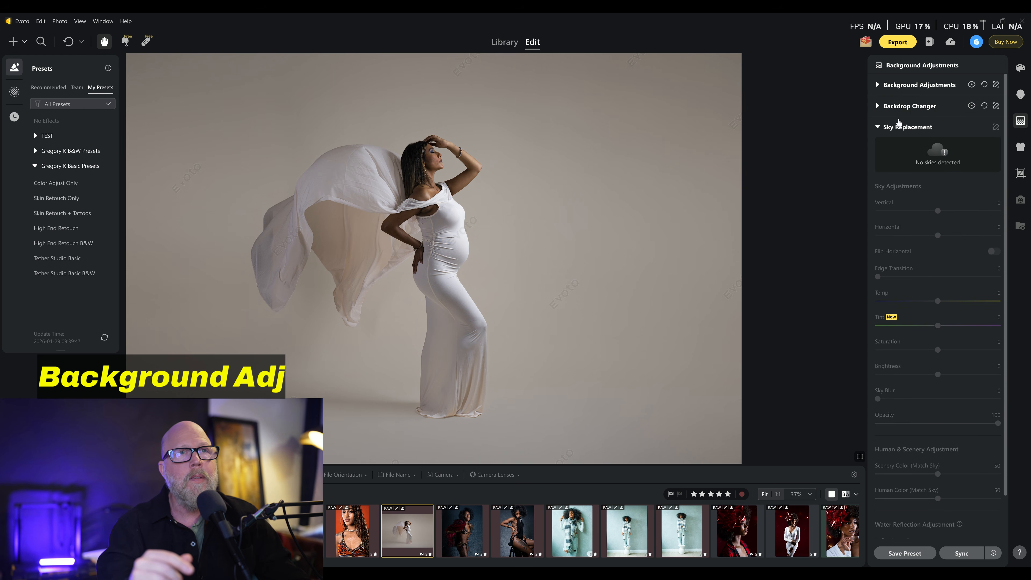
{"action": "left_click", "coordinate": [876, 127]}
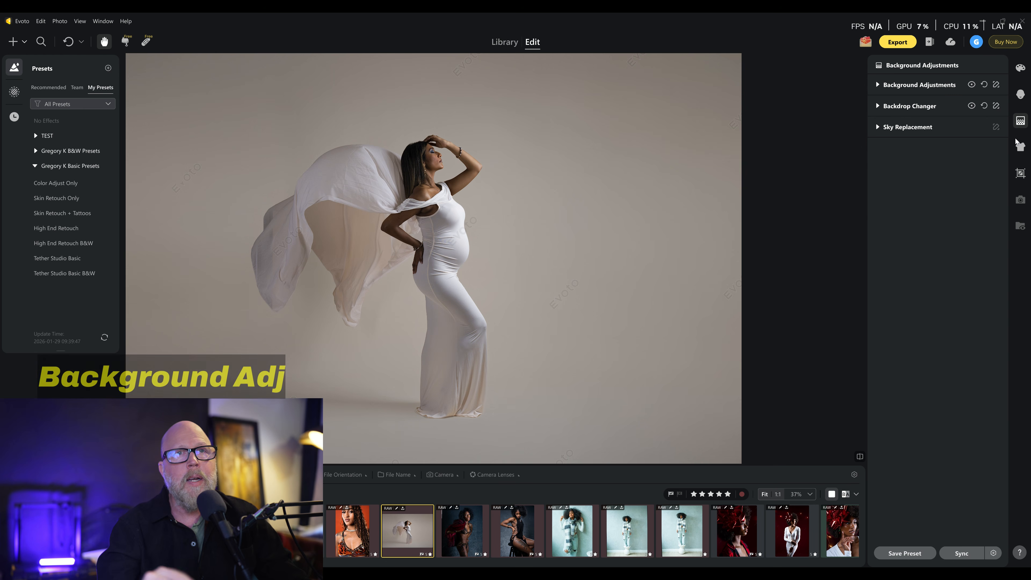
Crop the curly-haired woman's portrait to a 4:5 ratio and shift the crop frame slightly down before applying it
{"action": "left_click", "coordinate": [1019, 146]}
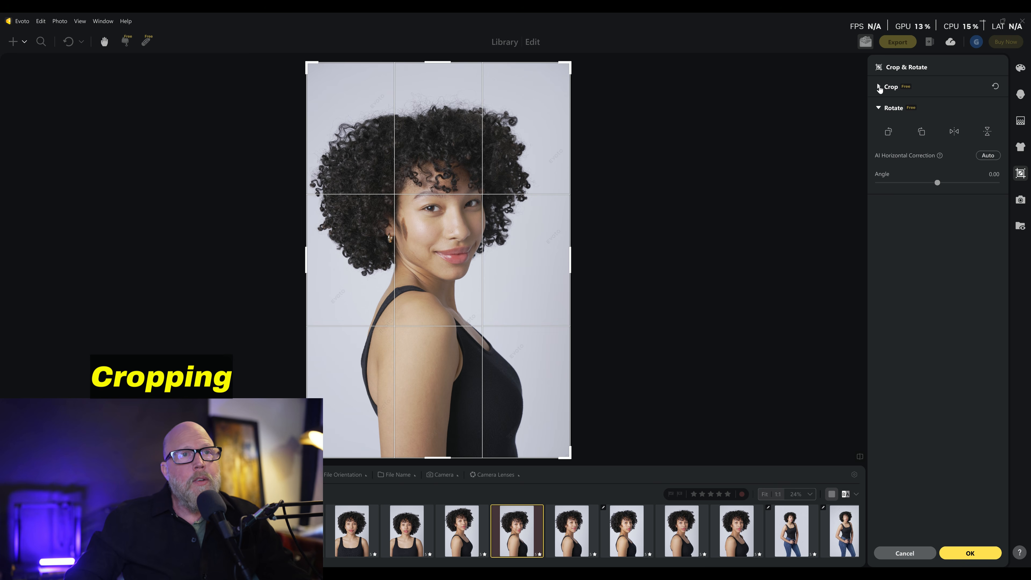
{"action": "left_click", "coordinate": [879, 87]}
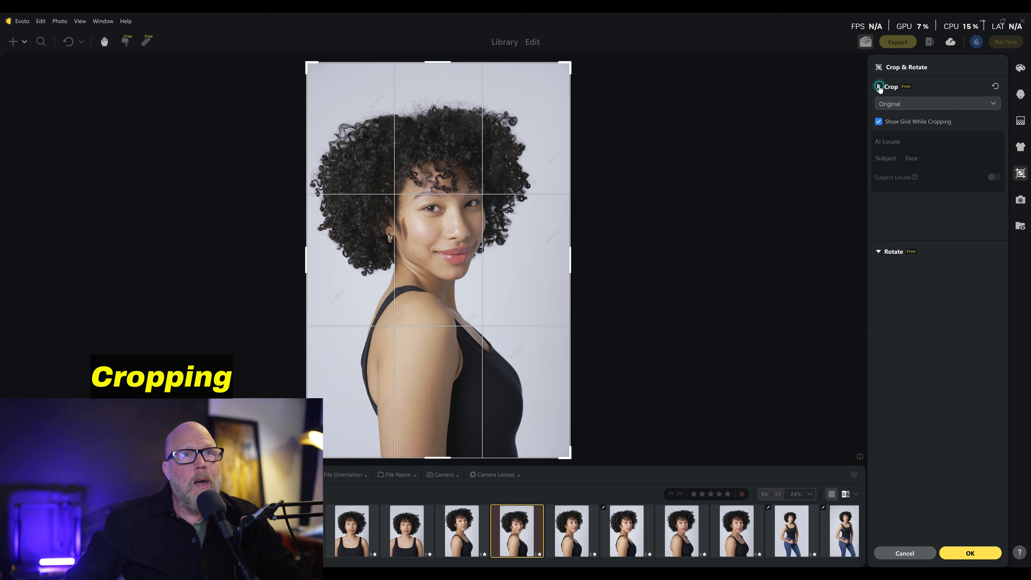
{"action": "left_click", "coordinate": [891, 103]}
{"action": "left_click", "coordinate": [909, 193]}
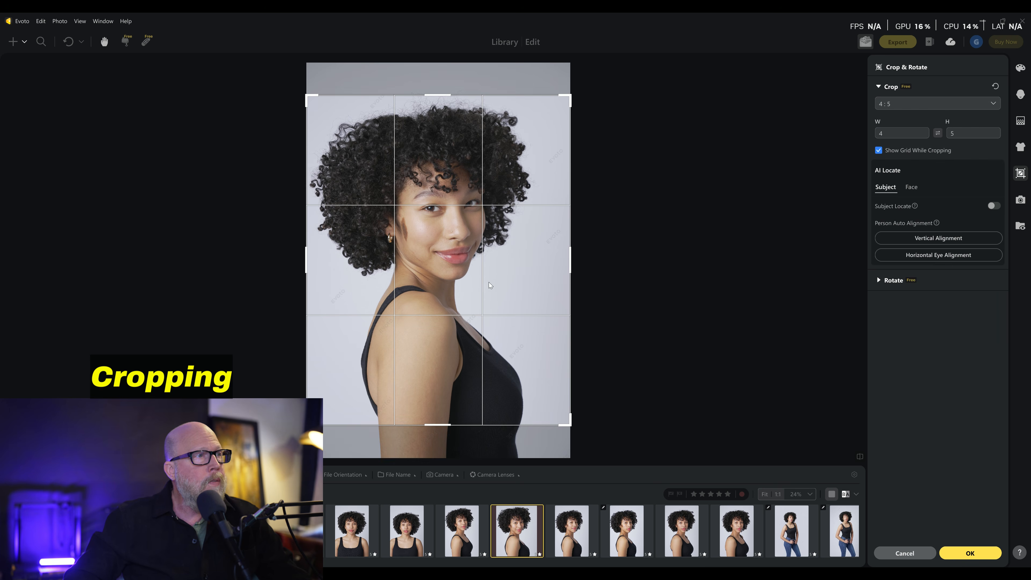
{"action": "left_click_drag", "start_coordinate": [474, 305], "coordinate": [482, 313]}
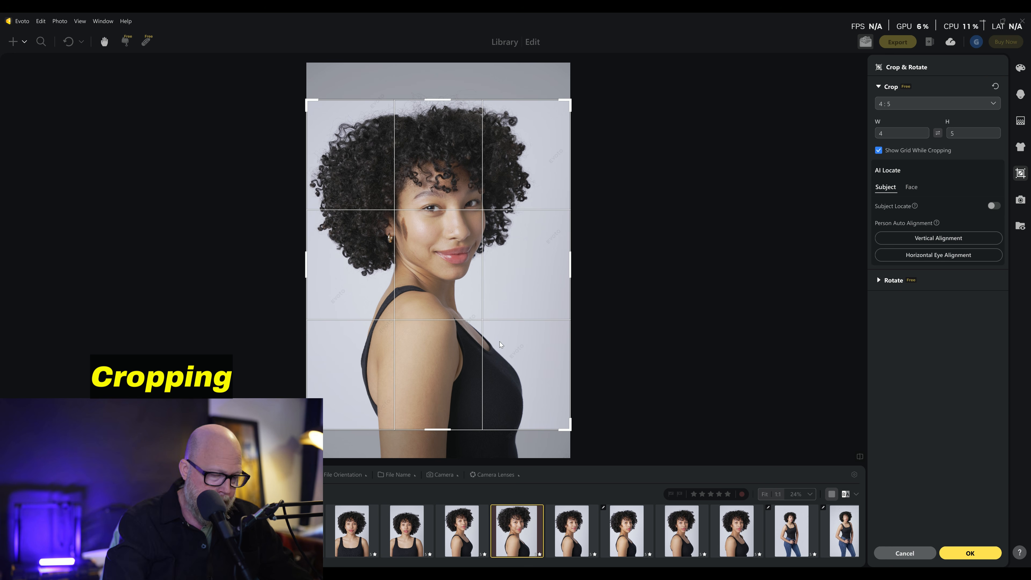
{"action": "key", "text": "Return"}
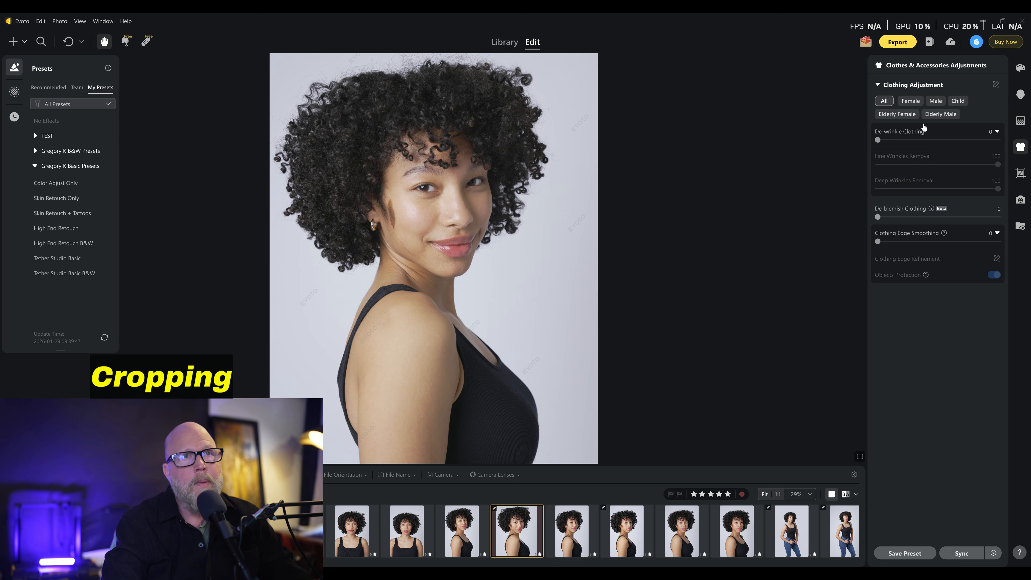
Straighten the cropped portrait with Vertical Alignment and move the crop frame up to leave more space above the hair
{"action": "left_click", "coordinate": [1021, 173]}
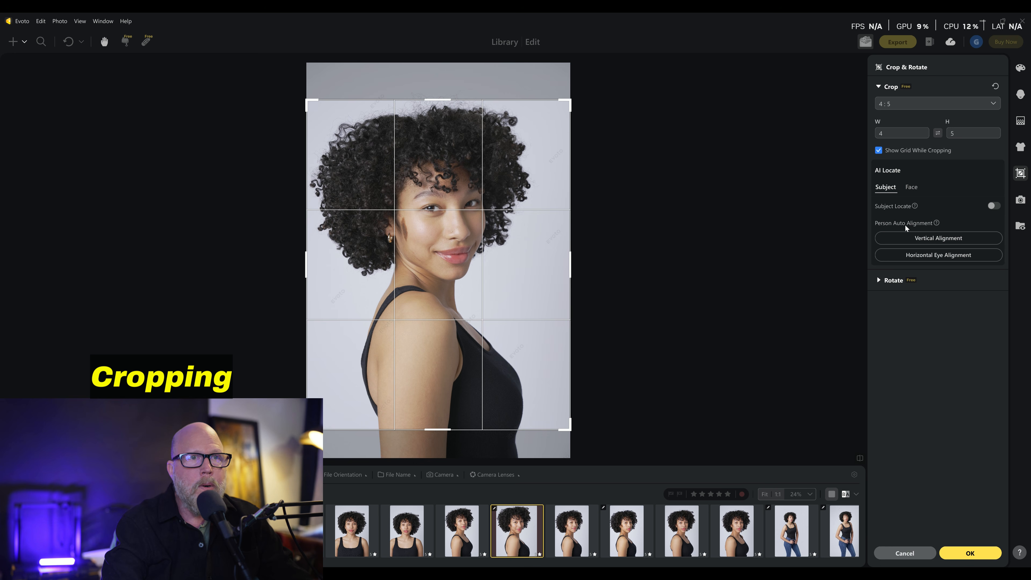
{"action": "left_click", "coordinate": [909, 243]}
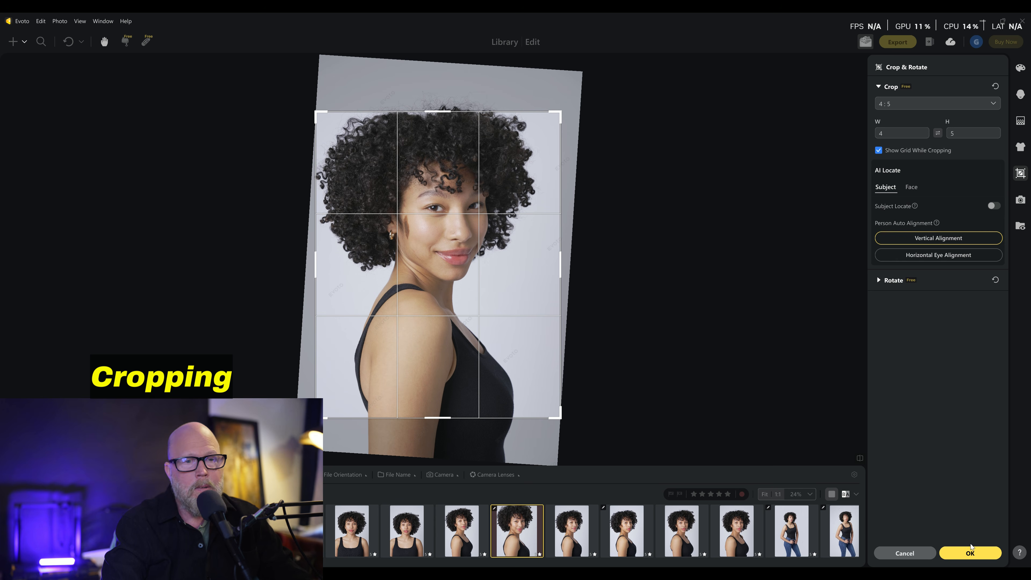
{"action": "left_click", "coordinate": [970, 552]}
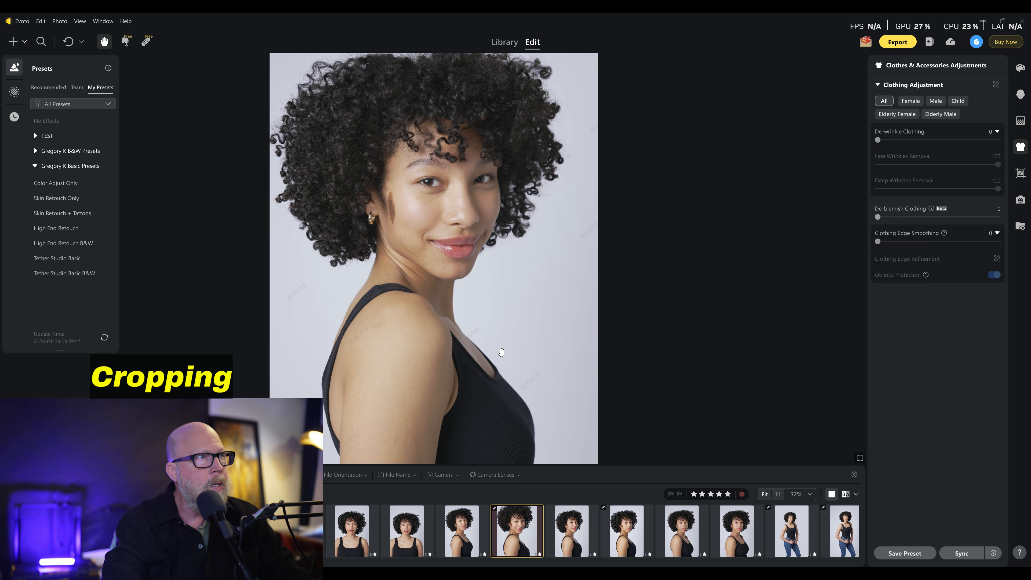
{"action": "left_click", "coordinate": [1021, 173]}
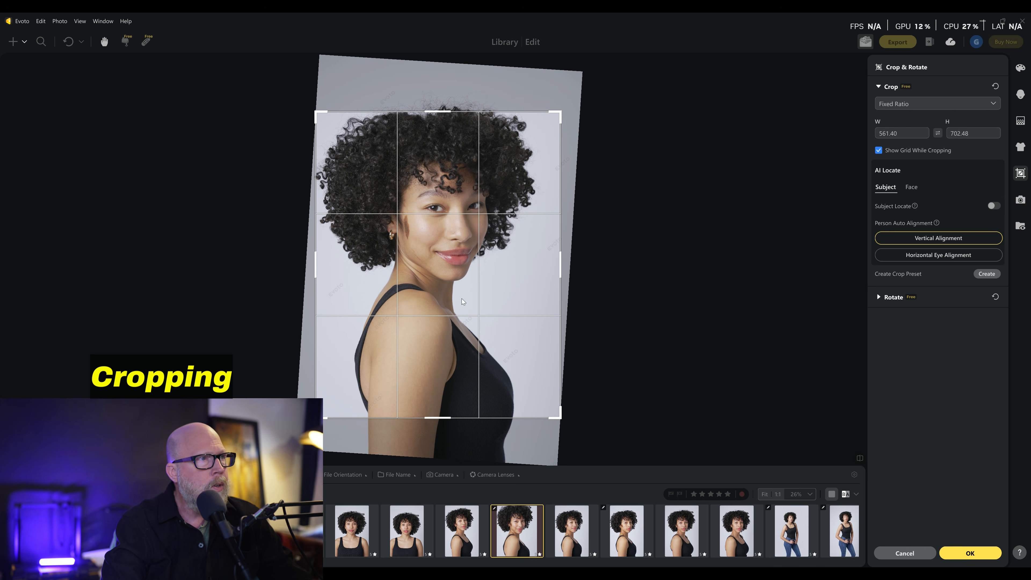
{"action": "left_click_drag", "start_coordinate": [460, 328], "coordinate": [457, 298]}
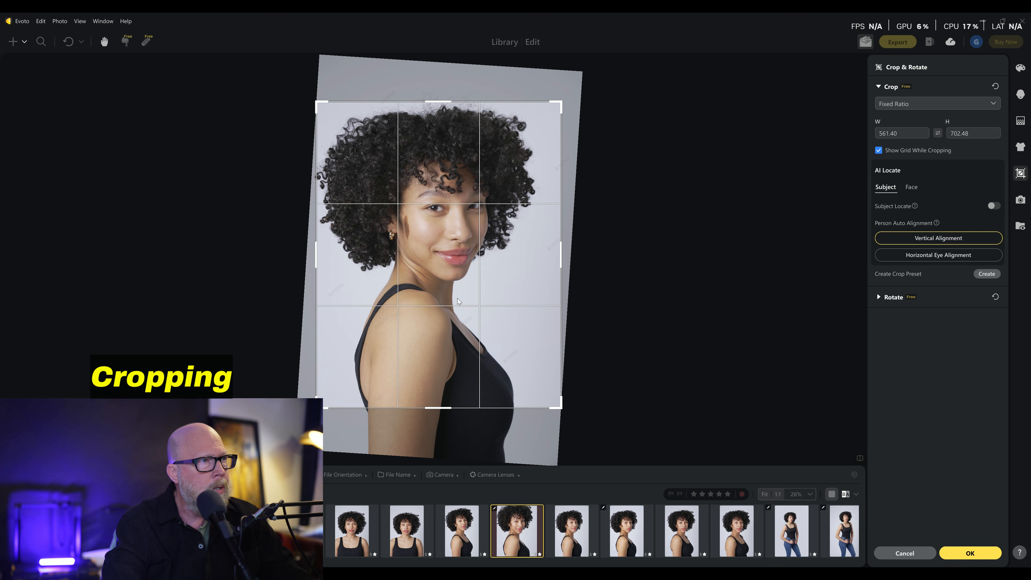
{"action": "key", "text": "Return"}
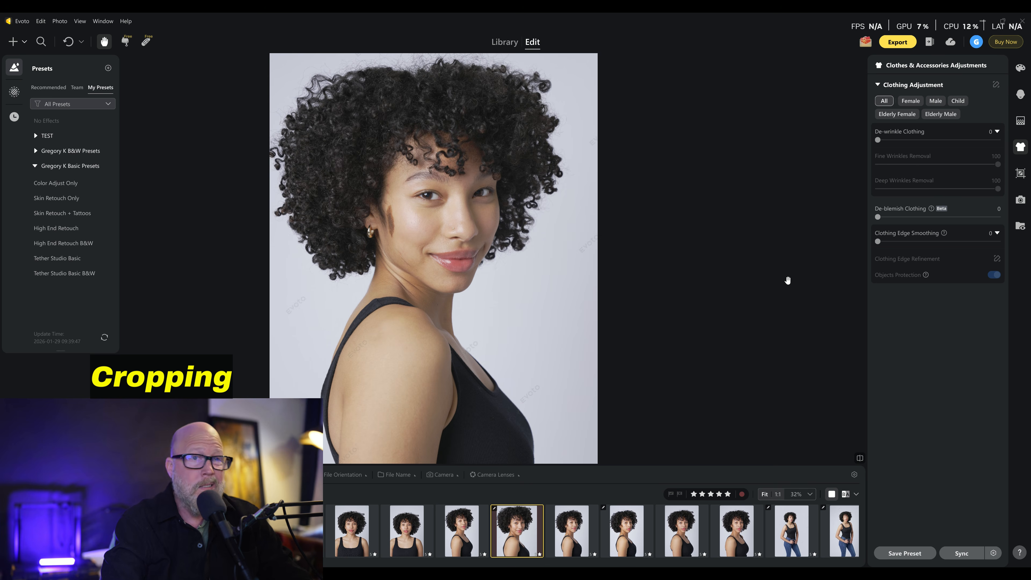
Reopen Crop & Rotate, examine the Rotate options including AI Horizontal Correction and Angle, and keep the existing crop
{"action": "key", "text": "c"}
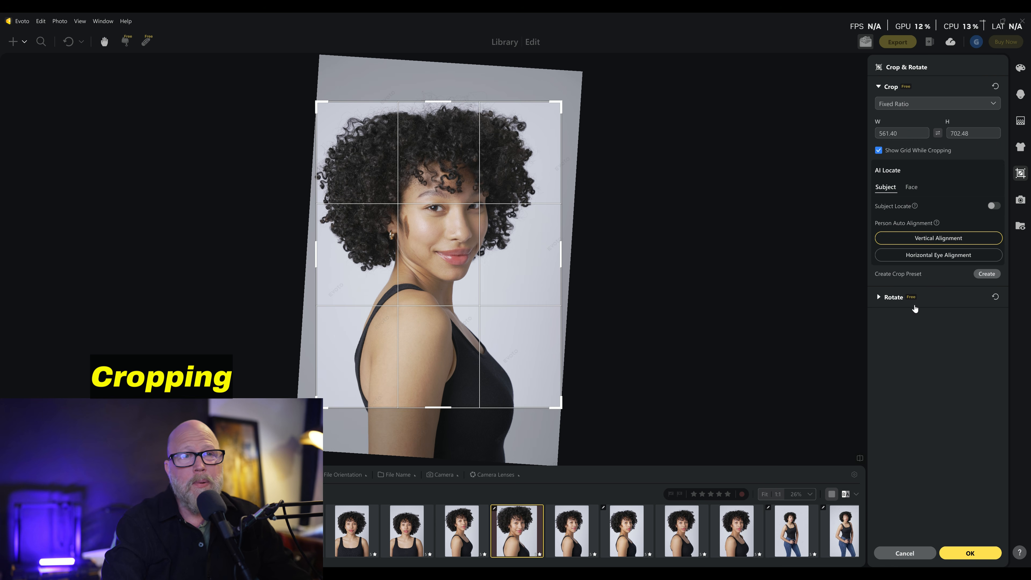
{"action": "left_click", "coordinate": [879, 299]}
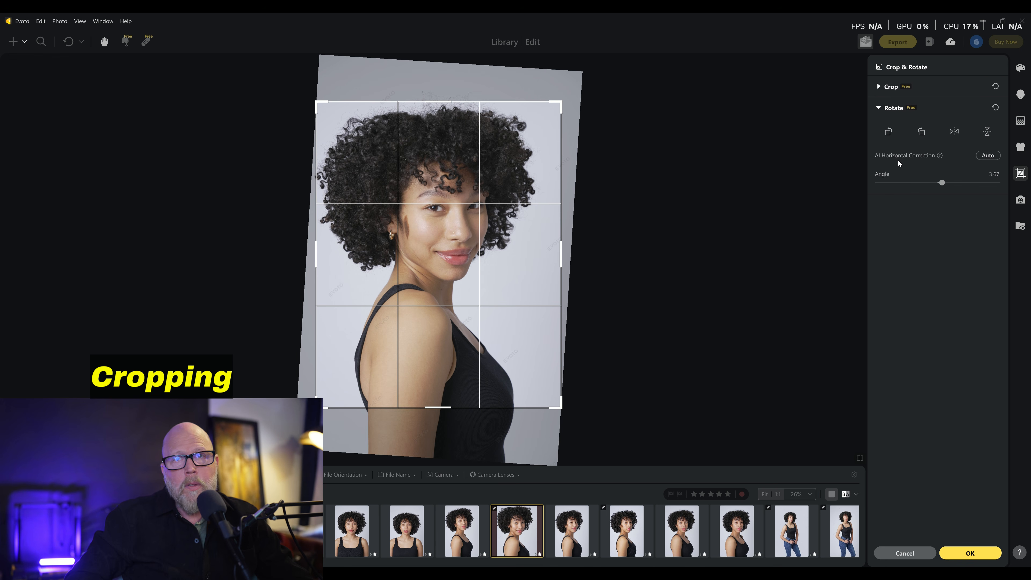
{"action": "left_click", "coordinate": [878, 108]}
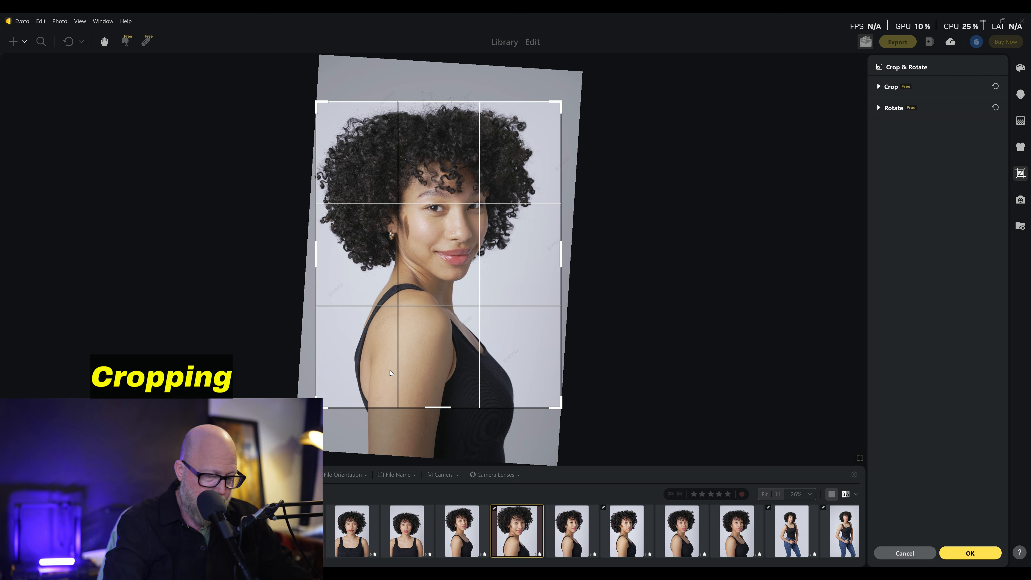
{"action": "key", "text": "Return"}
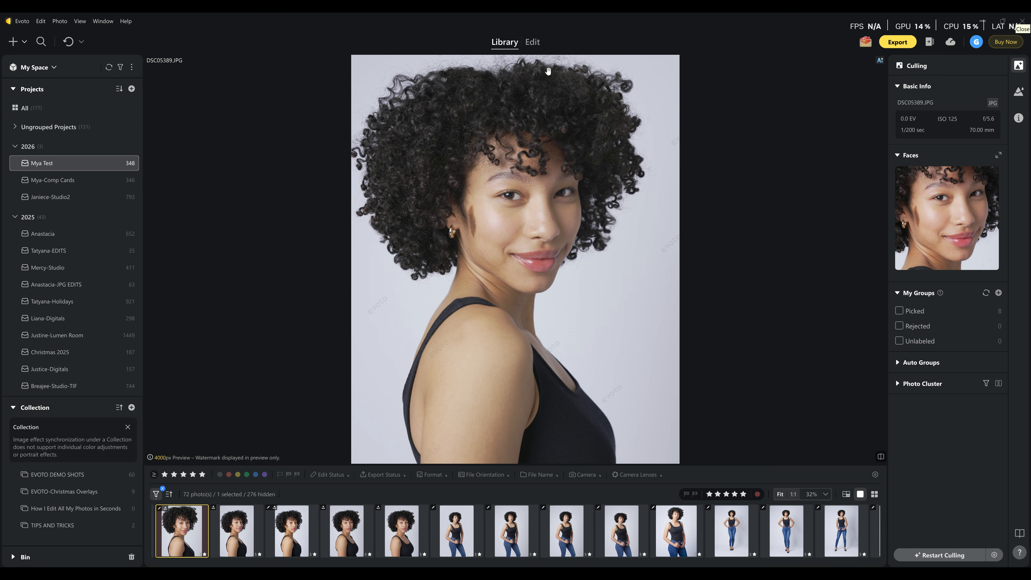
Return the cropped portrait to Edit mode and open the Healing Tool on the woman's cheek
{"action": "left_click", "coordinate": [532, 42]}
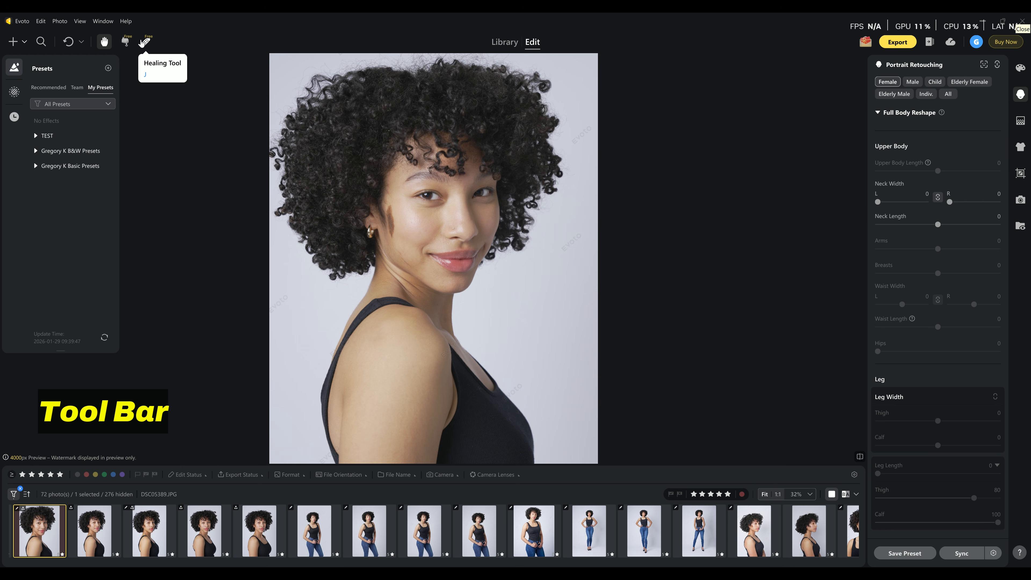
{"action": "left_click", "coordinate": [144, 42]}
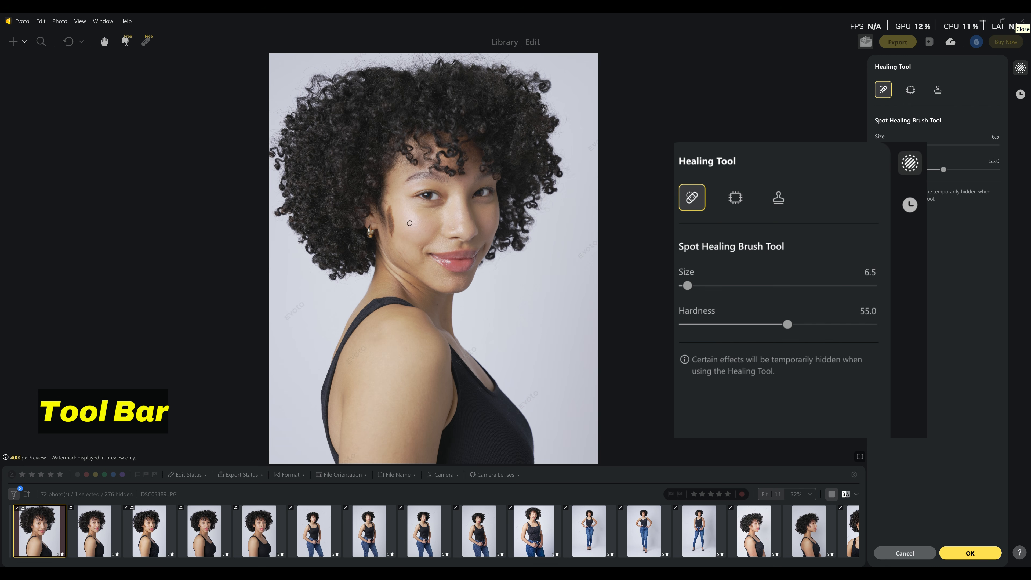
{"action": "scroll", "coordinate": [408, 226], "scroll_direction": "up", "scroll_amount": 3}
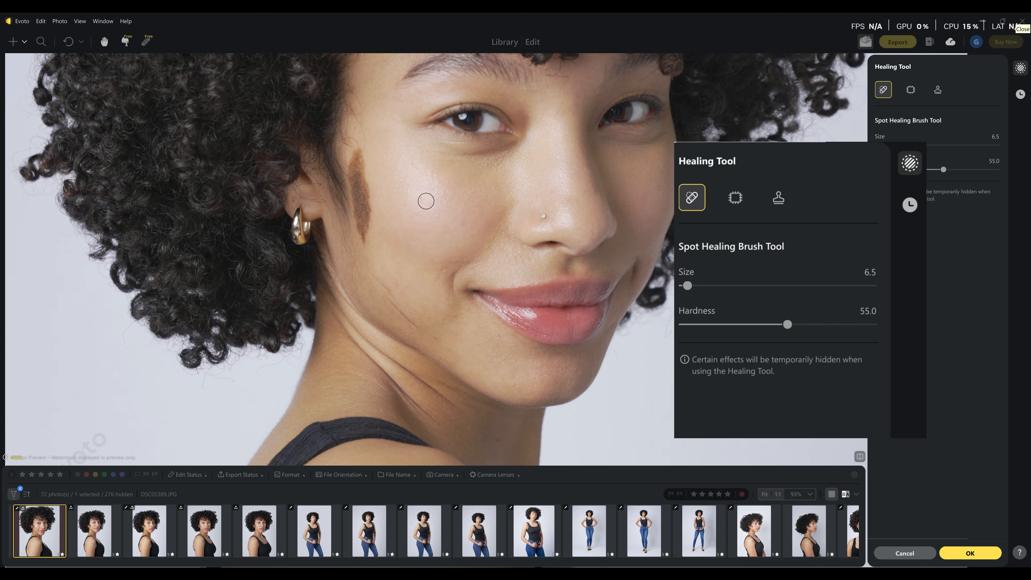
Remove the small cheek blemish using the Spot Healing Brush at size 4.8 and hardness 55
{"action": "key", "text": "bracketleft"}
{"action": "key", "text": "bracketleft"}
{"action": "key", "text": "bracketleft"}
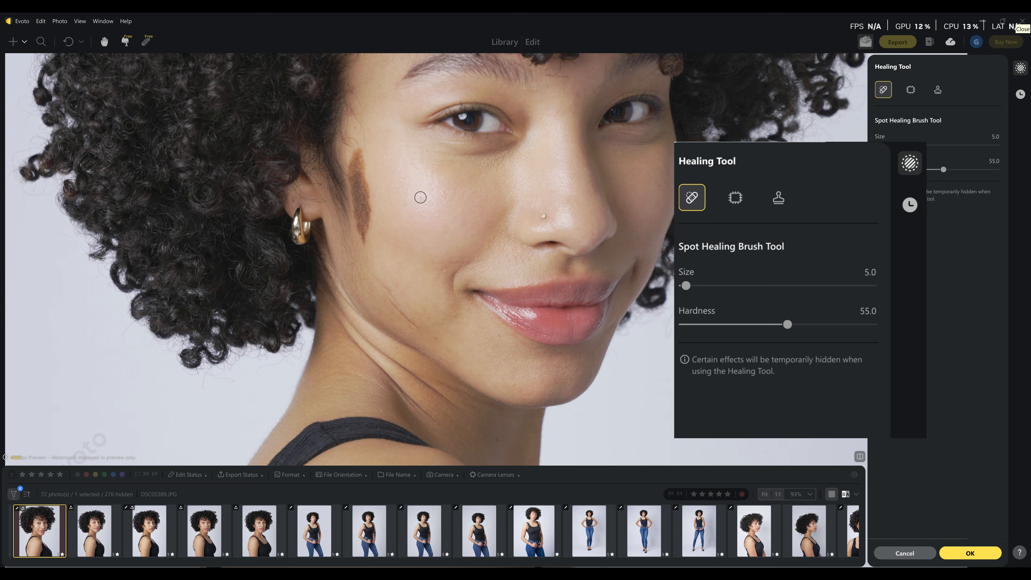
{"action": "left_click", "coordinate": [420, 198]}
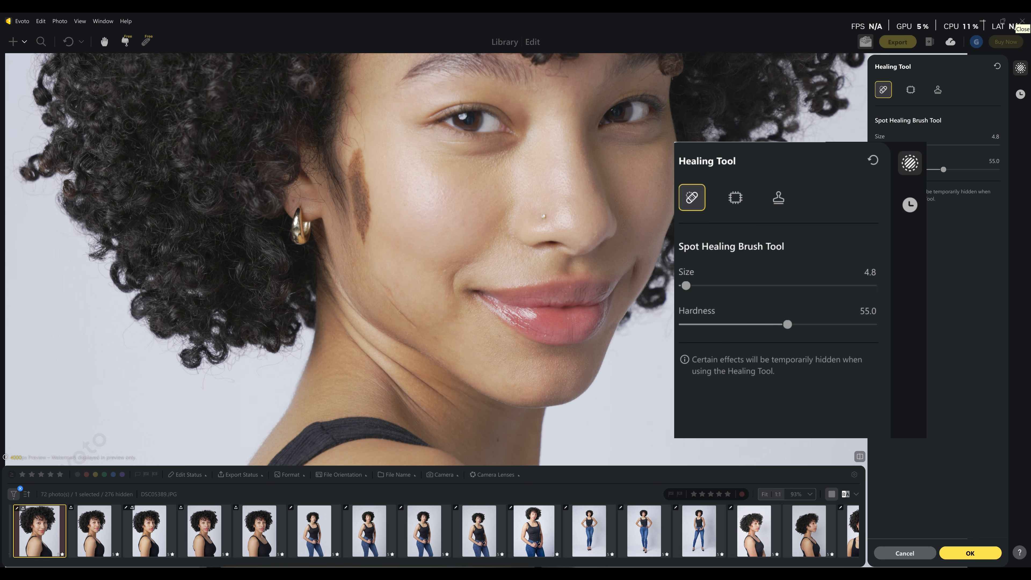
Undo the spot healing, try patching the cheek blemish with the Patch Tool in Source mode, and undo the patch
{"action": "left_click", "coordinate": [727, 207]}
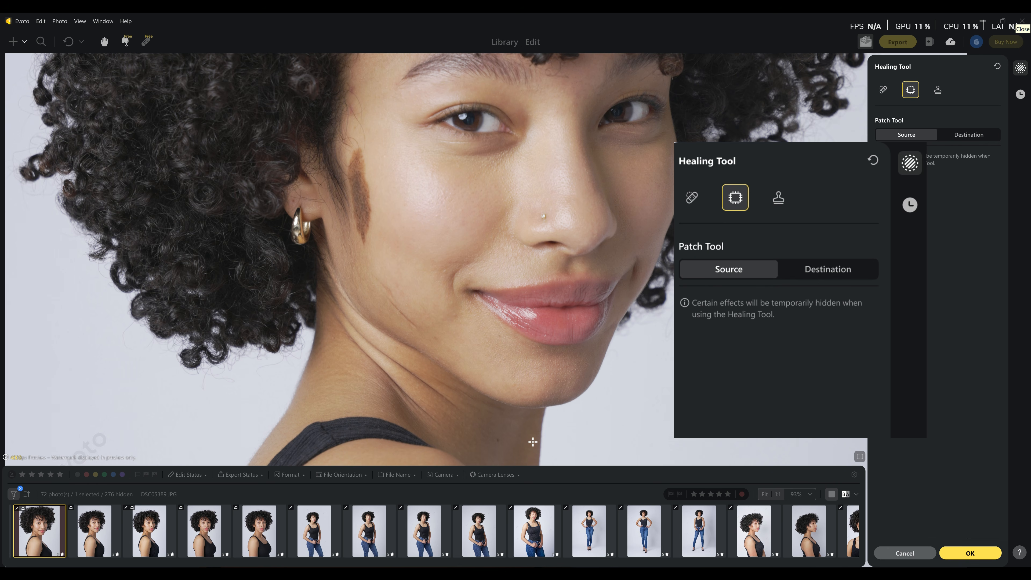
{"action": "key", "text": "ctrl+z"}
{"action": "left_click_drag", "start_coordinate": [431, 216], "coordinate": [431, 216]}
{"action": "scroll", "coordinate": [422, 197], "scroll_direction": "up", "scroll_amount": 5}
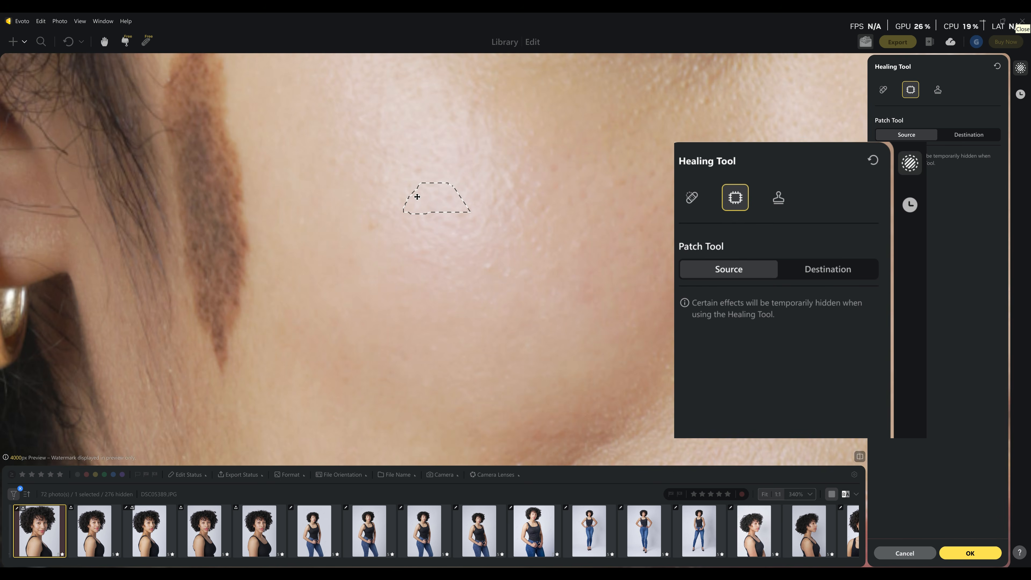
{"action": "scroll", "coordinate": [418, 196], "scroll_direction": "down", "scroll_amount": 2}
{"action": "key", "text": "ctrl+z"}
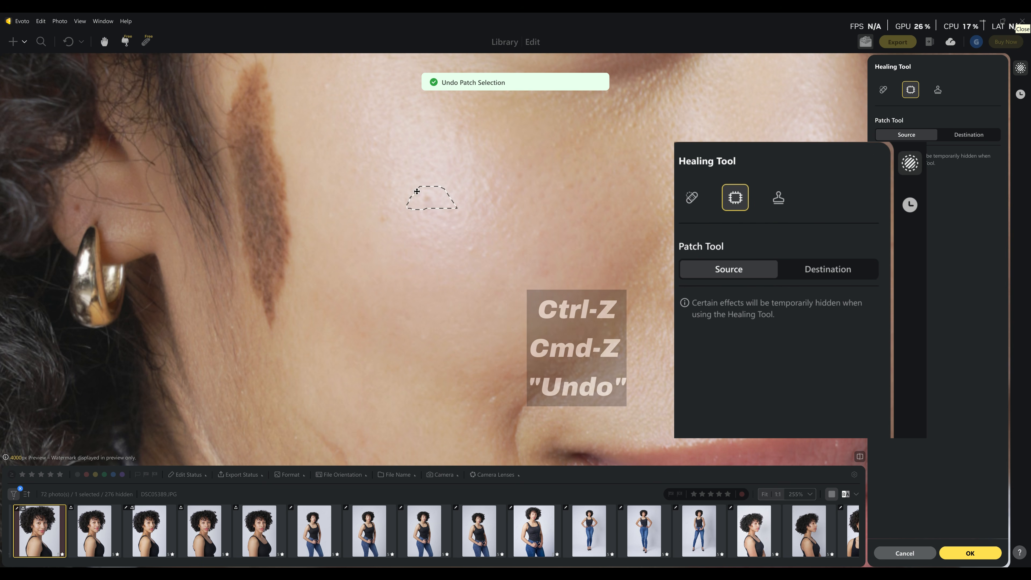
Patch the outlined cheek blemish again from the clean skin just above it, and undo the patch selection
{"action": "left_click_drag", "start_coordinate": [445, 197], "coordinate": [422, 170]}
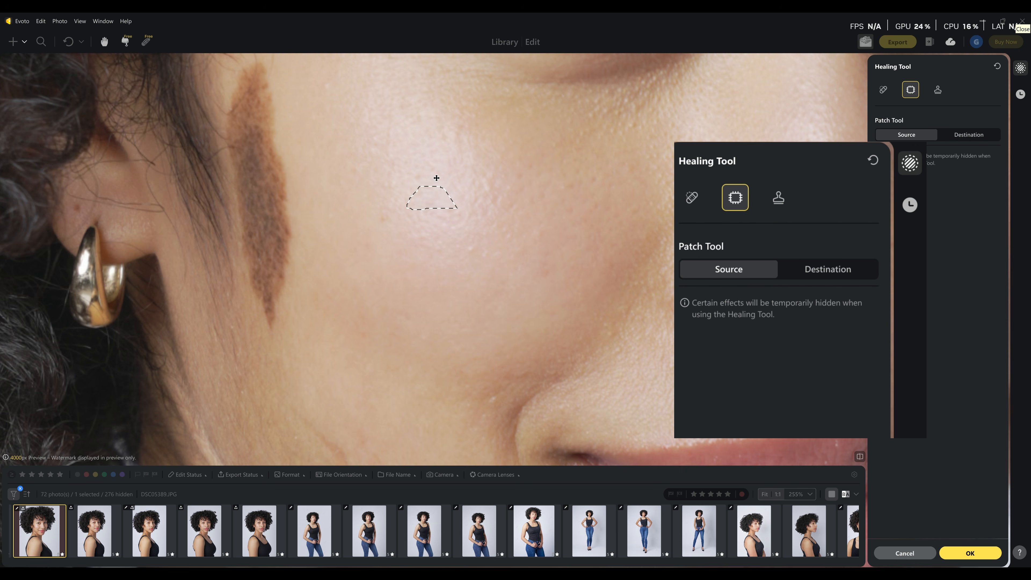
{"action": "left_click", "coordinate": [509, 249]}
{"action": "key", "text": "ctrl+z"}
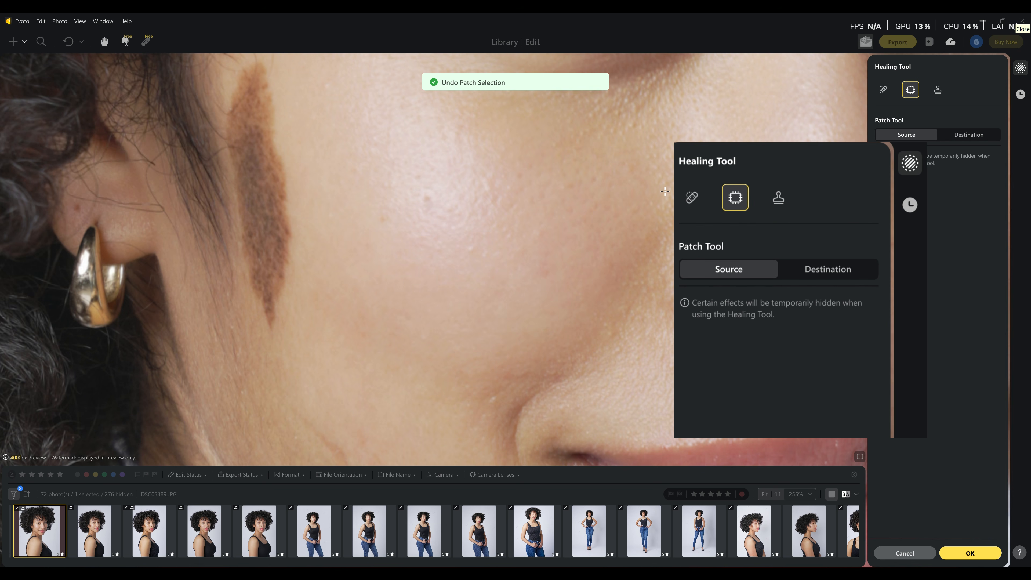
Retouch the cheek blemish using the Clone Stamp at size 4.8, hardness 0 and opacity 100, and apply the healing edits
{"action": "left_click", "coordinate": [779, 198]}
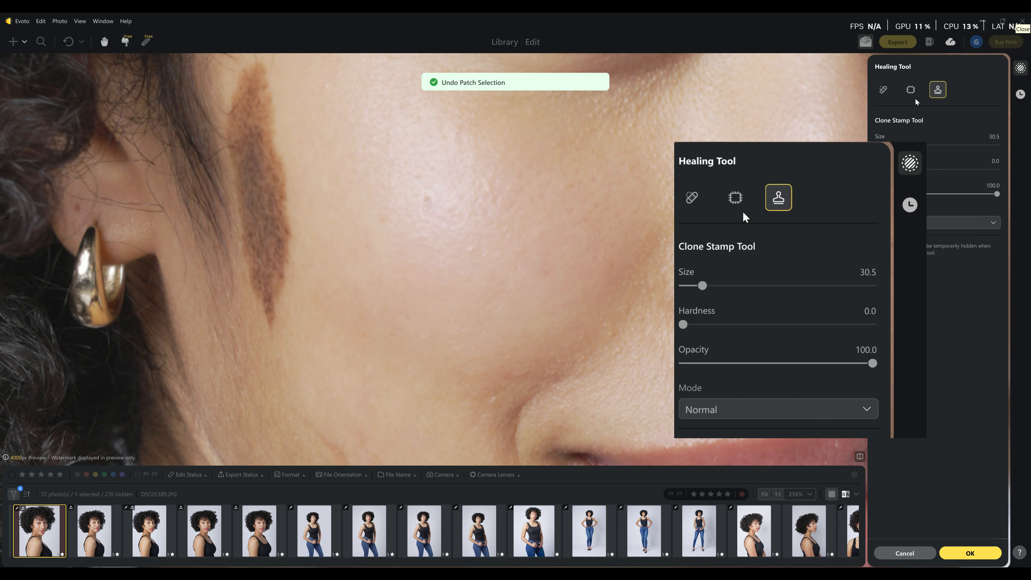
{"action": "key", "text": "bracketleft"}
{"action": "key", "text": "bracketleft"}
{"action": "key", "text": "bracketleft"}
{"action": "key", "text": "bracketleft"}
{"action": "key", "text": "bracketleft"}
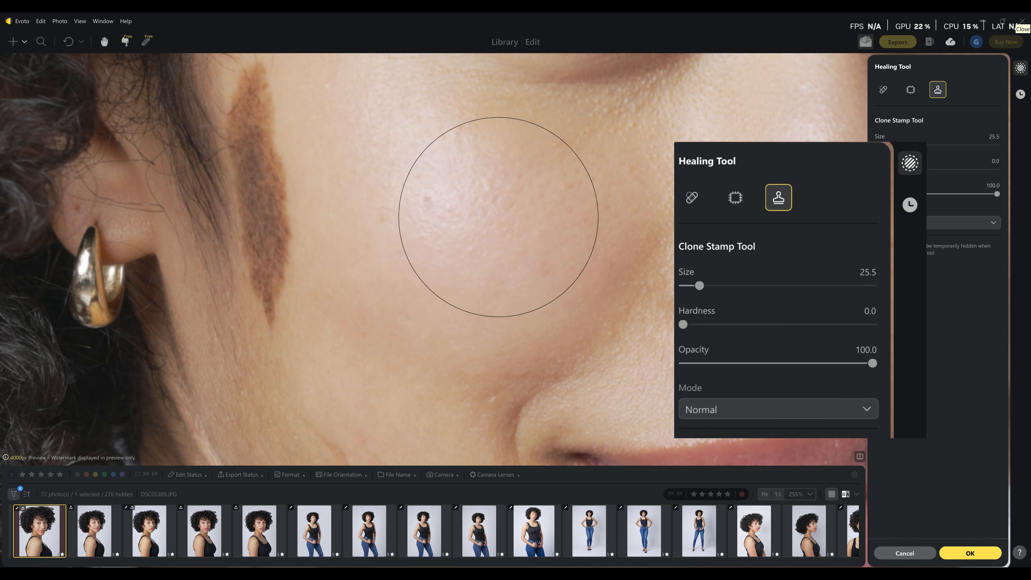
{"action": "key", "text": "bracketleft"}
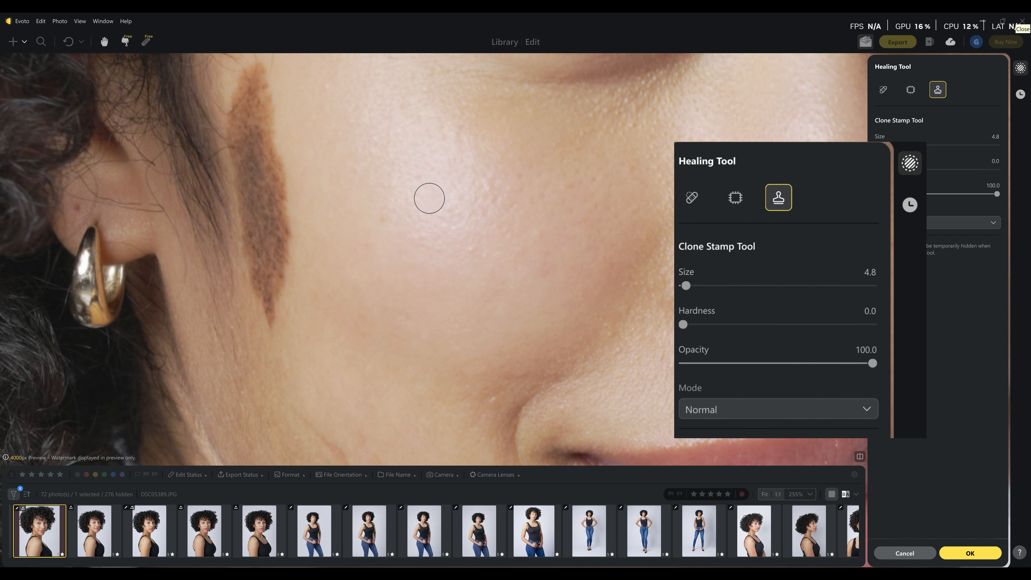
{"action": "left_click", "coordinate": [437, 207]}
{"action": "left_click", "coordinate": [954, 551]}
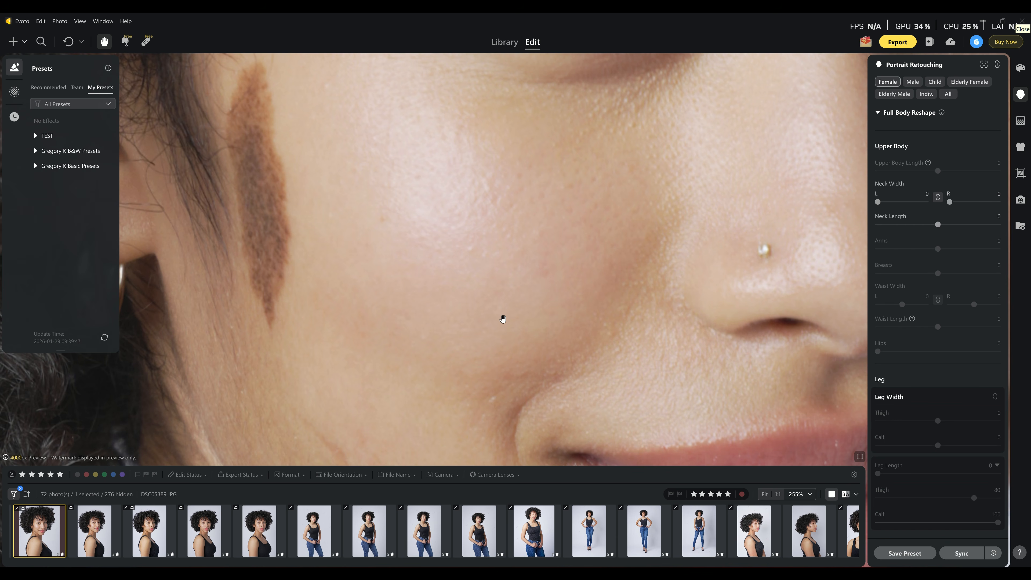
Open the full-length satin-dress portrait from the EVOTO DEMO SHOTS collection for editing
{"action": "scroll", "coordinate": [503, 319], "scroll_direction": "down", "scroll_amount": 10}
{"action": "left_click_drag", "start_coordinate": [342, 338], "coordinate": [328, 293]}
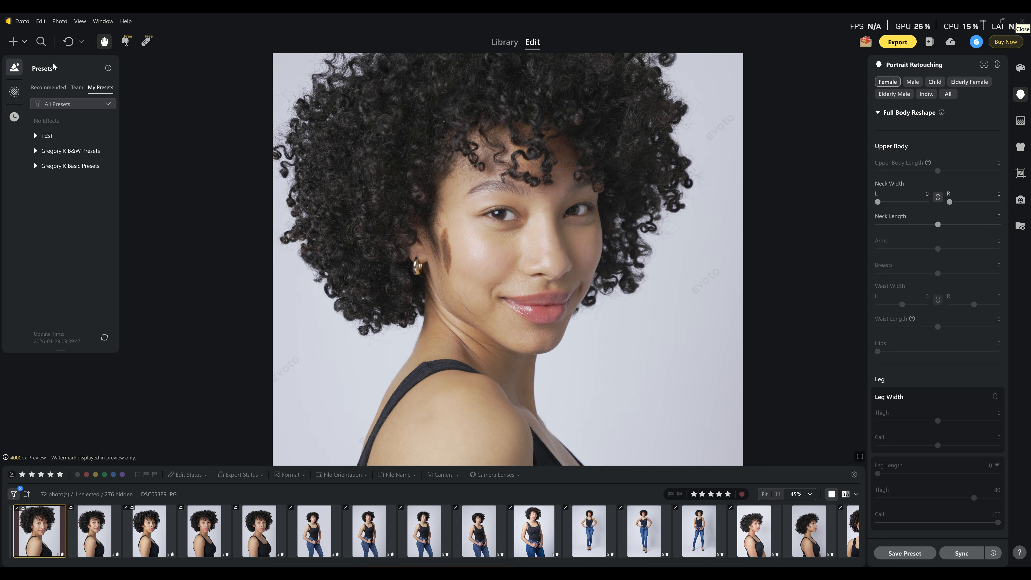
{"action": "left_click", "coordinate": [504, 42]}
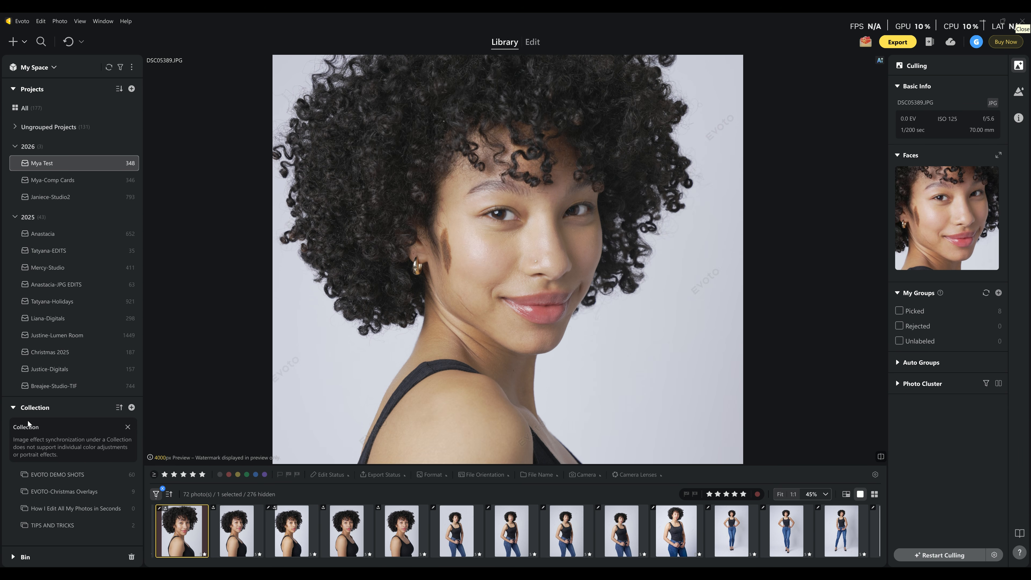
{"action": "left_click", "coordinate": [49, 475]}
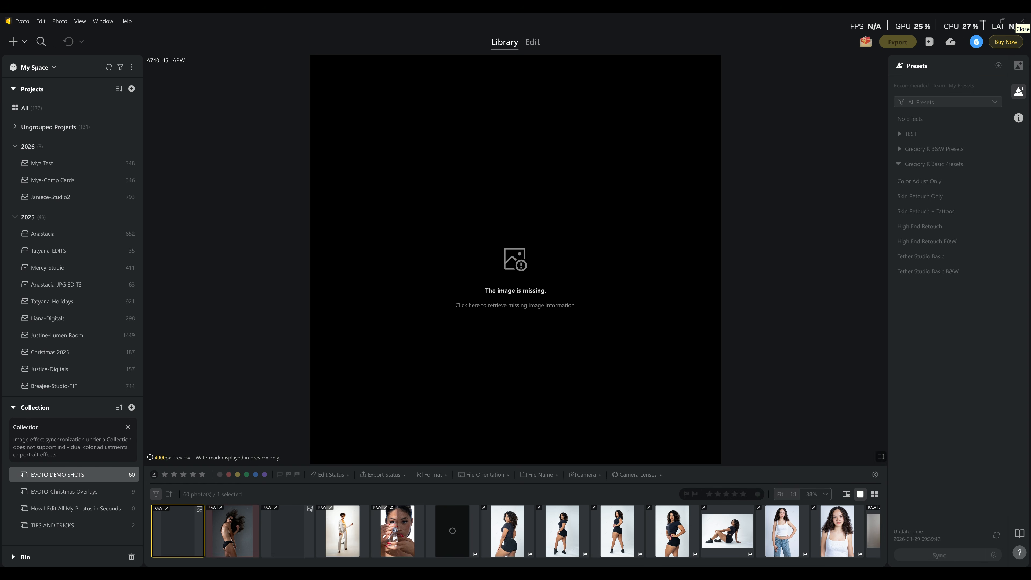
{"action": "left_click_drag", "start_coordinate": [239, 563], "coordinate": [372, 563]}
{"action": "left_click", "coordinate": [617, 531]}
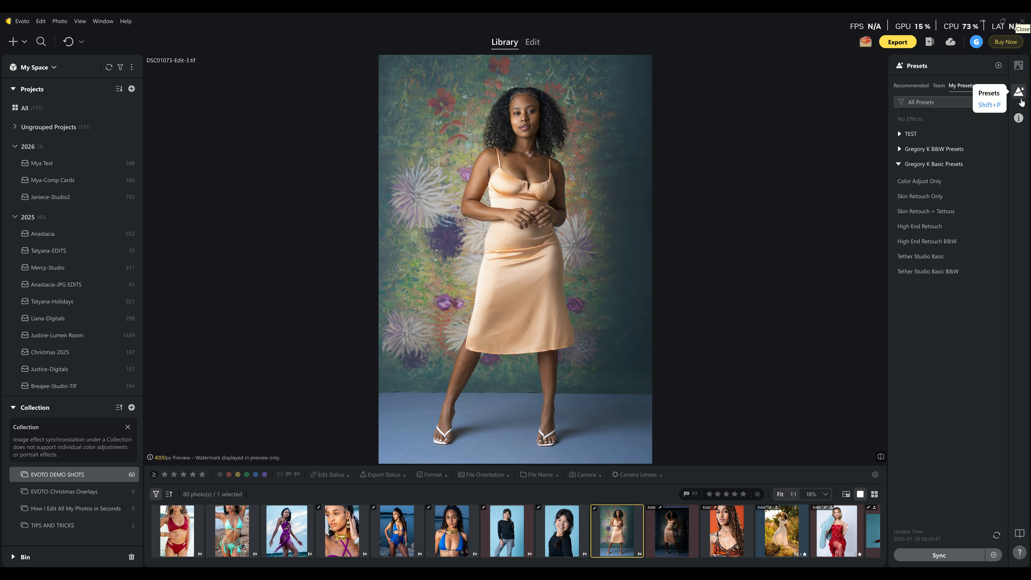
{"action": "left_click", "coordinate": [533, 42]}
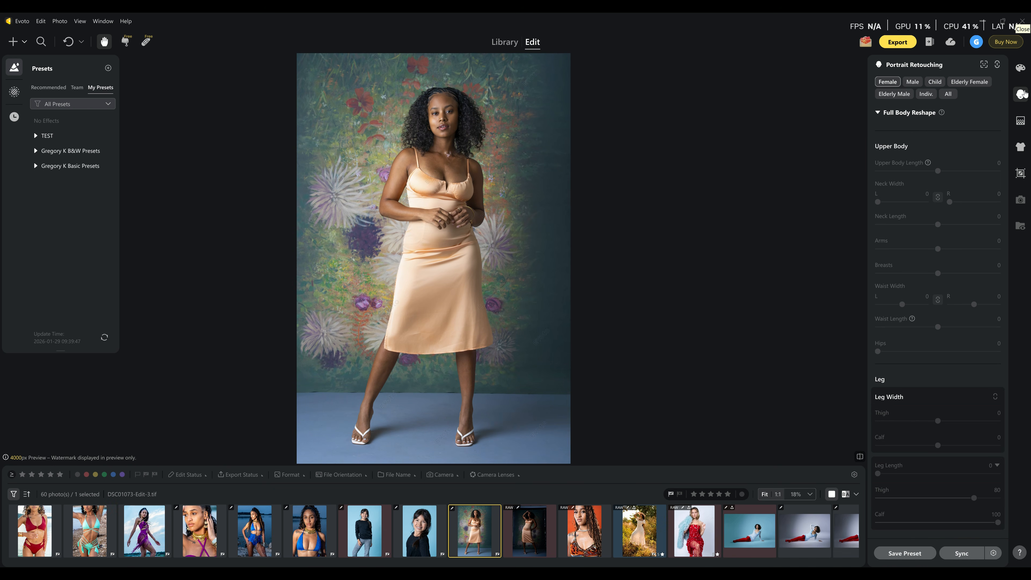
Compare the background with Distractions Removal off and on, leave it enabled, and inspect the seam between backdrop and floor
{"action": "left_click", "coordinate": [1021, 122]}
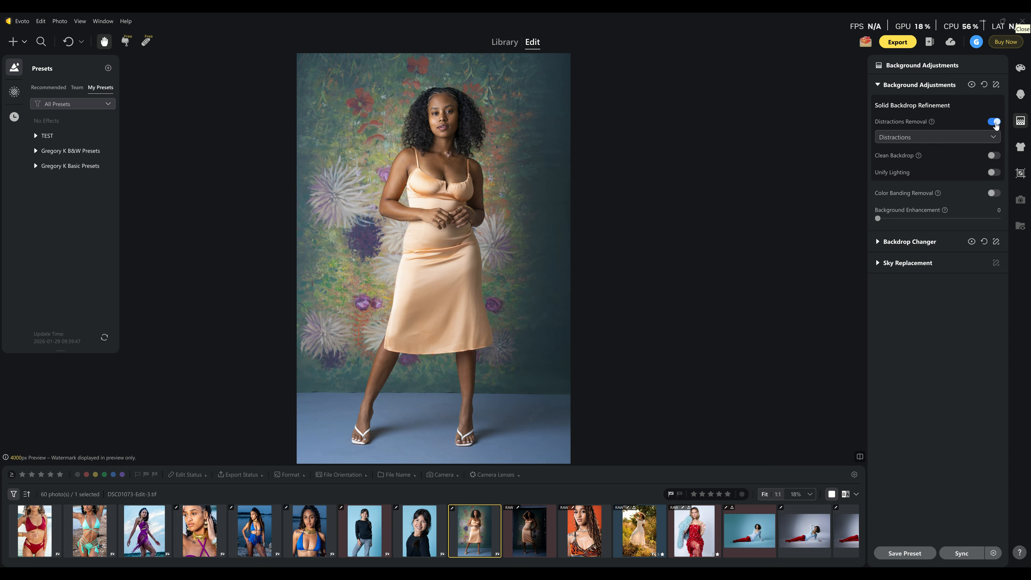
{"action": "left_click", "coordinate": [994, 121]}
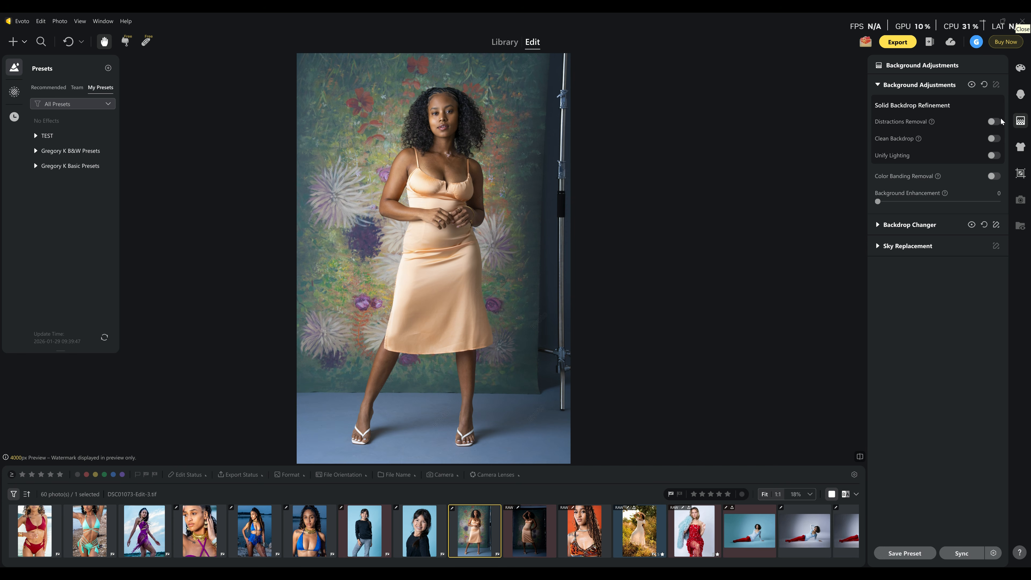
{"action": "left_click", "coordinate": [990, 121]}
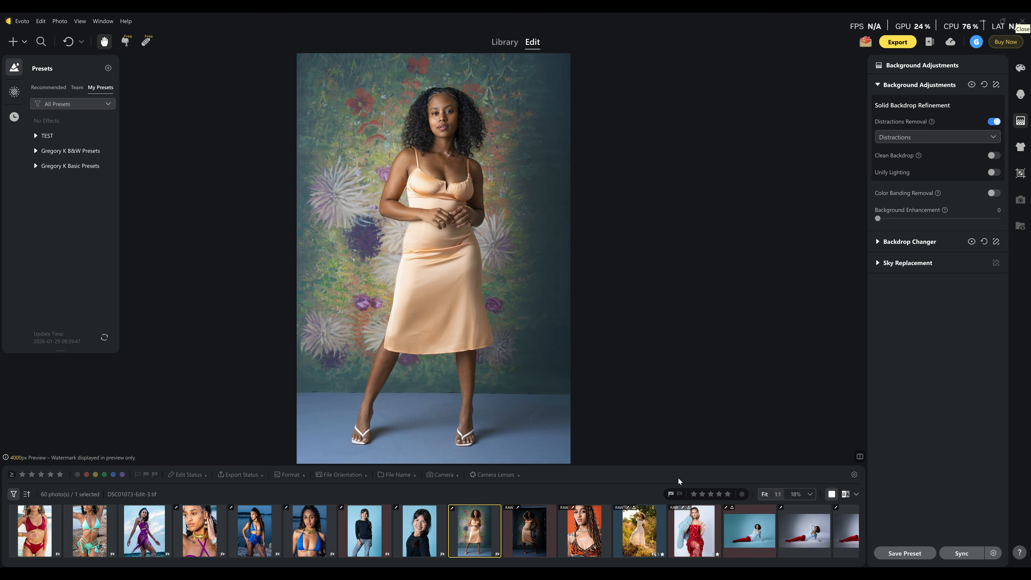
{"action": "scroll", "coordinate": [332, 396], "scroll_direction": "up", "scroll_amount": 5}
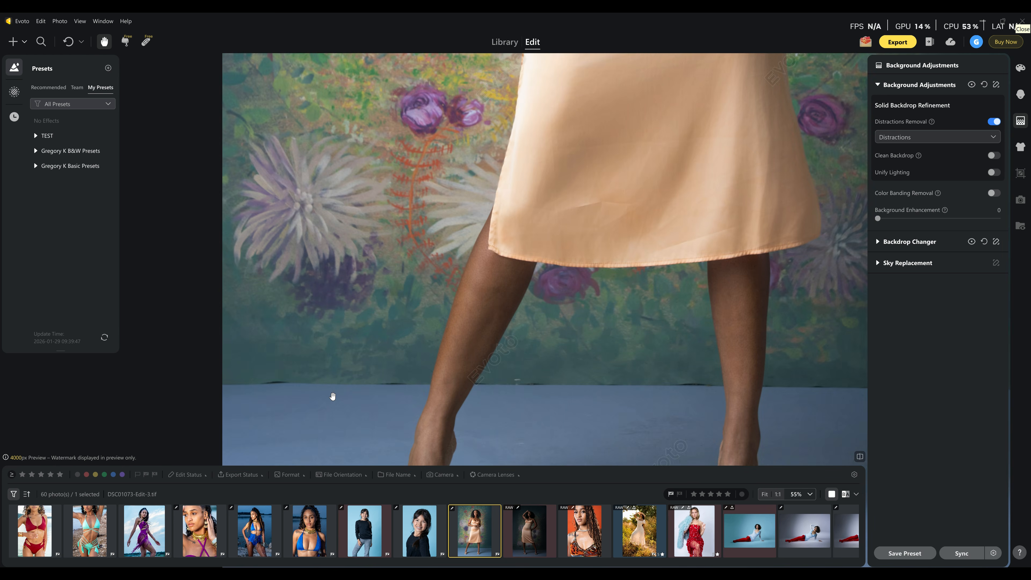
{"action": "left_click_drag", "start_coordinate": [311, 380], "coordinate": [389, 310]}
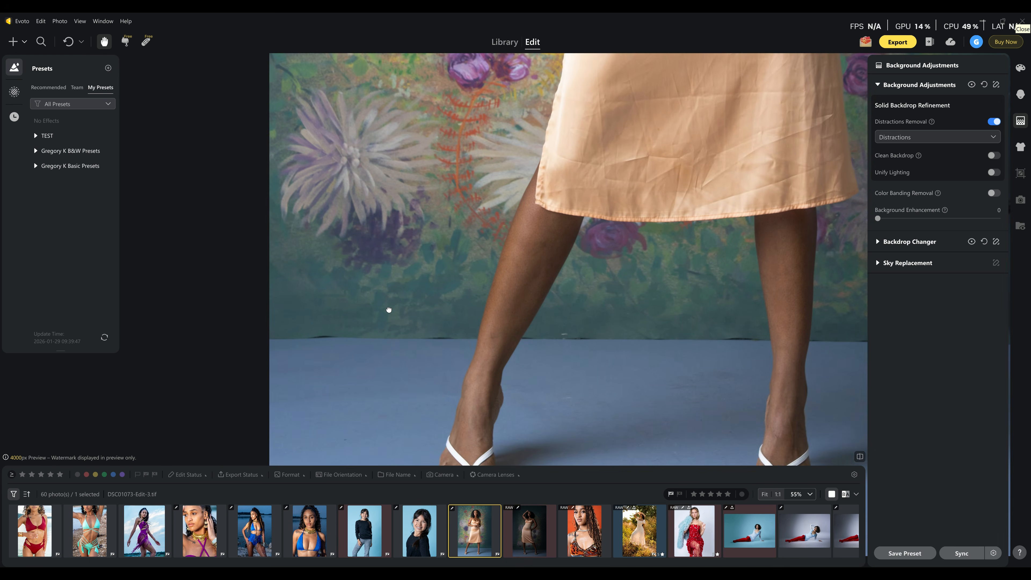
{"action": "scroll", "coordinate": [336, 366], "scroll_direction": "down", "scroll_amount": 5}
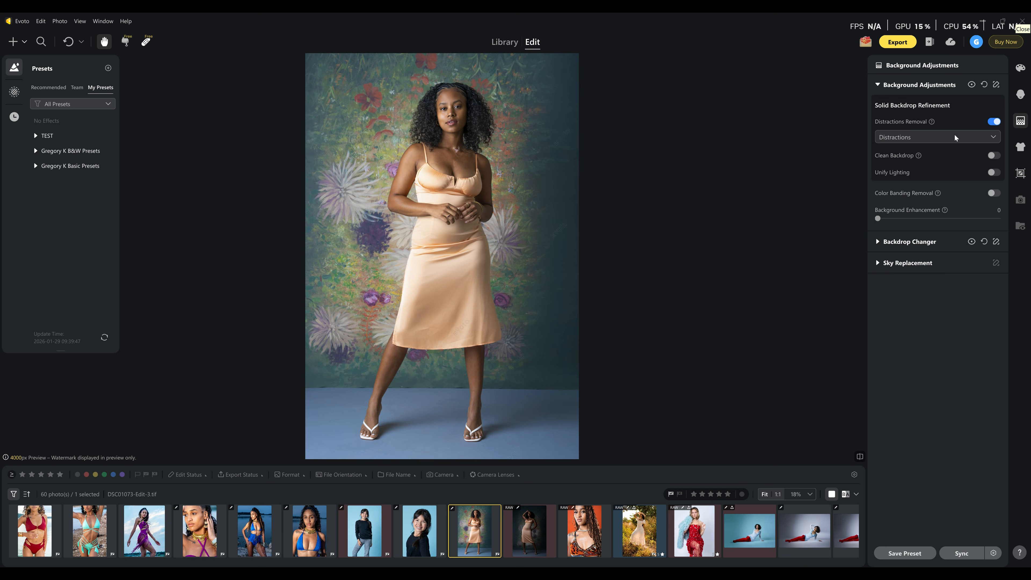
Heal the dark gaps along the backdrop's lower edge beside the subject's leg with the Spot Healing Brush at size 8.1 and hardness 55
{"action": "left_click", "coordinate": [884, 89]}
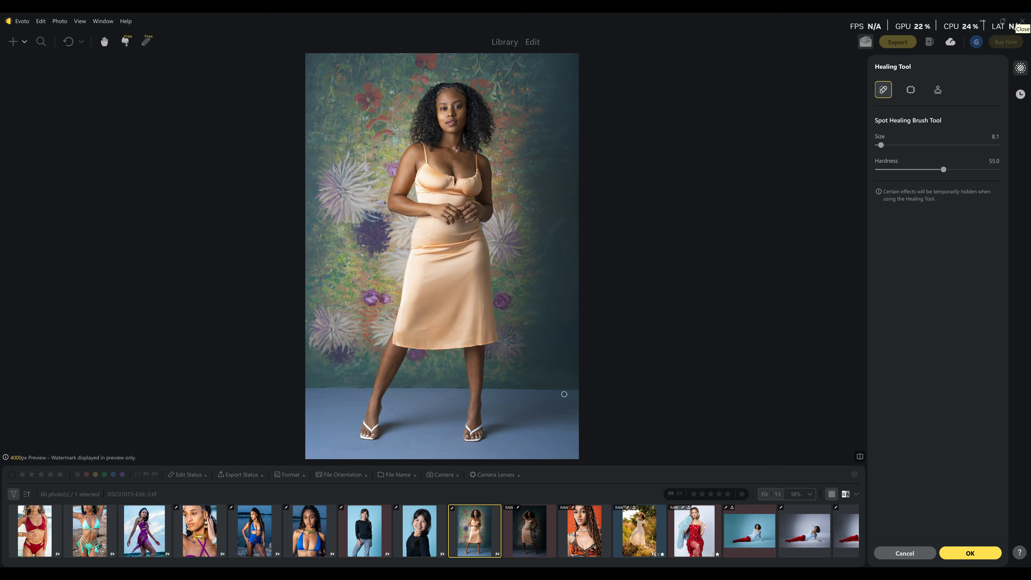
{"action": "scroll", "coordinate": [294, 399], "scroll_direction": "up", "scroll_amount": 5}
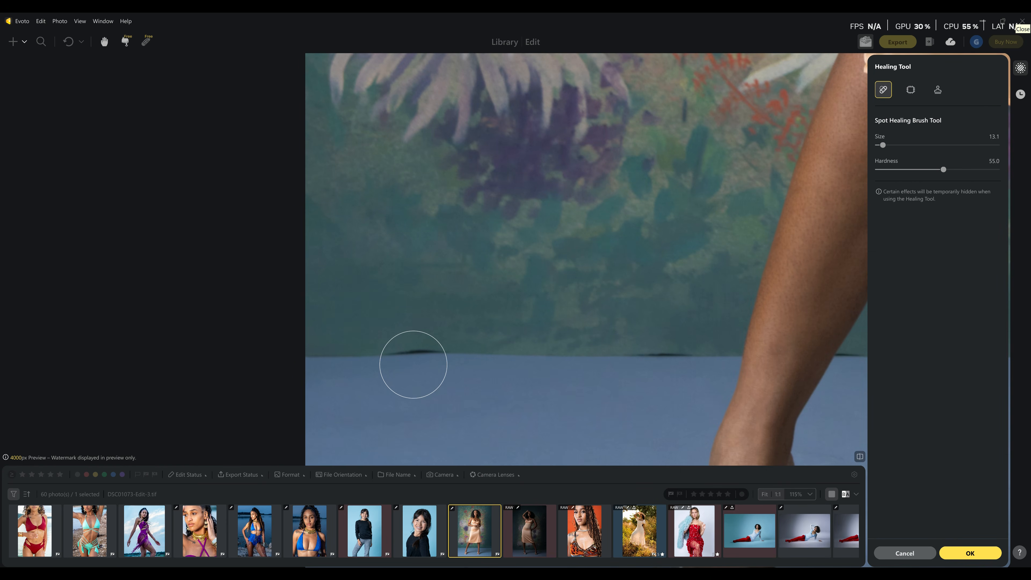
{"action": "key", "text": "bracketleft"}
{"action": "key", "text": "bracketleft"}
{"action": "key", "text": "bracketleft"}
{"action": "key", "text": "bracketleft"}
{"action": "key", "text": "bracketleft"}
{"action": "left_click_drag", "start_coordinate": [457, 353], "coordinate": [405, 353]}
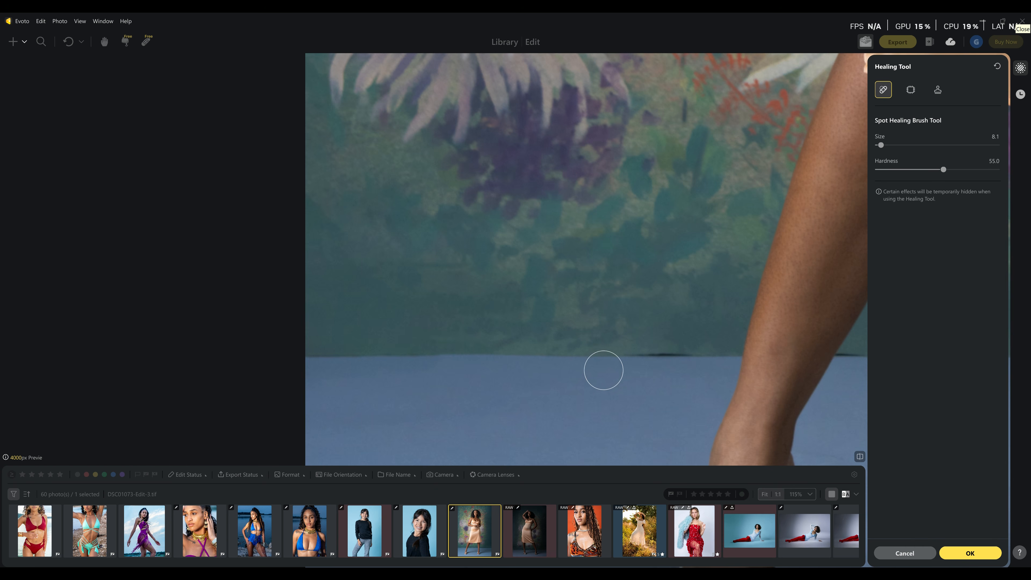
{"action": "left_click_drag", "start_coordinate": [690, 357], "coordinate": [622, 358]}
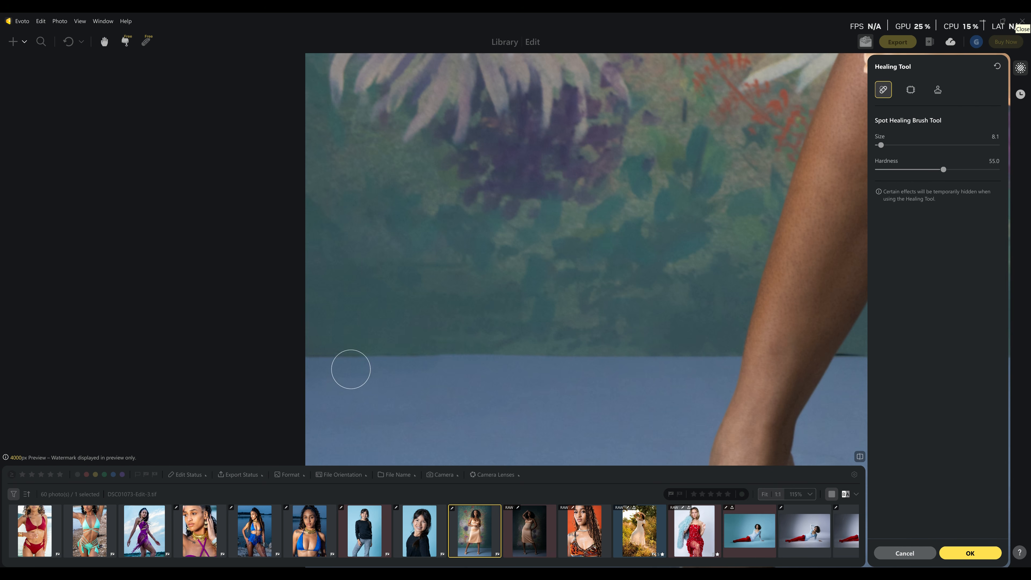
Remove the small white mark and dark gap at the backdrop's lower edge between the legs with the Spot Healing Brush
{"action": "key", "text": "h"}
{"action": "left_click_drag", "start_coordinate": [753, 329], "coordinate": [142, 325]}
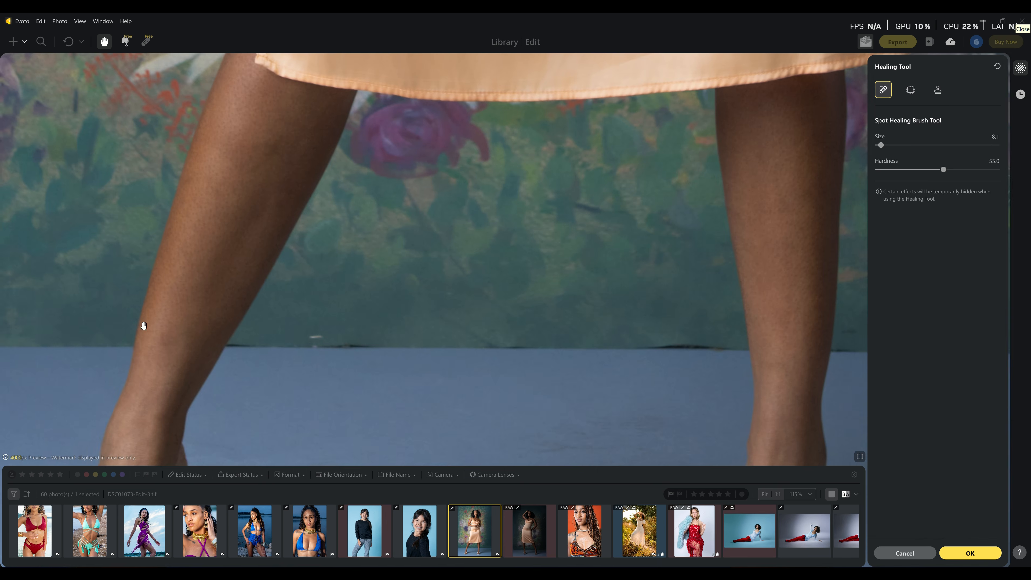
{"action": "left_click_drag", "start_coordinate": [607, 306], "coordinate": [274, 324]}
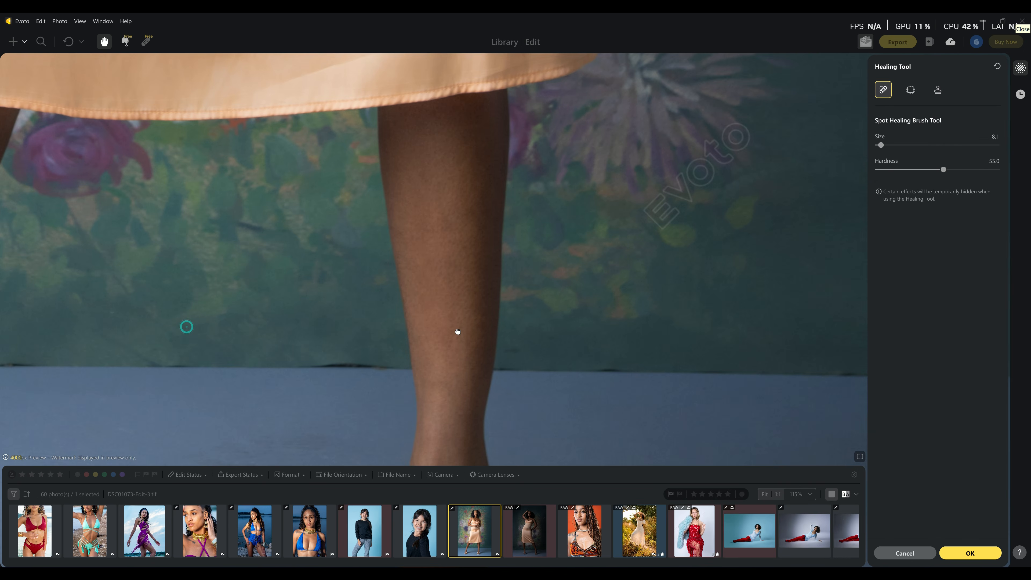
{"action": "left_click_drag", "start_coordinate": [458, 332], "coordinate": [520, 331]}
{"action": "key", "text": "h"}
{"action": "left_click", "coordinate": [320, 359]}
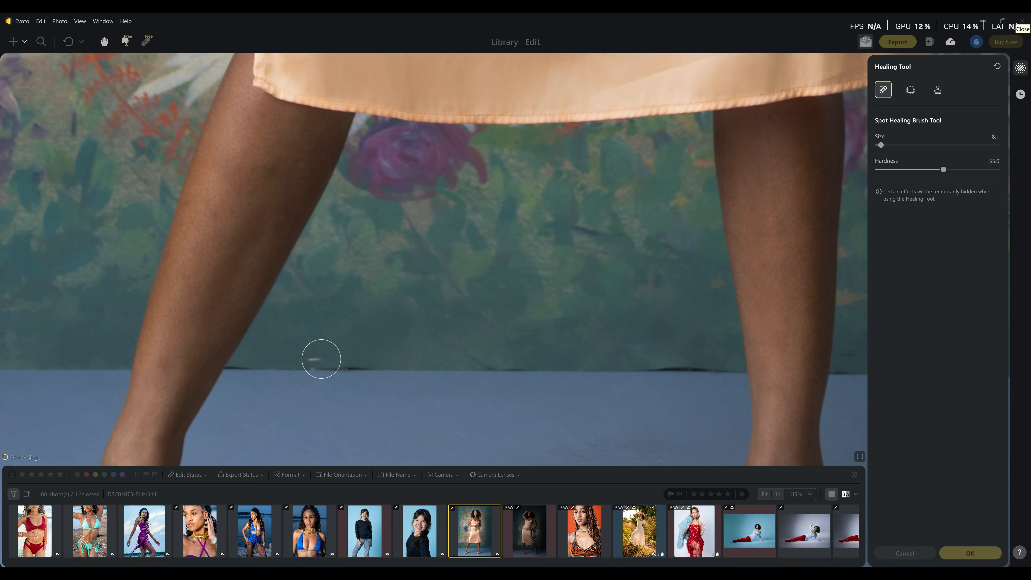
{"action": "left_click", "coordinate": [329, 369]}
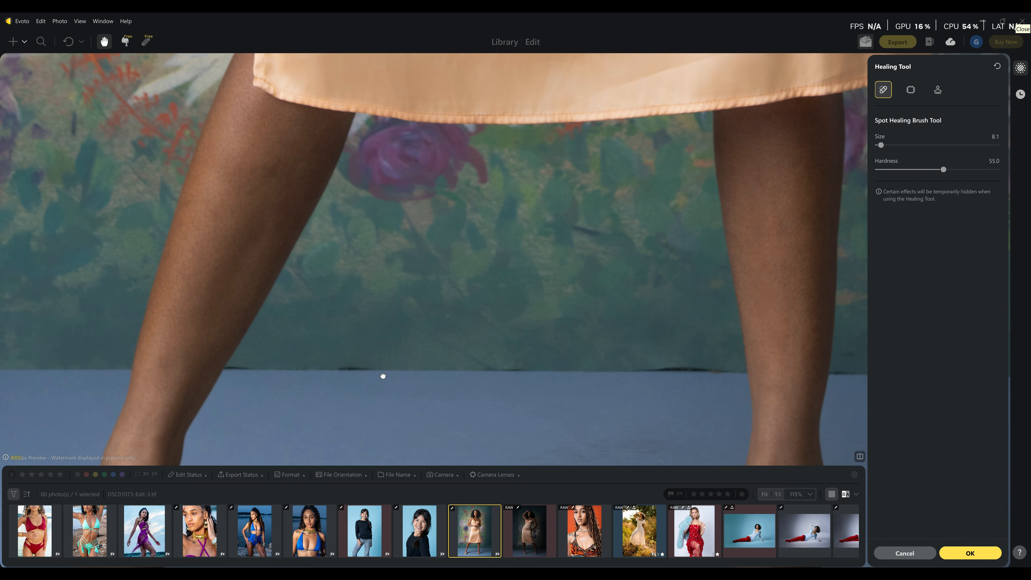
Examine the dark side of the painted backdrop beside the dress and upper body at several zoom levels
{"action": "left_click_drag", "start_coordinate": [398, 374], "coordinate": [412, 374]}
{"action": "left_click_drag", "start_coordinate": [615, 352], "coordinate": [357, 345]}
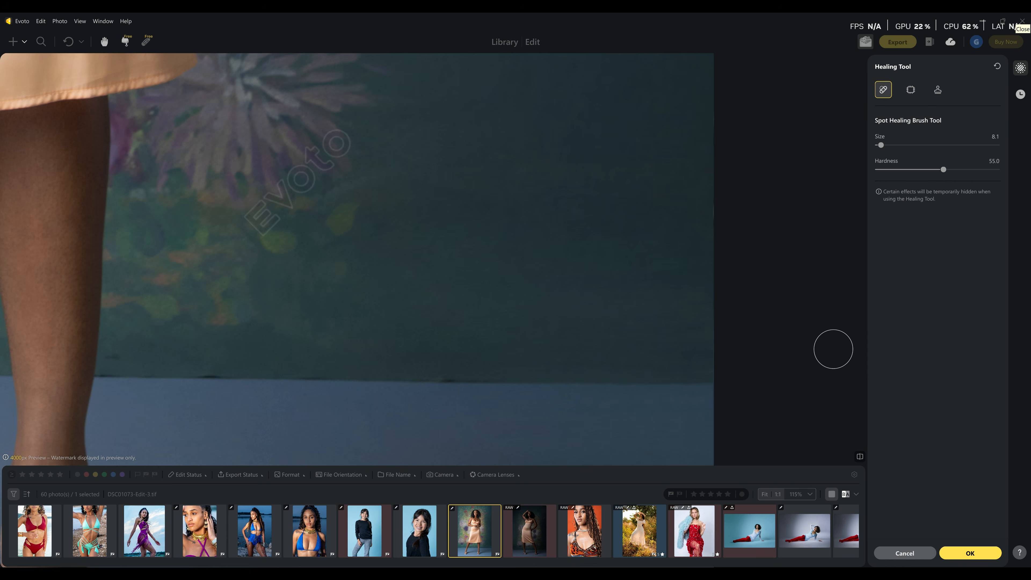
{"action": "key", "text": "h"}
{"action": "left_click_drag", "start_coordinate": [532, 233], "coordinate": [610, 565]}
{"action": "left_click_drag", "start_coordinate": [634, 17], "coordinate": [634, 30]}
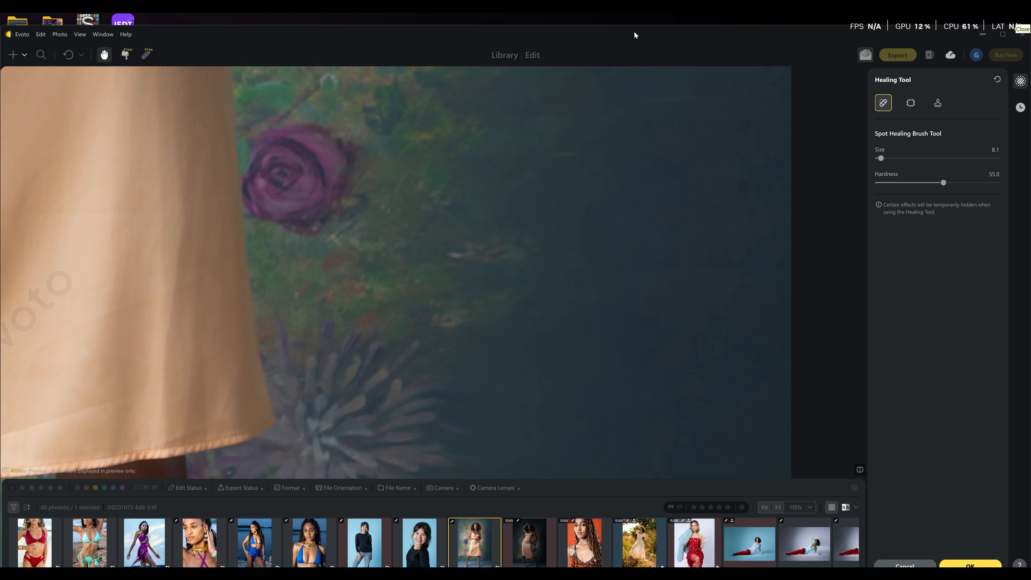
{"action": "key", "text": "h"}
{"action": "key", "text": "ctrl+minus"}
{"action": "key", "text": "ctrl+minus"}
{"action": "key", "text": "ctrl+minus"}
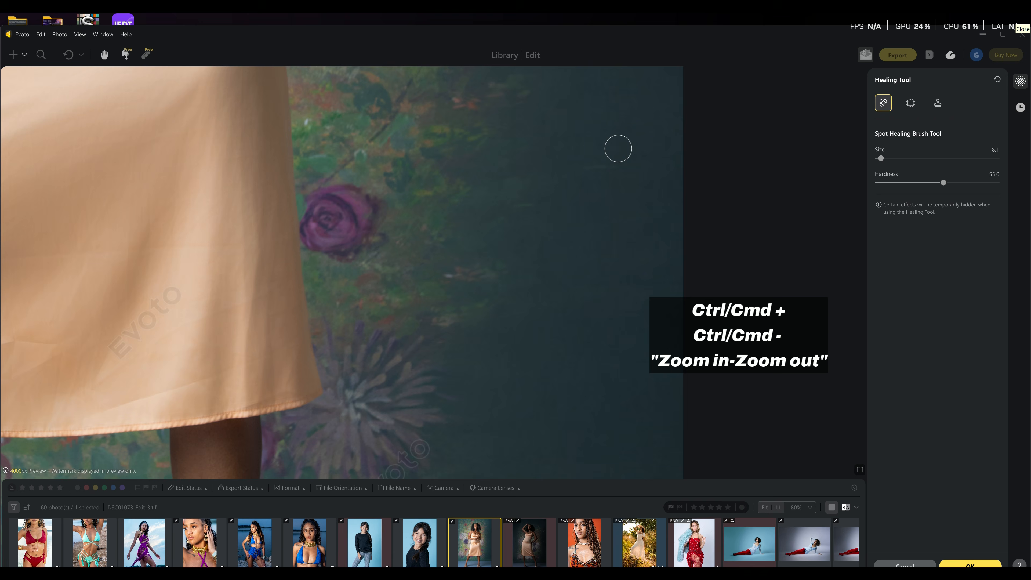
{"action": "key", "text": "ctrl+minus"}
{"action": "key", "text": "ctrl+minus"}
{"action": "key", "text": "ctrl+minus"}
{"action": "key", "text": "ctrl+plus"}
{"action": "key", "text": "ctrl+plus"}
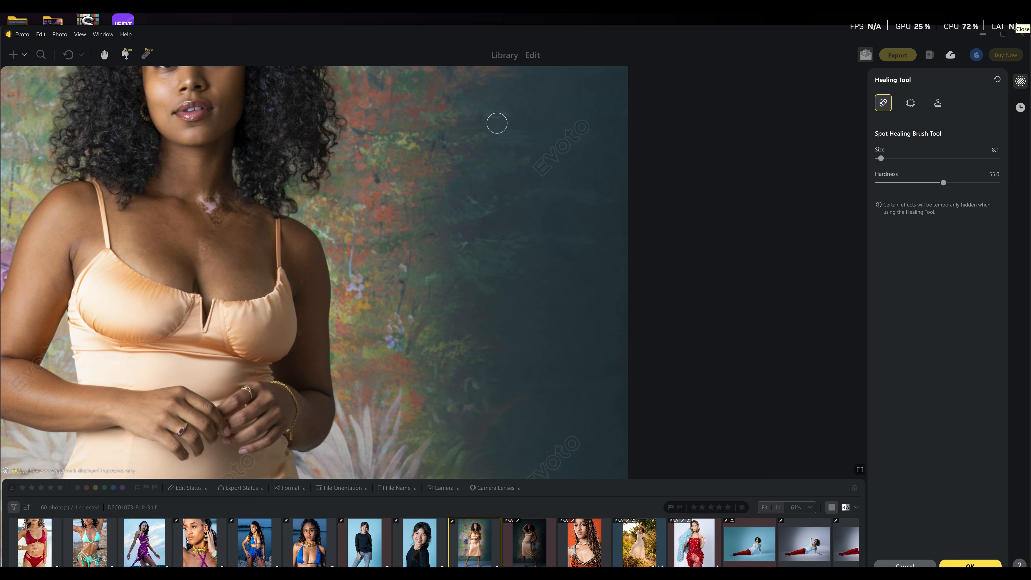
Clone the red and green foliage onto the dark backdrop beside the subject using the Clone Stamp at size 20.6, hardness 0 and opacity 100
{"action": "left_click", "coordinate": [940, 104]}
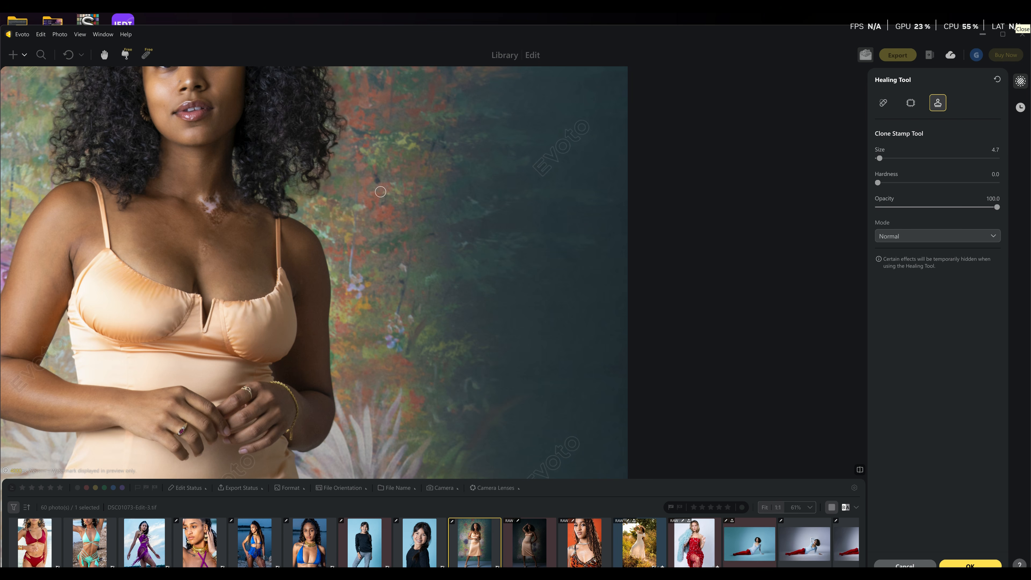
{"action": "key", "text": "bracketright"}
{"action": "key", "text": "bracketright"}
{"action": "key", "text": "bracketright"}
{"action": "key", "text": "bracketright"}
{"action": "key", "text": "bracketright"}
{"action": "key", "text": "bracketright"}
{"action": "key", "text": "bracketright"}
{"action": "key", "text": "bracketright"}
{"action": "key", "text": "bracketright"}
{"action": "key", "text": "bracketright"}
{"action": "key", "text": "bracketright"}
{"action": "left_click", "coordinate": [424, 167], "text": "alt"}
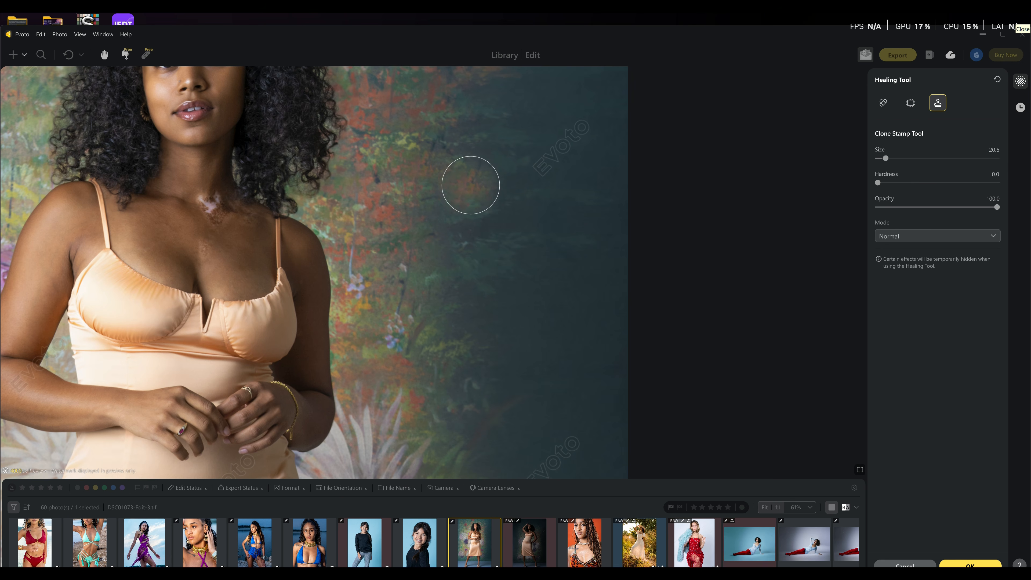
{"action": "mouse_move", "coordinate": [464, 177]}
{"action": "left_mouse_down"}
{"action": "mouse_move", "coordinate": [459, 216]}
{"action": "mouse_move", "coordinate": [512, 210]}
{"action": "mouse_move", "coordinate": [491, 192]}
{"action": "mouse_move", "coordinate": [506, 175]}
{"action": "mouse_move", "coordinate": [476, 161]}
{"action": "mouse_move", "coordinate": [484, 134]}
{"action": "mouse_move", "coordinate": [516, 203]}
{"action": "mouse_move", "coordinate": [483, 225]}
{"action": "mouse_move", "coordinate": [526, 257]}
{"action": "mouse_move", "coordinate": [506, 269]}
{"action": "mouse_move", "coordinate": [463, 269]}
{"action": "left_mouse_up"}
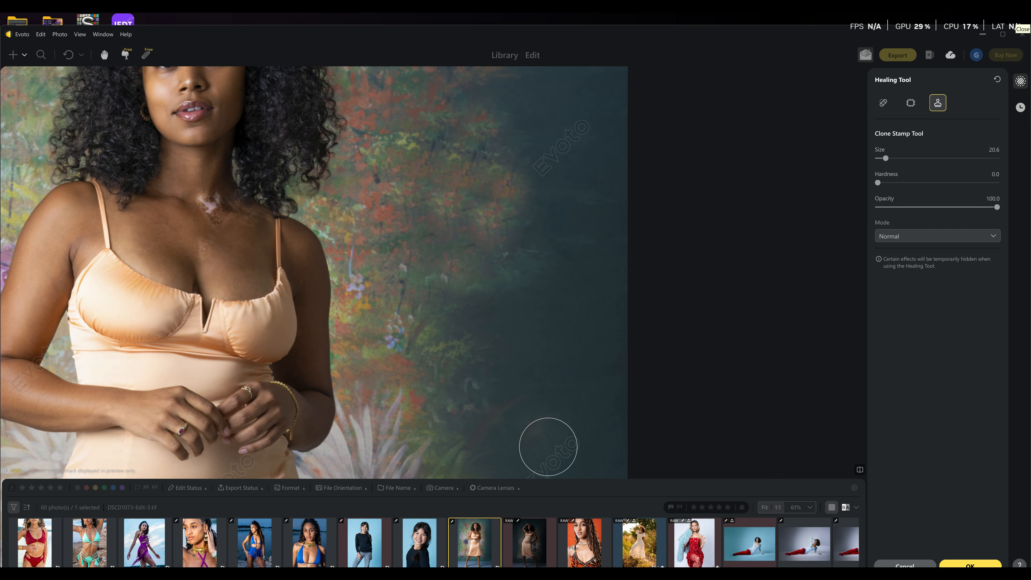
{"action": "mouse_move", "coordinate": [426, 365]}
{"action": "left_mouse_down"}
{"action": "mouse_move", "coordinate": [488, 244]}
{"action": "mouse_move", "coordinate": [423, 165]}
{"action": "mouse_move", "coordinate": [495, 355]}
{"action": "left_mouse_up"}
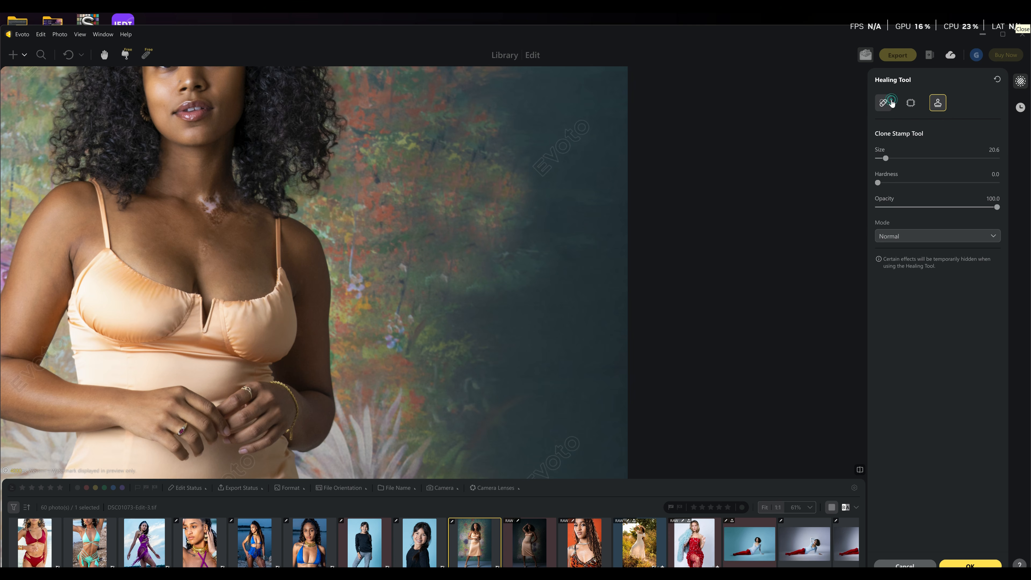
{"action": "left_click", "coordinate": [884, 103]}
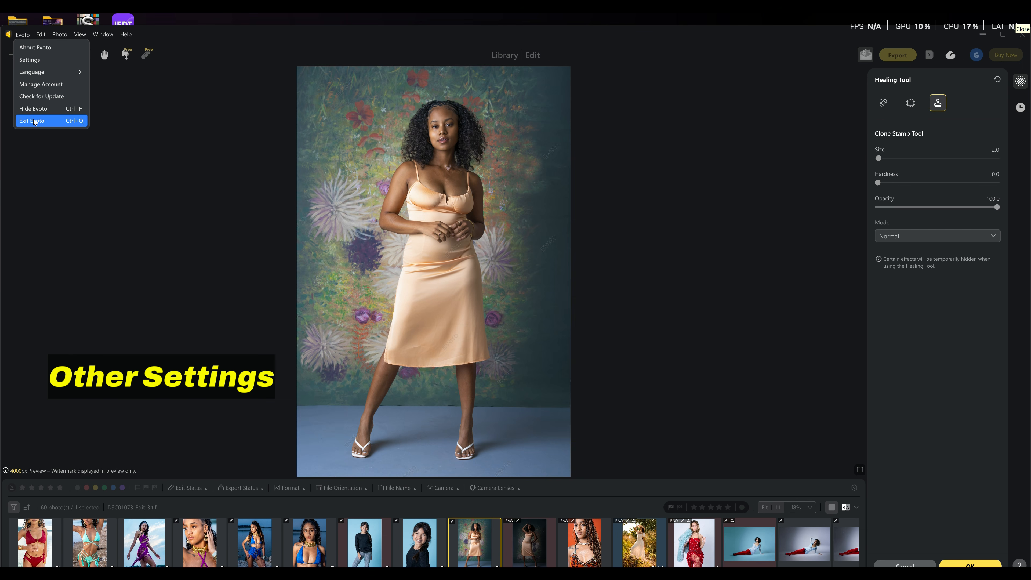
{"action": "left_click", "coordinate": [39, 35]}
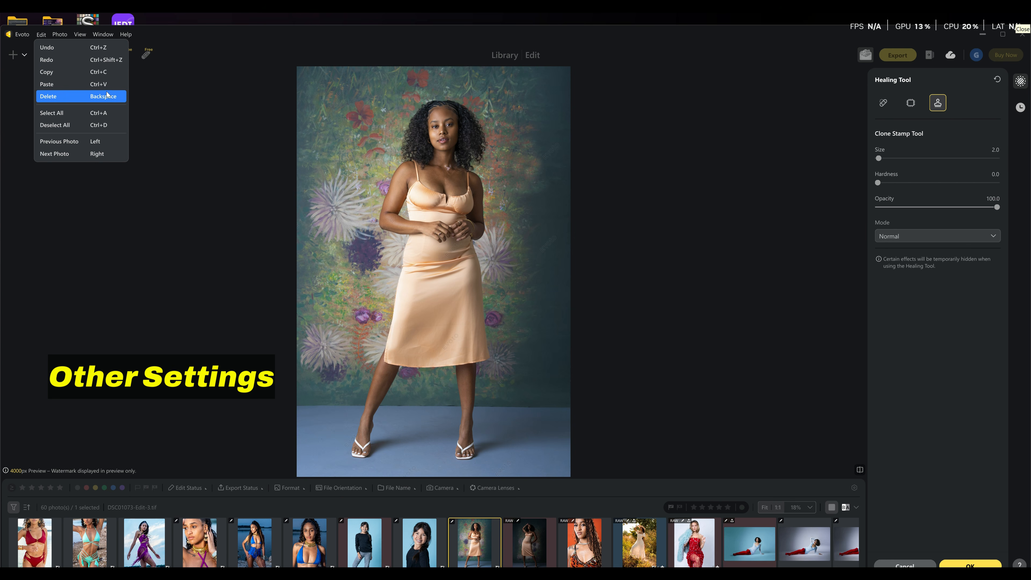
{"action": "mouse_move", "coordinate": [60, 35]}
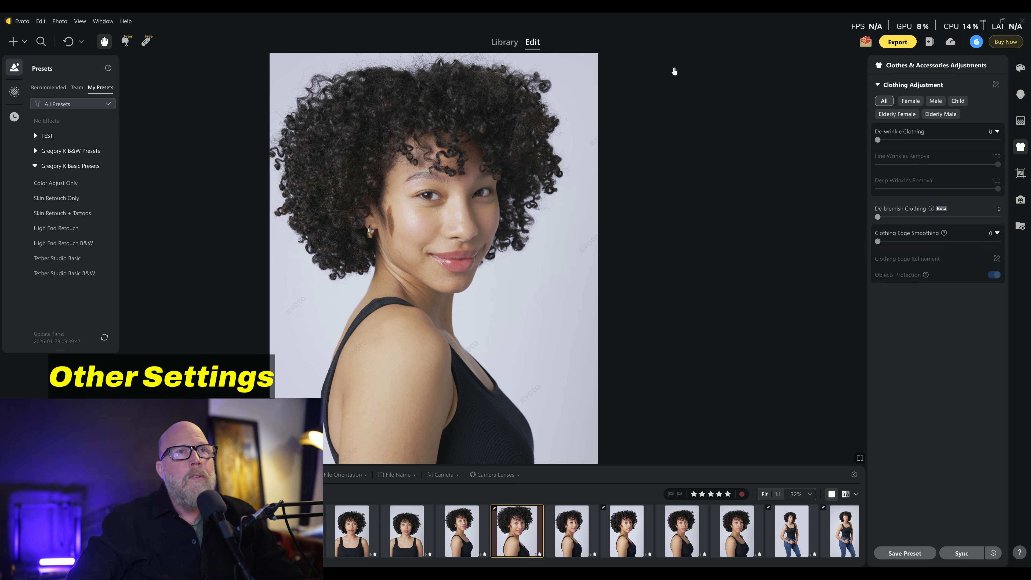
Set the preview size to 4000 px in the application's preview settings
{"action": "left_click", "coordinate": [22, 21]}
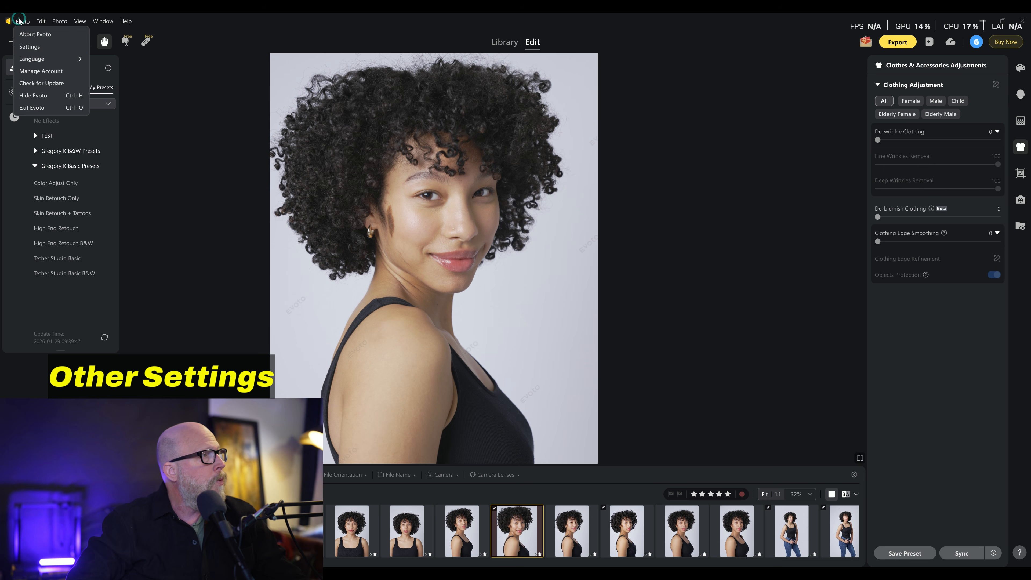
{"action": "left_click", "coordinate": [22, 48]}
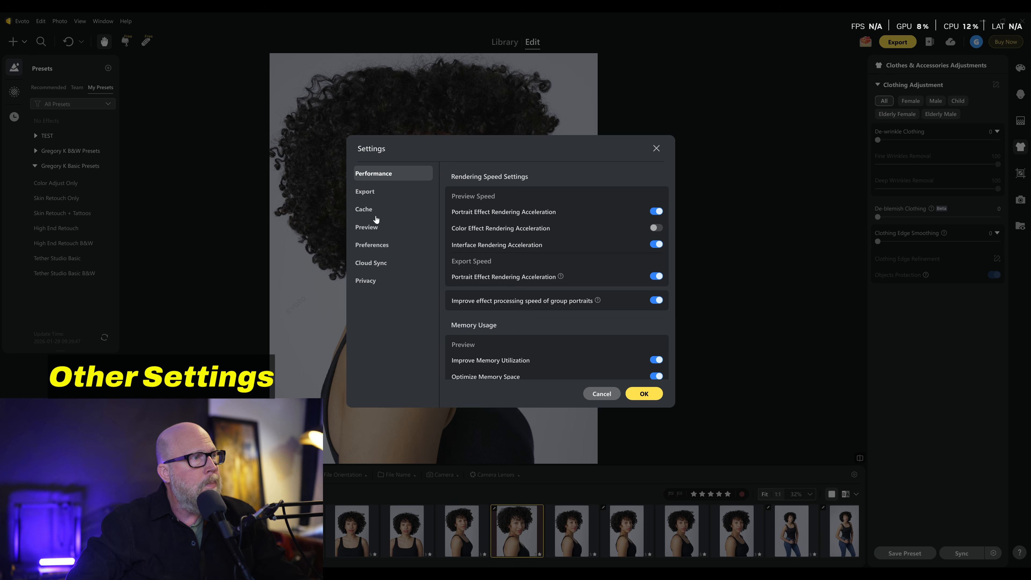
{"action": "left_click", "coordinate": [365, 228]}
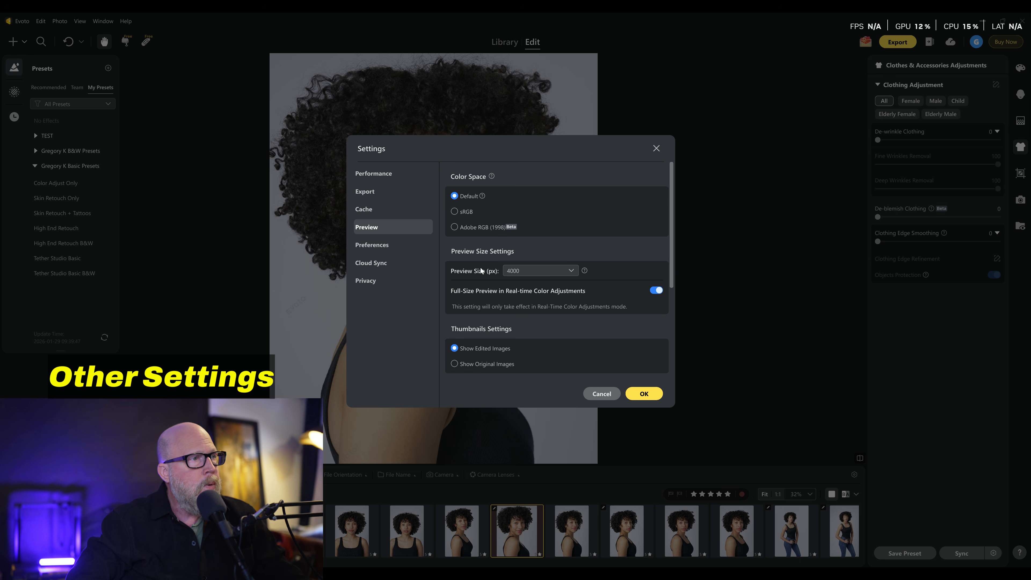
{"action": "left_click", "coordinate": [535, 274]}
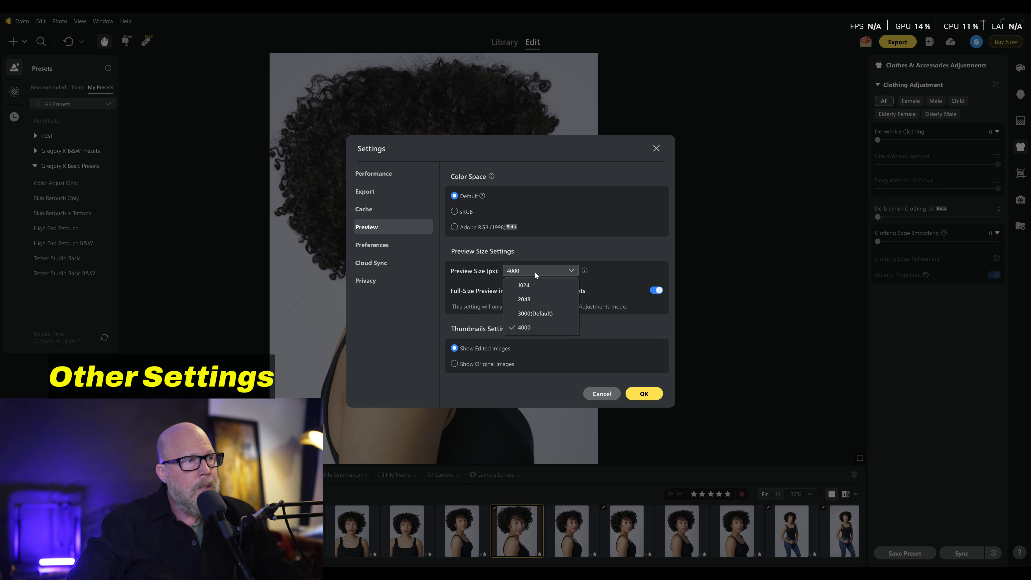
{"action": "left_click", "coordinate": [528, 328]}
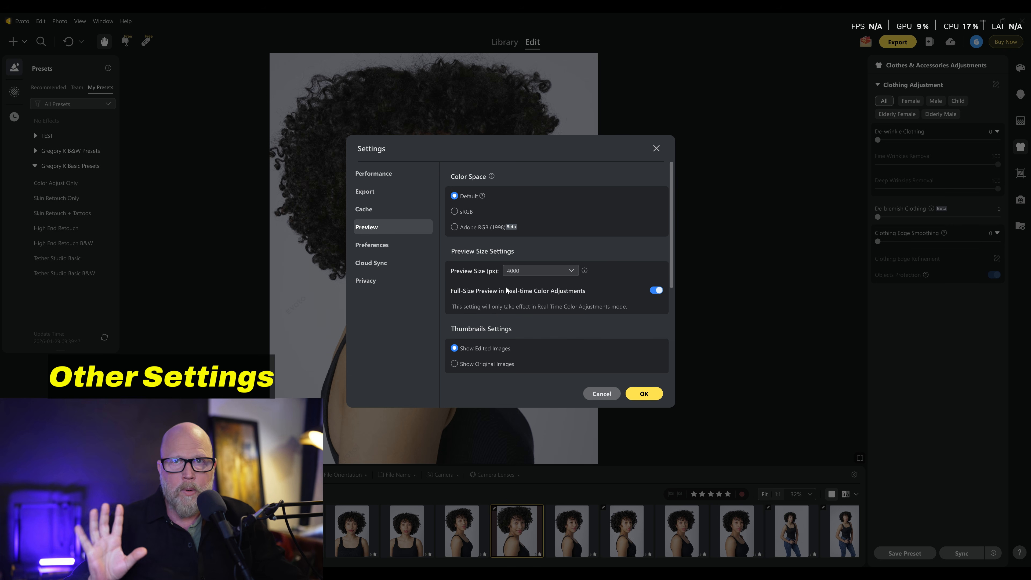
Close the application settings without saving the changes
{"action": "left_click", "coordinate": [595, 394]}
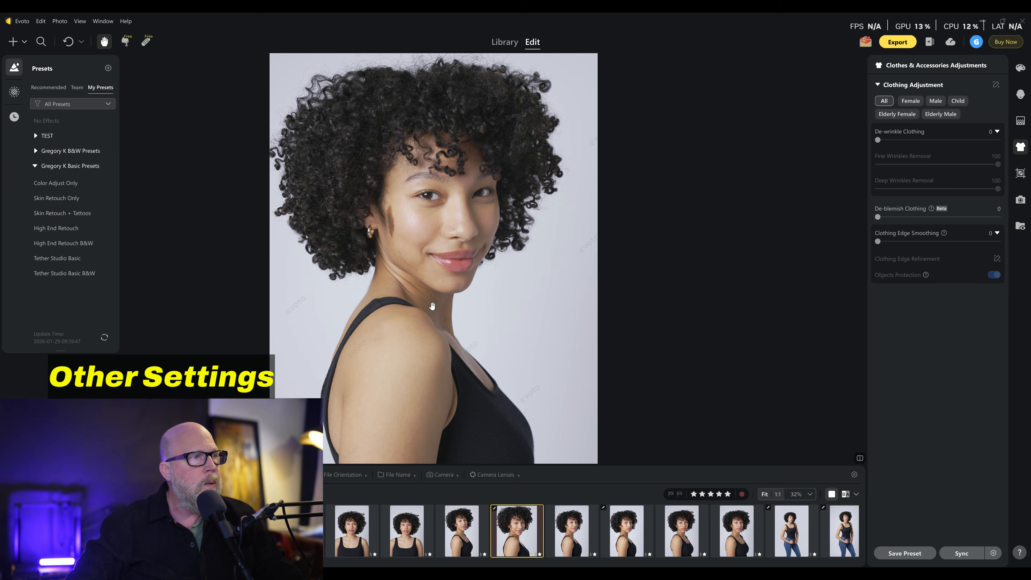
{"action": "scroll", "coordinate": [439, 291], "scroll_direction": "up", "scroll_amount": 2}
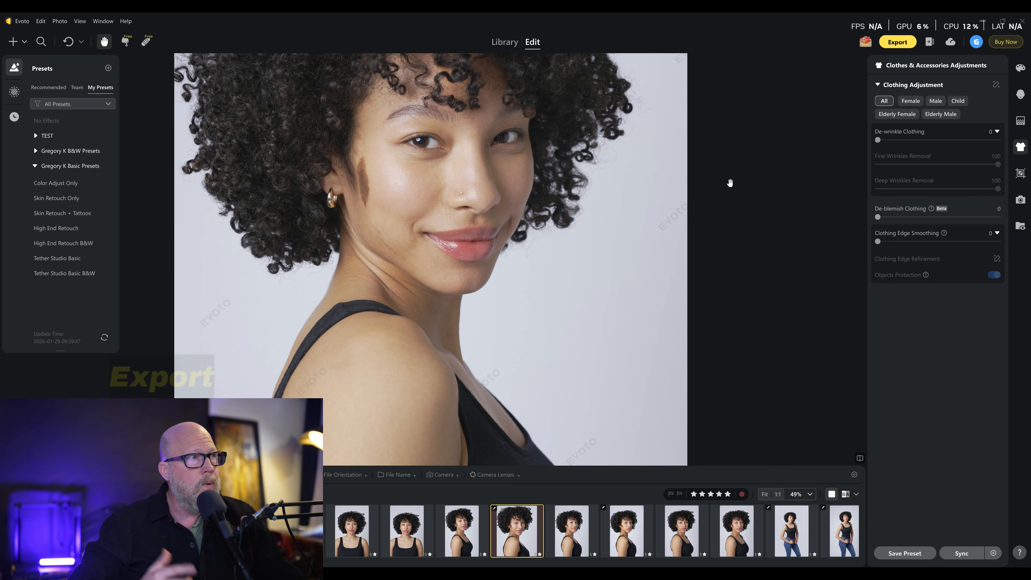
{"action": "scroll", "coordinate": [531, 284], "scroll_direction": "up", "scroll_amount": 2}
{"action": "scroll", "coordinate": [531, 285], "scroll_direction": "down", "scroll_amount": 6}
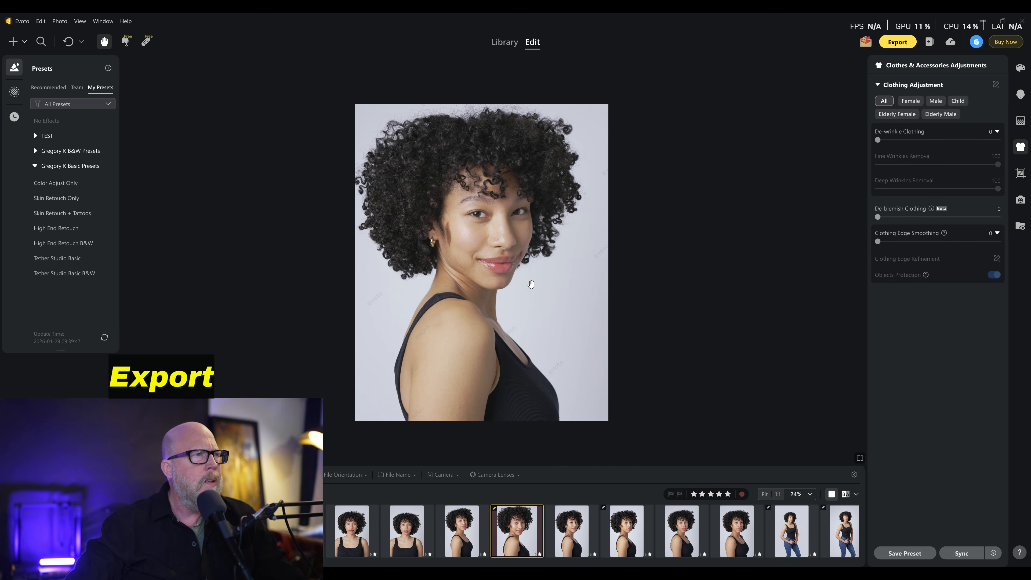
{"action": "scroll", "coordinate": [525, 250], "scroll_direction": "up", "scroll_amount": 2}
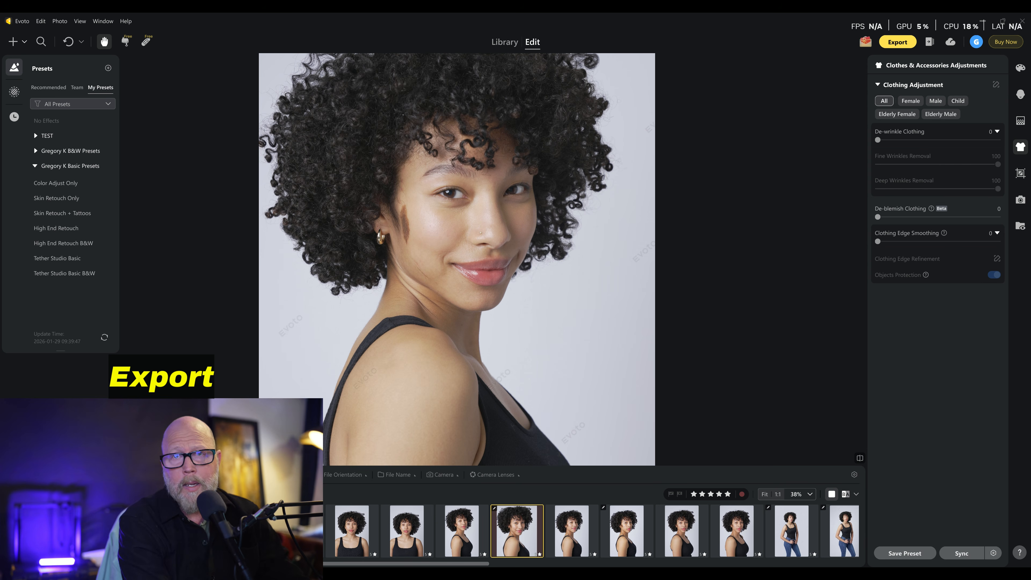
Add the next four portraits in the filmstrip to the selection and open a custom export for all five
{"action": "left_click", "coordinate": [572, 528], "text": "ctrl"}
{"action": "left_click", "coordinate": [608, 530], "text": "ctrl"}
{"action": "left_click", "coordinate": [697, 537], "text": "ctrl"}
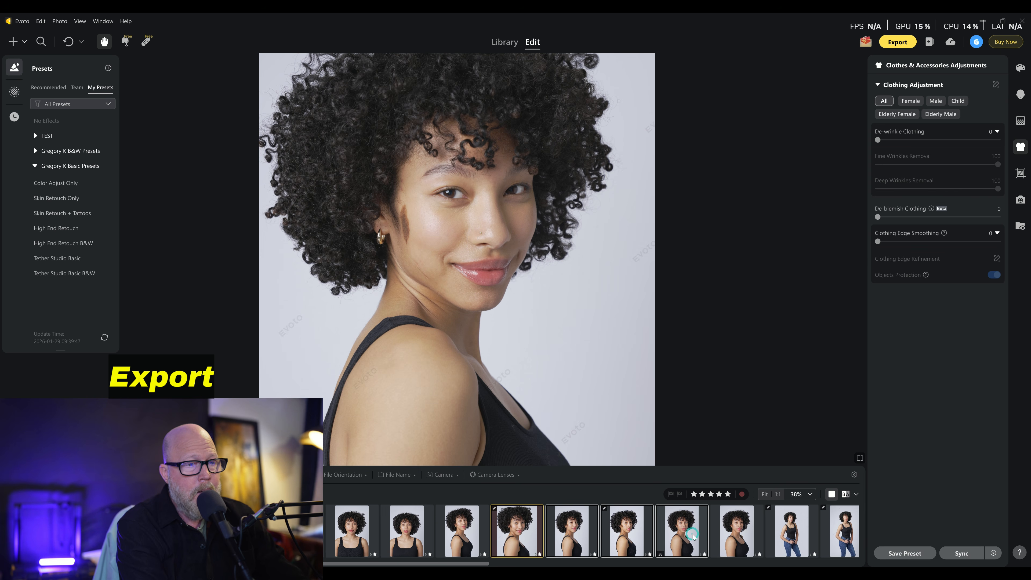
{"action": "left_click", "coordinate": [724, 529], "text": "ctrl"}
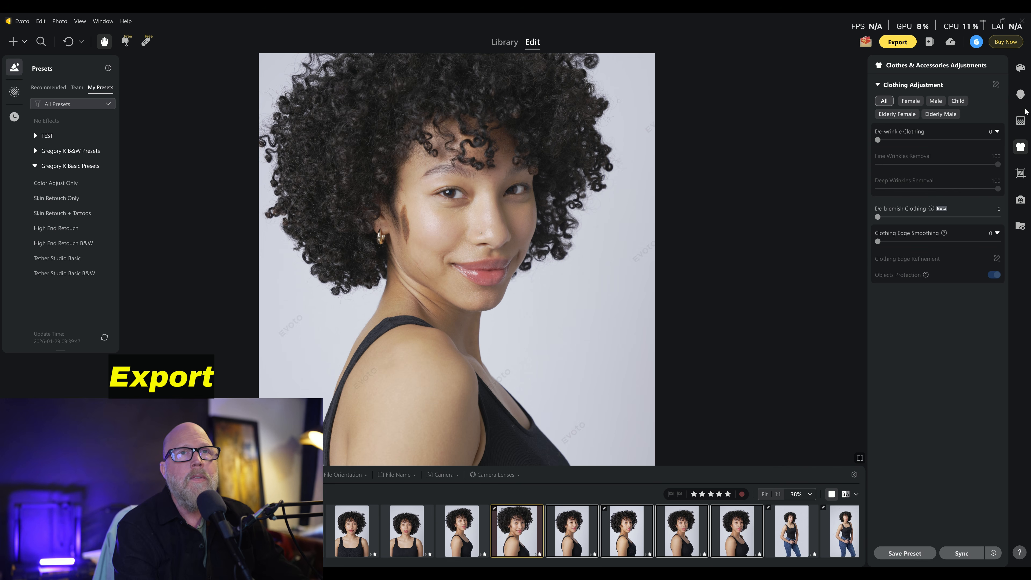
{"action": "left_click", "coordinate": [904, 45]}
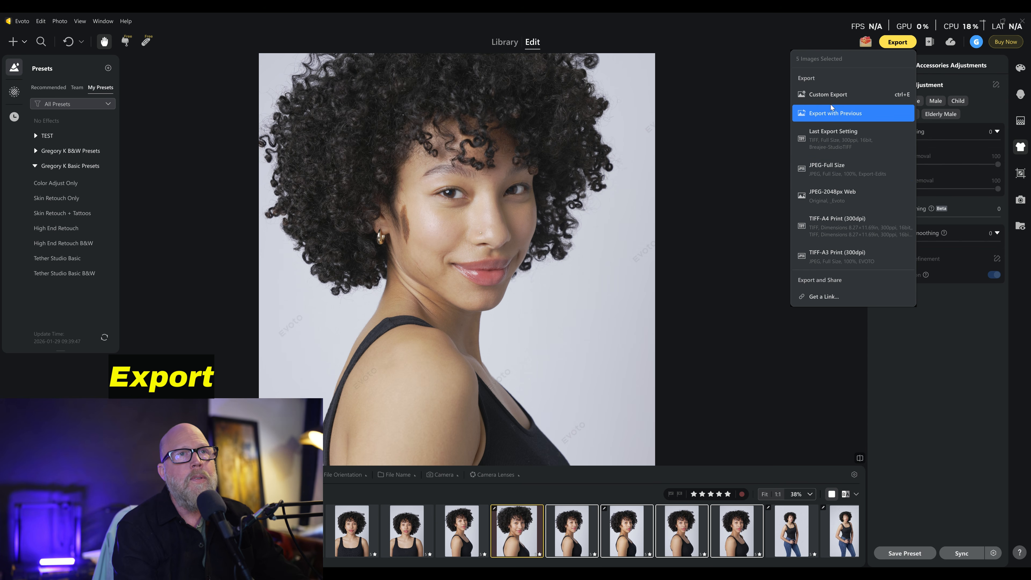
{"action": "left_click", "coordinate": [826, 98]}
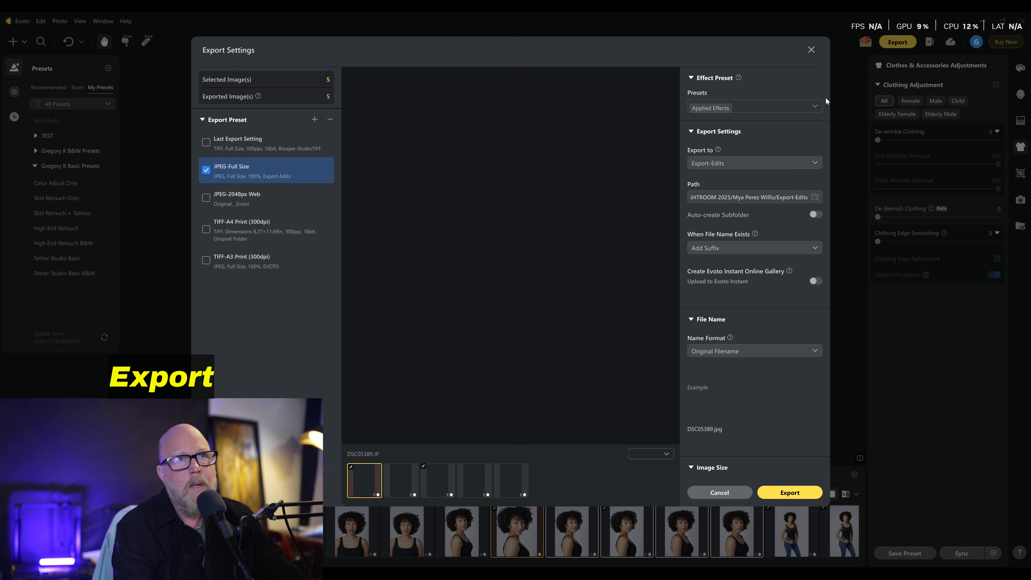
Set the JPEG-Full Size export destination to the existing Export-Edits folder, picking it as a specific folder
{"action": "left_click", "coordinate": [727, 158]}
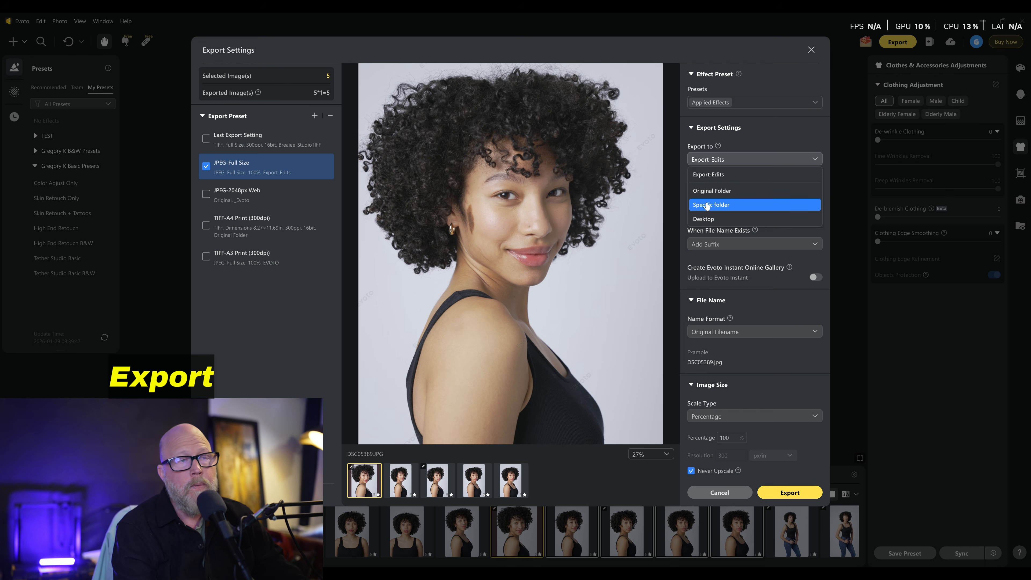
{"action": "left_click", "coordinate": [785, 177]}
{"action": "left_click", "coordinate": [747, 159]}
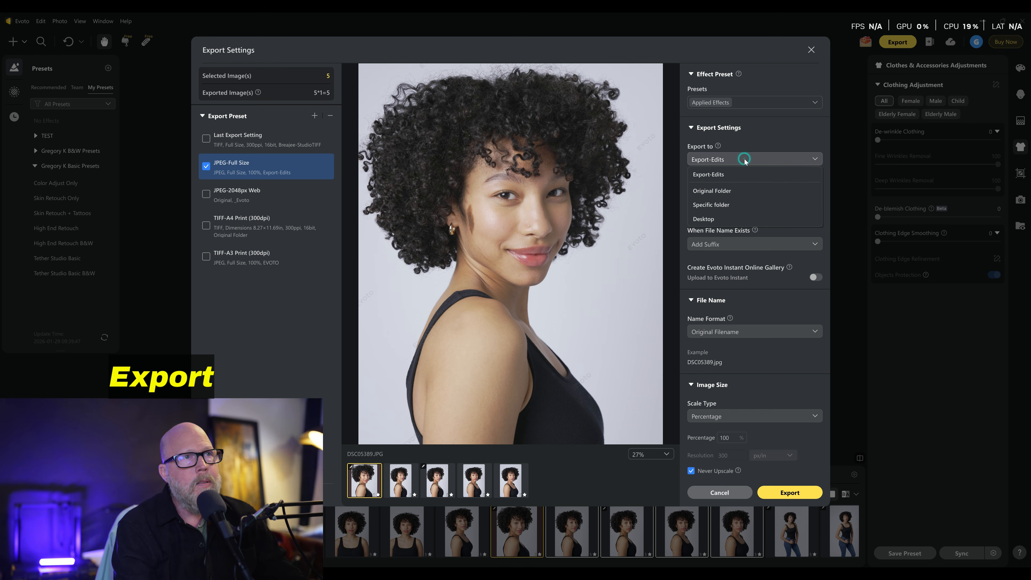
{"action": "left_click", "coordinate": [719, 176]}
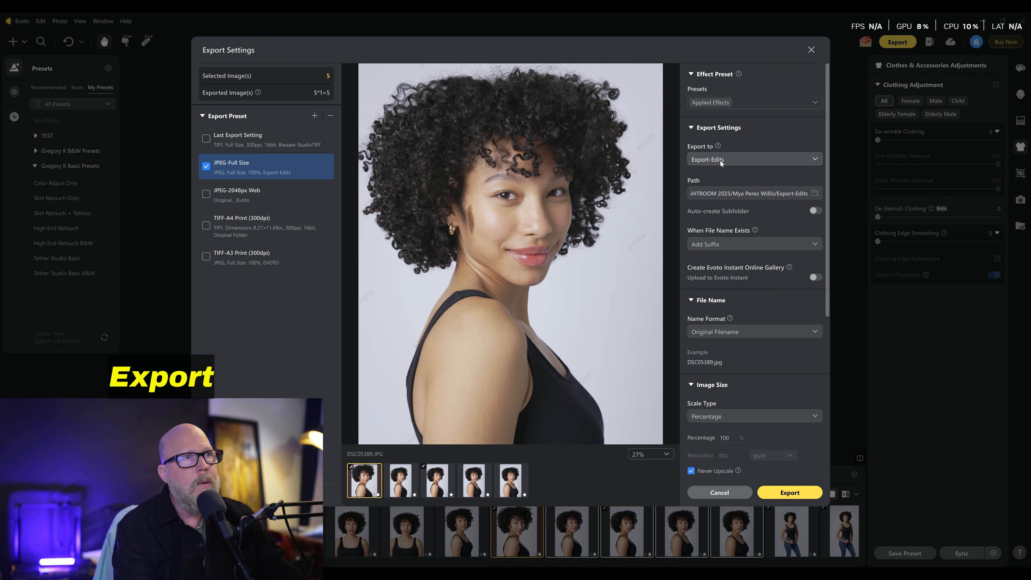
{"action": "left_click", "coordinate": [718, 160]}
{"action": "left_click", "coordinate": [700, 205]}
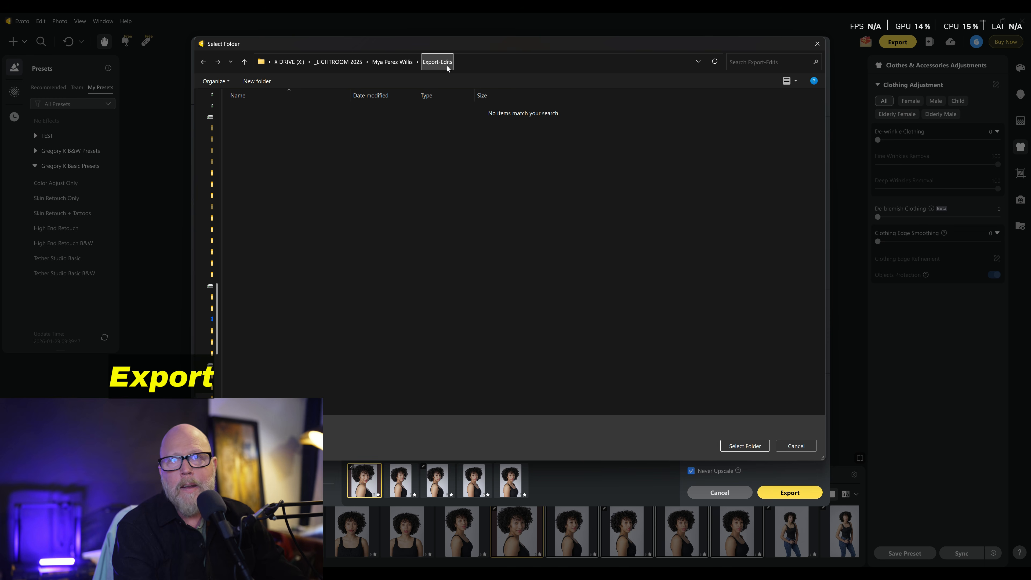
{"action": "left_click", "coordinate": [728, 443]}
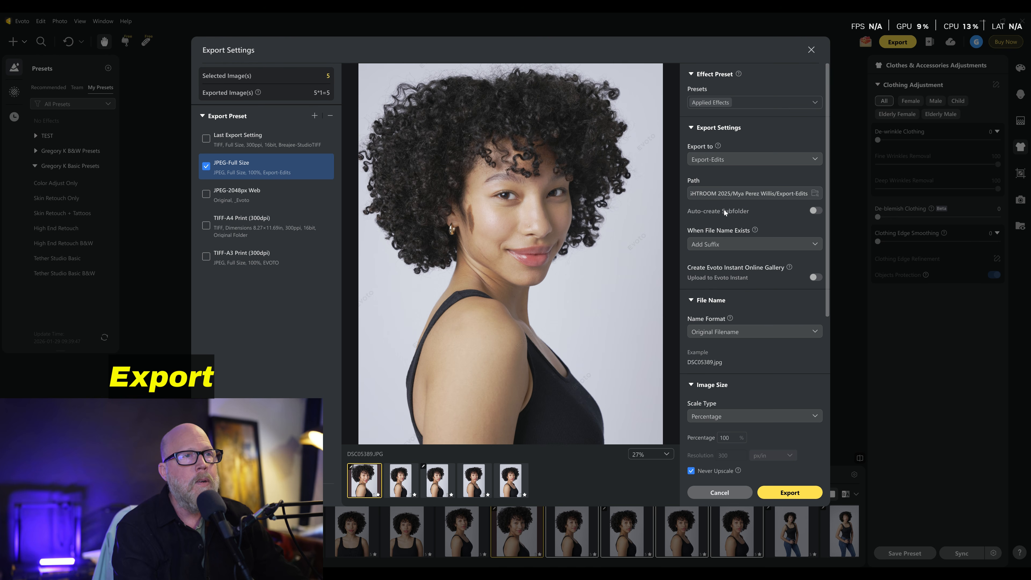
Try the auto-created _Evoto subfolder, turn it back off, and read the explanation of the Evoto Instant online gallery option
{"action": "left_click", "coordinate": [813, 211]}
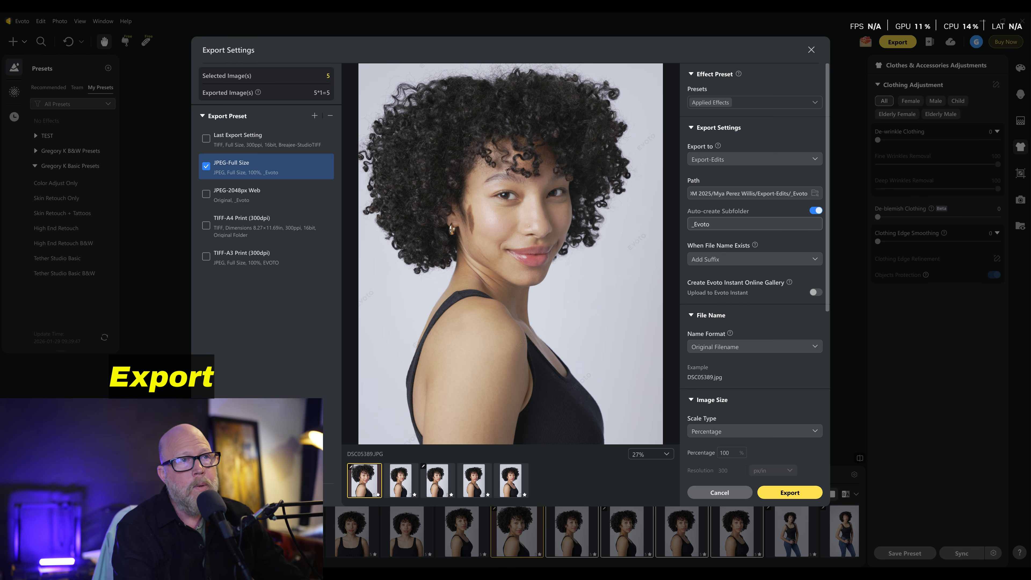
{"action": "left_click", "coordinate": [815, 211]}
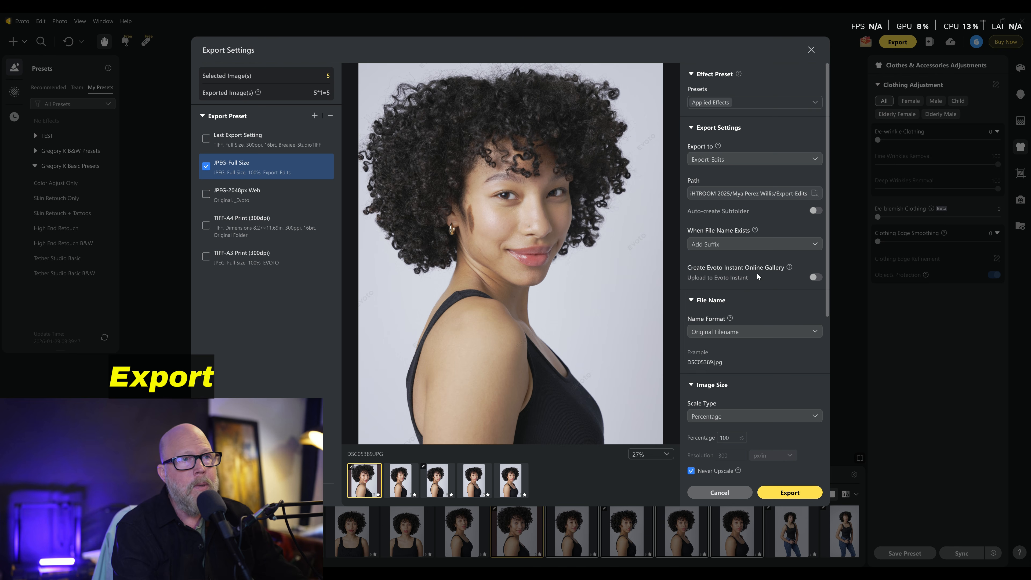
{"action": "mouse_move", "coordinate": [790, 268]}
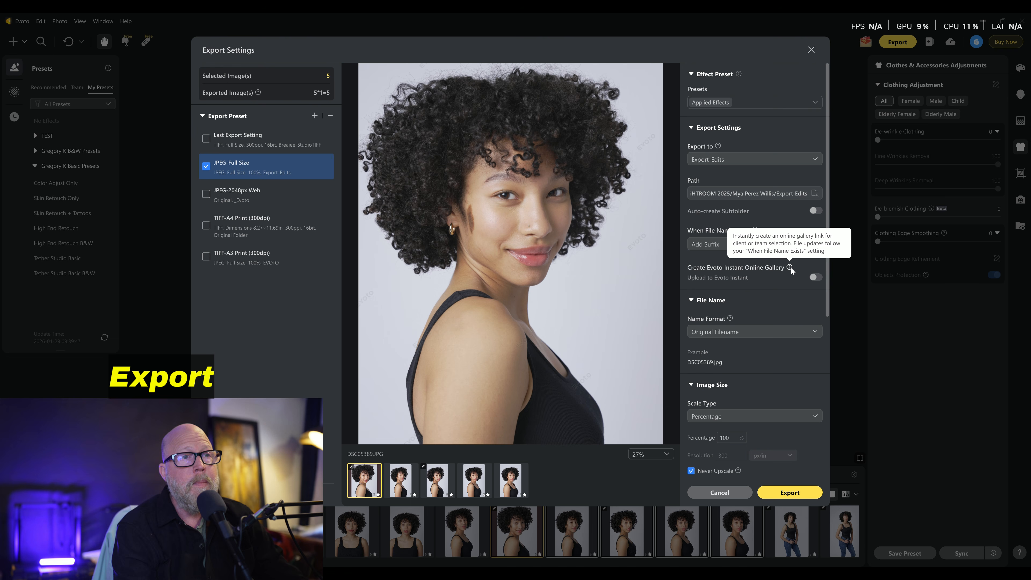
{"action": "left_click", "coordinate": [764, 277]}
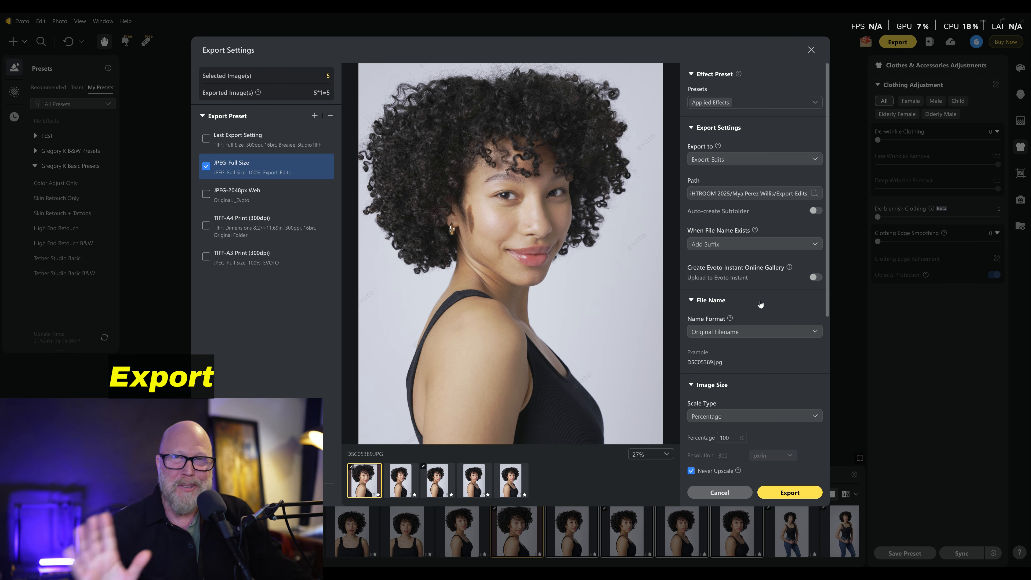
Try the High quality level for the JPG export, and return the quality to Best at 100 percent
{"action": "scroll", "coordinate": [758, 310], "scroll_direction": "down", "scroll_amount": 5}
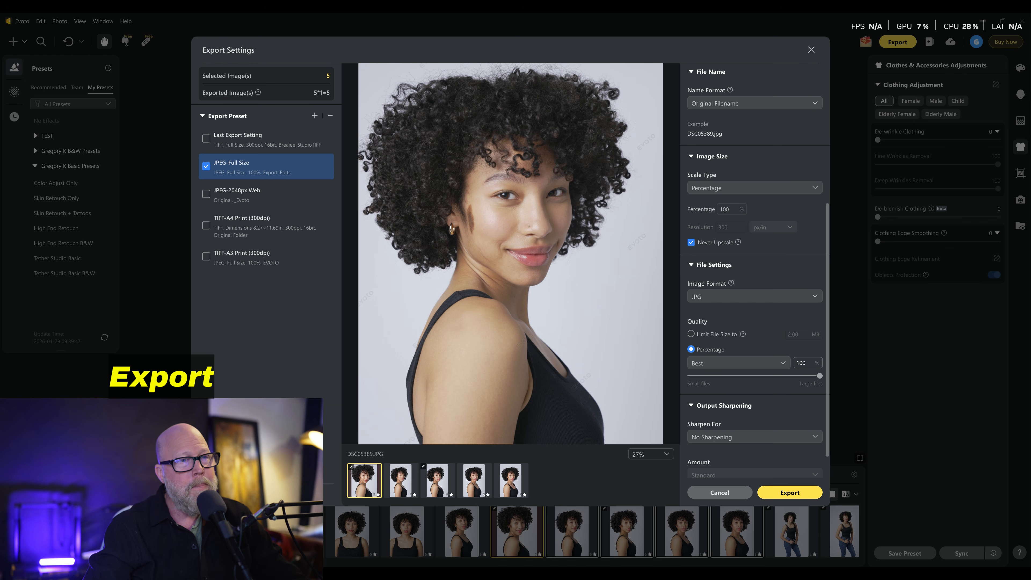
{"action": "left_click", "coordinate": [699, 362]}
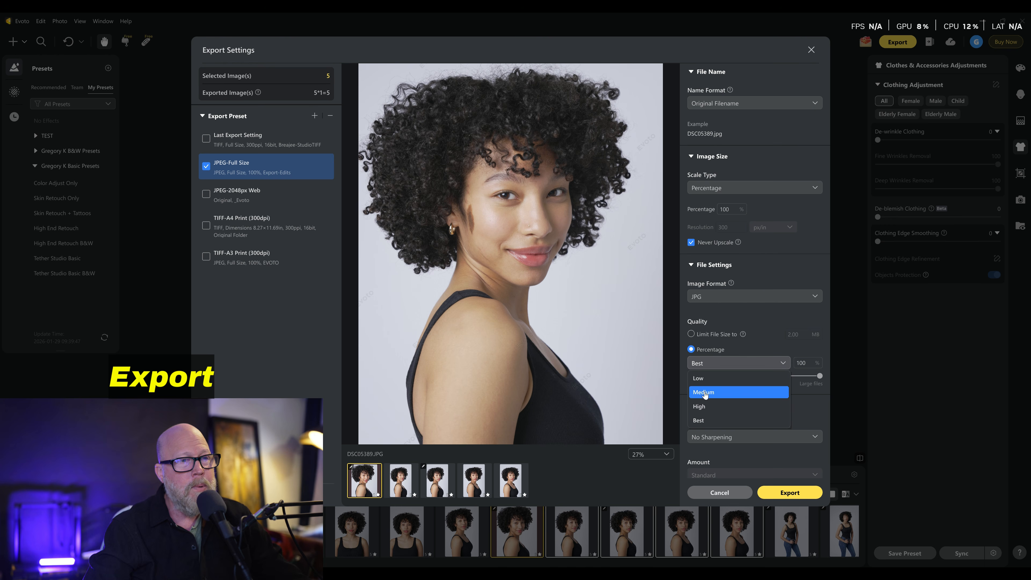
{"action": "left_click", "coordinate": [724, 407]}
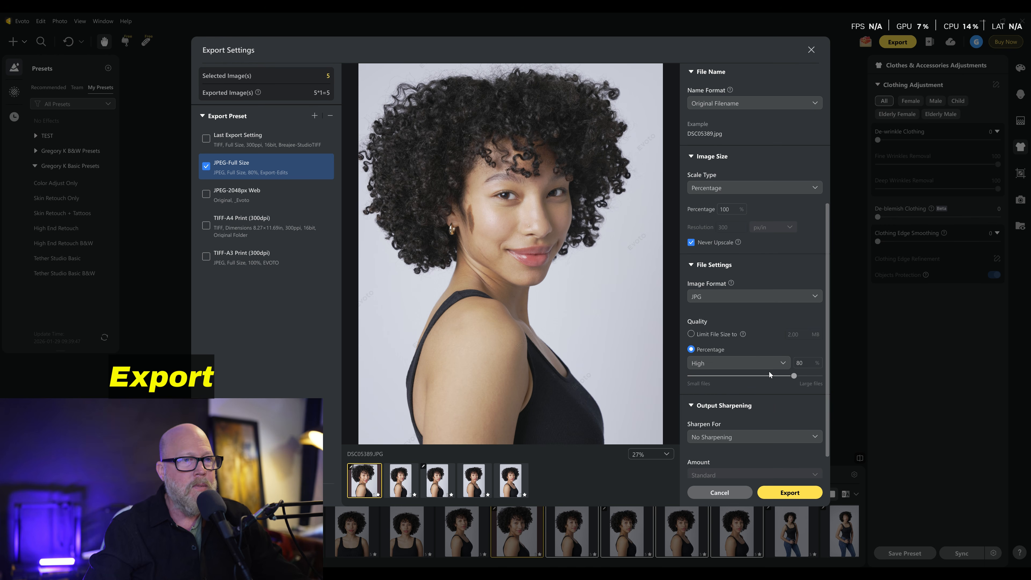
{"action": "left_click_drag", "start_coordinate": [792, 377], "coordinate": [867, 371]}
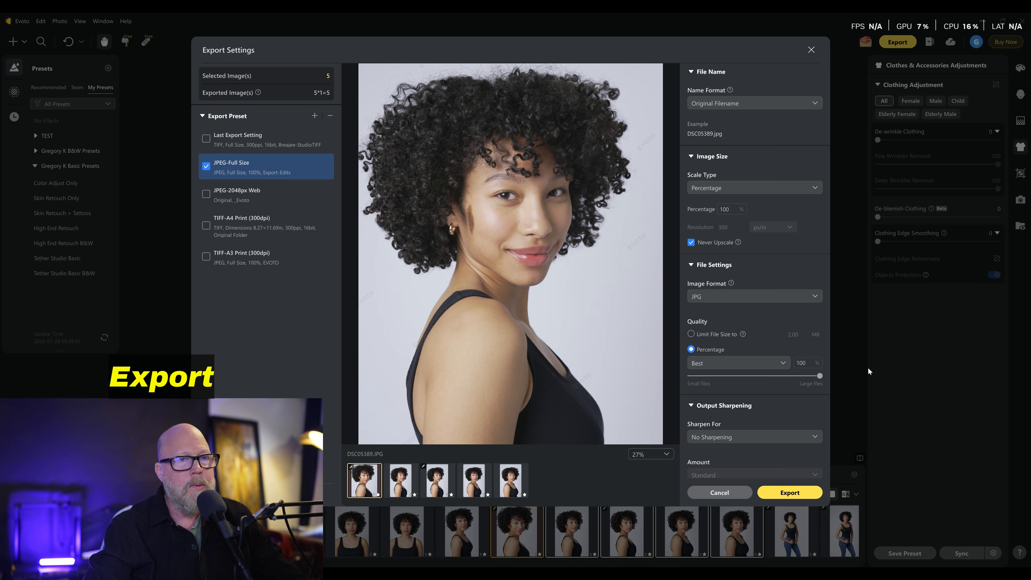
Try the Watermark.png overlay with opacity 39 and horizontal position -1, and turn the watermark back off
{"action": "scroll", "coordinate": [812, 371], "scroll_direction": "down", "scroll_amount": 1}
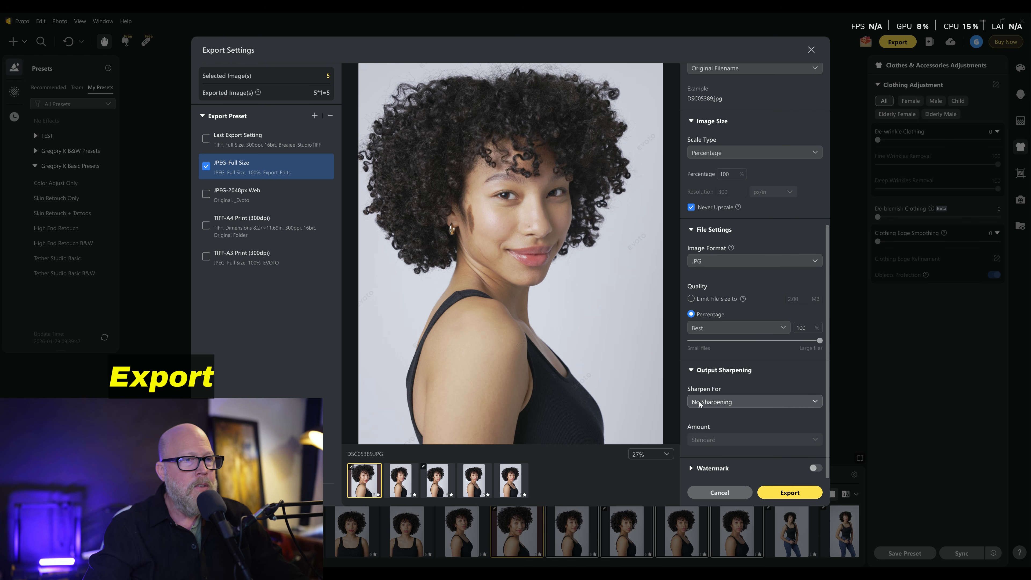
{"action": "left_click", "coordinate": [693, 469]}
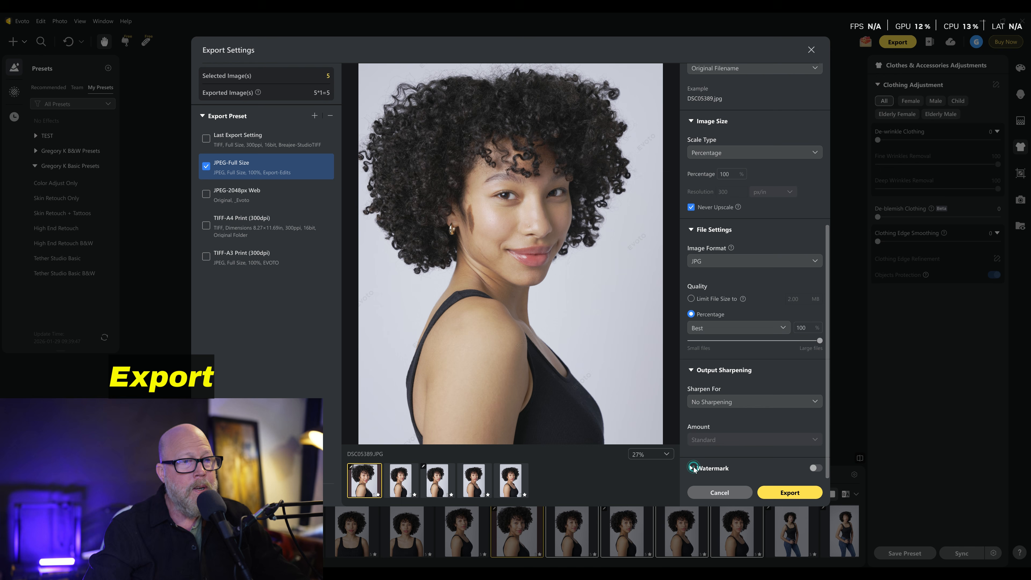
{"action": "scroll", "coordinate": [749, 407], "scroll_direction": "down", "scroll_amount": 1}
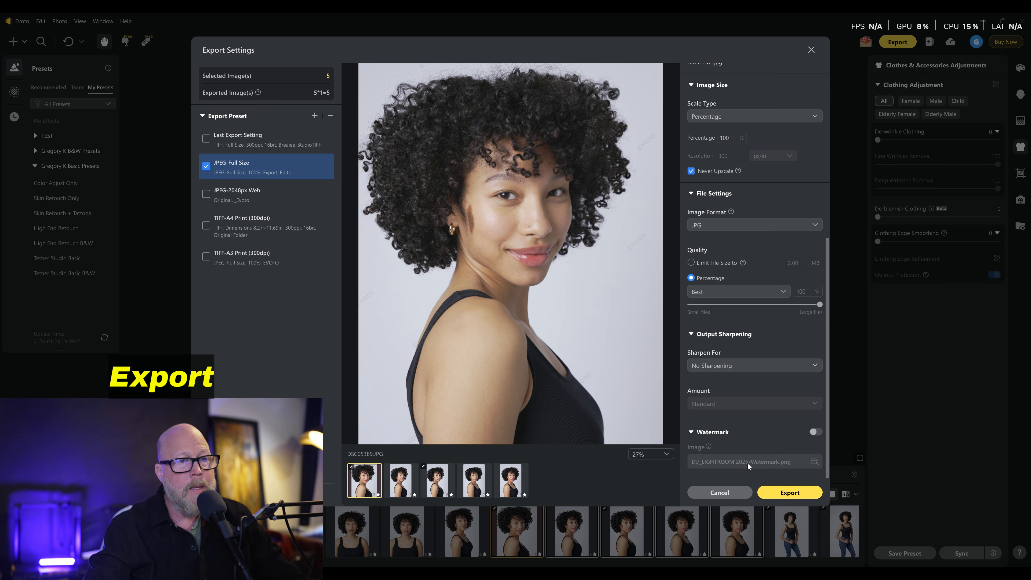
{"action": "left_click", "coordinate": [816, 431]}
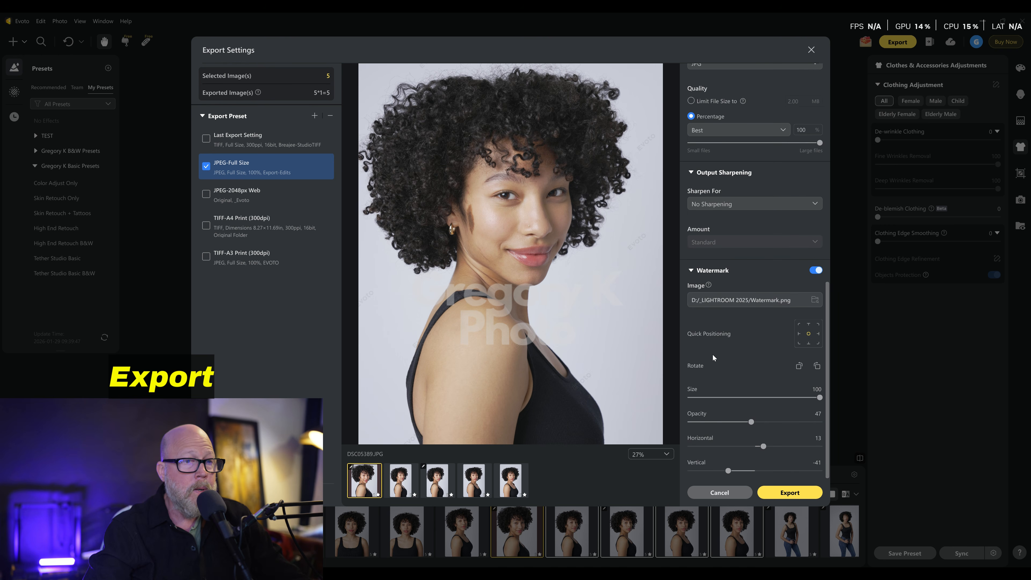
{"action": "left_click_drag", "start_coordinate": [751, 422], "coordinate": [746, 476]}
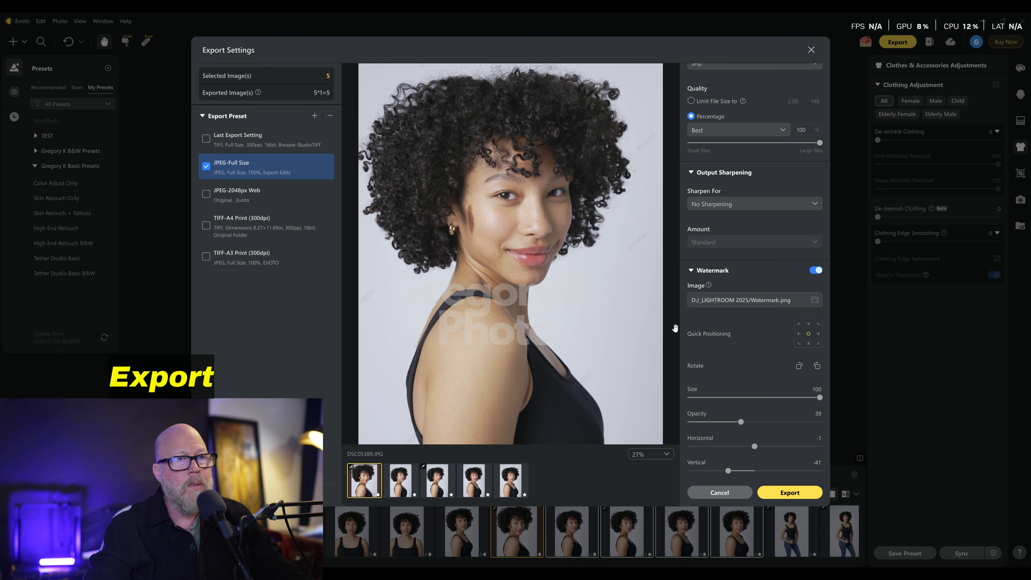
{"action": "left_click", "coordinate": [818, 270]}
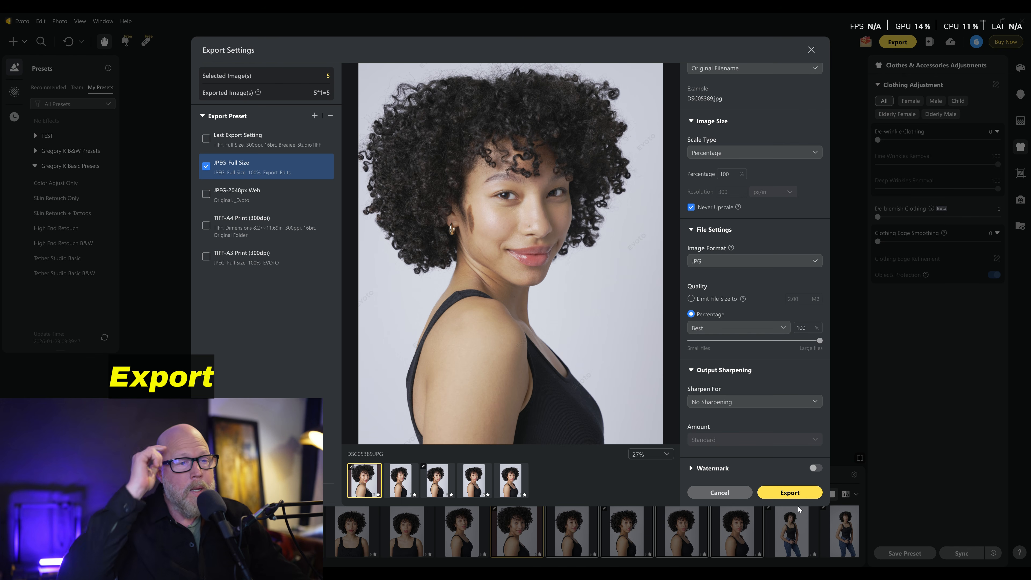
Export the five selected portraits with the current settings and bring up the list of completed exports
{"action": "left_click", "coordinate": [790, 493]}
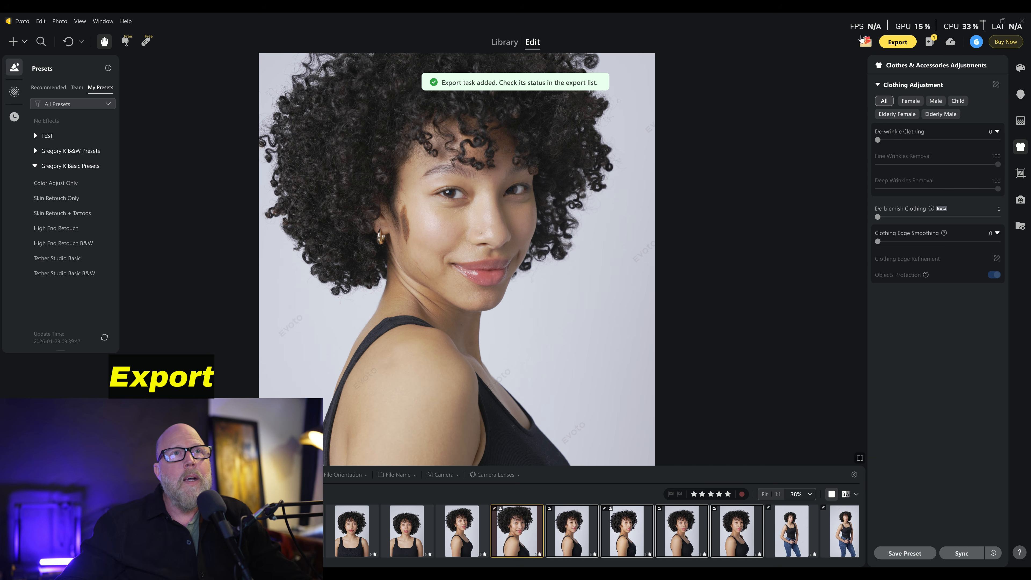
{"action": "left_click", "coordinate": [932, 43]}
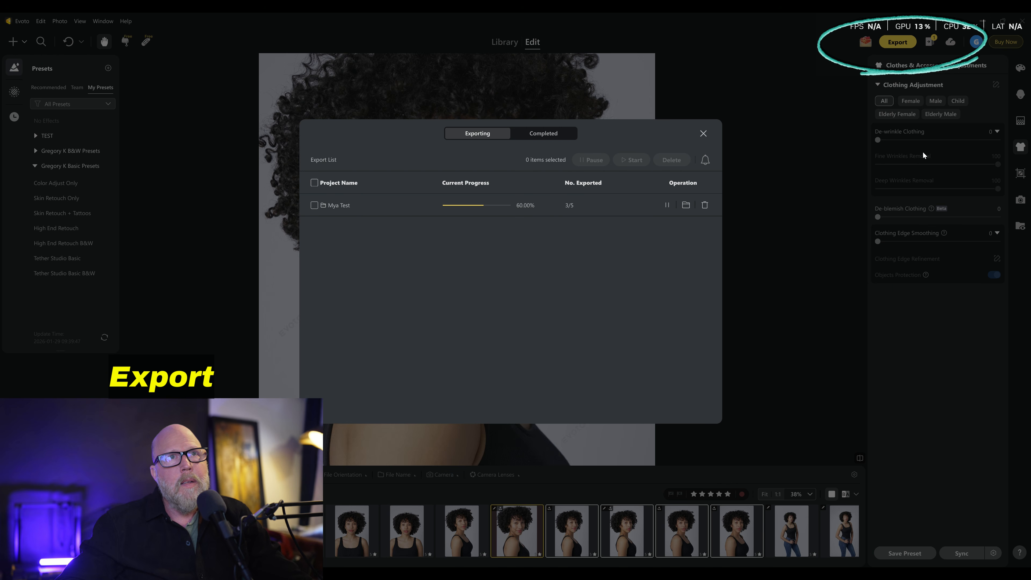
{"action": "left_click", "coordinate": [543, 133]}
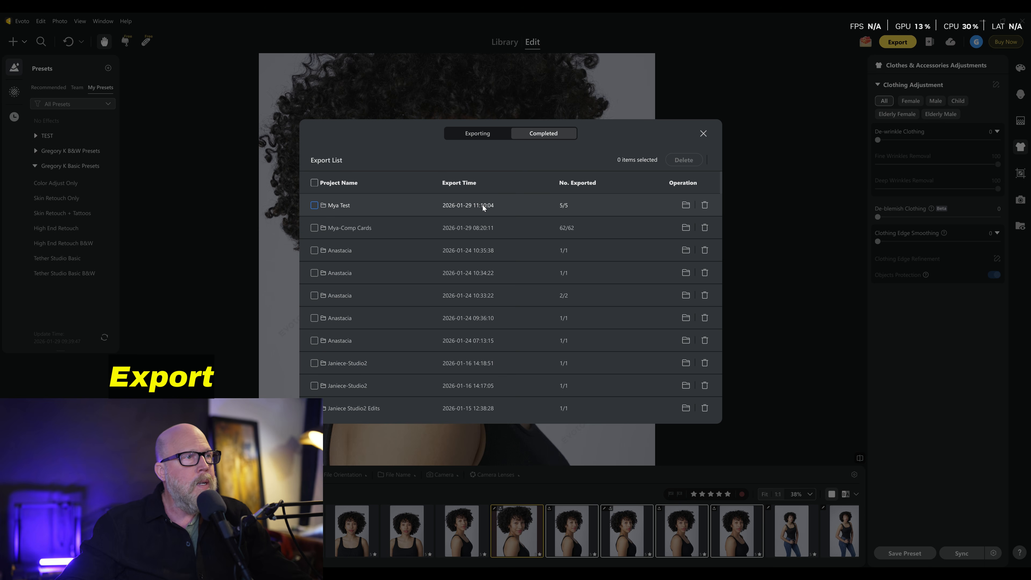
Inspect the newest export's files in the Export-Edits folder, and close the folder window and the export list
{"action": "left_click", "coordinate": [686, 205]}
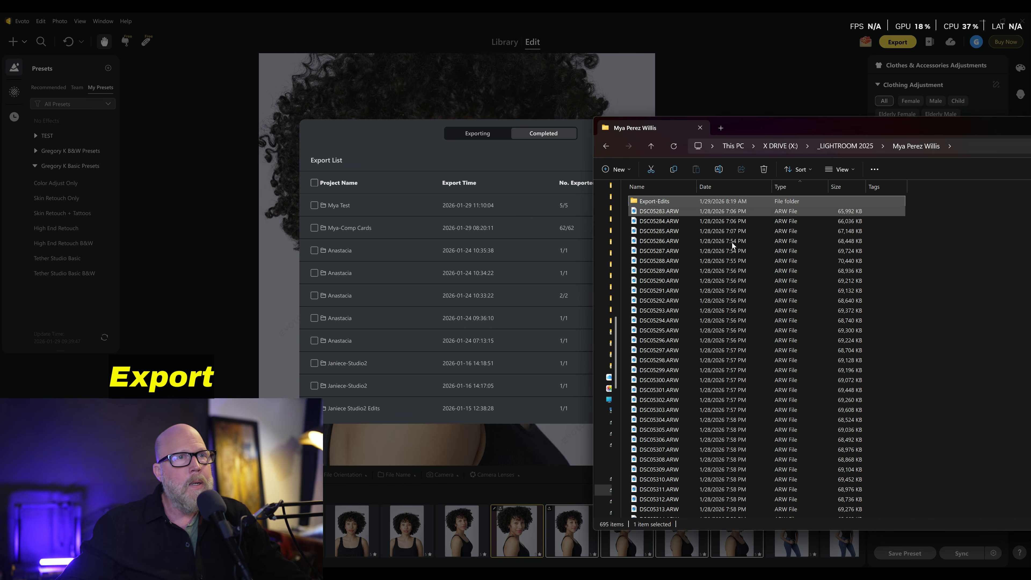
{"action": "double_click", "coordinate": [662, 201]}
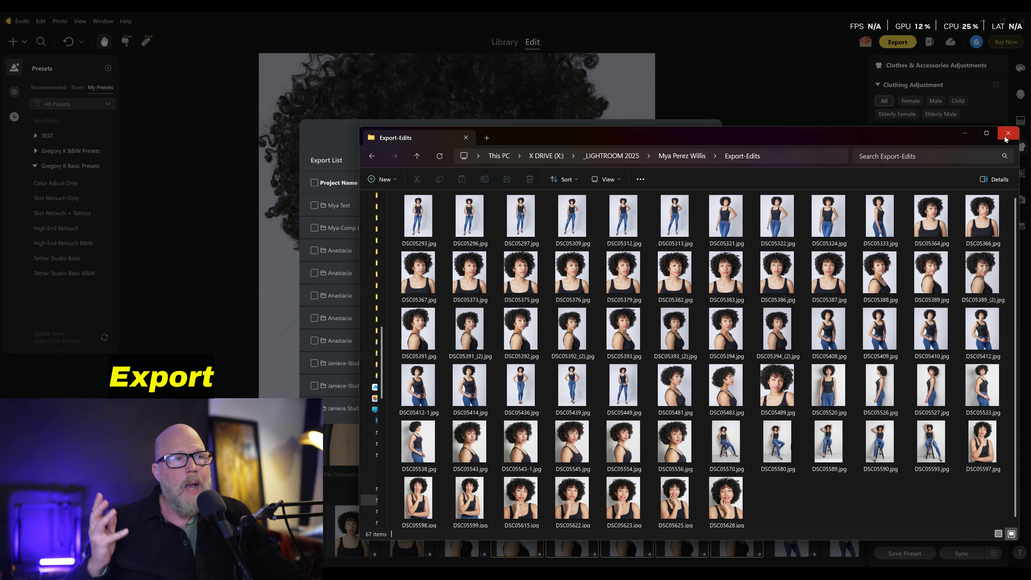
{"action": "left_click", "coordinate": [1005, 136]}
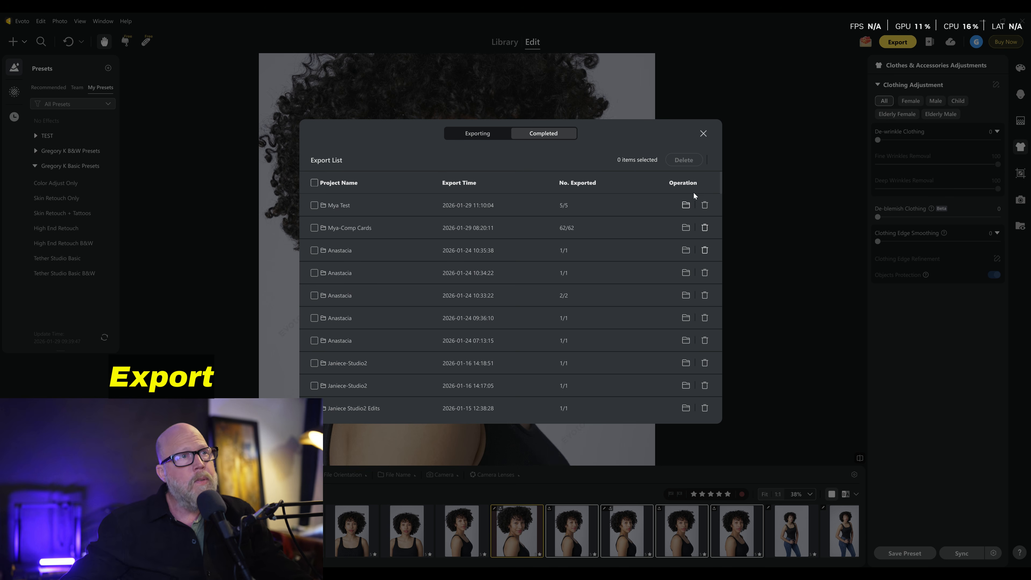
{"action": "left_click", "coordinate": [704, 135]}
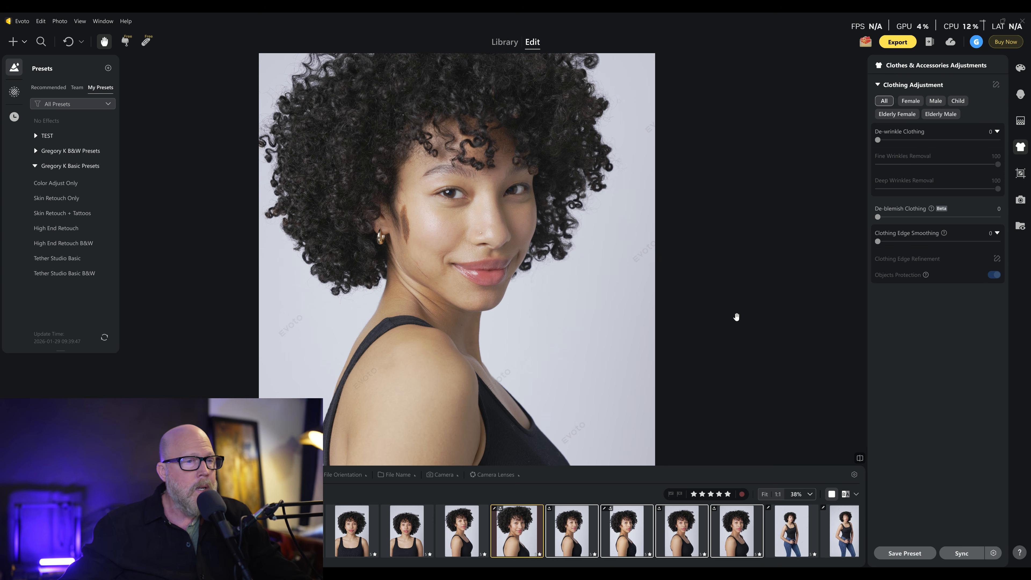
Check the account's remaining credits and cloud storage usage, and dismiss the account overview
{"action": "left_click", "coordinate": [976, 43]}
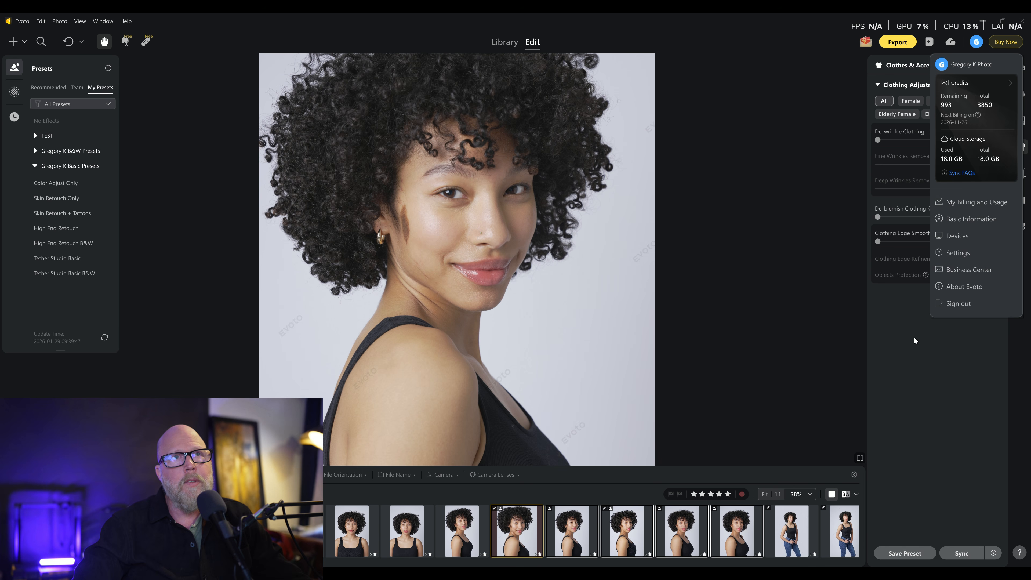
{"action": "left_click", "coordinate": [898, 385]}
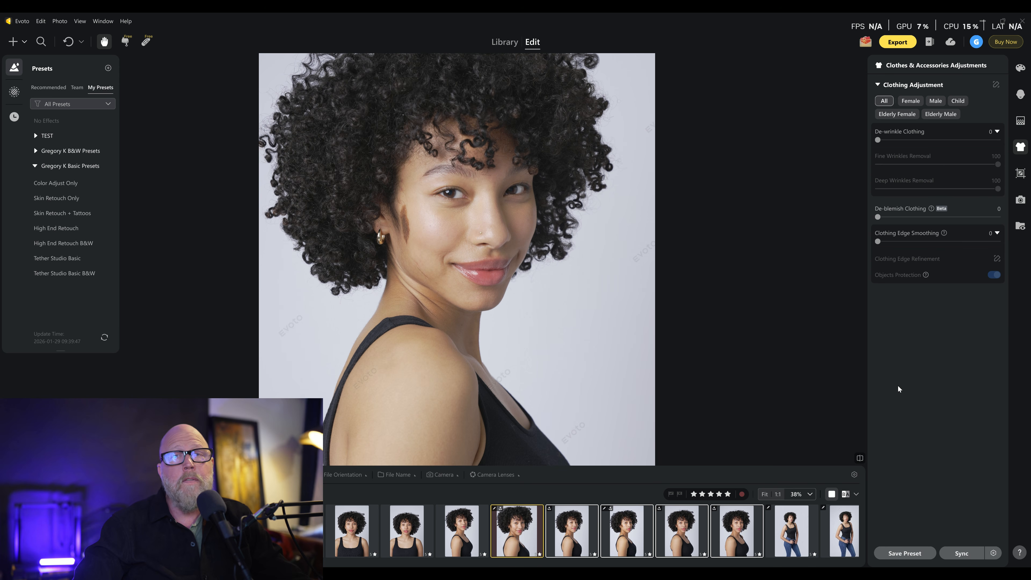